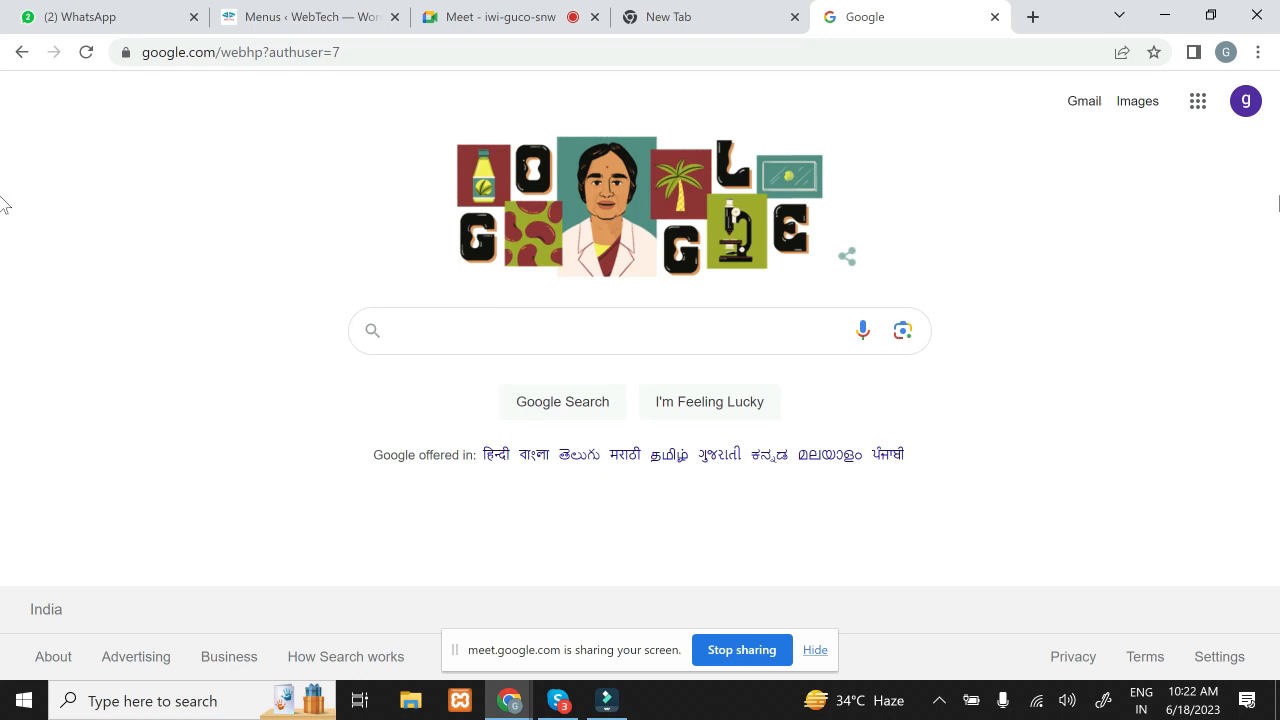
Step: Open nagpurdial.com in a new tab and view its Advertise and Free Listing forms
left_click(1033, 17)
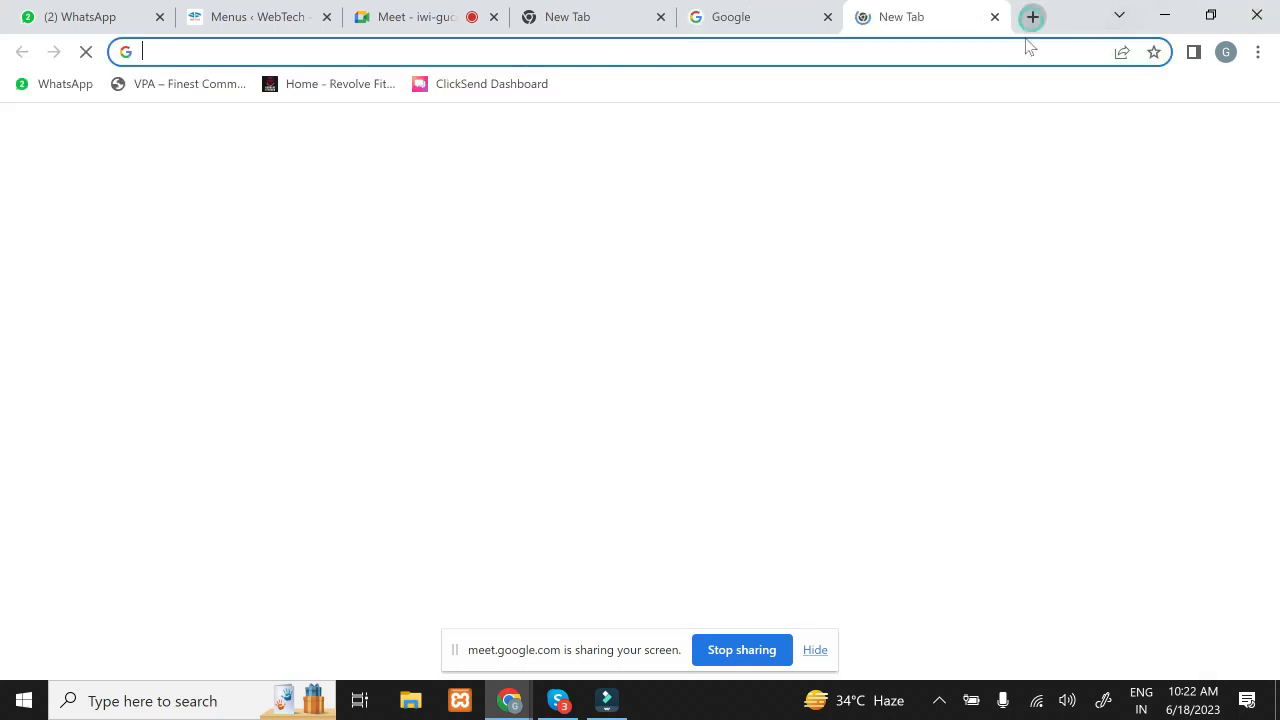
type("nagpur")
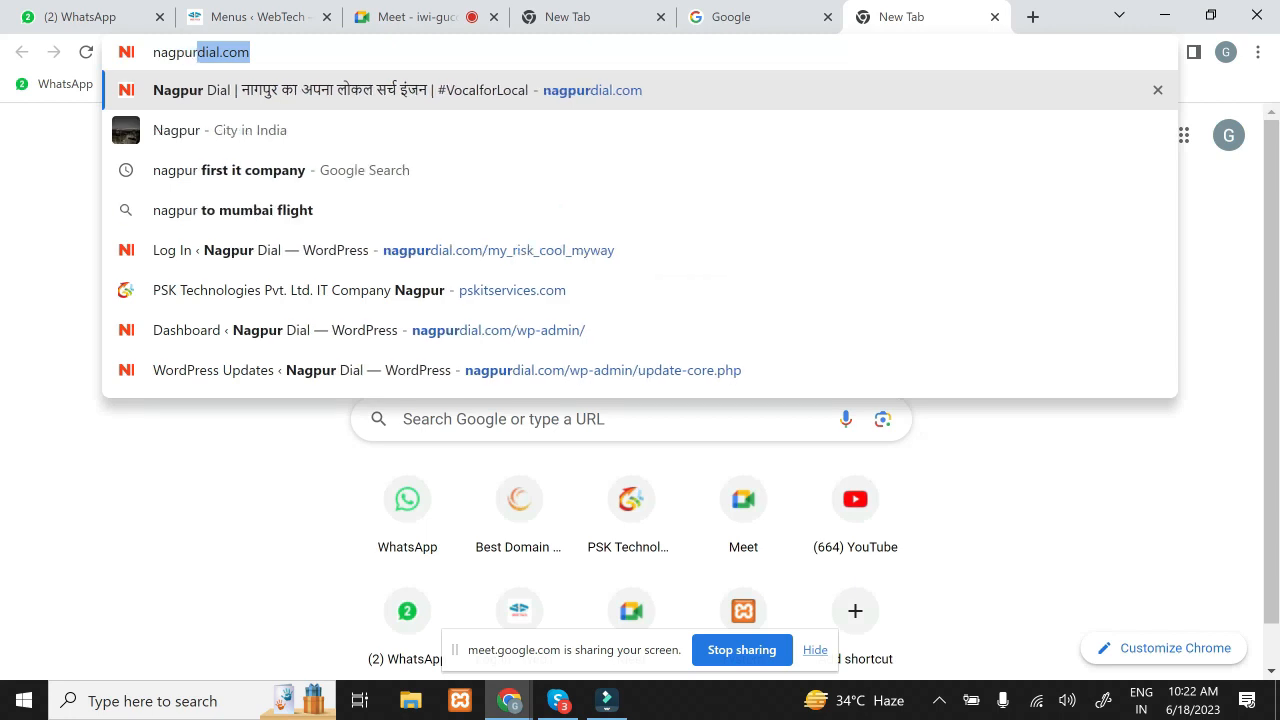
key("Return")
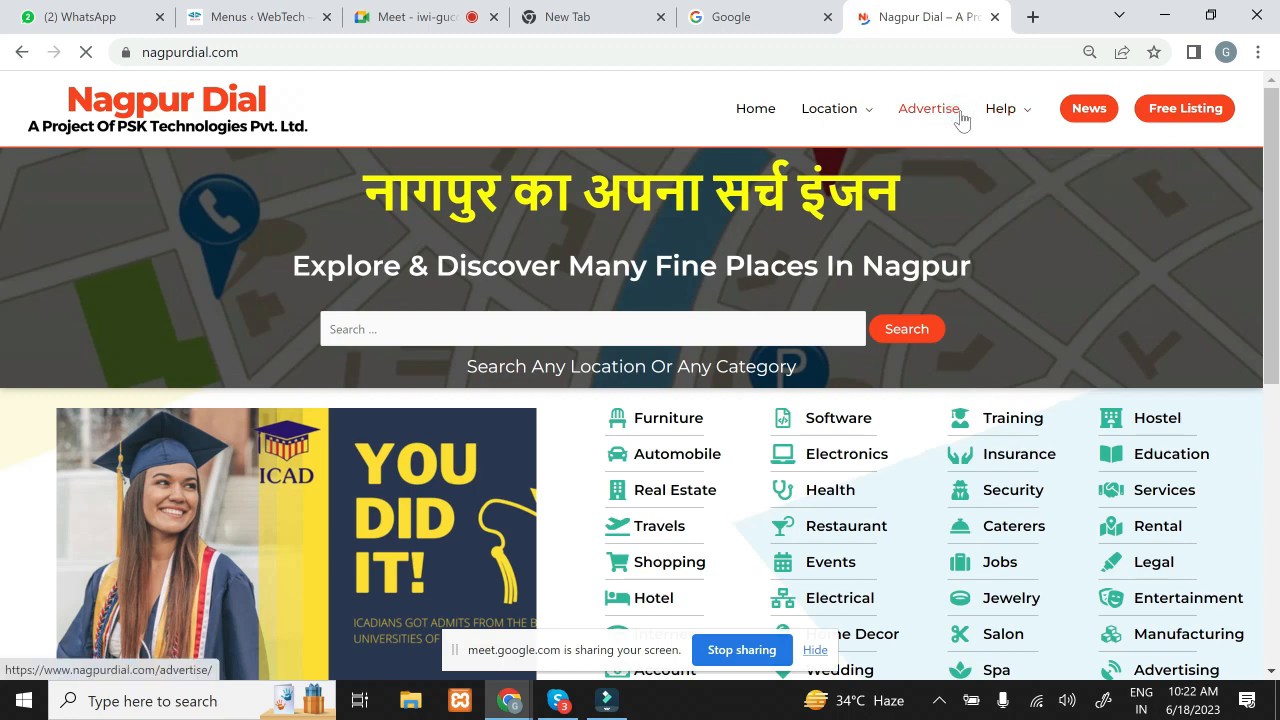
left_click(930, 109)
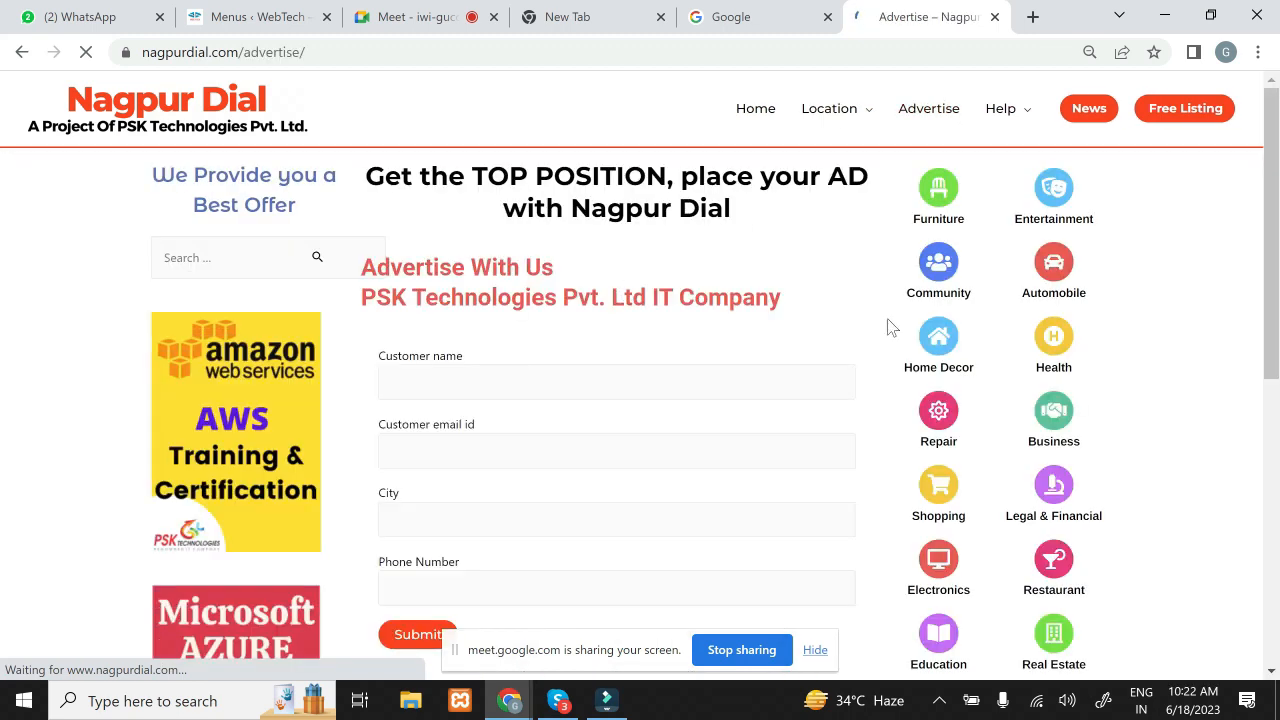
left_click(1178, 108)
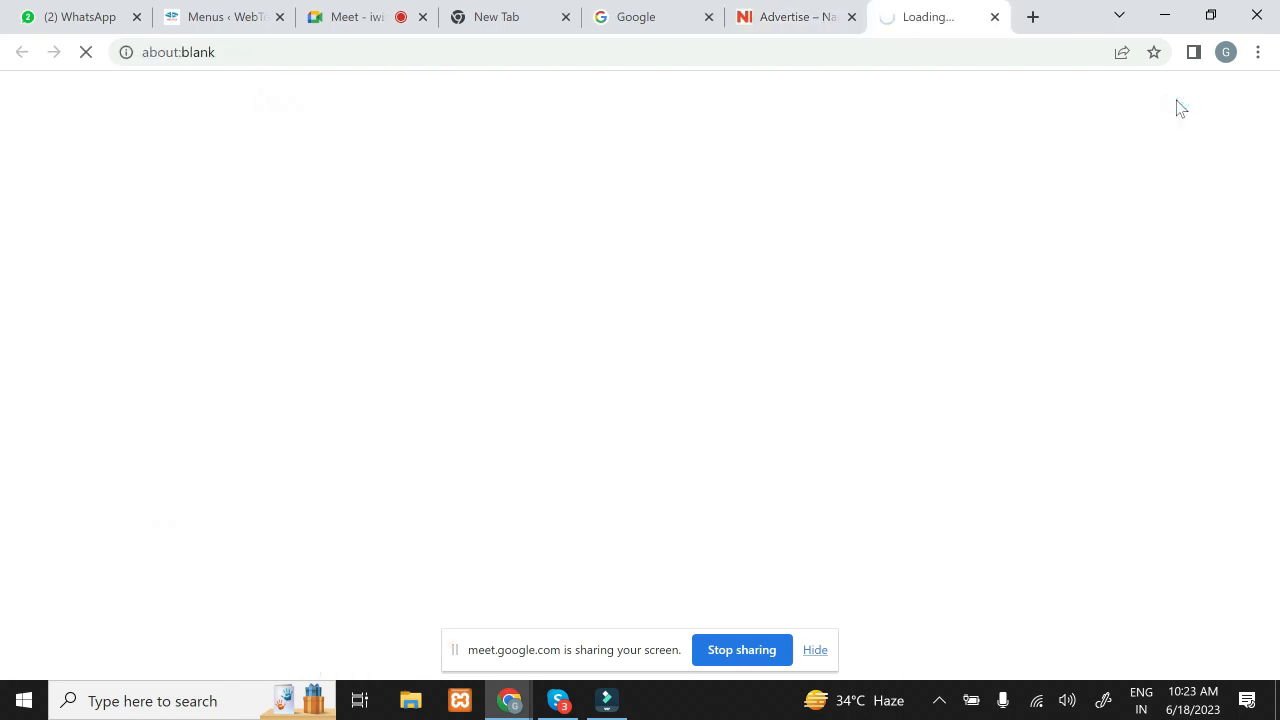
left_click(1032, 17)
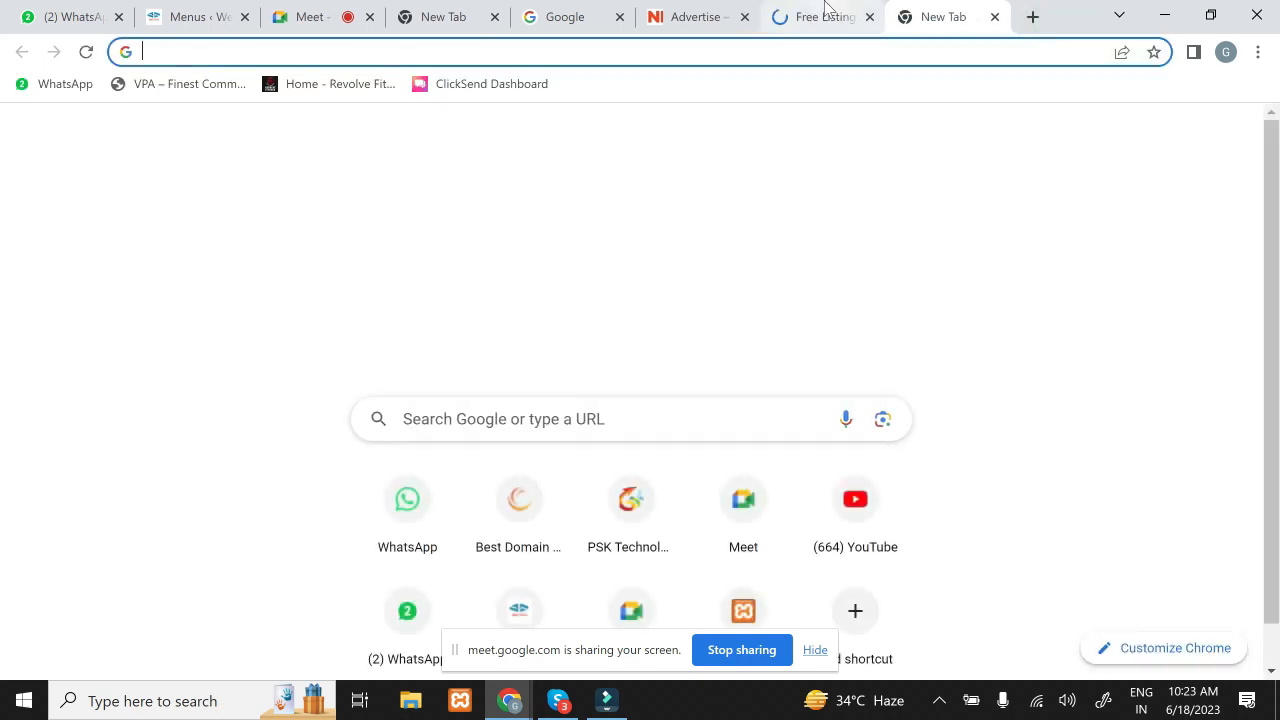
left_click(825, 8)
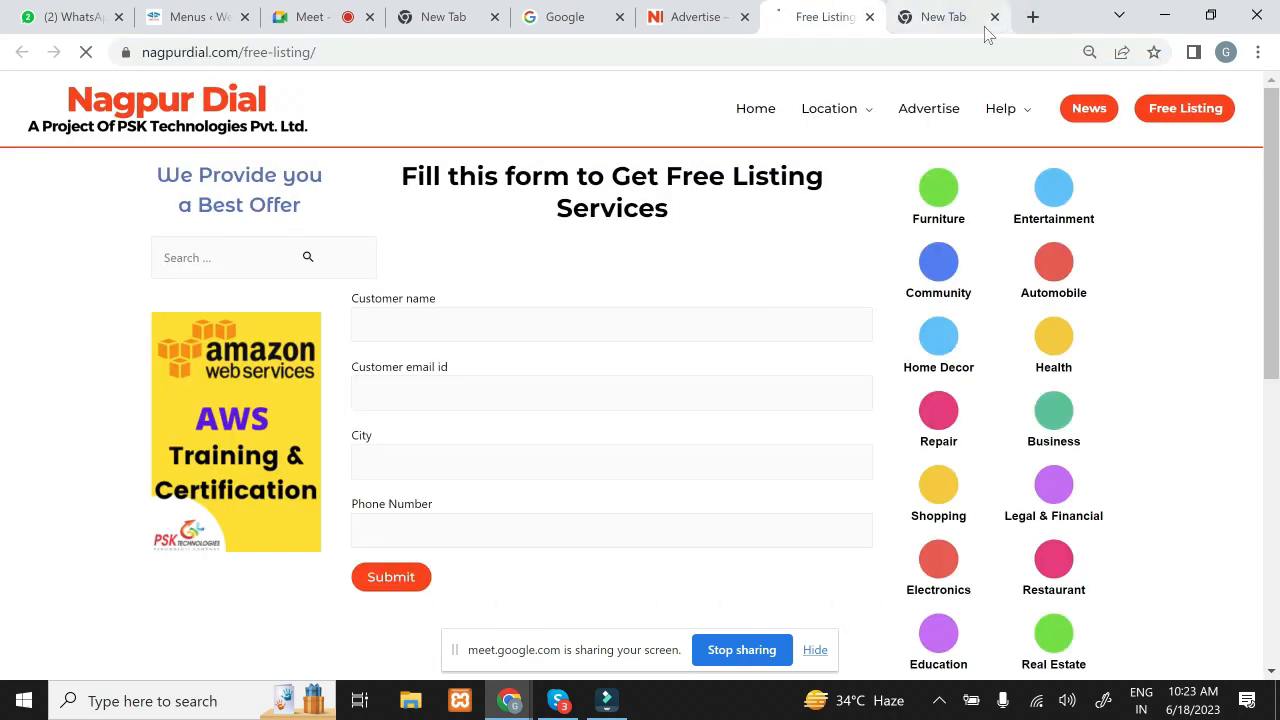
Step: Open virajautoservices.com in the empty new tab and examine its embedded Contact Us form alongside the Free Listing form
left_click(970, 25)
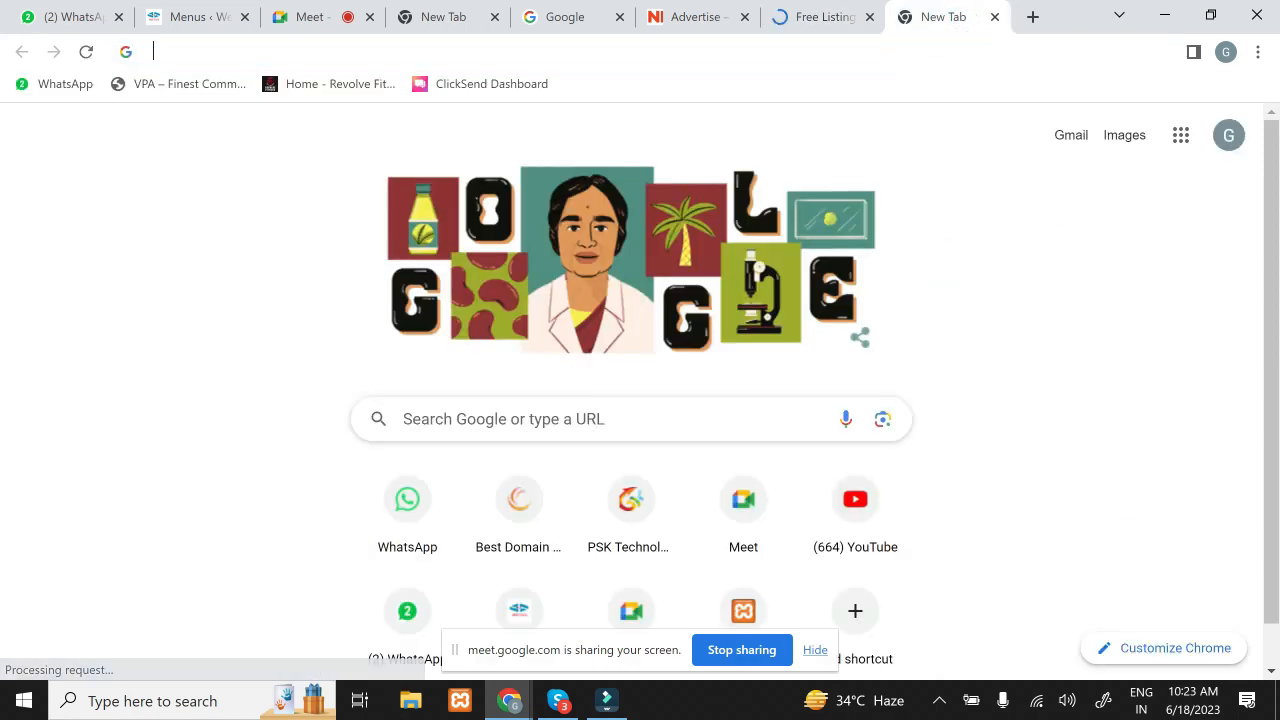
left_click(937, 52)
type("vira")
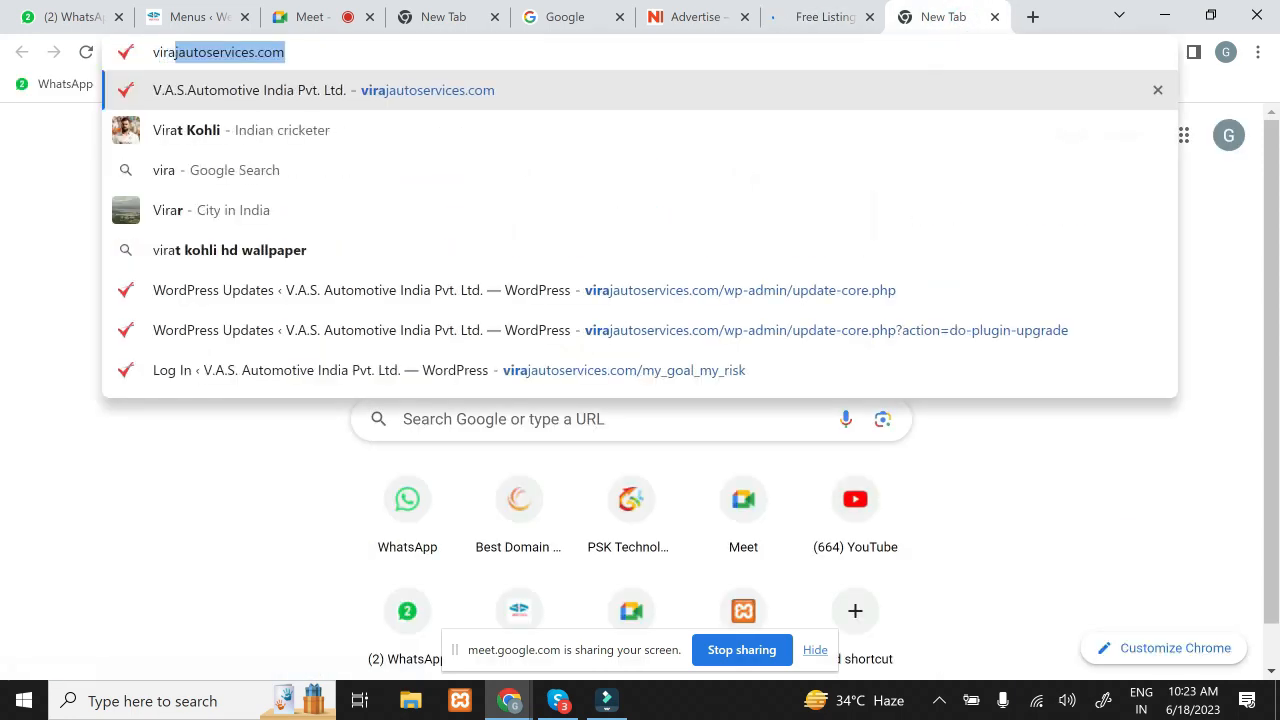
key("Return")
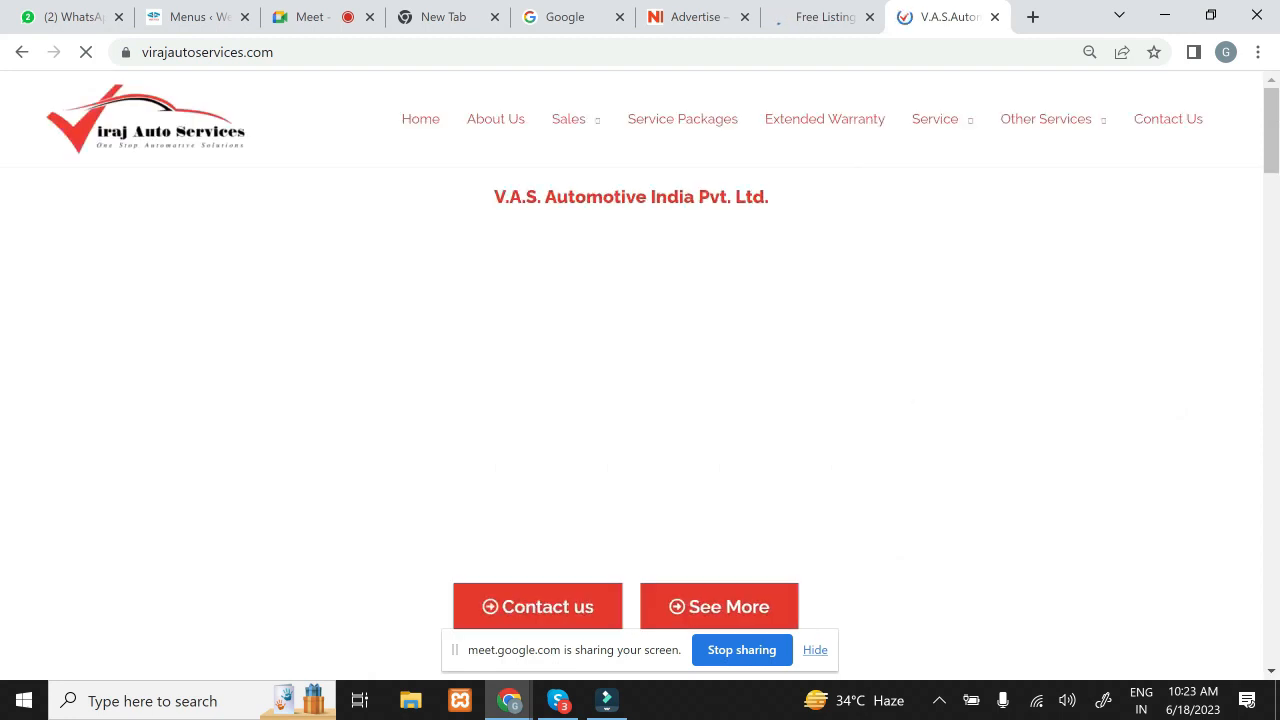
left_click(1164, 119)
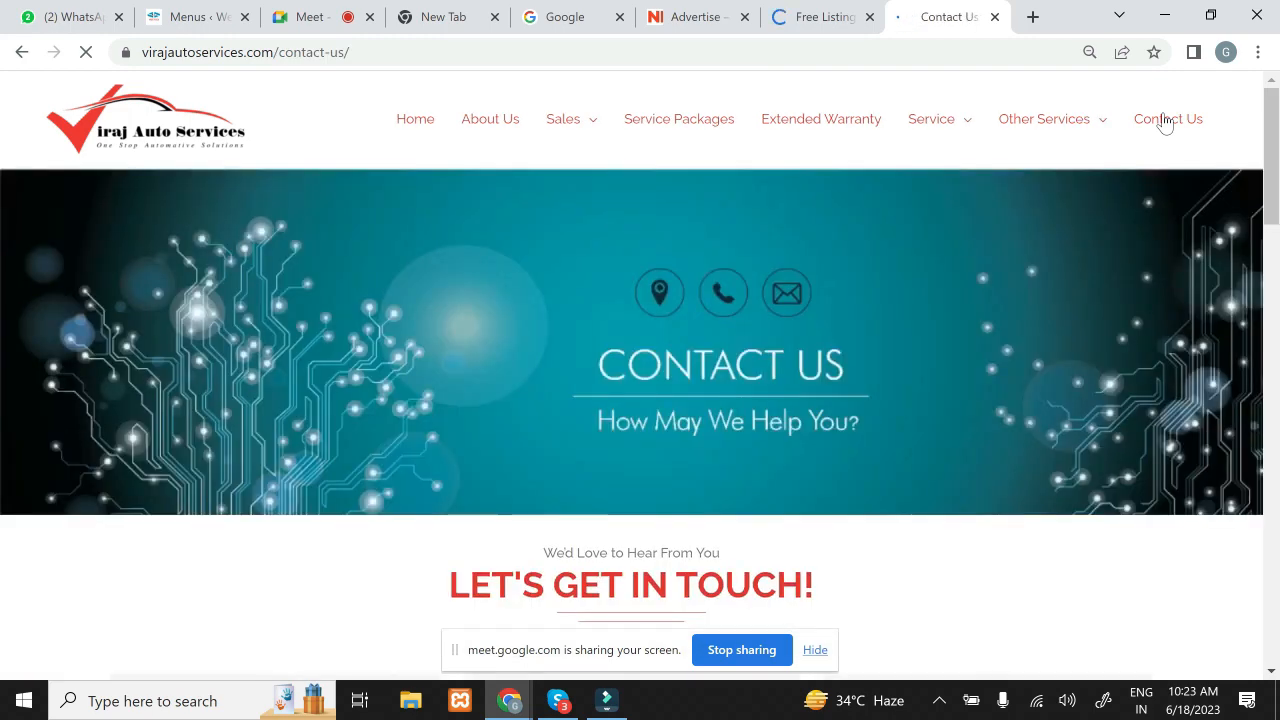
scroll(2, 263, "down", 7)
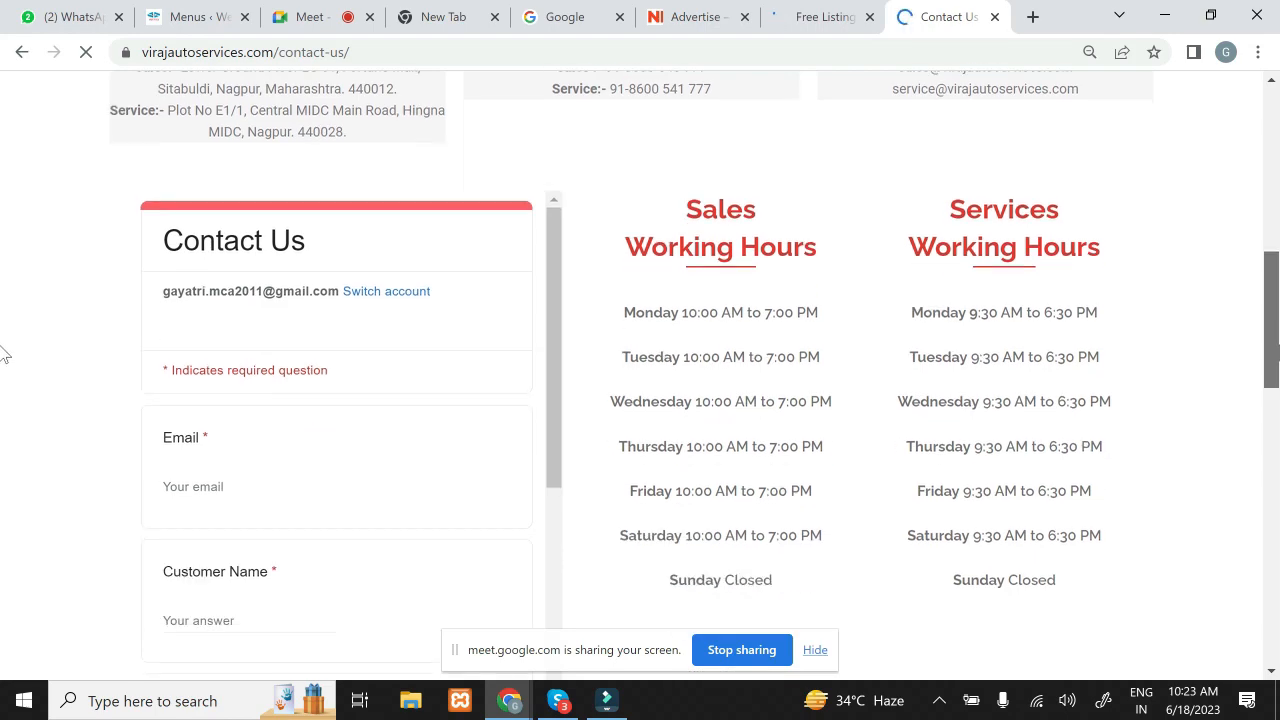
left_click_drag(1278, 347, 1268, 316)
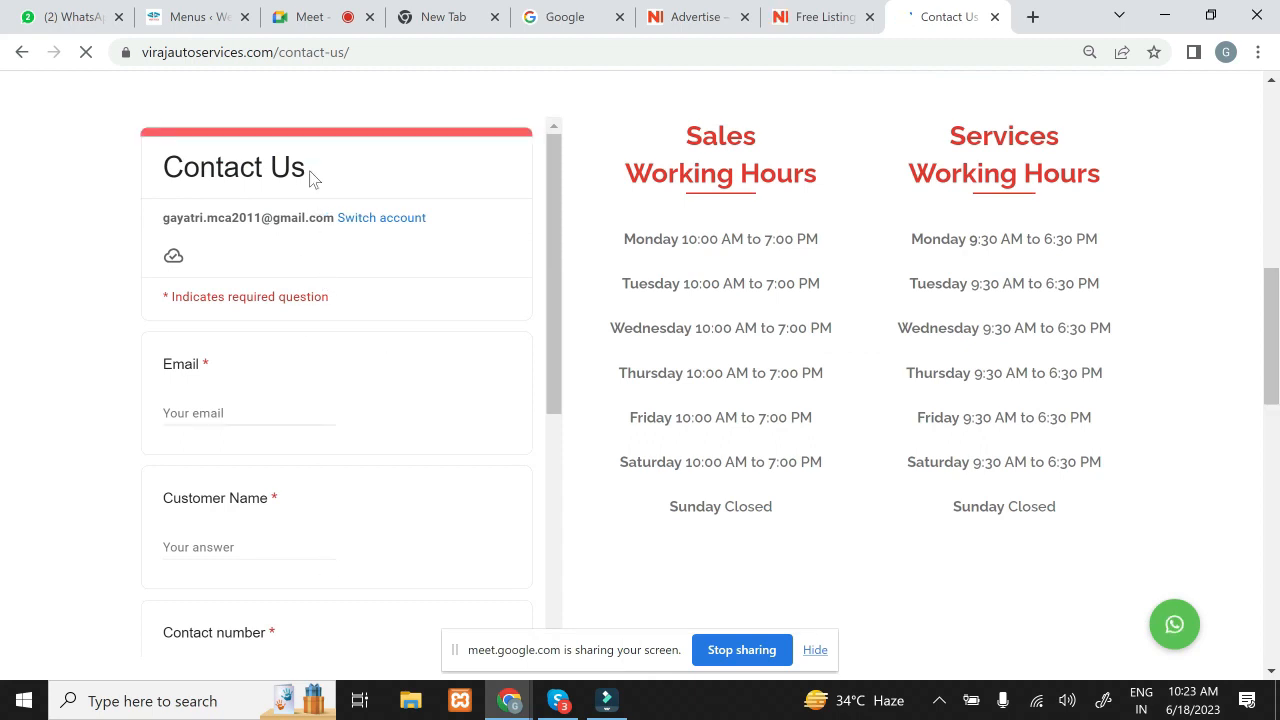
left_click(803, 18)
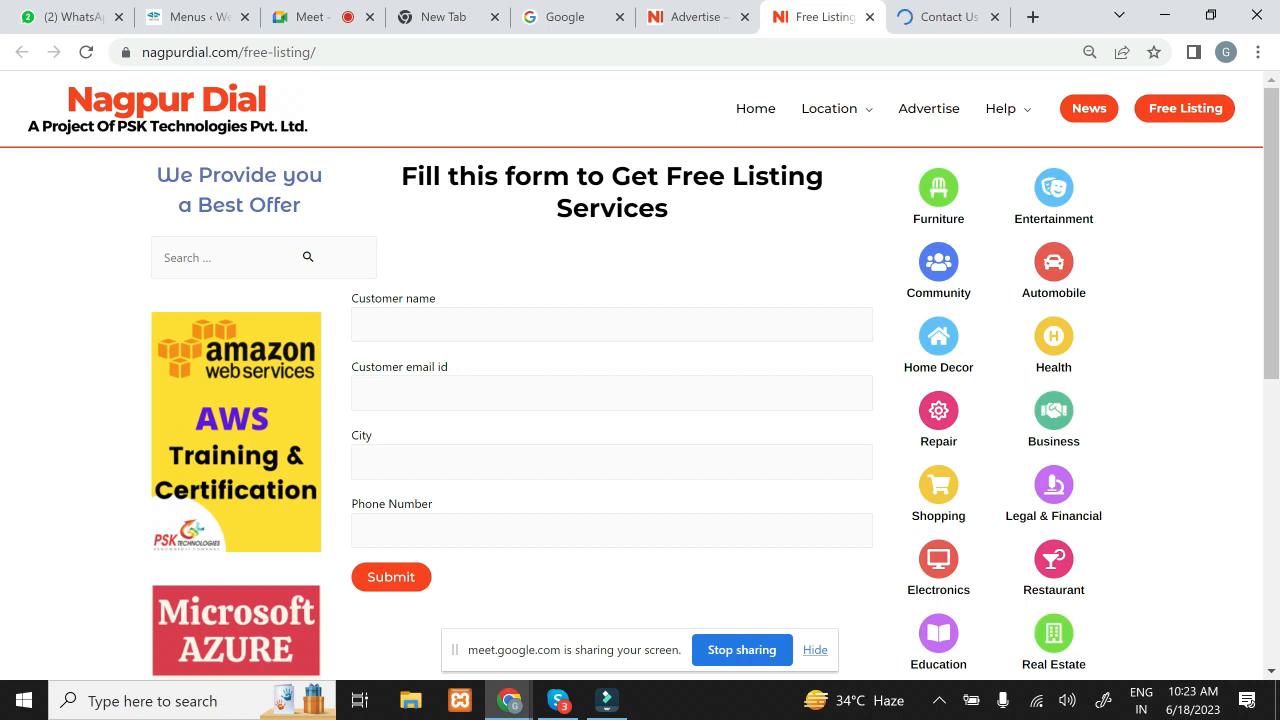
left_click(960, 24)
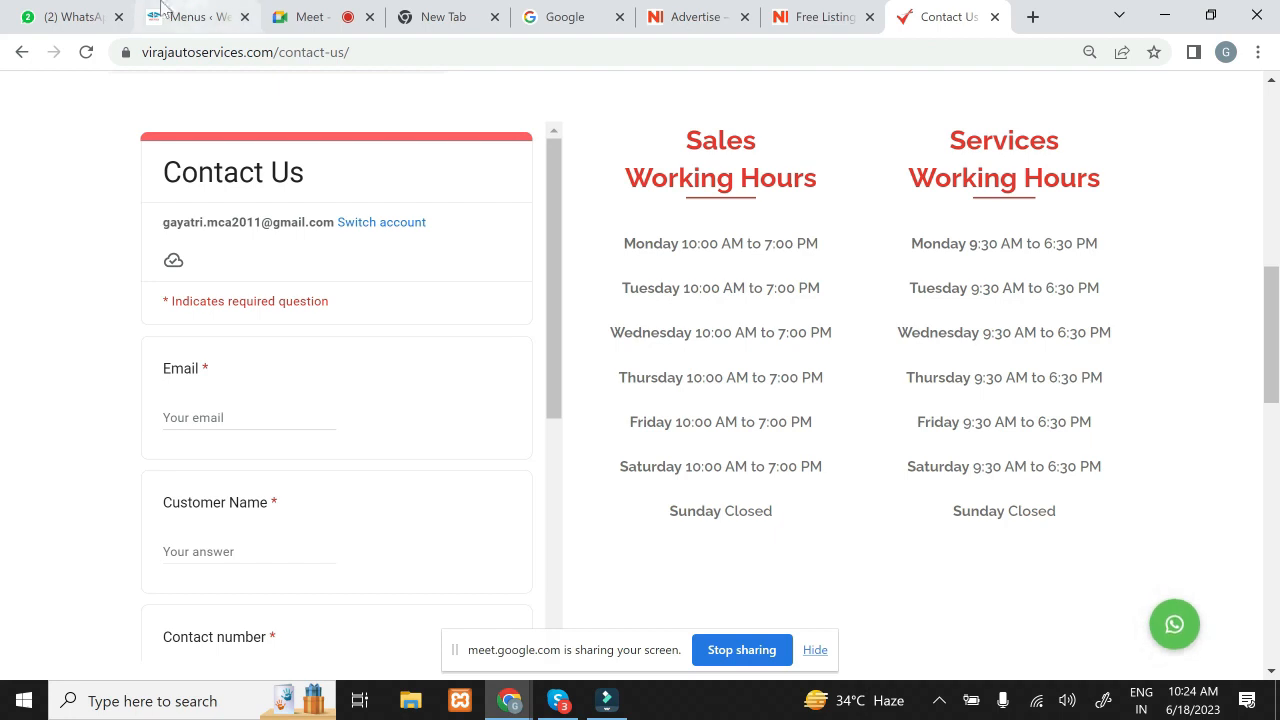
Step: Open Google Forms from the Google home page, create a blank form and dismiss the tour offer
left_click(593, 19)
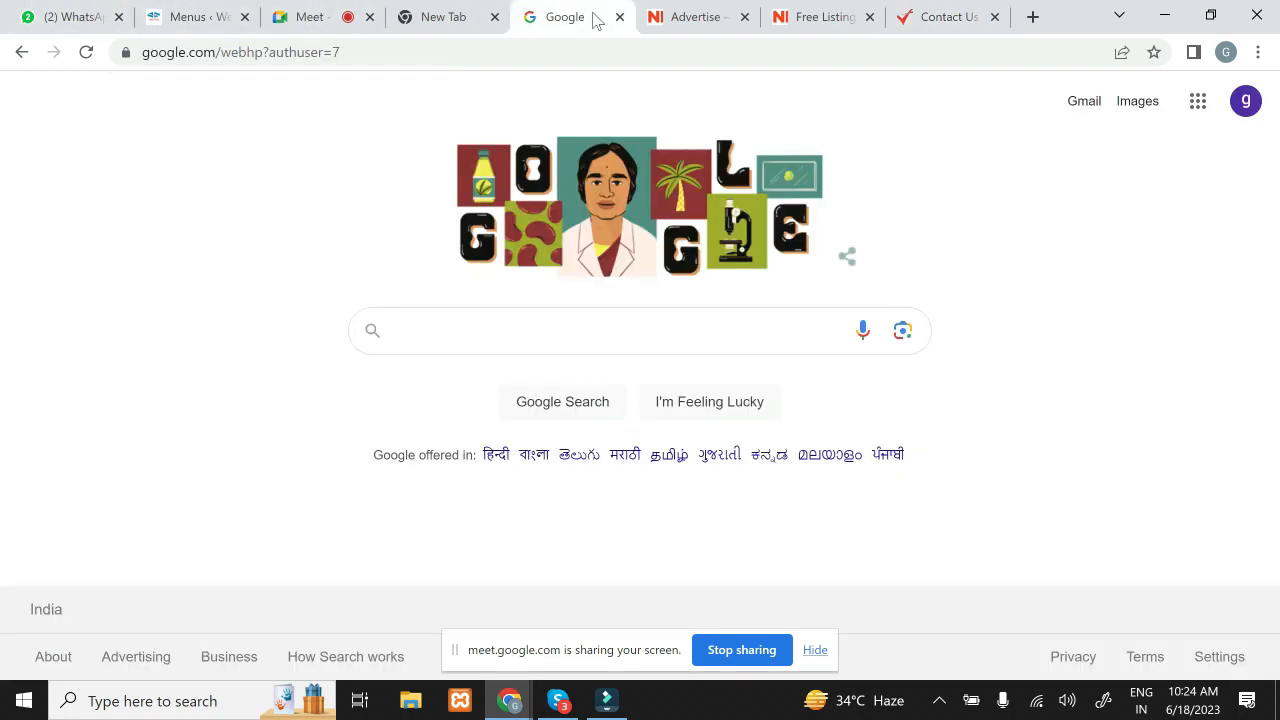
left_click(1200, 106)
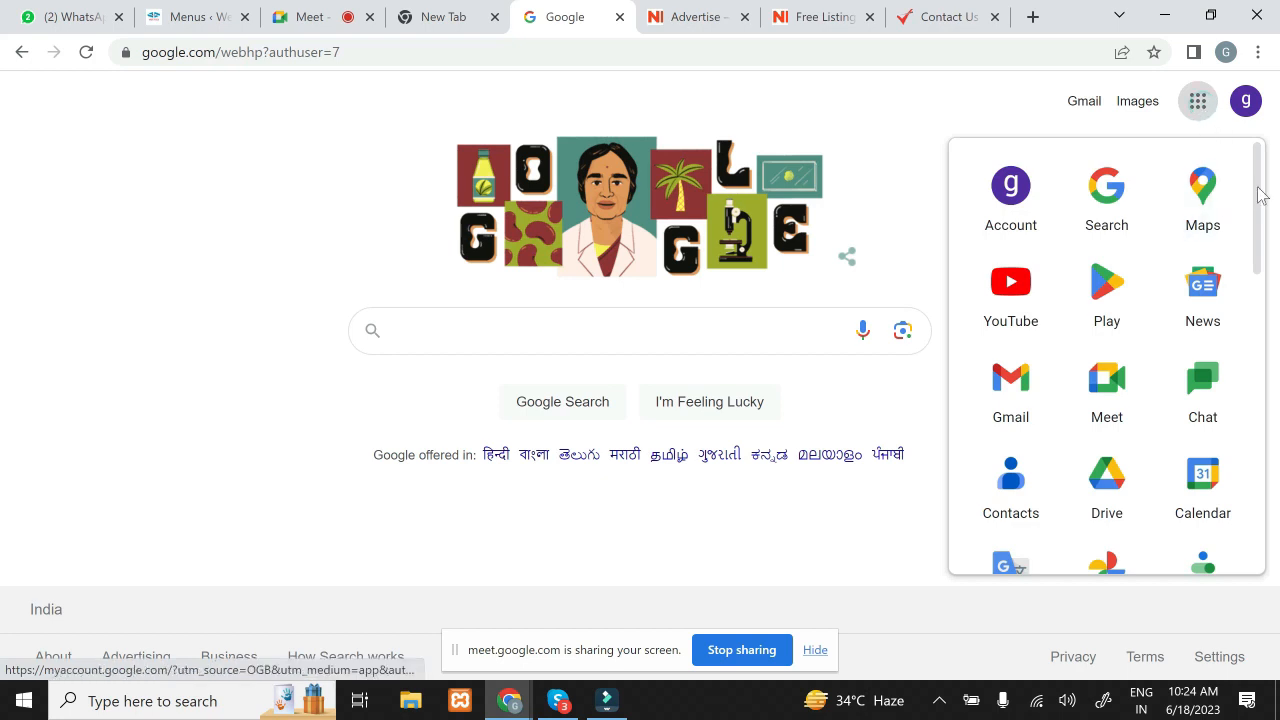
left_click_drag(1259, 188, 1237, 462)
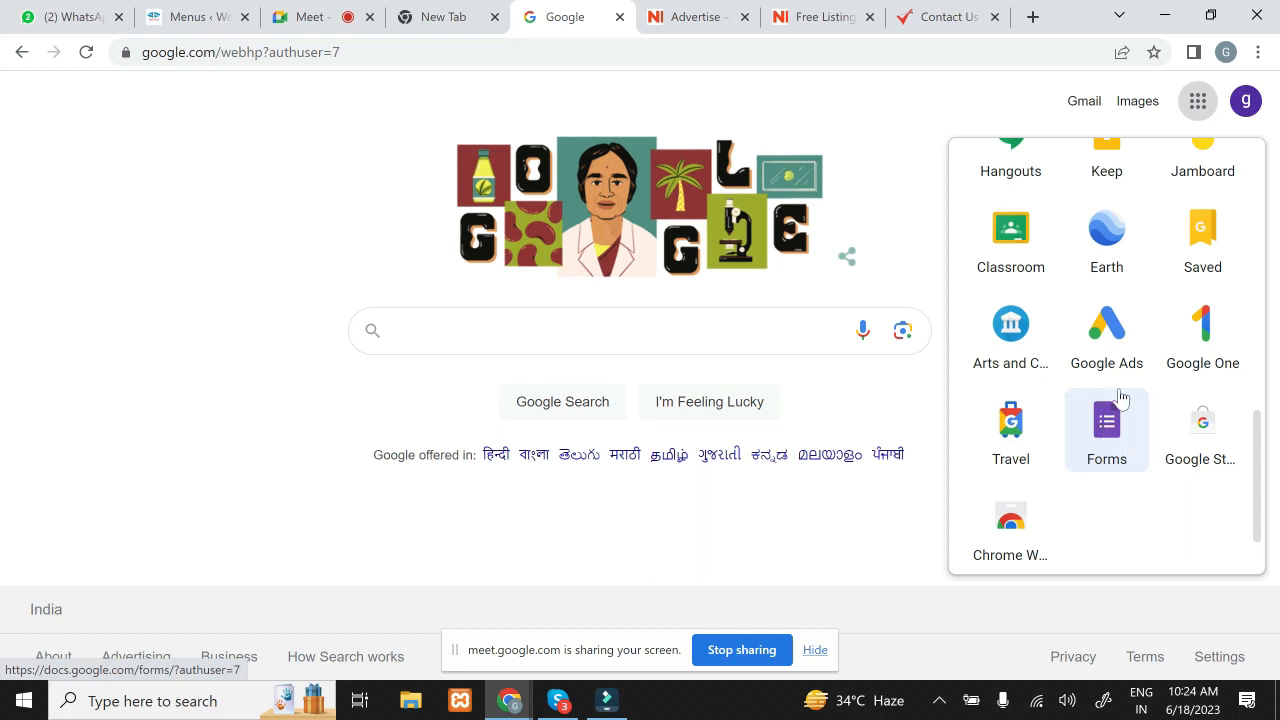
left_click(1106, 421)
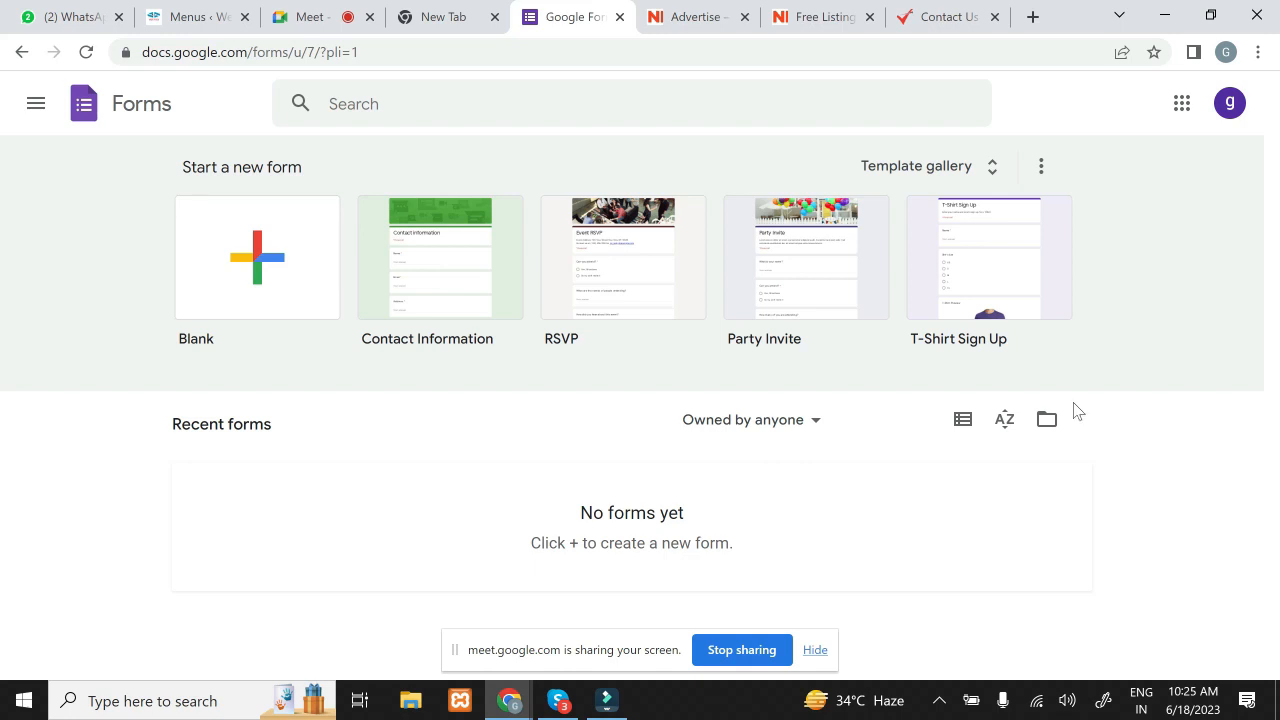
left_click(288, 270)
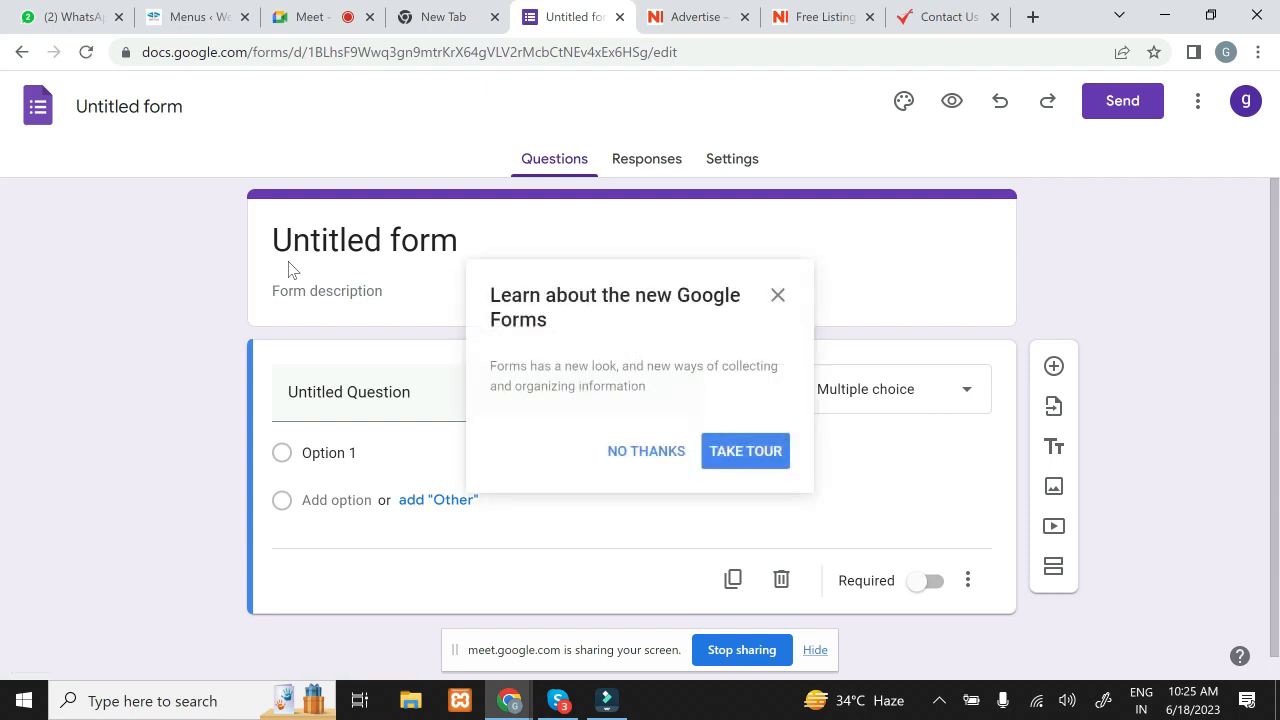
left_click(777, 297)
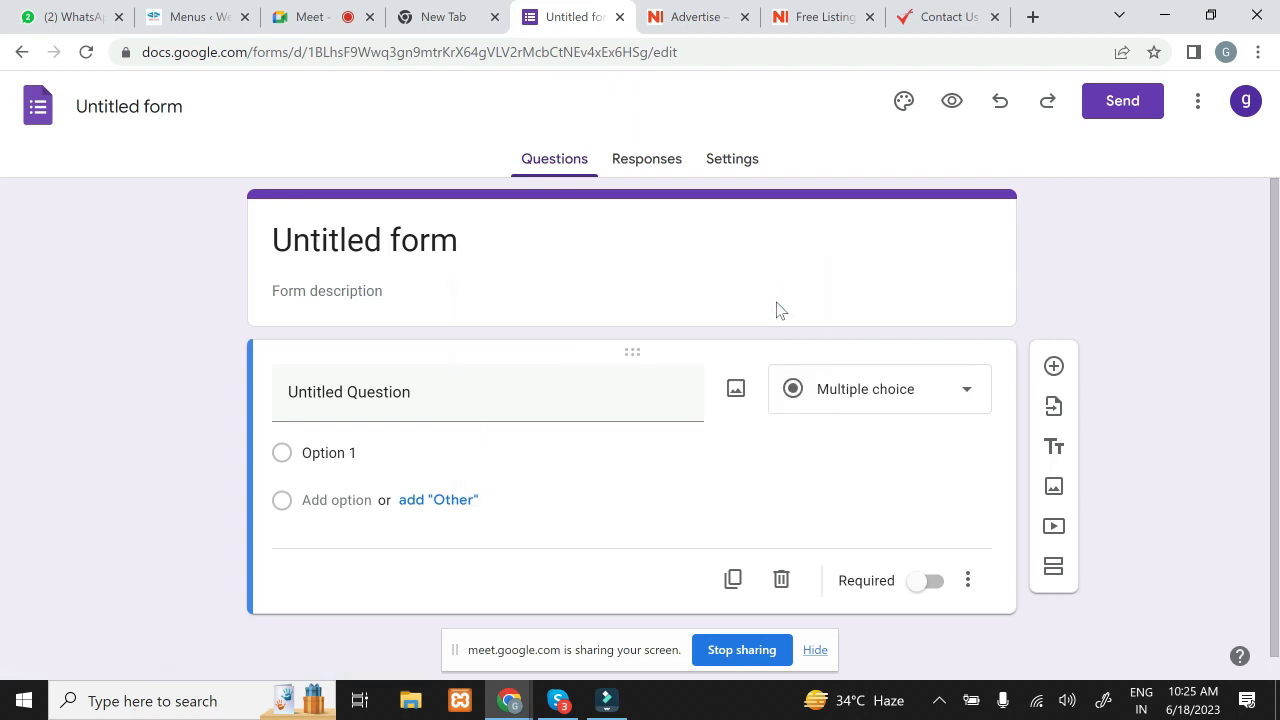
left_click(458, 241)
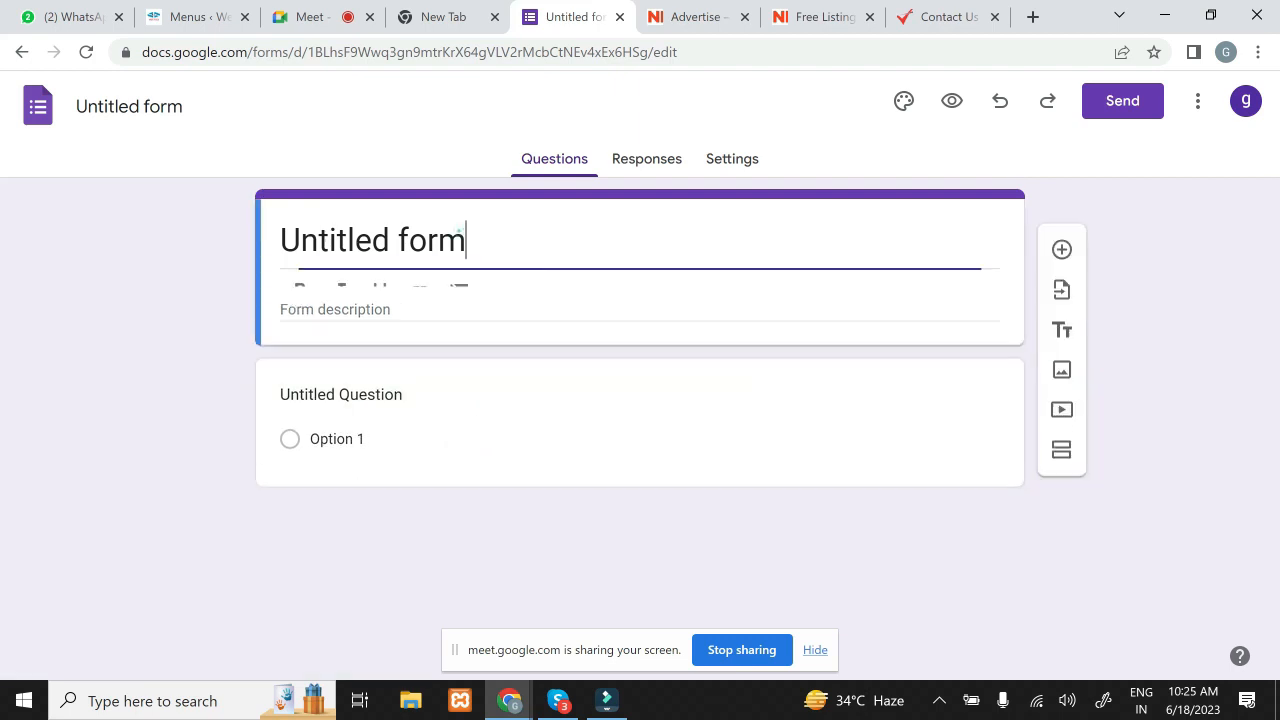
key("BackSpace")
key("BackSpace")
key("BackSpace")
key("BackSpace")
key("BackSpace")
key("BackSpace")
key("BackSpace")
key("BackSpace")
key("BackSpace")
key("BackSpace")
key("BackSpace")
key("BackSpace")
key("BackSpace")
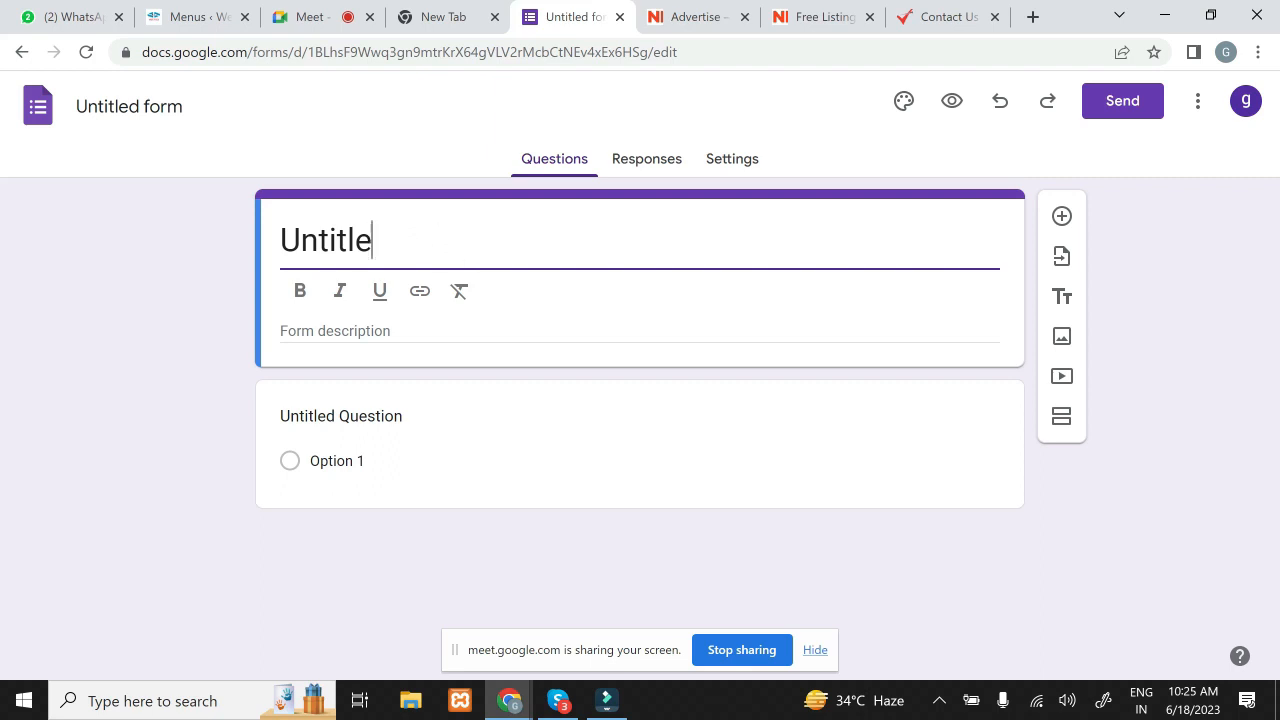
key("ctrl+z")
type("en")
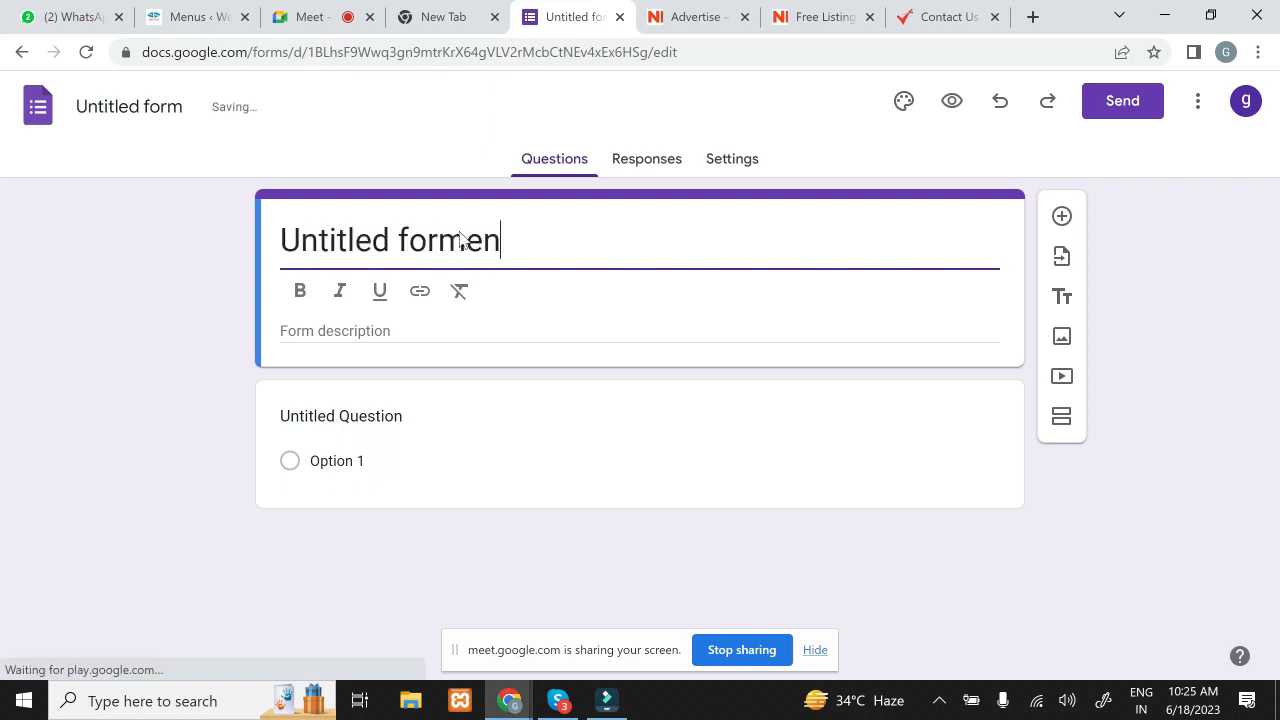
type("quiry")
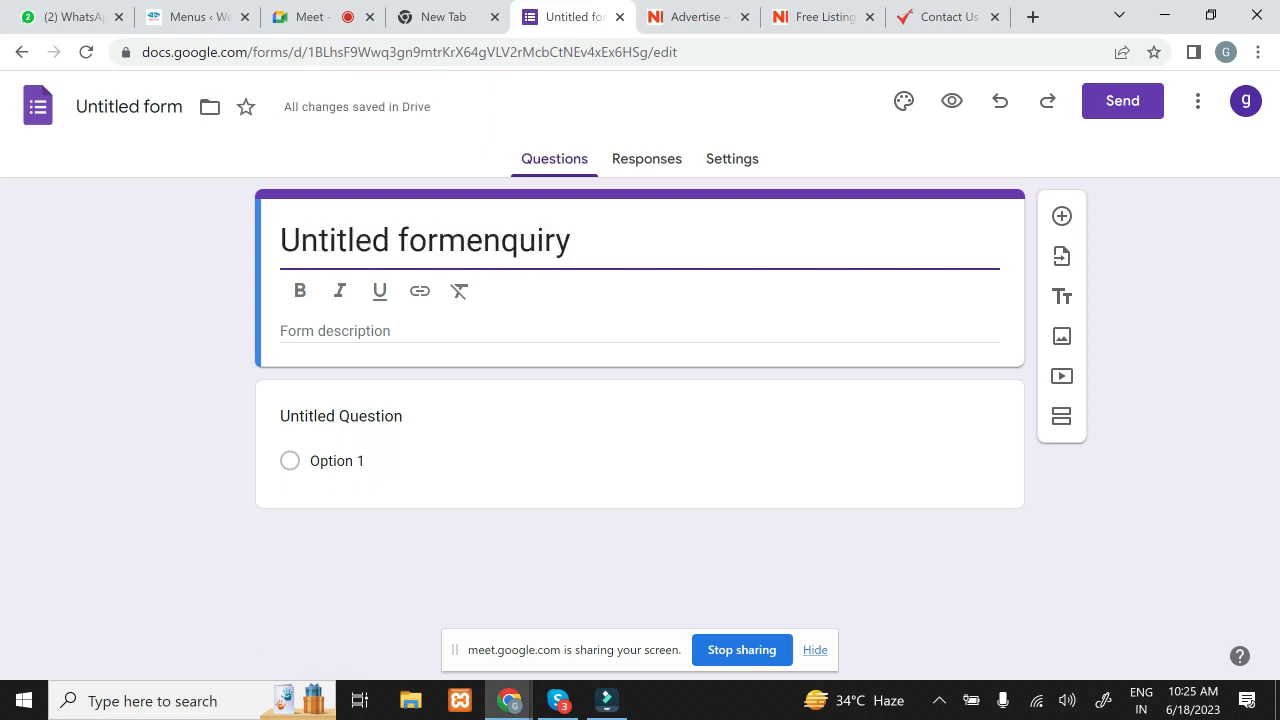
Step: Replace the form's title text with "Admission From"
key("BackSpace")
key("BackSpace")
key("BackSpace")
key("BackSpace")
key("BackSpace")
key("BackSpace")
key("BackSpace")
key("BackSpace")
key("BackSpace")
key("BackSpace")
key("BackSpace")
key("BackSpace")
key("BackSpace")
key("BackSpace")
key("BackSpace")
key("BackSpace")
key("BackSpace")
key("BackSpace")
key("BackSpace")
key("BackSpace")
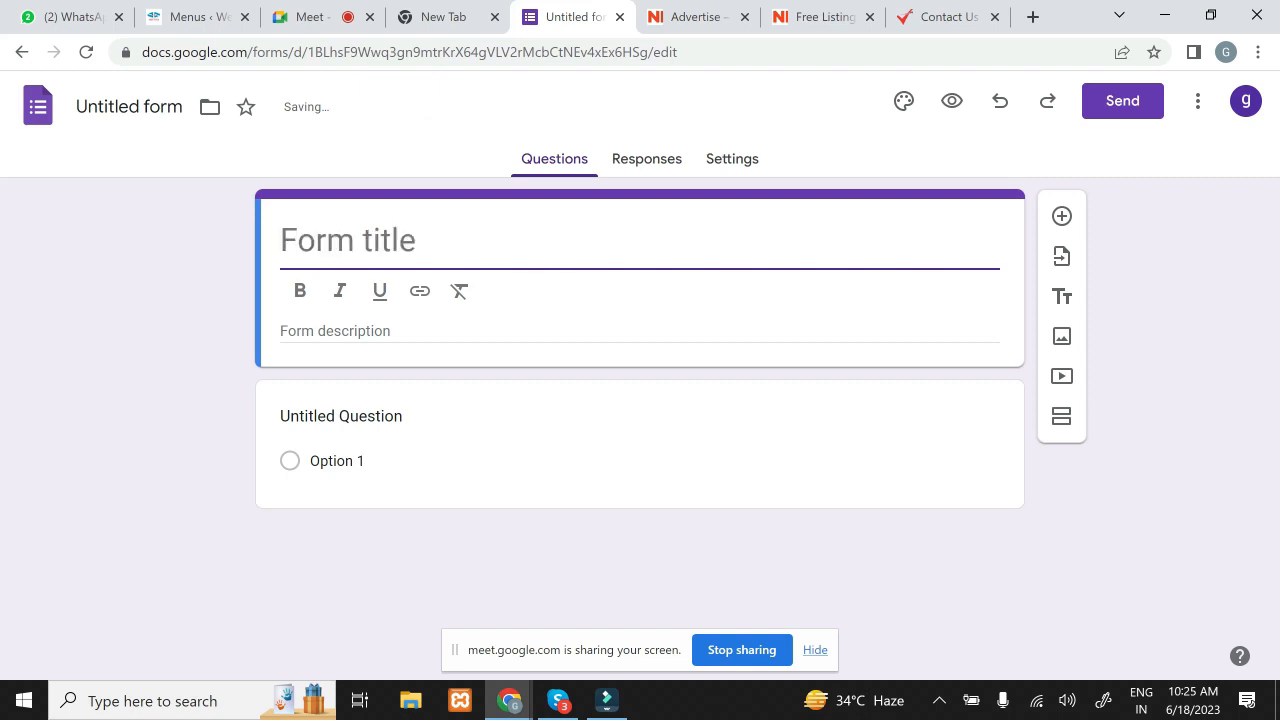
type("en")
key("BackSpace")
key("BackSpace")
type("a")
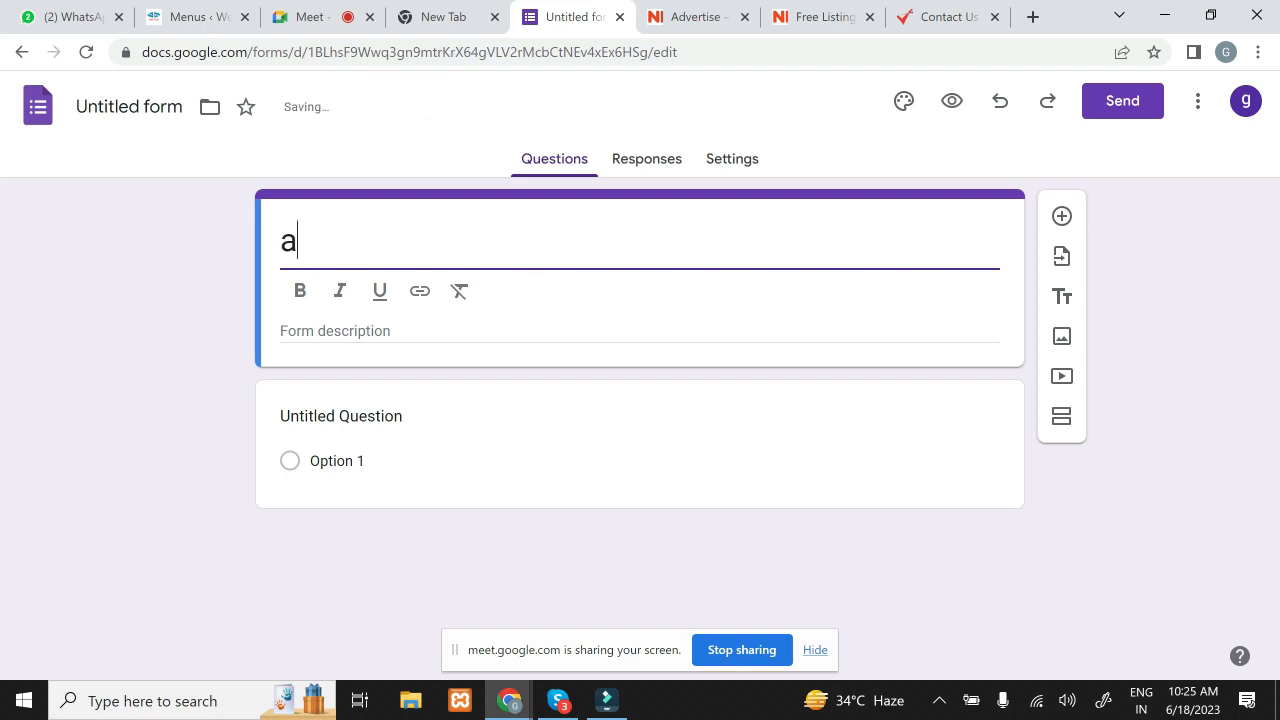
key("BackSpace")
type("Admissio")
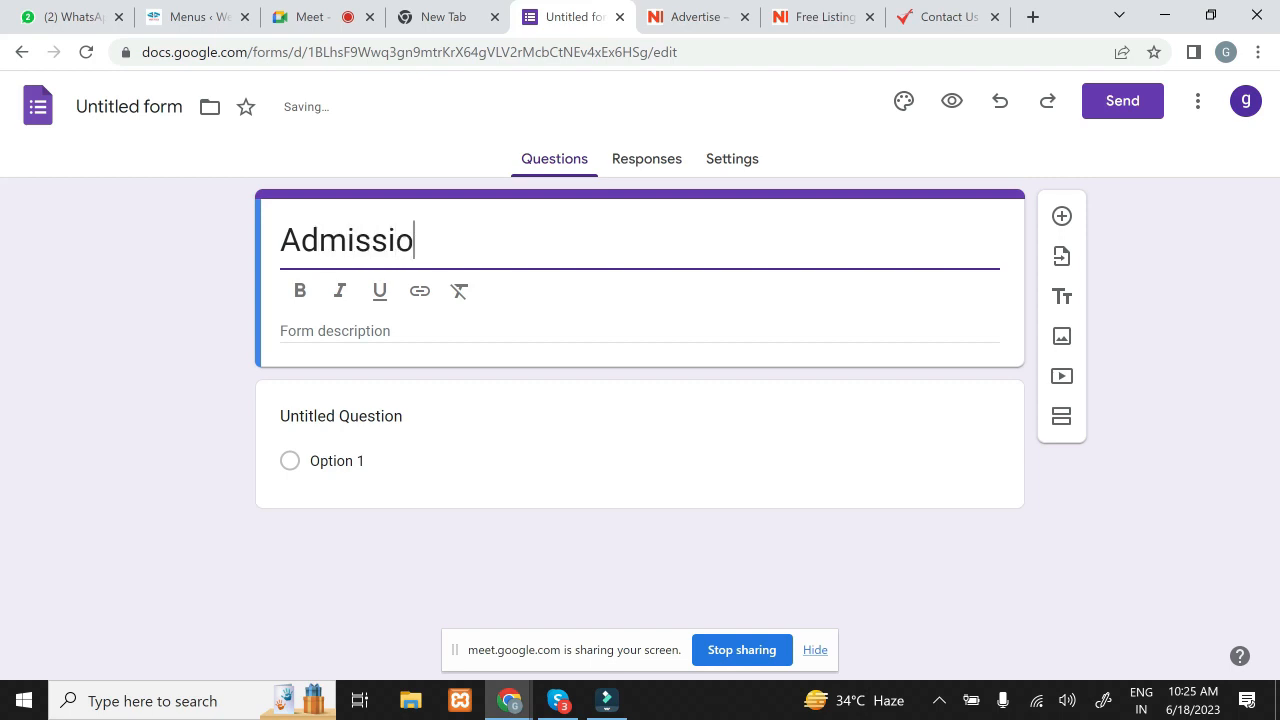
type("n From")
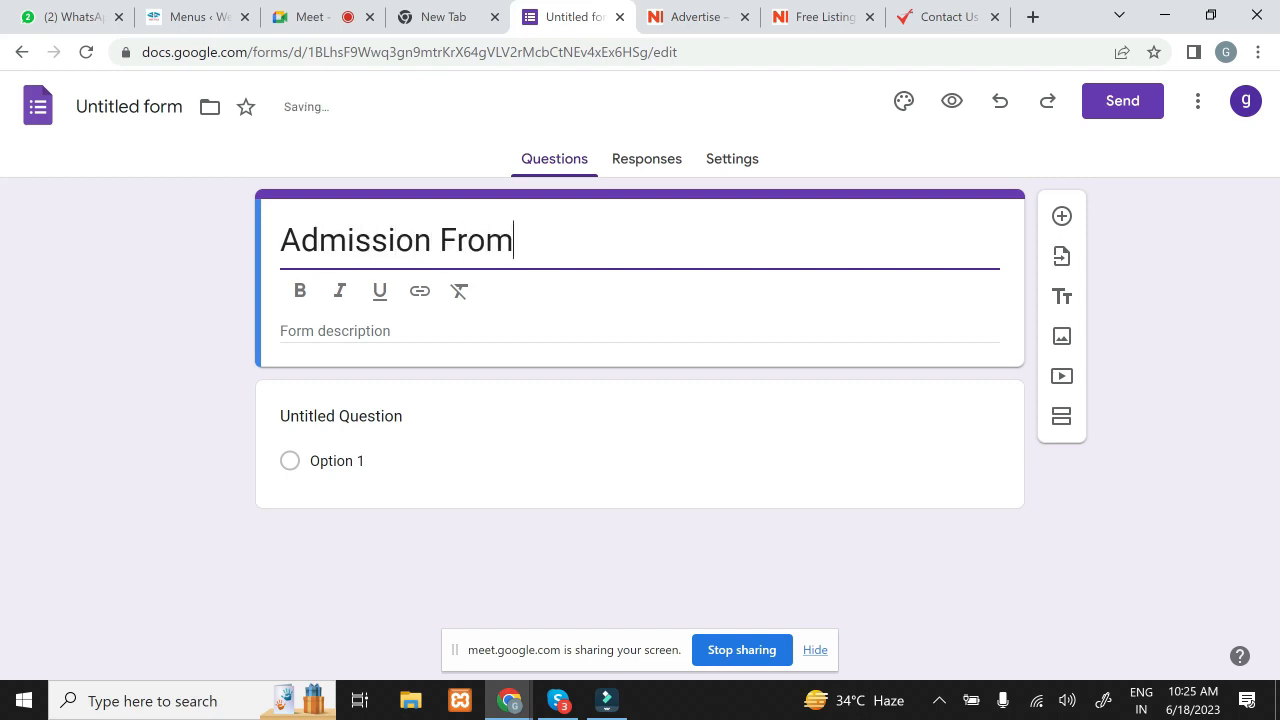
left_click(350, 340)
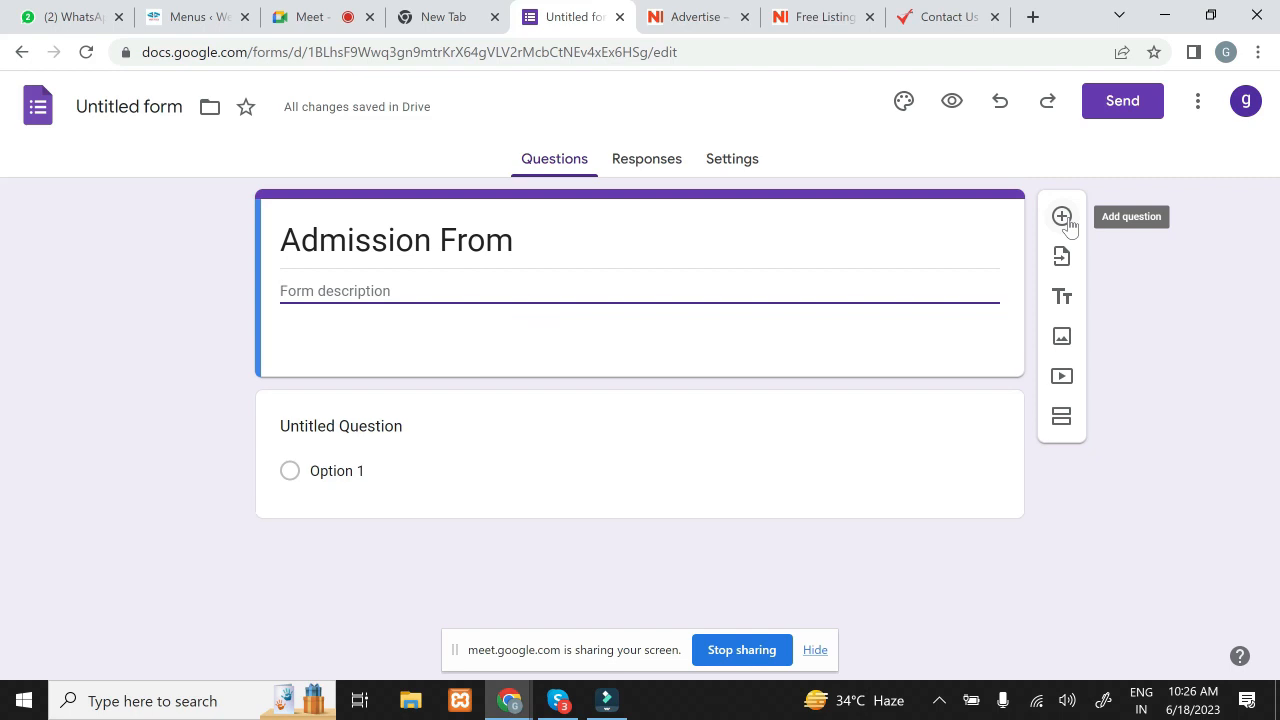
Step: Add a question of type Short answer titled "Name" below the form header
left_click(1065, 220)
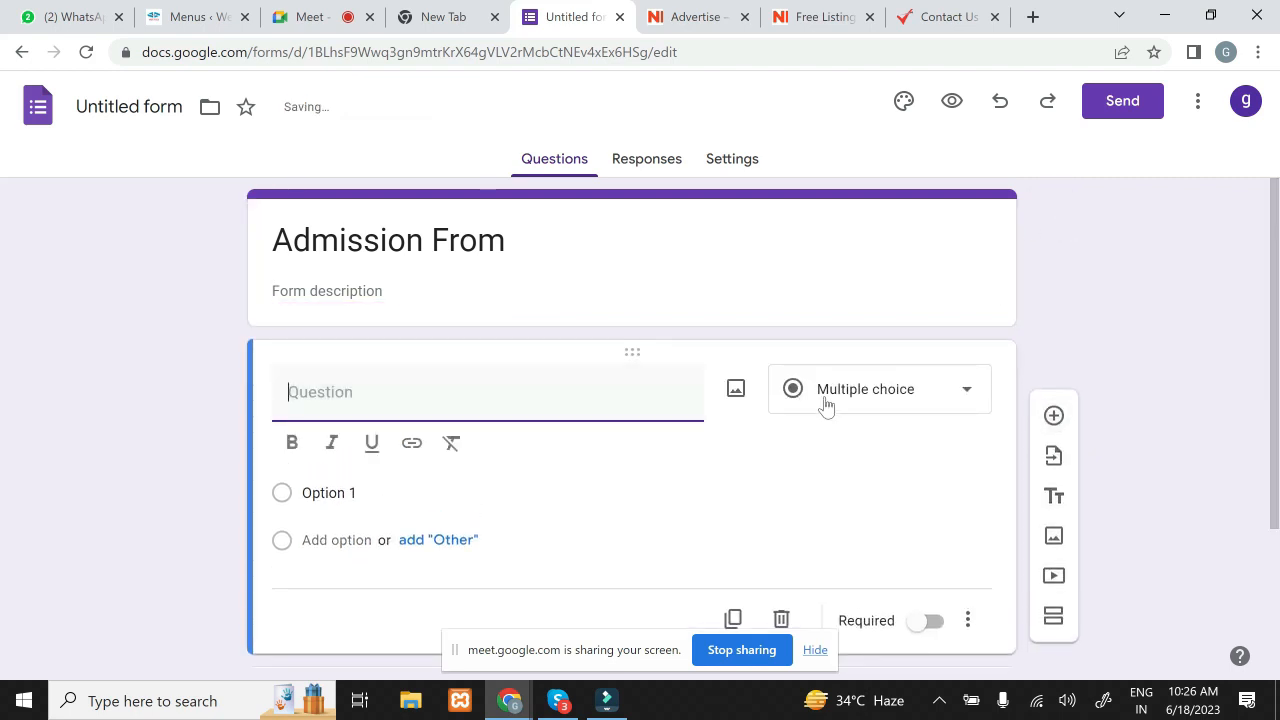
left_click(931, 390)
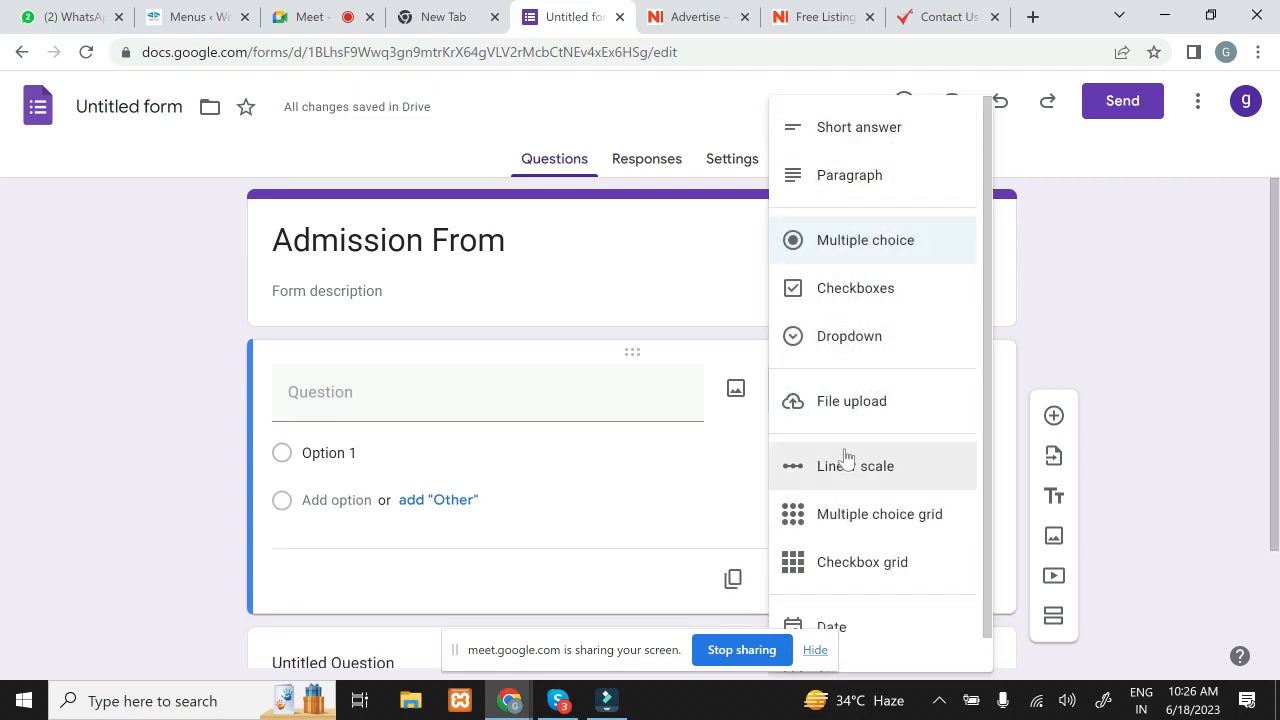
left_click(830, 129)
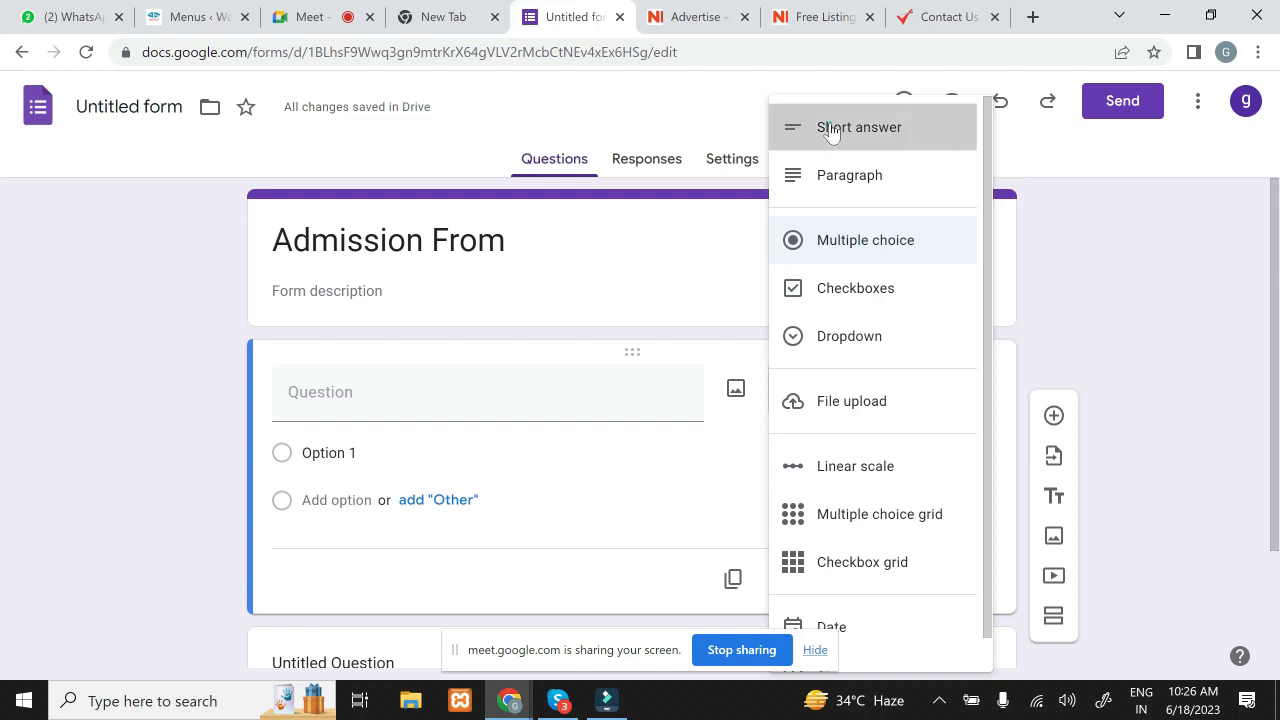
left_click(353, 395)
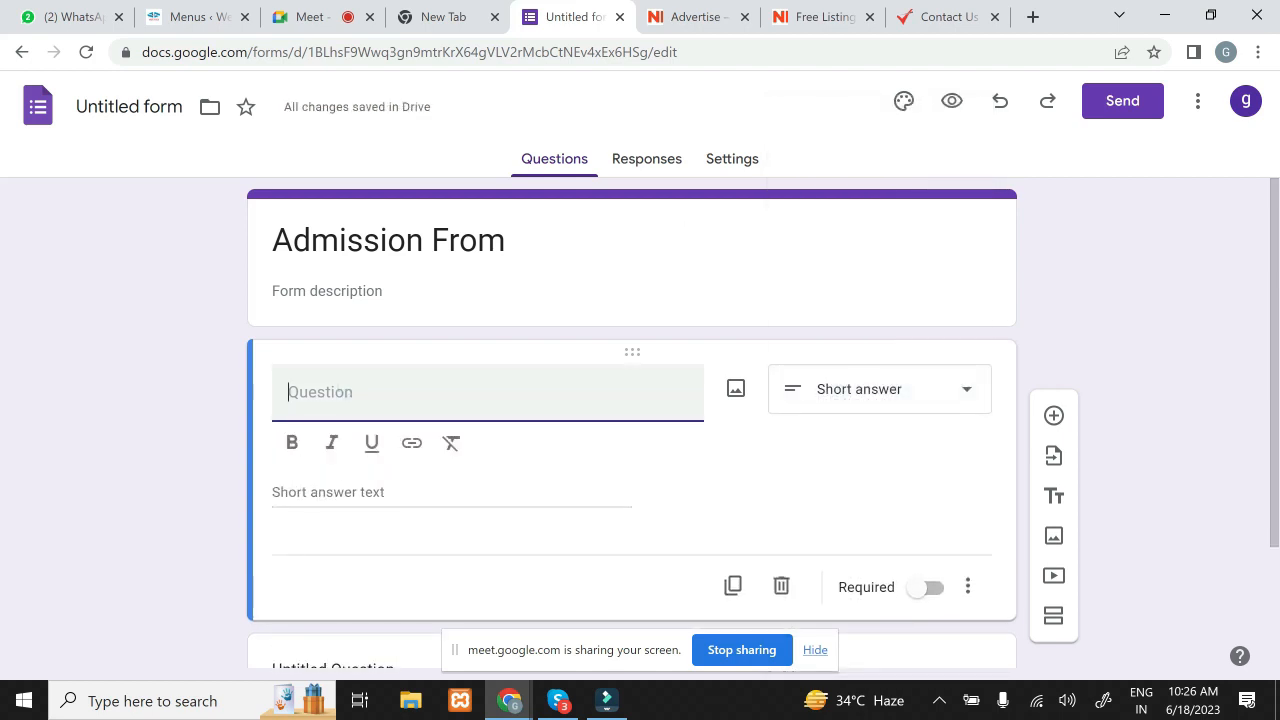
type("Name")
left_click(329, 505)
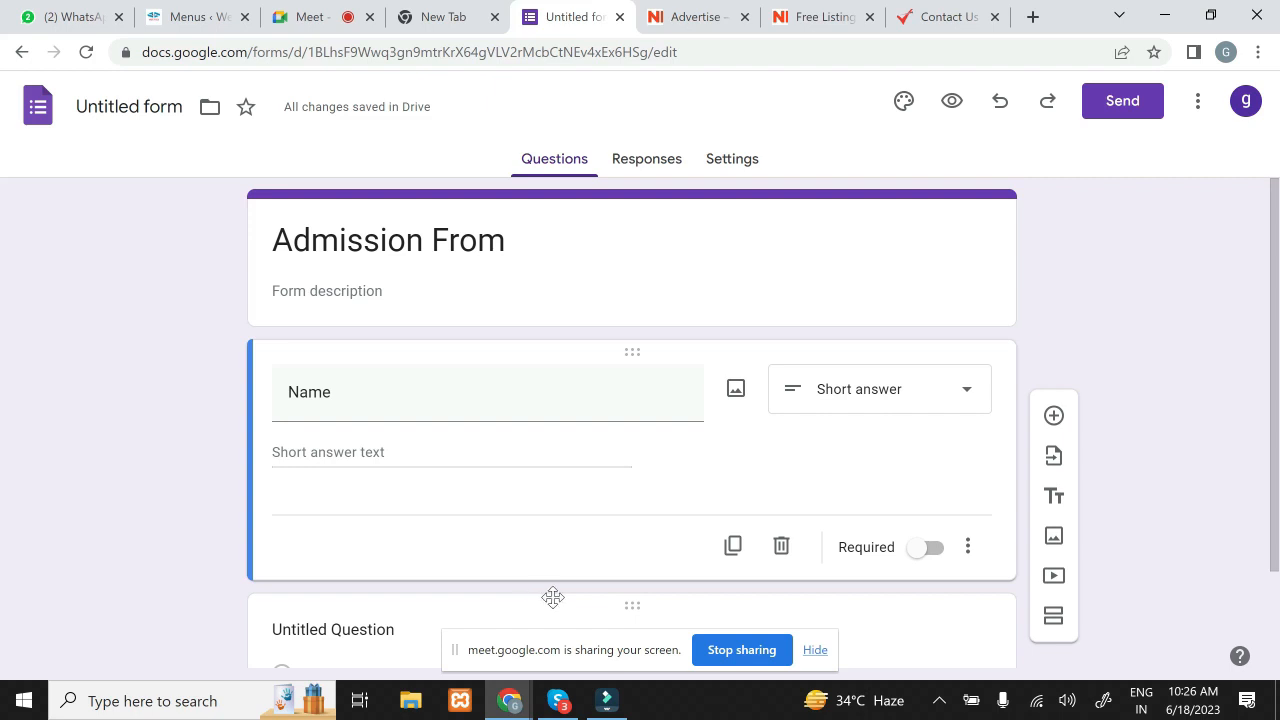
Step: Make the Name question required and check the required fields of the example Contact Us form
left_click(937, 556)
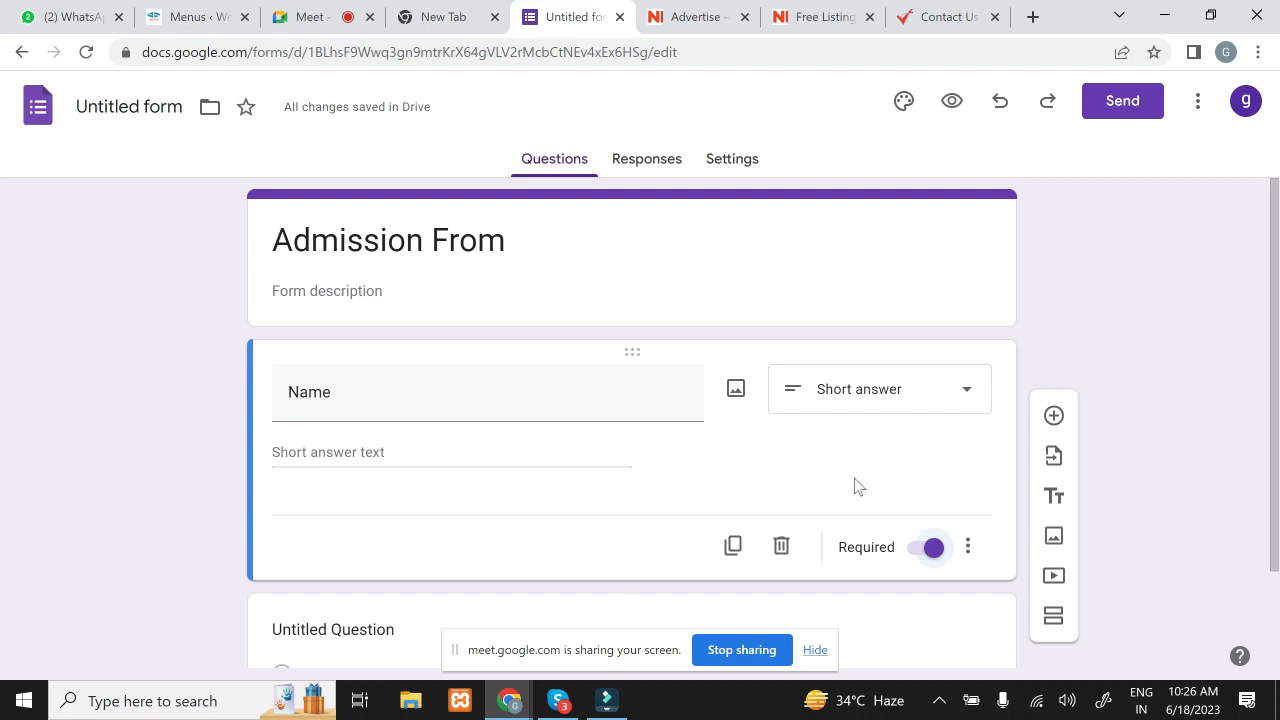
left_click(925, 10)
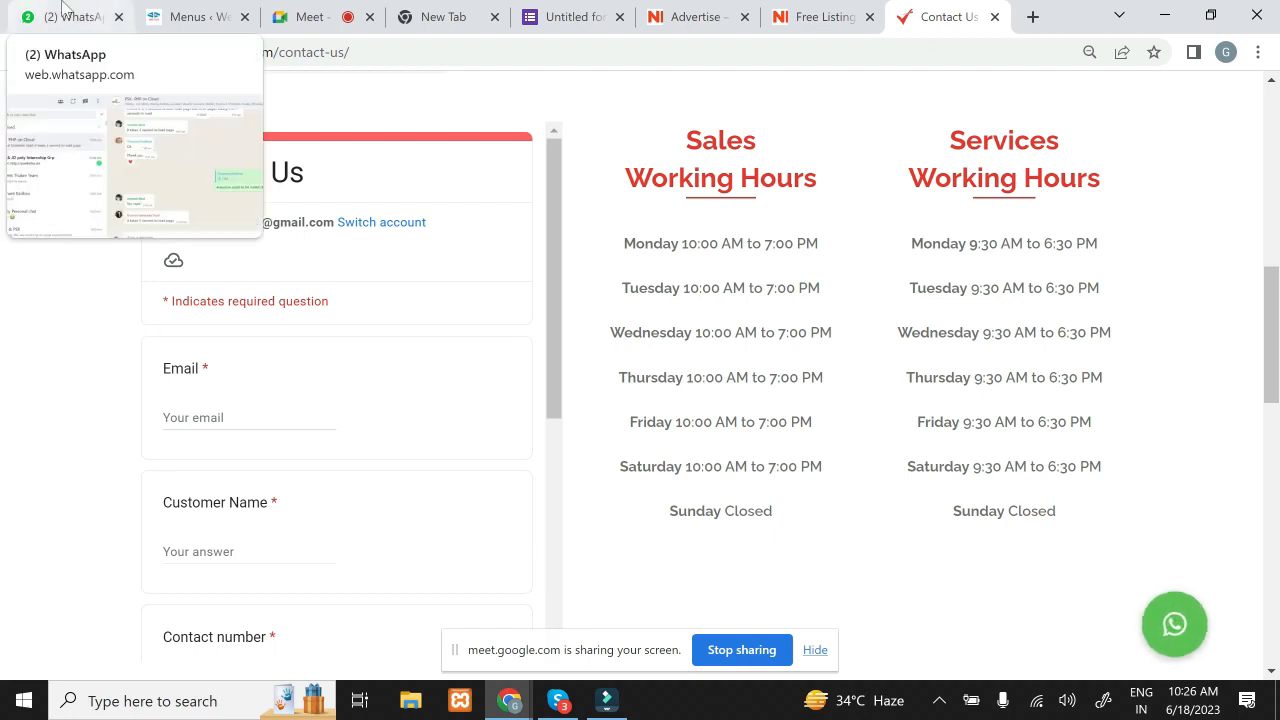
left_click(580, 16)
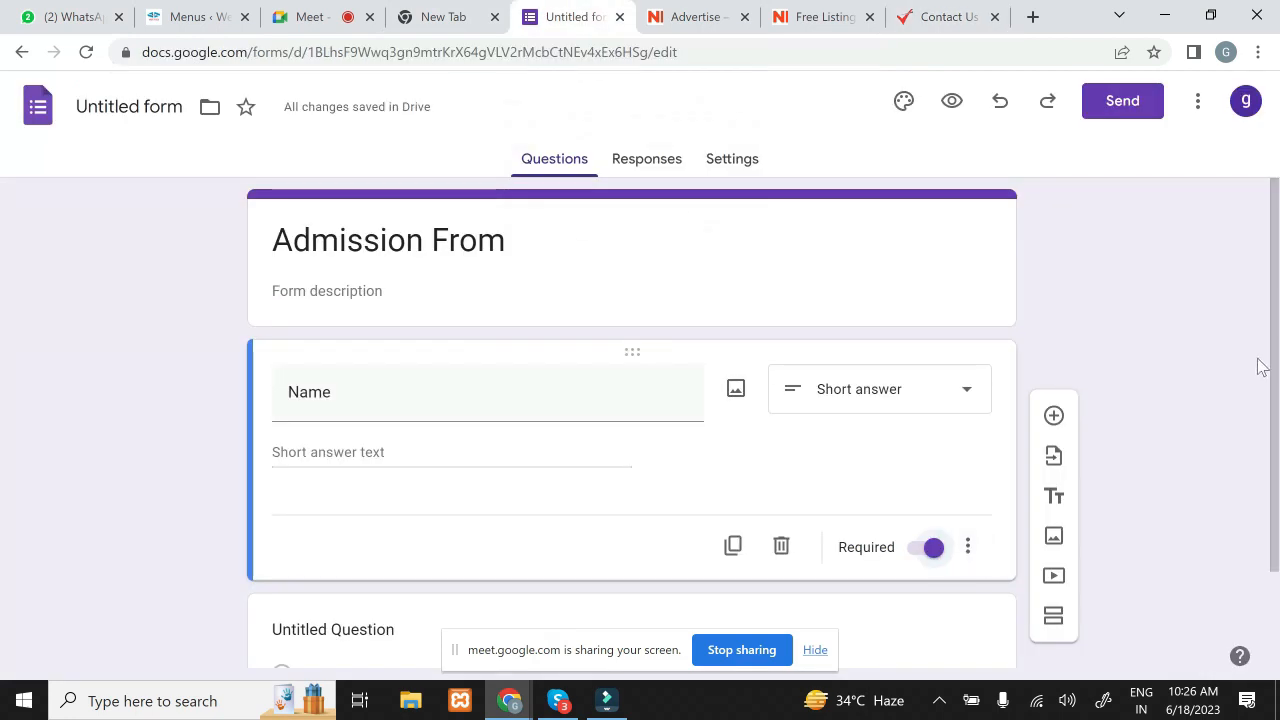
Step: Turn the untitled question below Name into a required Short answer question titled "Email"
scroll(3, 405, "down", 1)
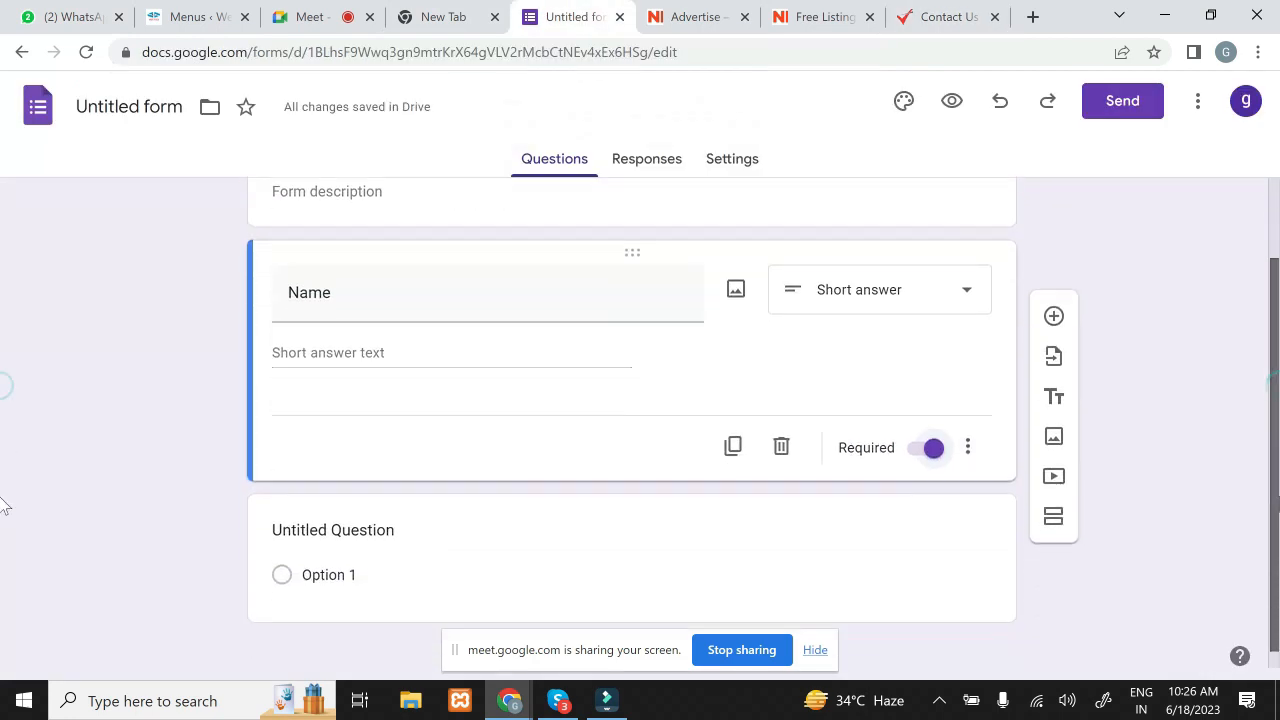
left_click(853, 540)
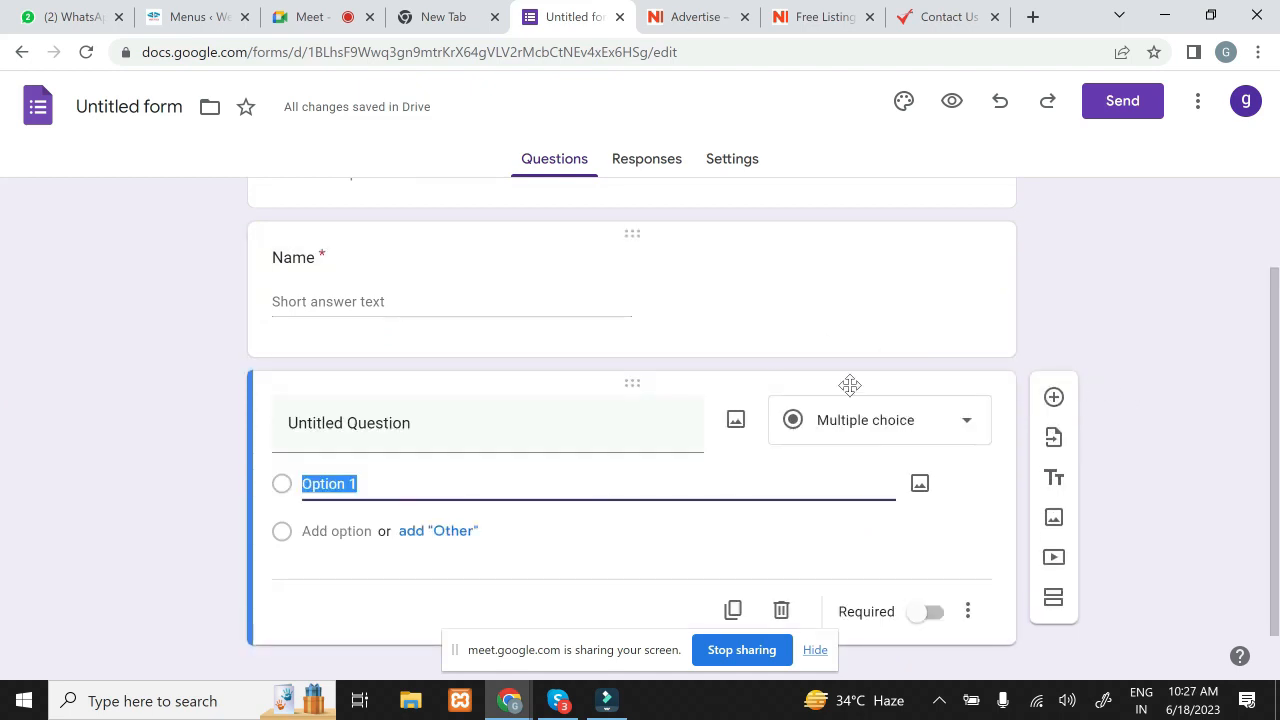
left_click(907, 430)
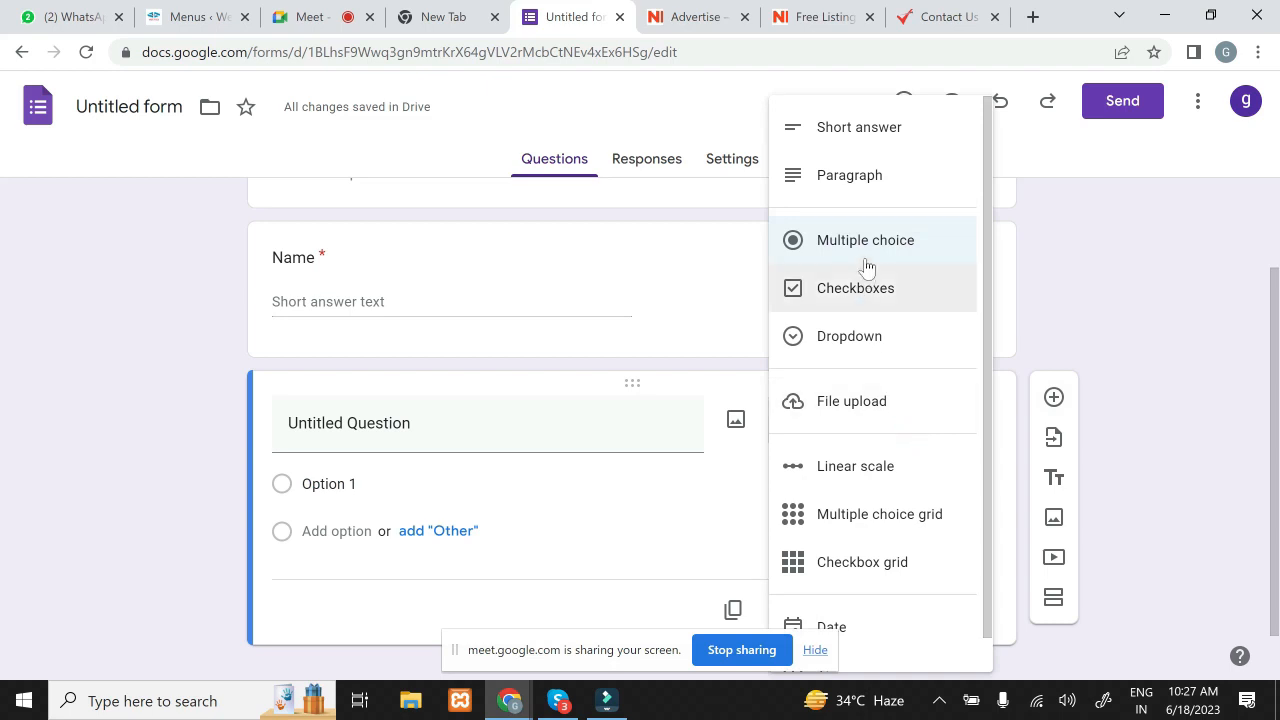
left_click(880, 140)
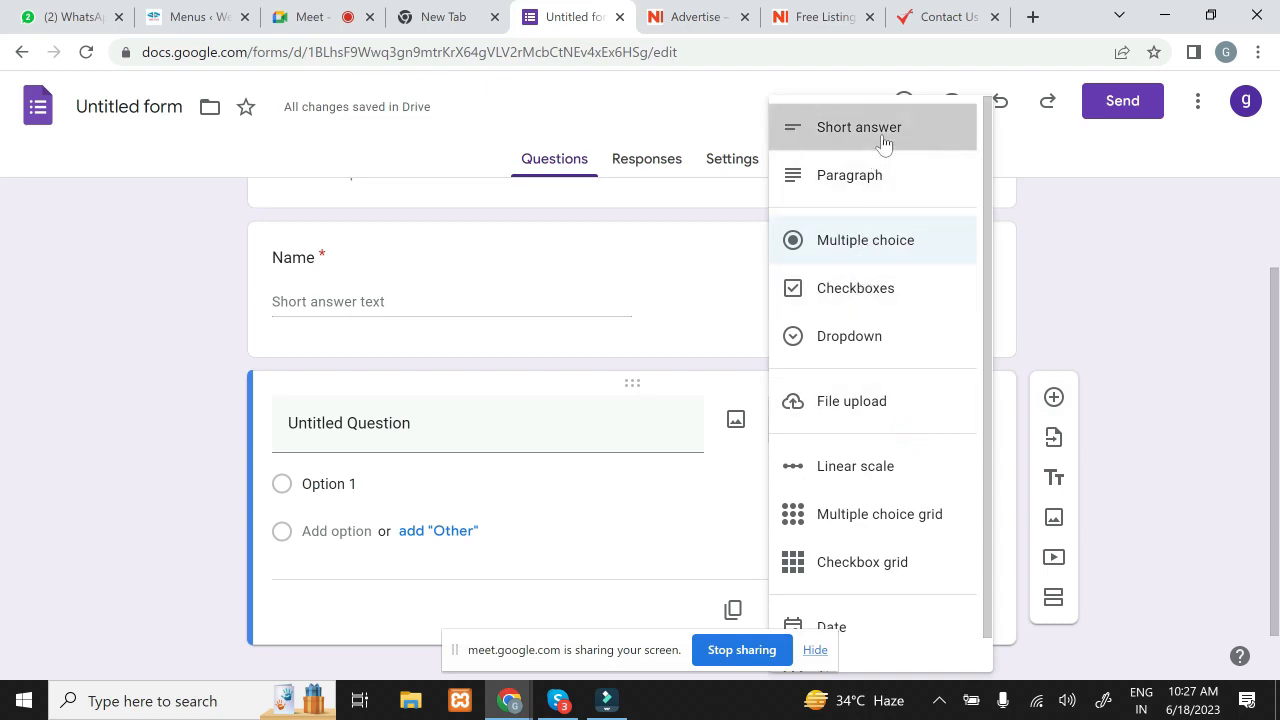
triple_click(500, 420)
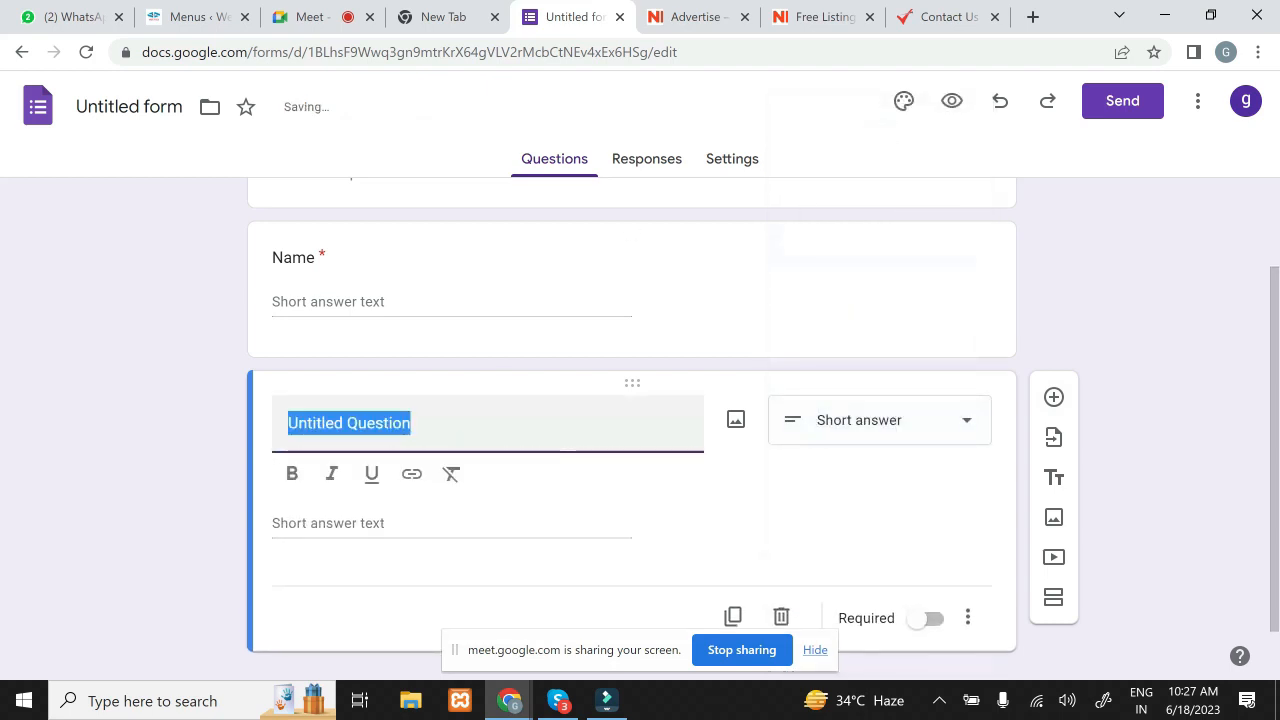
type("Email")
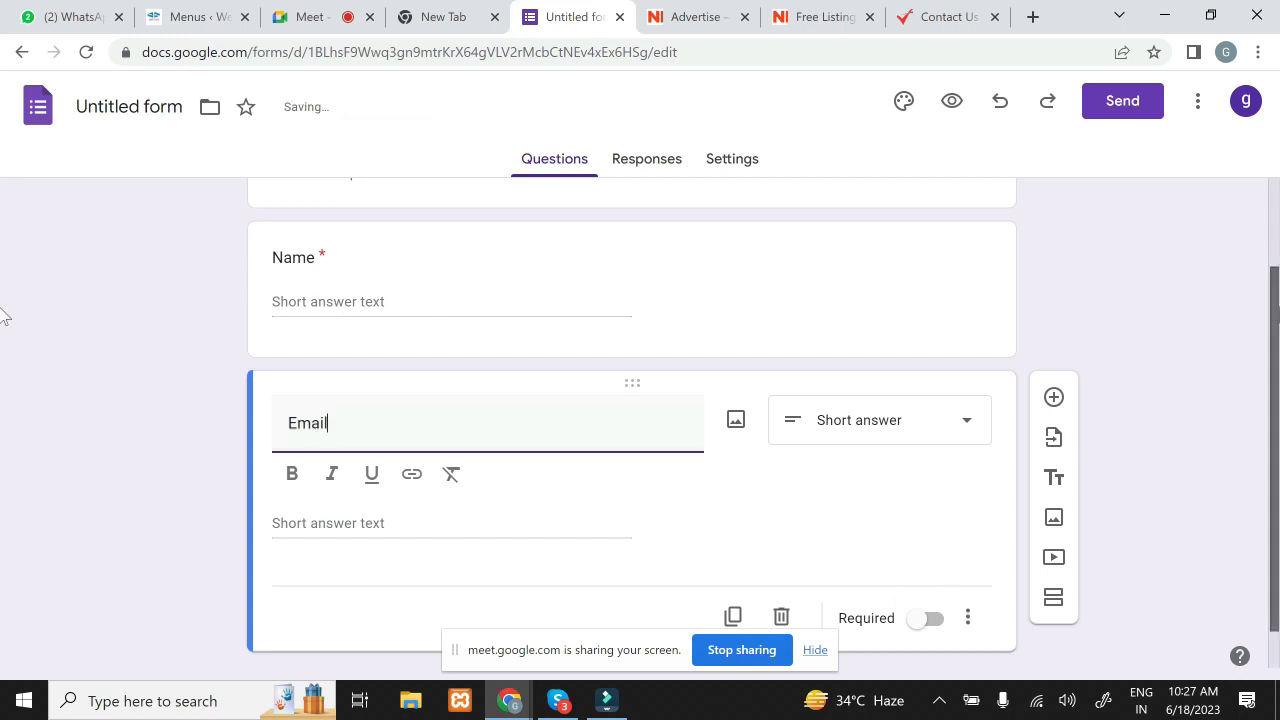
scroll(5, 315, "down", 1)
left_click(946, 575)
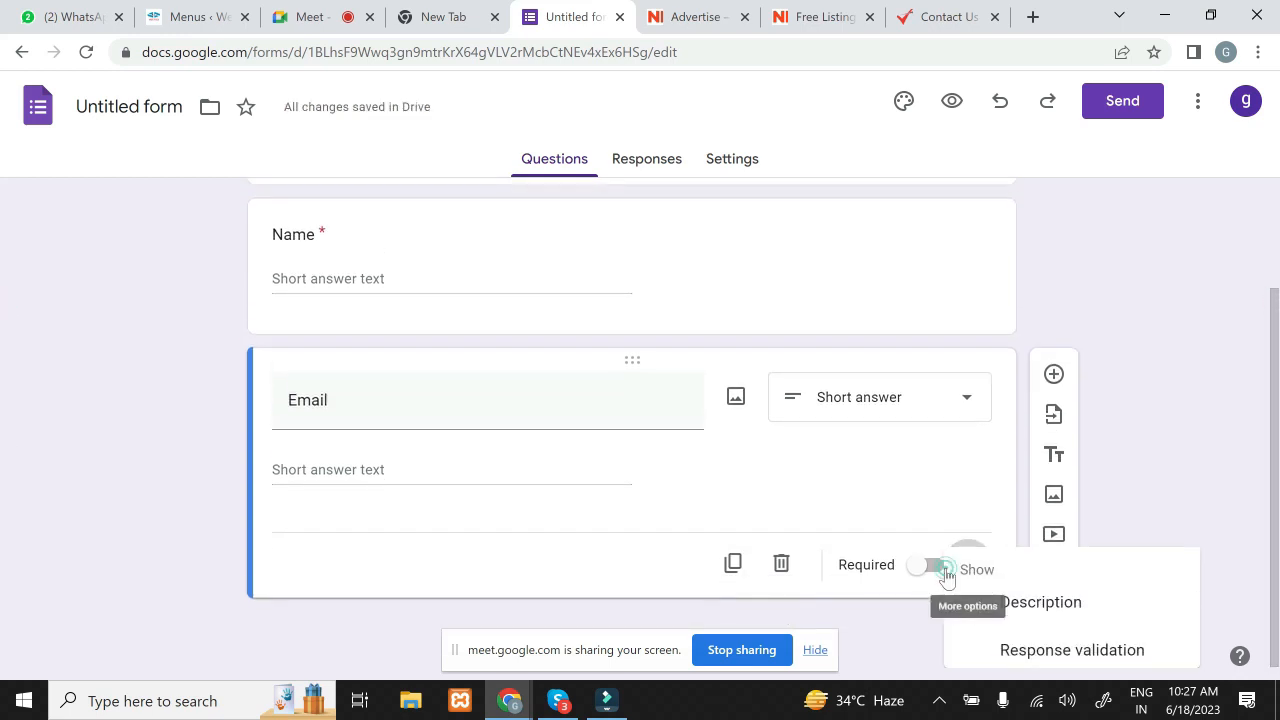
left_click(946, 575)
left_click(938, 573)
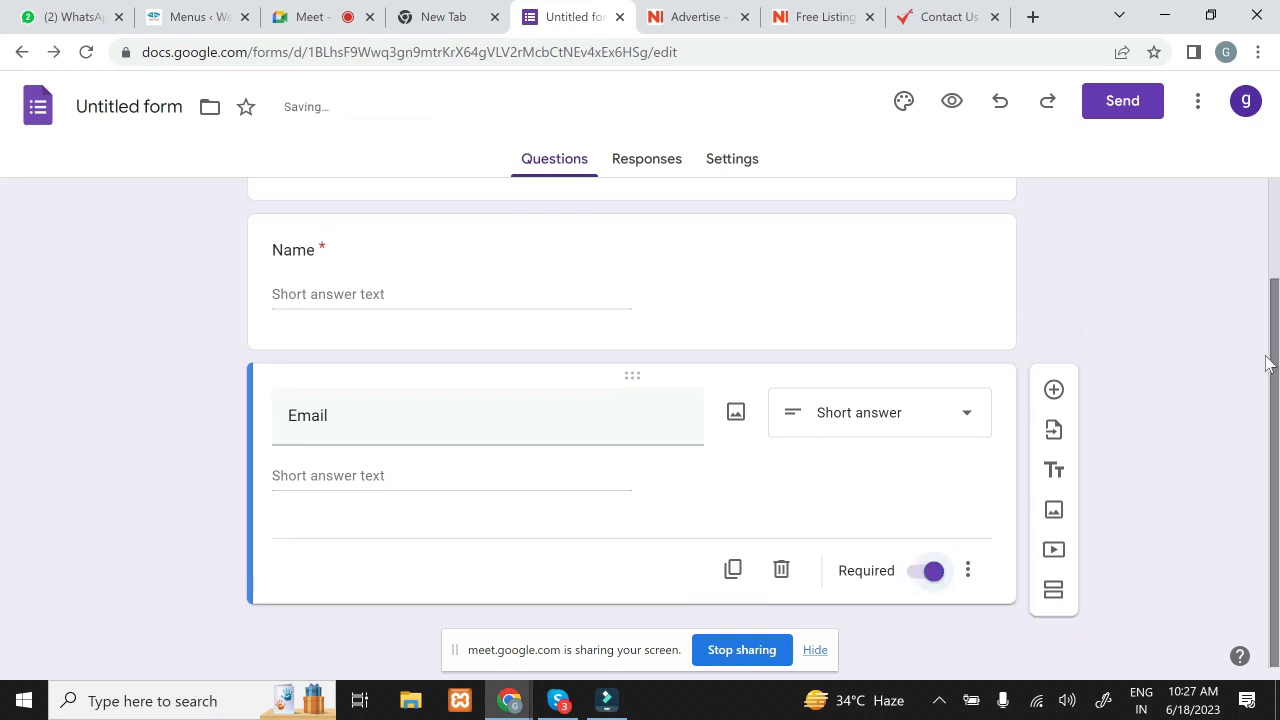
Step: Add a required question of type Short answer titled "contact number" below the Email question
left_click(1054, 390)
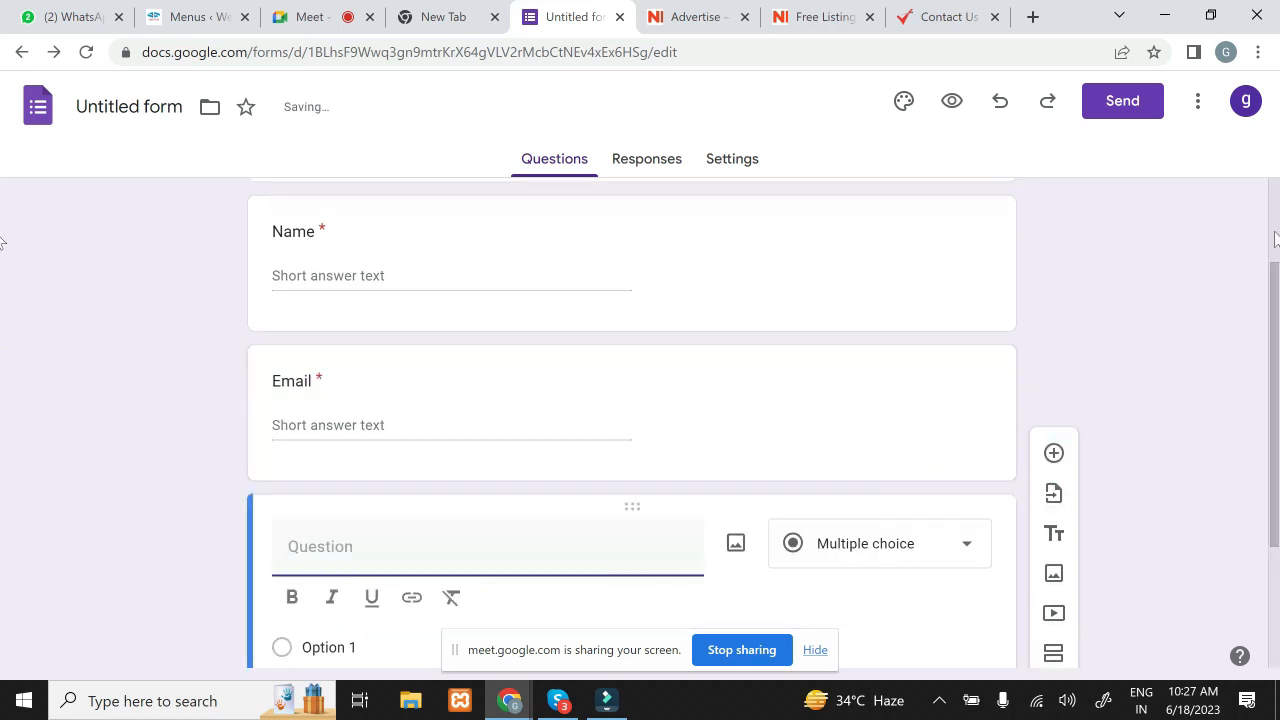
left_click_drag(1275, 272, 1277, 323)
scroll(4, 331, "down", 2)
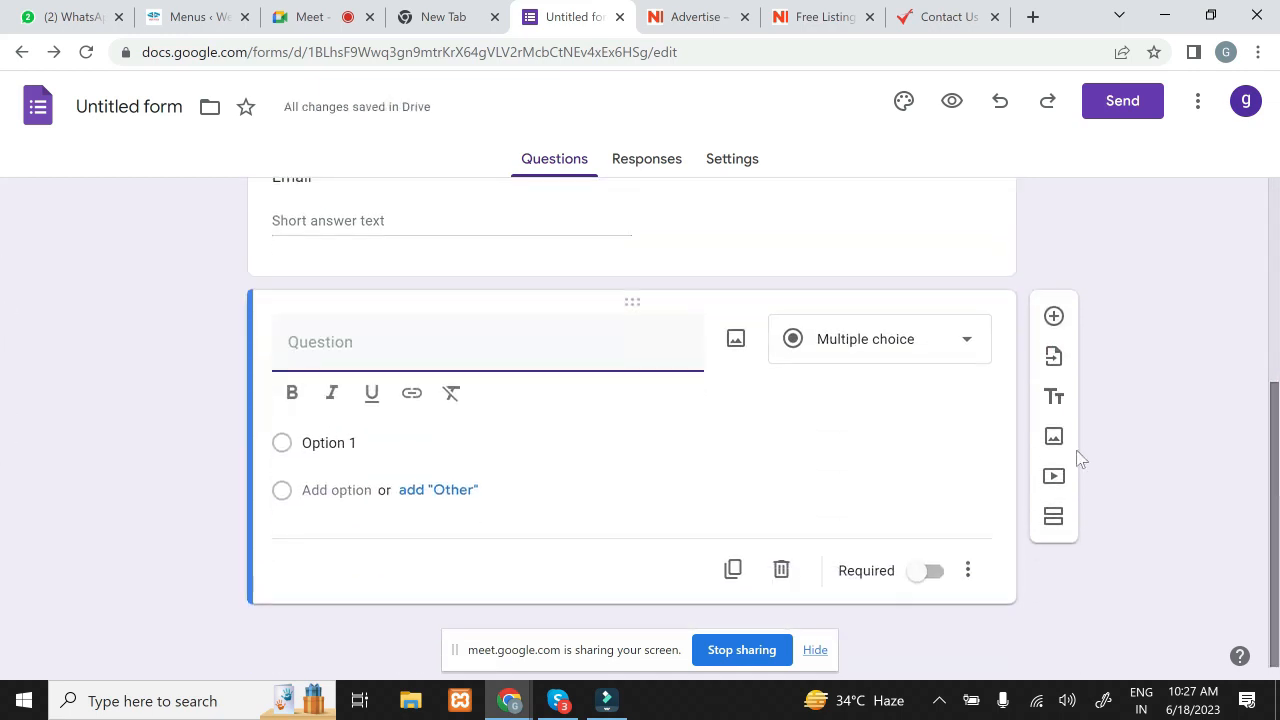
left_click(920, 357)
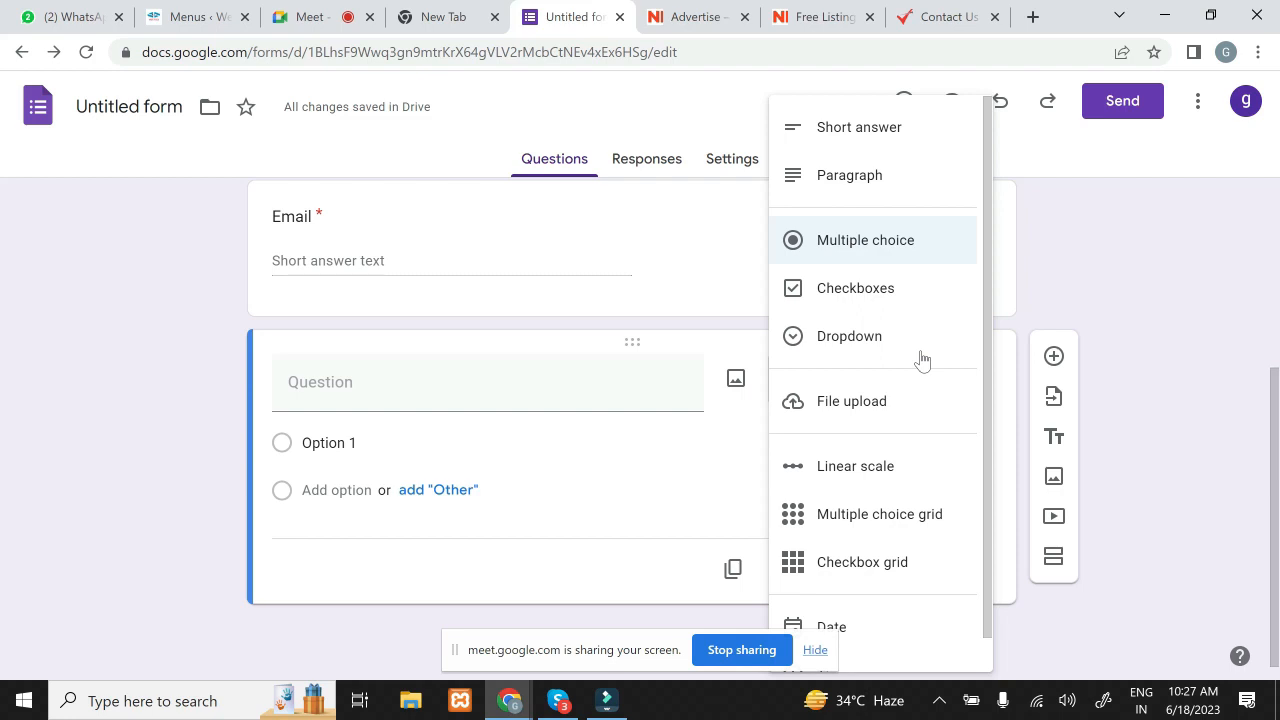
left_click(877, 133)
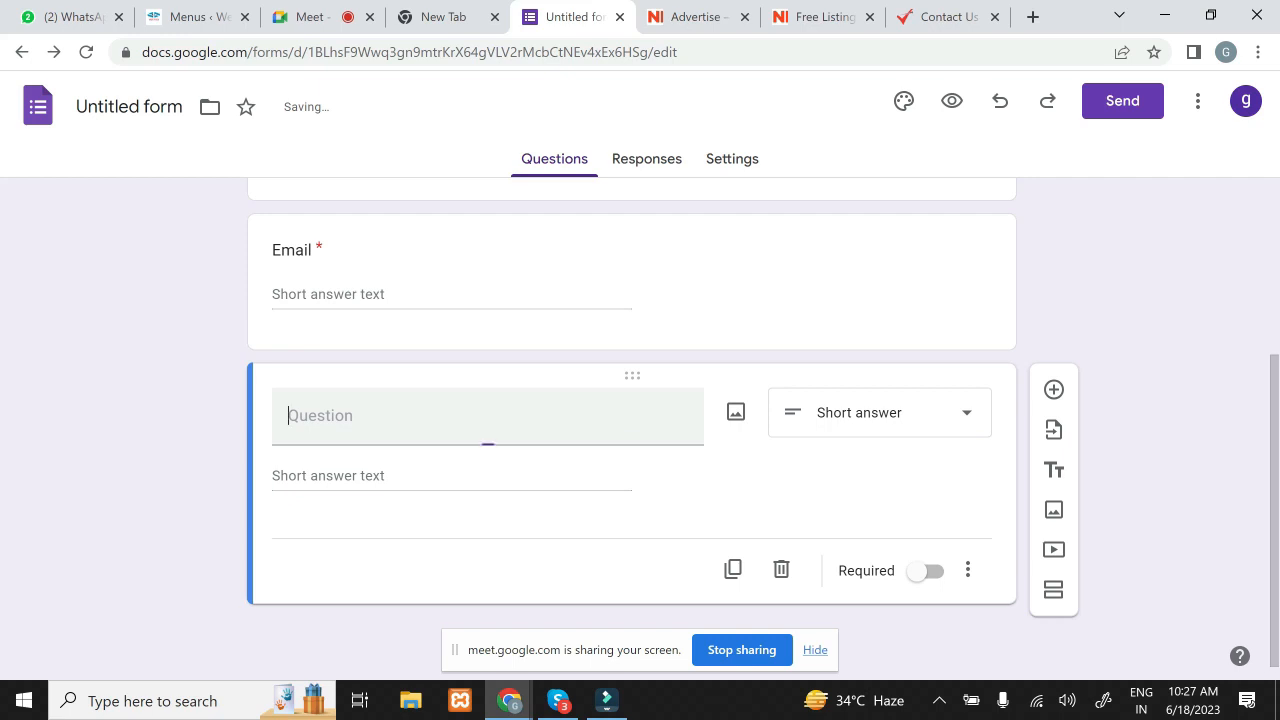
left_click(394, 423)
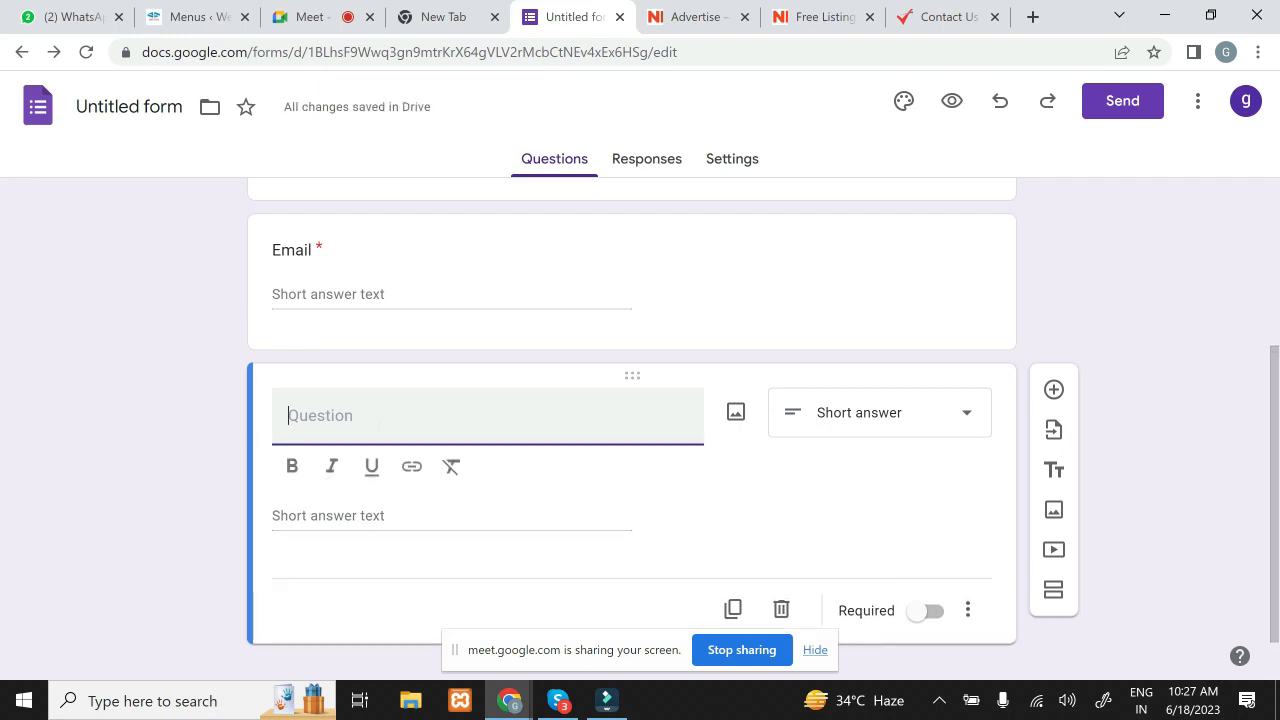
type("contact n")
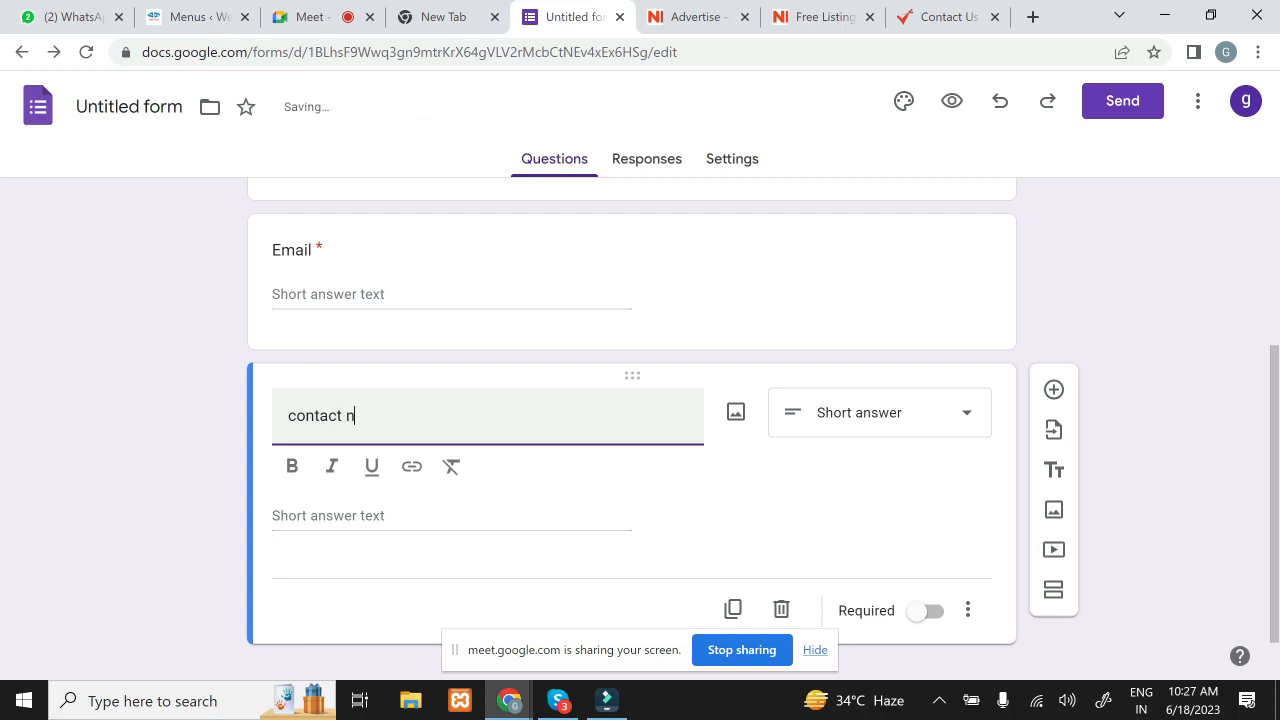
type("umber")
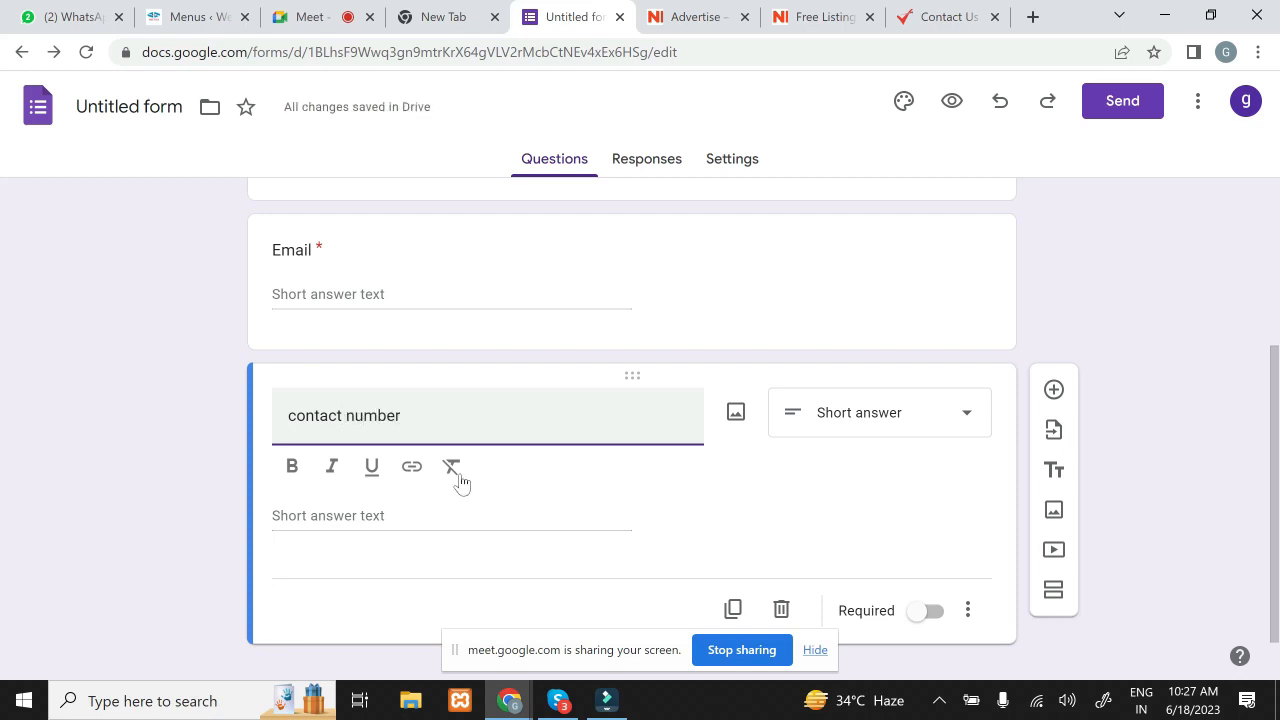
left_click(936, 614)
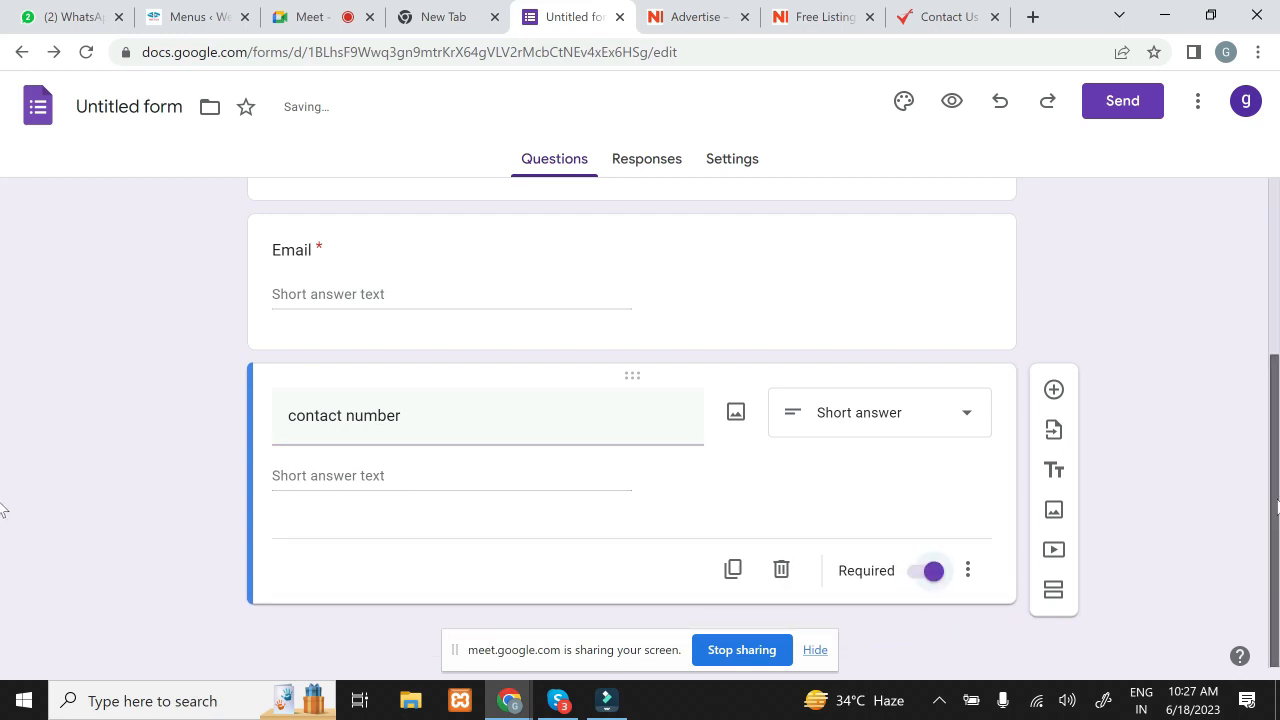
Step: Add a question of type Dropdown titled "Select Course" below the contact number question
left_click(1053, 390)
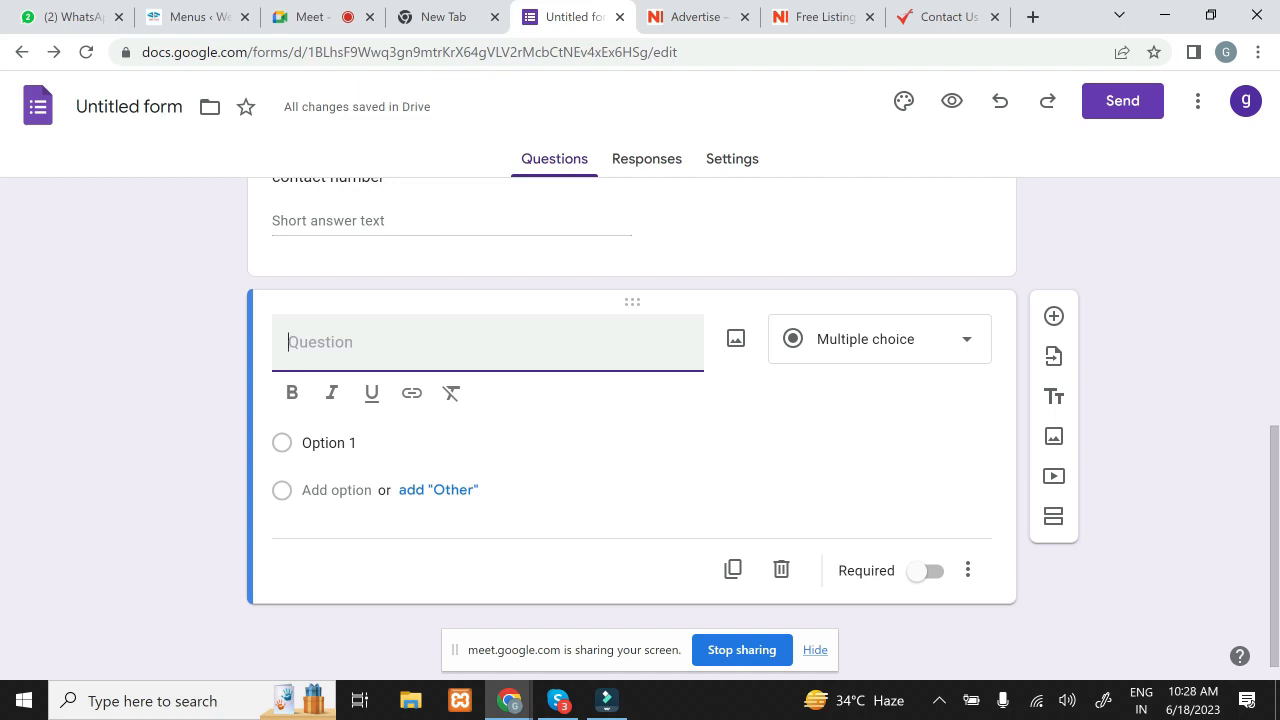
left_click(960, 338)
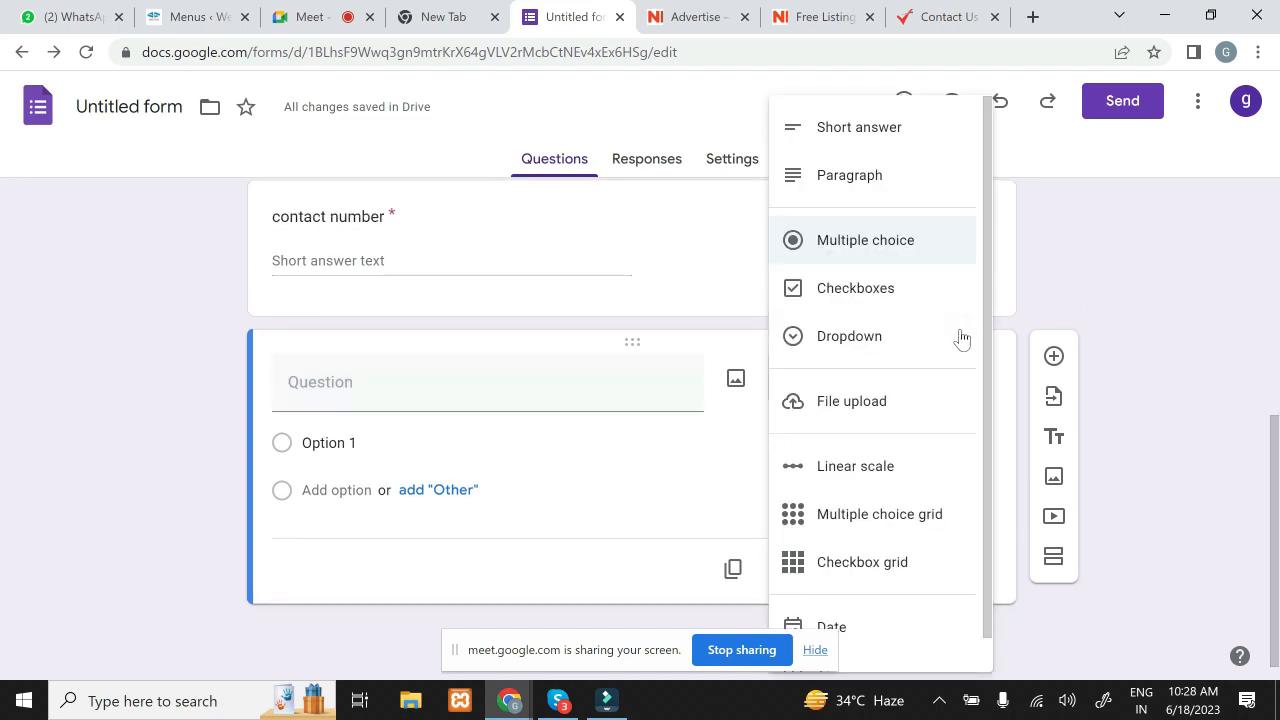
left_click(895, 340)
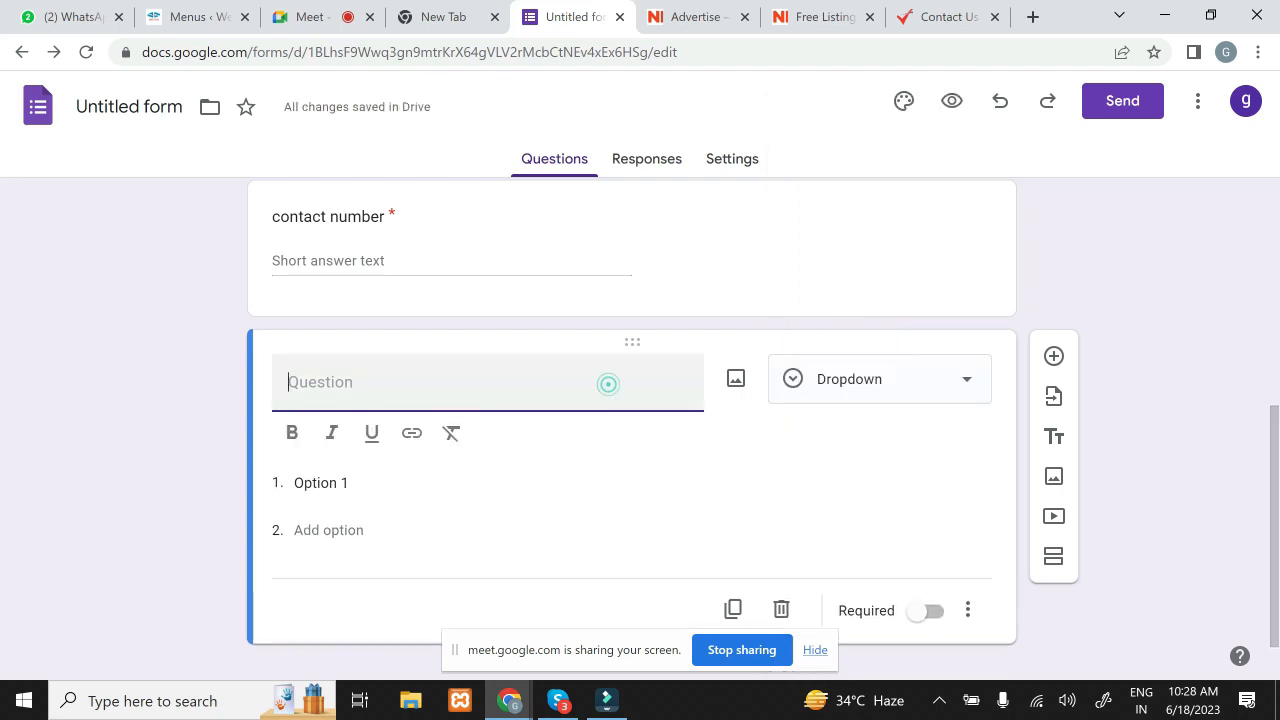
left_click(943, 370)
left_click(858, 333)
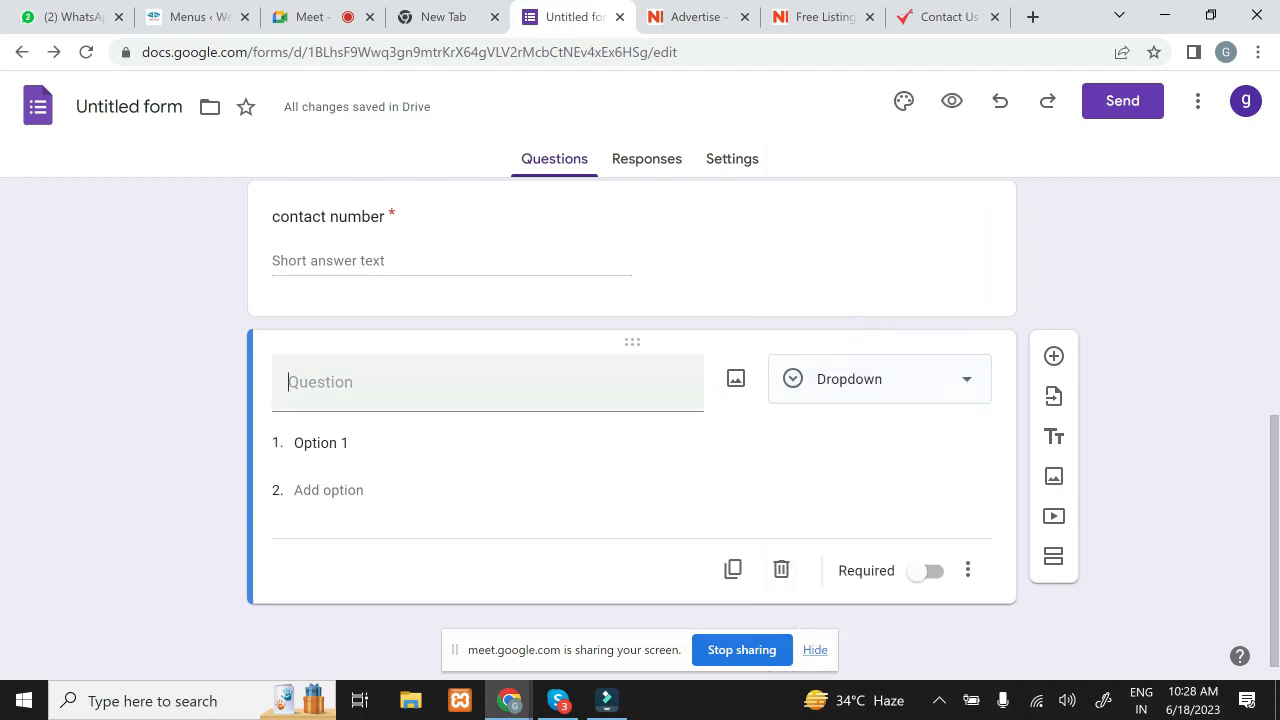
left_click(540, 400)
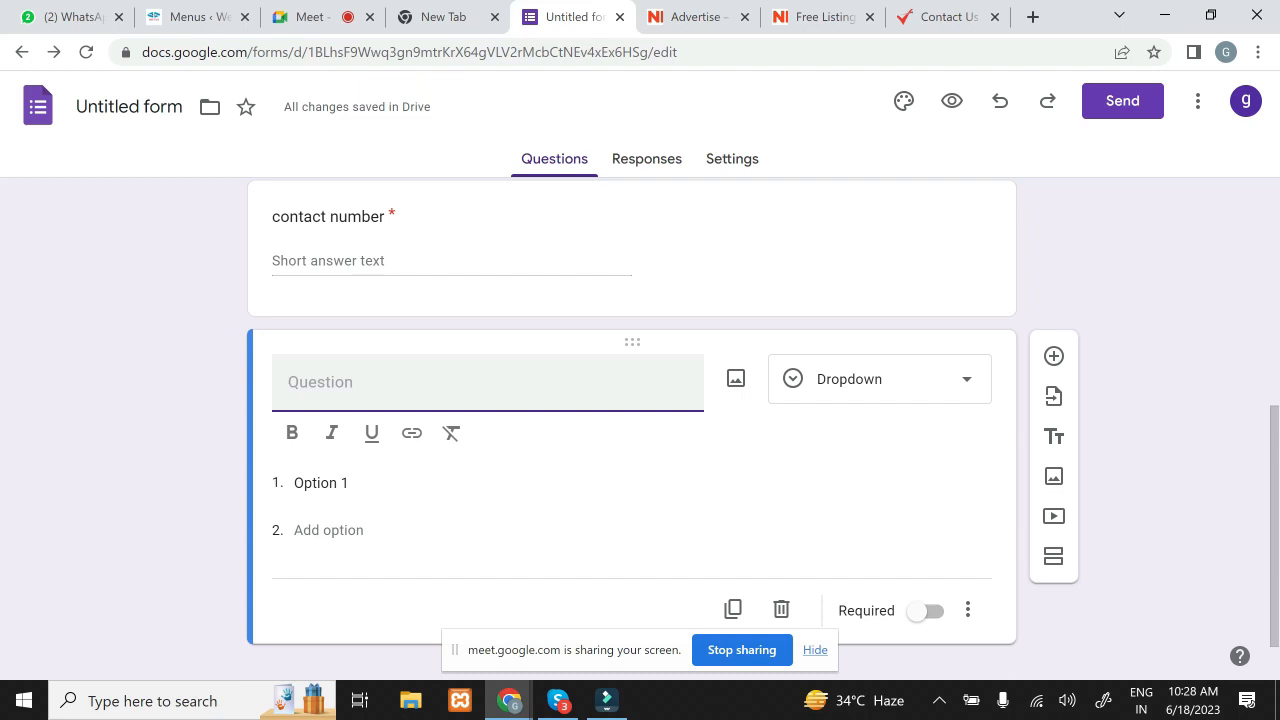
type("Select Cour")
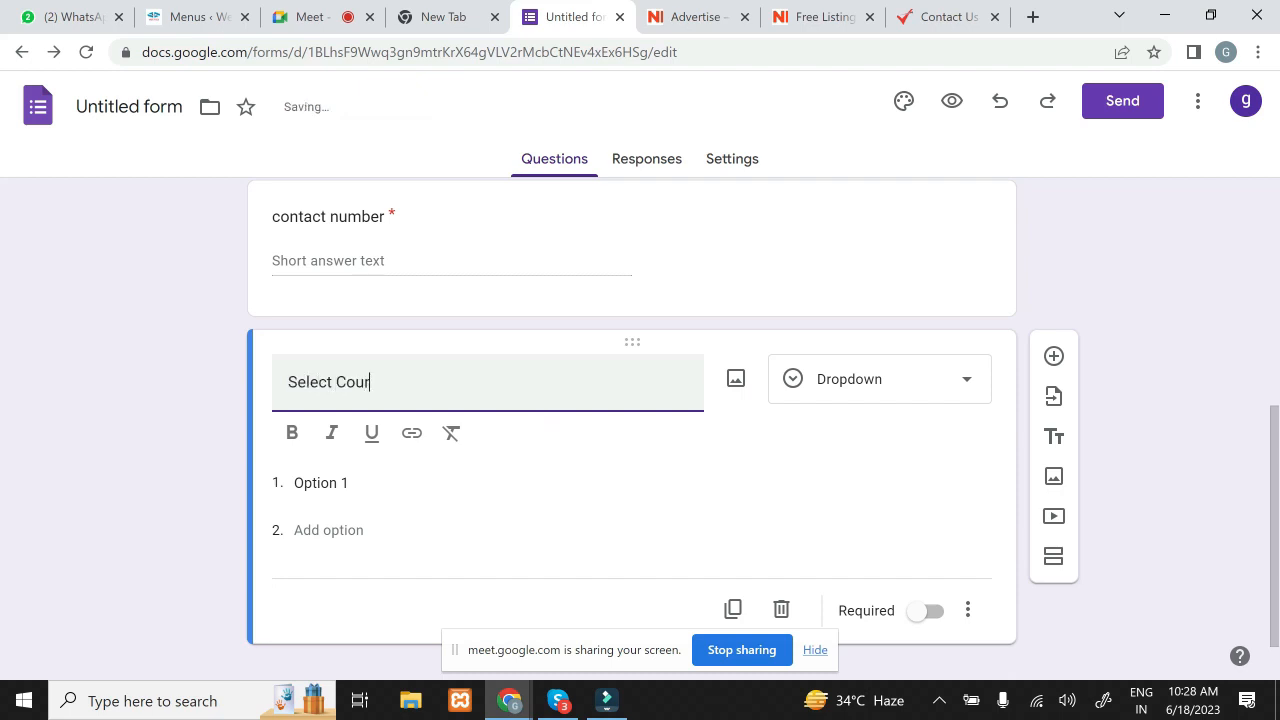
type("se")
left_click(624, 521)
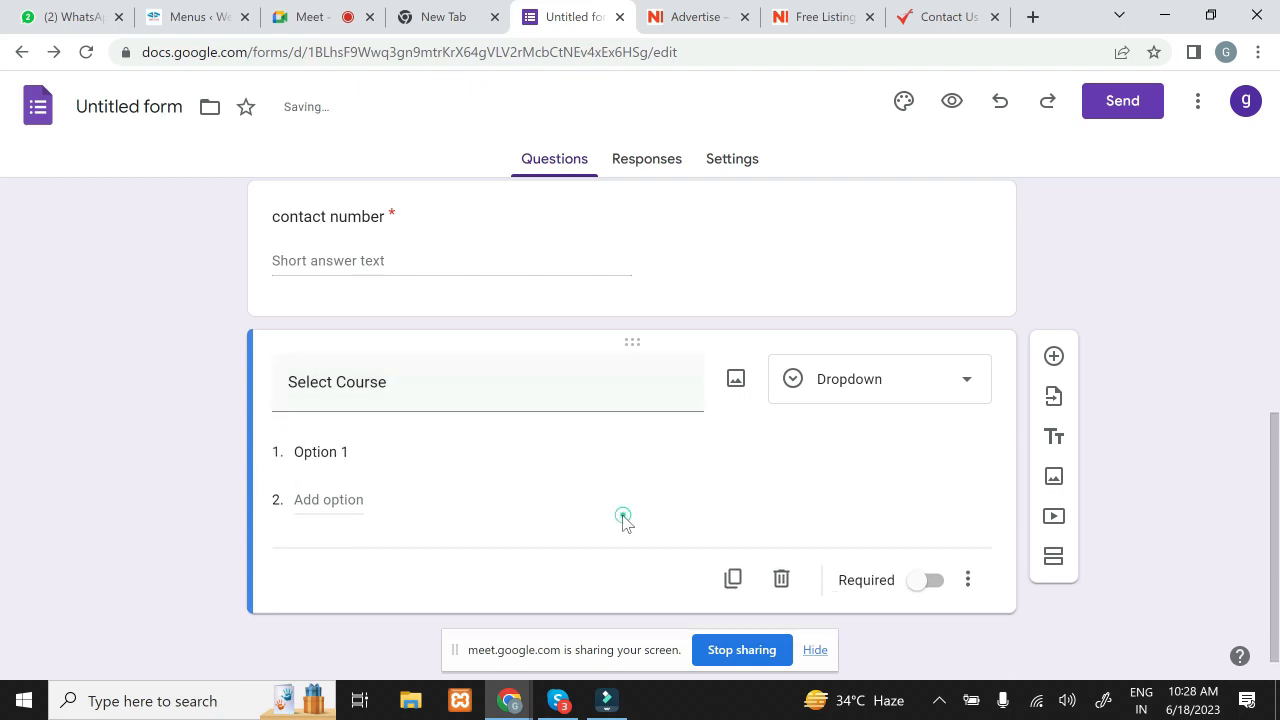
Step: Enter "Mern Stack" and "PHP Development" as the first two options of the Select Course dropdown
left_click(321, 444)
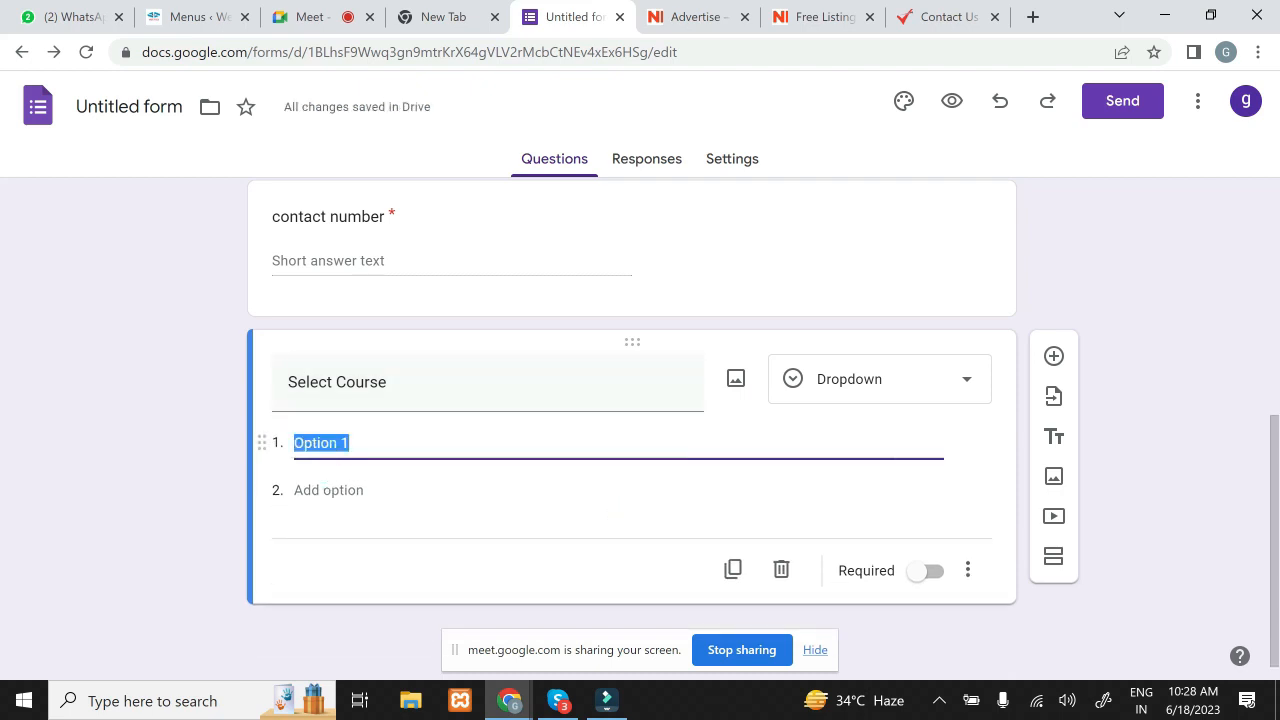
type("Mer")
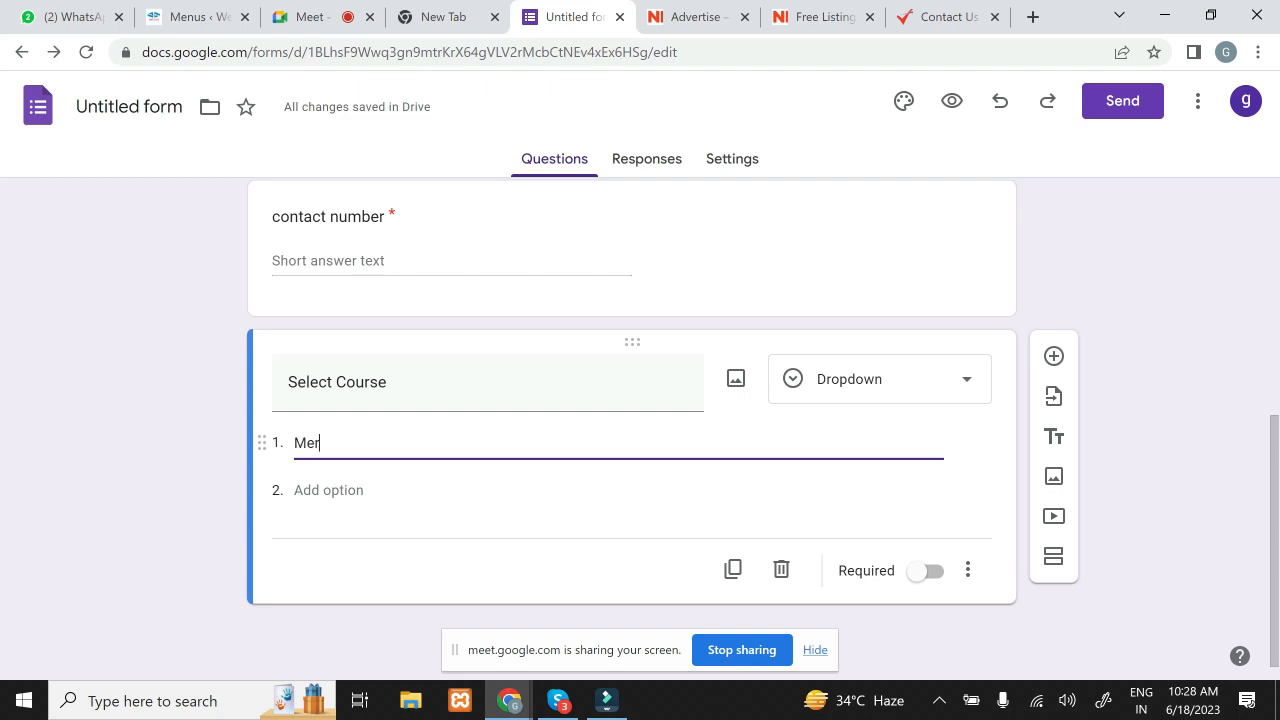
type("n Stack")
left_click(360, 488)
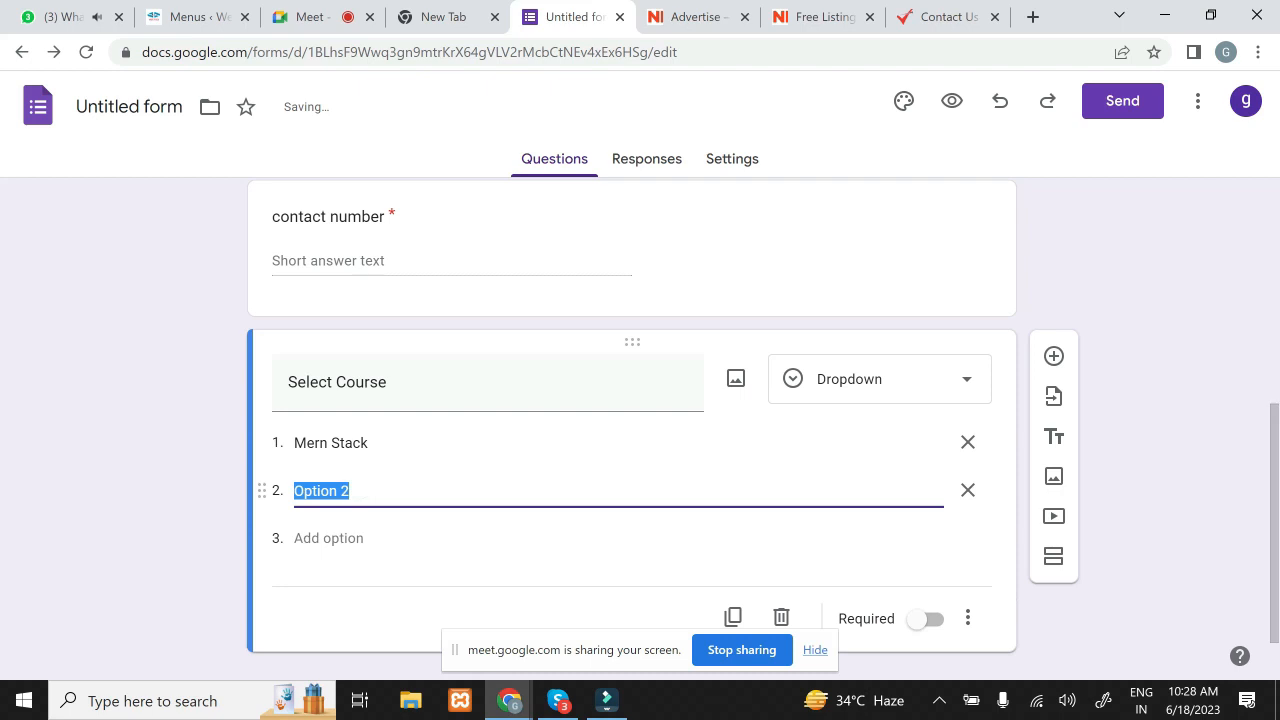
type("PH")
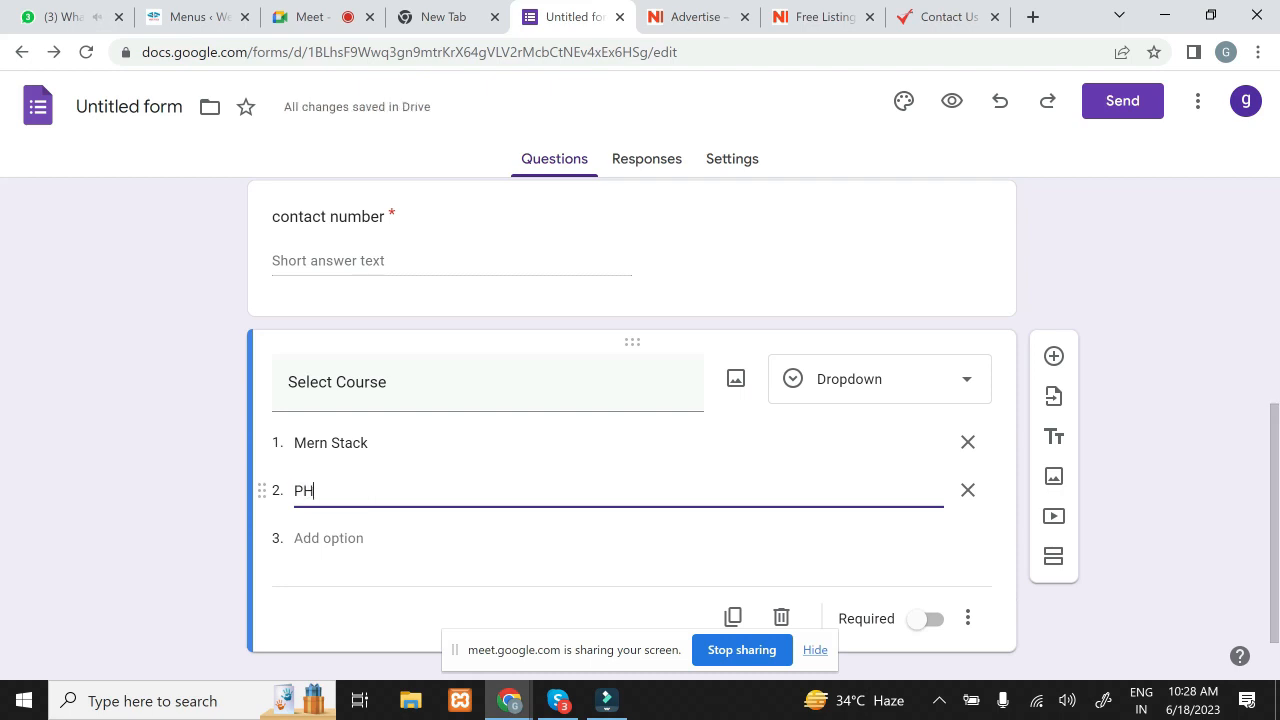
type("P Development")
Step: Add "Linux" and "Cloud Computing" as the third and fourth options of the Select Course dropdown
left_click(360, 538)
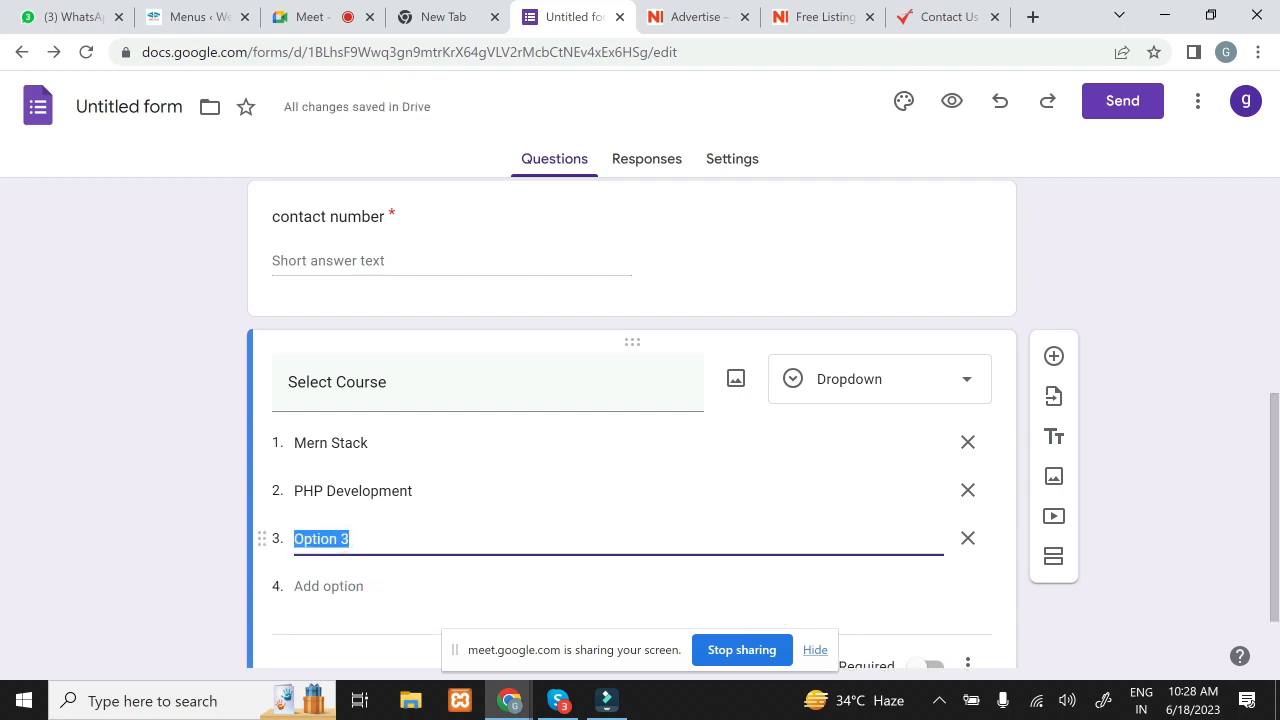
type("Linux")
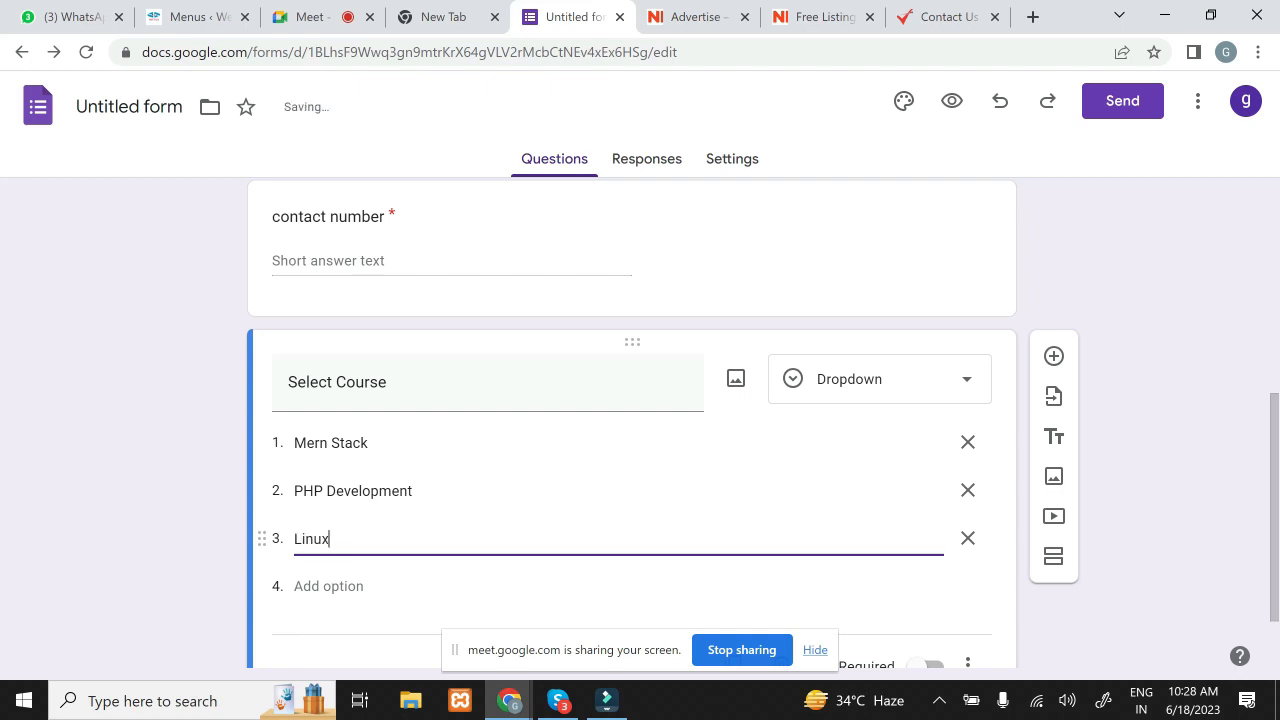
left_click(337, 585)
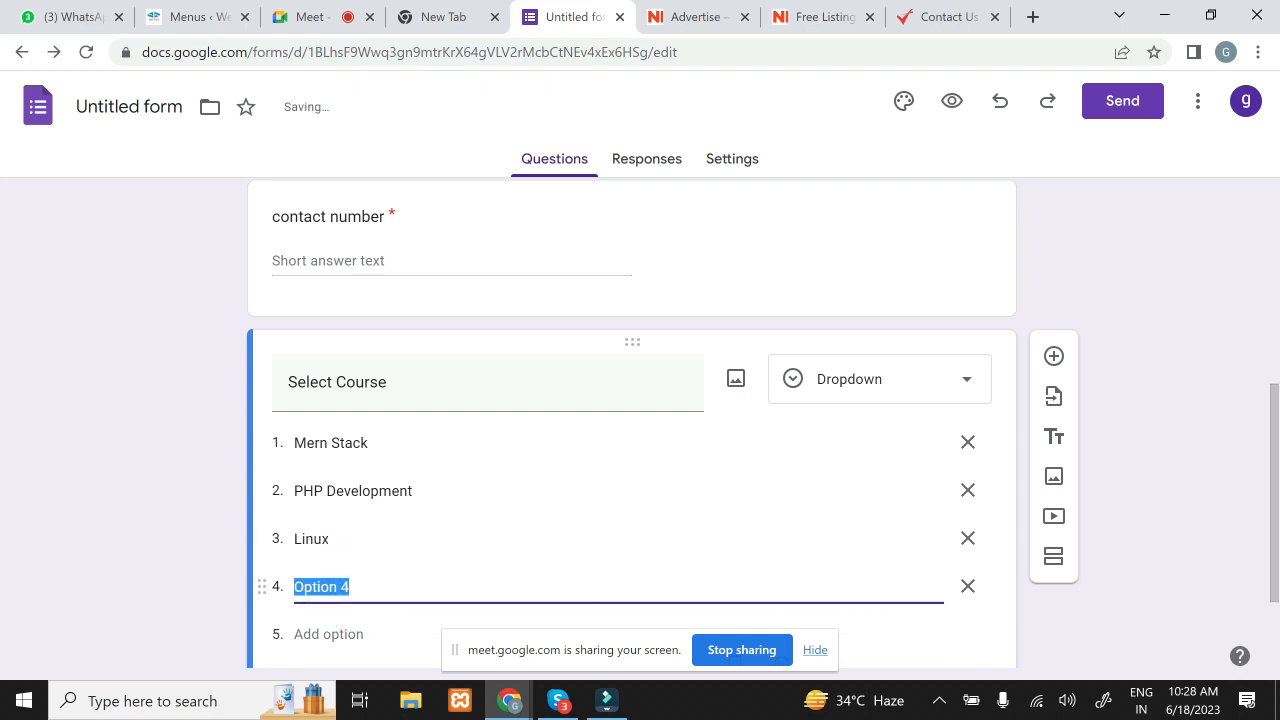
type("Cloud")
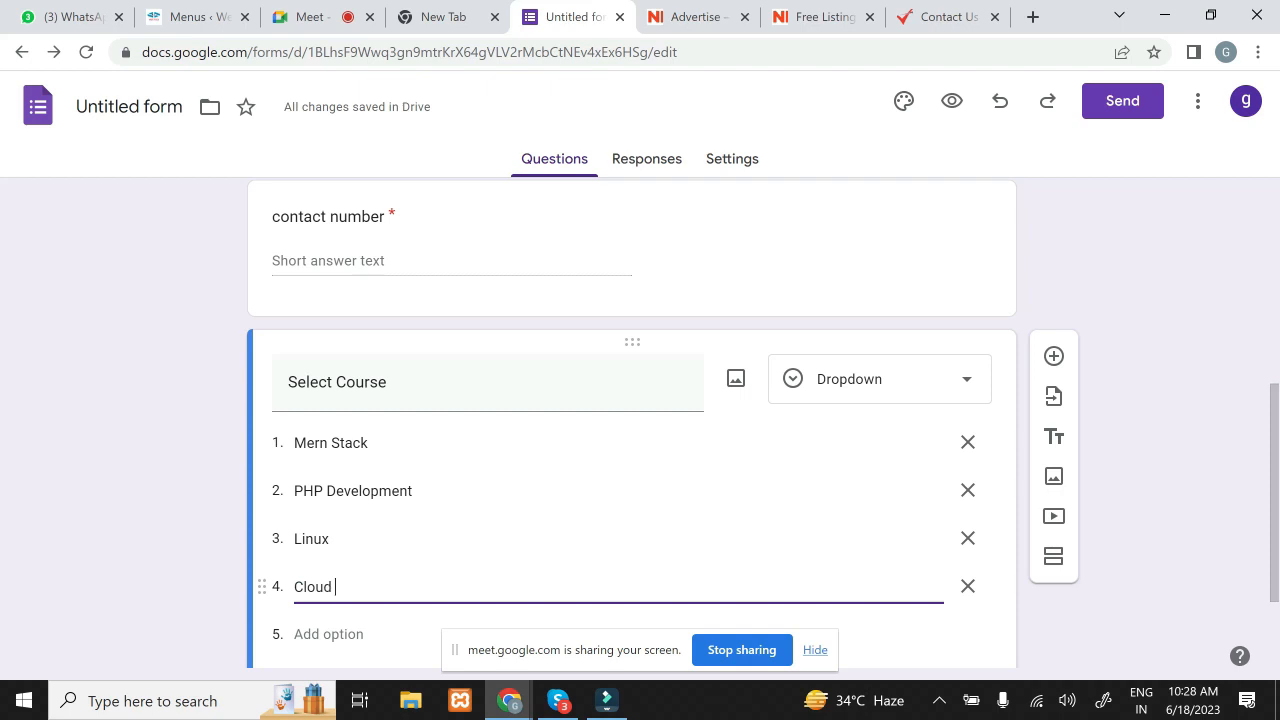
type(" Compu")
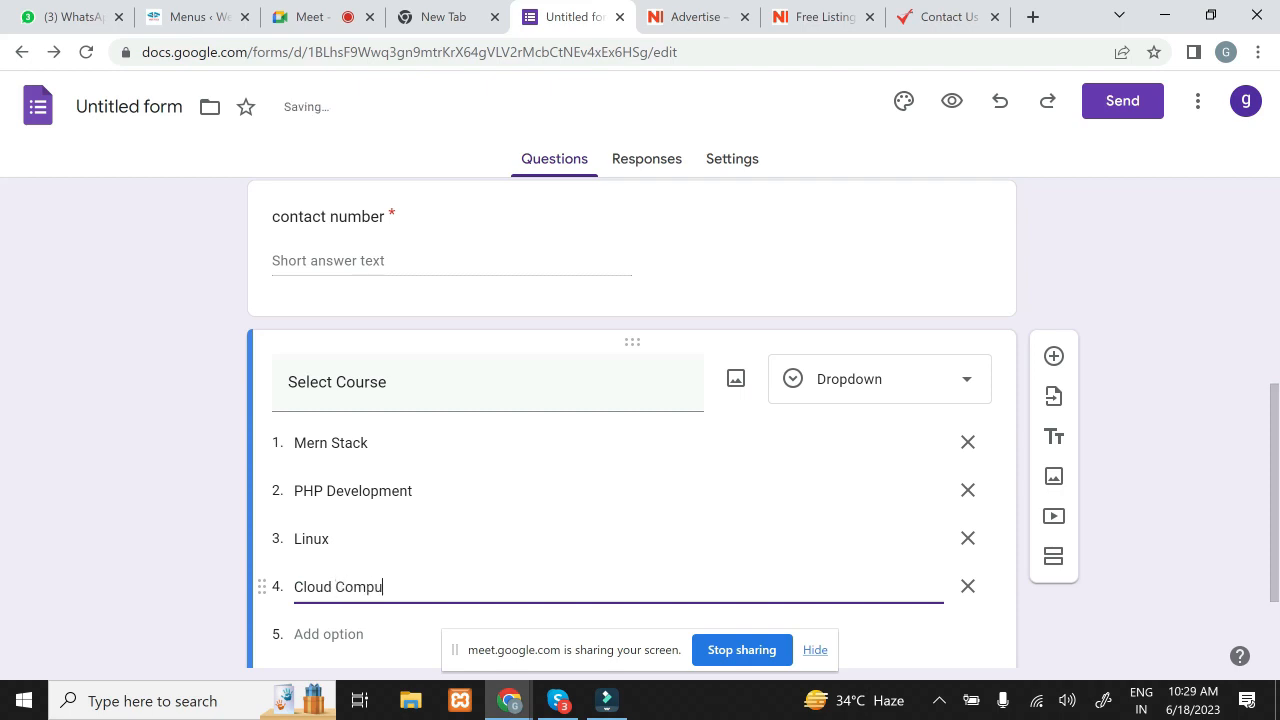
type("ting")
Step: Make the Select Course question required and hide the screen-sharing notice
scroll(1272, 408, "down", 2)
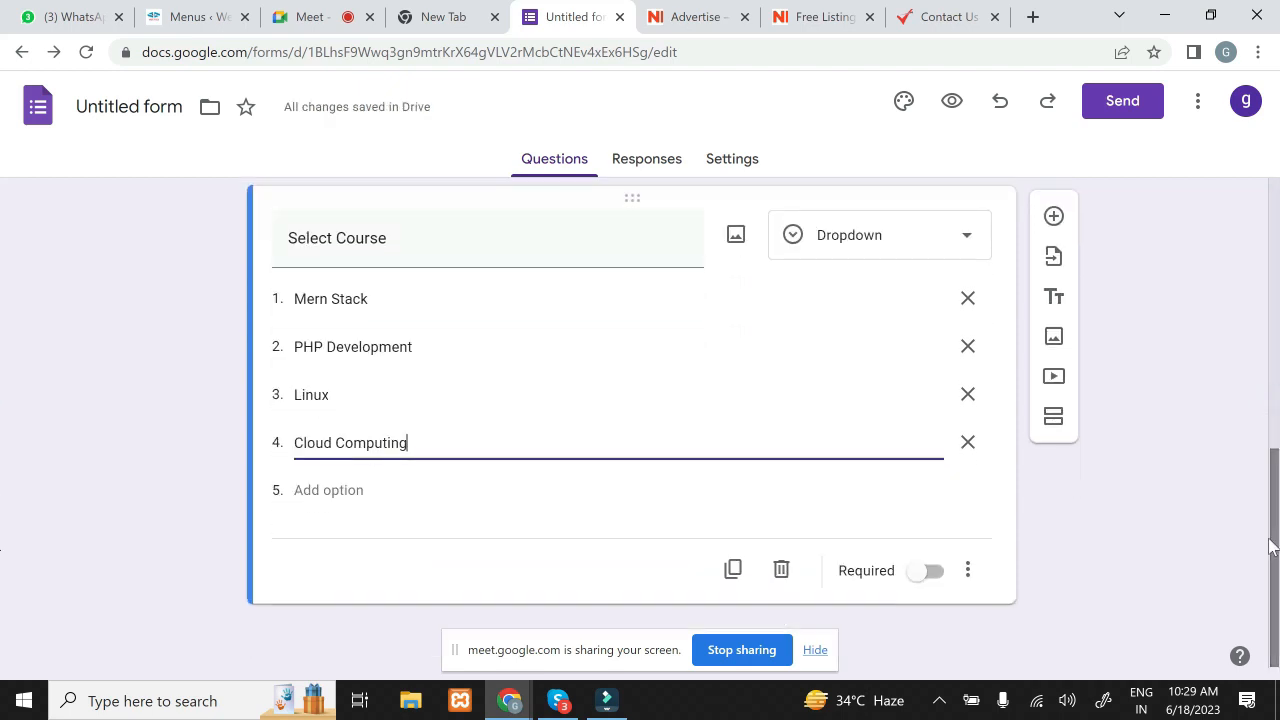
left_click(937, 578)
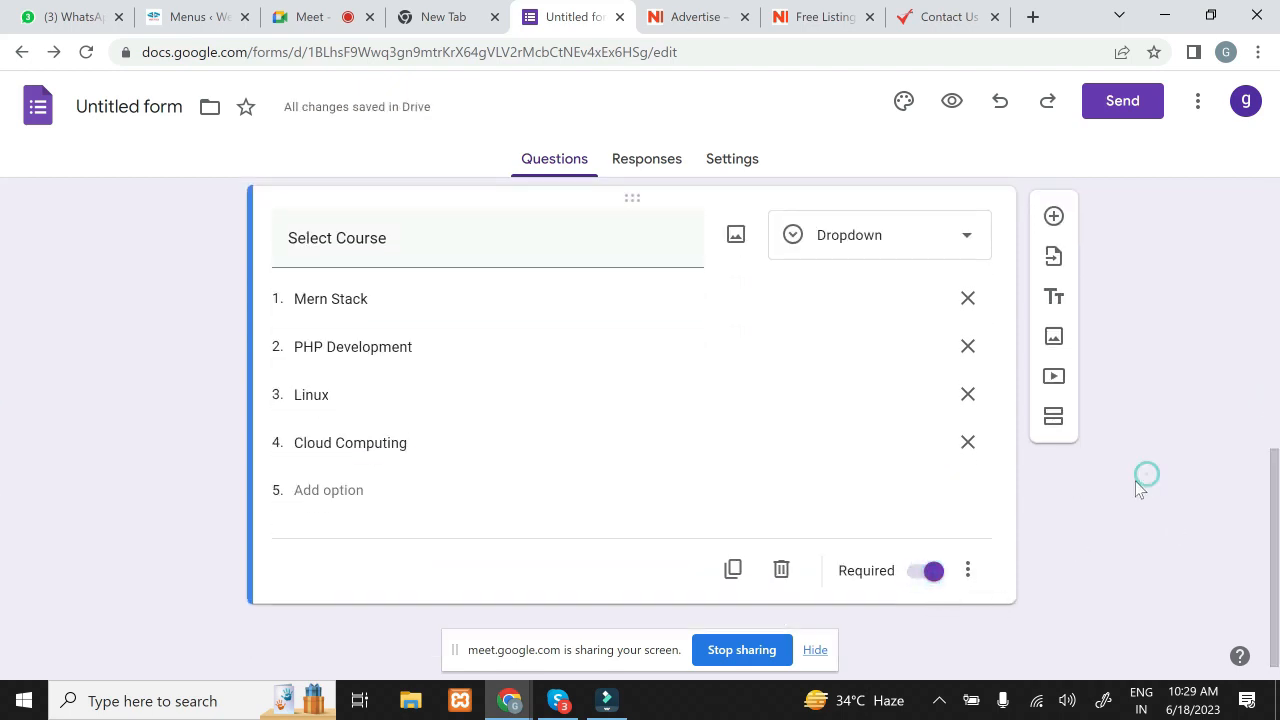
left_click(815, 651)
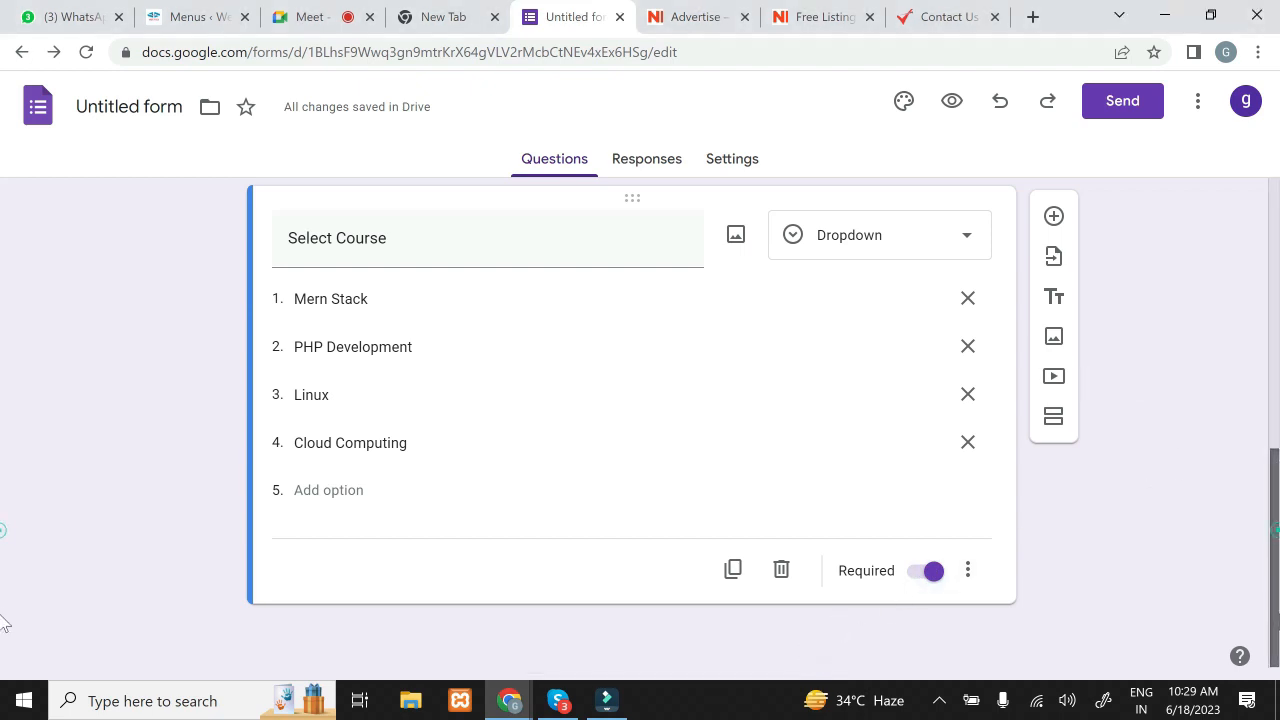
Step: Review the whole admission form from its title through the Name, Email, contact number and Select Course questions
scroll(3, 385, "up", 2)
scroll(3, 385, "up", 5)
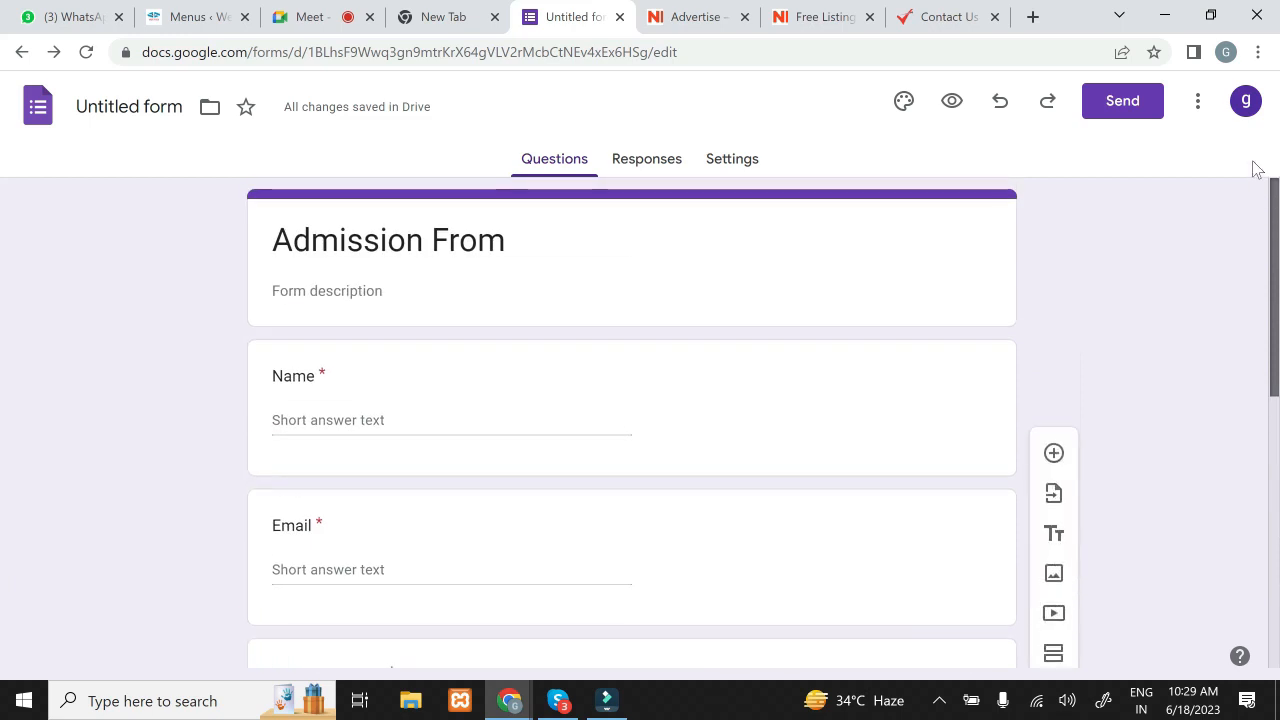
scroll(1211, 454, "down", 5)
scroll(1196, 377, "up", 5)
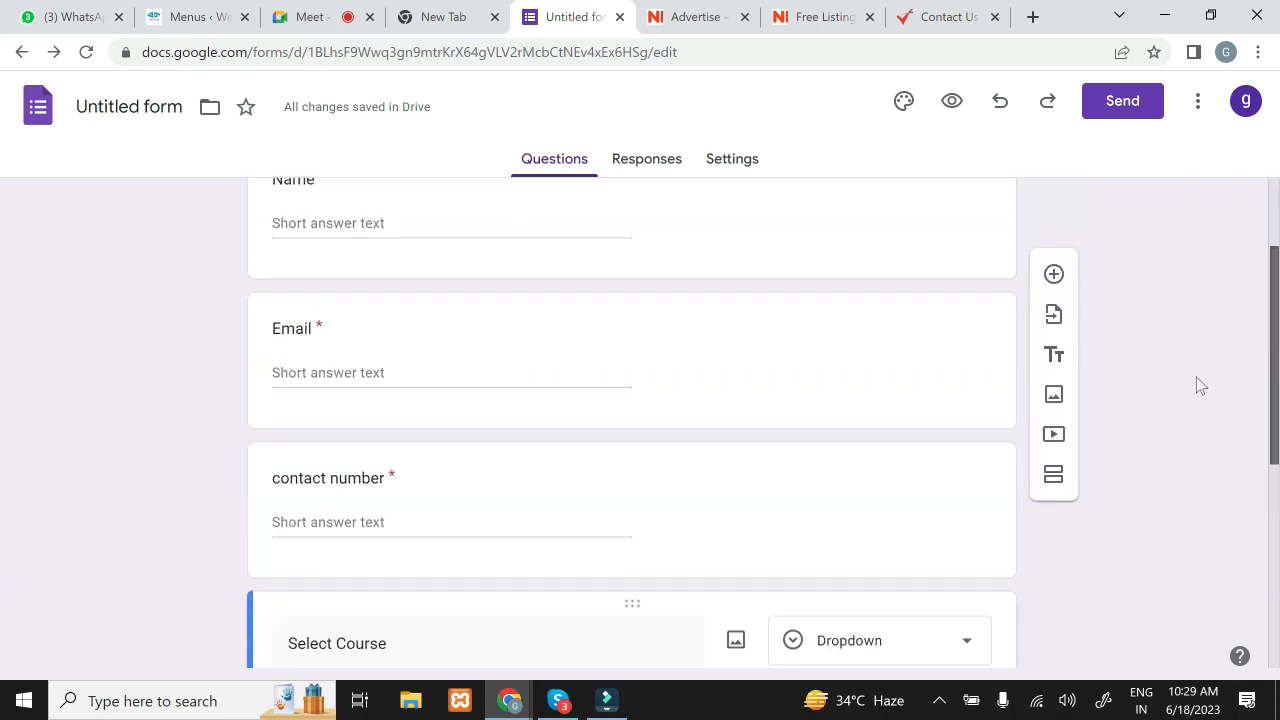
scroll(1250, 360, "down", 2)
scroll(1250, 365, "down", 1)
scroll(1257, 300, "up", 3)
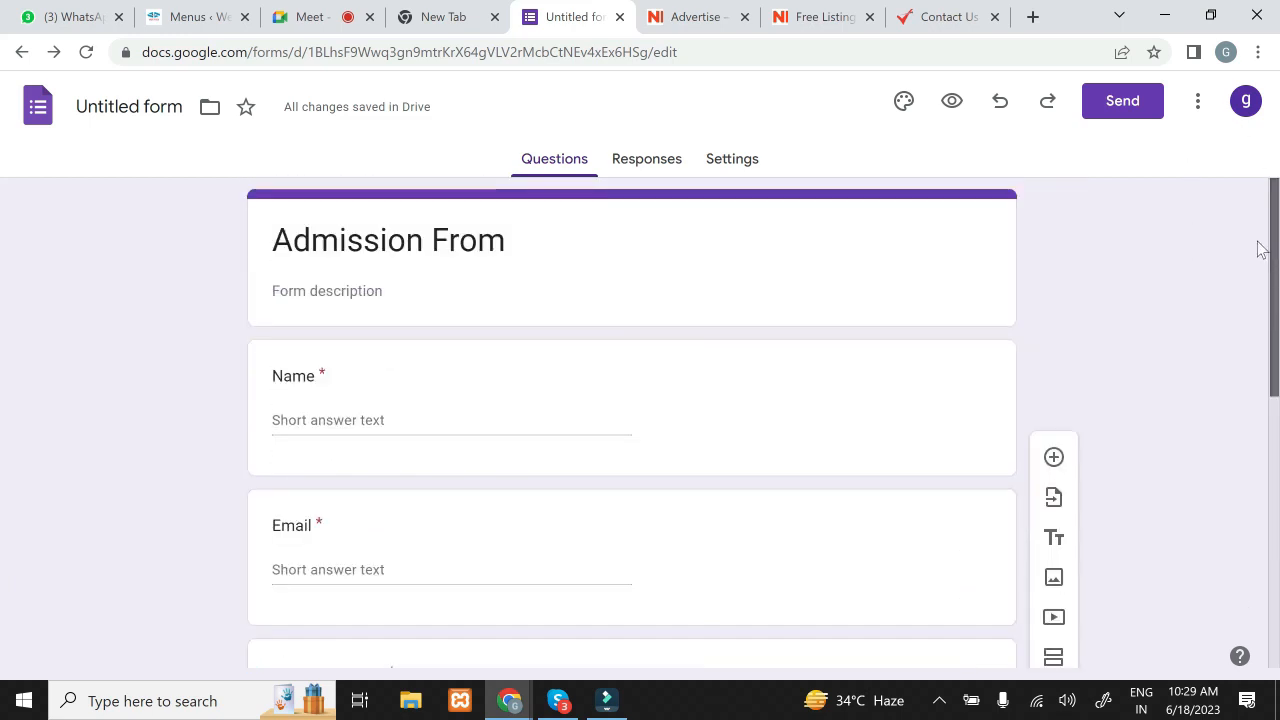
scroll(1249, 294, "down", 2)
scroll(1250, 377, "down", 4)
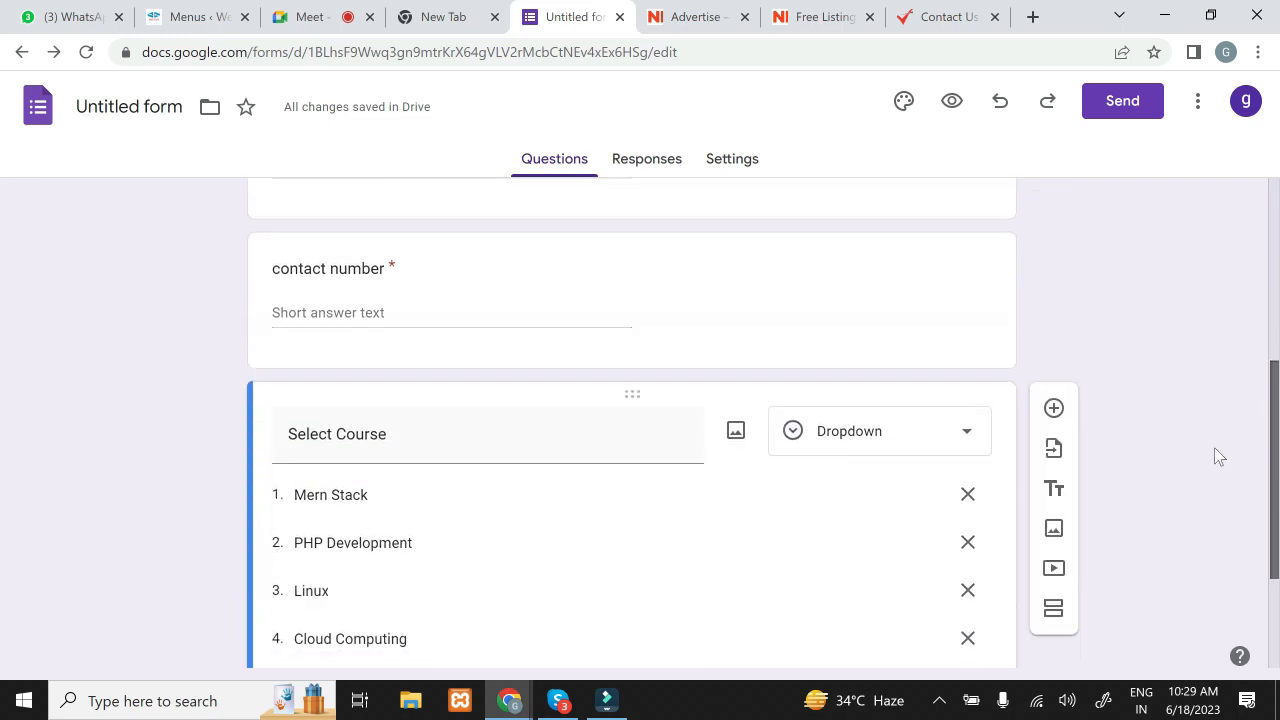
scroll(1165, 500, "up", 5)
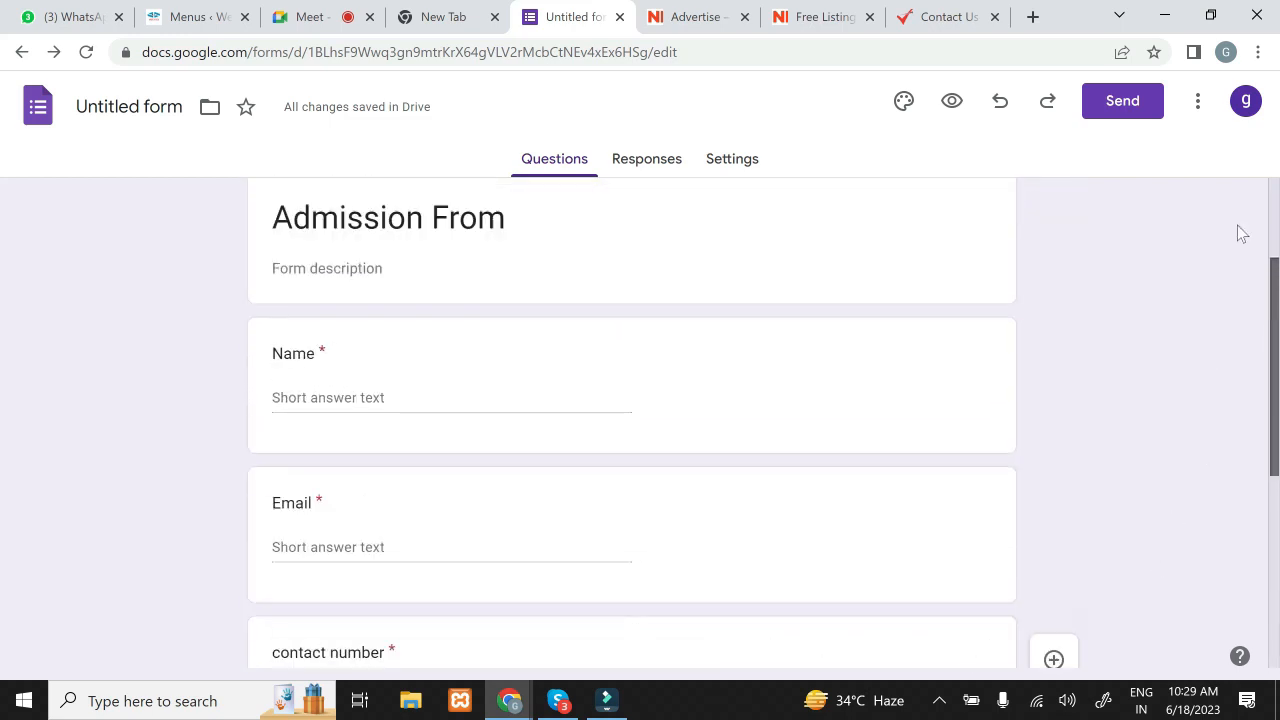
Step: Link the form's responses to a new spreadsheet named "addmision form 2023"
left_click(645, 162)
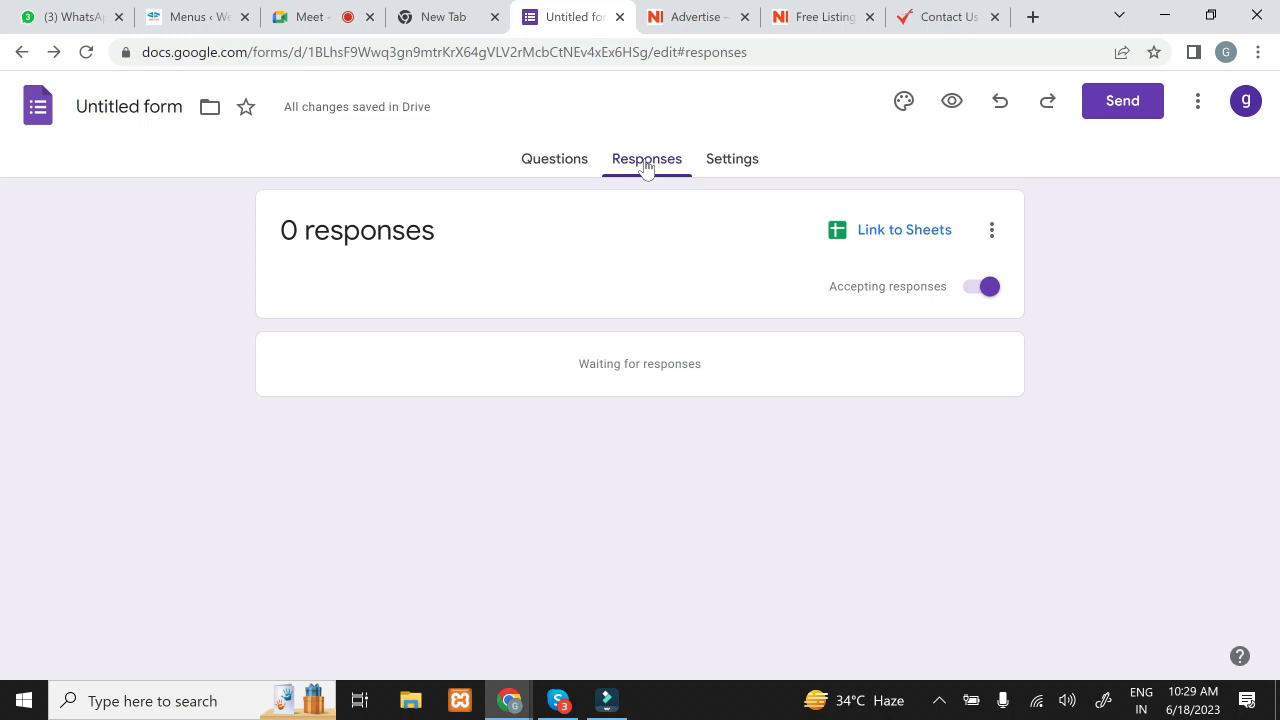
left_click(915, 249)
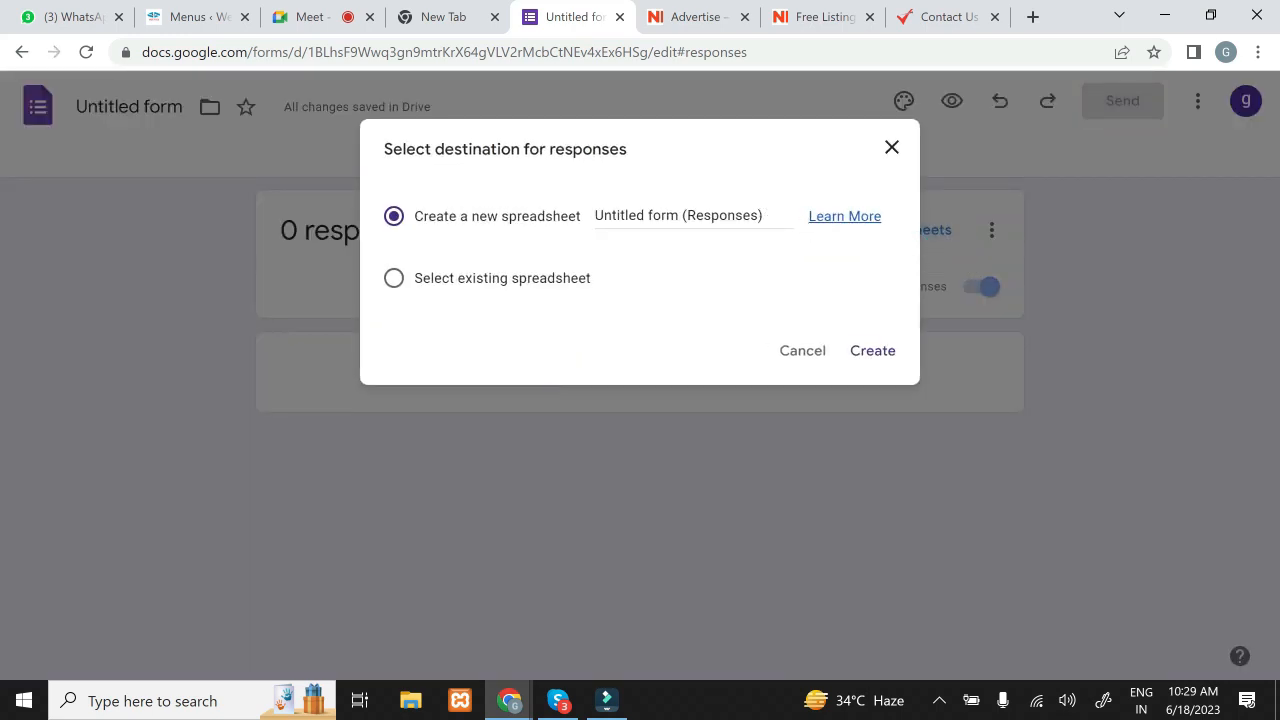
left_click(686, 214)
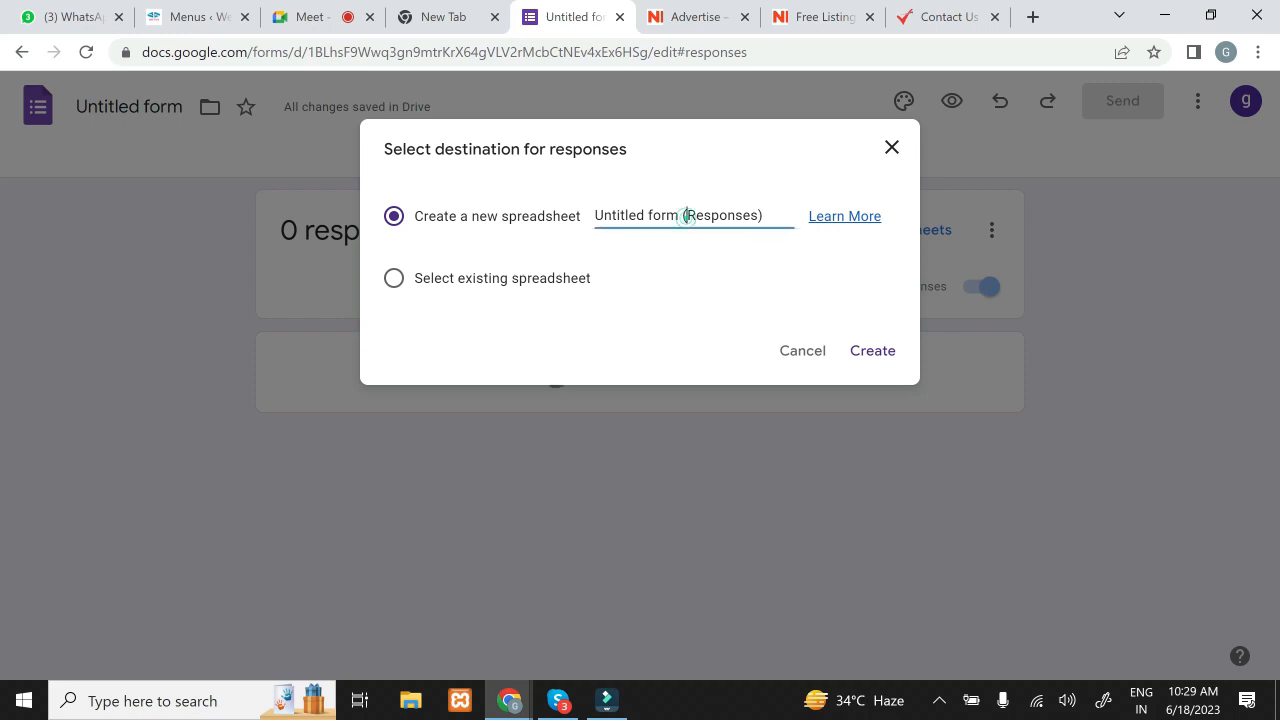
left_click(775, 217)
key("BackSpace")
key("BackSpace")
key("BackSpace")
key("BackSpace")
key("BackSpace")
key("BackSpace")
key("BackSpace")
key("BackSpace")
key("BackSpace")
key("BackSpace")
key("BackSpace")
key("BackSpace")
key("BackSpace")
key("BackSpace")
key("BackSpace")
key("BackSpace")
key("BackSpace")
key("BackSpace")
key("BackSpace")
key("BackSpace")
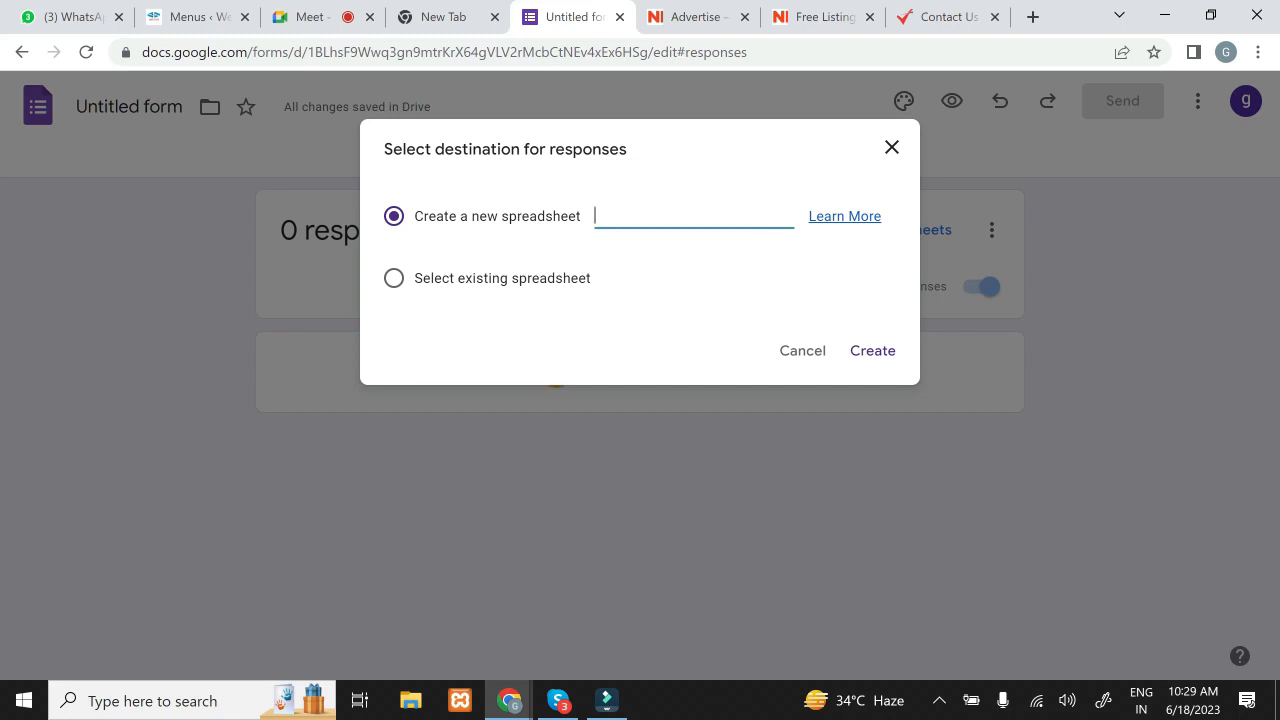
type("addmision form")
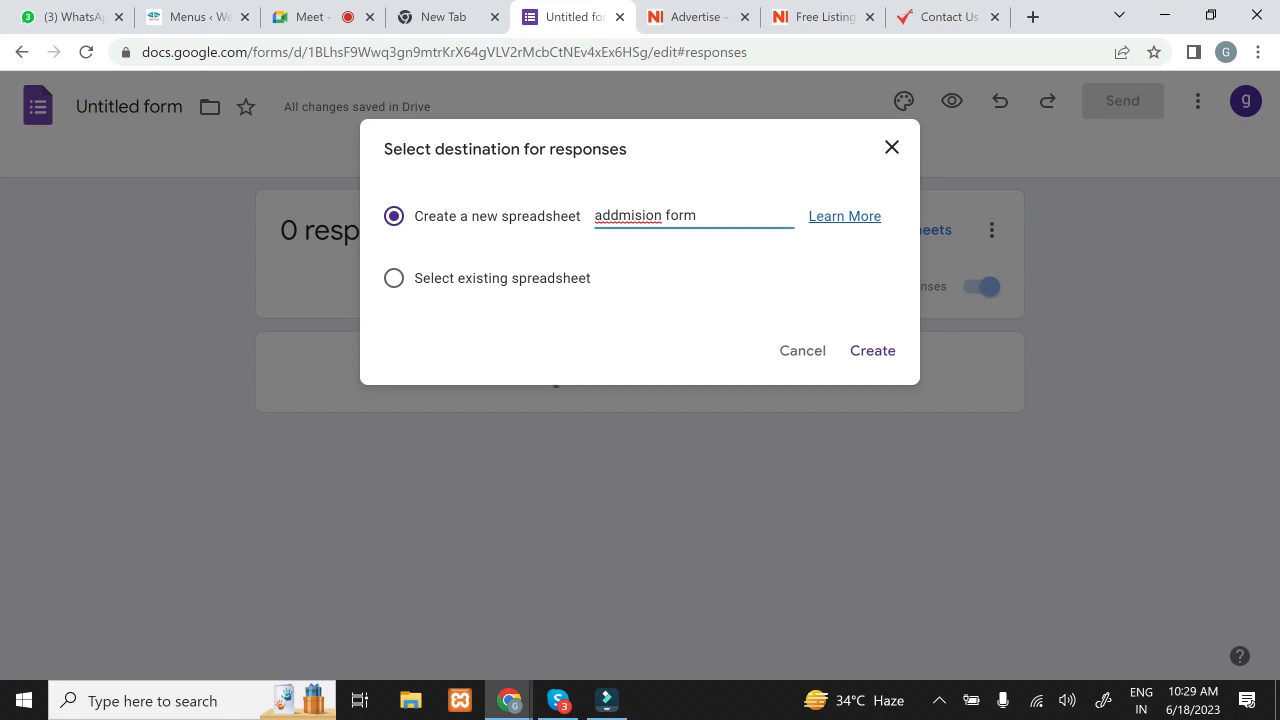
type(" 2023")
left_click(873, 351)
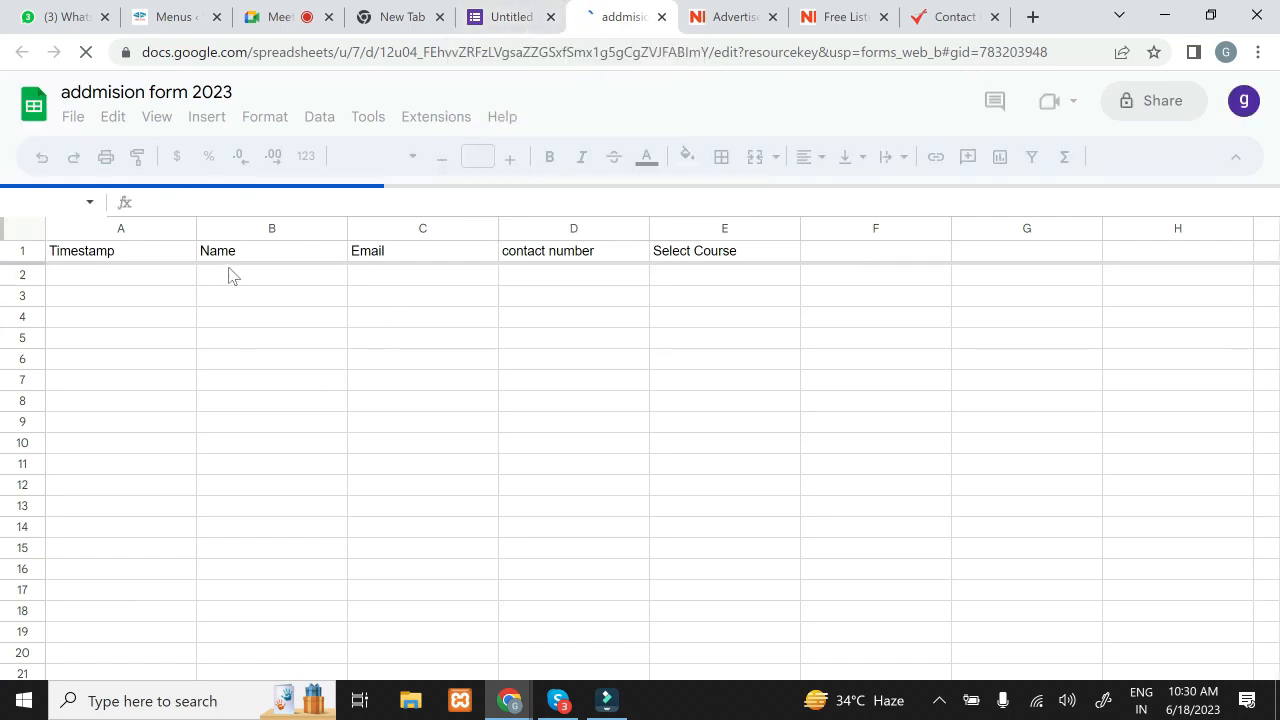
Step: Examine the column headings and the first response row in the new response spreadsheet
left_click(110, 278)
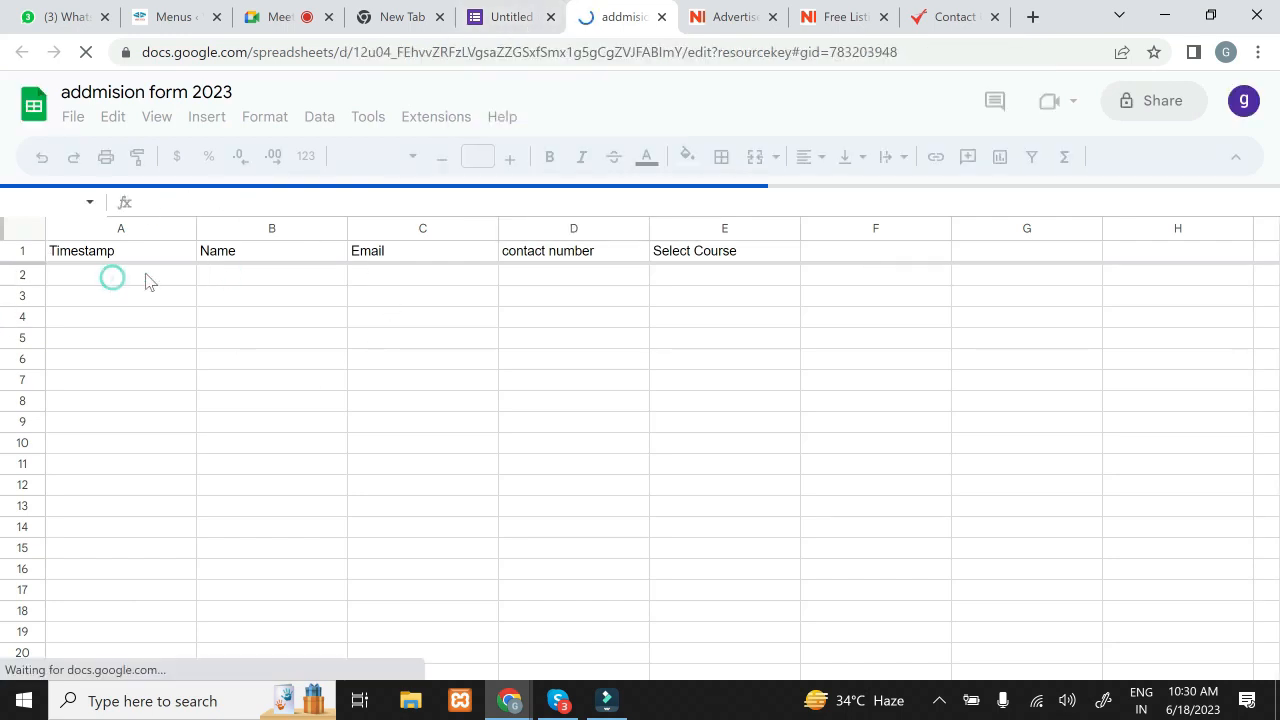
left_click(242, 276)
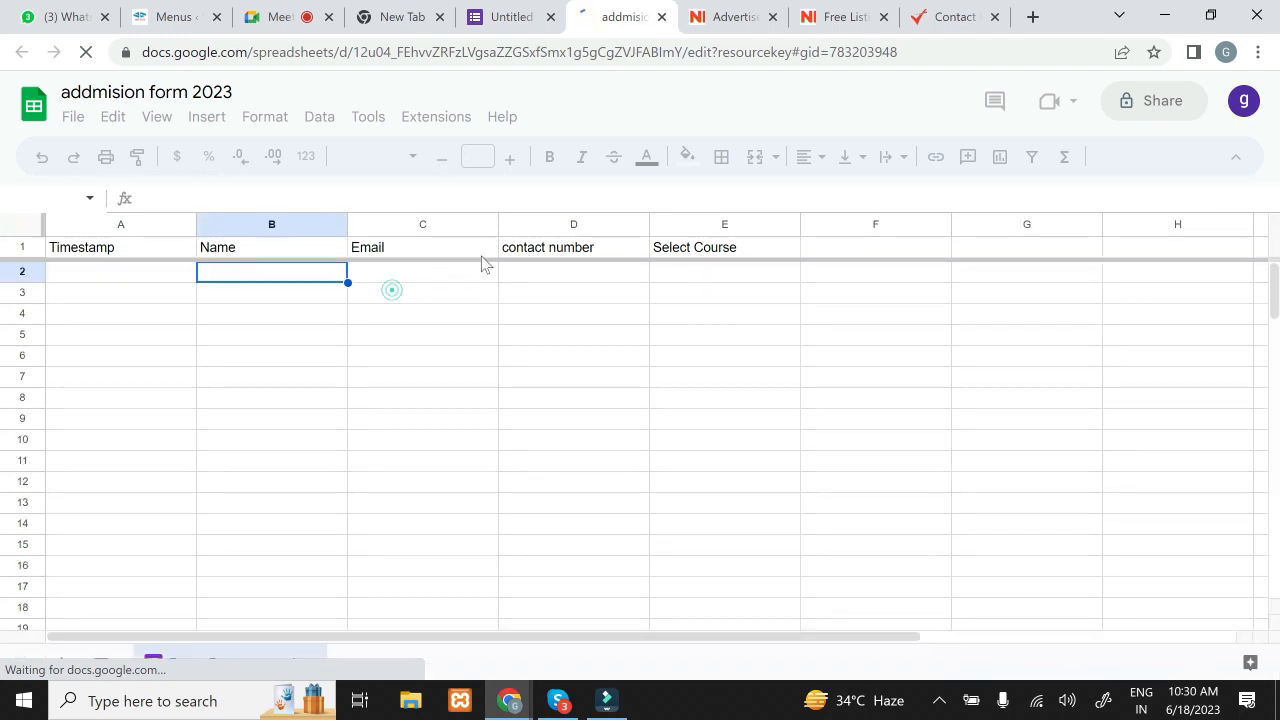
left_click(694, 272)
Step: Return to the form and look over its settings, including the quiz, responses, presentation and defaults sections
left_click(503, 22)
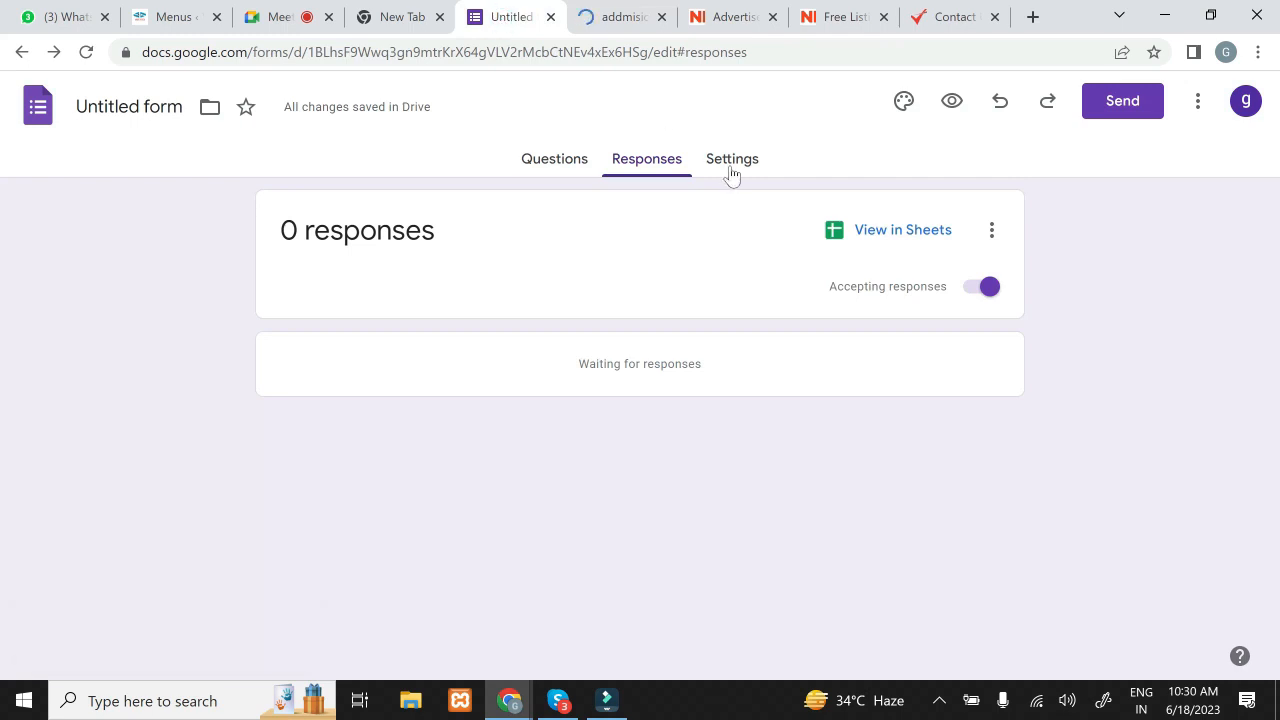
left_click(729, 170)
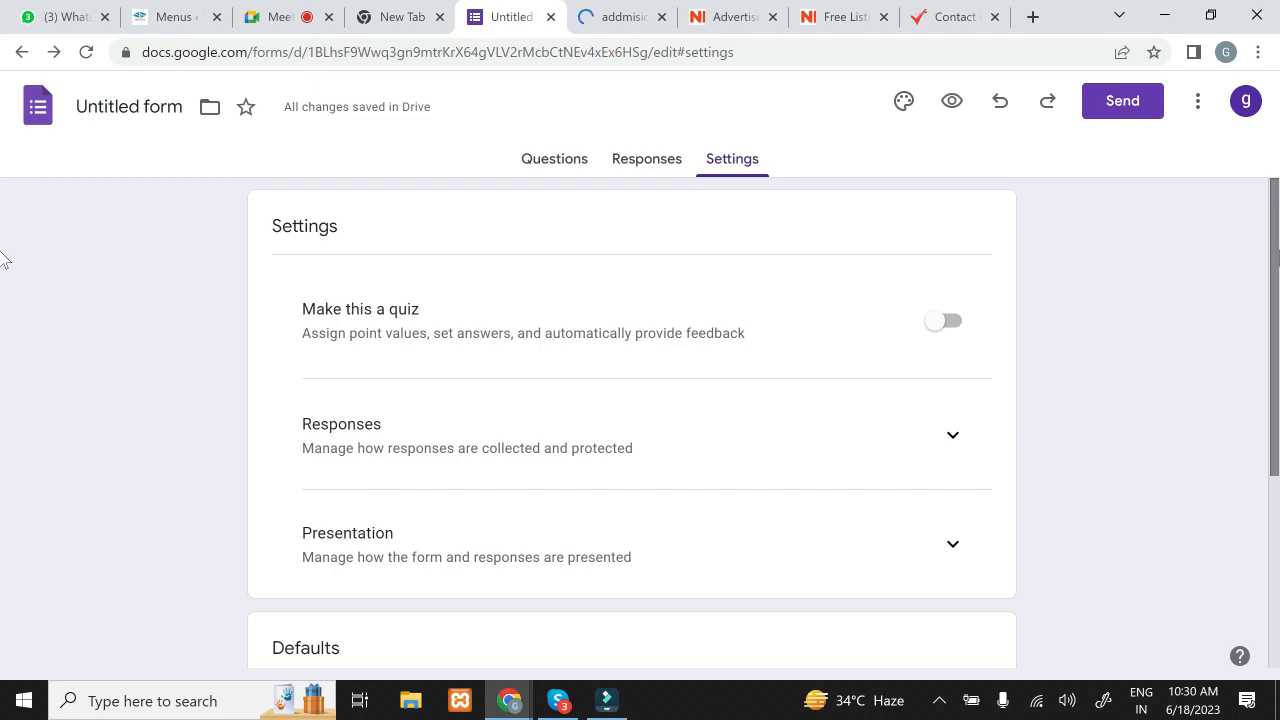
scroll(1, 408, "down", 3)
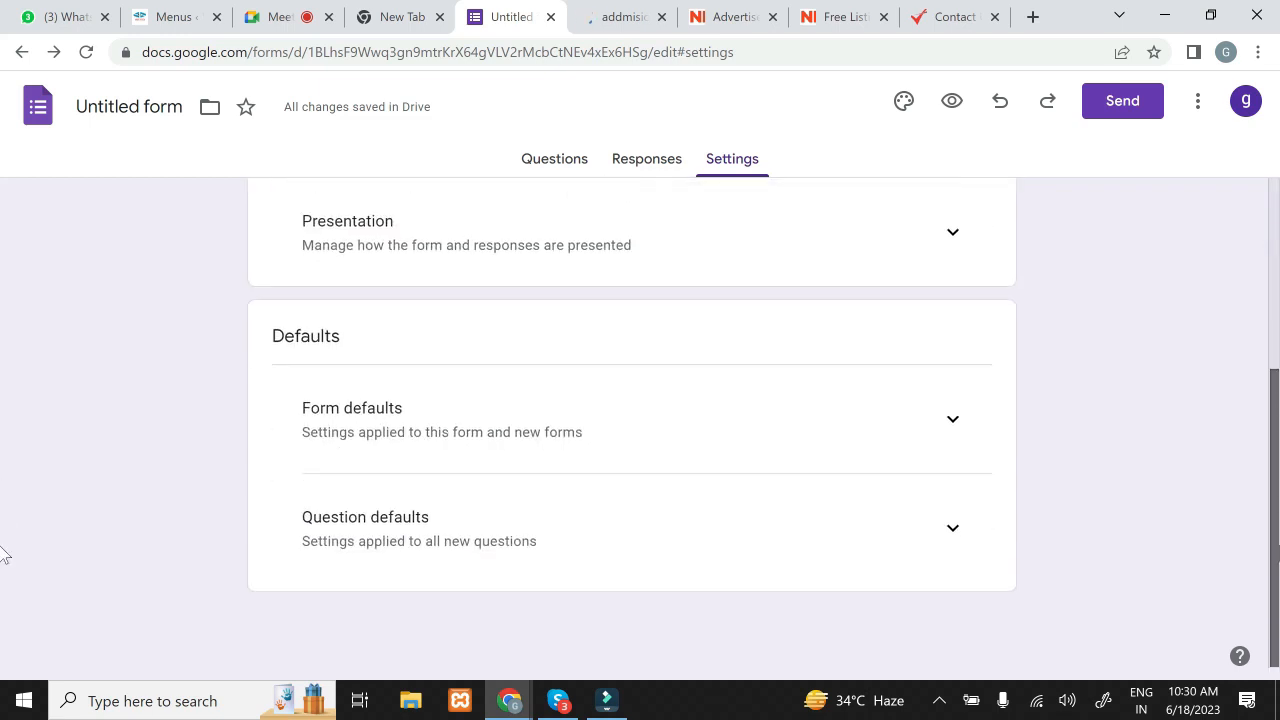
scroll(1207, 240, "up", 3)
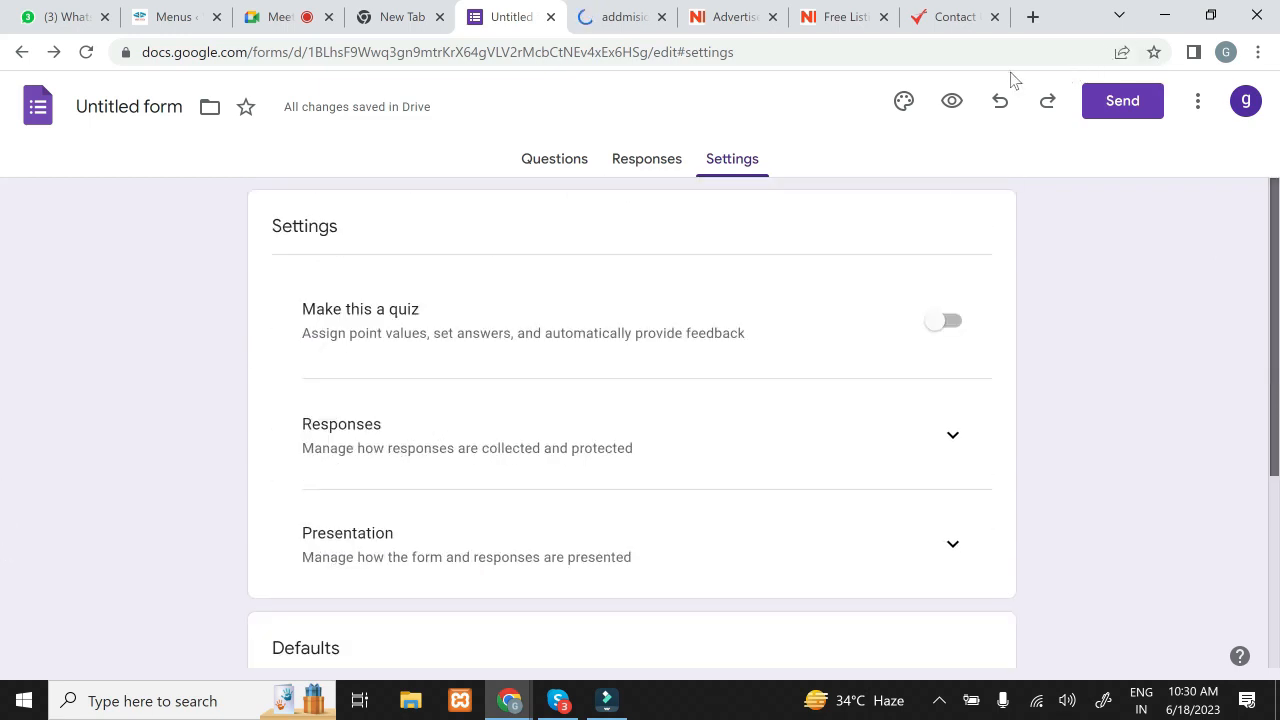
Step: Set the form theme's header font to Merriweather and its color to Light Blue #03a9f4
left_click(558, 168)
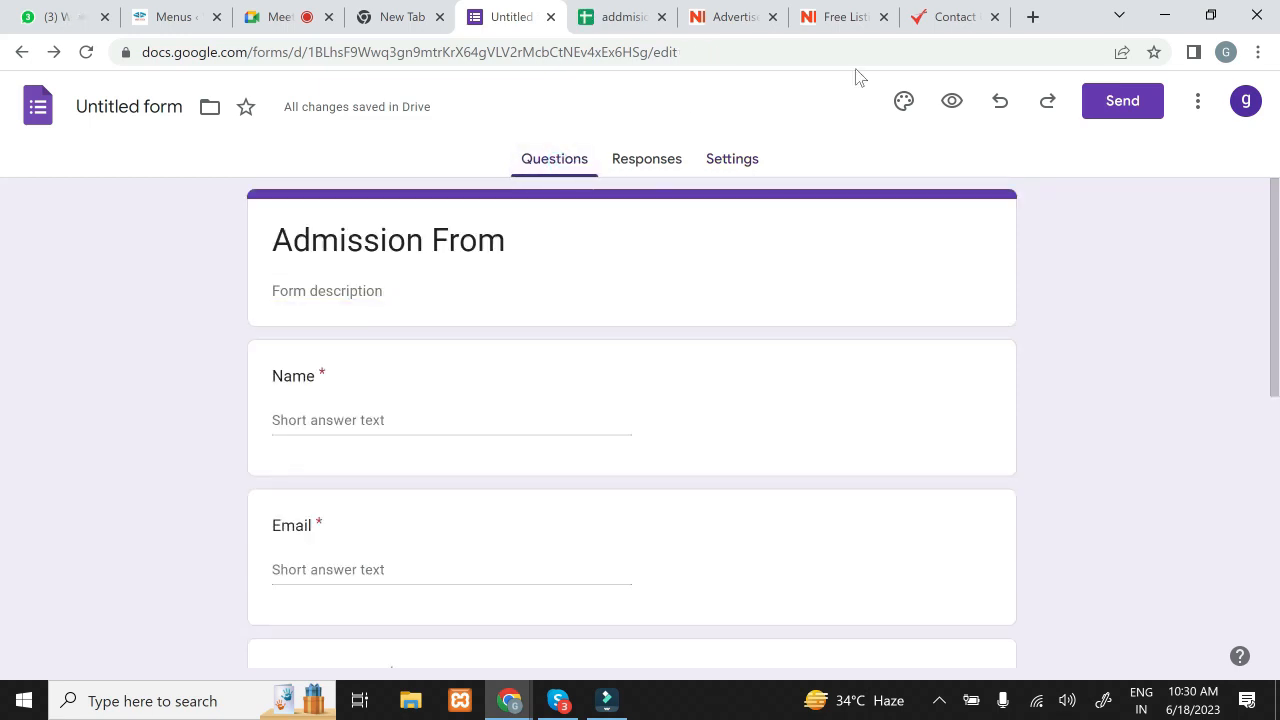
left_click(906, 102)
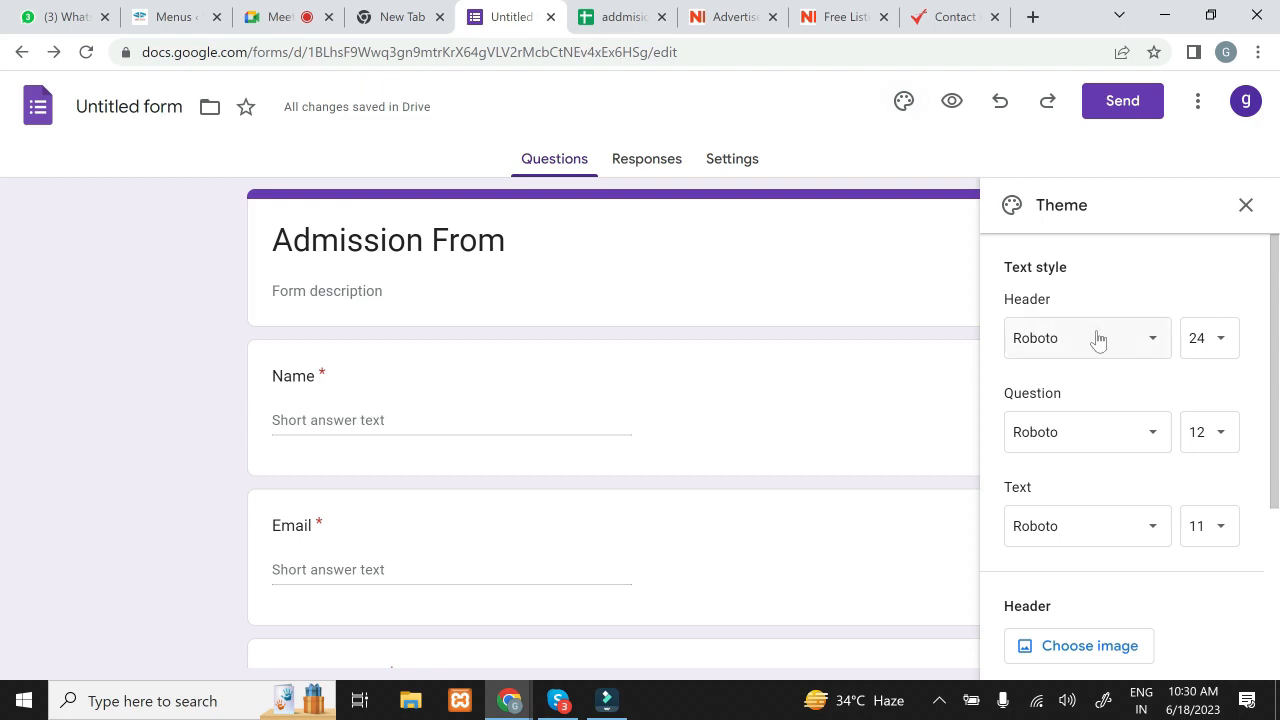
left_click(1148, 340)
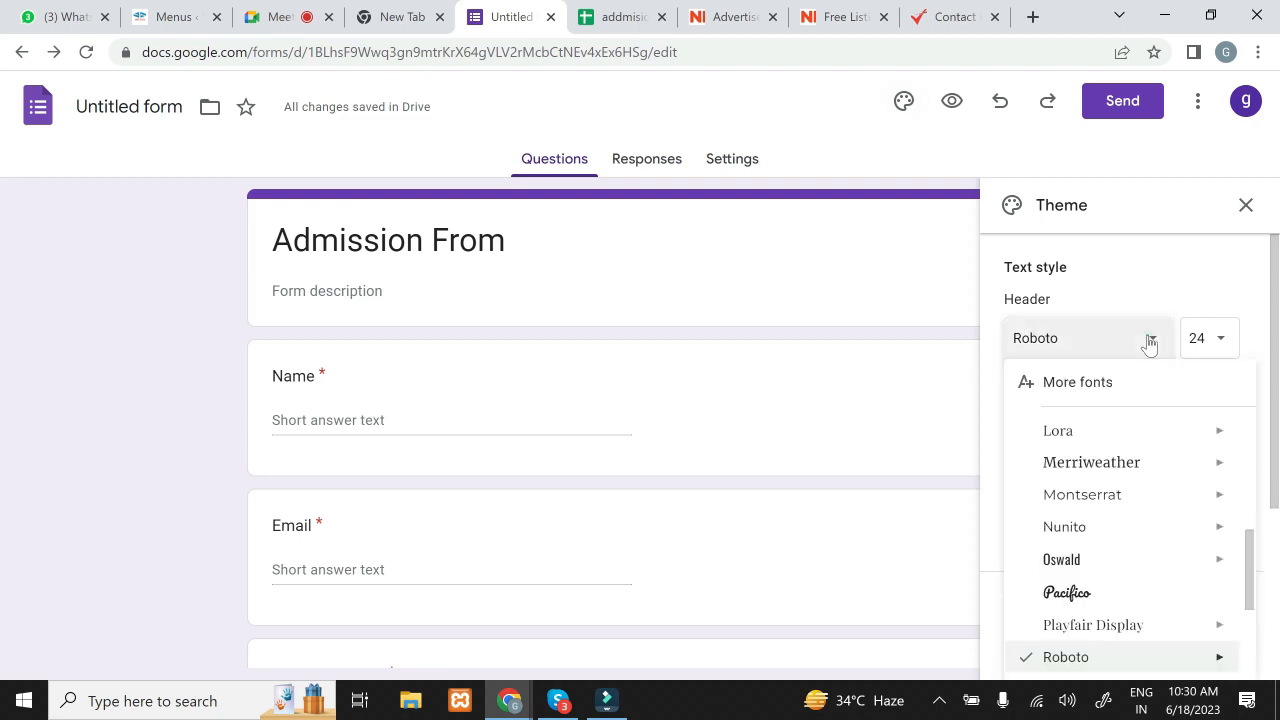
left_click(1111, 466)
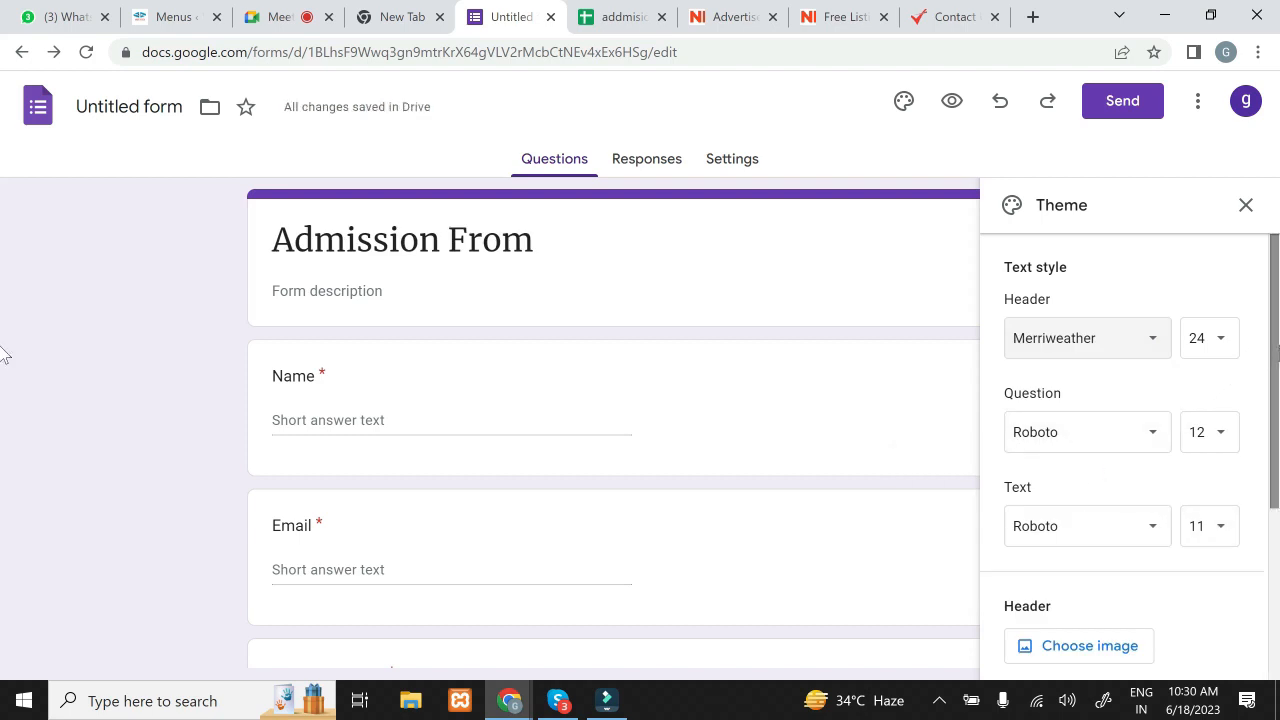
left_click_drag(1275, 358, 1262, 559)
left_click(1157, 490)
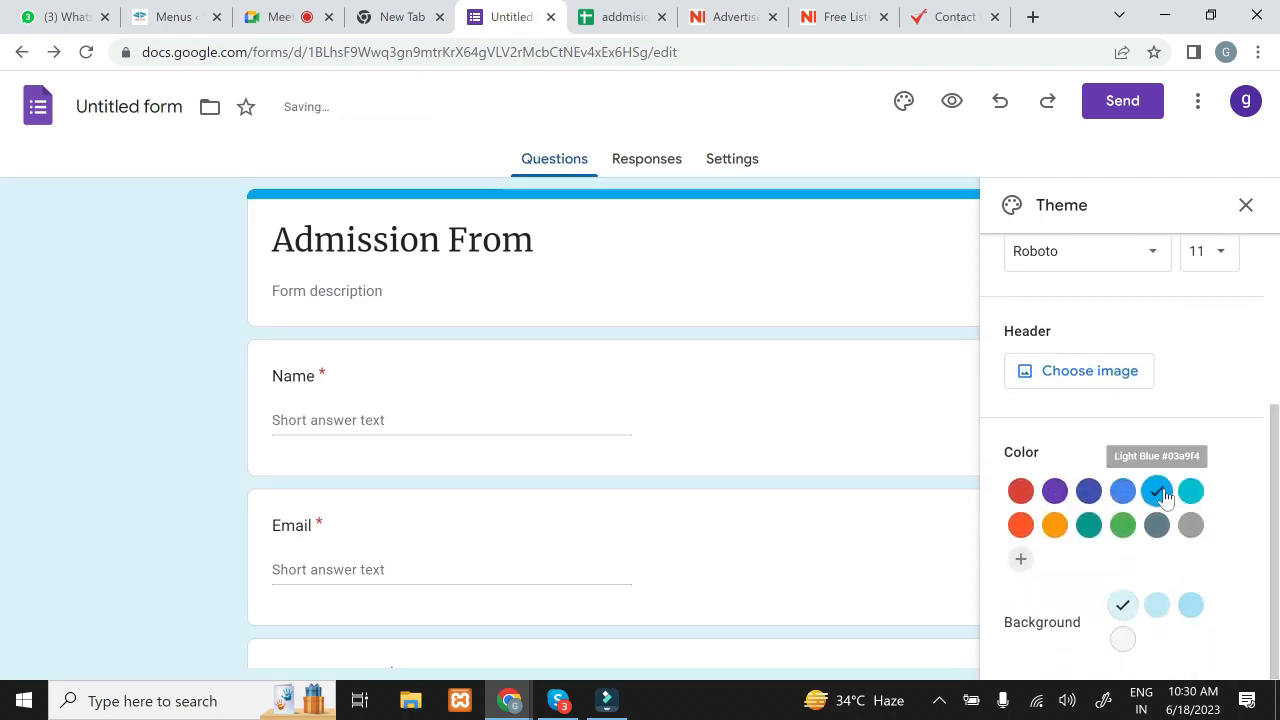
Step: Upload the first png-clipart web development image from the Downloads folder as the form's header, cropped around the man at the desk
left_click(1100, 372)
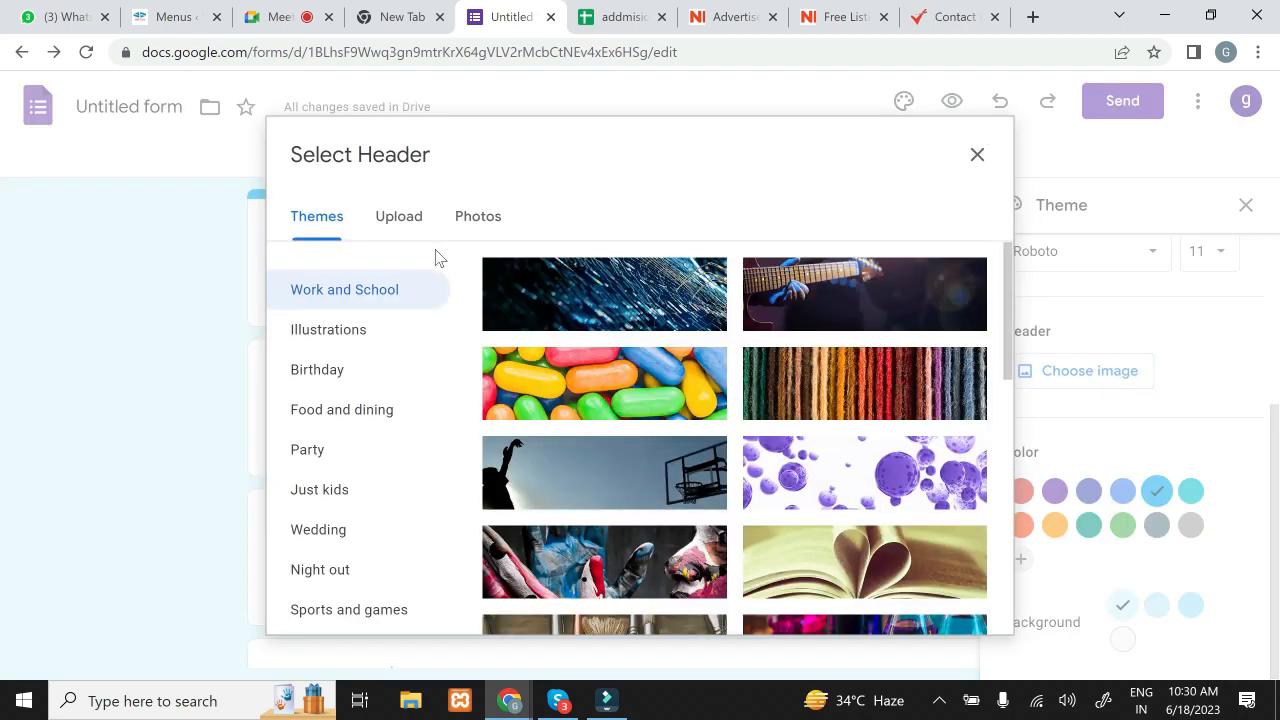
left_click(396, 222)
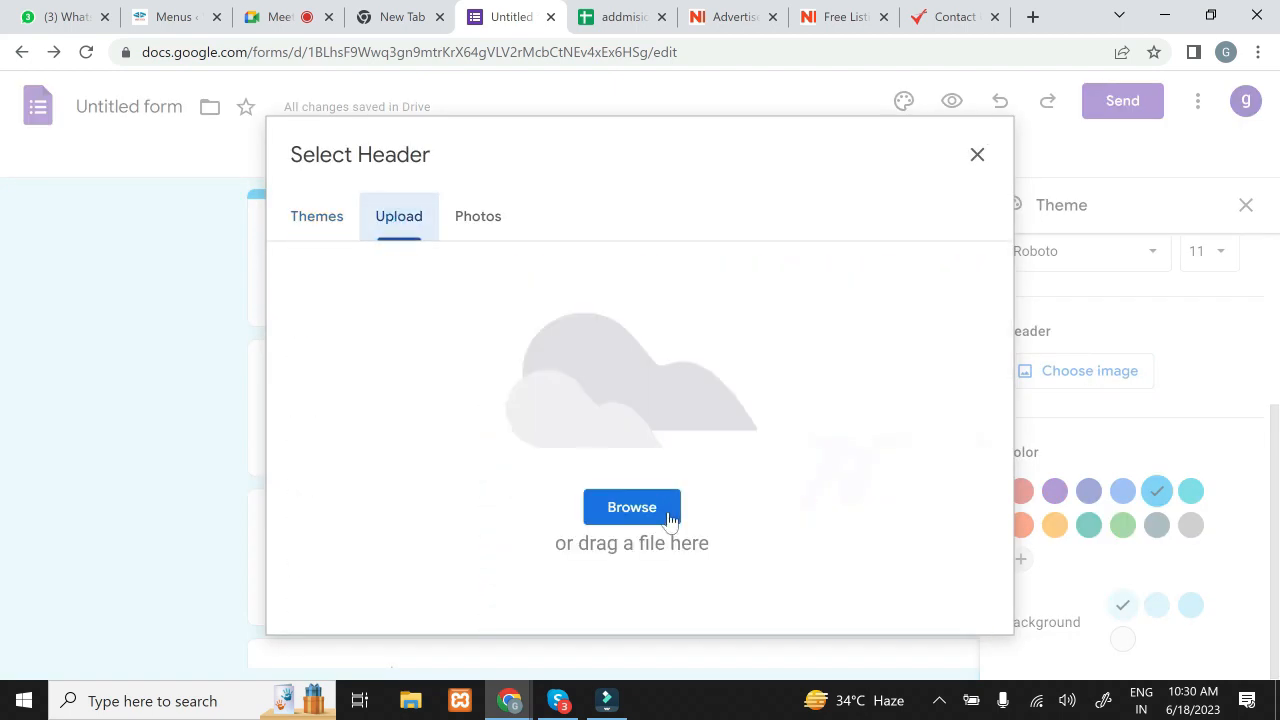
left_click(658, 513)
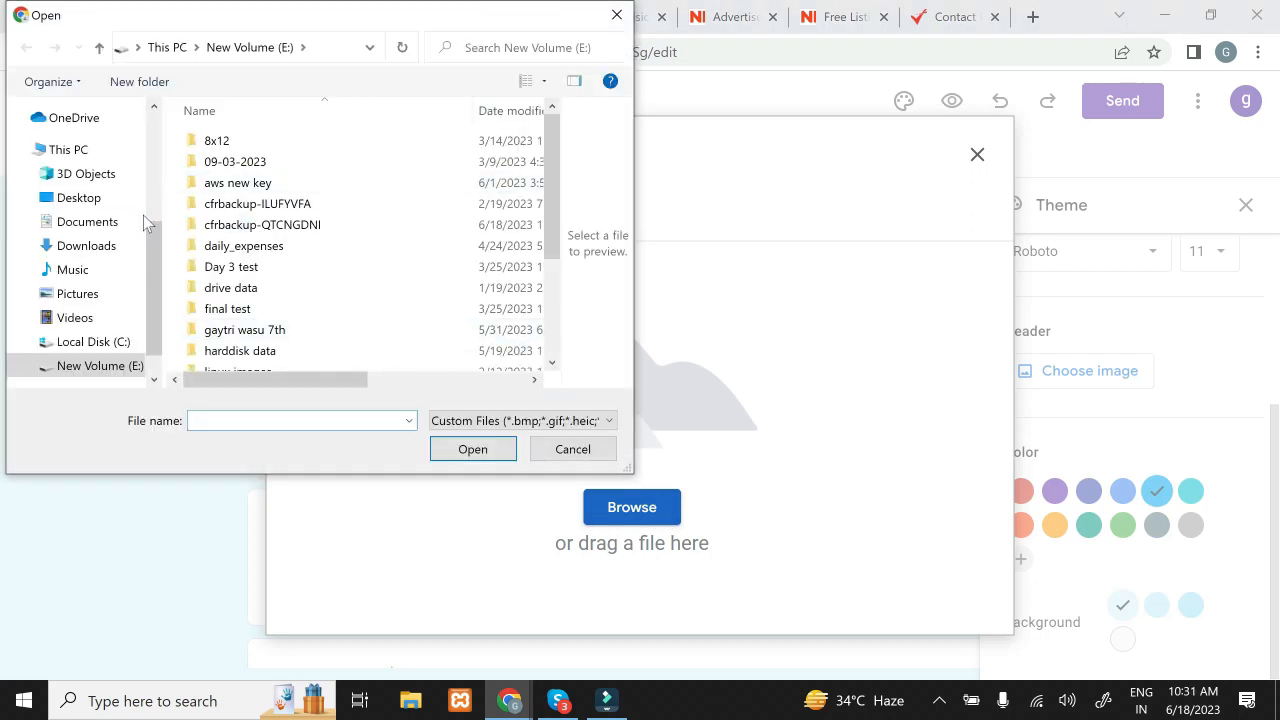
left_click(127, 245)
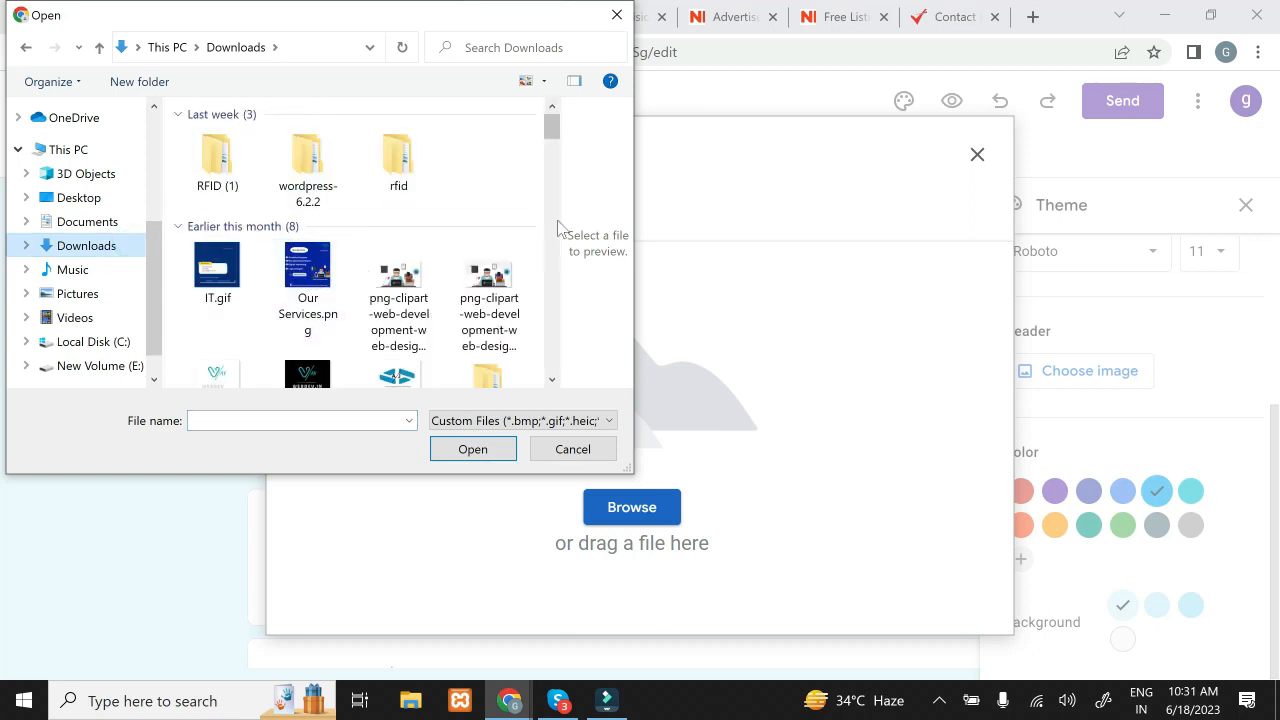
left_click_drag(398, 285, 690, 407)
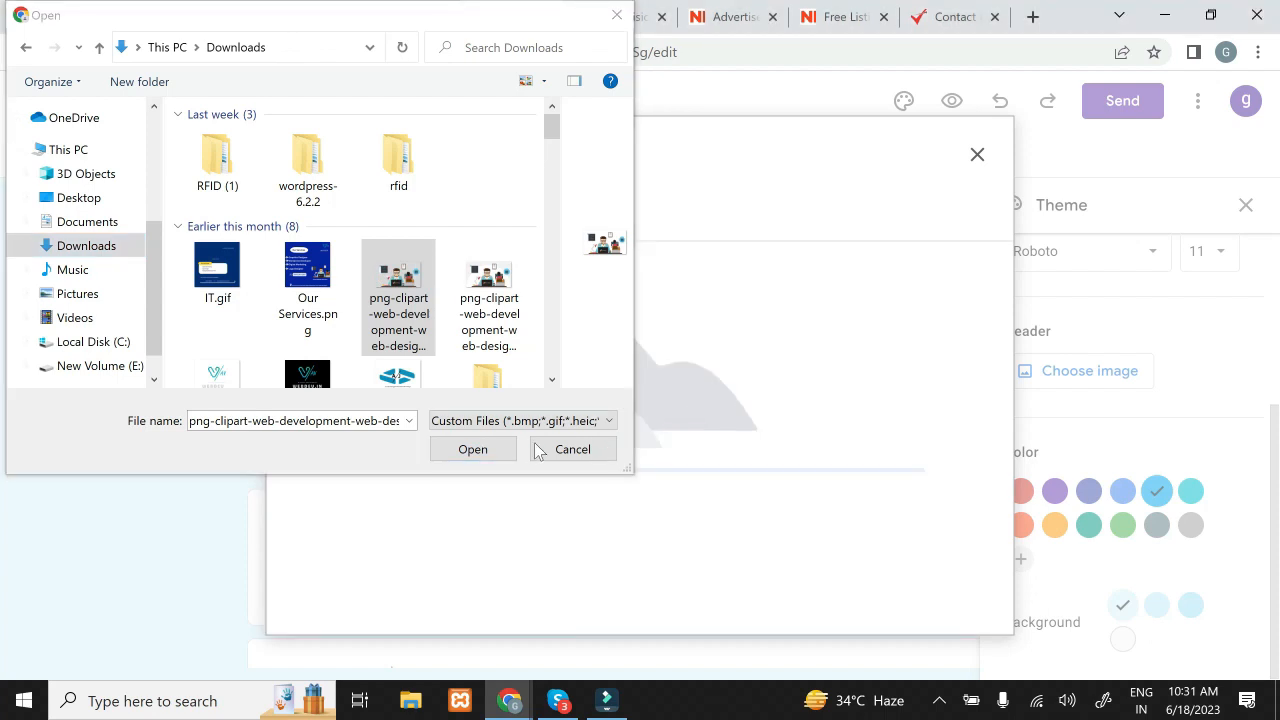
left_click(488, 456)
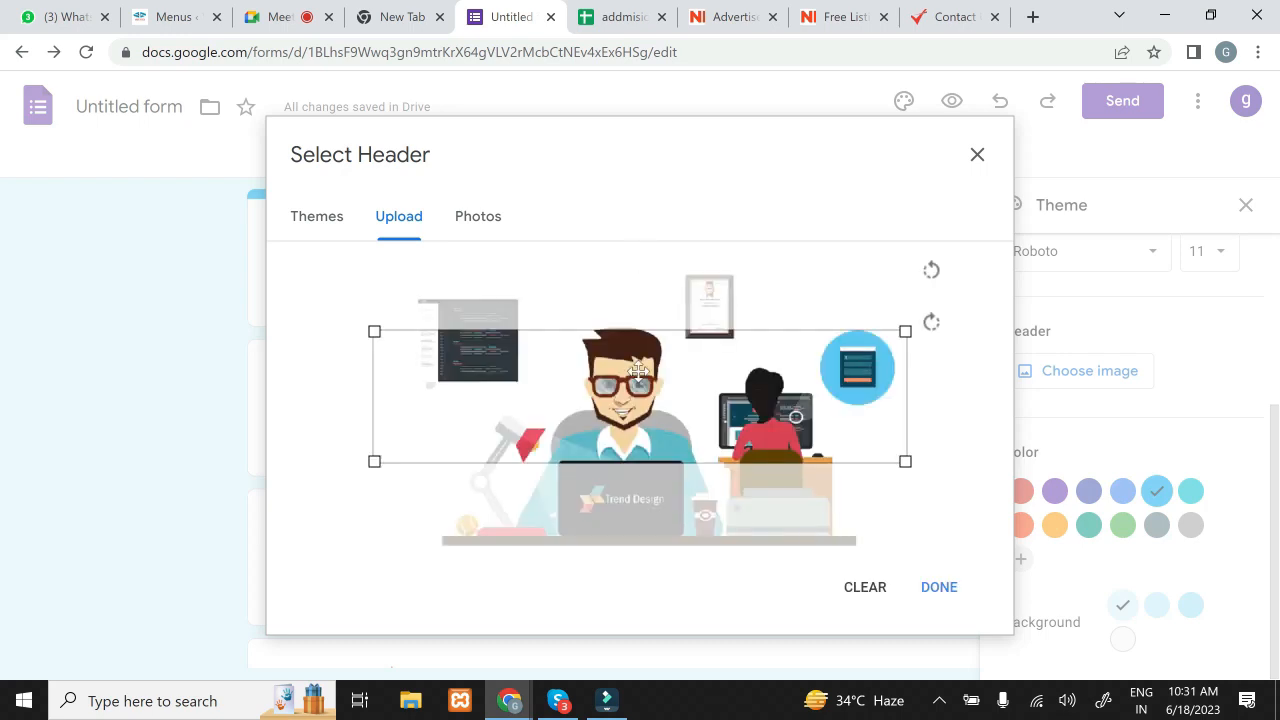
mouse_move(646, 348)
left_mouse_down()
mouse_move(647, 390)
mouse_move(656, 322)
mouse_move(650, 372)
left_mouse_up()
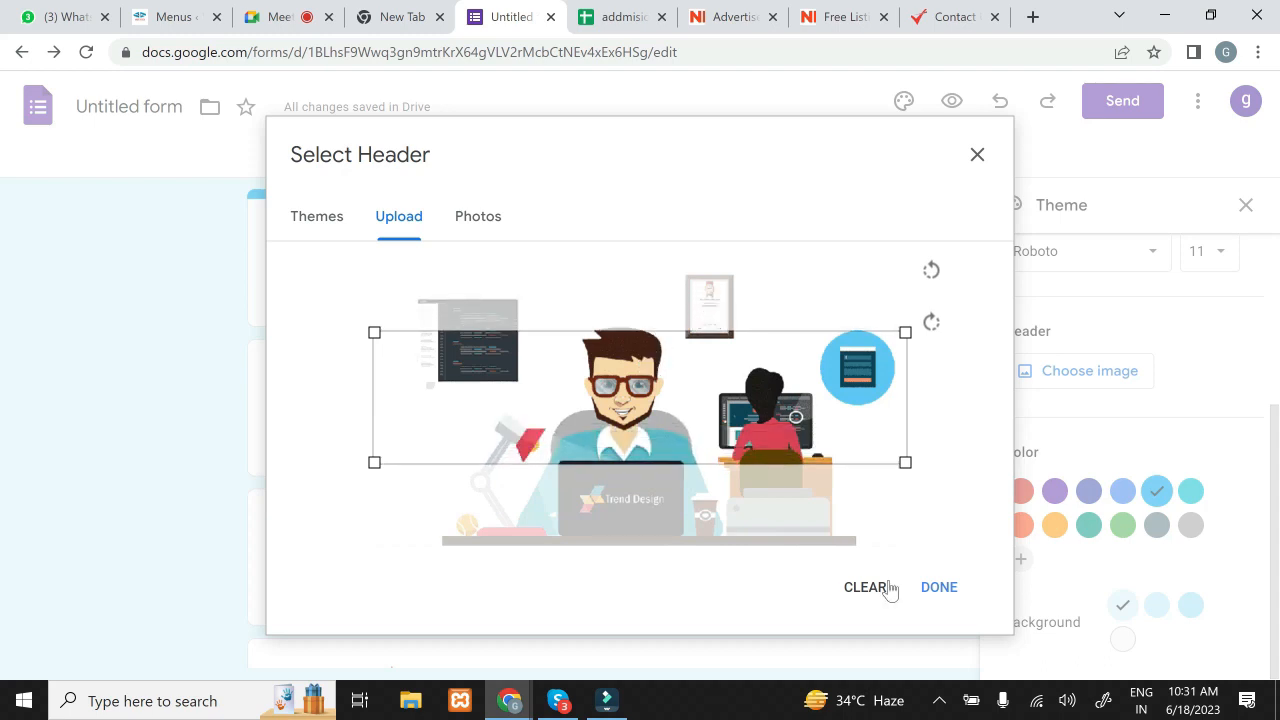
left_click(930, 590)
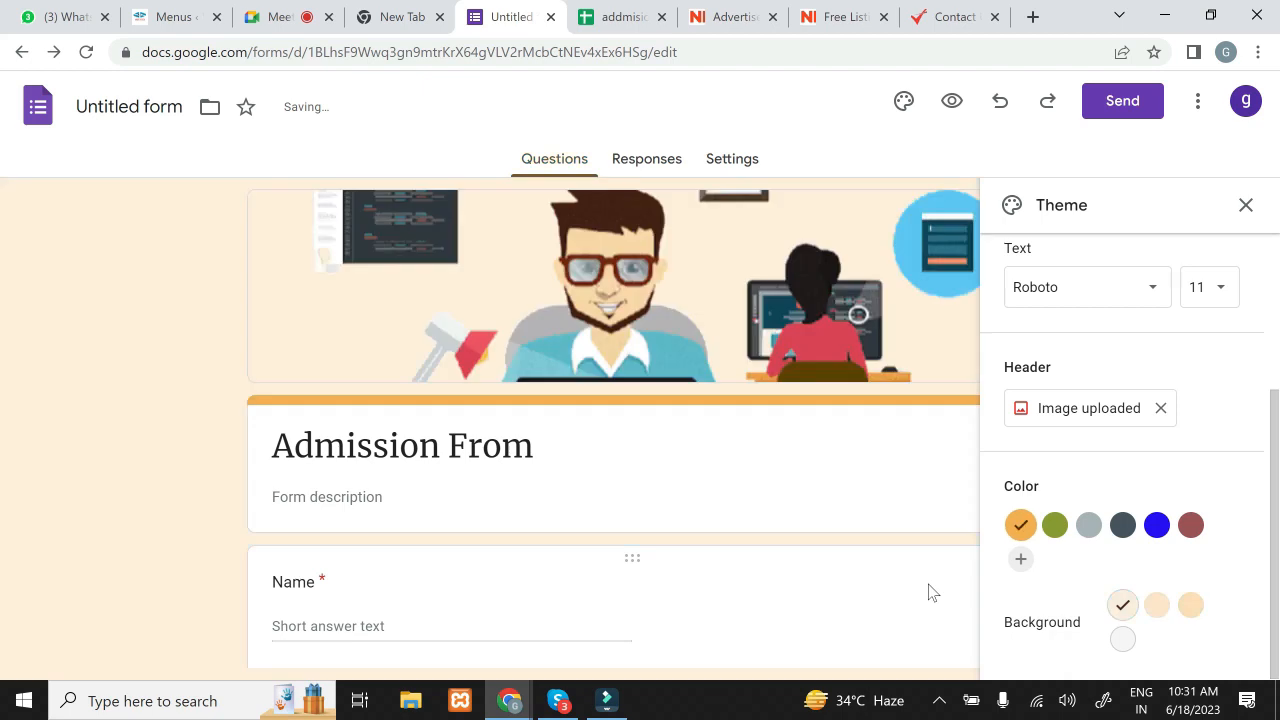
Step: Set the form's theme color to the bright blue swatch, close the theme settings and check the form's responses view
left_click(1157, 527)
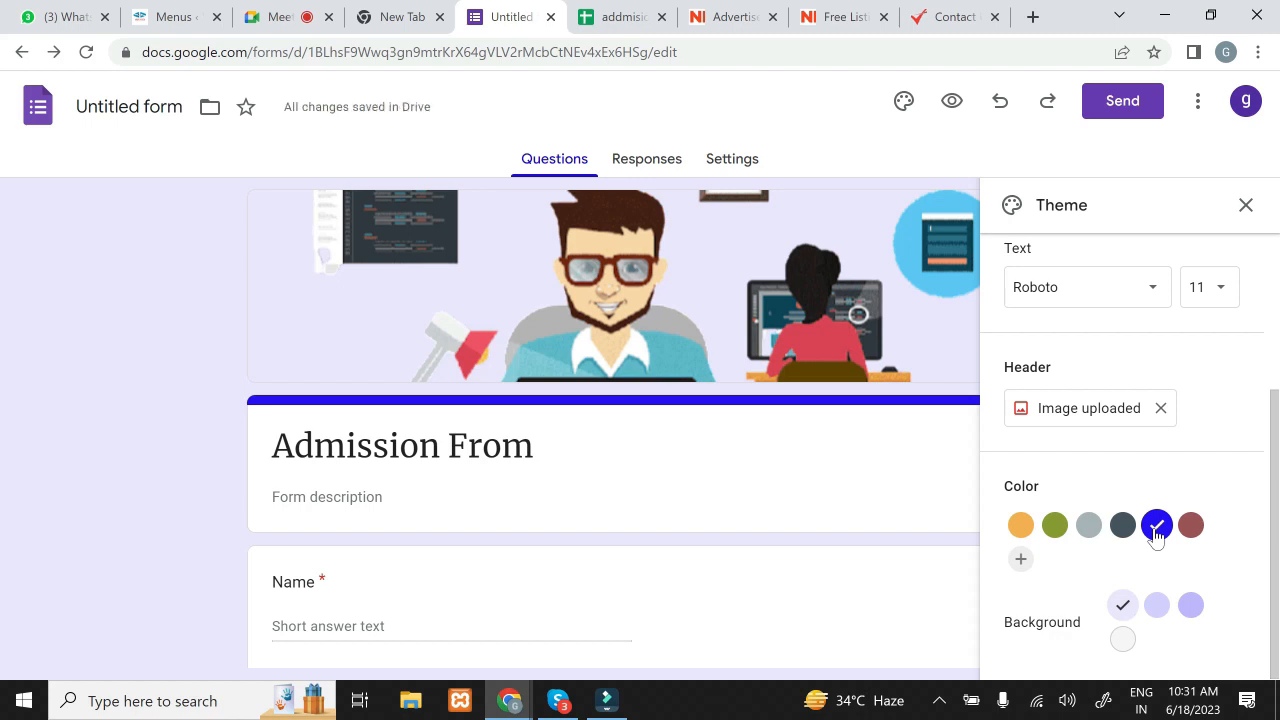
left_click(1243, 205)
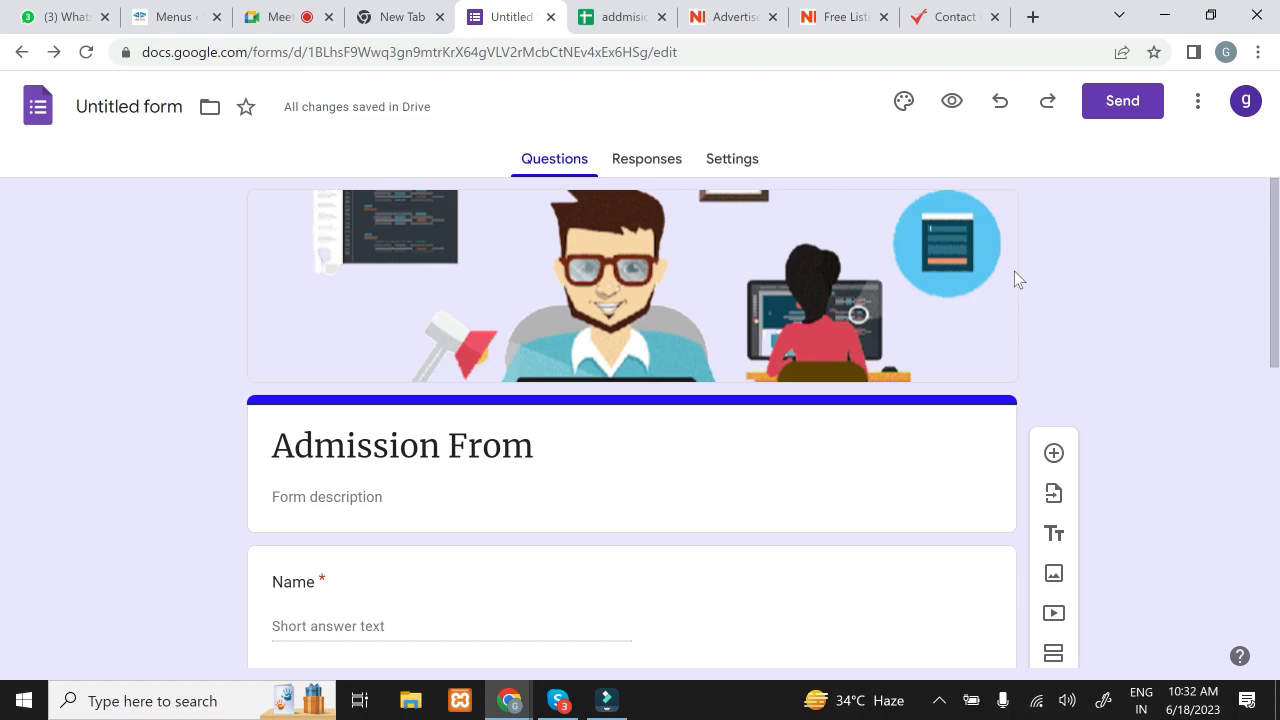
left_click(657, 163)
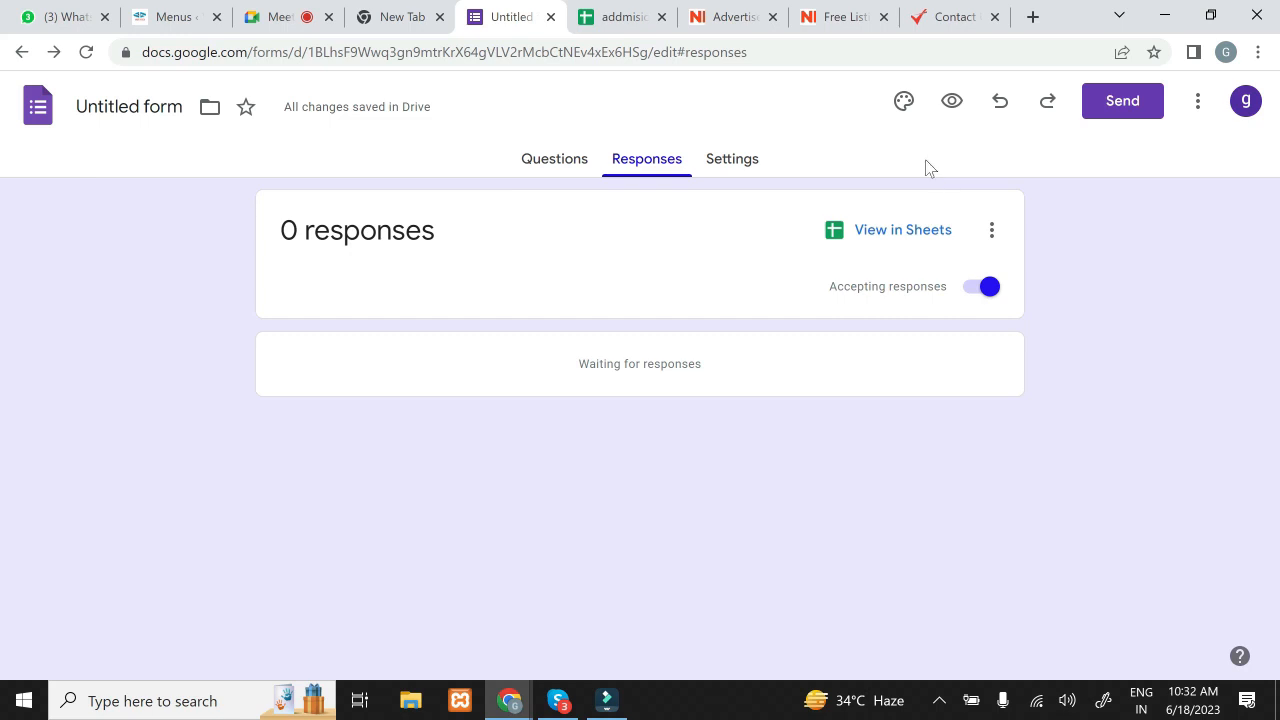
left_click(541, 165)
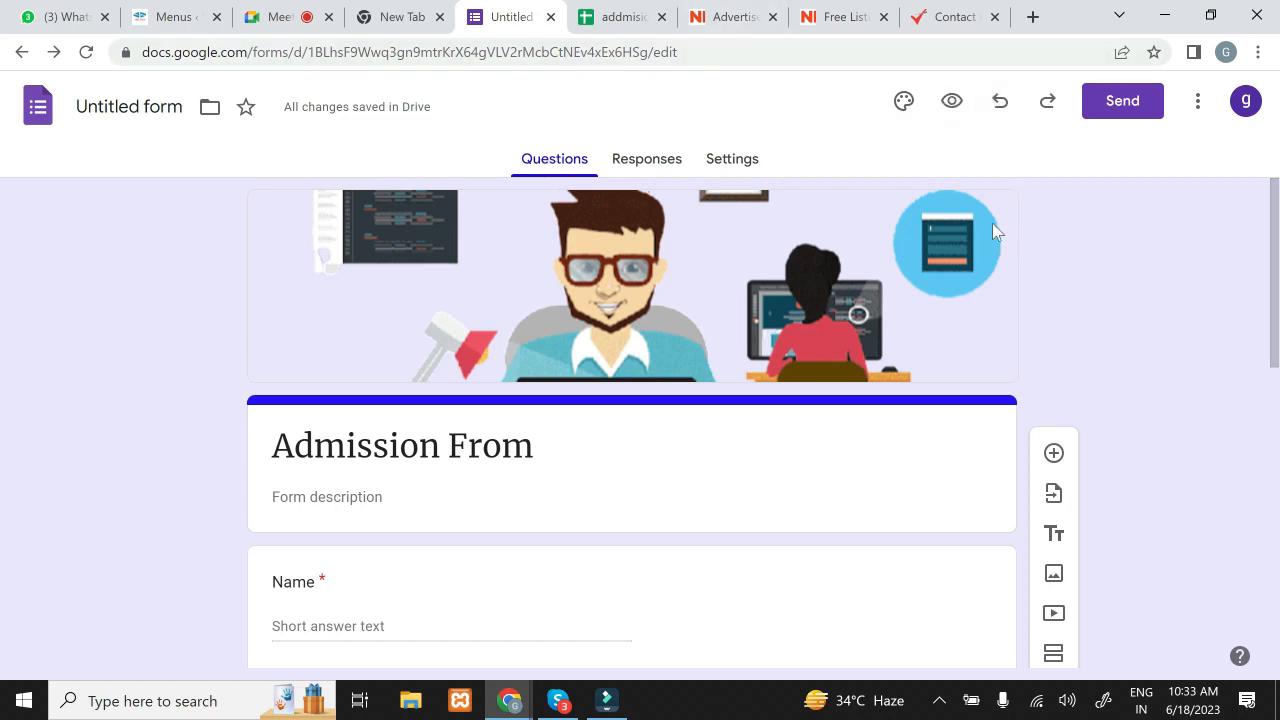
Step: Generate a shortened shareable link for sending the form
left_click(1113, 104)
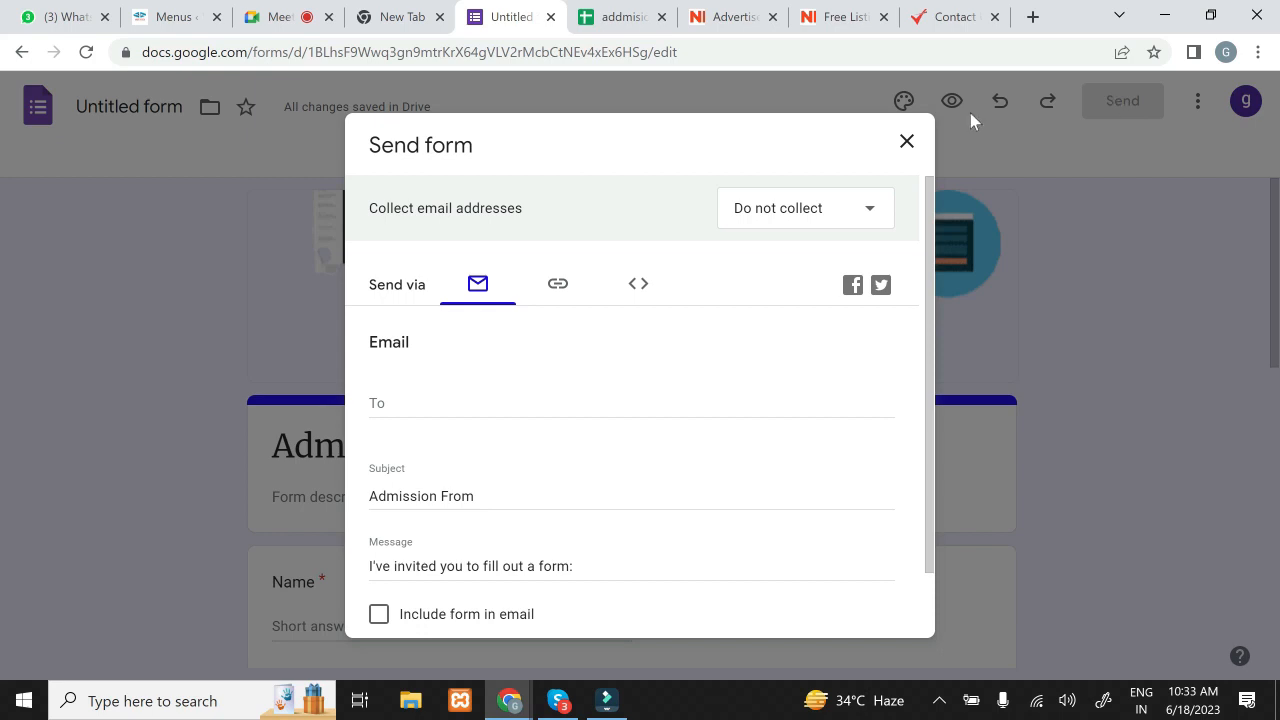
left_click(558, 286)
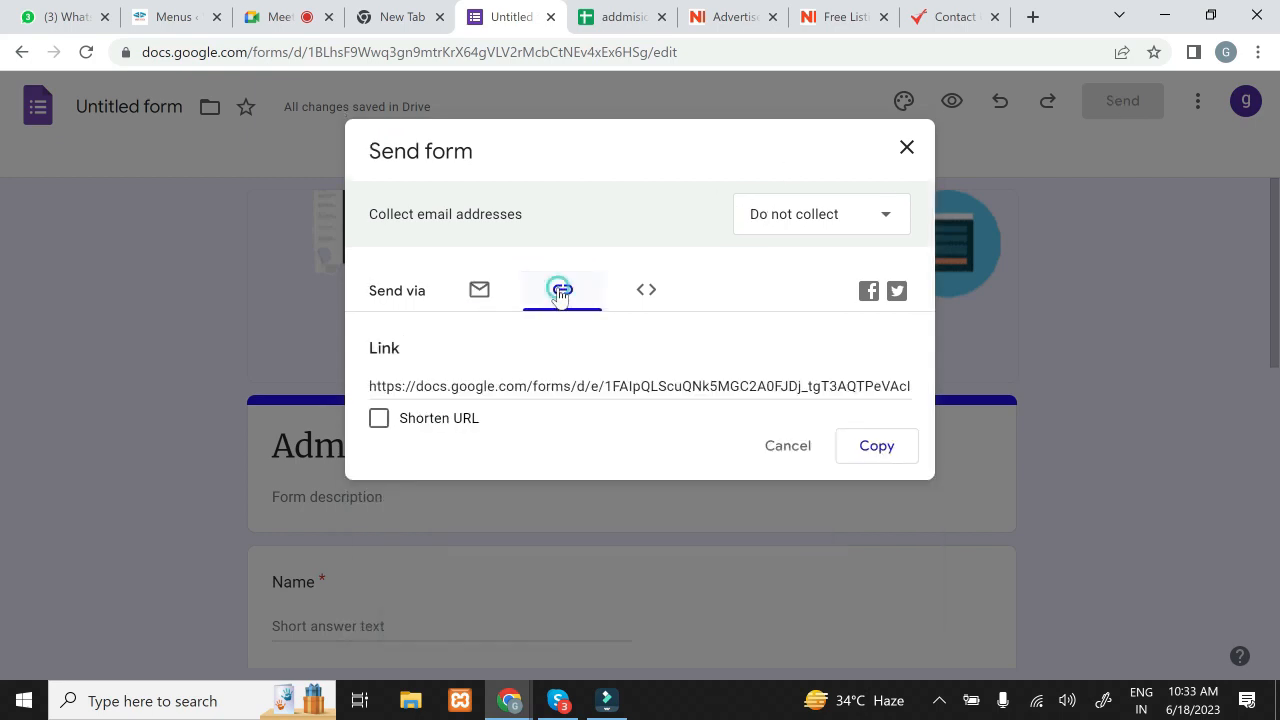
left_click(379, 419)
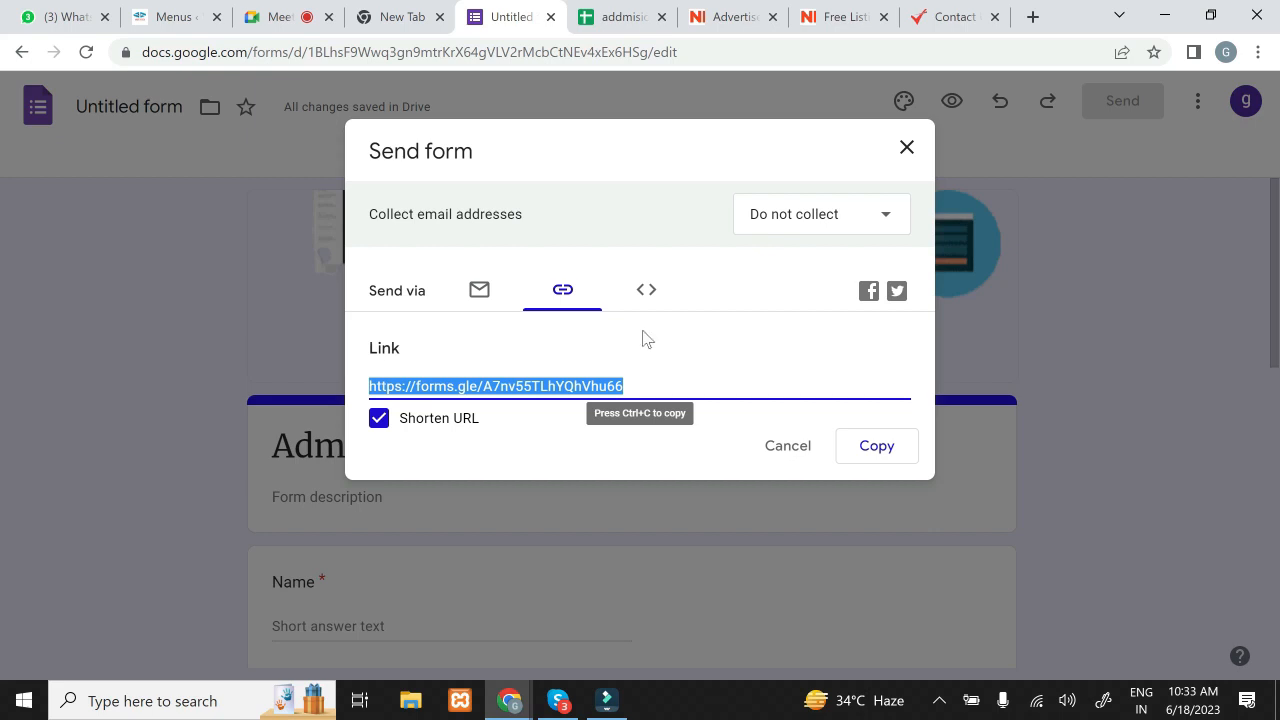
Step: Open the form's shortened link in a new browser tab and dismiss the autosave notice to view the live form
left_click(1033, 17)
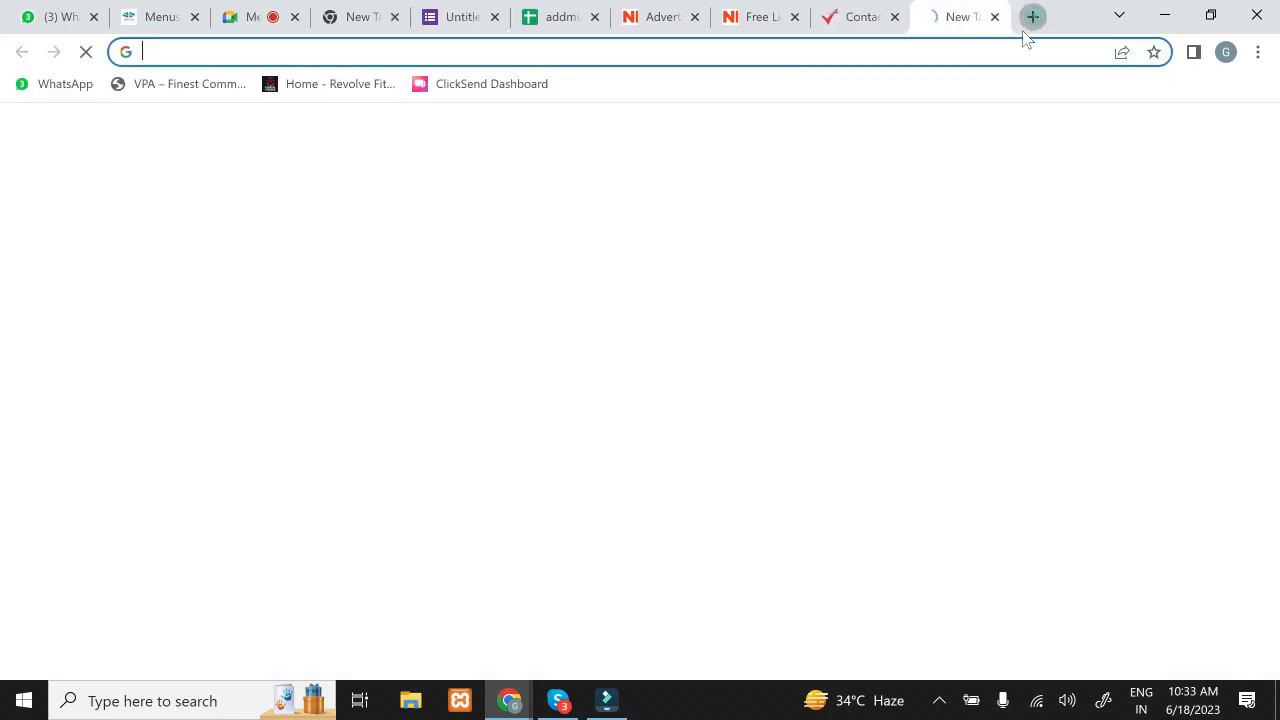
type("https://forms.gle/A7nv55TLhYQhVu66")
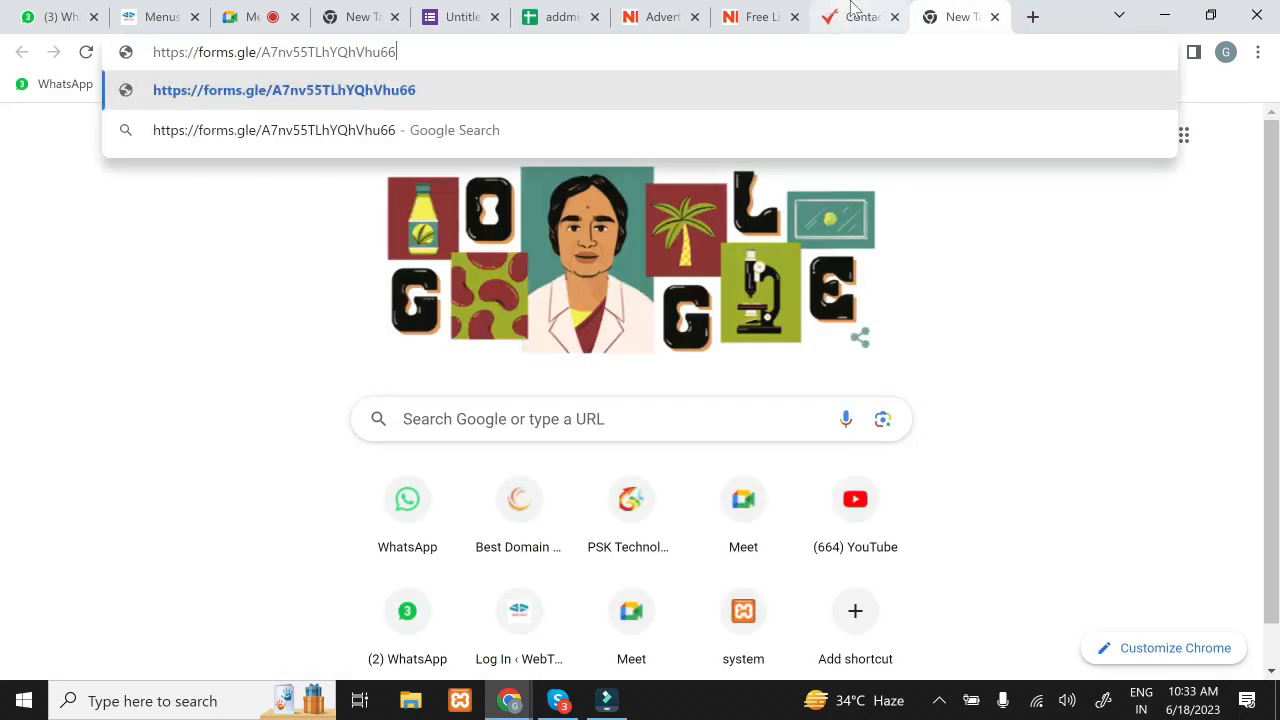
key("Return")
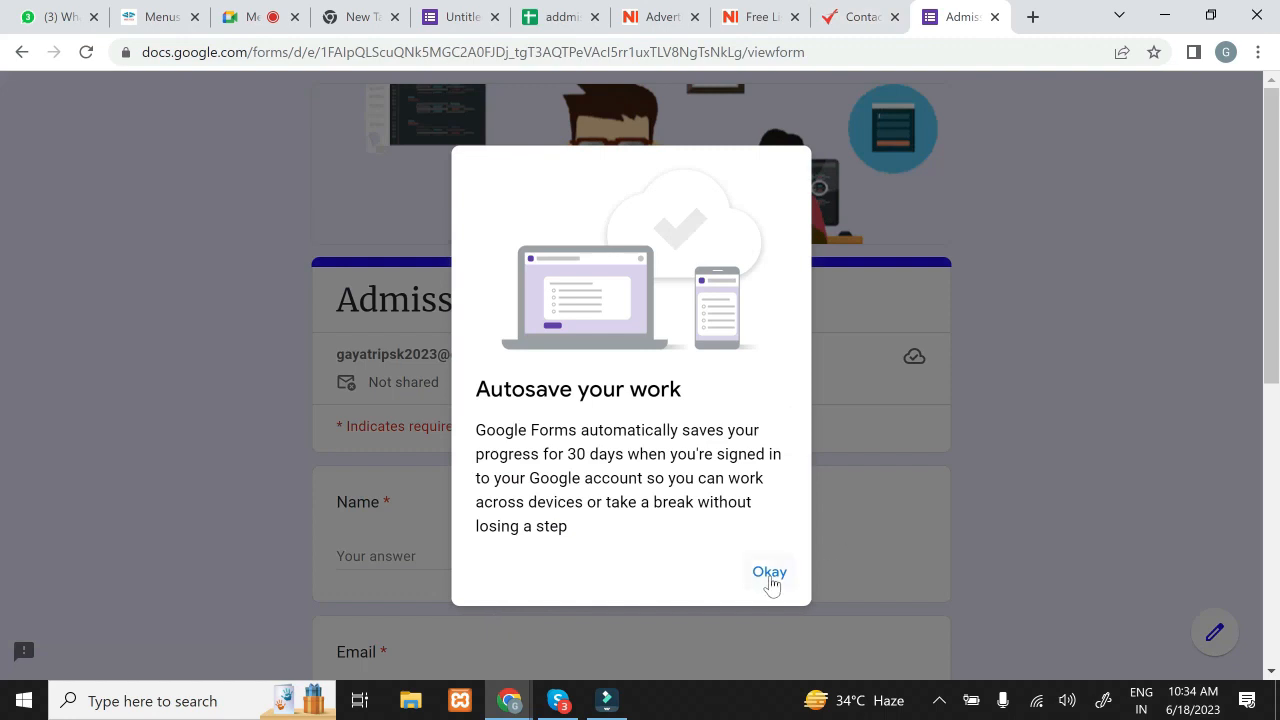
left_click(770, 574)
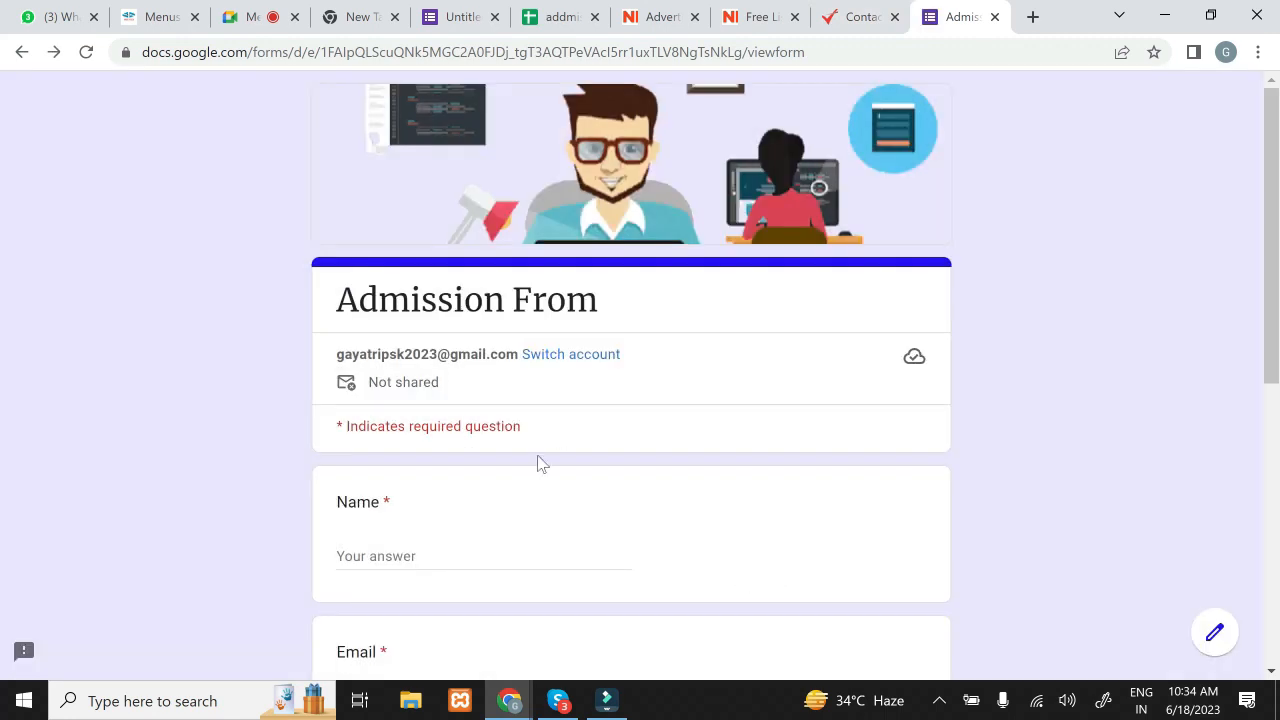
left_click(433, 548)
Step: Look at the example forms on the Contact Us and Nagpur Dial free listing pages, and return to the form editor
left_click(843, 14)
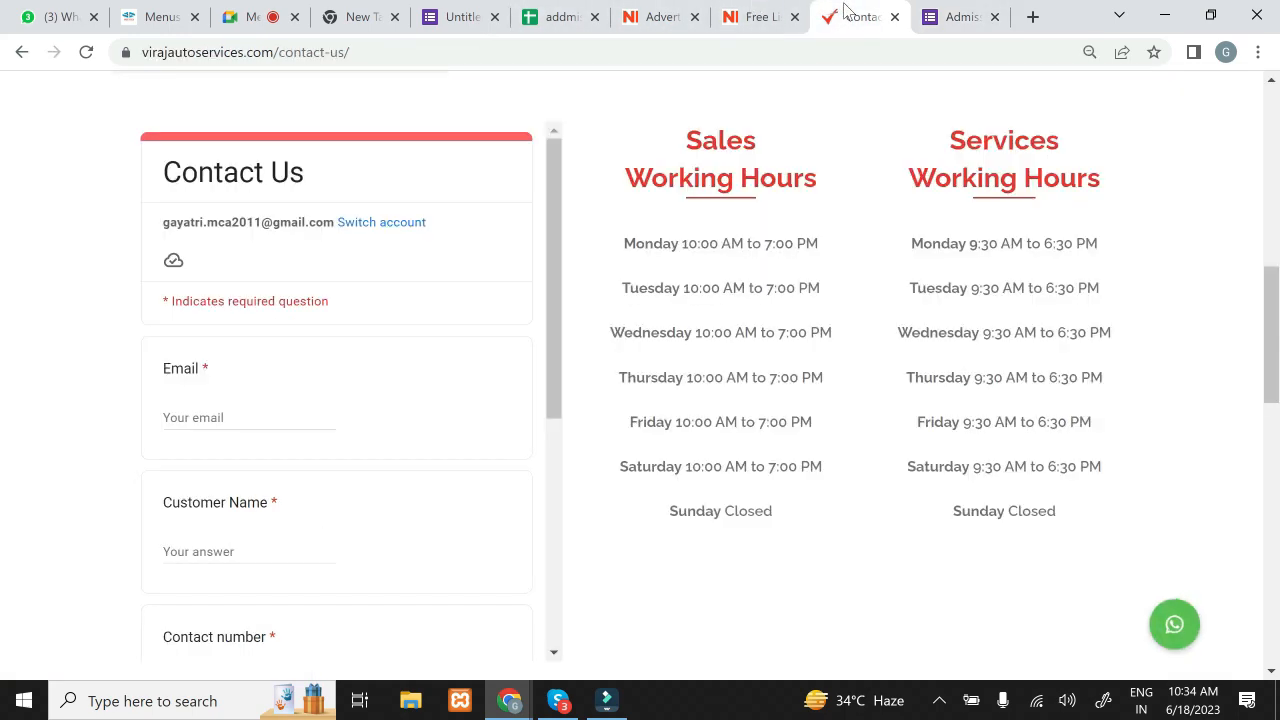
left_click(768, 18)
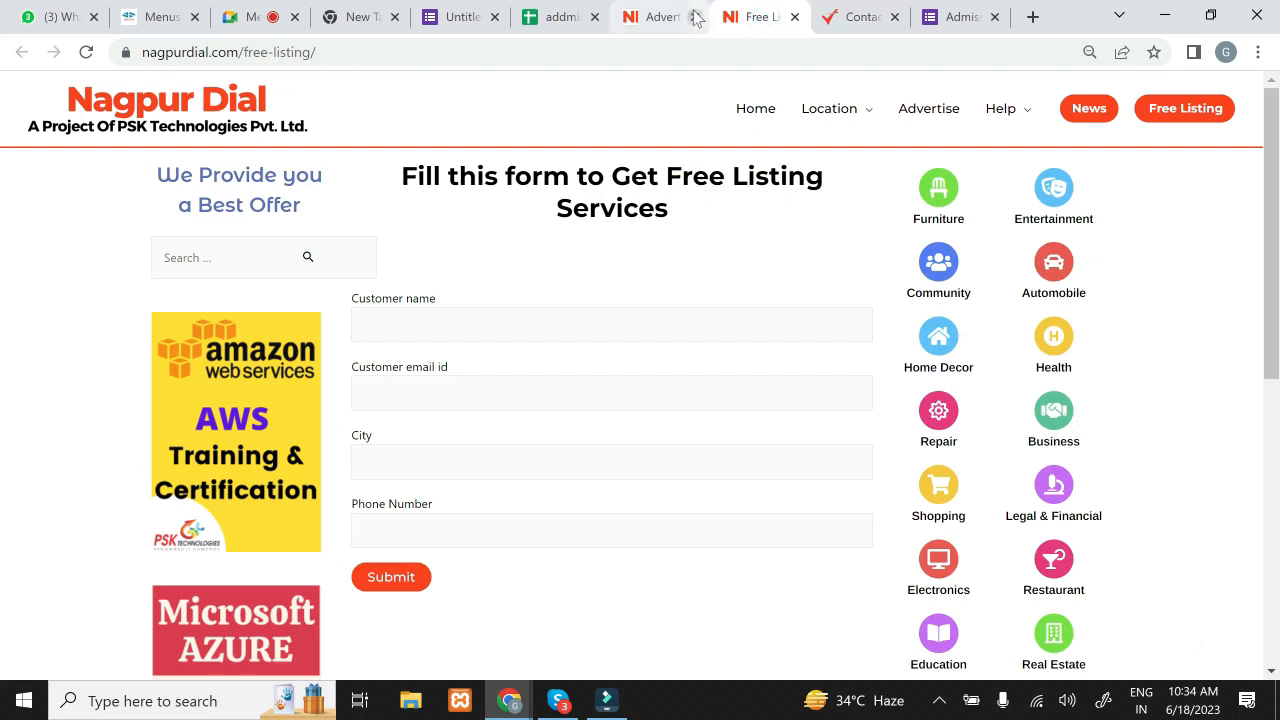
left_click(465, 17)
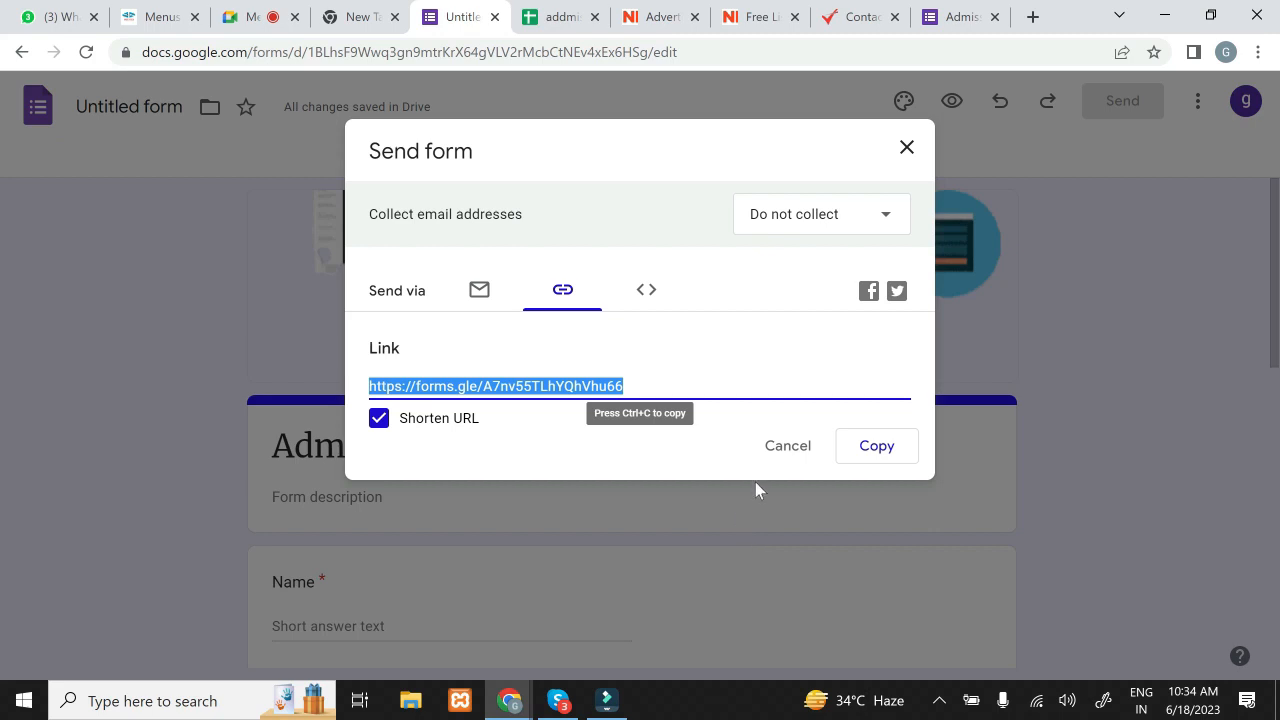
Step: Copy the form's embed HTML code and close the send options
left_click(650, 293)
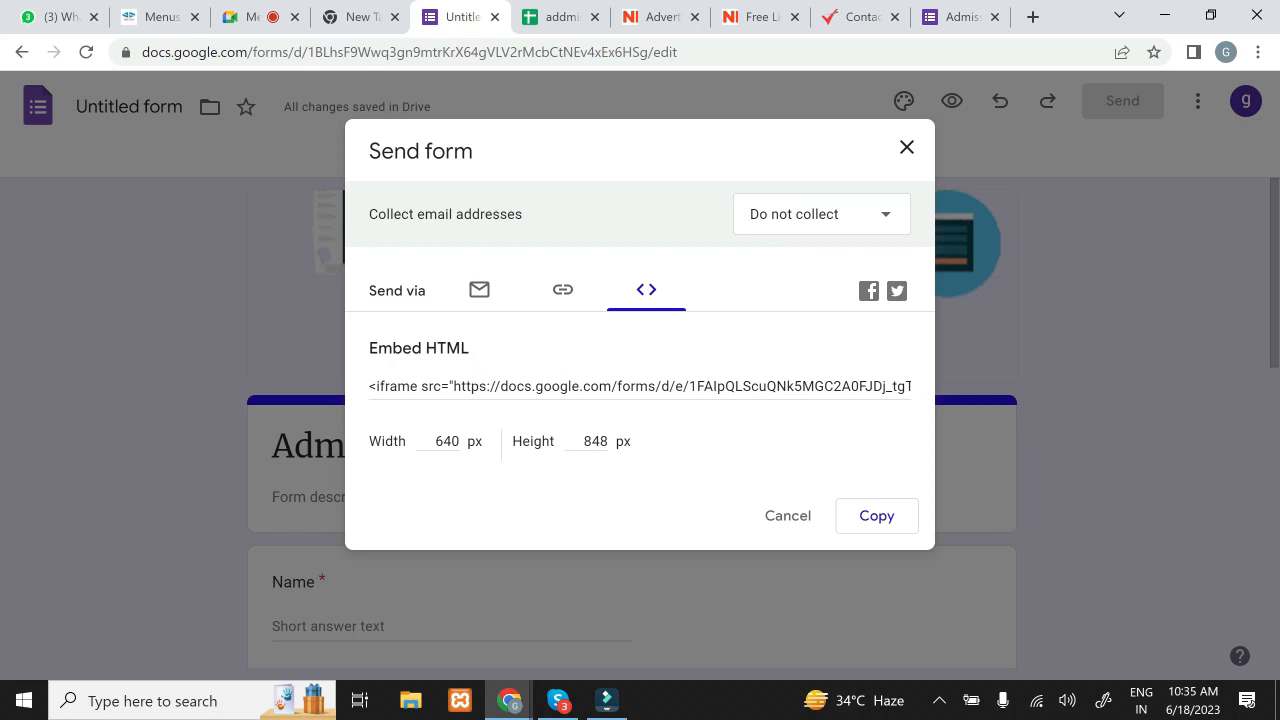
left_click(901, 530)
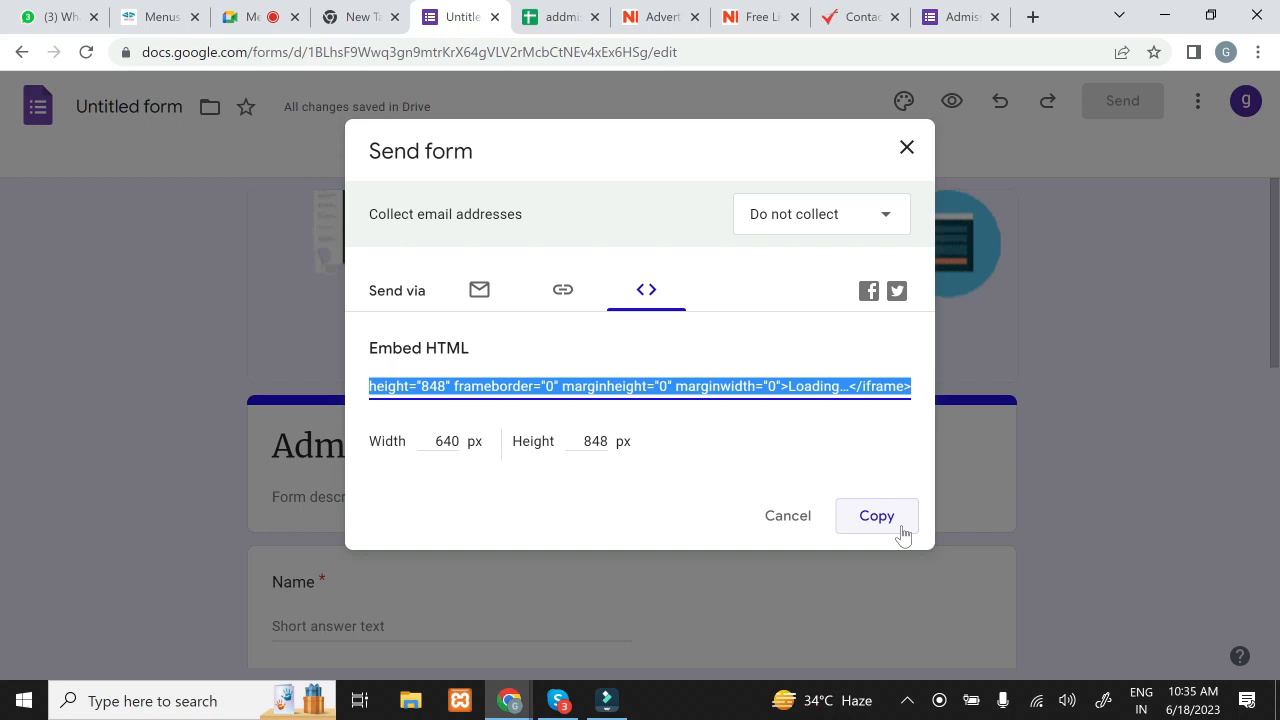
left_click(906, 148)
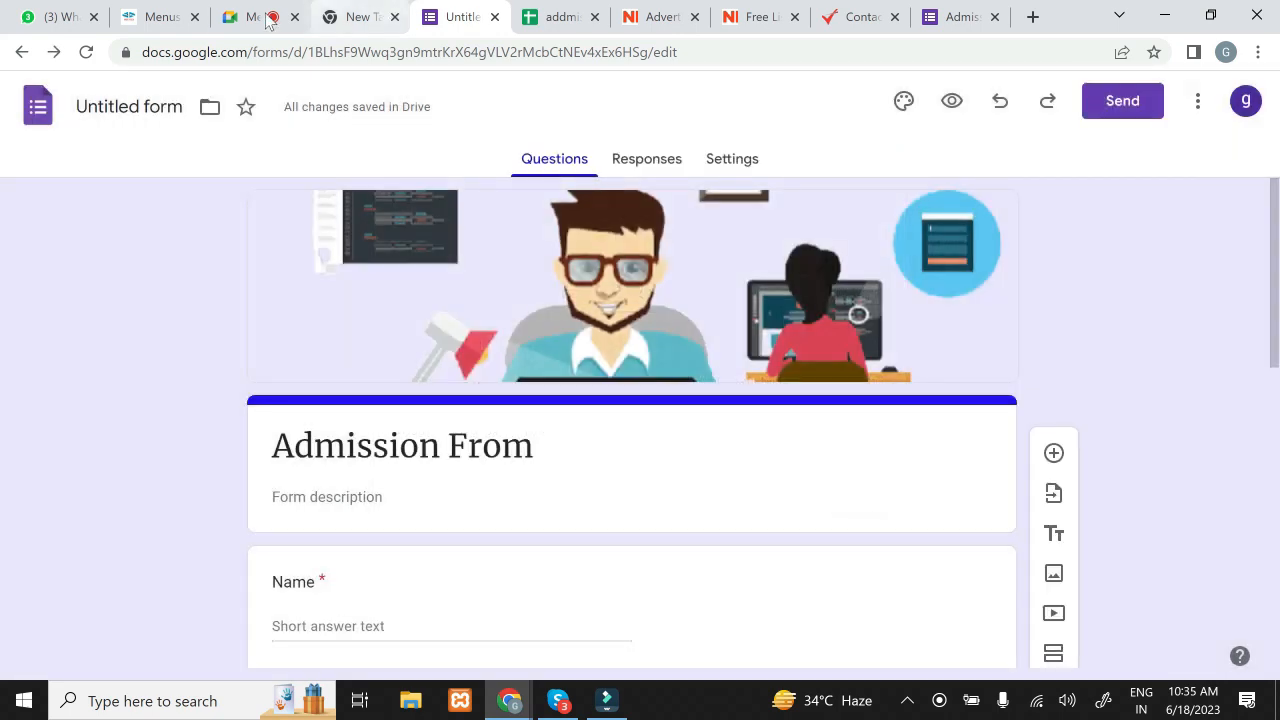
Step: Switch to the WordPress dashboard, leave the menu editor without saving, and open the "digital marketing" page in Elementor
left_click(152, 20)
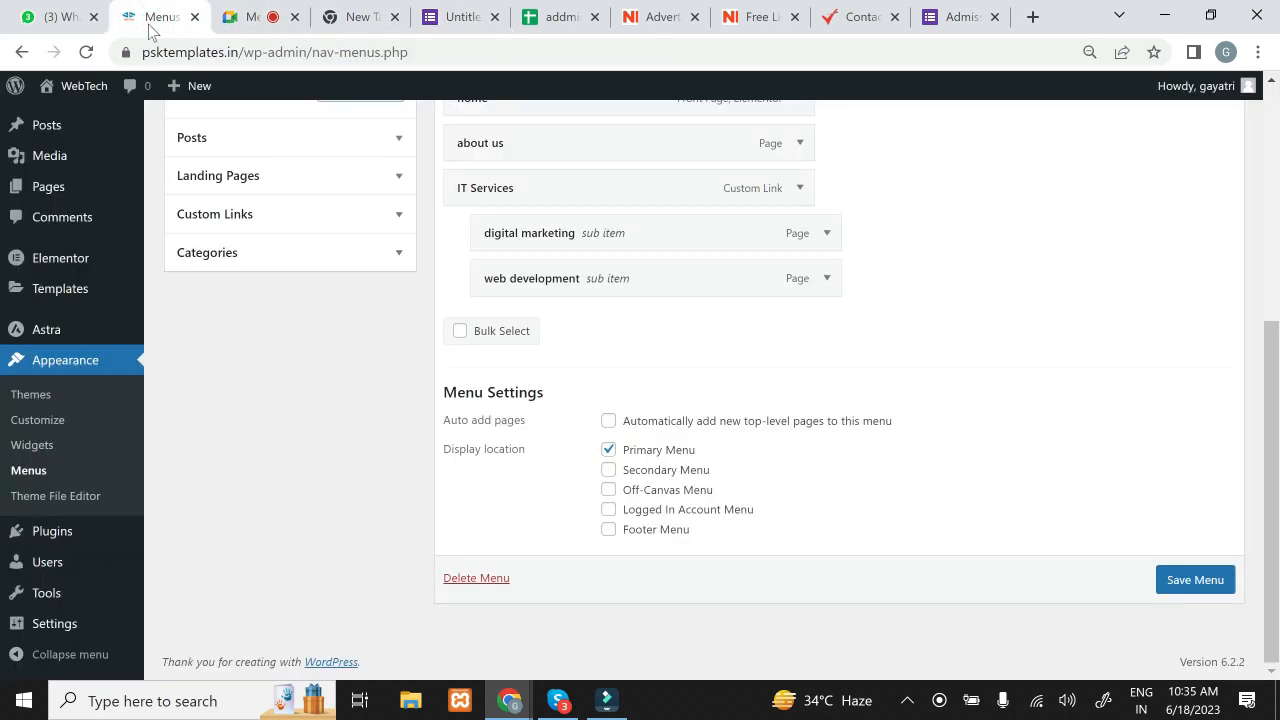
left_click(86, 186)
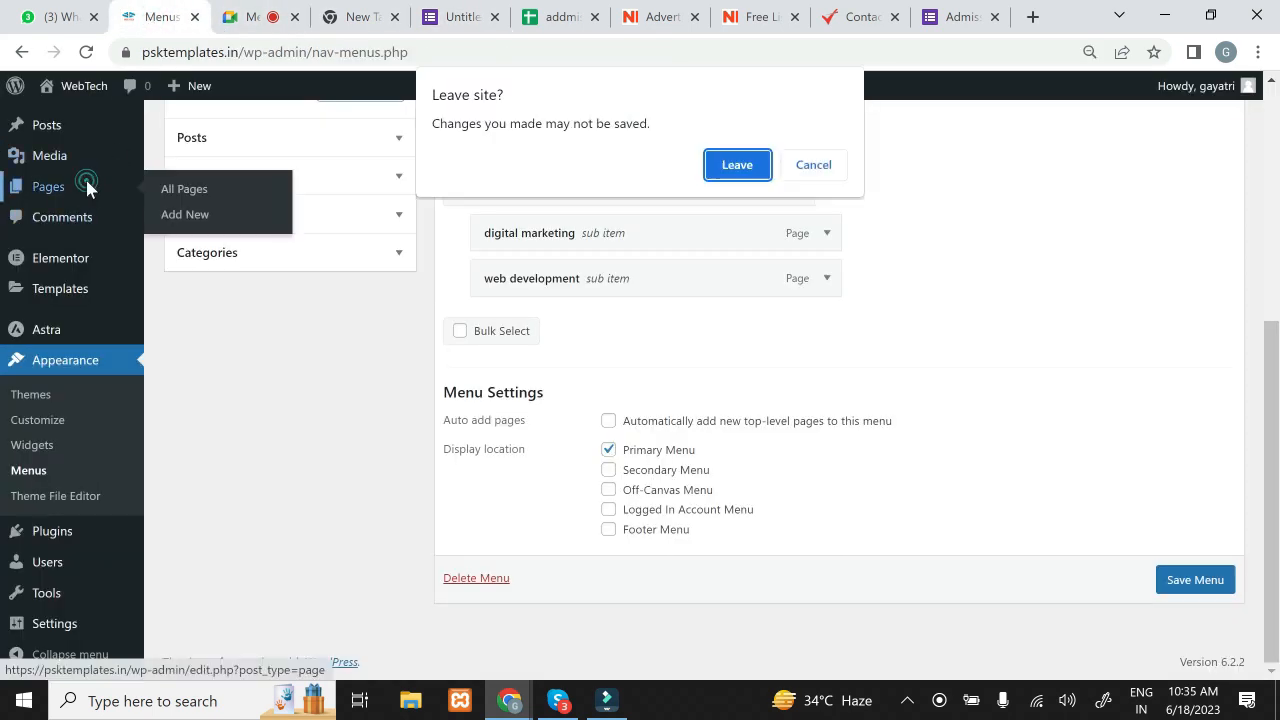
left_click(738, 165)
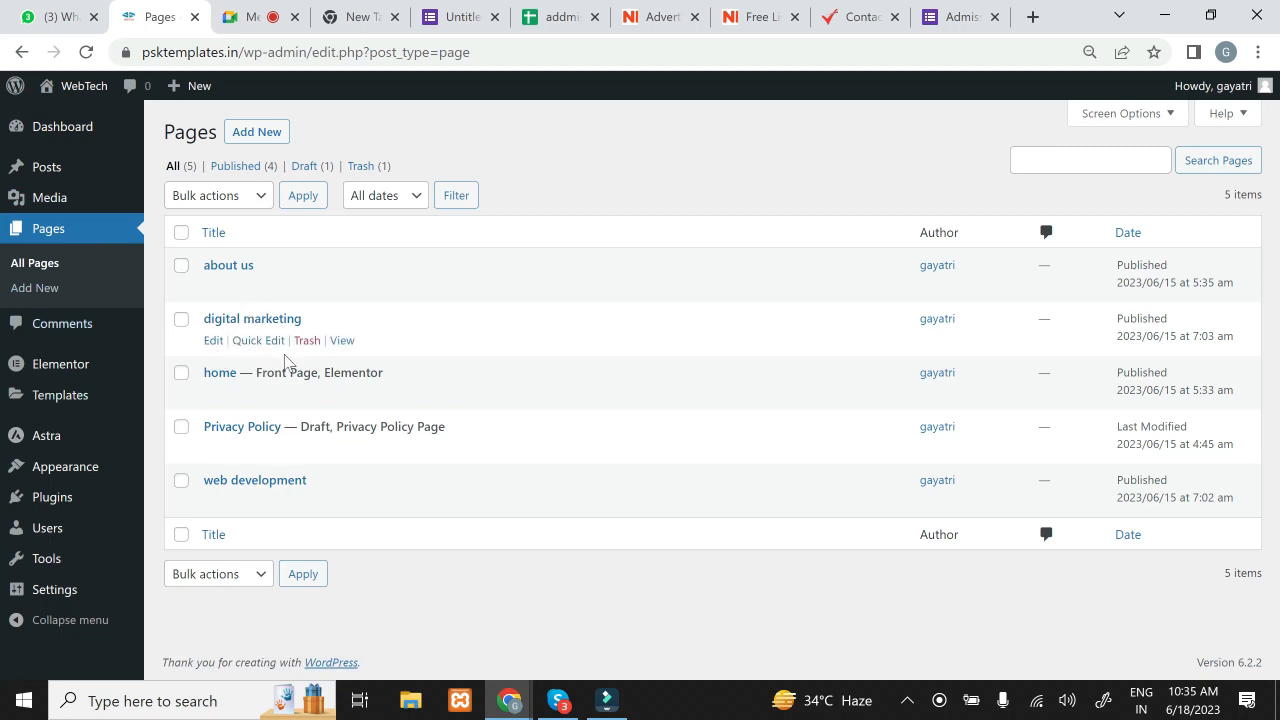
left_click(217, 345)
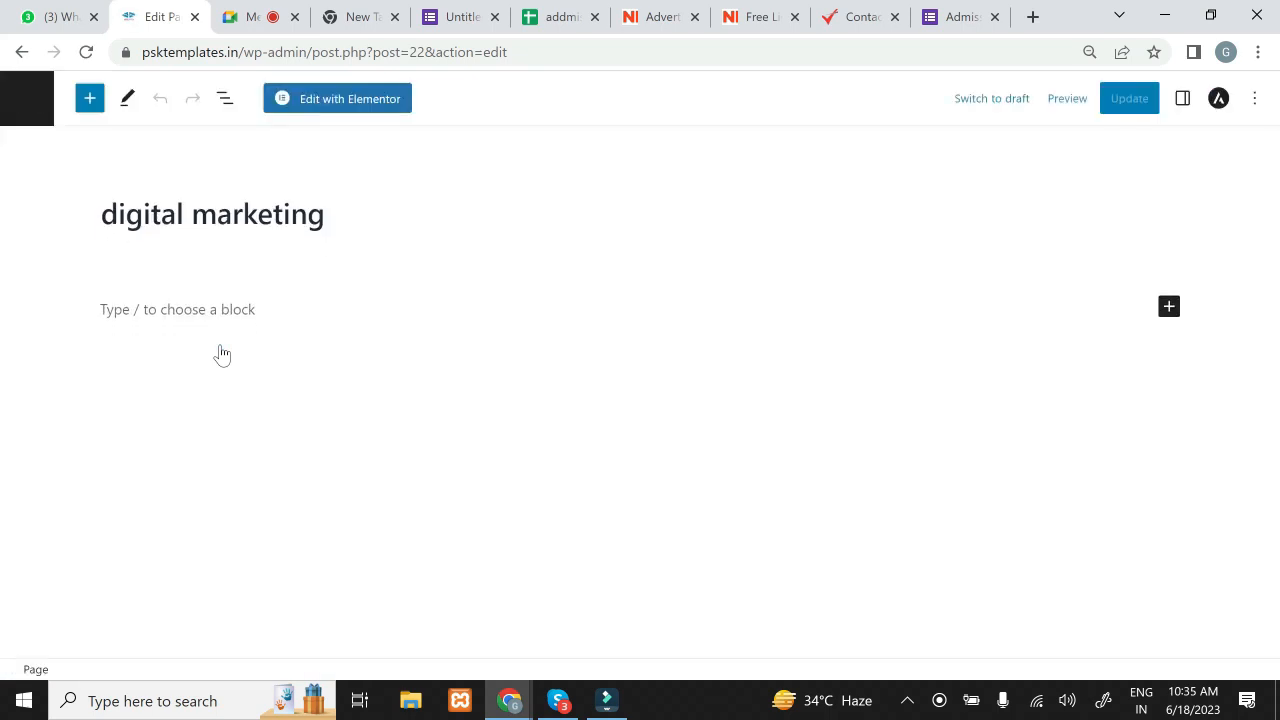
left_click(366, 104)
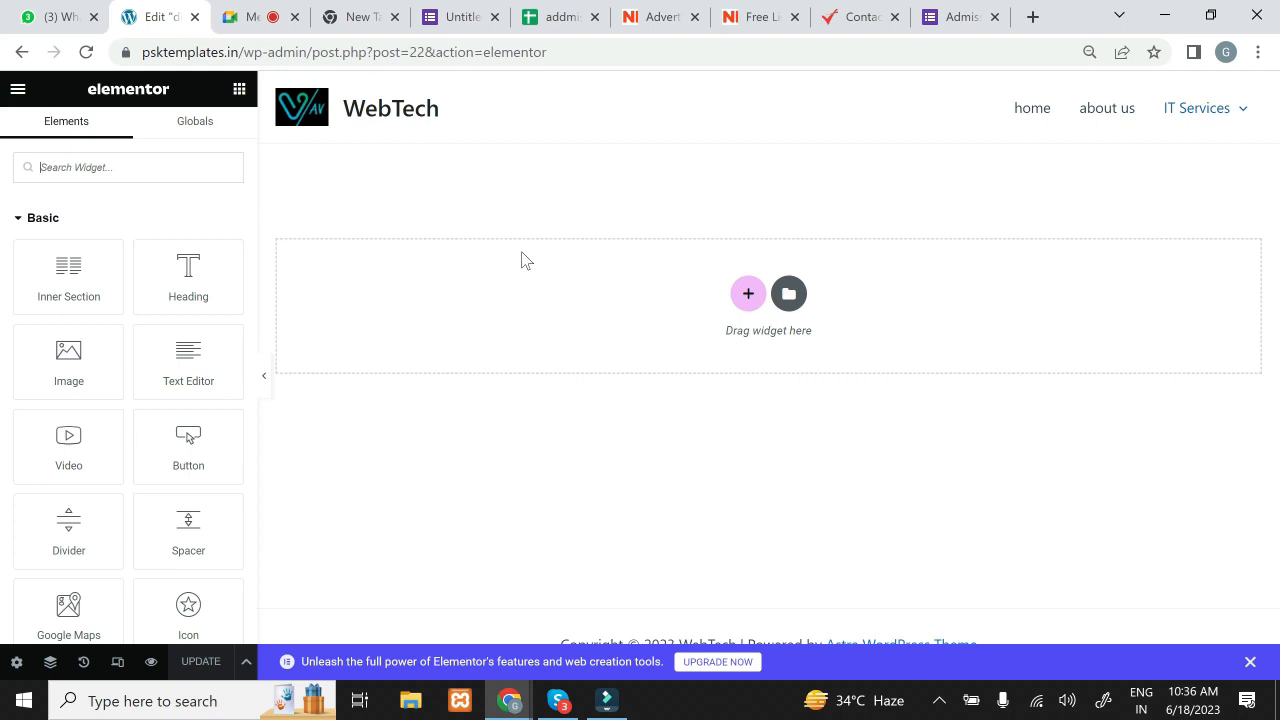
Step: Add a single-column section to the page and place an HTML widget inside it
left_click(748, 294)
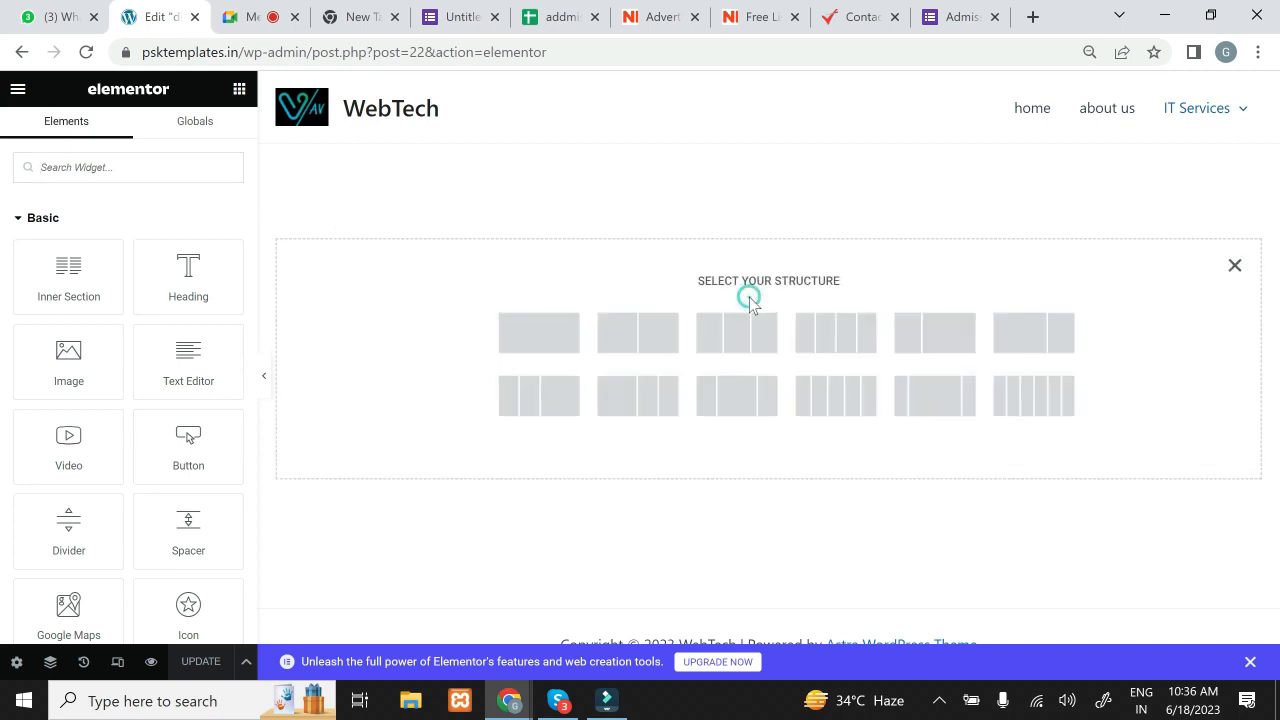
left_click(556, 328)
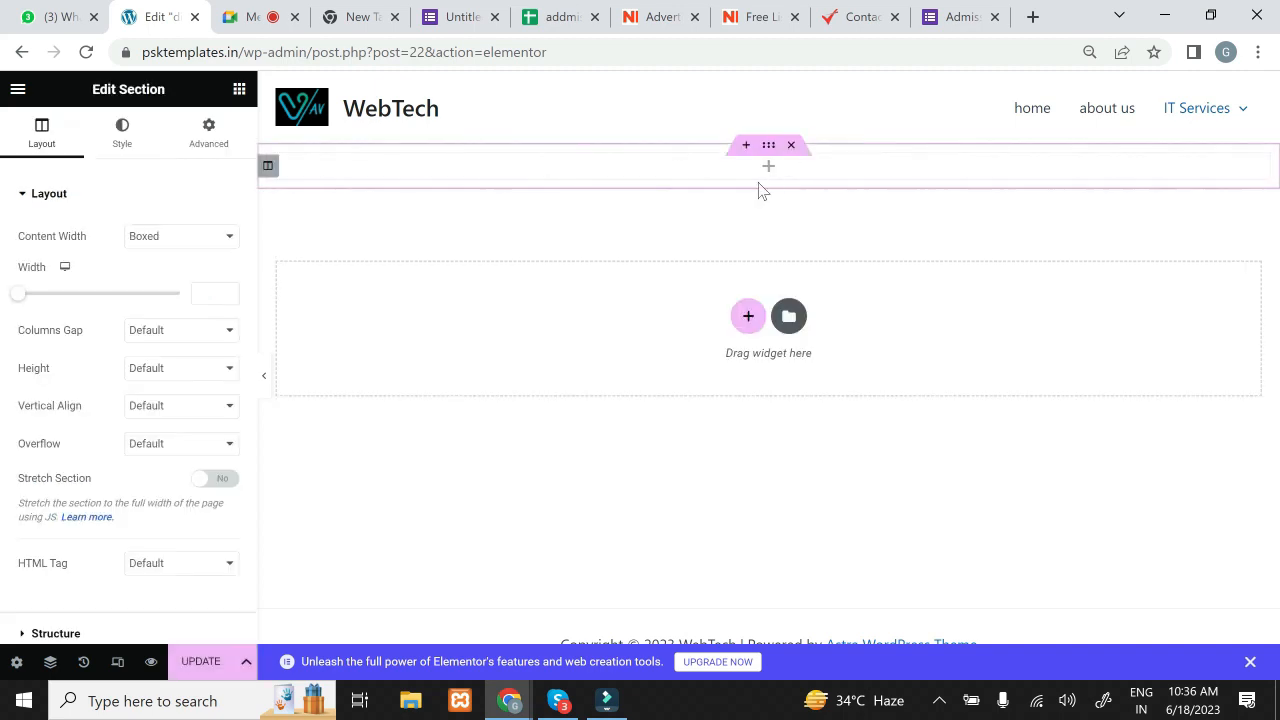
left_click(239, 89)
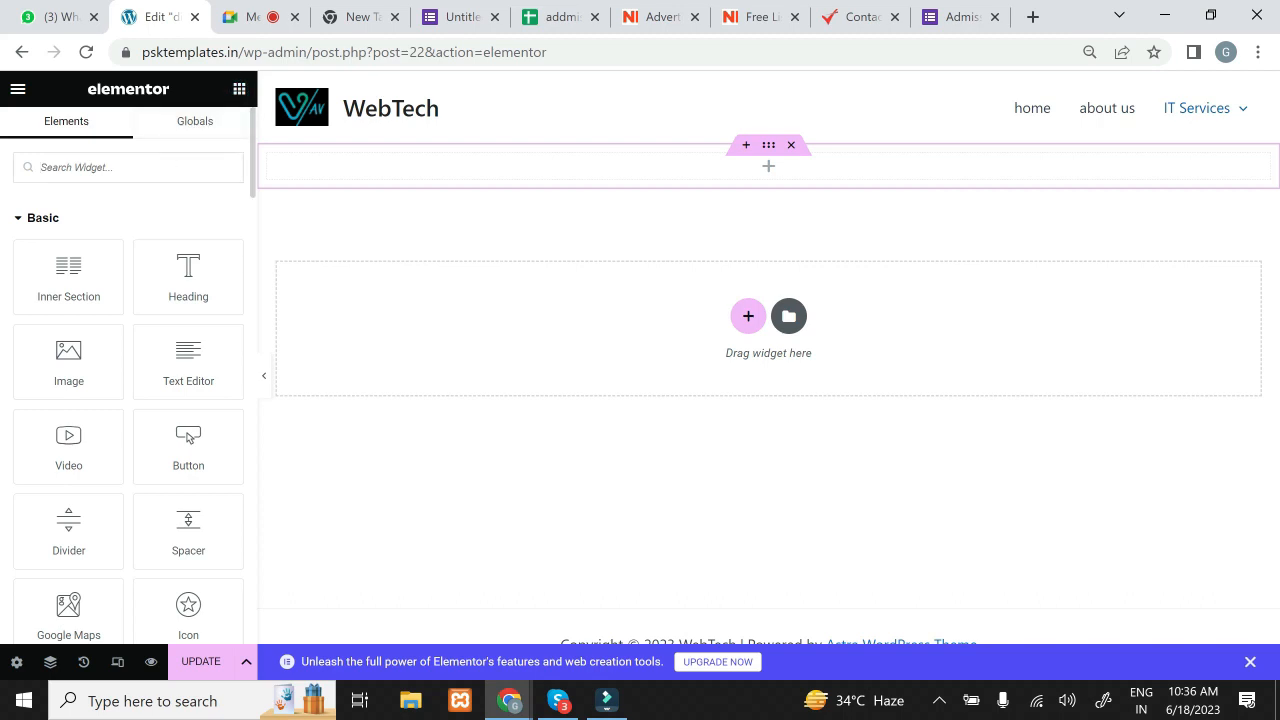
type("html")
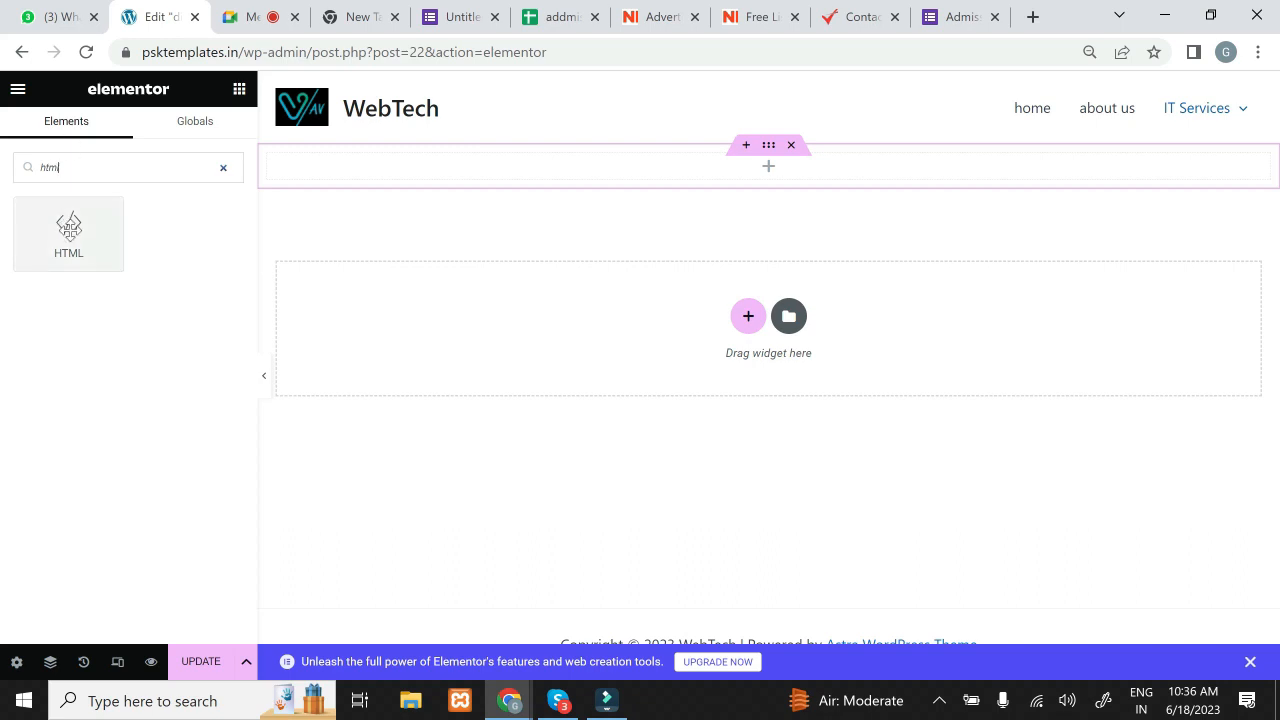
left_click_drag(68, 228, 728, 175)
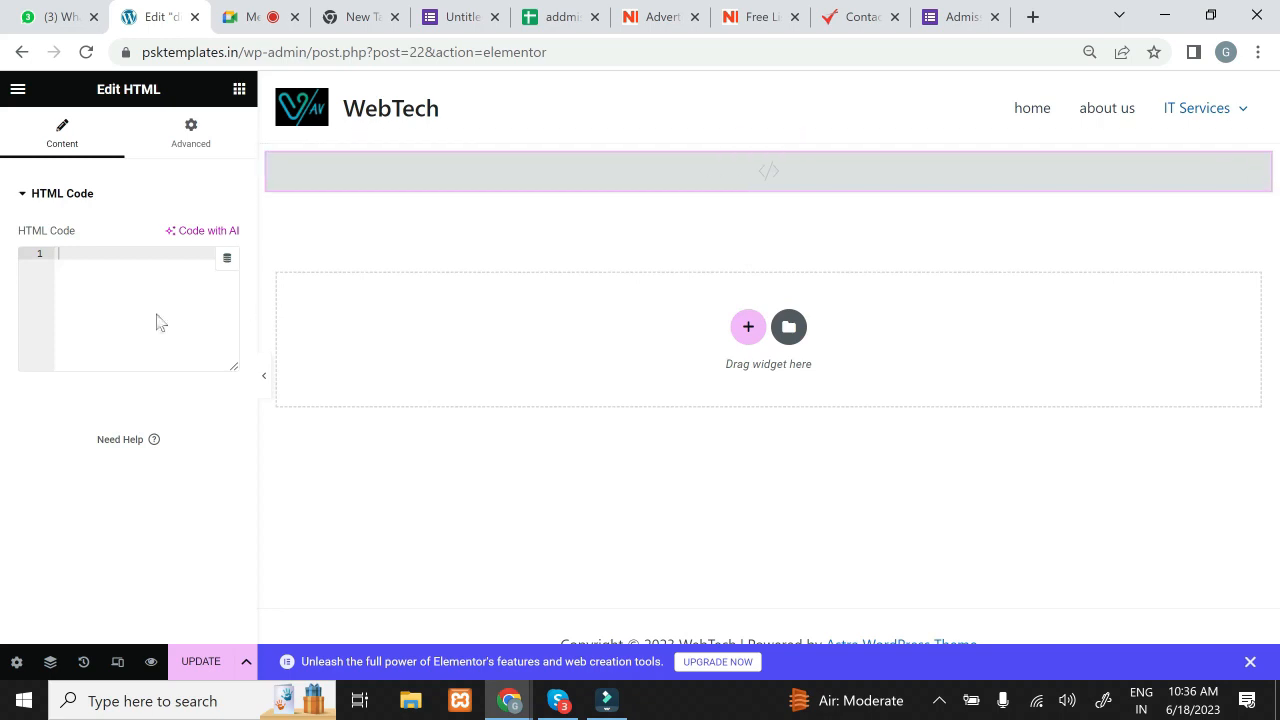
Step: Paste the form's embed iframe code into the HTML widget, update the page, and return to the widget list
left_click(107, 284)
type("<iframe src=\"https://docs.google.com/forms/d/e/1FAIpQLScuQNk5MGC2A0FJDj_tgT_QTPeVAcI5rr1uxTLV8NgTsNktg/viewform?embedded=true\" width=\"640\" height=\"848\" frameborder=\"0\" marginheight=\"0\" marginwidth=\"0\">Loading…</iframe>")
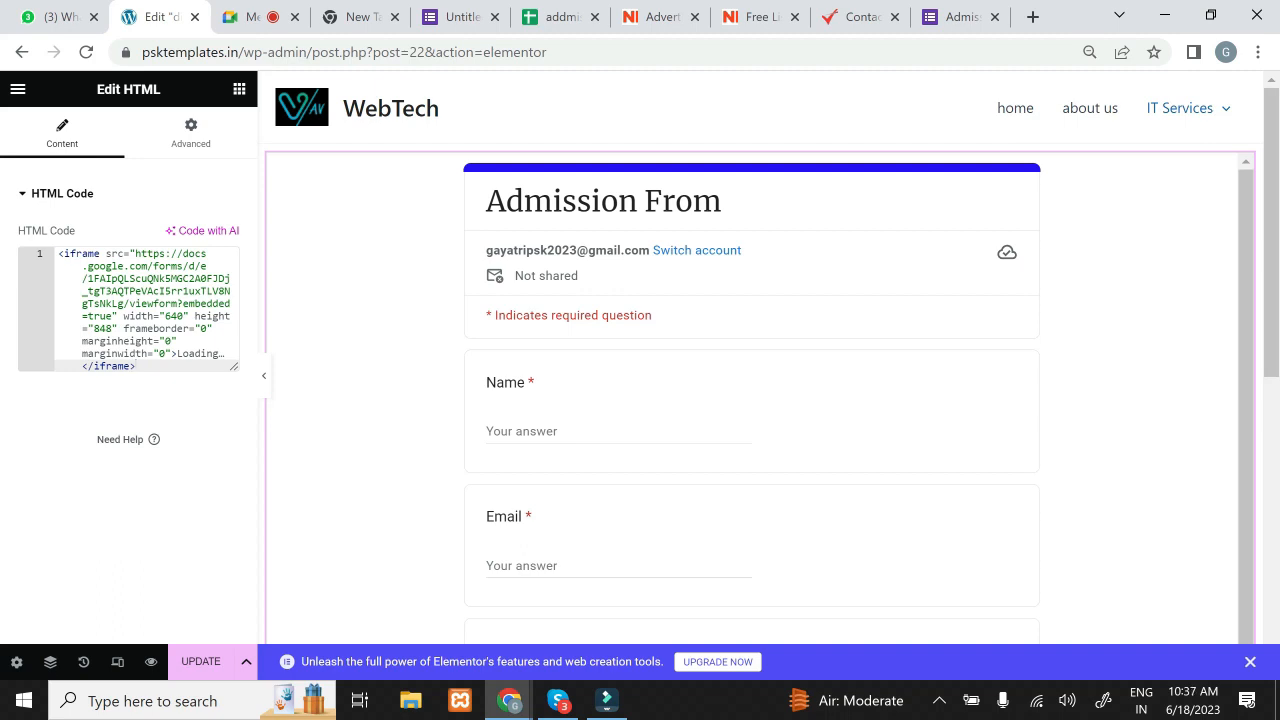
left_click(196, 664)
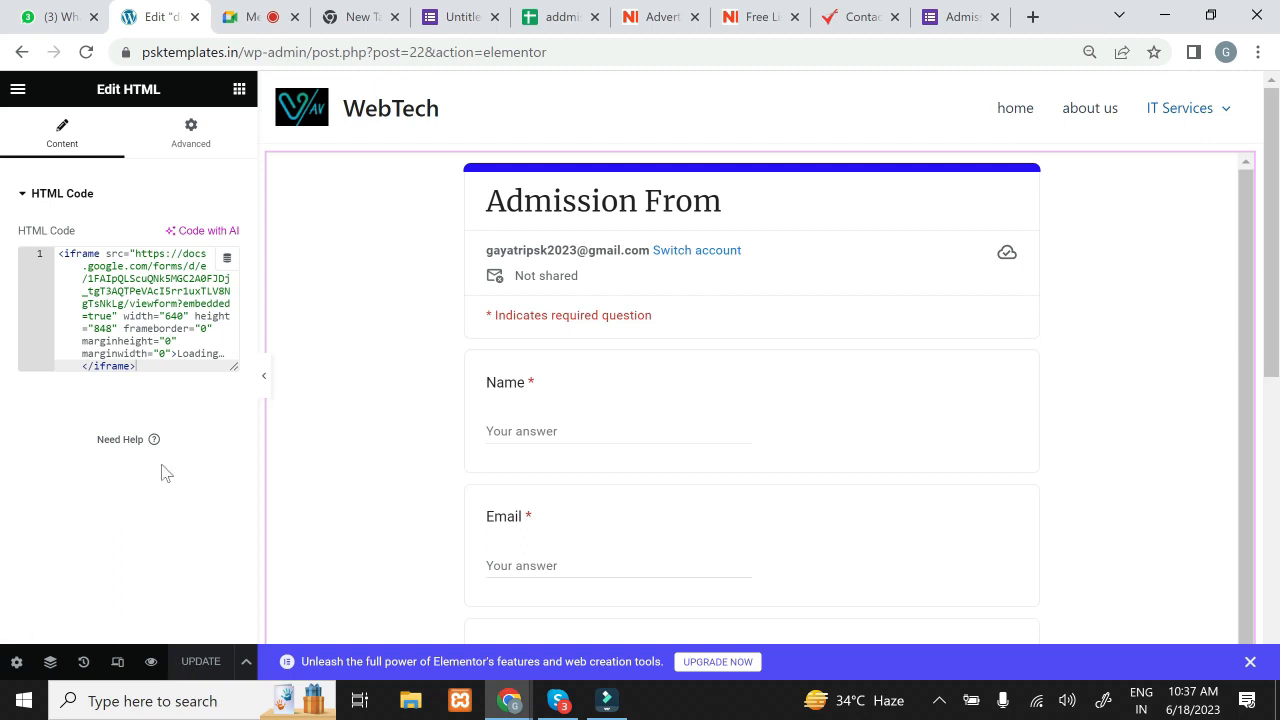
left_click(239, 88)
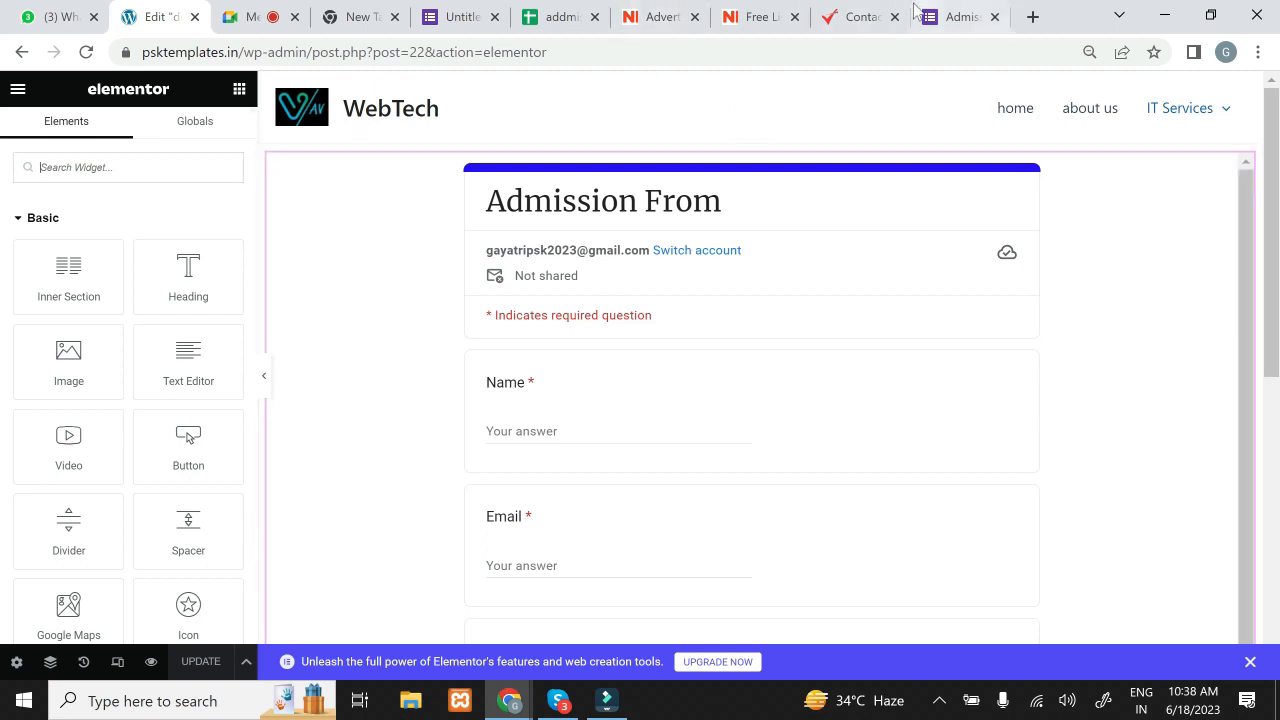
Step: Open the live site psktemplates.in in a new browser tab and view its digital marketing page under IT Services
left_click_drag(246, 52, 125, 60)
key("ctrl+c")
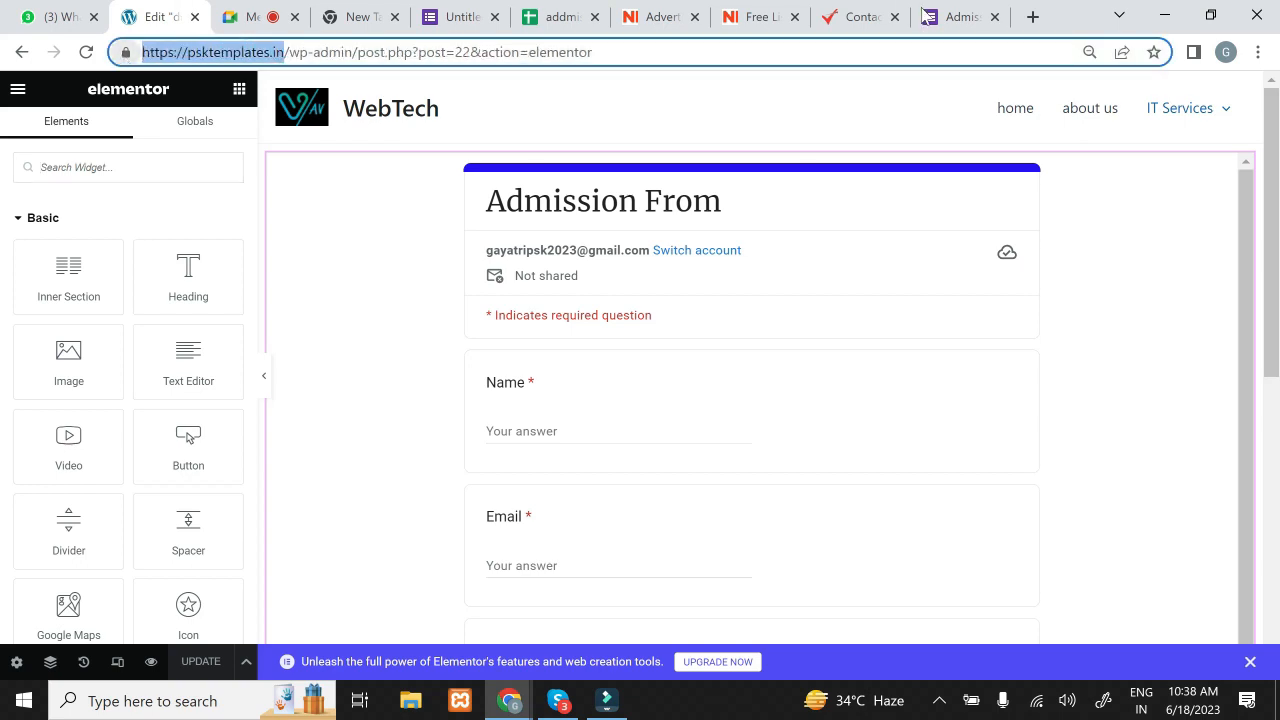
left_click(1032, 17)
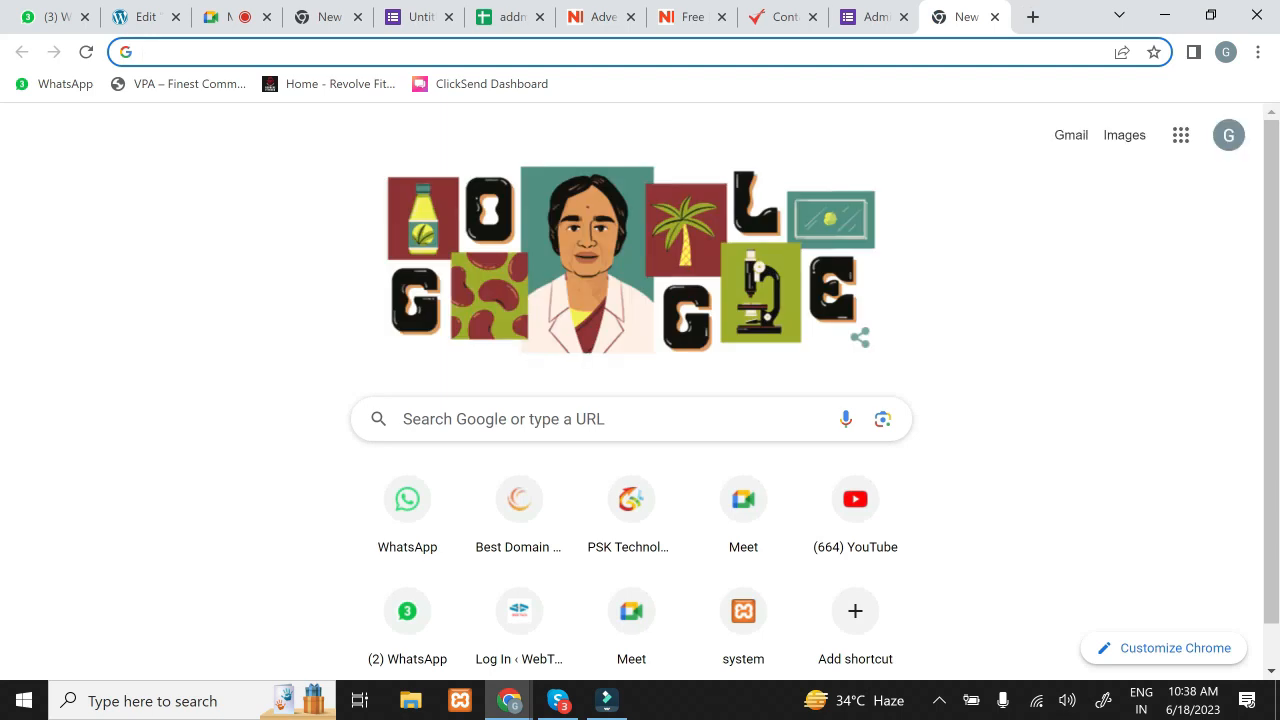
key("ctrl+v")
key("Return")
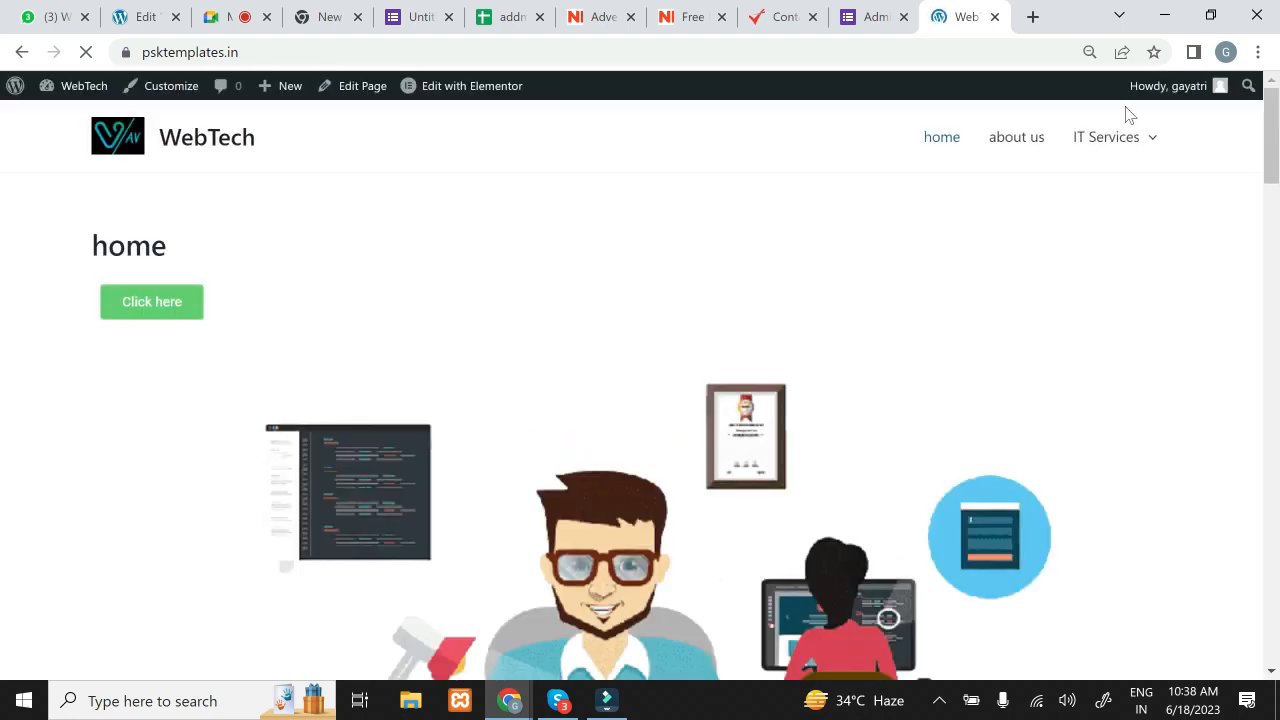
mouse_move(1137, 155)
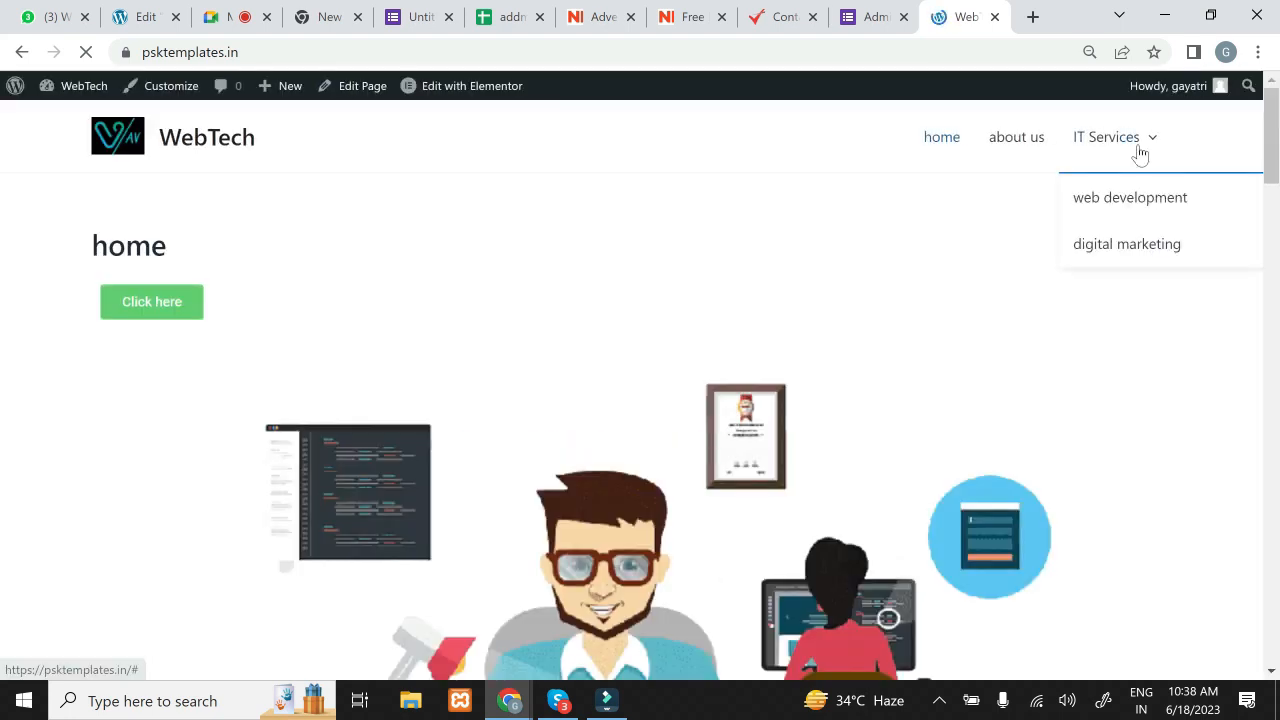
left_click(1123, 246)
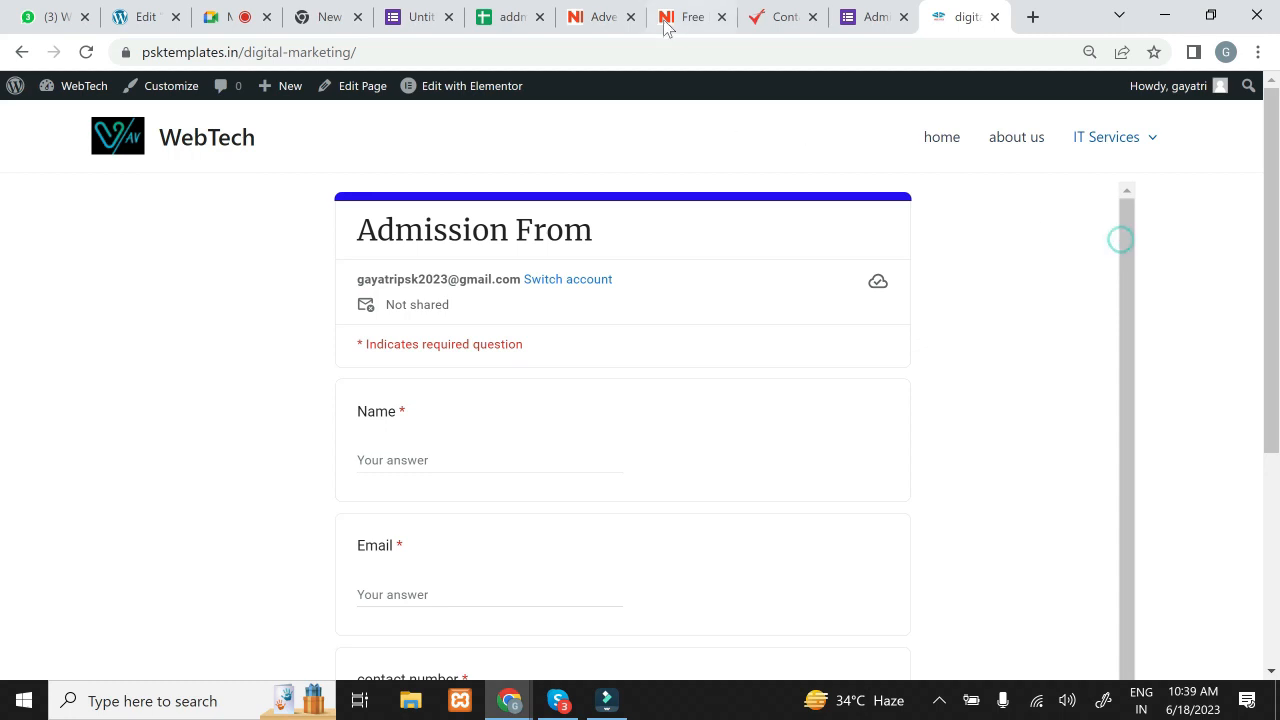
Step: Copy the digital marketing page's URL and send it to the Jd Wordpress internship 2023 group in Skype
left_click(655, 54)
left_click(655, 54)
key("ctrl+c")
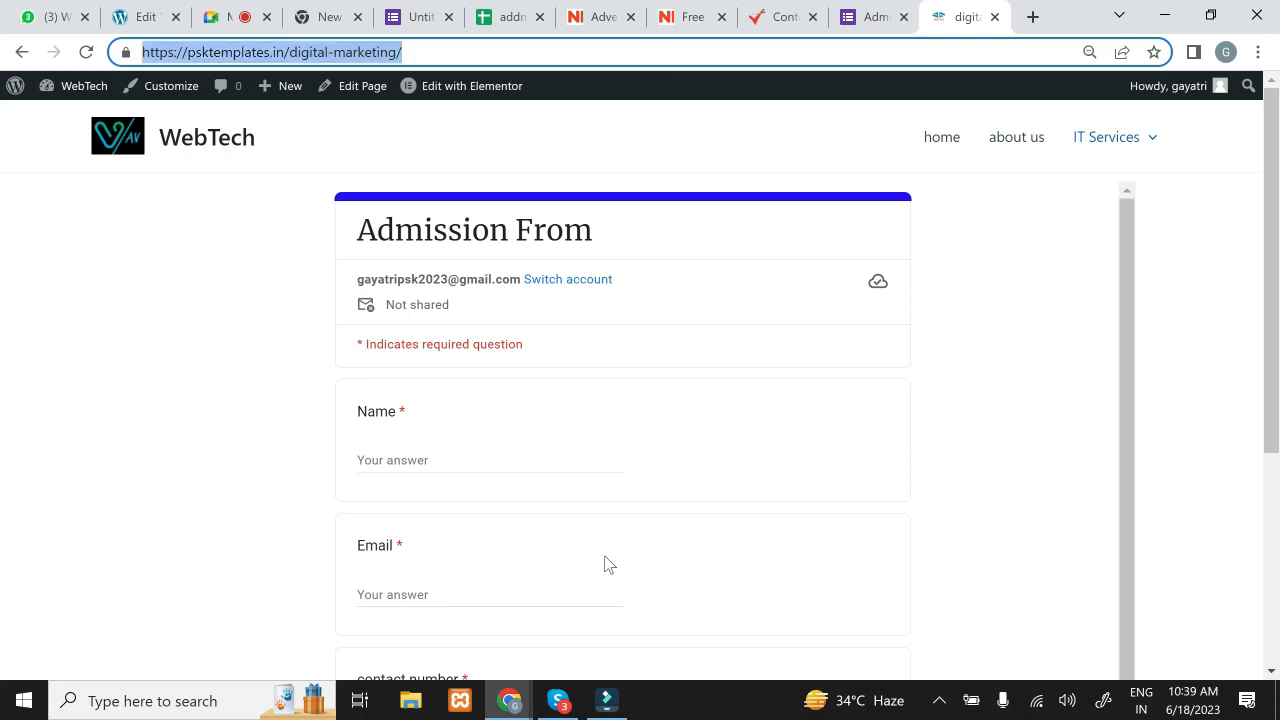
mouse_move(607, 705)
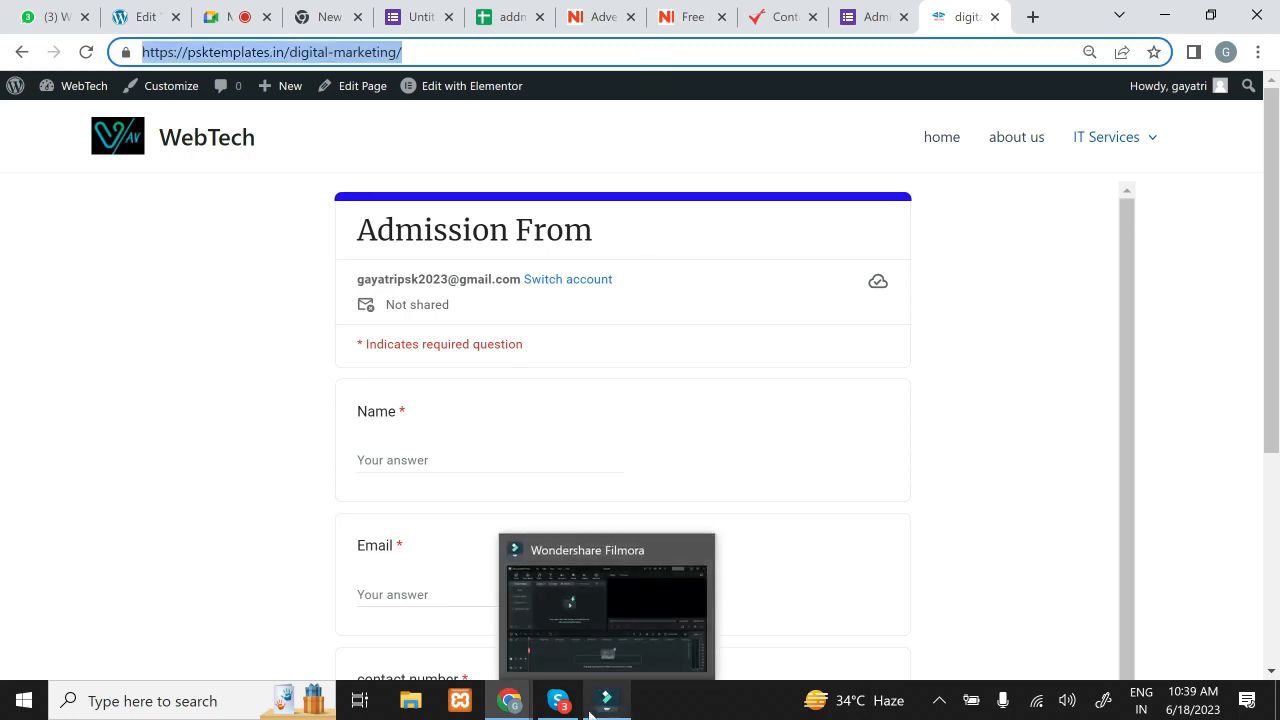
left_click(558, 700)
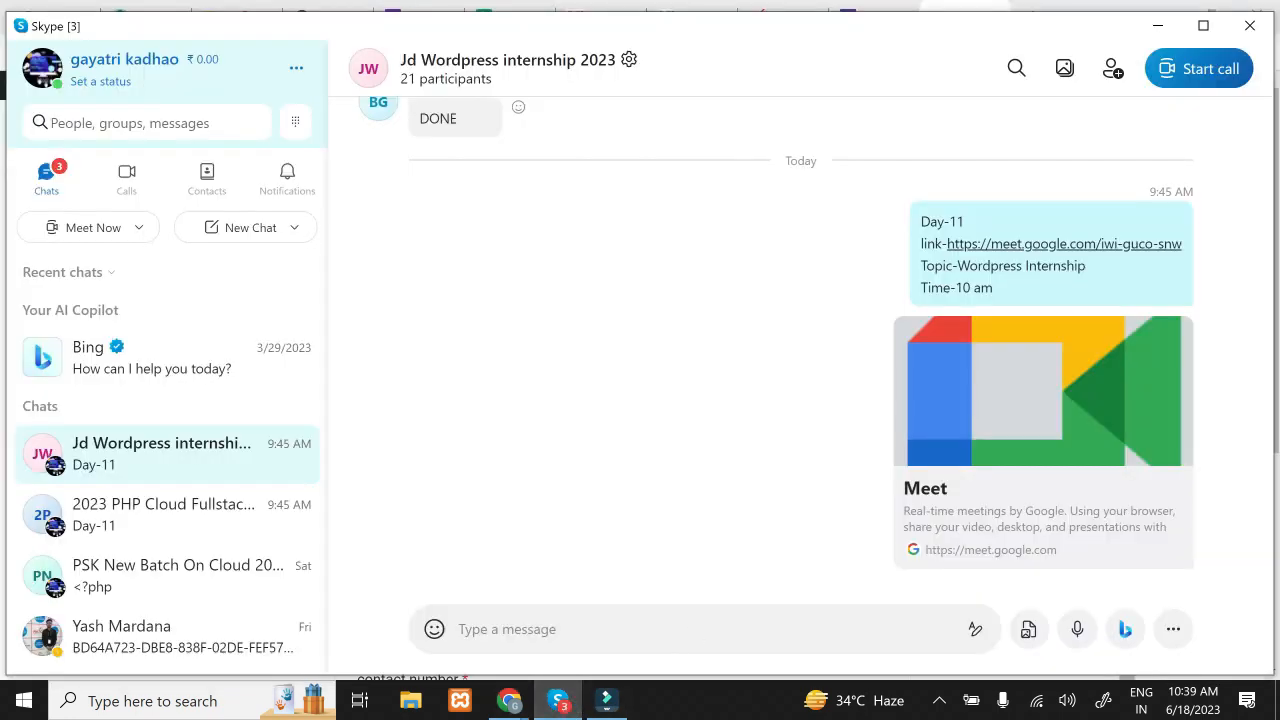
left_click(697, 625)
key("ctrl+v")
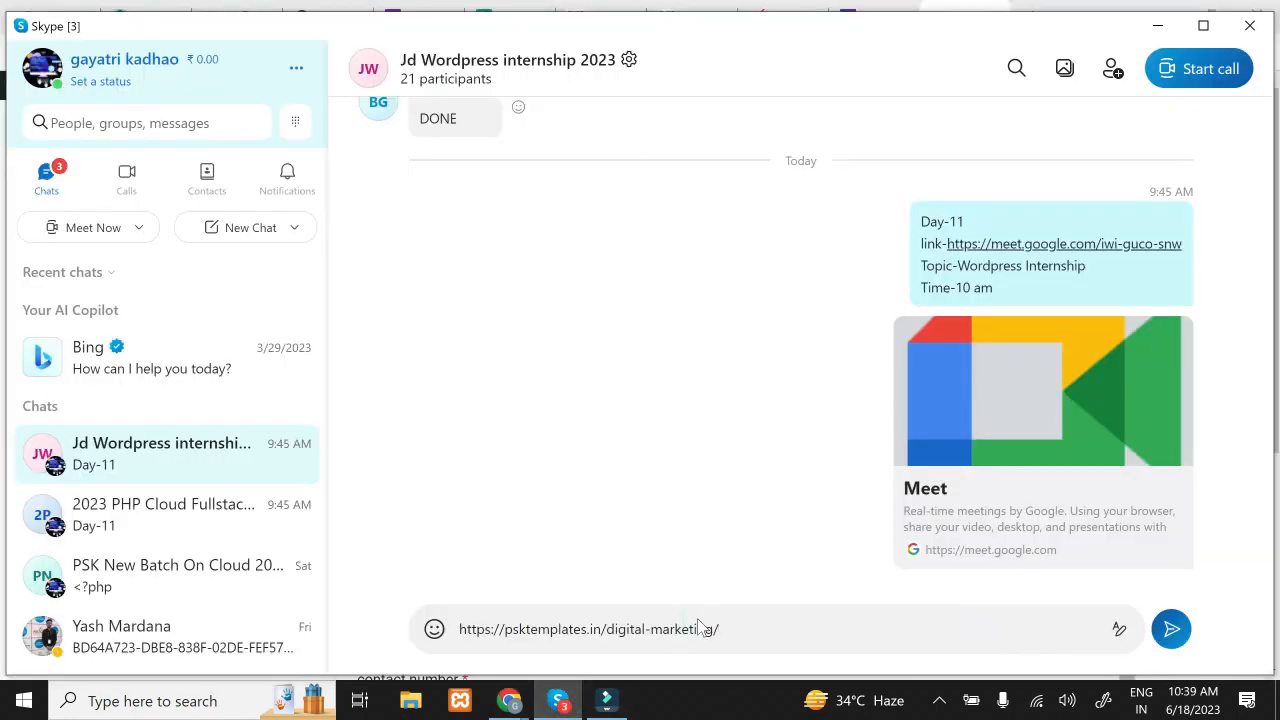
key("Return")
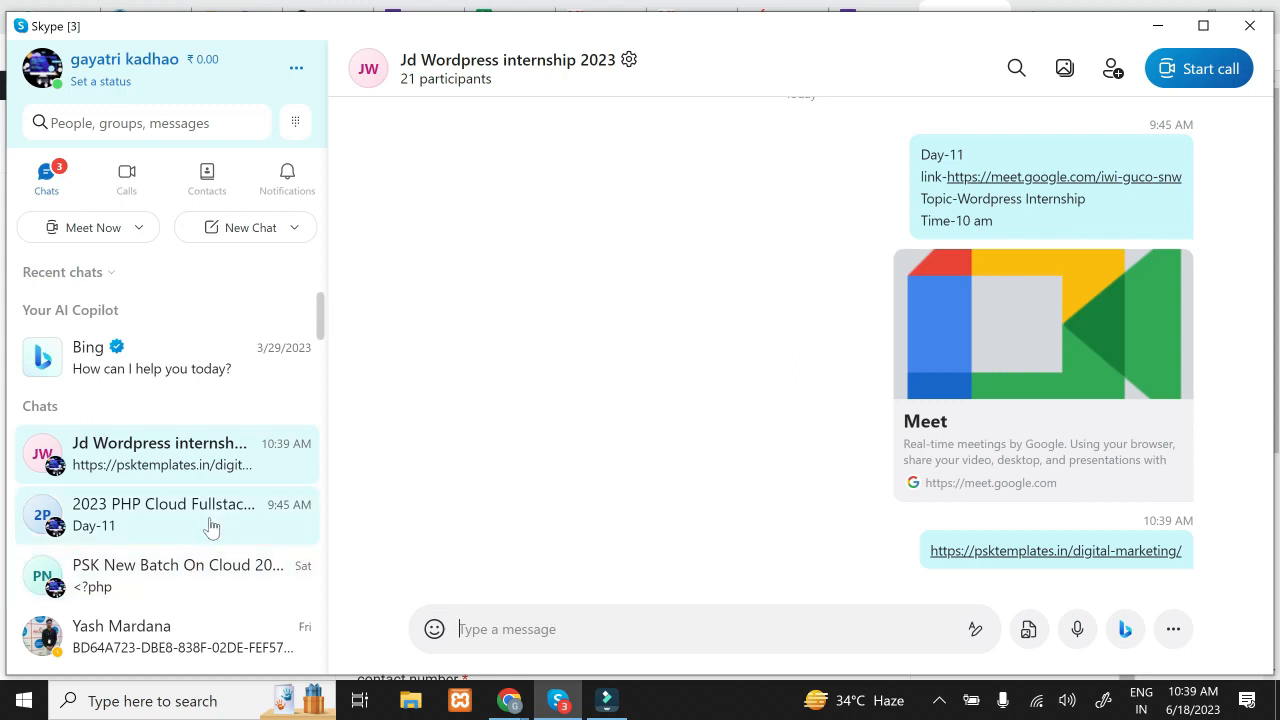
Step: Send the same page link to the 2023 PHP Cloud Fullstack Devlp group and switch back to the Chrome window
left_click(211, 522)
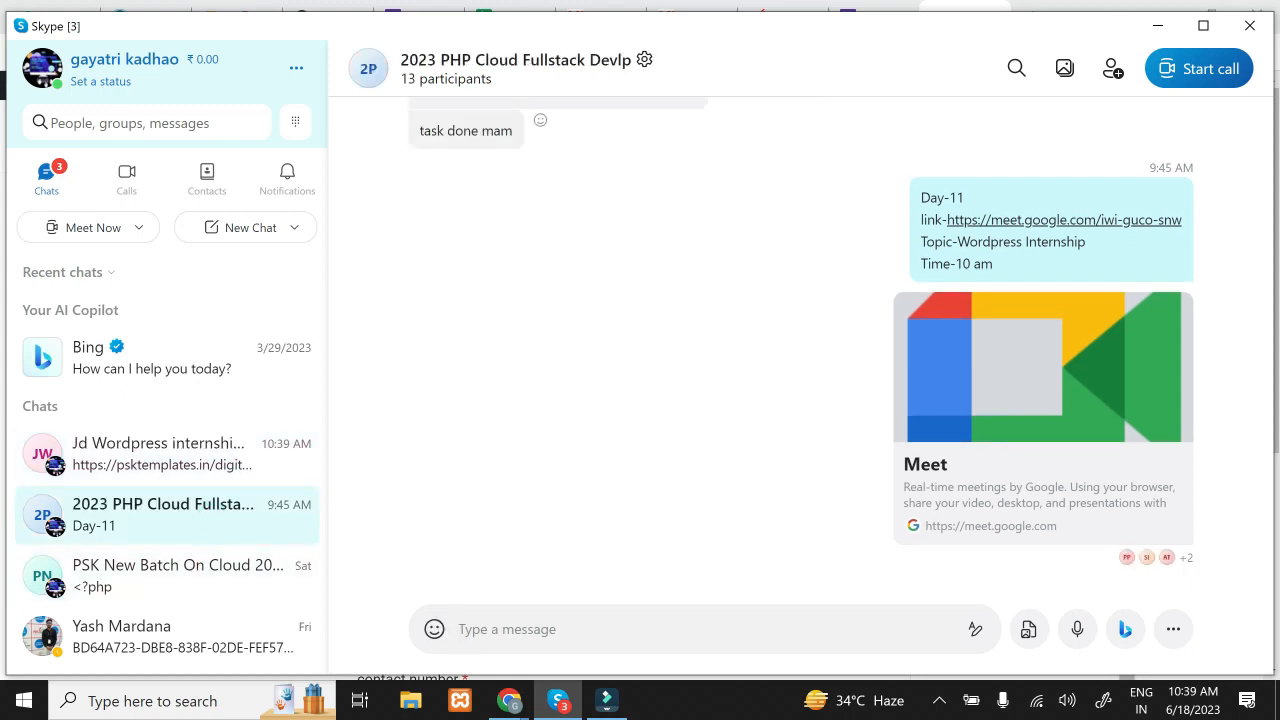
left_click(462, 608)
key("ctrl+v")
key("Return")
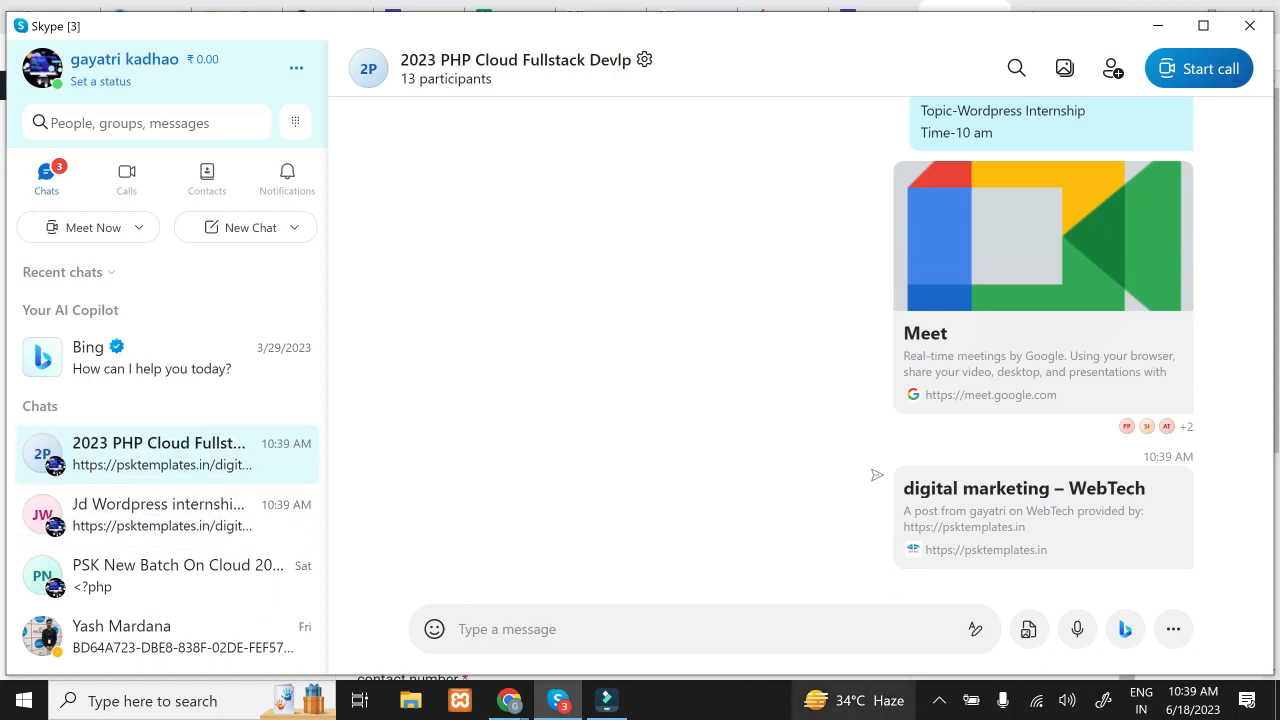
mouse_move(524, 708)
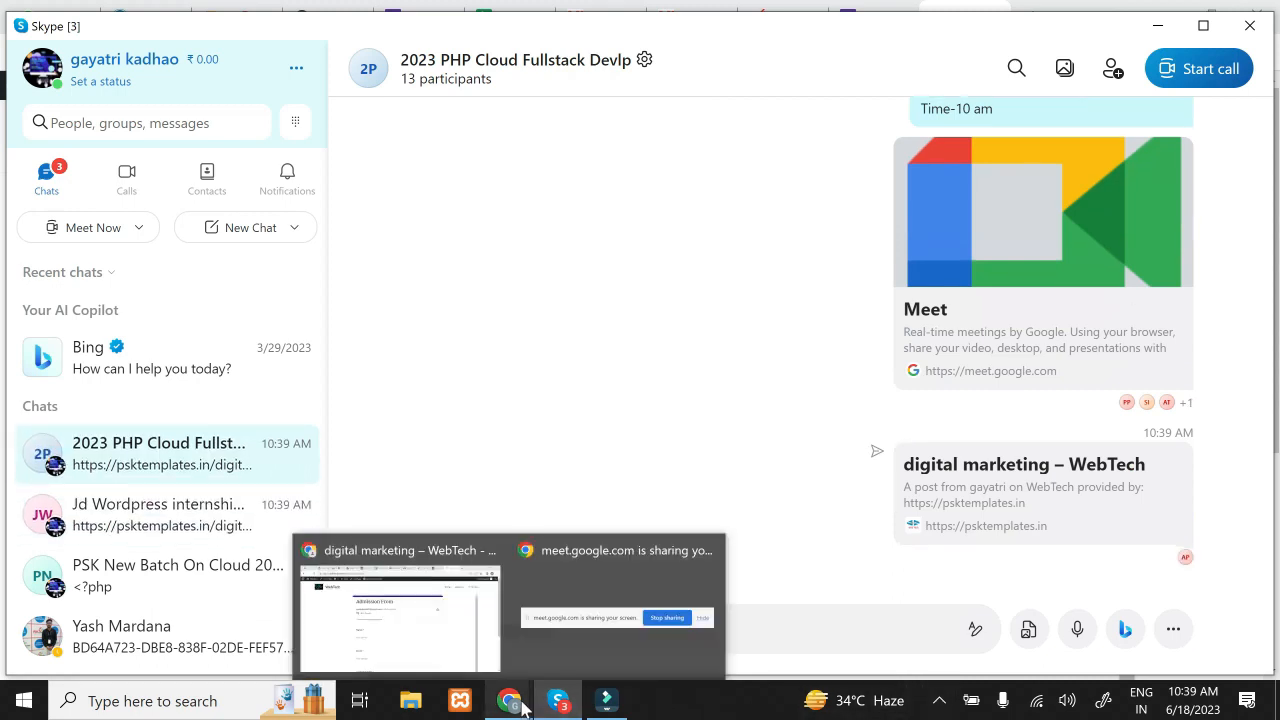
left_click(474, 640)
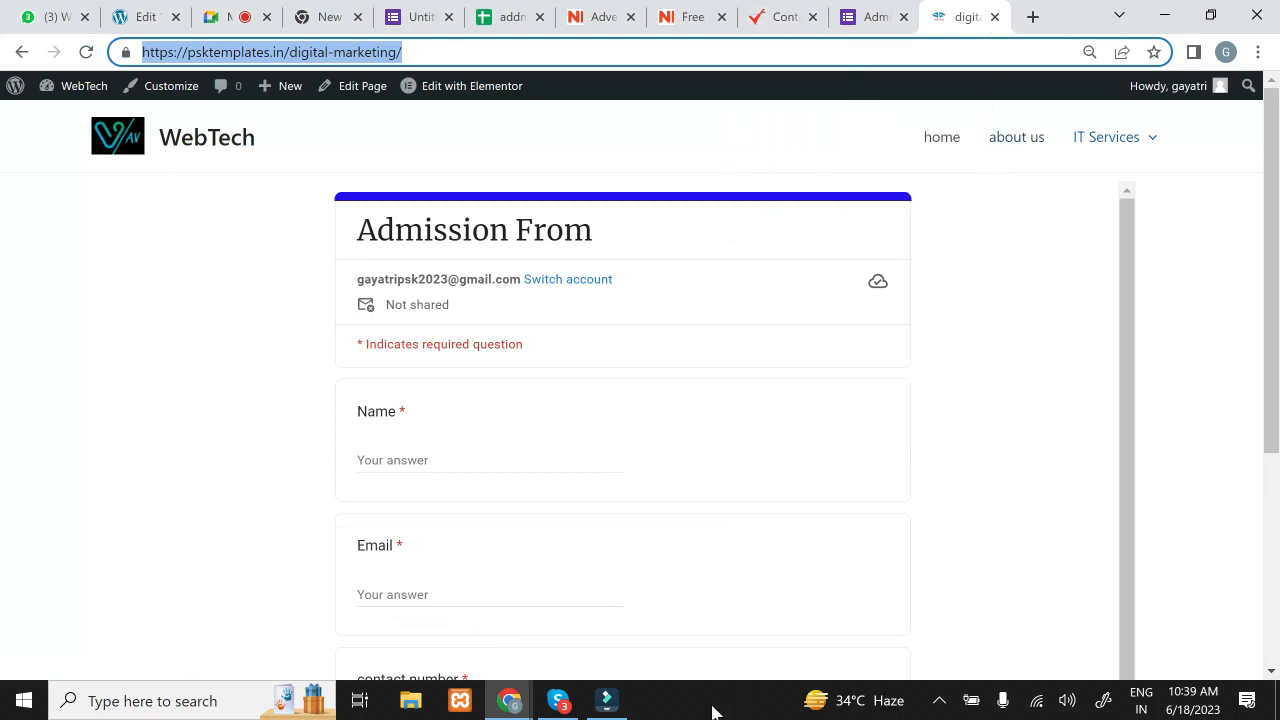
left_click(940, 700)
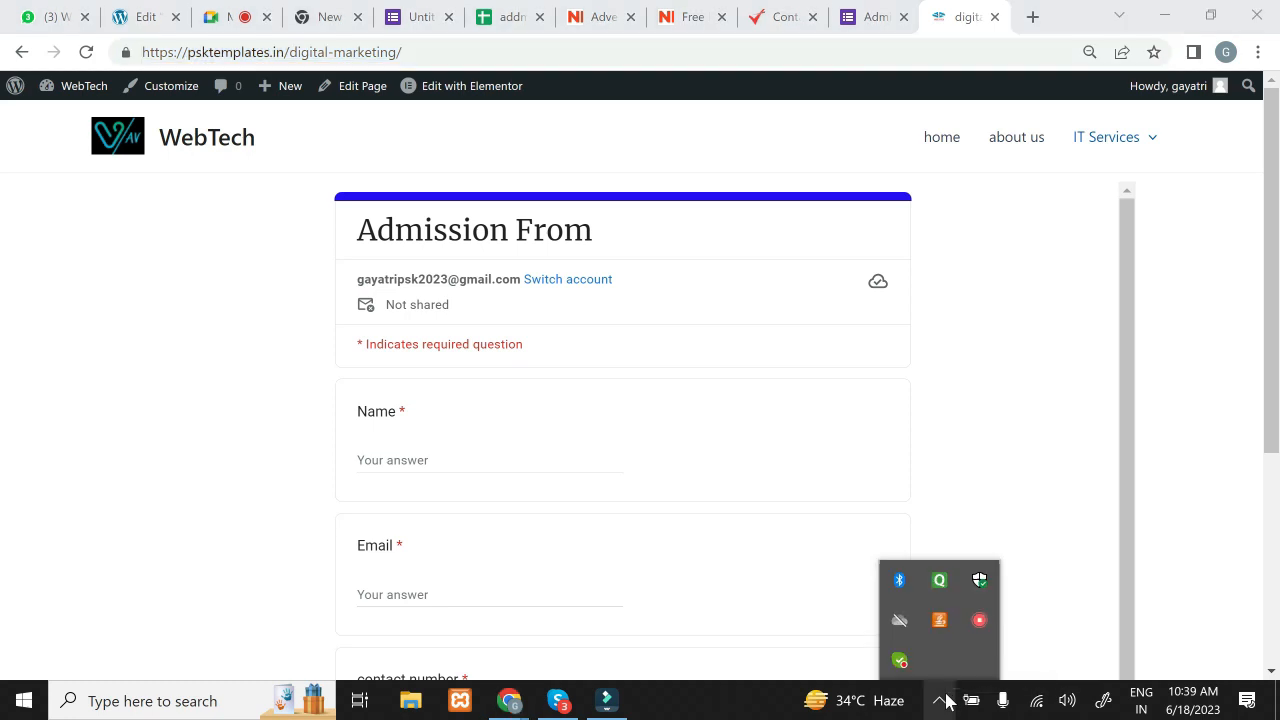
right_click(980, 632)
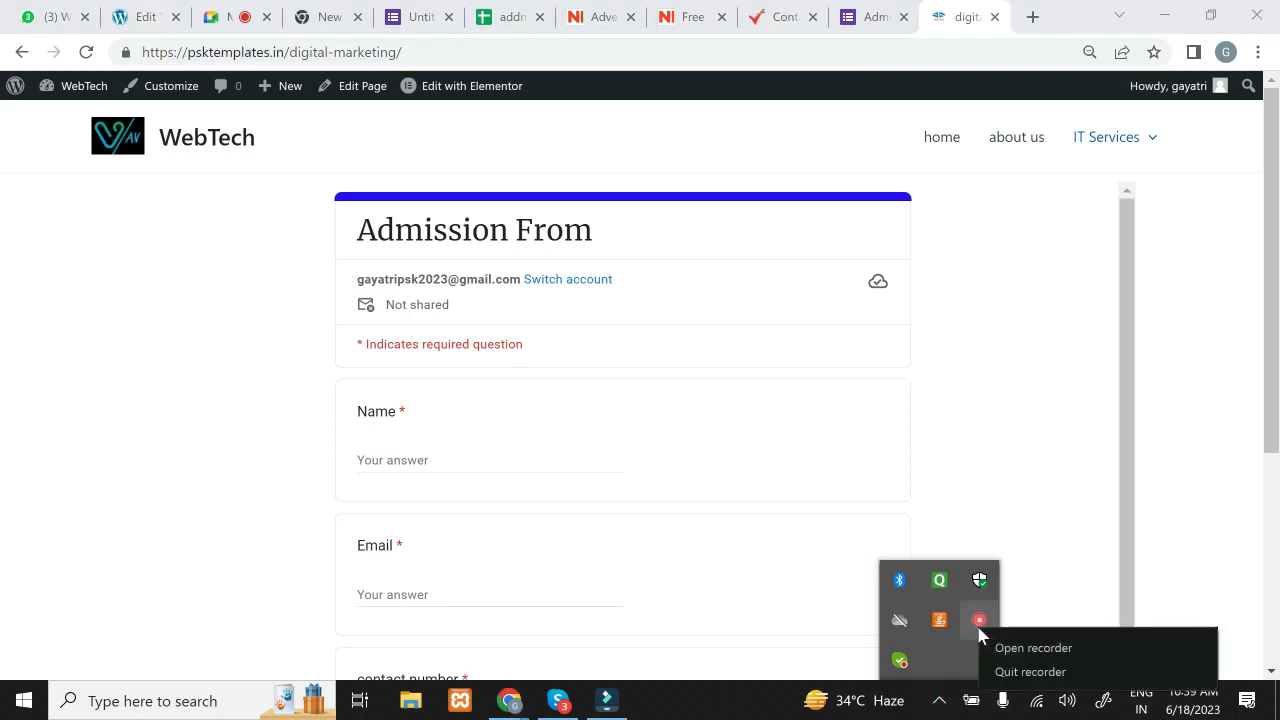
left_click(997, 646)
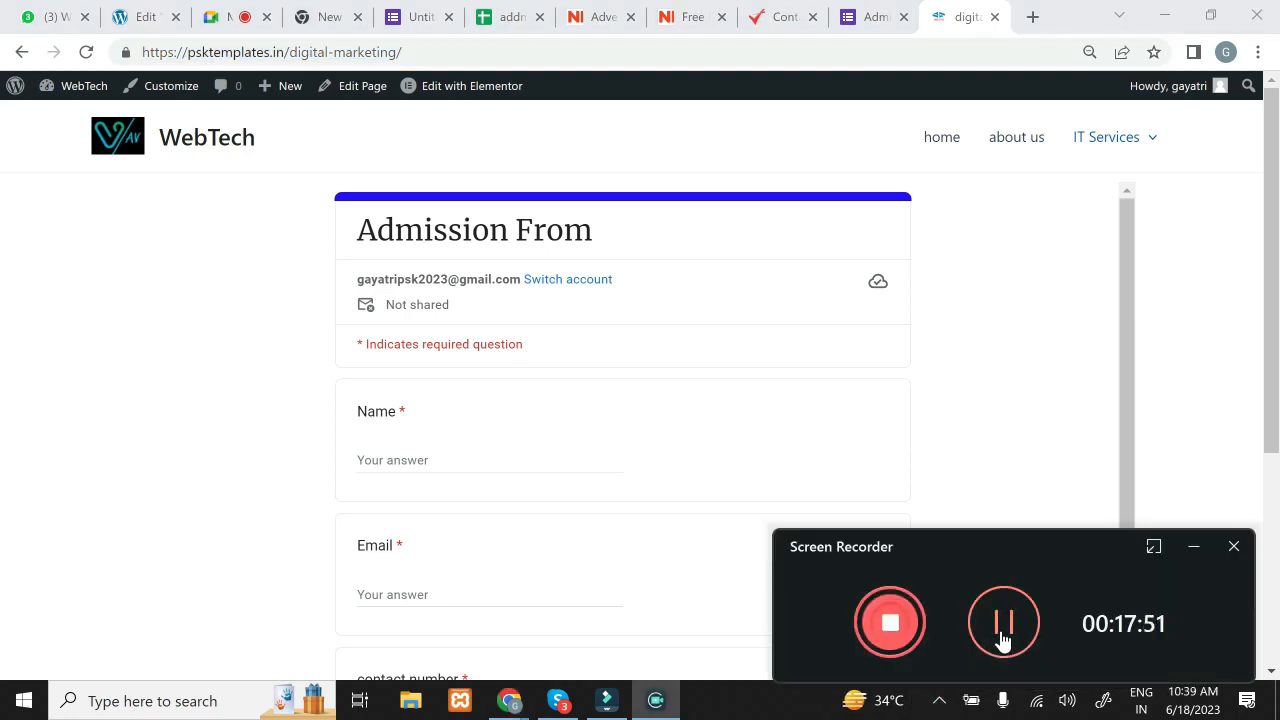
left_click(1002, 630)
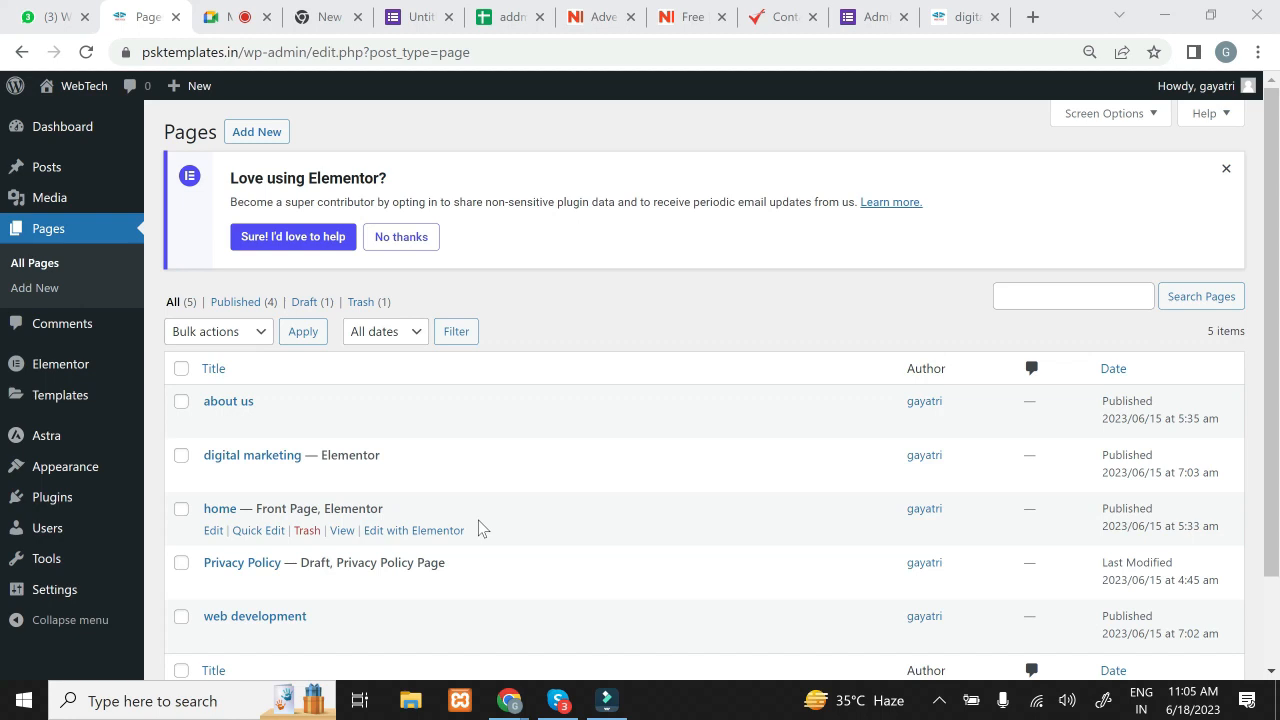
Step: Open the page for adding new plugins in the WordPress dashboard
mouse_move(52, 497)
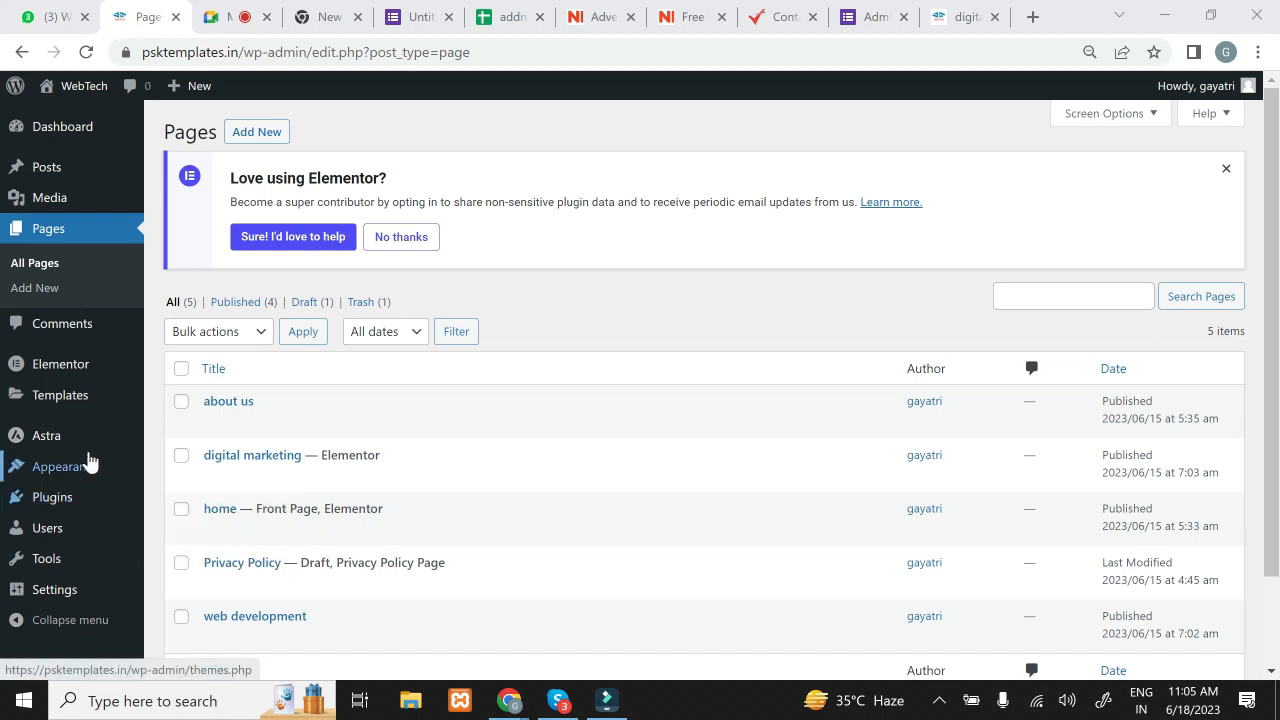
left_click(79, 467)
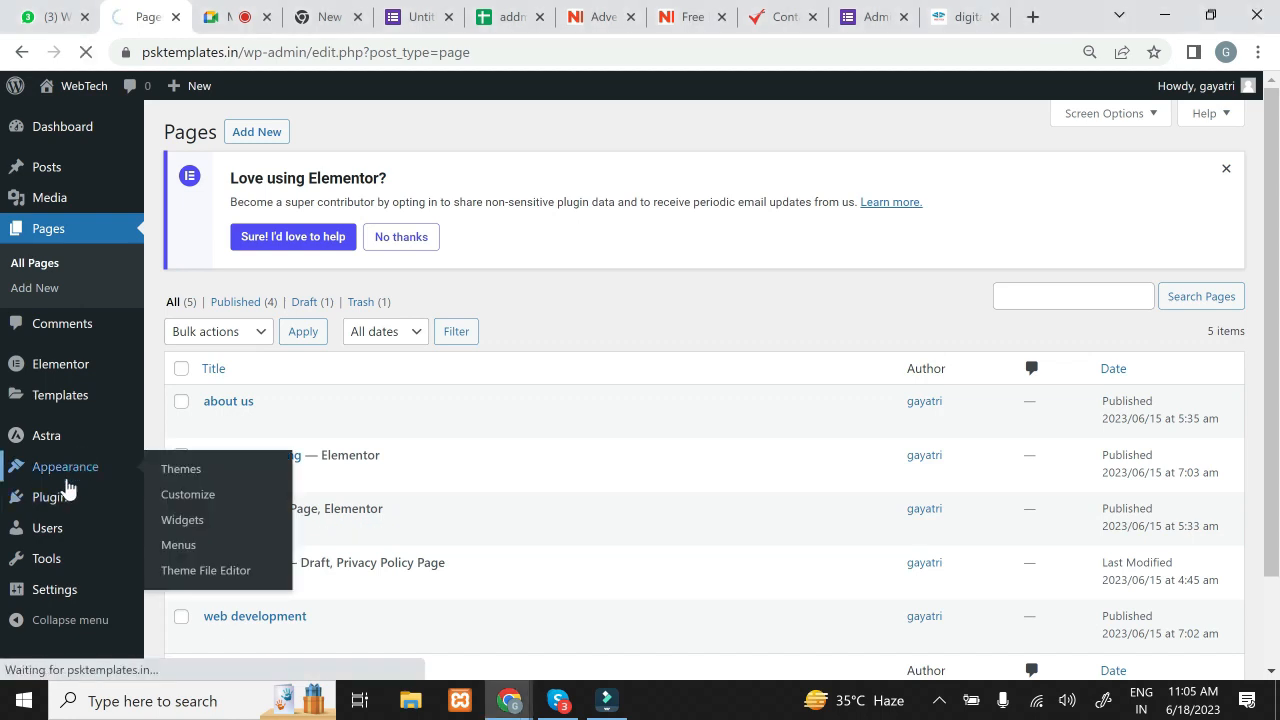
left_click(52, 497)
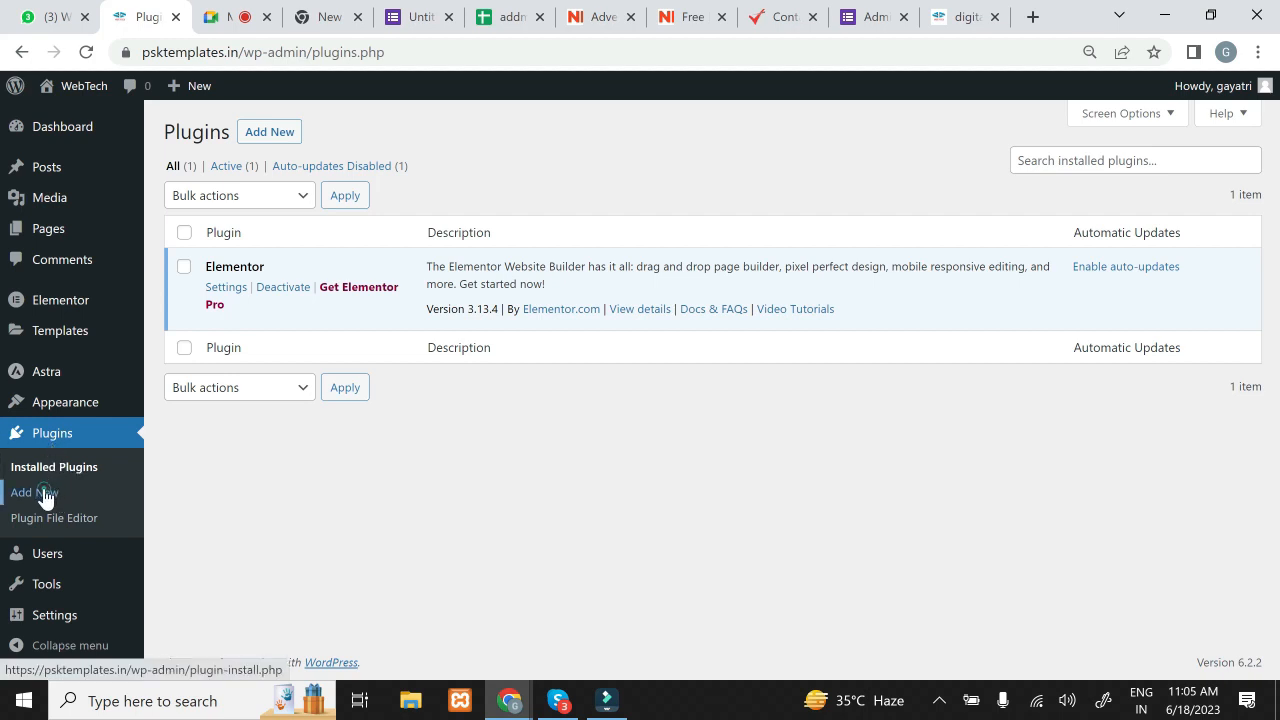
left_click(43, 494)
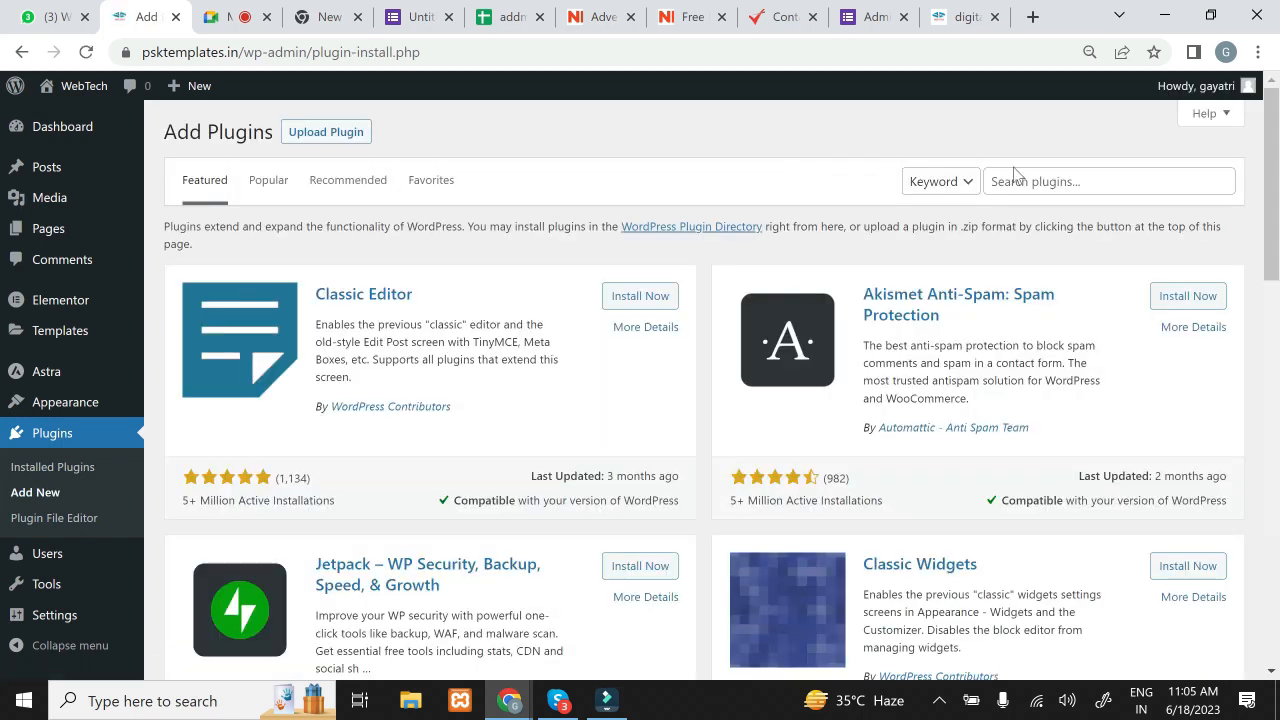
Step: Search the plugins for "elementor", and install and activate Essential Addons for Elementor
left_click(1014, 181)
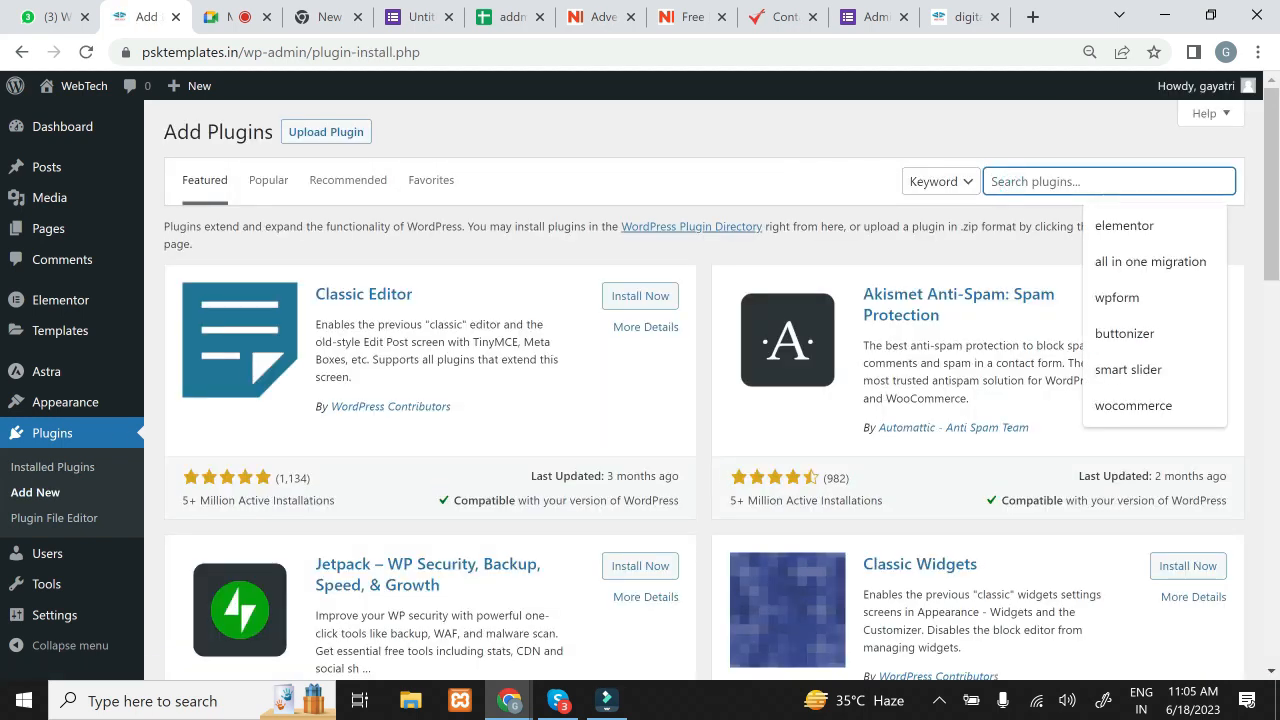
type("element")
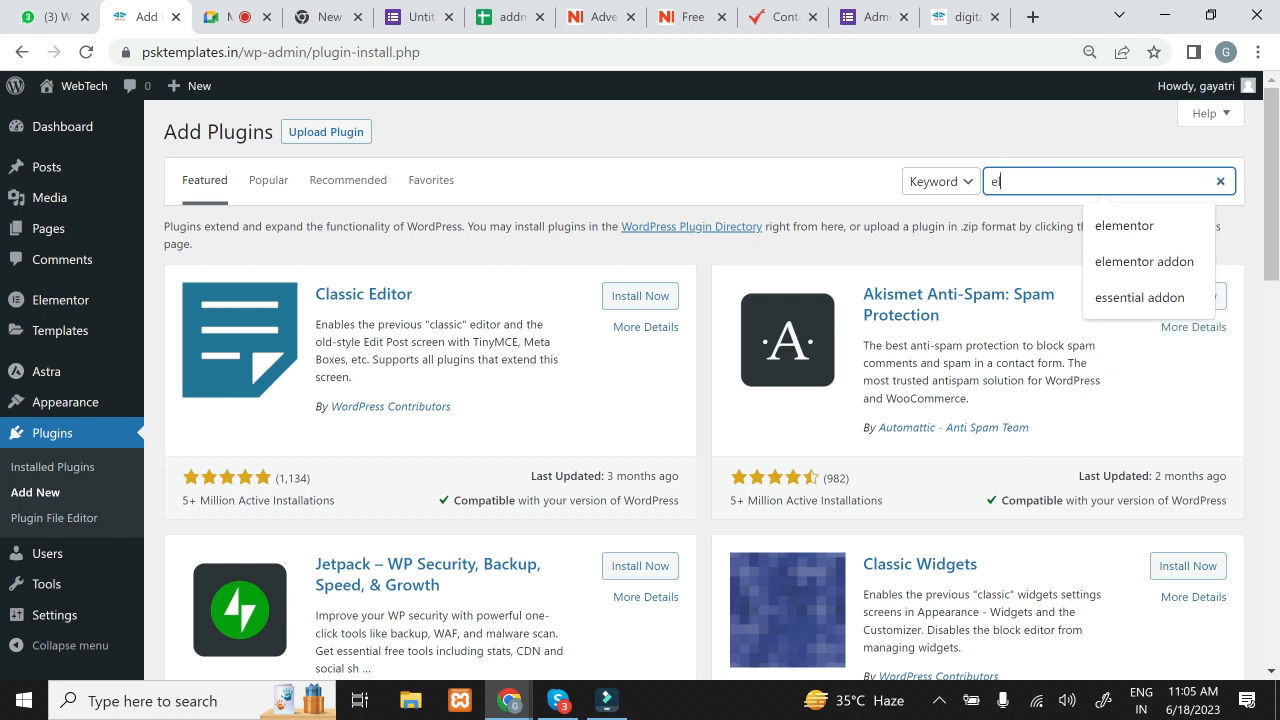
type("or")
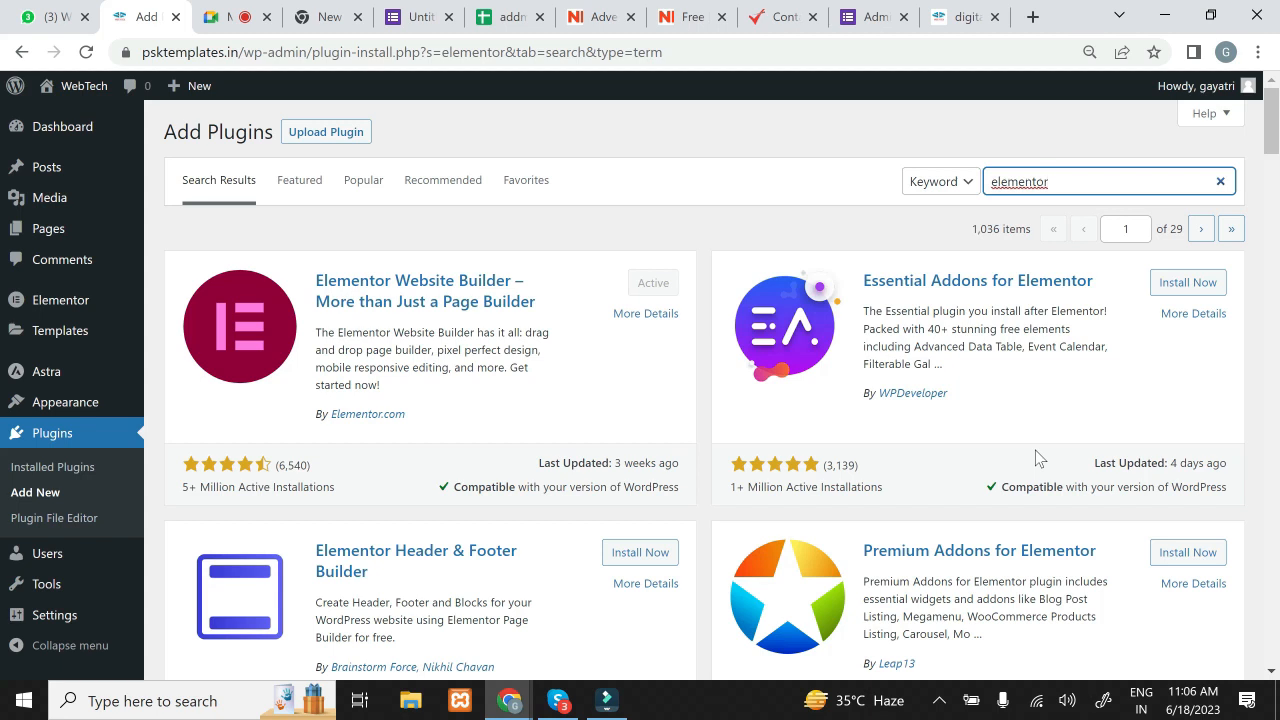
left_click(1188, 283)
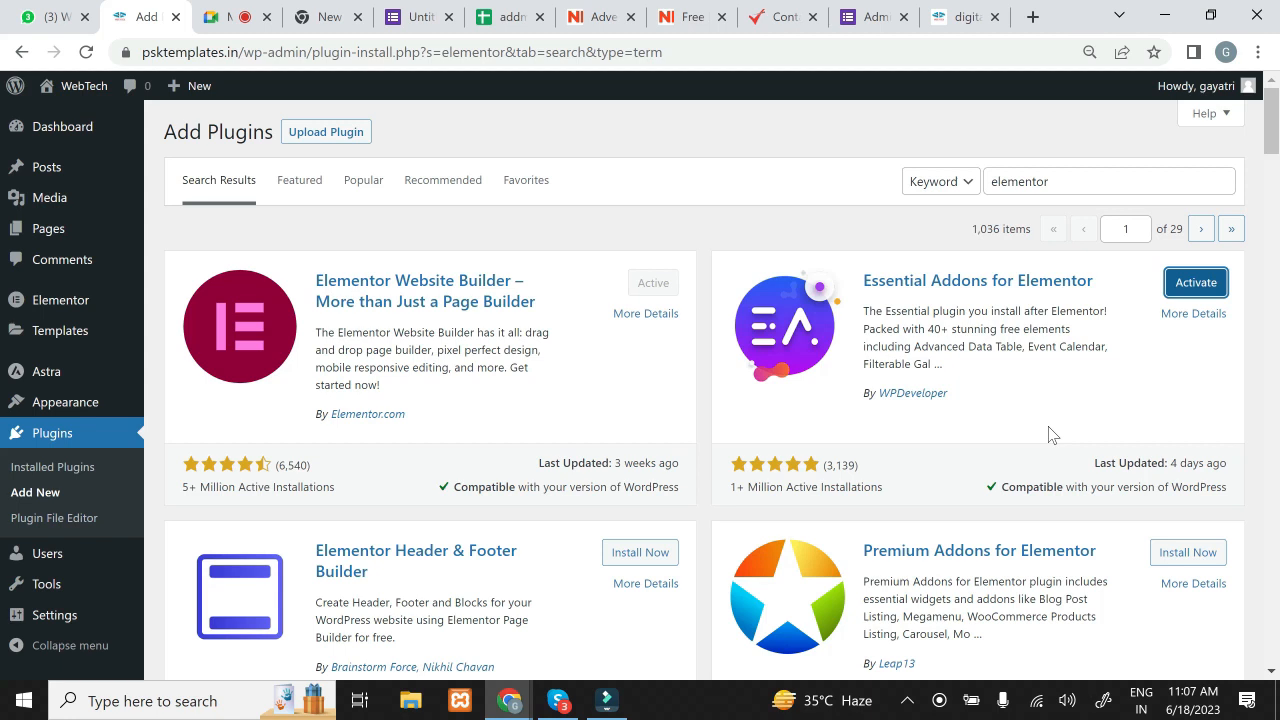
left_click(1178, 287)
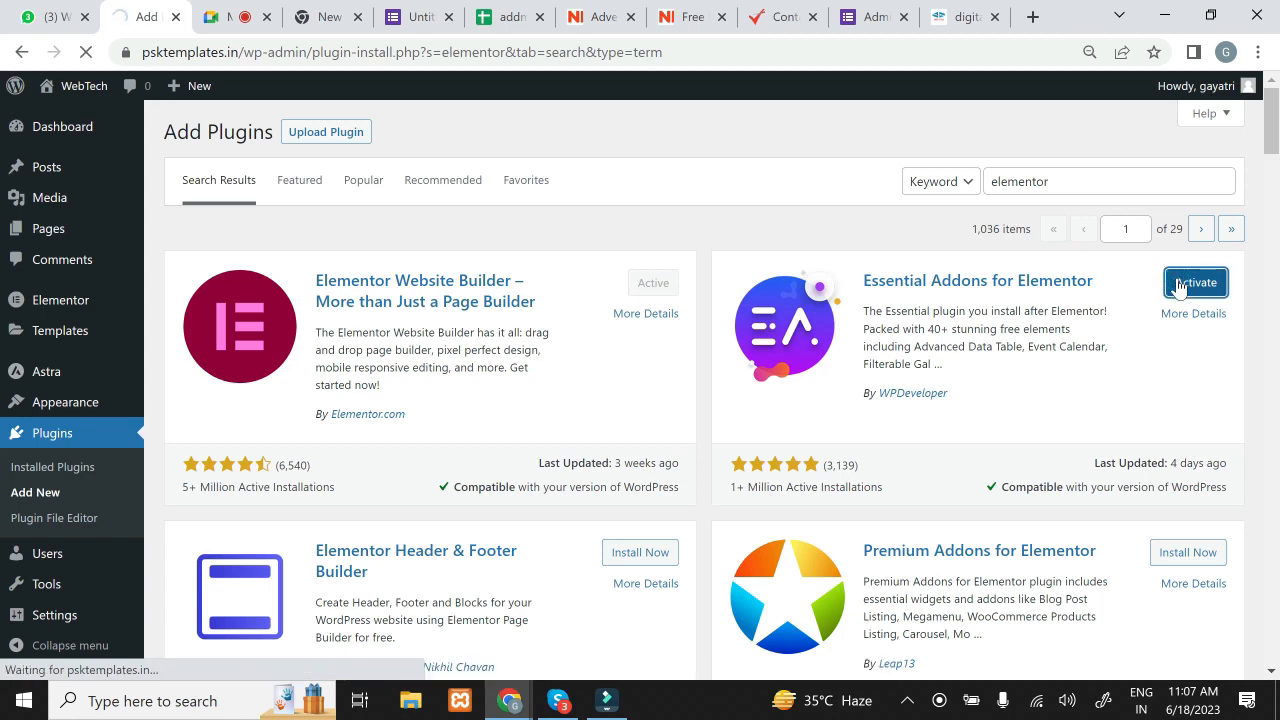
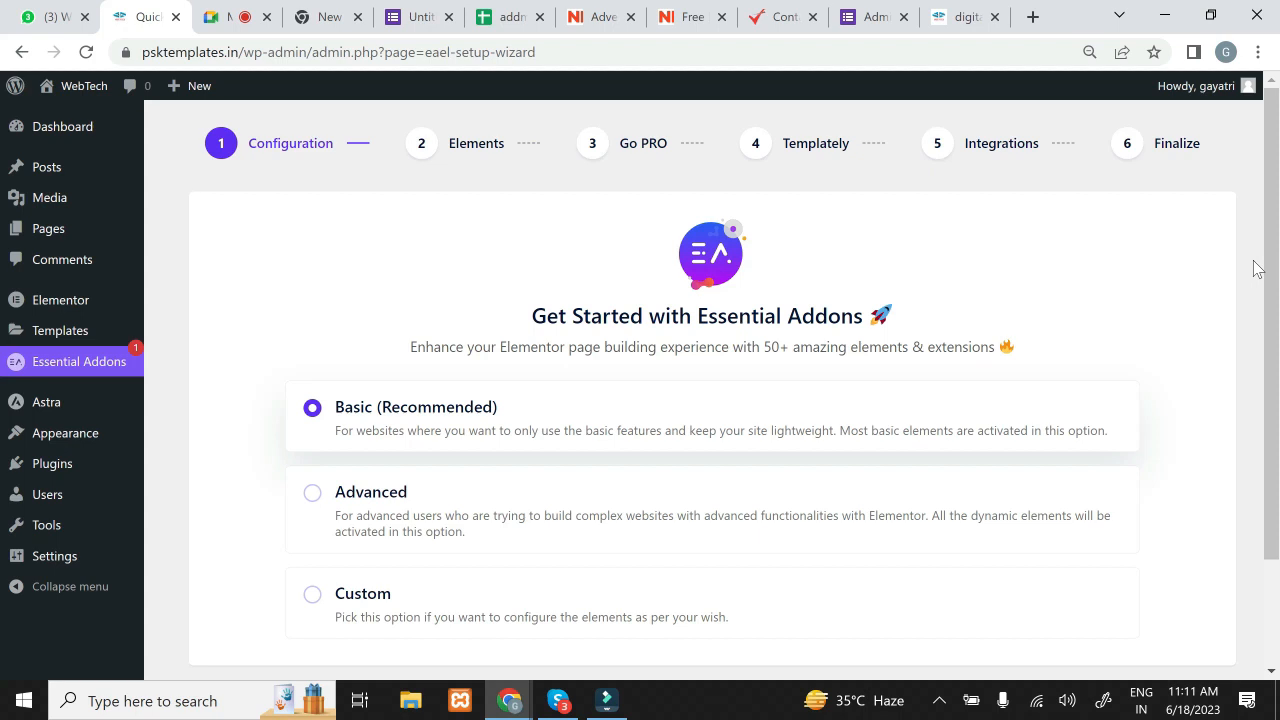
Step: Choose the Custom configuration in the Essential Addons setup wizard and continue to the Elements stage
scroll(5, 268, "down", 3)
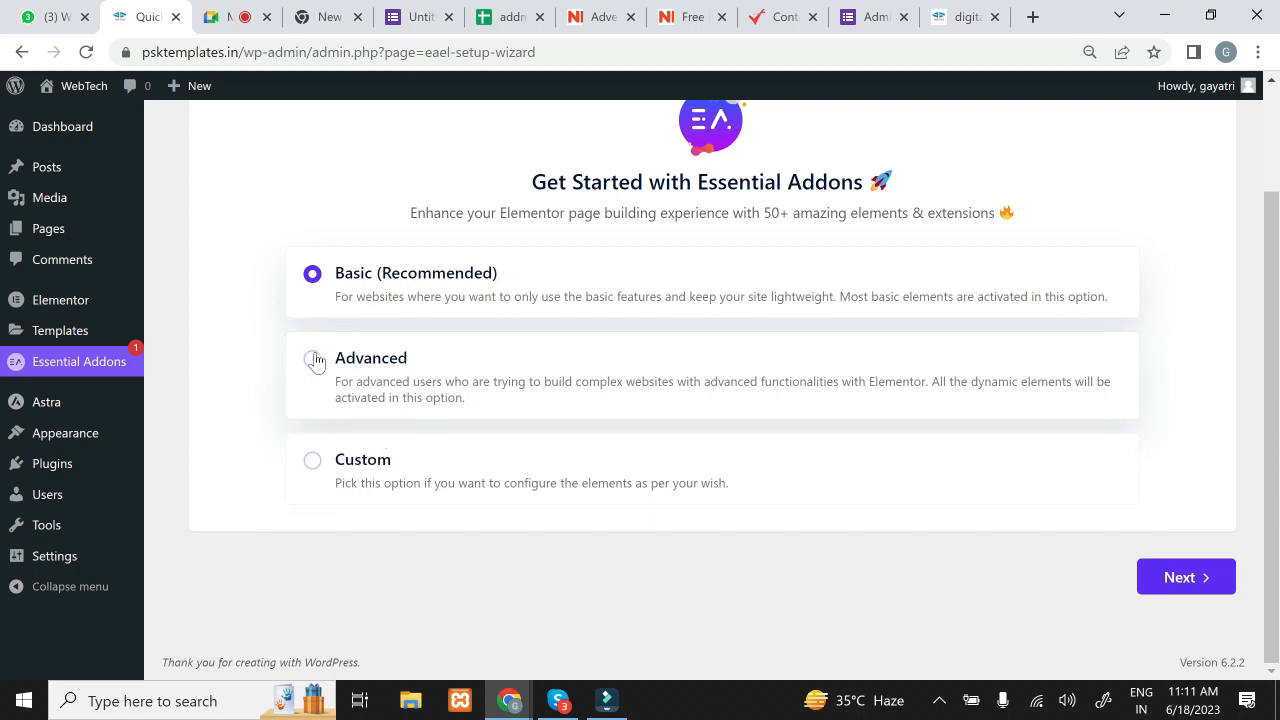
left_click(312, 476)
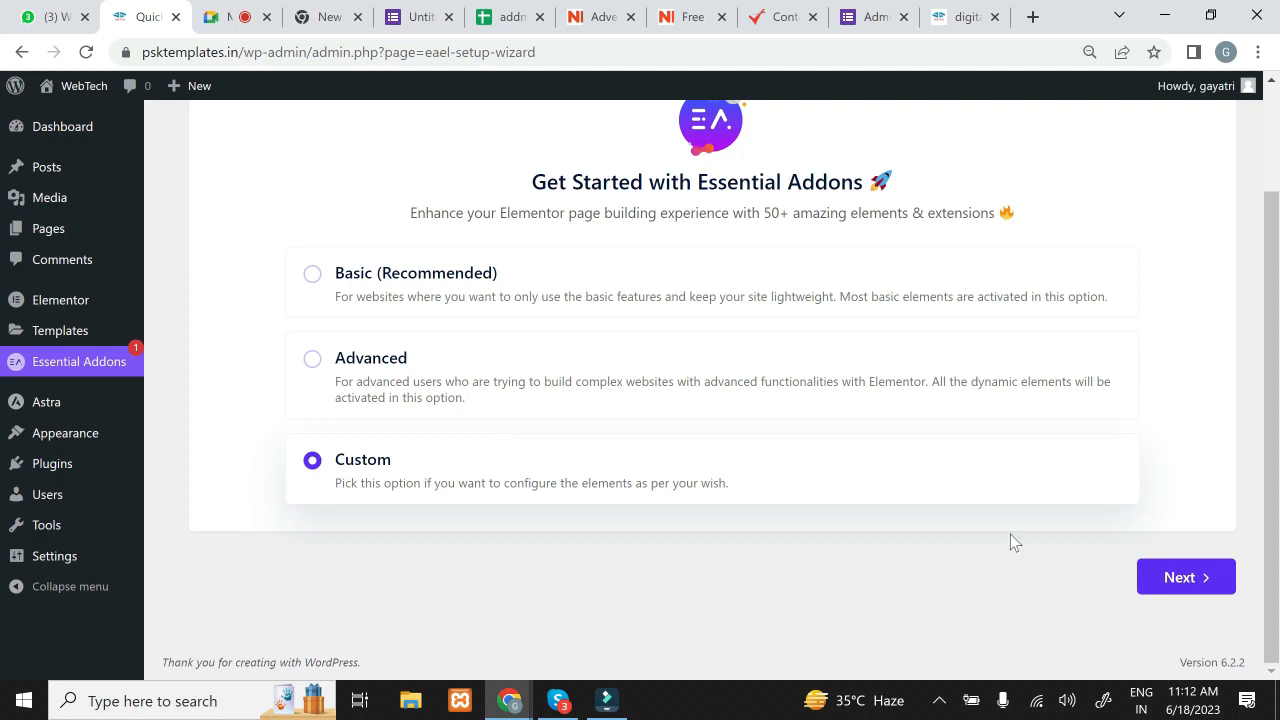
left_click(1183, 580)
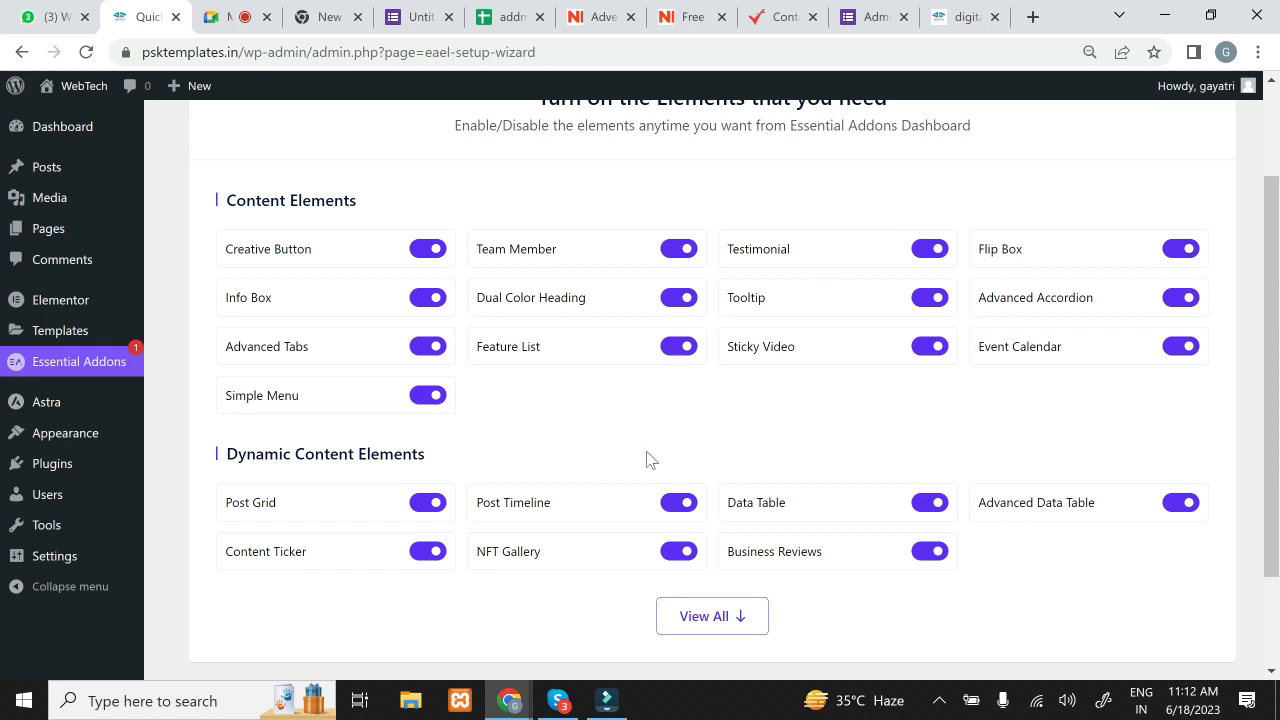
Step: Try switching the Flip Box content element off and back on in the setup wizard's element list
left_click(1176, 252)
left_click(1193, 249)
scroll(3, 362, "down", 2)
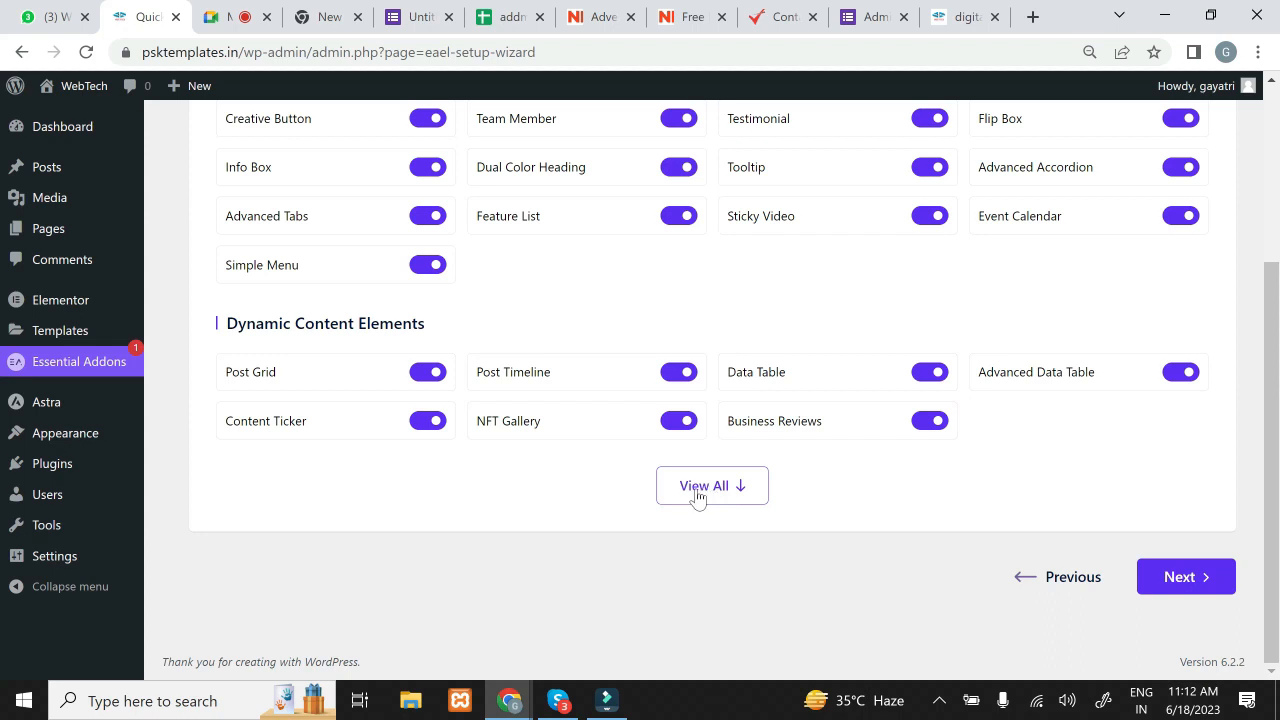
Step: Expand the setup wizard's list to all elements and look through it down to the WooCommerce Elements
left_click(697, 490)
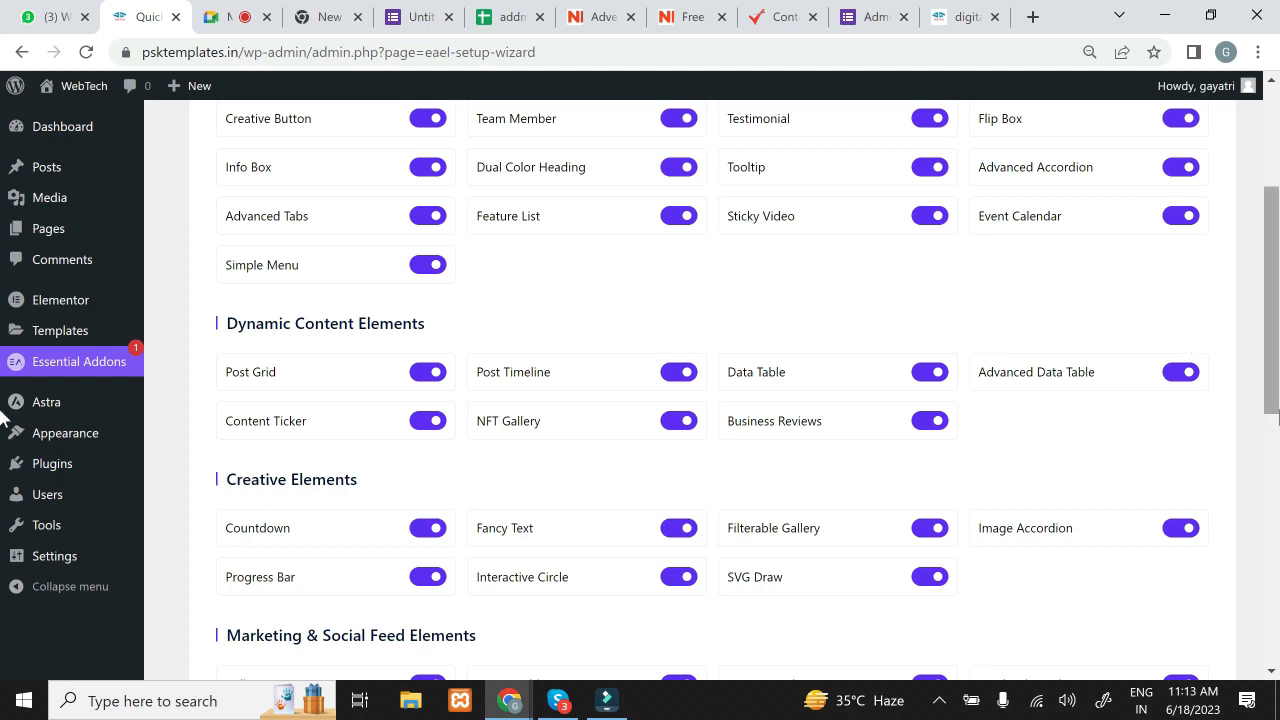
scroll(3, 430, "down", 1)
scroll(3, 430, "down", 5)
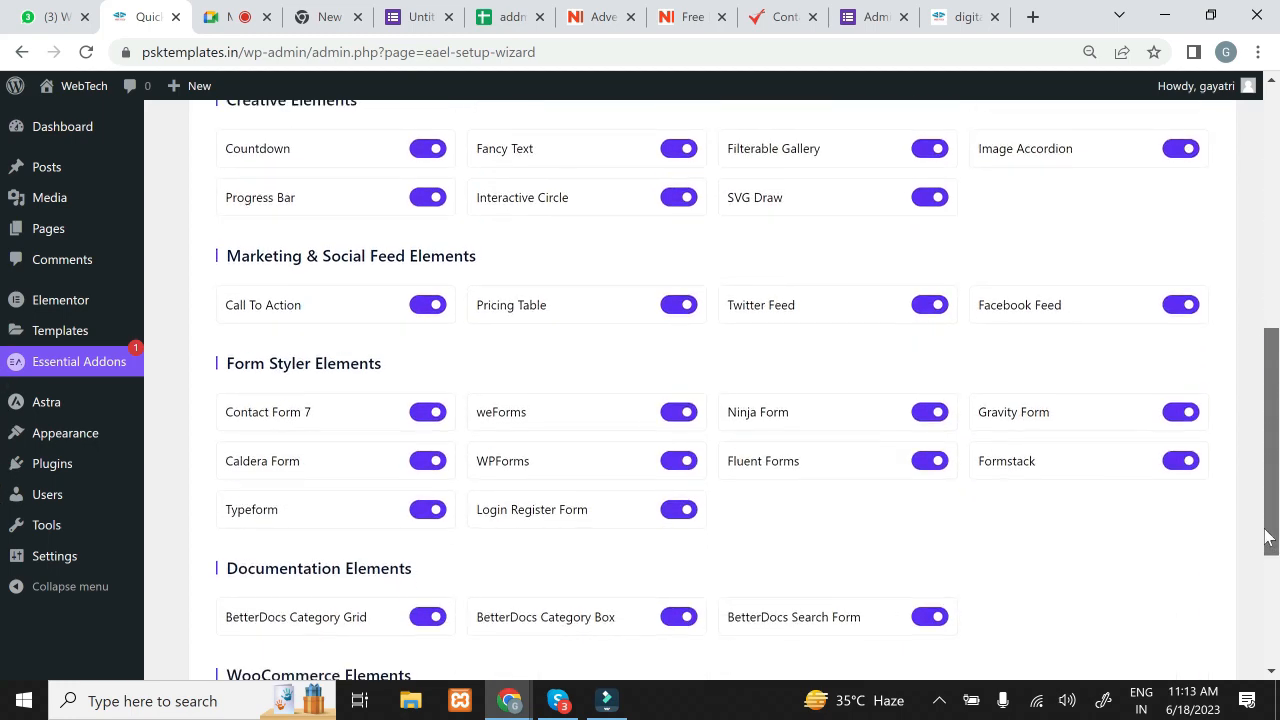
scroll(1256, 608, "down", 1)
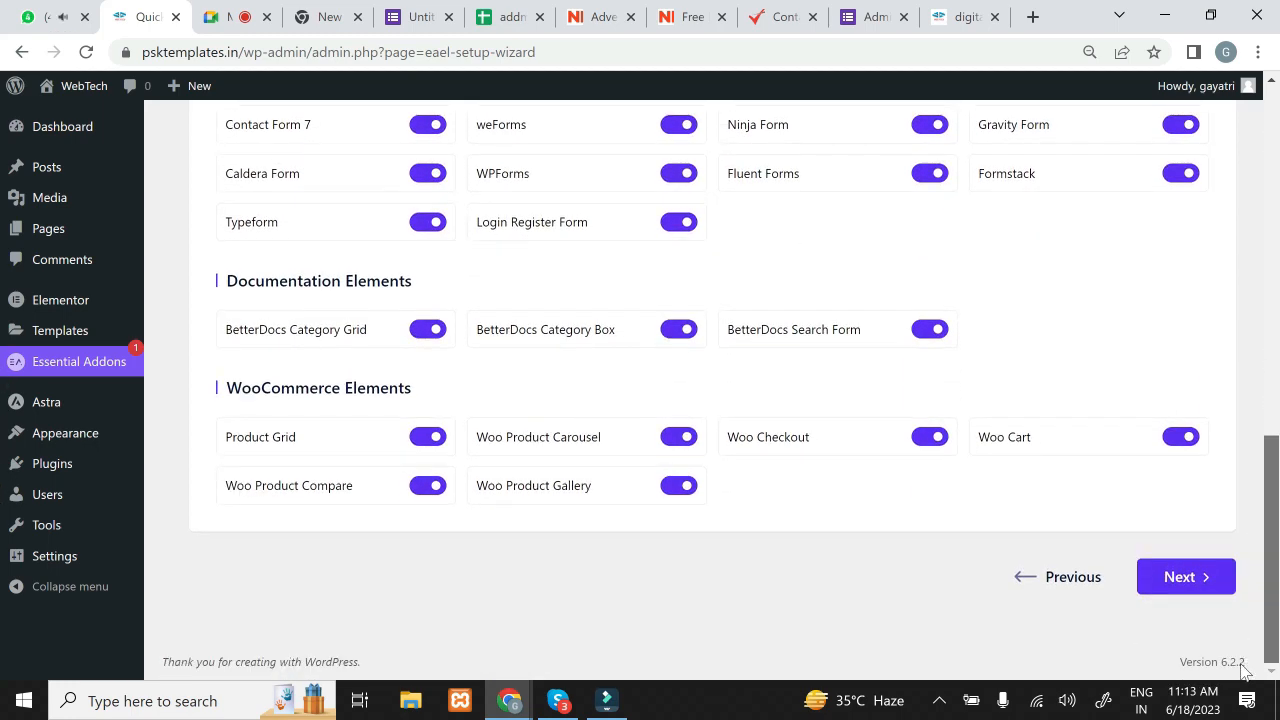
Step: Try switching the Woo Product Carousel and Product Grid elements off and back on
left_click(670, 437)
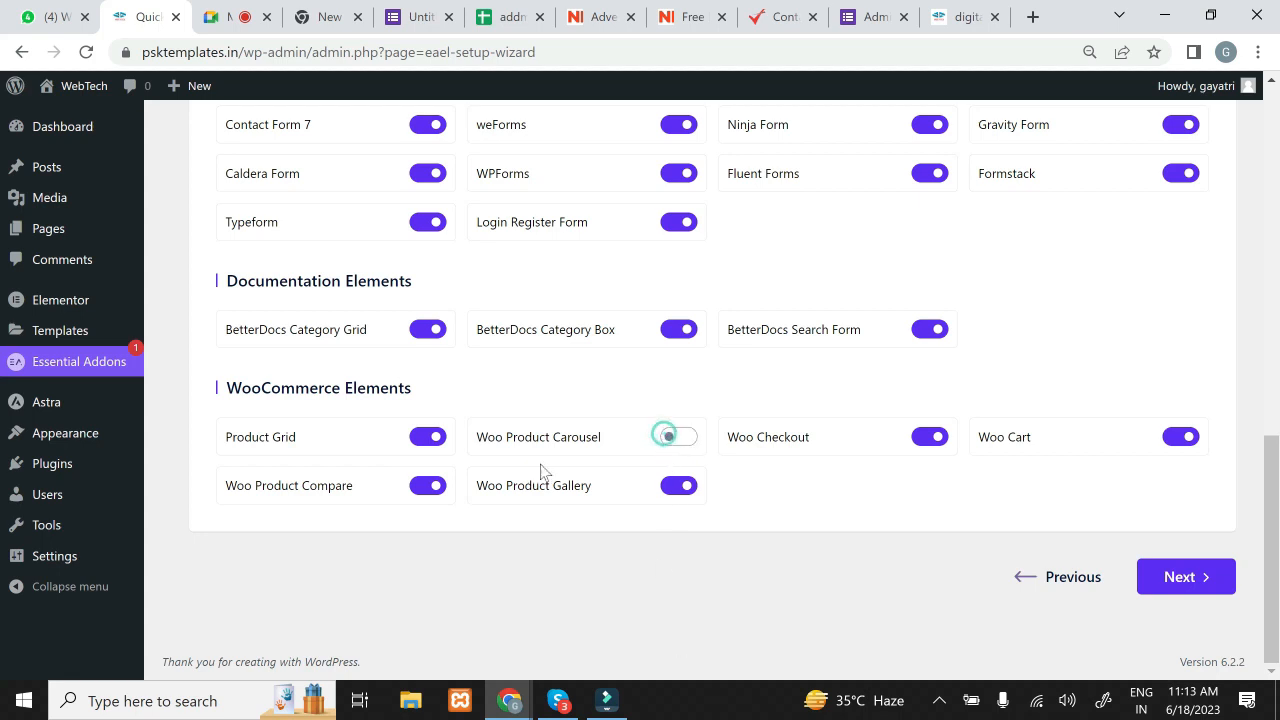
left_click(418, 440)
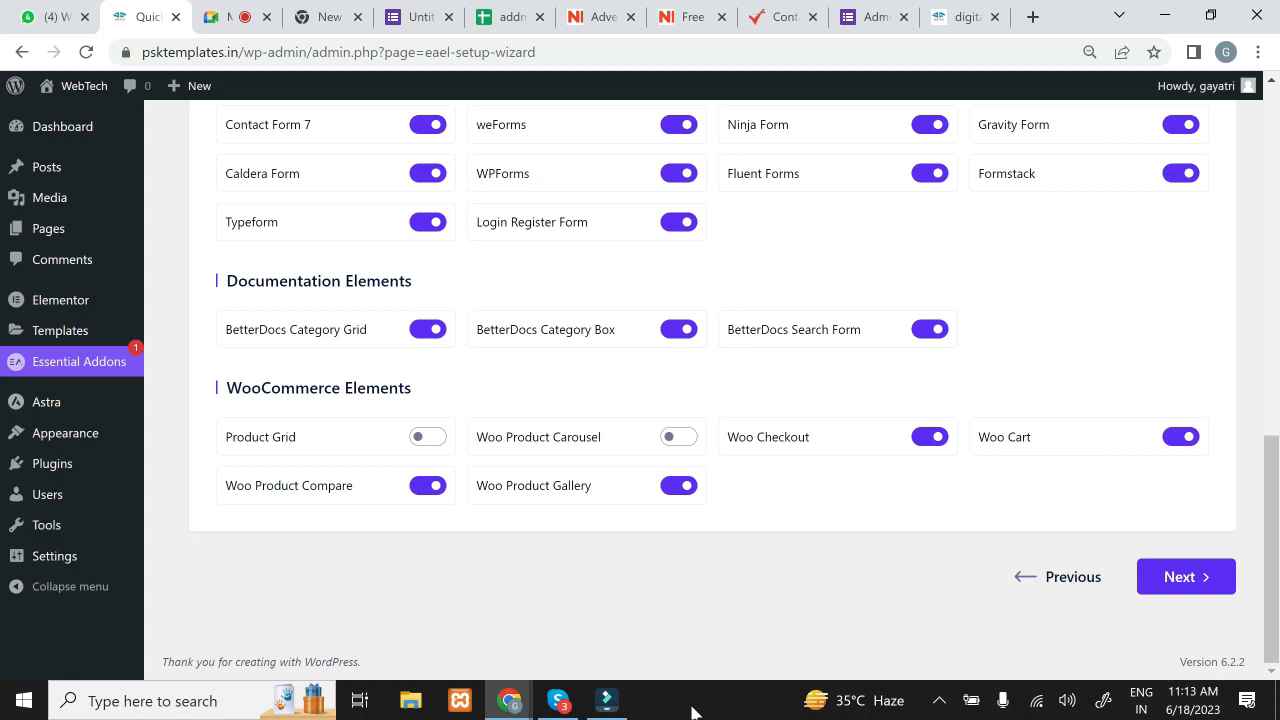
left_click(431, 446)
left_click(686, 440)
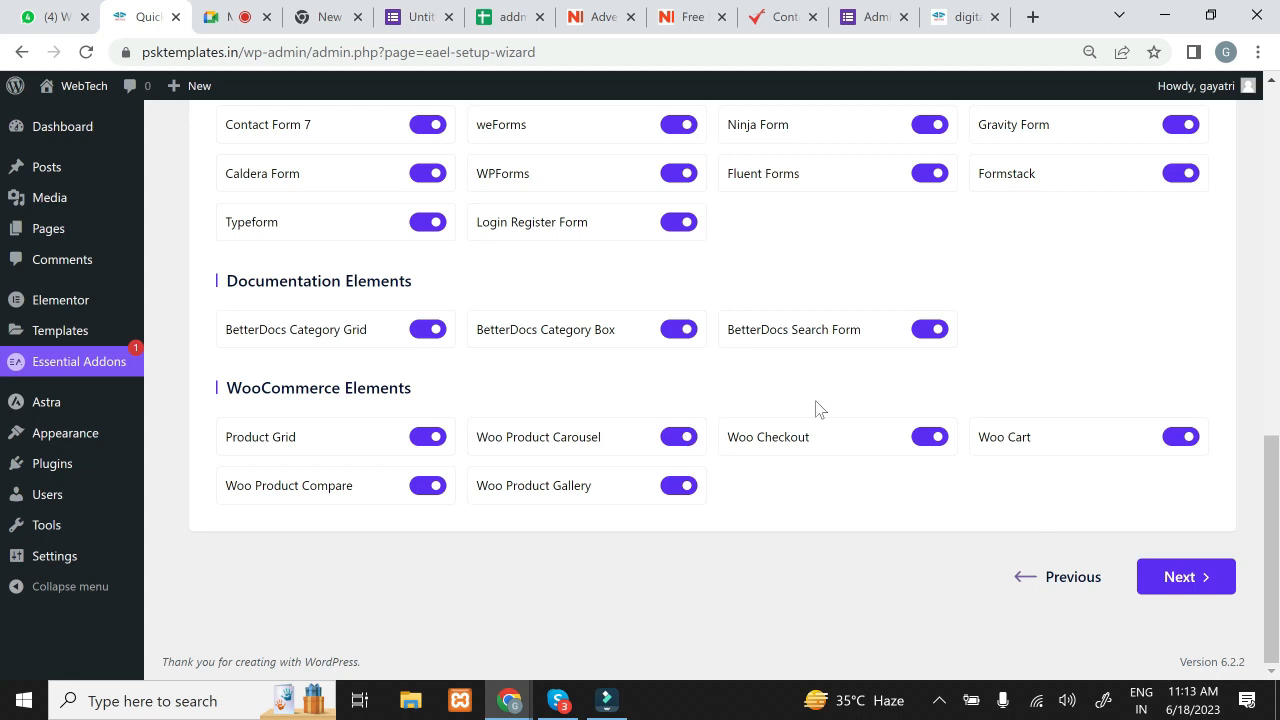
Step: Continue through the Go PRO and Templately stages to Integrations without installing anything, and review the offered plugins
left_click(1181, 578)
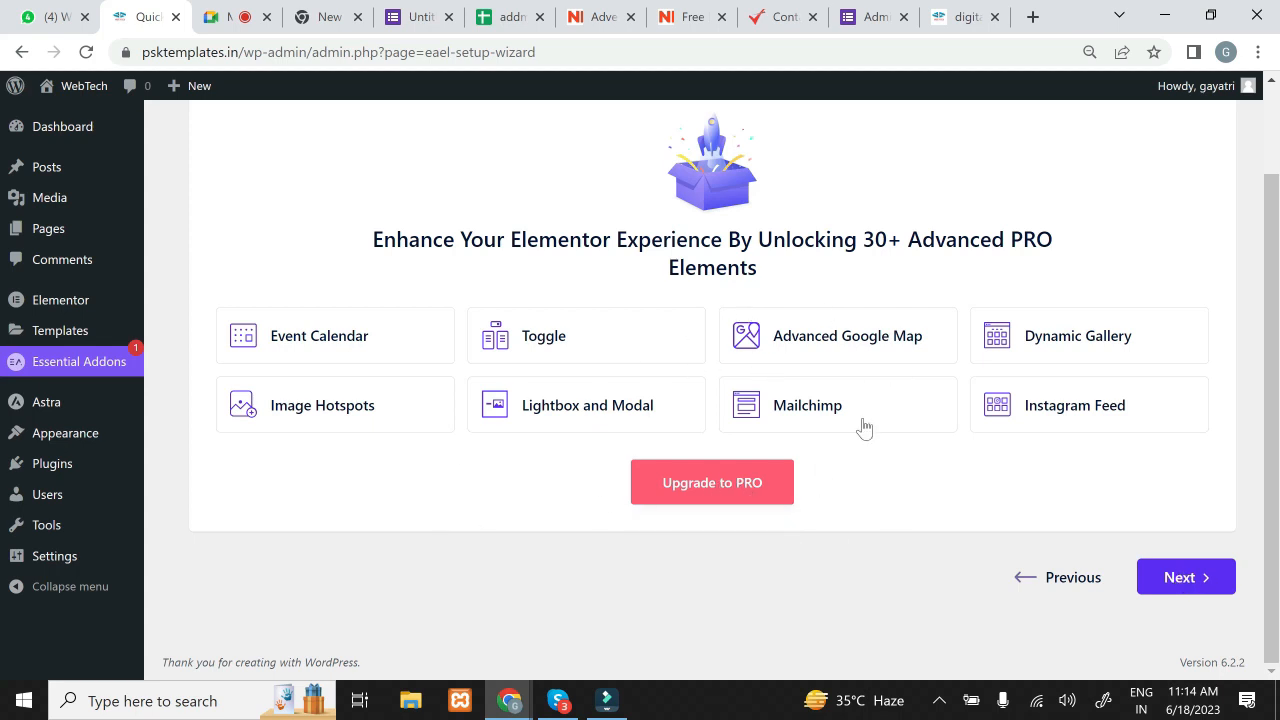
left_click(1183, 584)
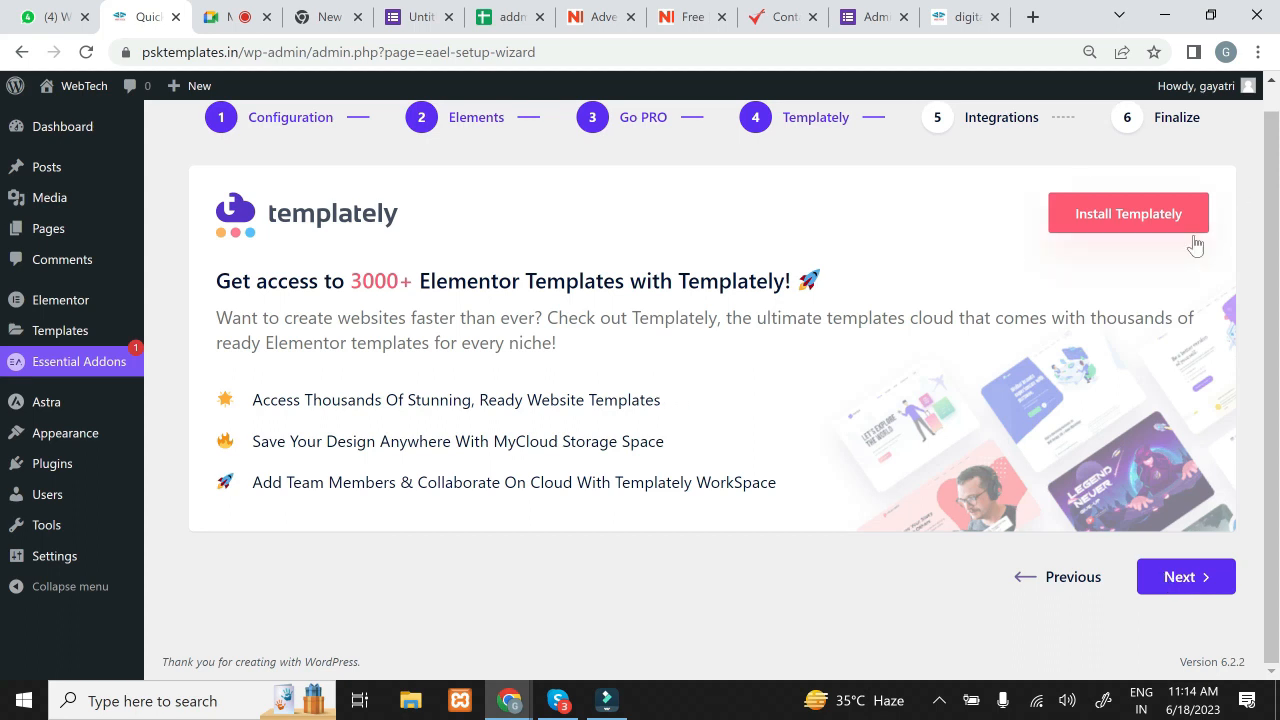
left_click(1176, 580)
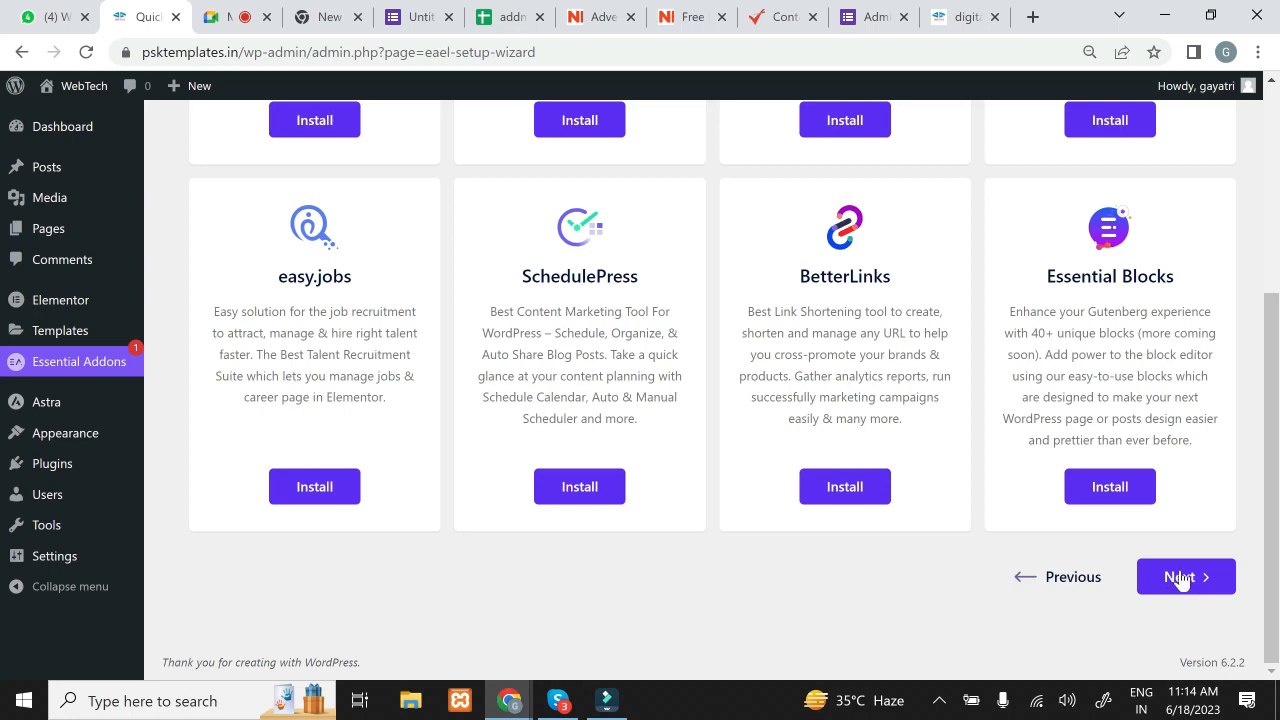
scroll(4, 397, "up", 3)
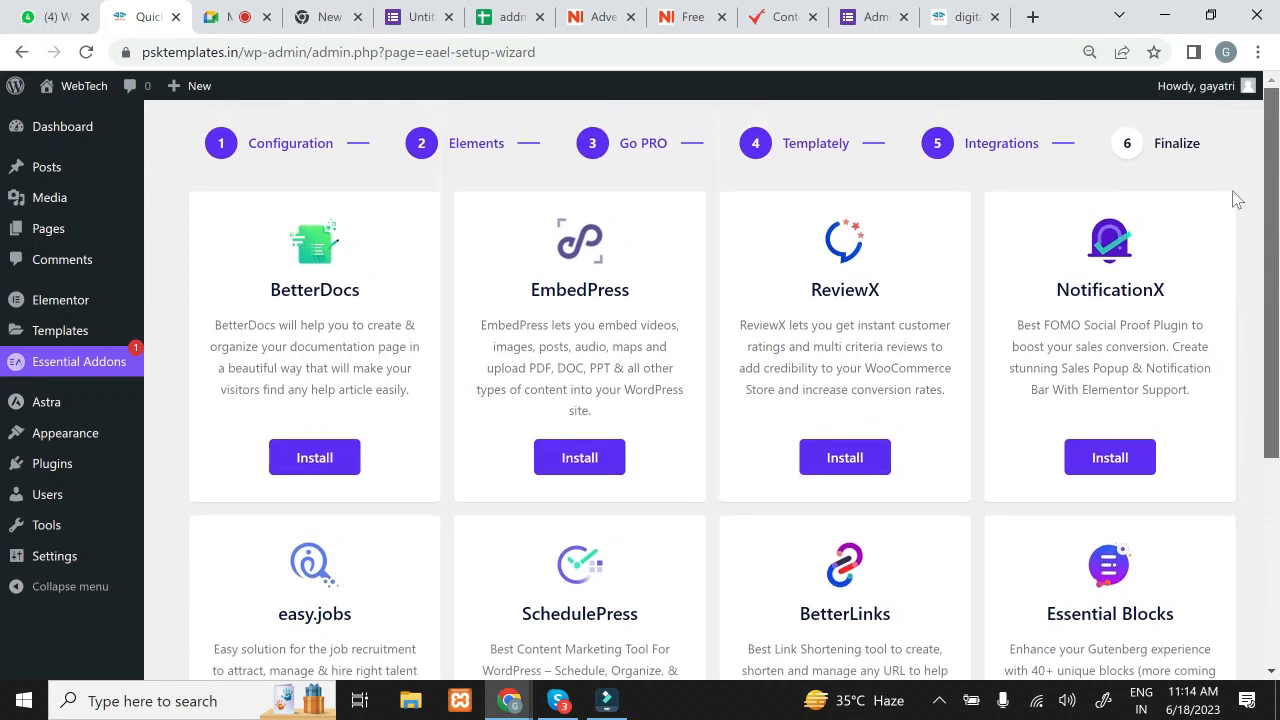
scroll(1234, 194, "down", 3)
scroll(1263, 357, "down", 2)
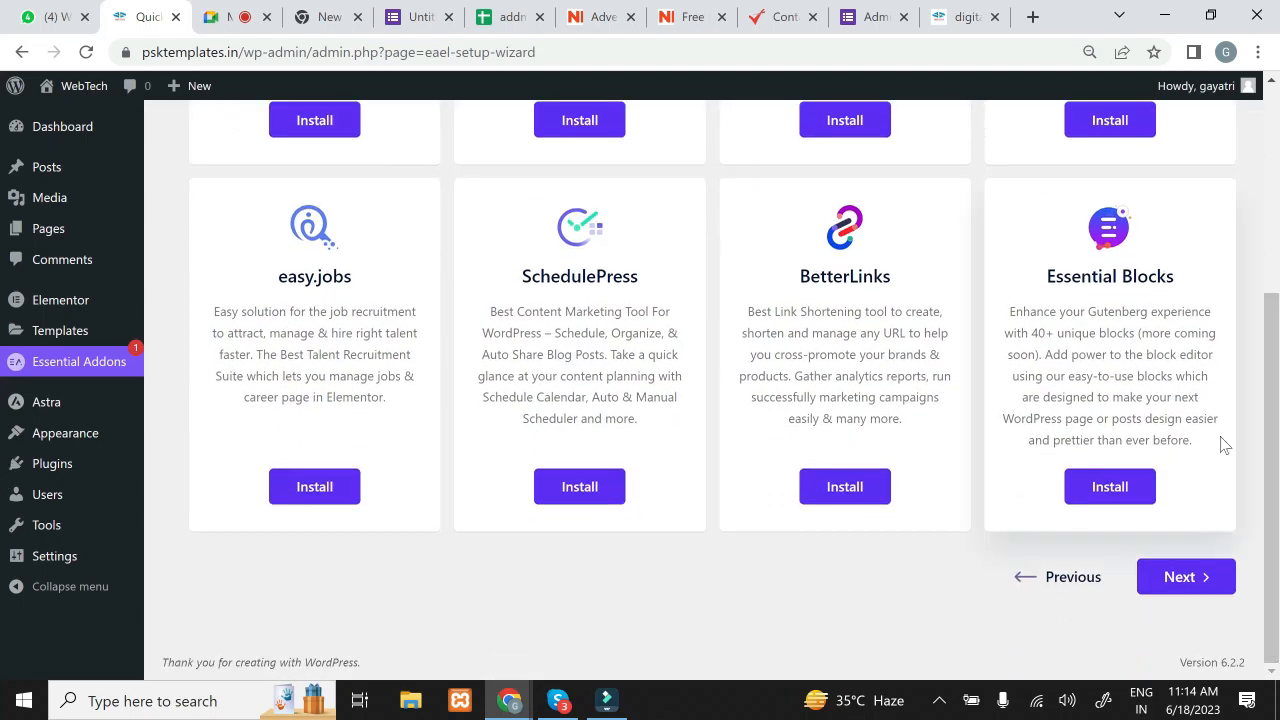
Step: Proceed to the wizard's final stage and opt in to sharing plugin usage data with Count Me In
left_click(1160, 579)
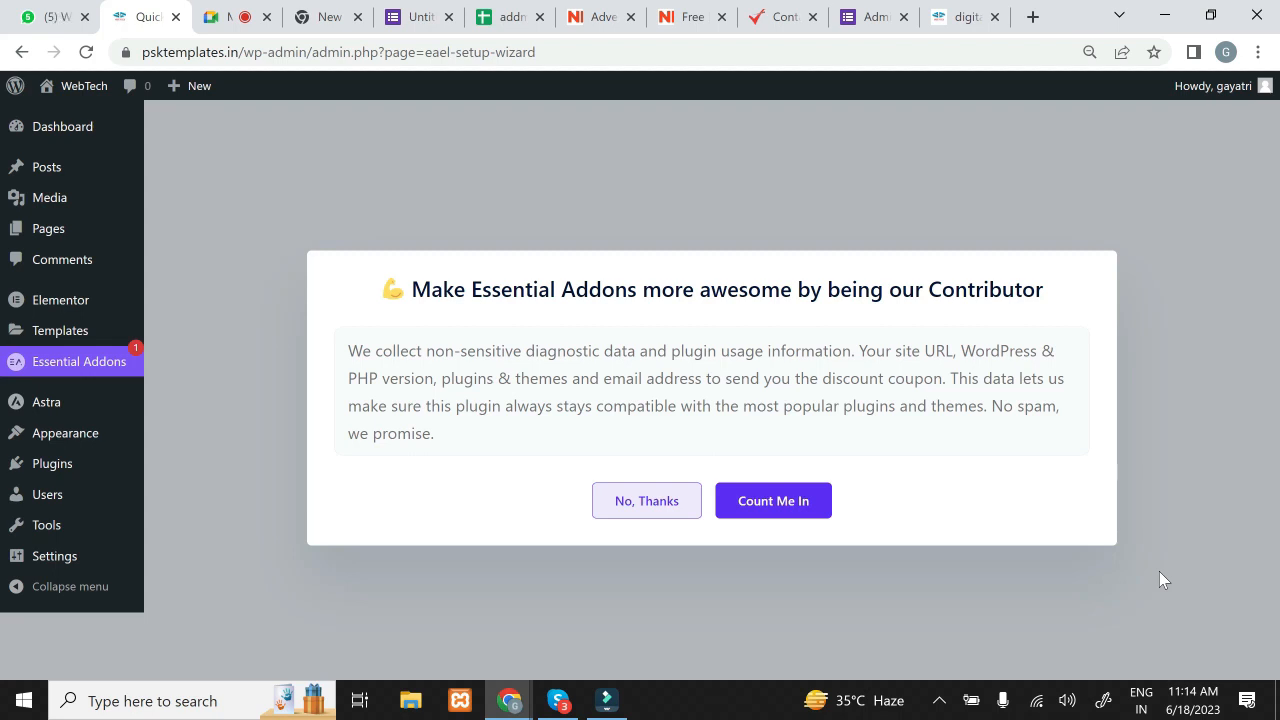
left_click(773, 508)
left_click(773, 507)
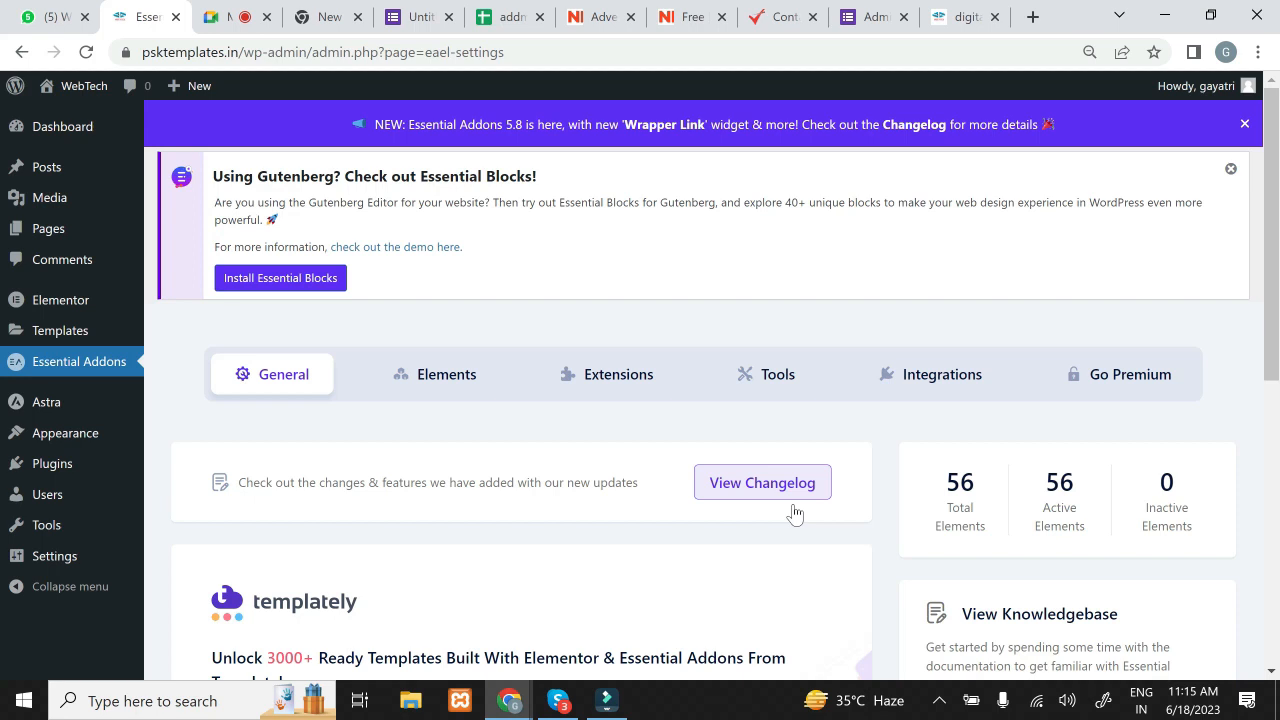
Step: Review all element switches in the Essential Addons Elements settings and save the settings
left_click_drag(1274, 253, 1228, 313)
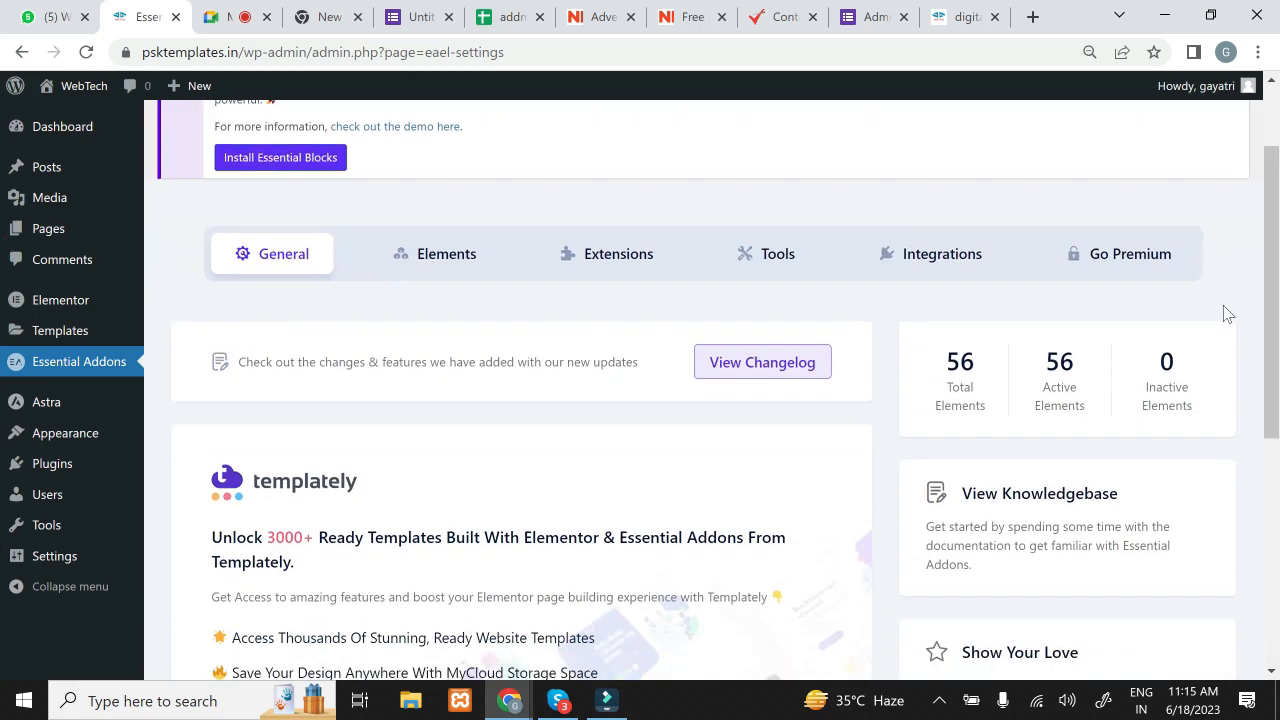
left_click(445, 257)
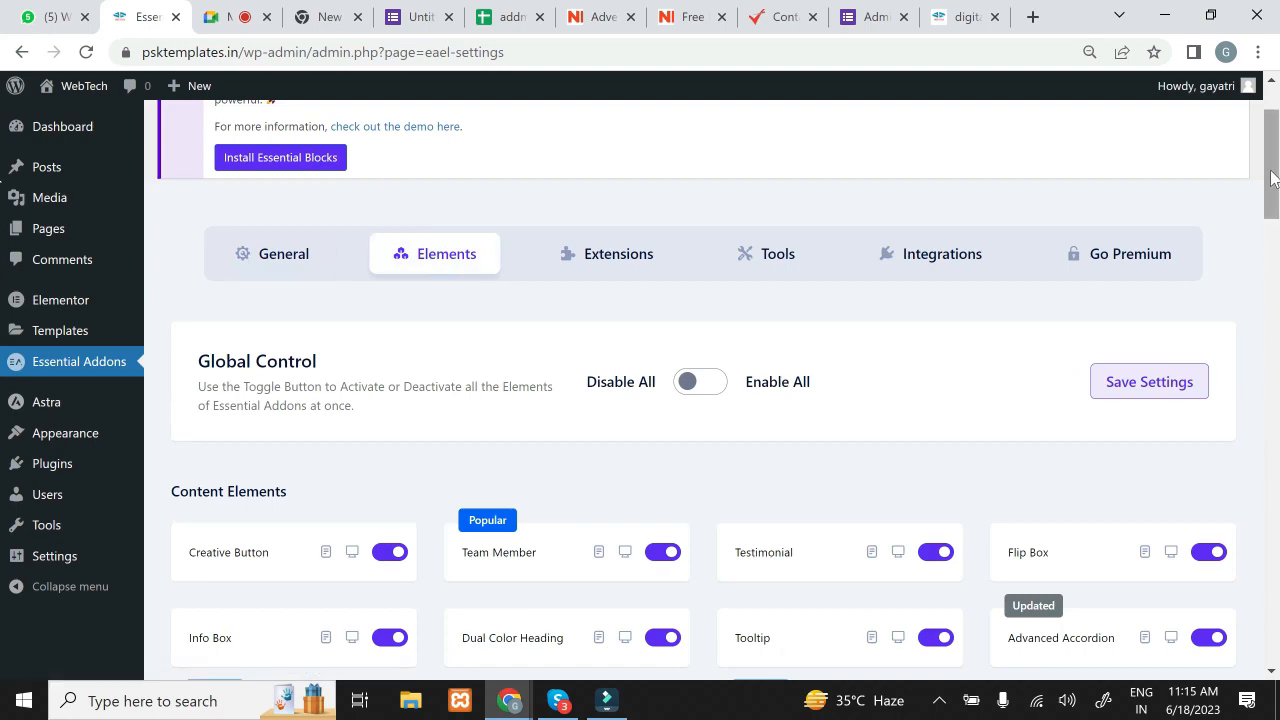
scroll(3, 272, "down", 7)
scroll(3, 320, "down", 8)
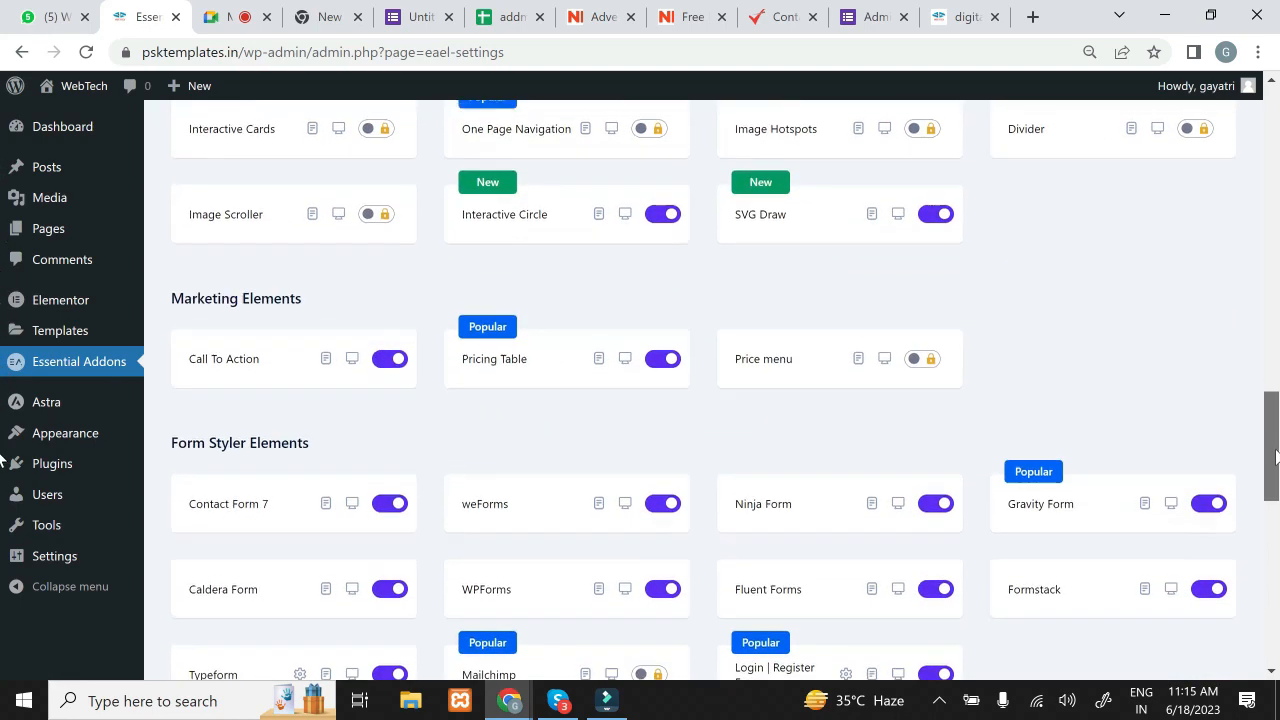
scroll(3, 440, "up", 1)
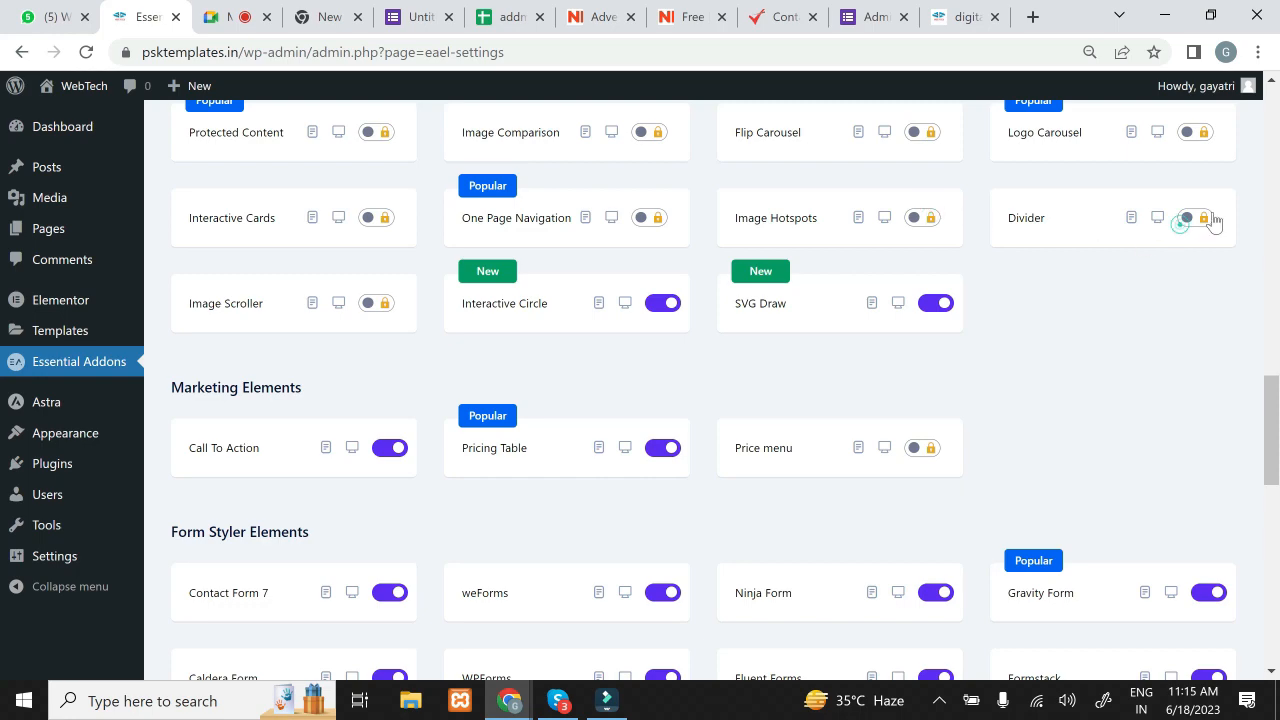
left_click_drag(1274, 418, 1278, 447)
scroll(2, 455, "down", 8)
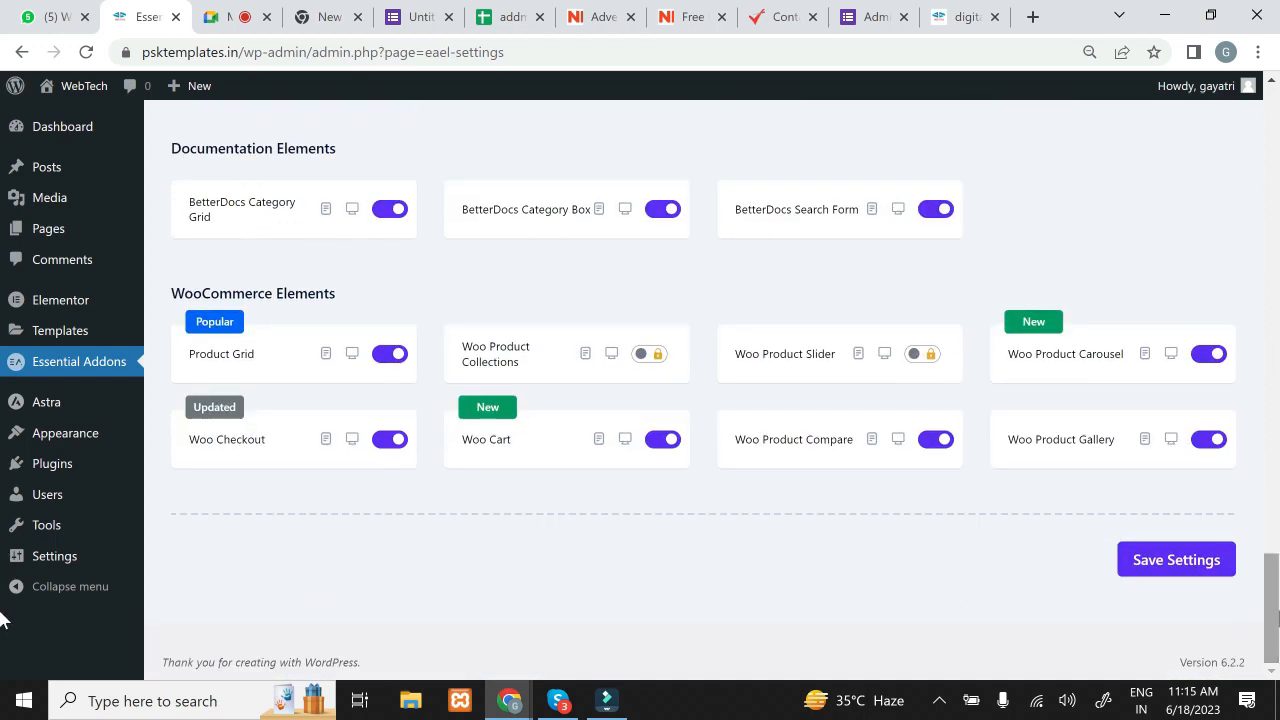
left_click(1188, 548)
Step: Look through the Extensions, Tools and Integrations sections of the Essential Addons settings
left_click_drag(1273, 588, 1273, 128)
left_click(626, 386)
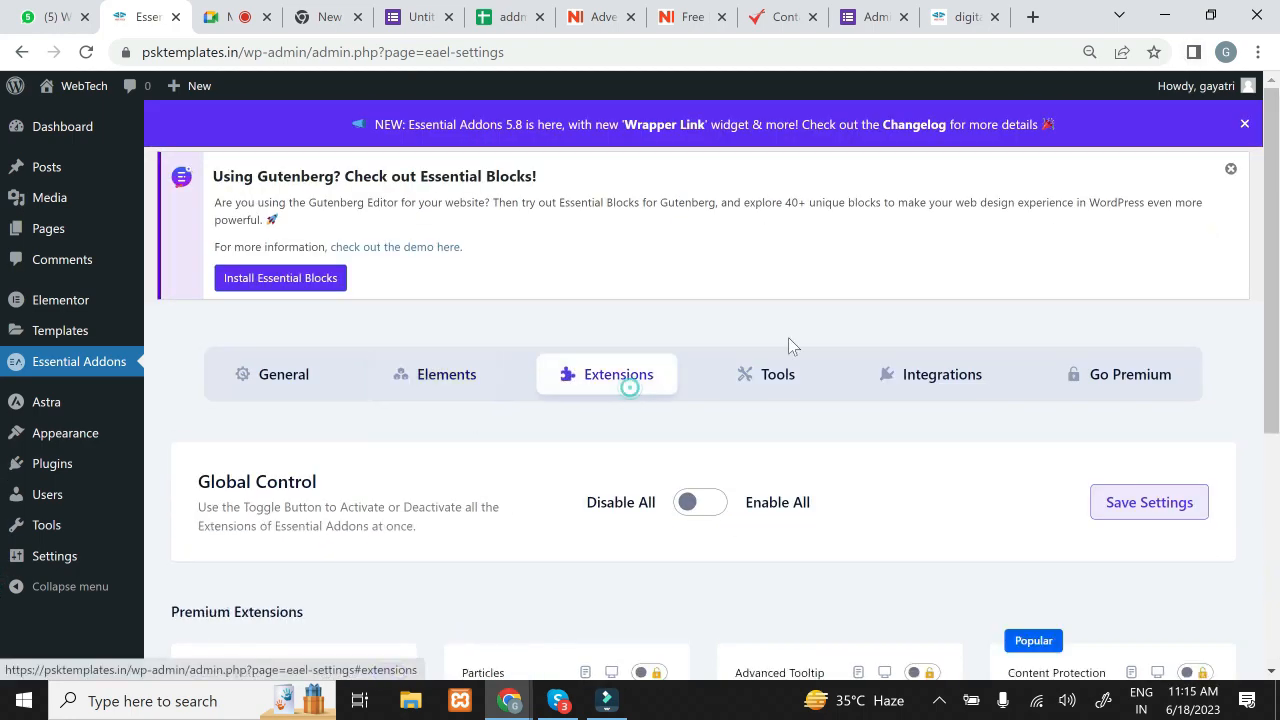
left_click_drag(1277, 200, 0, 470)
left_click(772, 380)
left_click_drag(1277, 467, 1277, 170)
left_click(950, 386)
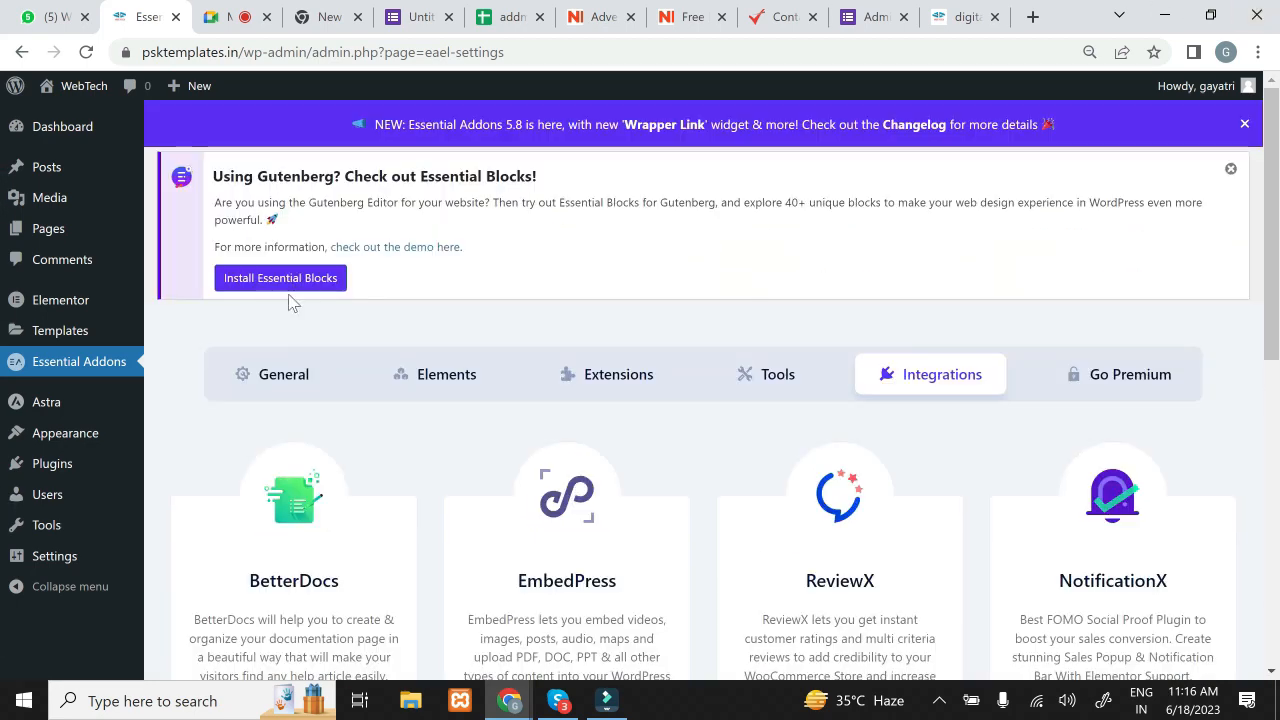
Step: Return to the WordPress dashboard home page
left_click(46, 135)
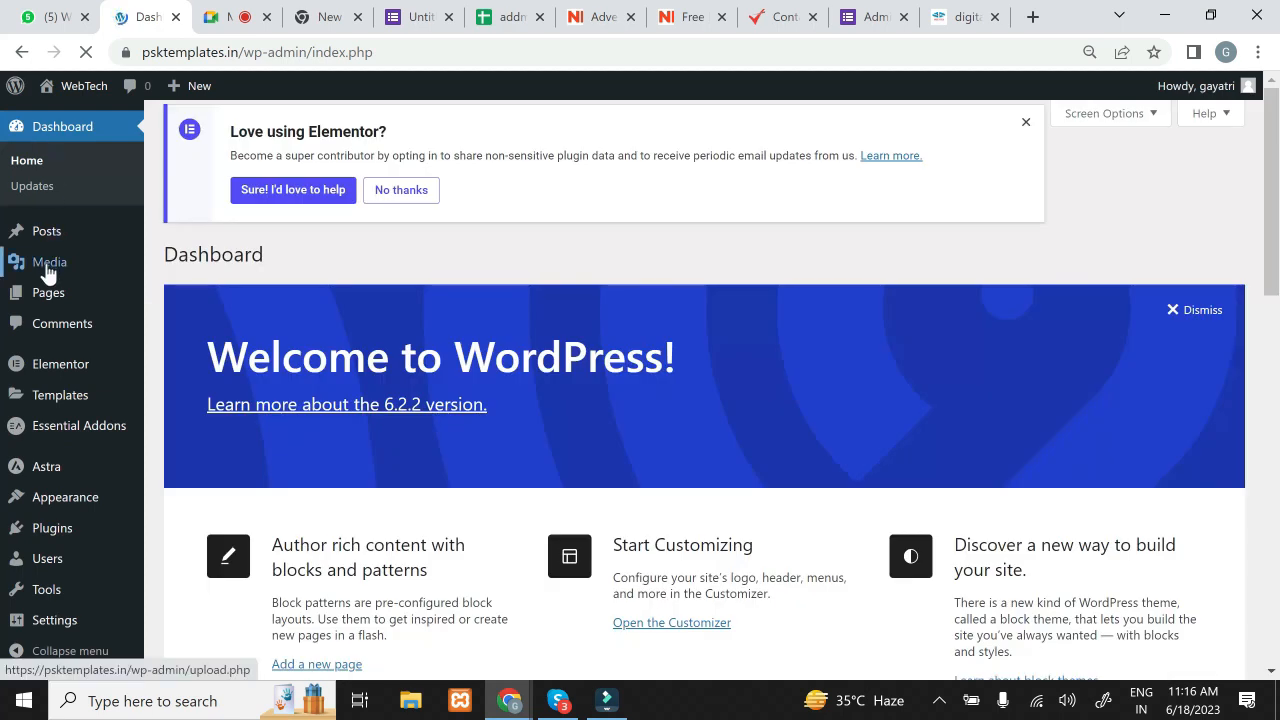
mouse_move(44, 305)
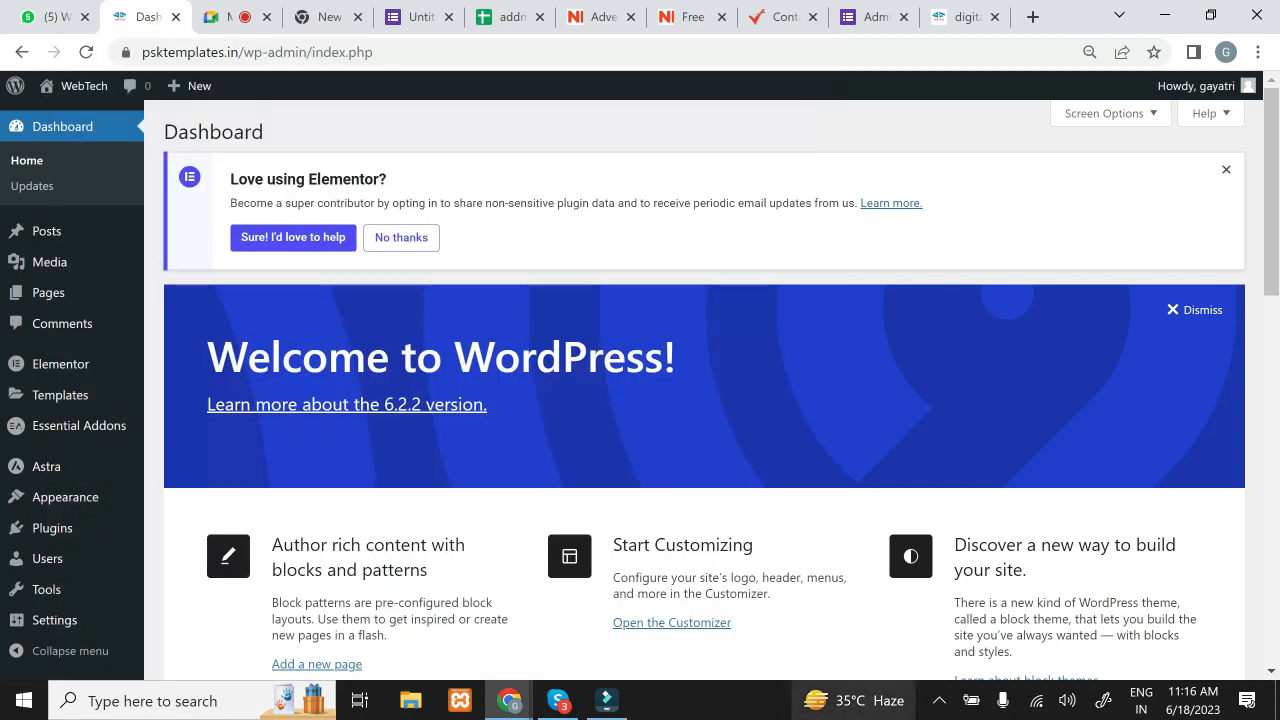
left_click(938, 700)
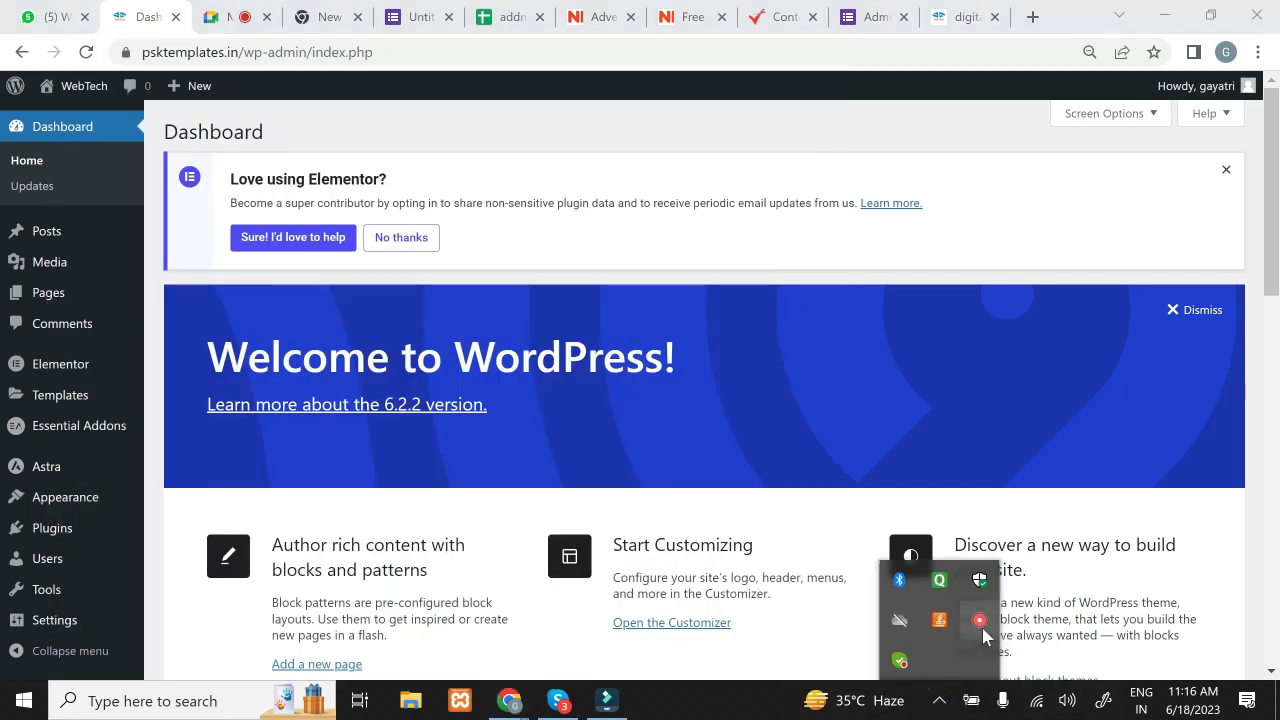
right_click(984, 636)
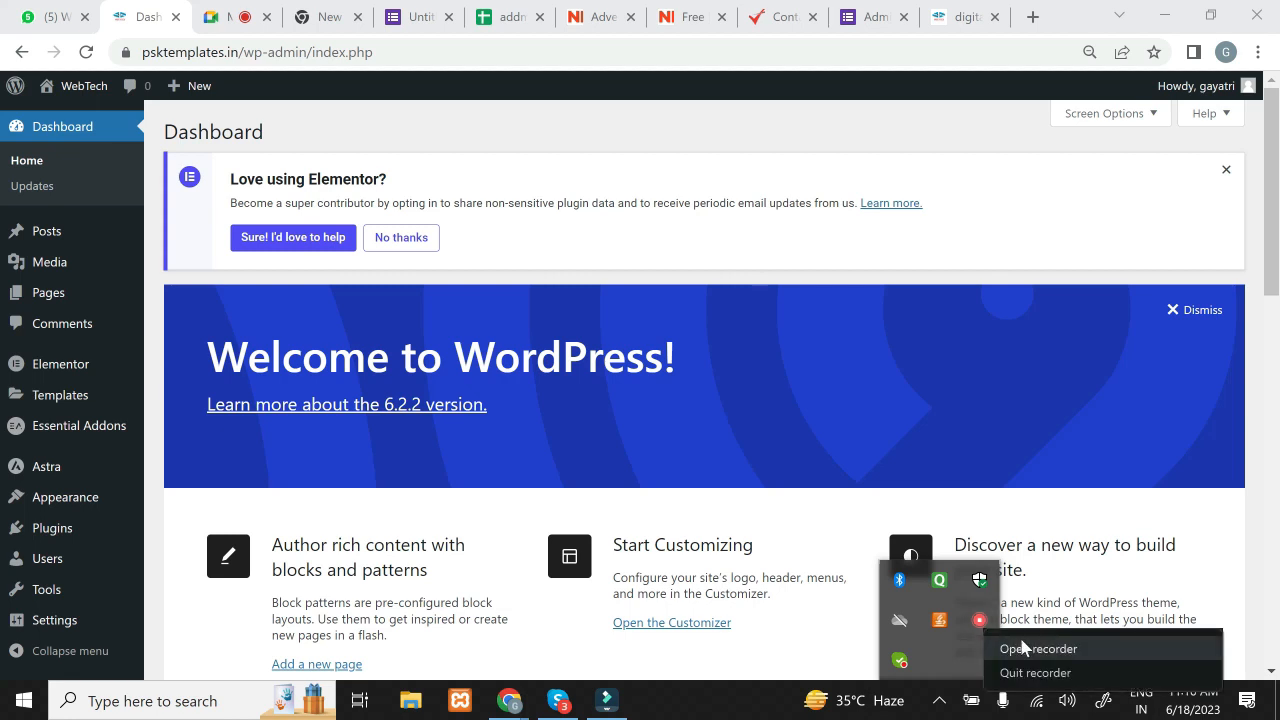
left_click(1018, 646)
left_click(1005, 622)
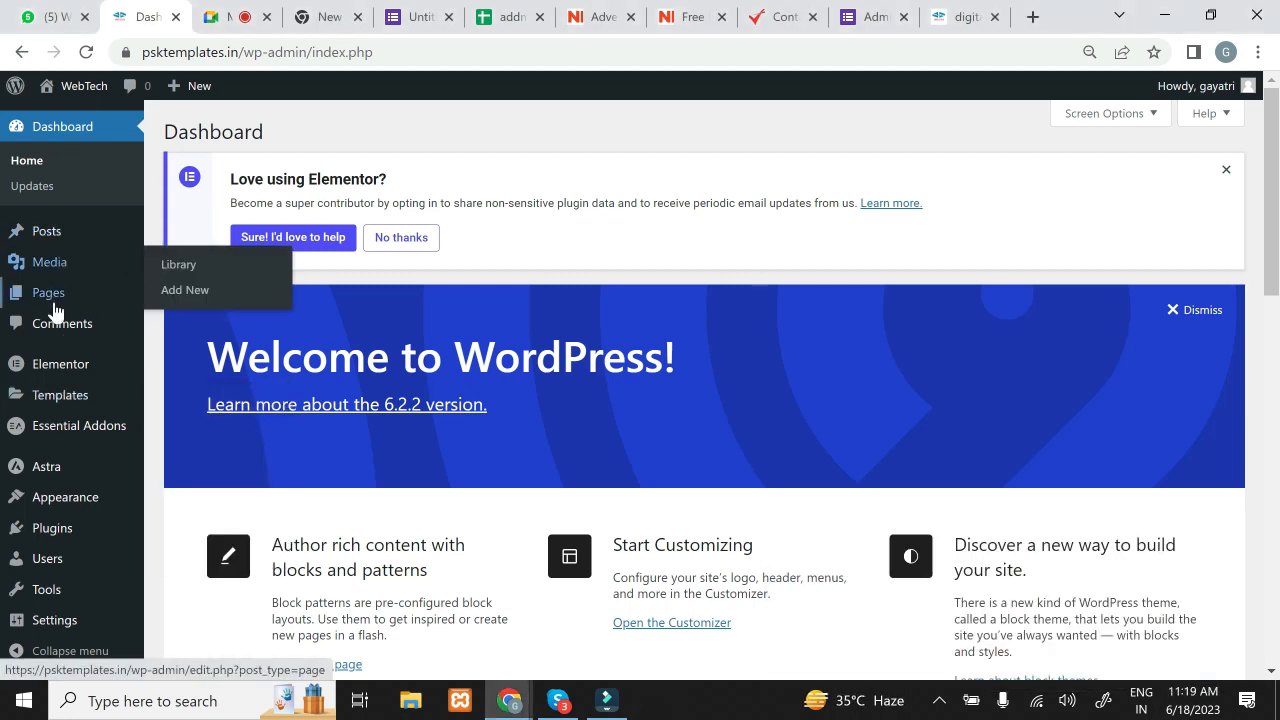
Step: Add a new WordPress page and open it in the Elementor editor
mouse_move(85, 305)
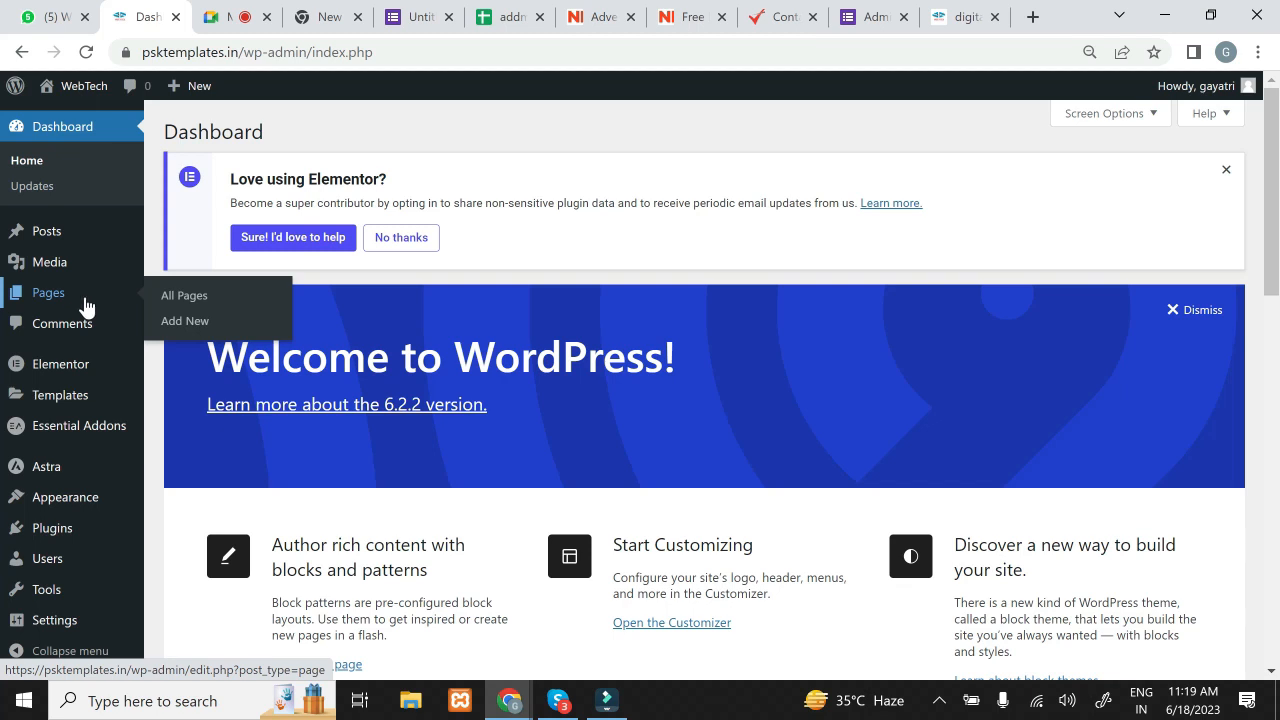
left_click(172, 326)
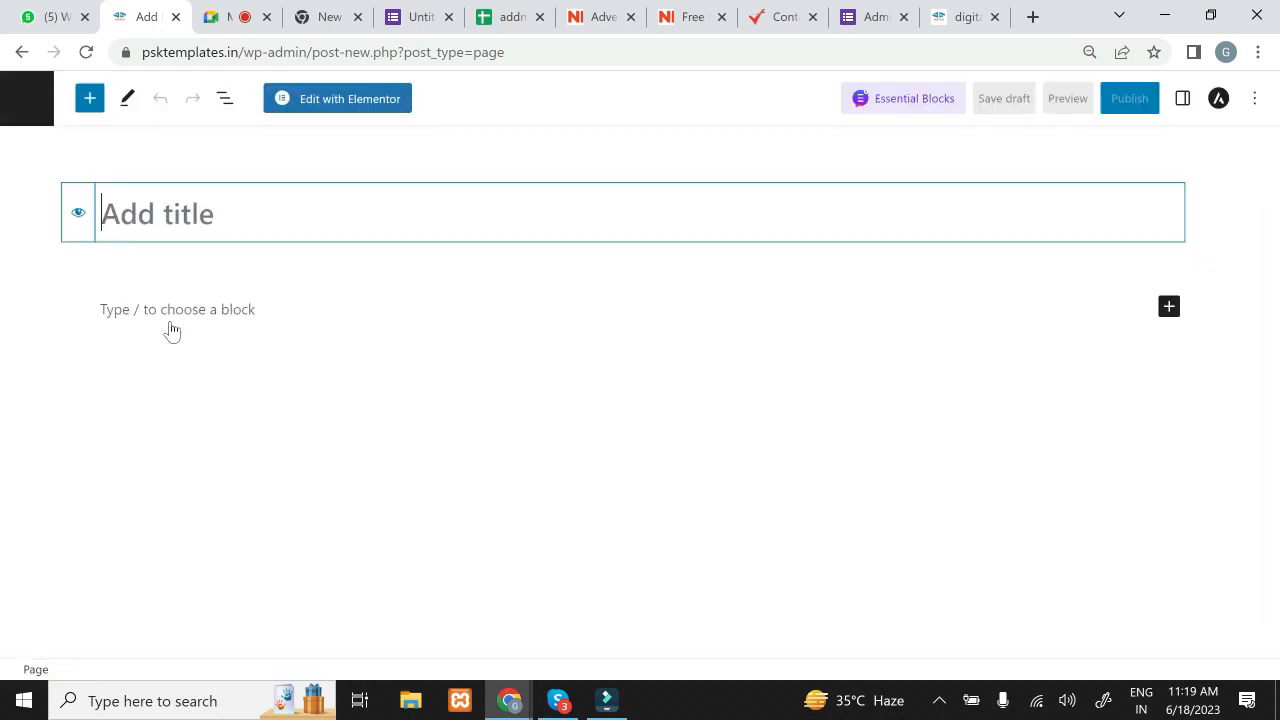
left_click(332, 100)
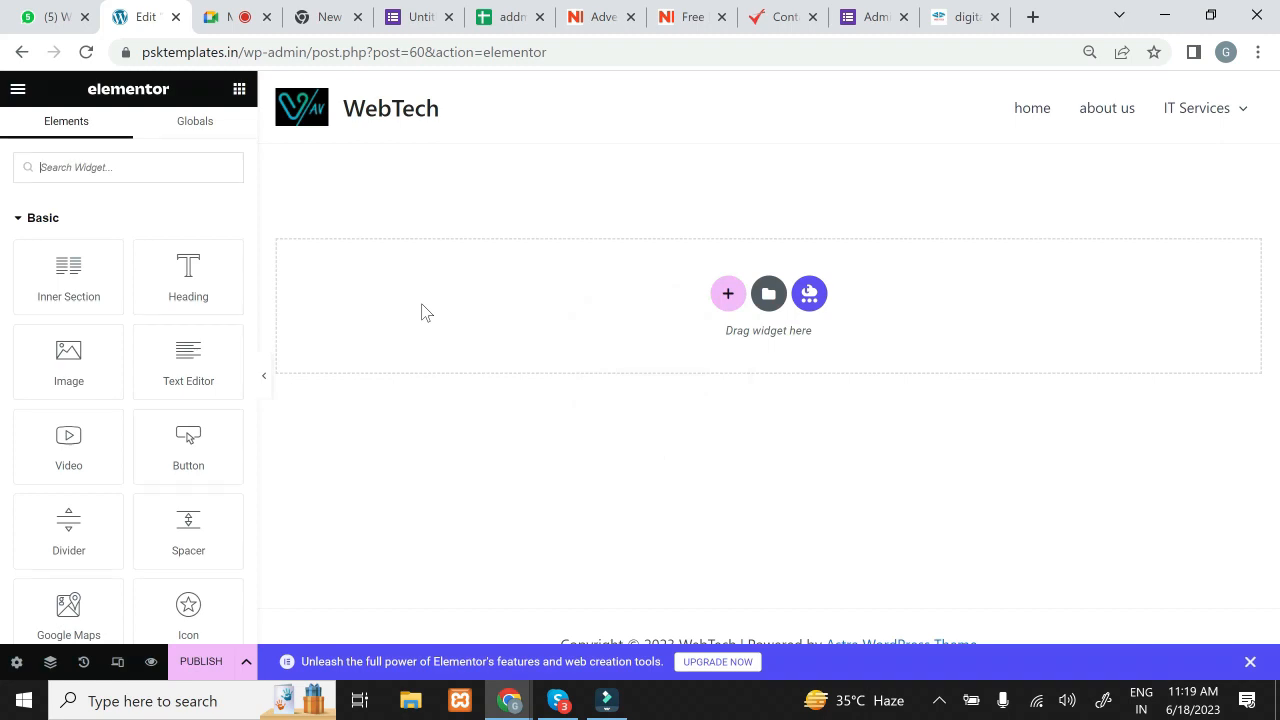
Step: Collapse the Basic and Pro widget categories and browse the widgets offered under Essential Addons
left_click(55, 222)
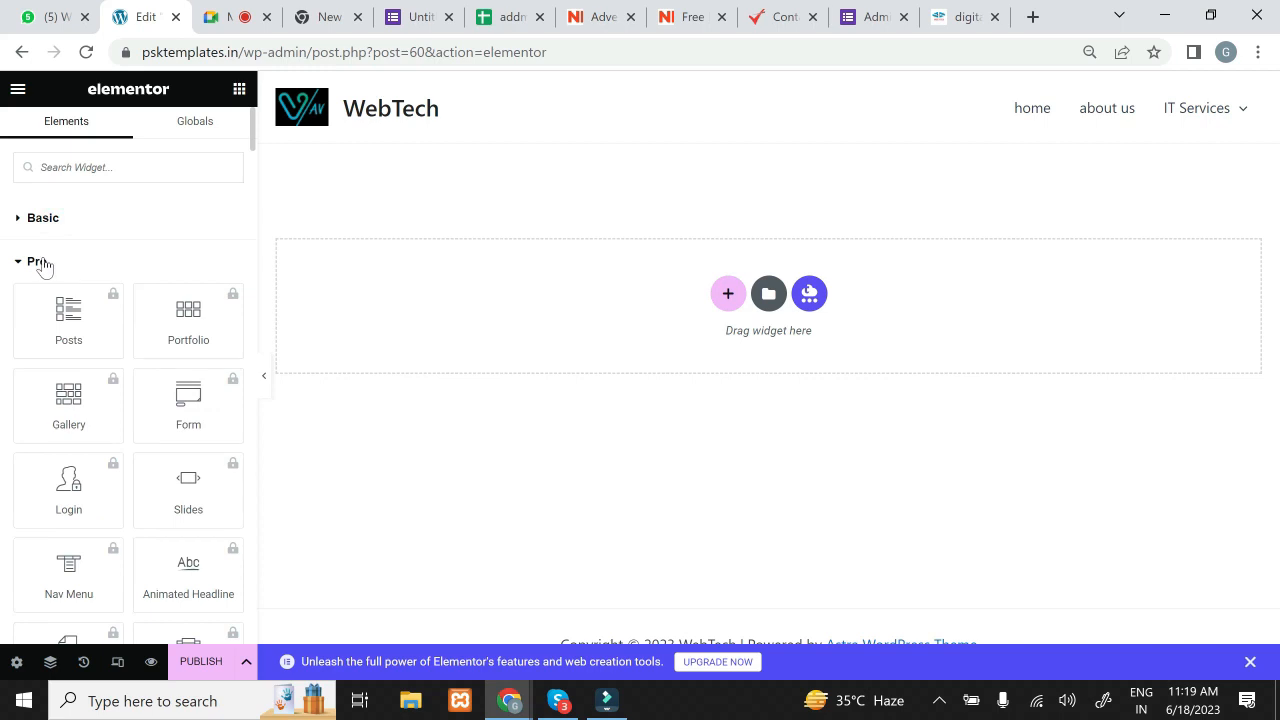
left_click(40, 262)
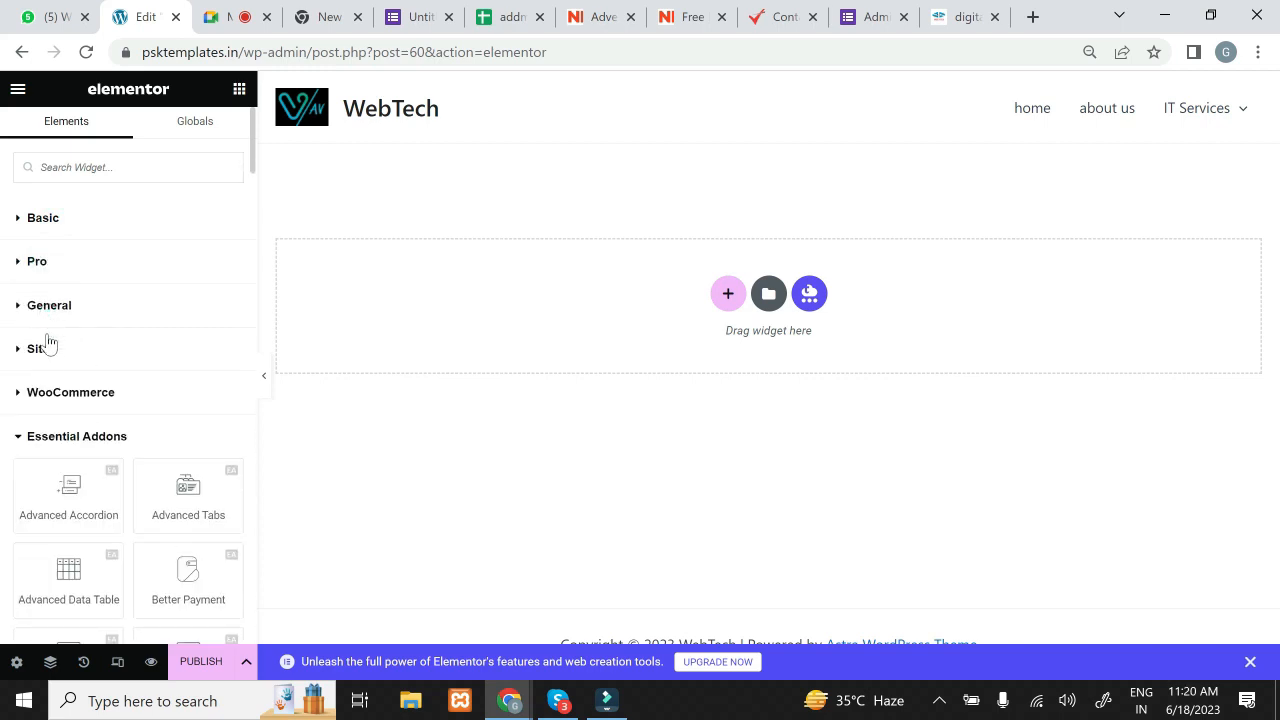
left_click(78, 406)
left_click_drag(254, 177, 252, 212)
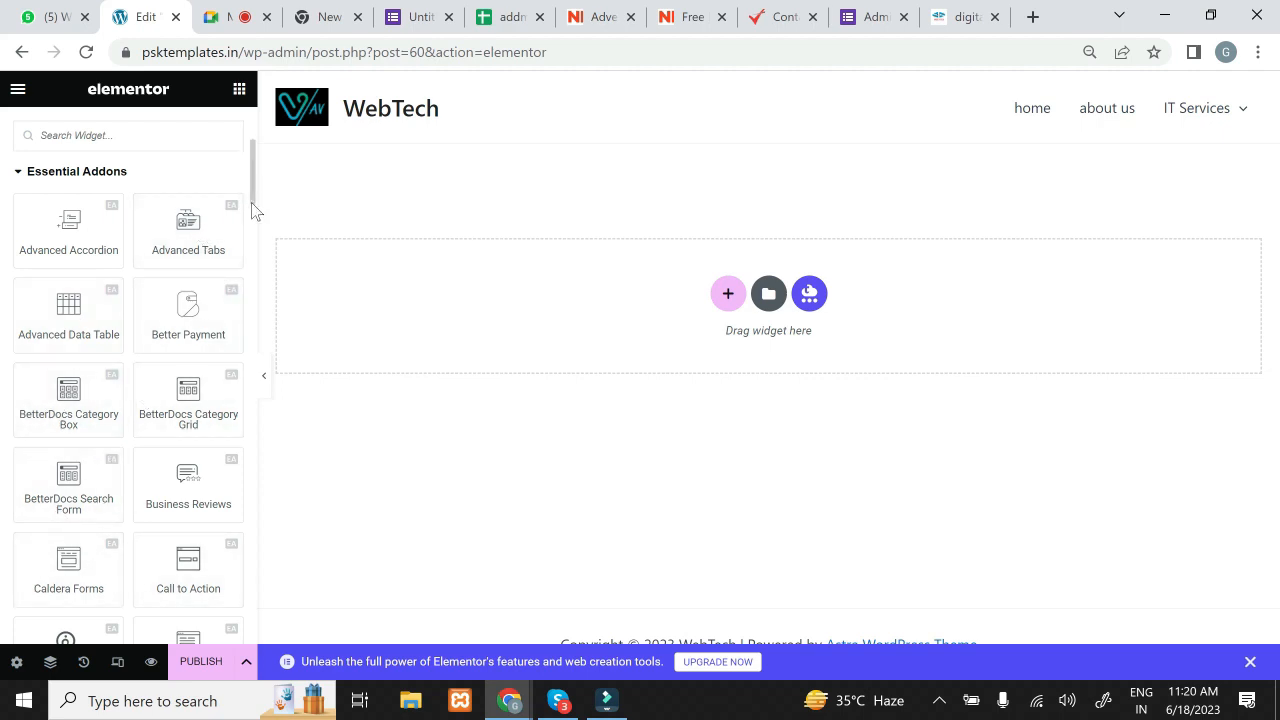
scroll(250, 206, "down", 5)
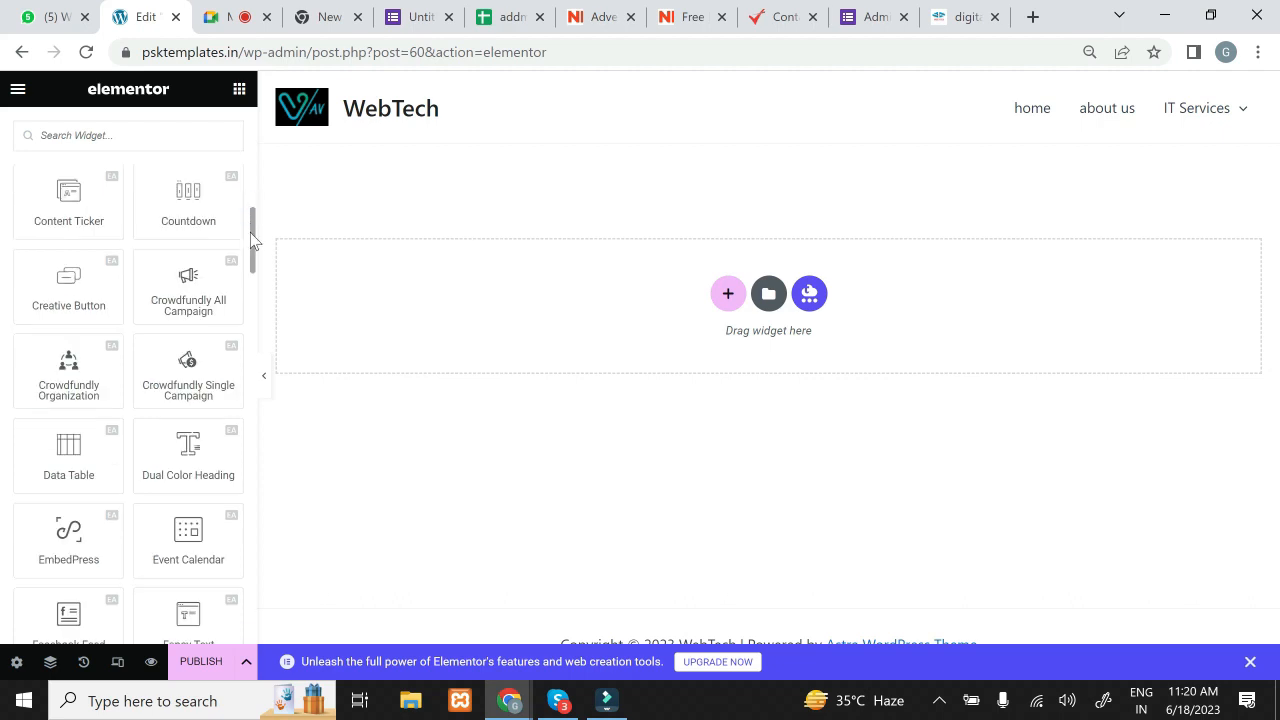
left_click_drag(258, 270, 272, 350)
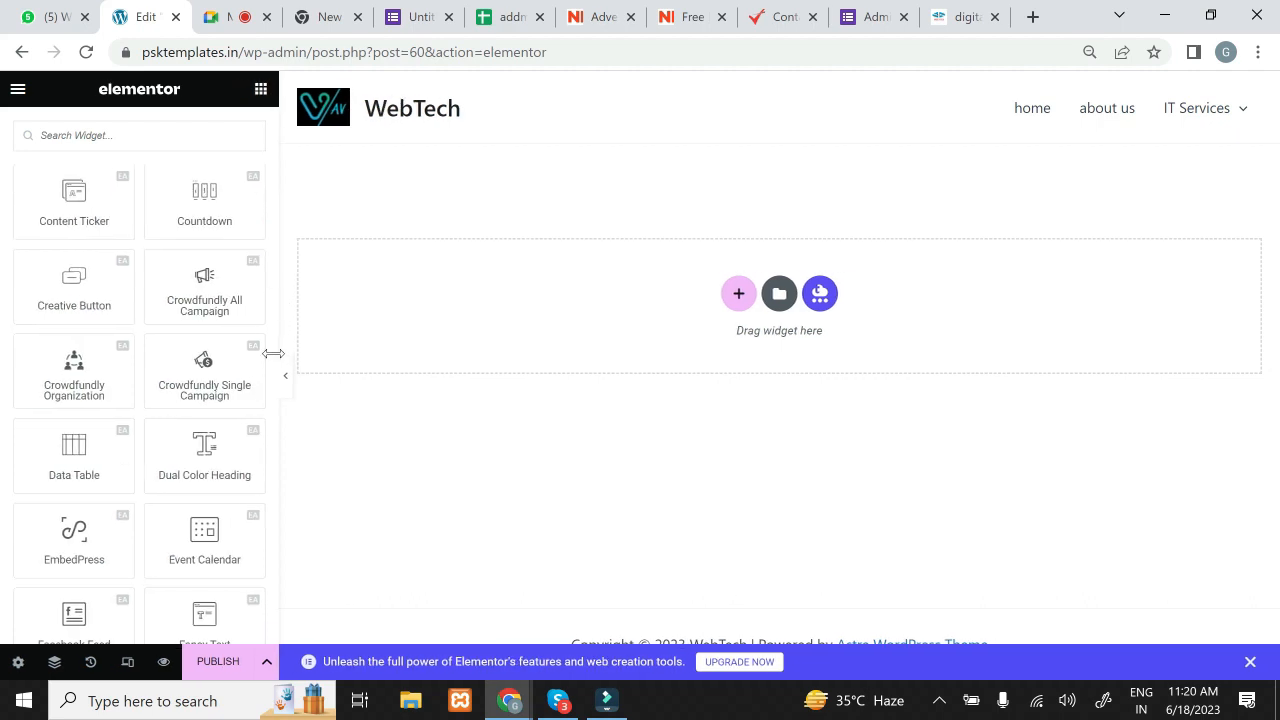
mouse_move(266, 297)
left_mouse_down()
mouse_move(251, 303)
mouse_move(255, 288)
left_mouse_up()
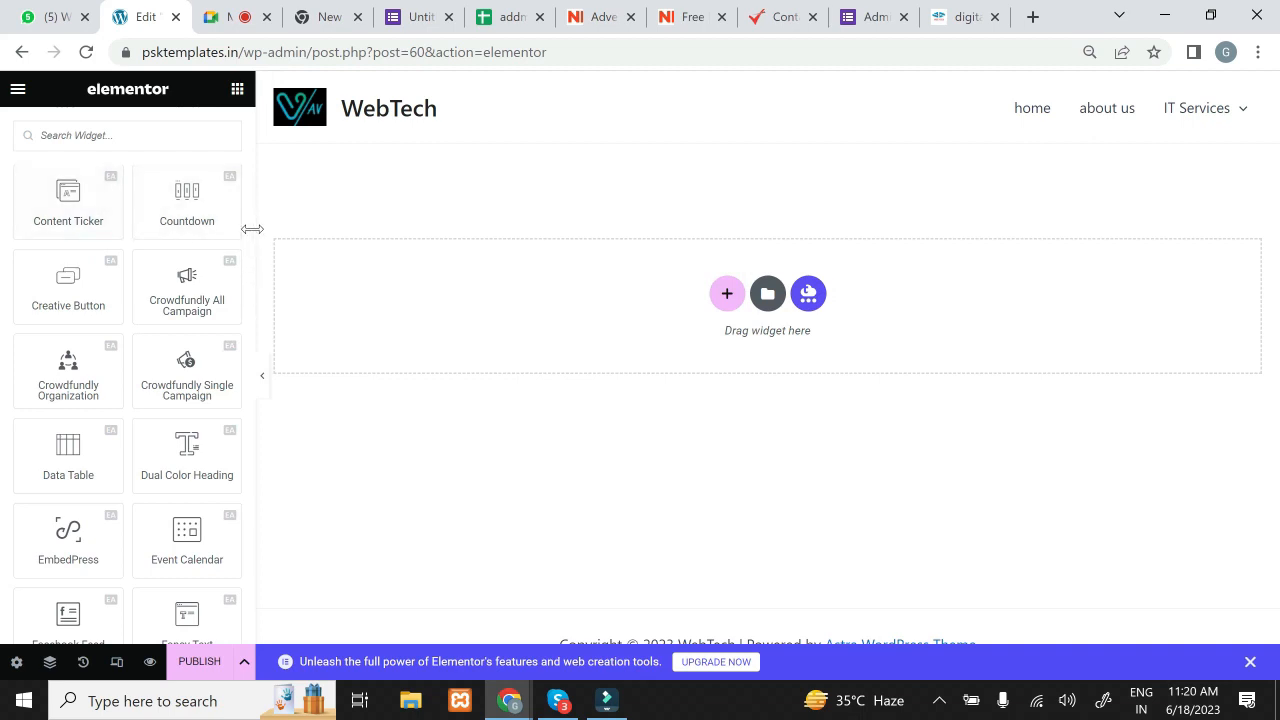
left_click_drag(252, 252, 265, 193)
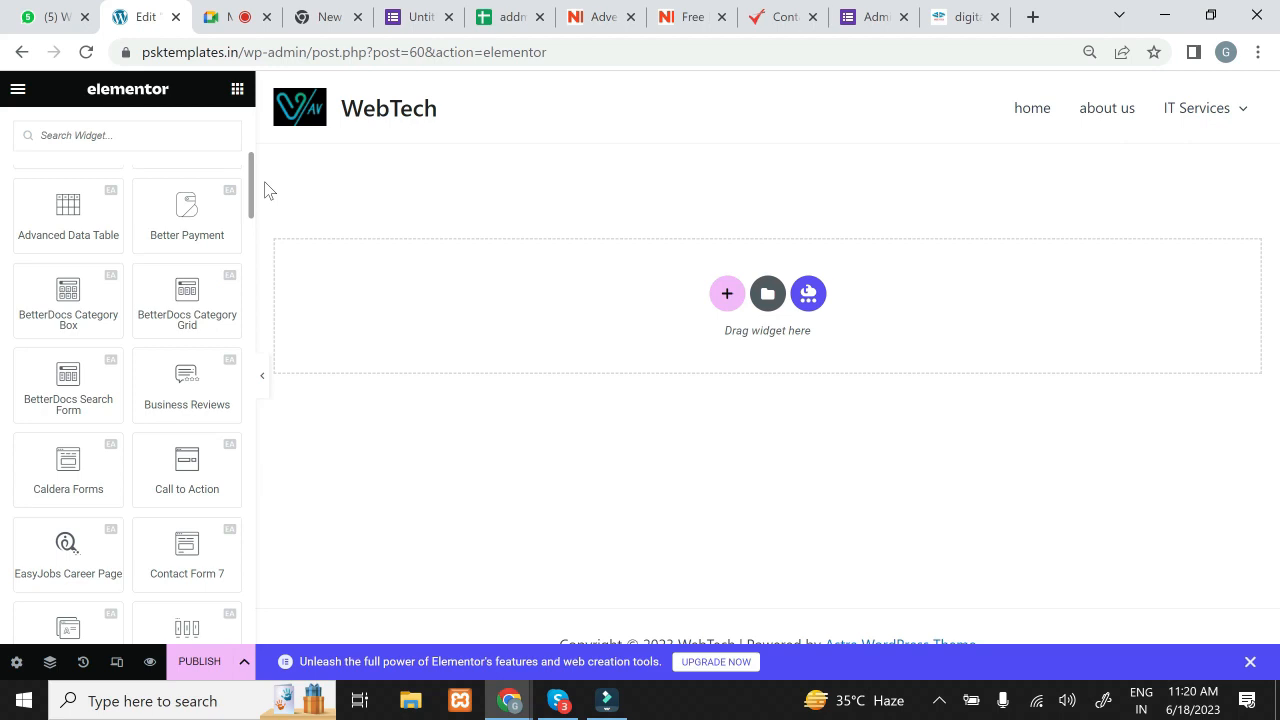
Step: Browse further through the Essential Addons widgets and open the structure choices for a new section
left_click_drag(251, 193, 247, 246)
left_click_drag(246, 248, 248, 290)
scroll(249, 291, "down", 6)
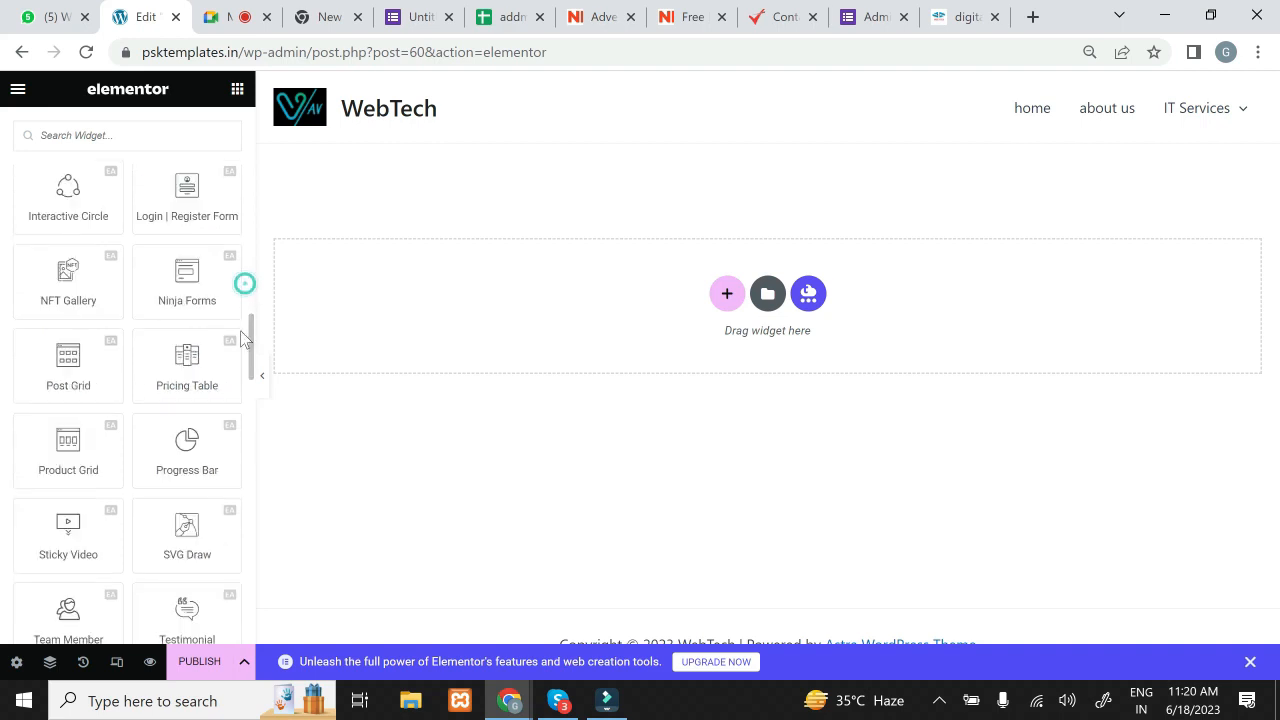
left_click(723, 305)
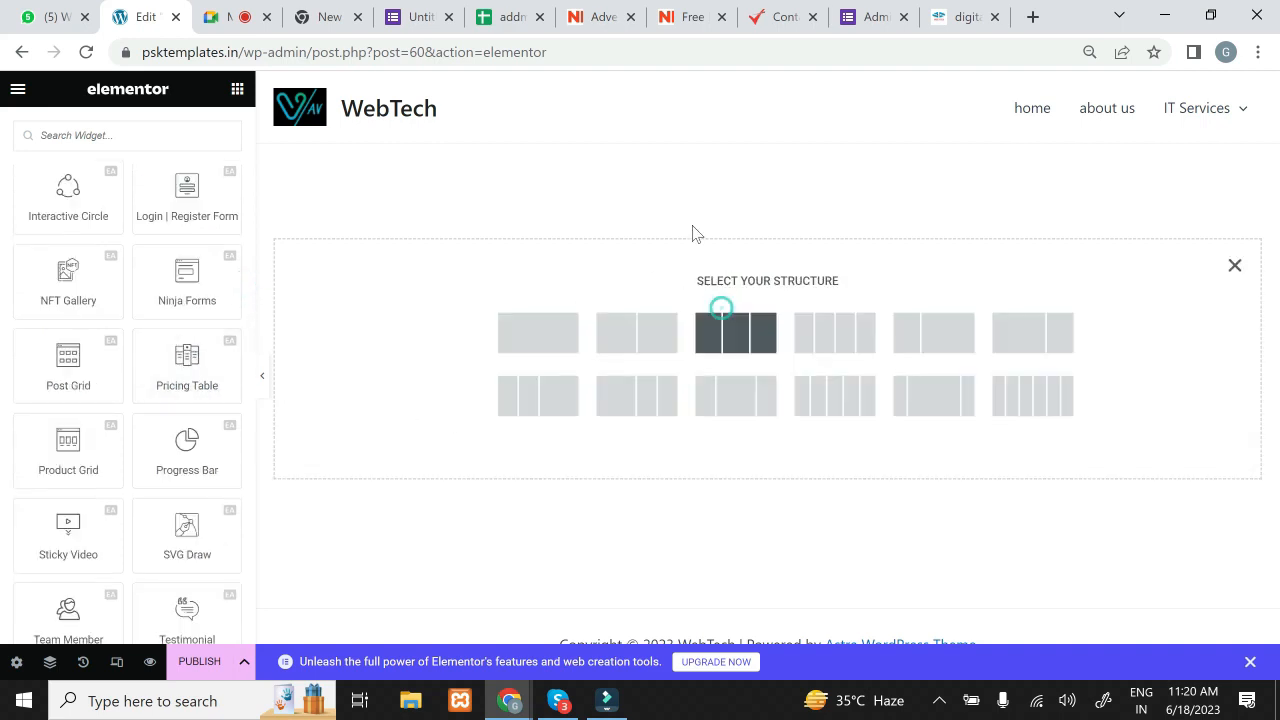
Step: Switch to the Viraj Auto Services website and examine the animated headline on its home page
left_click(785, 17)
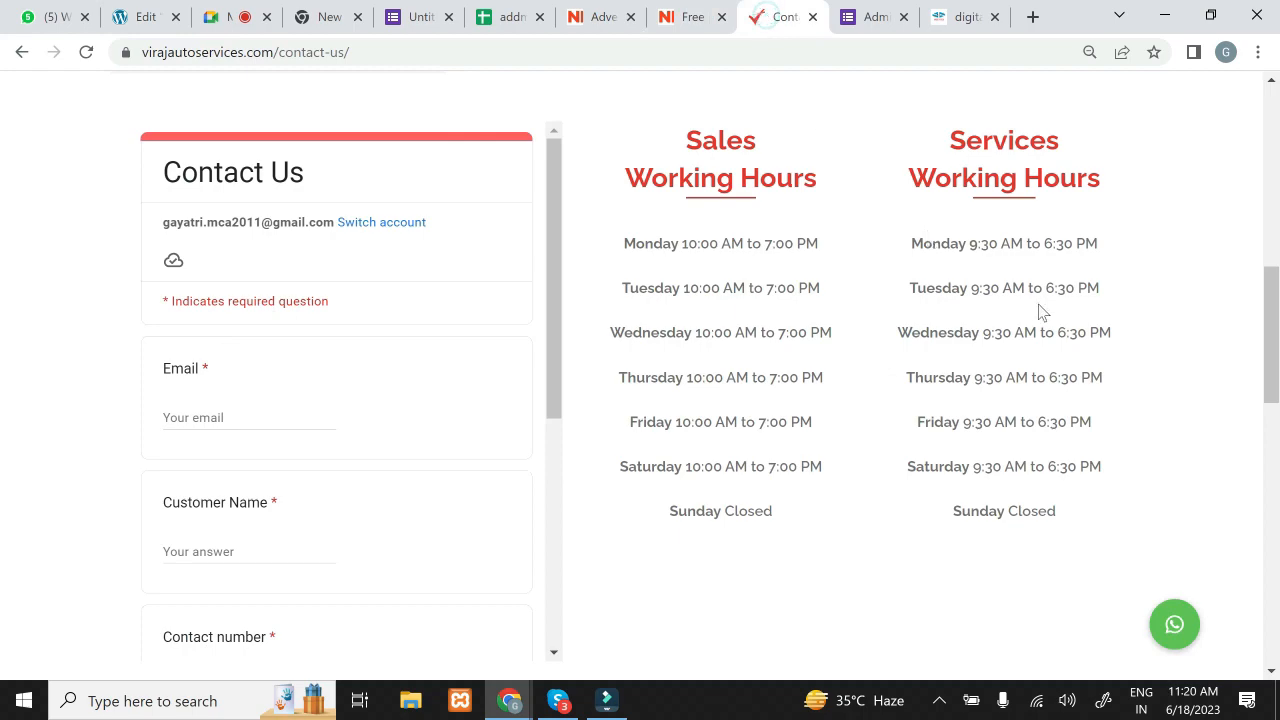
left_click_drag(1274, 277, 1275, 70)
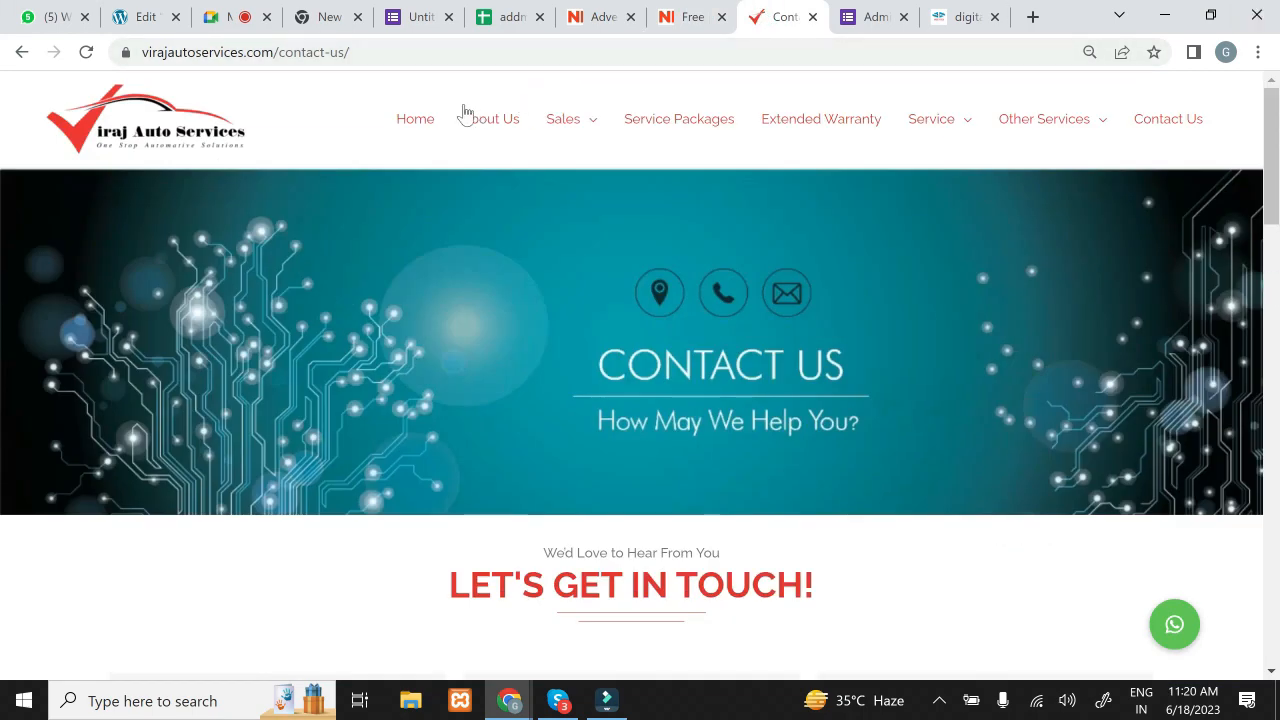
left_click(435, 121)
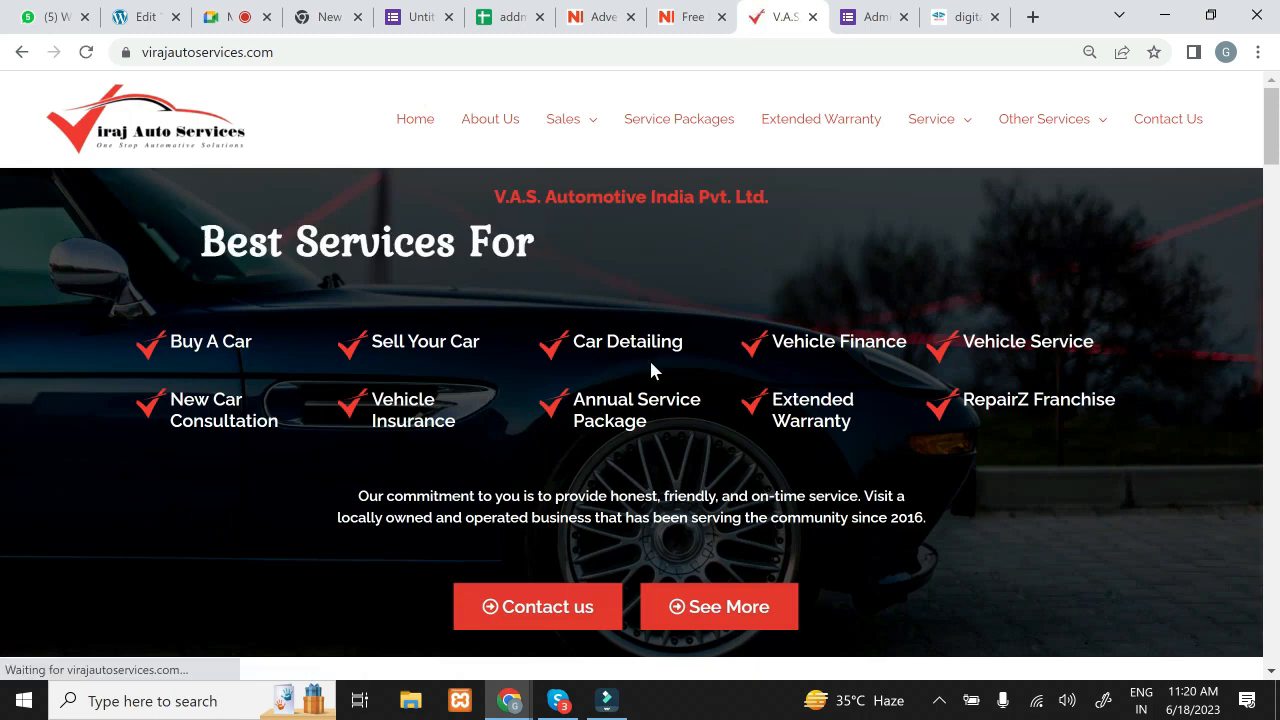
left_click(846, 266)
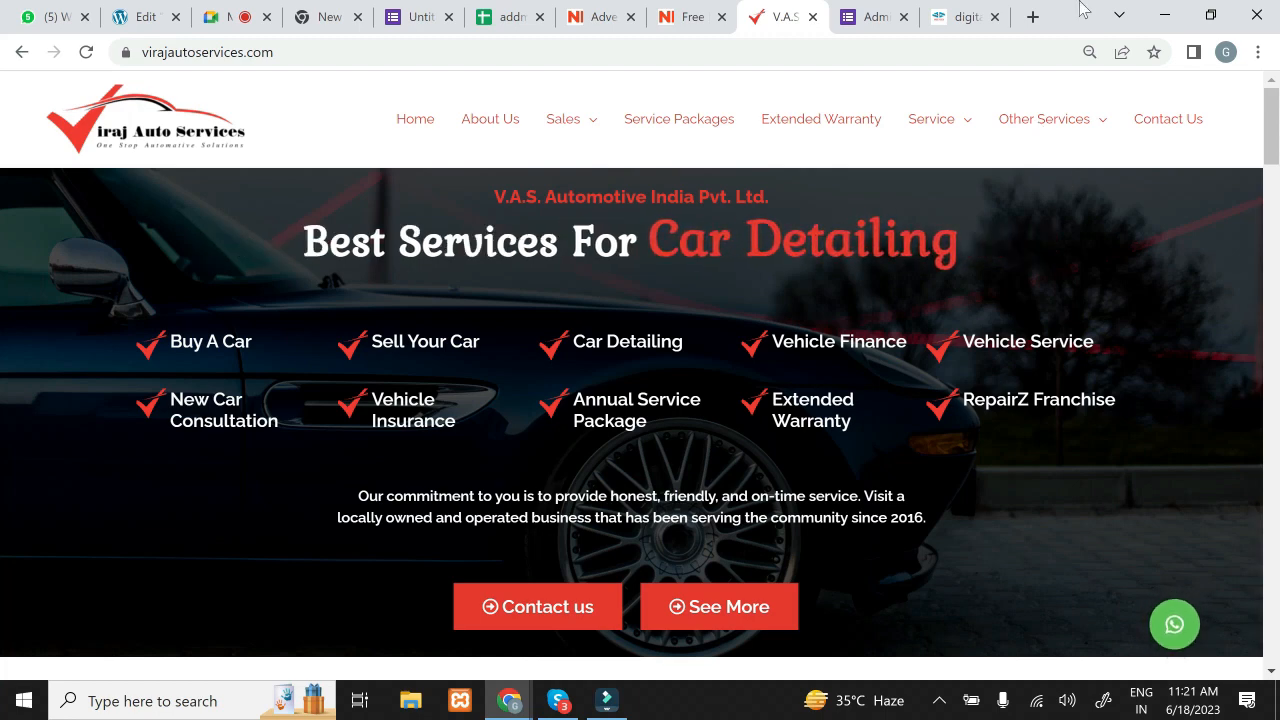
Step: Back in the Elementor editor, add a single-column section and place the Essential Addons Fancy Text widget in it
left_click(146, 18)
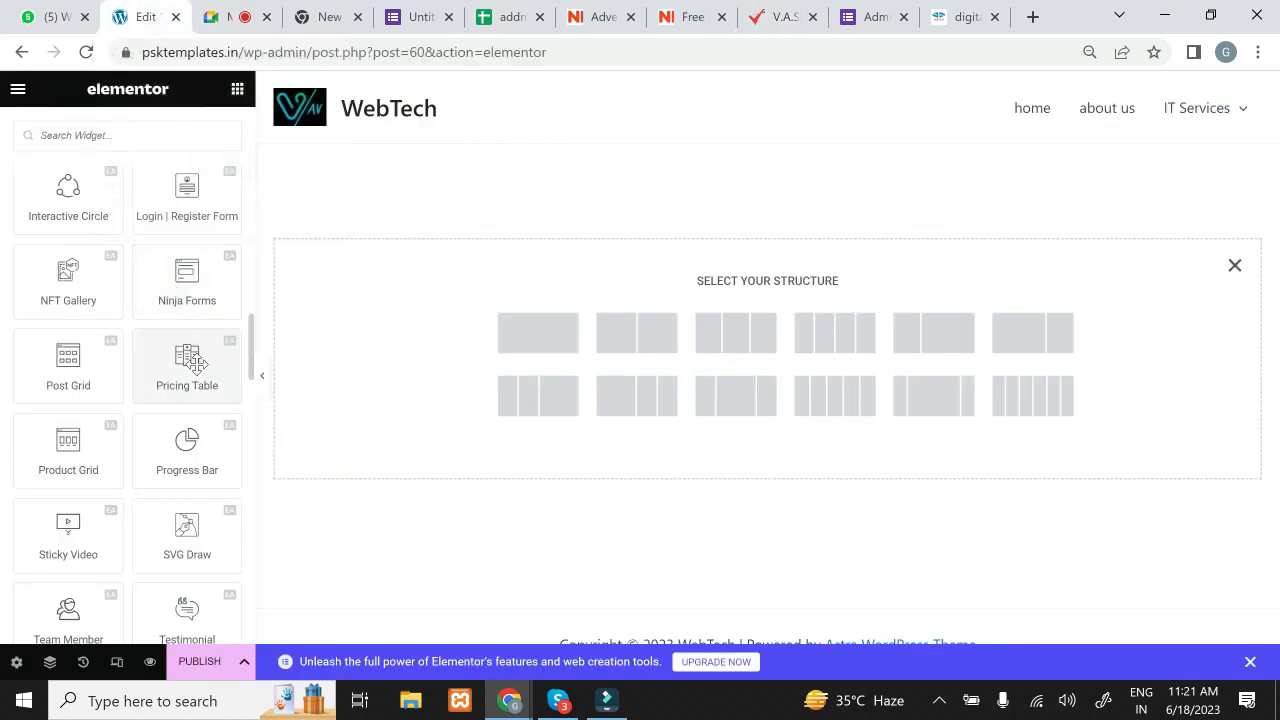
left_click(570, 333)
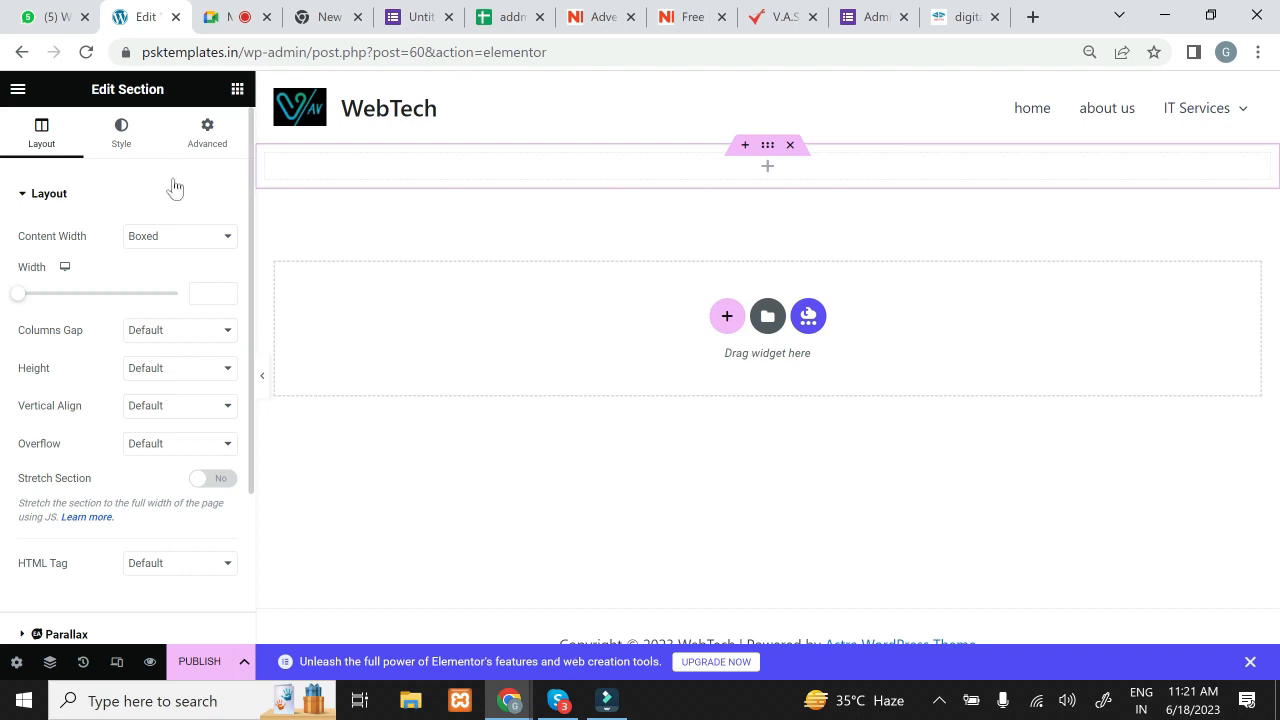
left_click(237, 90)
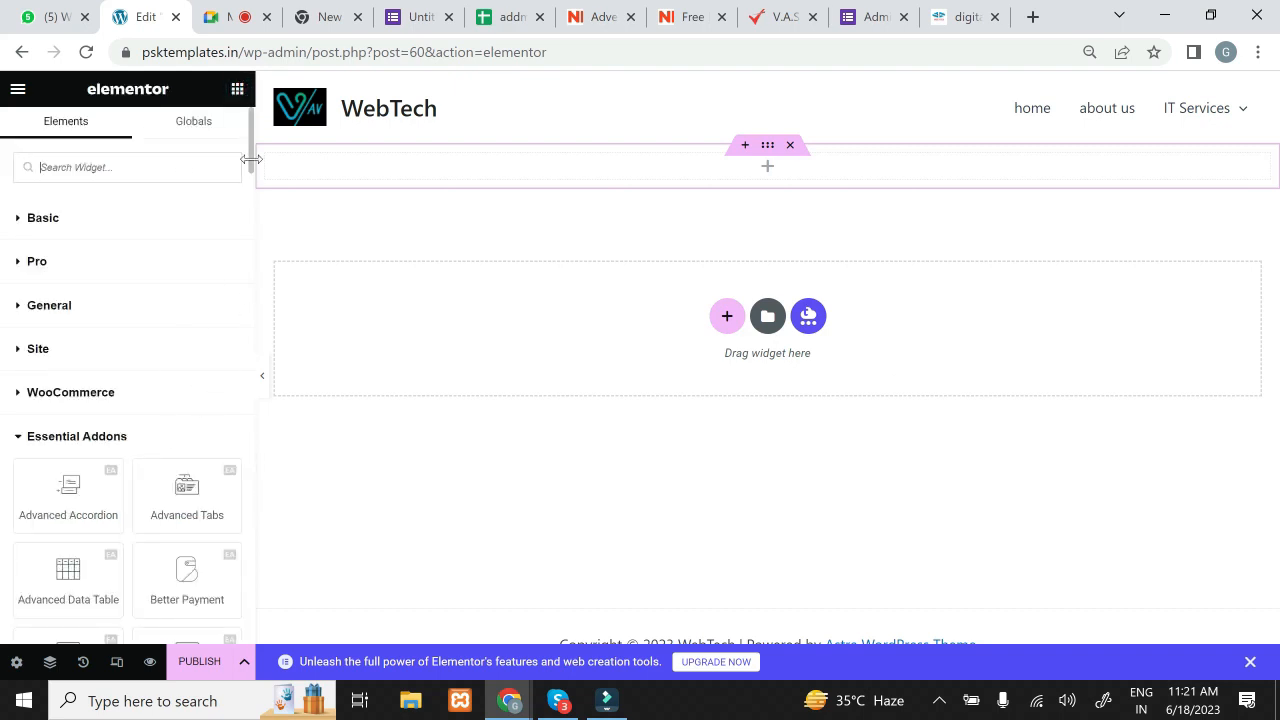
left_click_drag(252, 177, 251, 280)
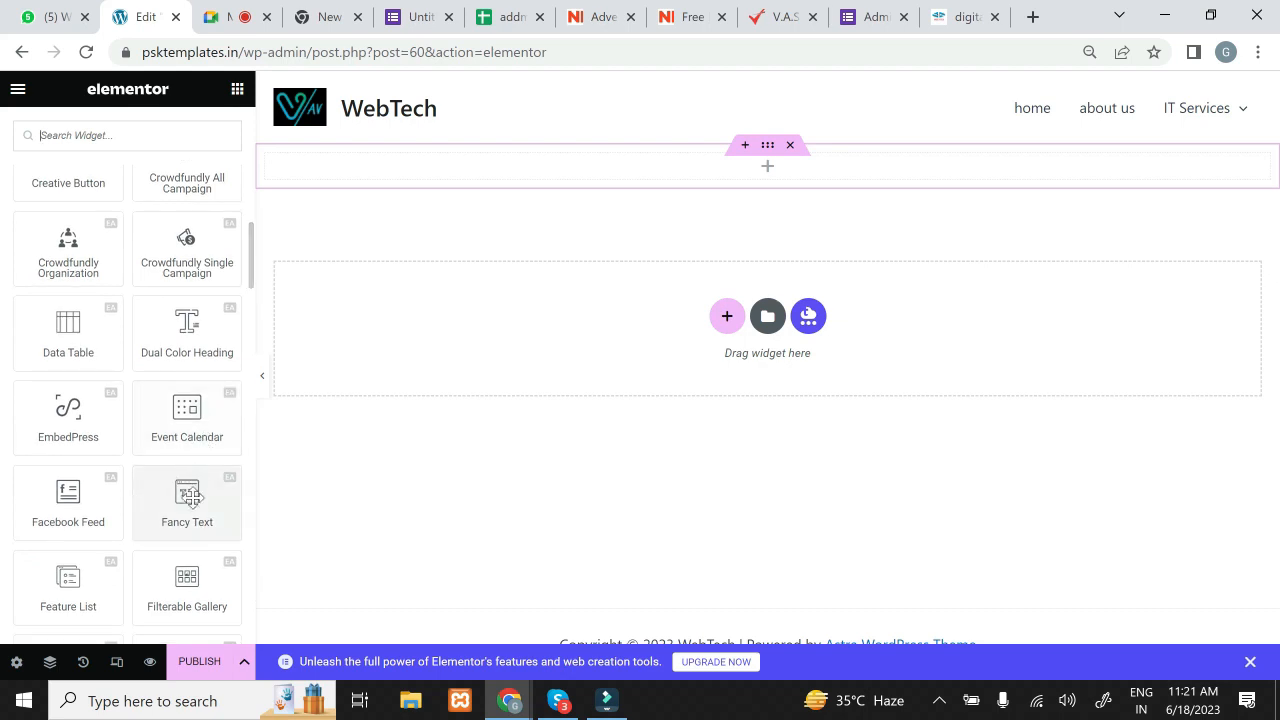
left_click_drag(191, 495, 431, 169)
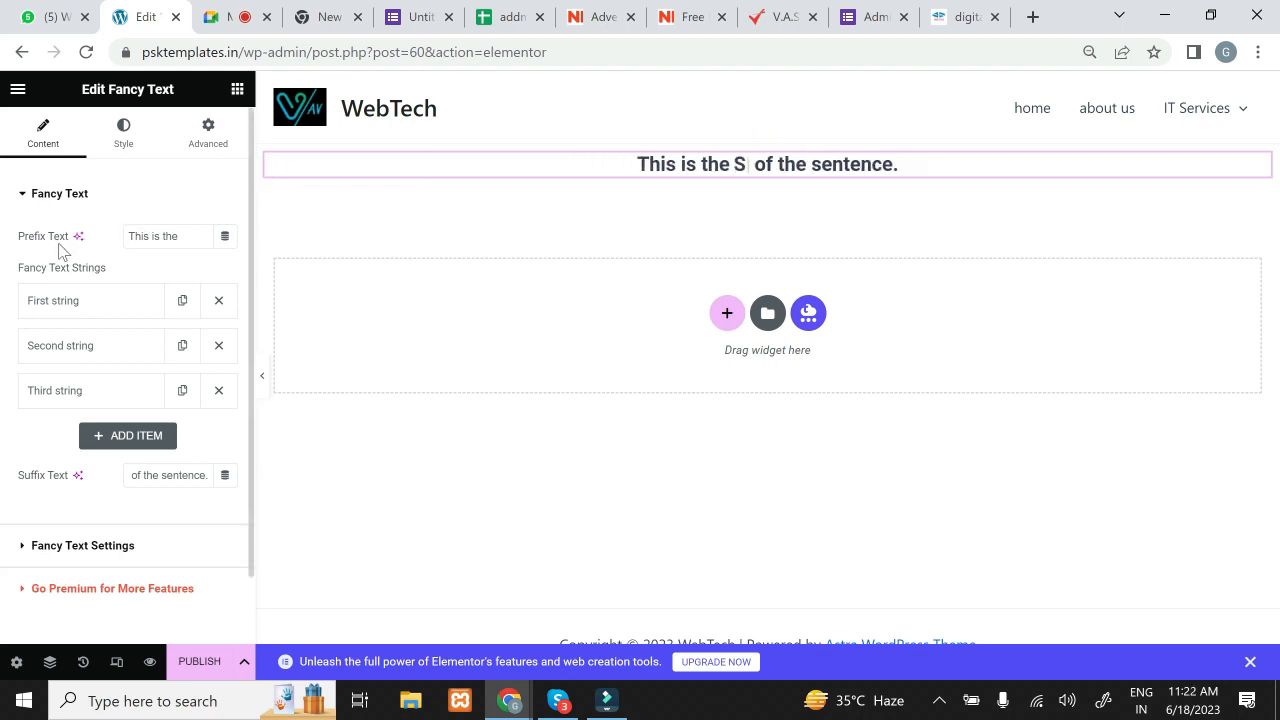
Step: Replace the Fancy Text widget's prefix text with "our best IT Services"
left_click(175, 236)
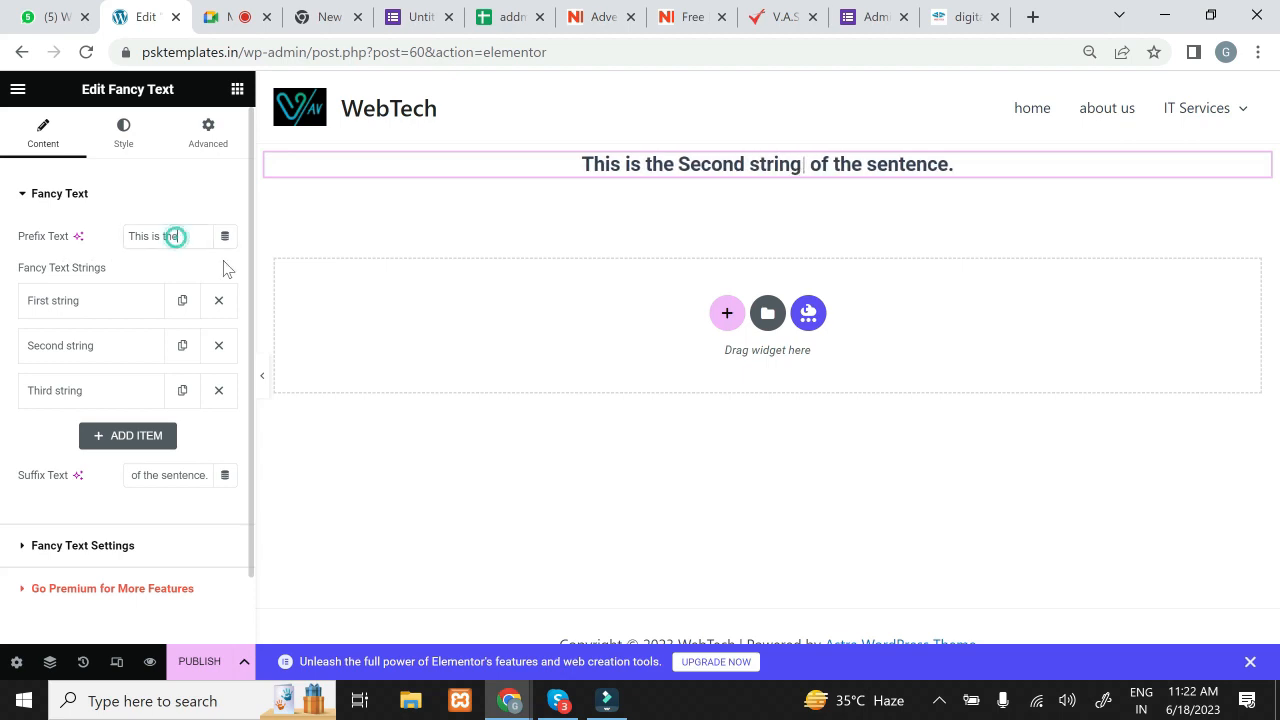
key("BackSpace")
key("BackSpace")
key("BackSpace")
key("BackSpace")
key("BackSpace")
key("BackSpace")
key("BackSpace")
key("BackSpace")
key("BackSpace")
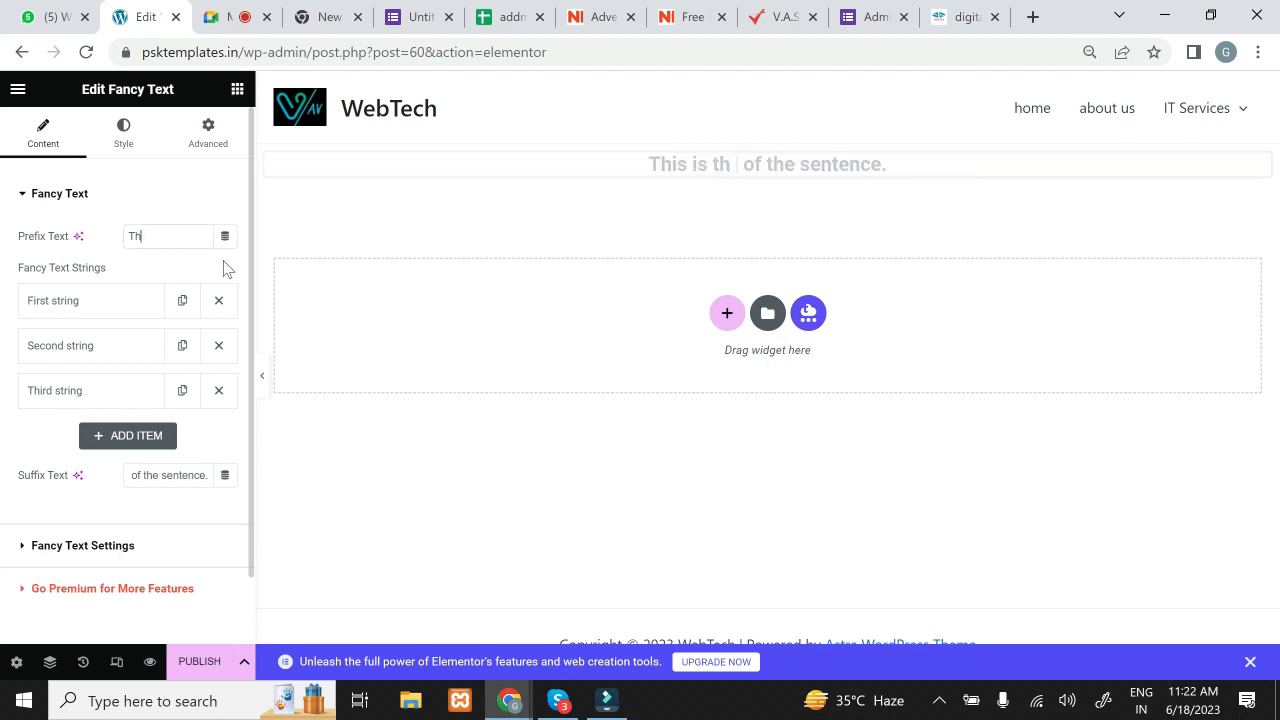
type("our ")
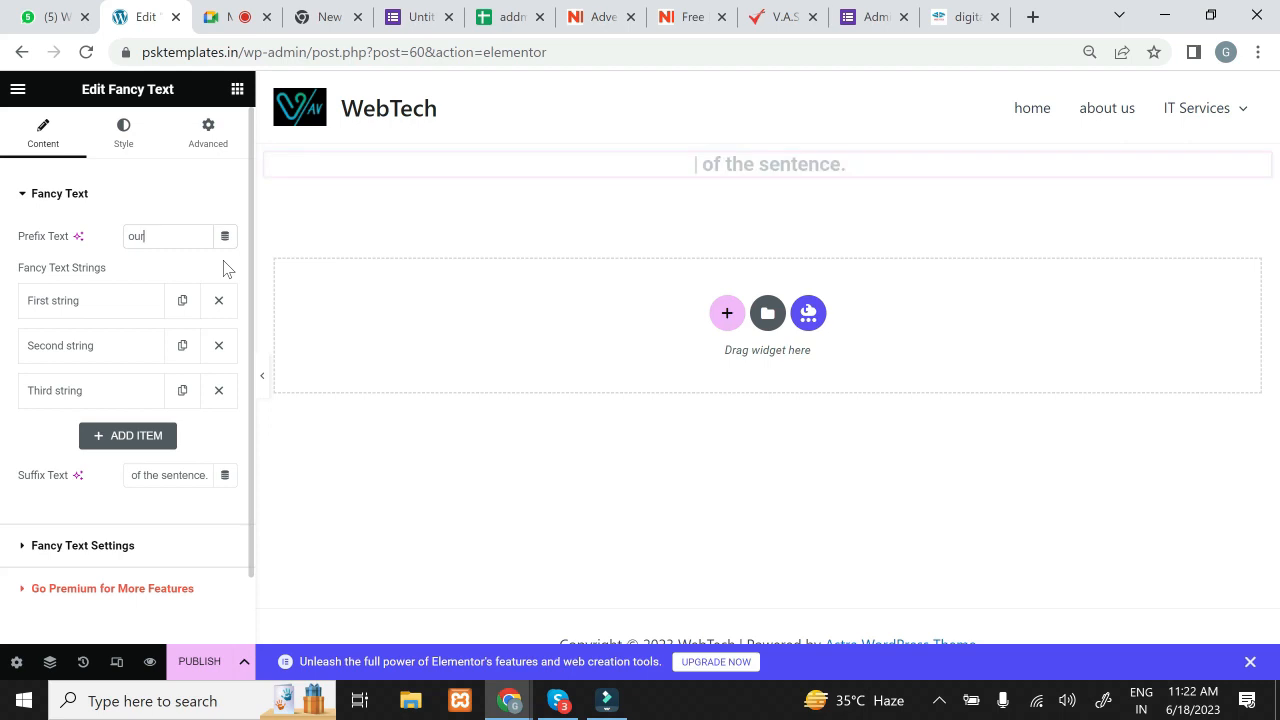
type("best ")
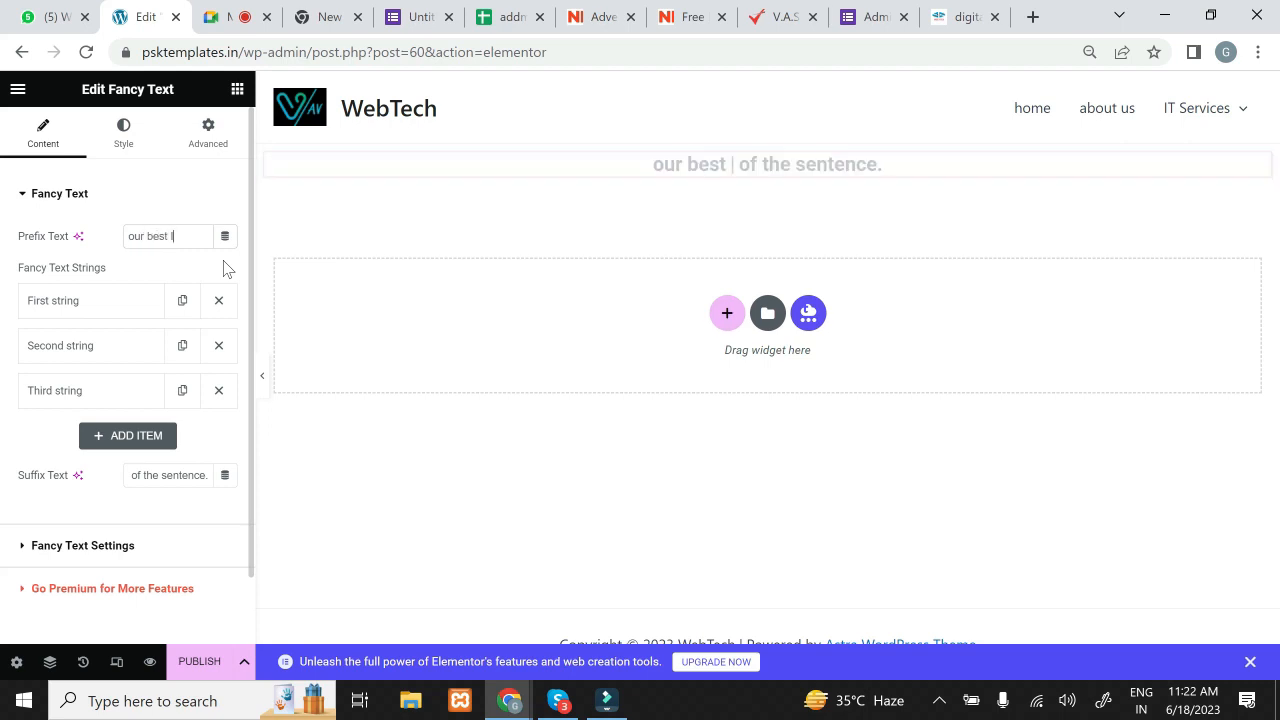
type("IT")
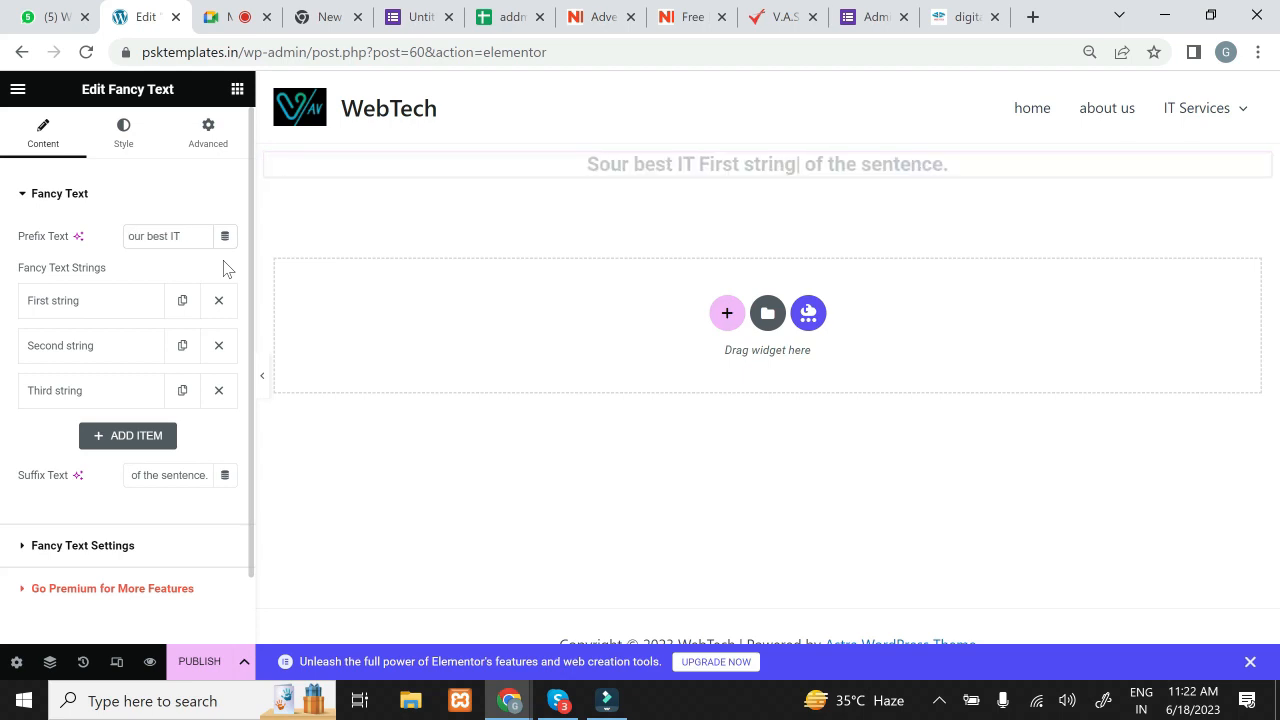
key("BackSpace")
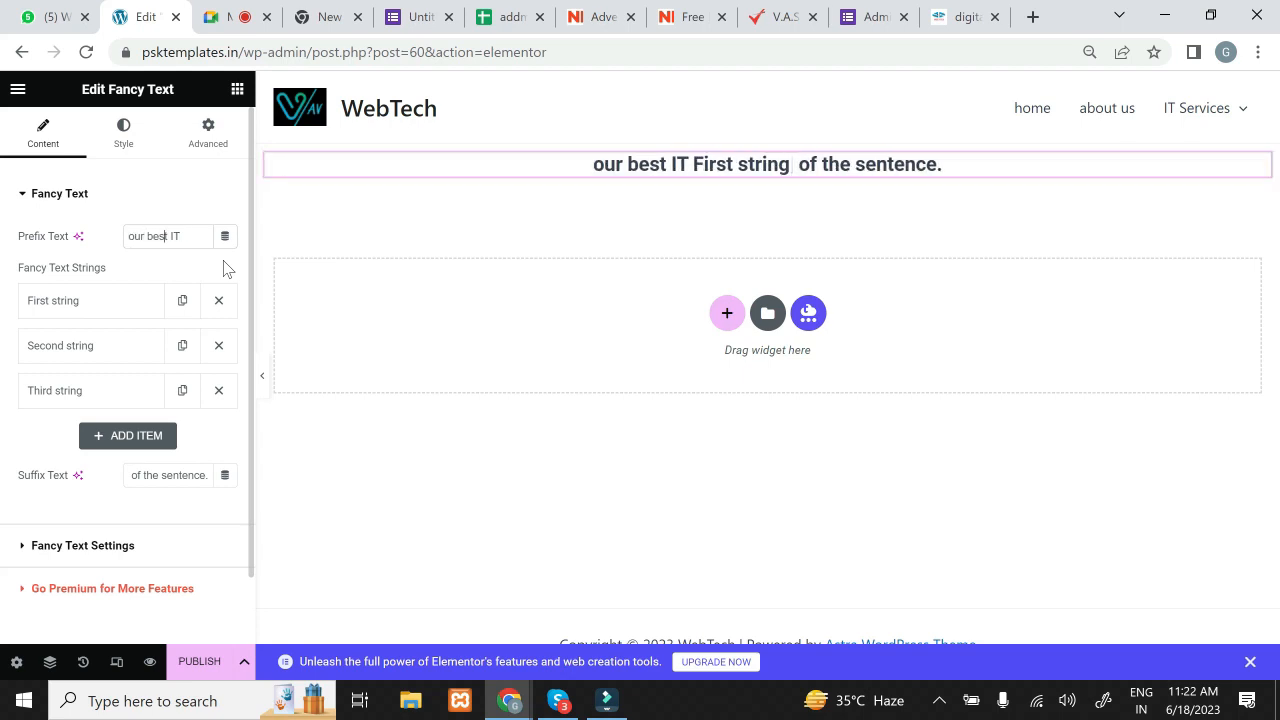
type("Services")
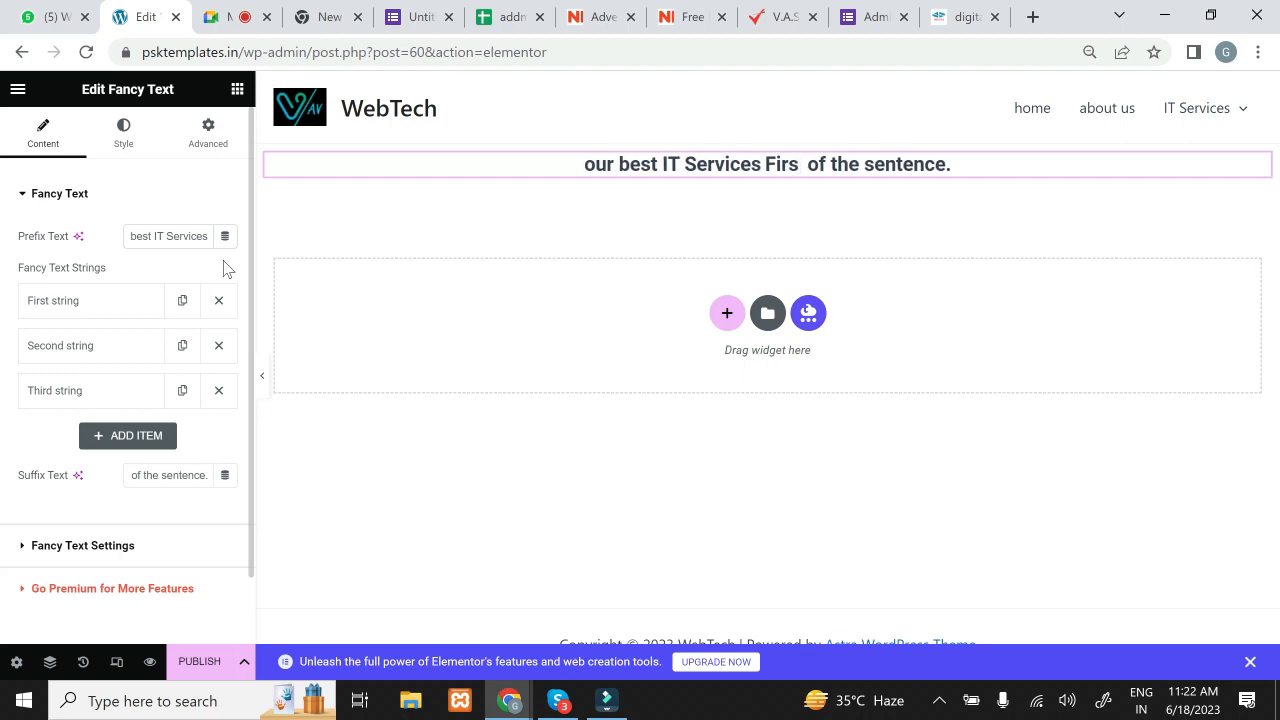
Step: Change the first fancy text string to "Development"
left_click(86, 300)
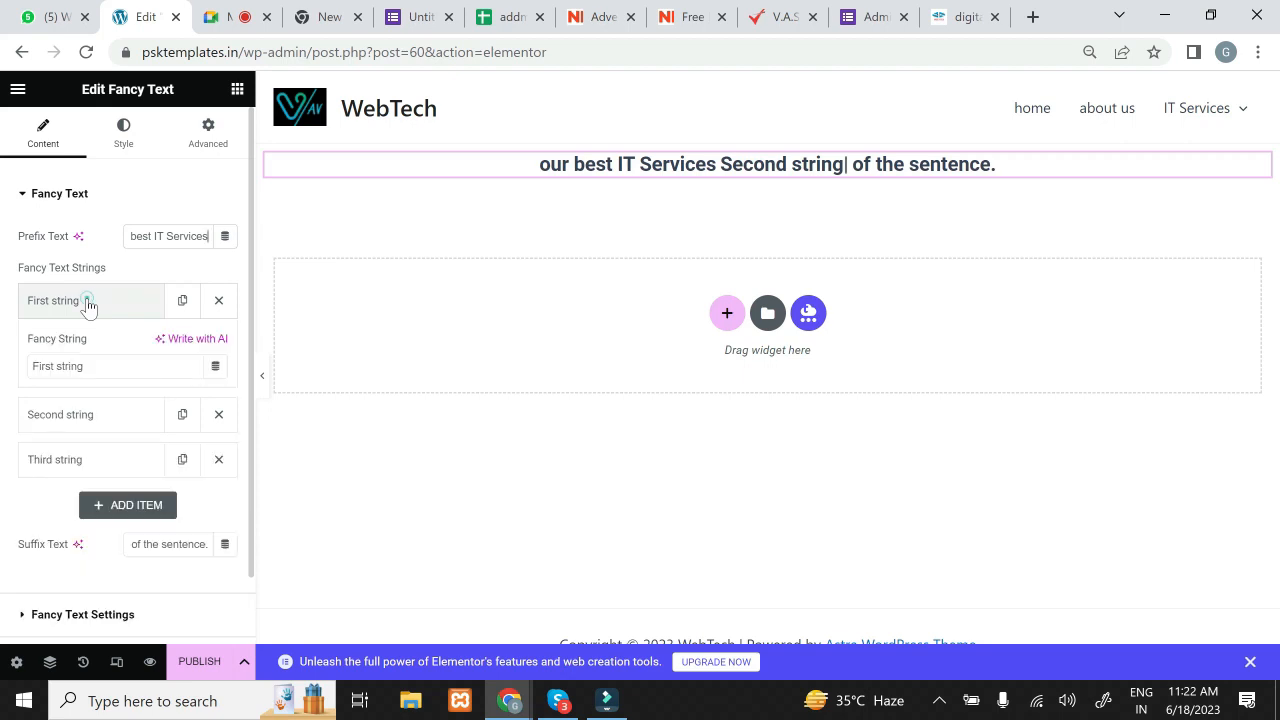
double_click(62, 366)
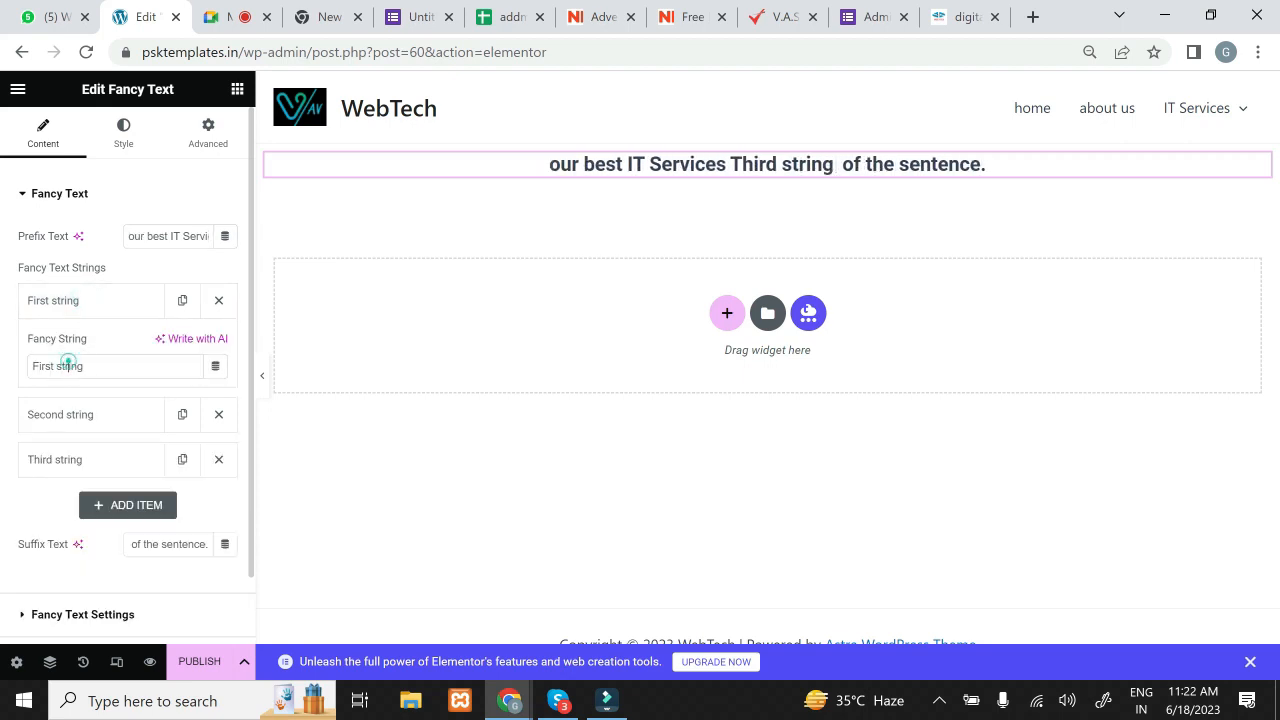
double_click(67, 366)
left_click(110, 362)
key("BackSpace")
key("BackSpace")
key("BackSpace")
key("BackSpace")
key("BackSpace")
key("BackSpace")
key("BackSpace")
key("BackSpace")
key("BackSpace")
key("BackSpace")
key("BackSpace")
key("BackSpace")
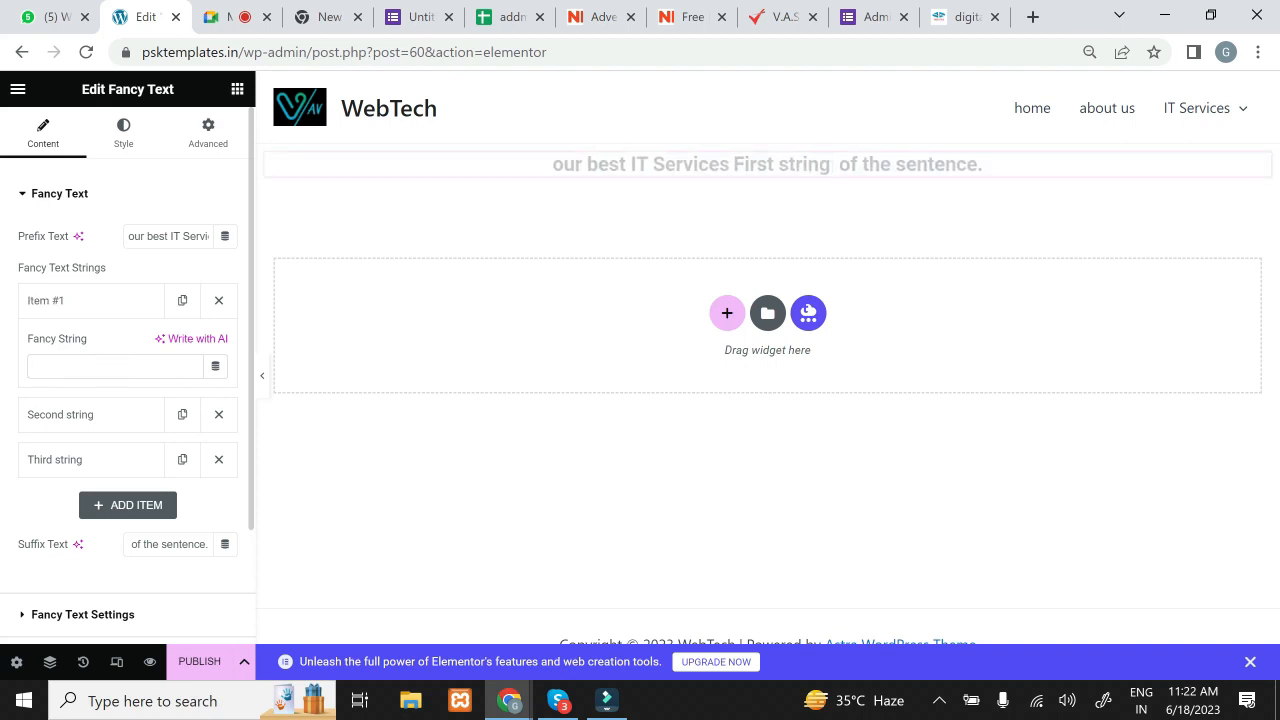
type("Develop.ment")
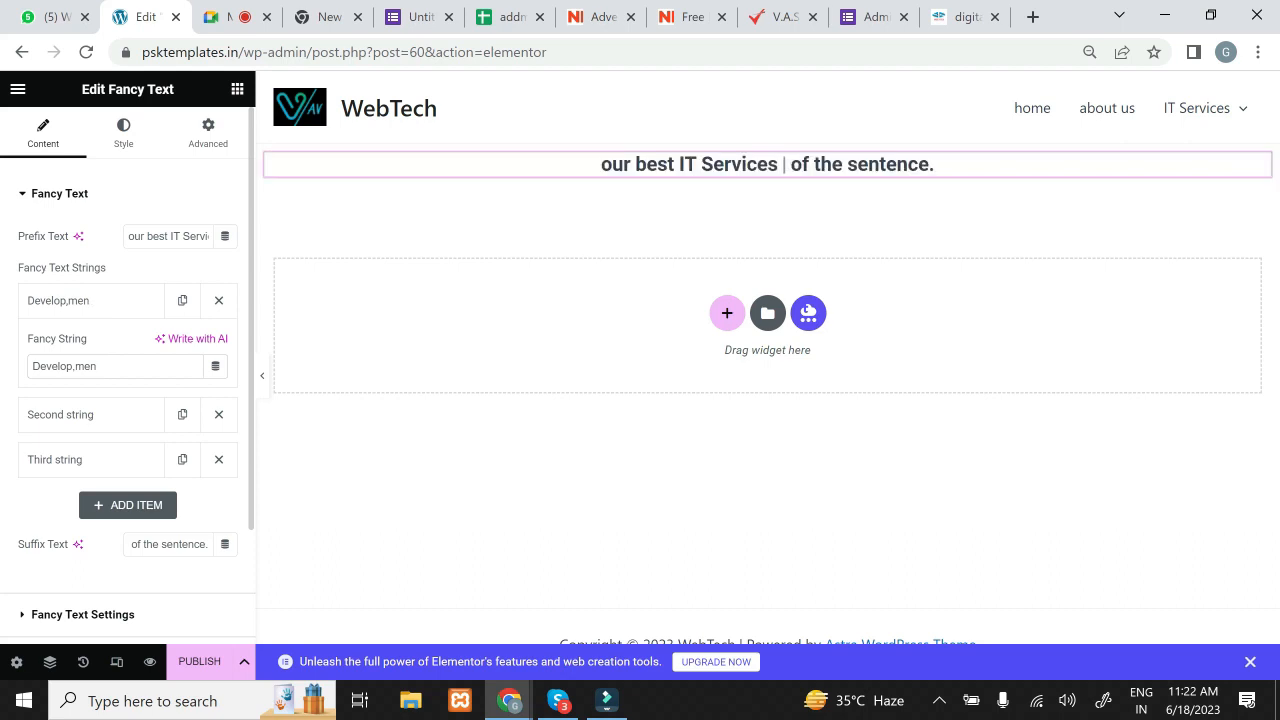
key("BackSpace")
key("BackSpace")
key("BackSpace")
key("BackSpace")
key("BackSpace")
key("BackSpace")
type("pment")
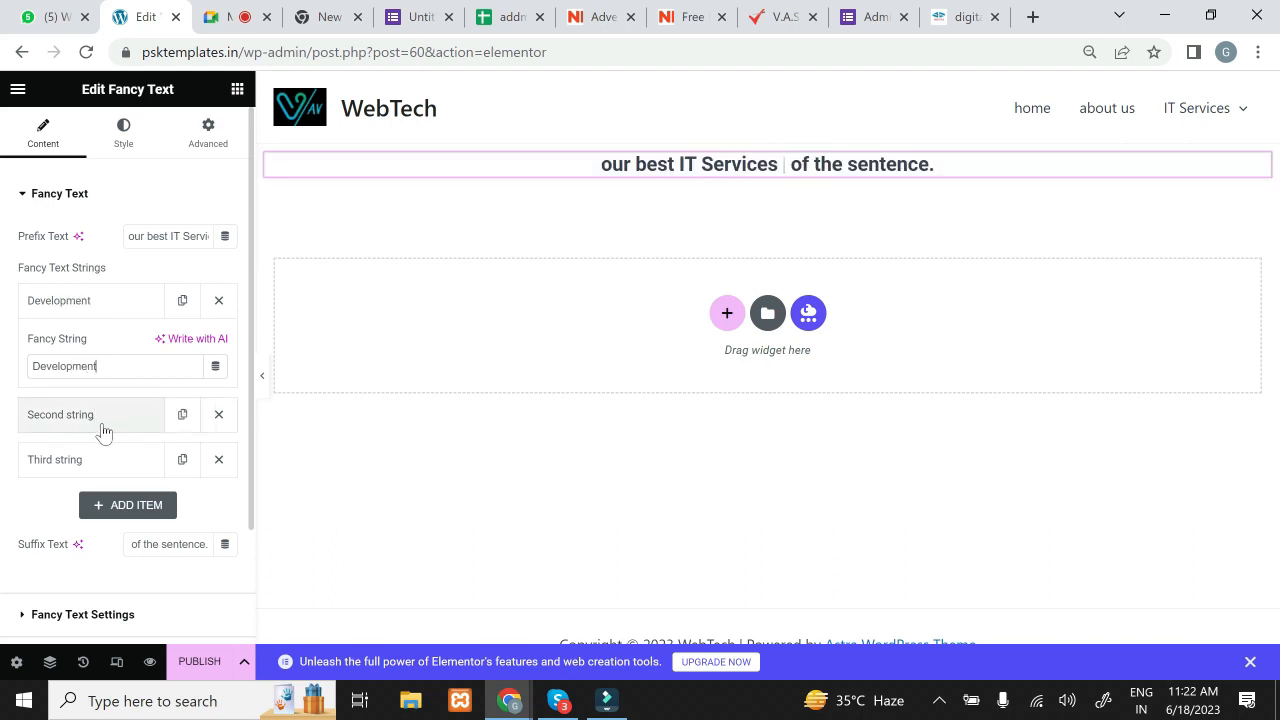
Step: Change the second fancy text string to "Digital marketing"
right_click(104, 425)
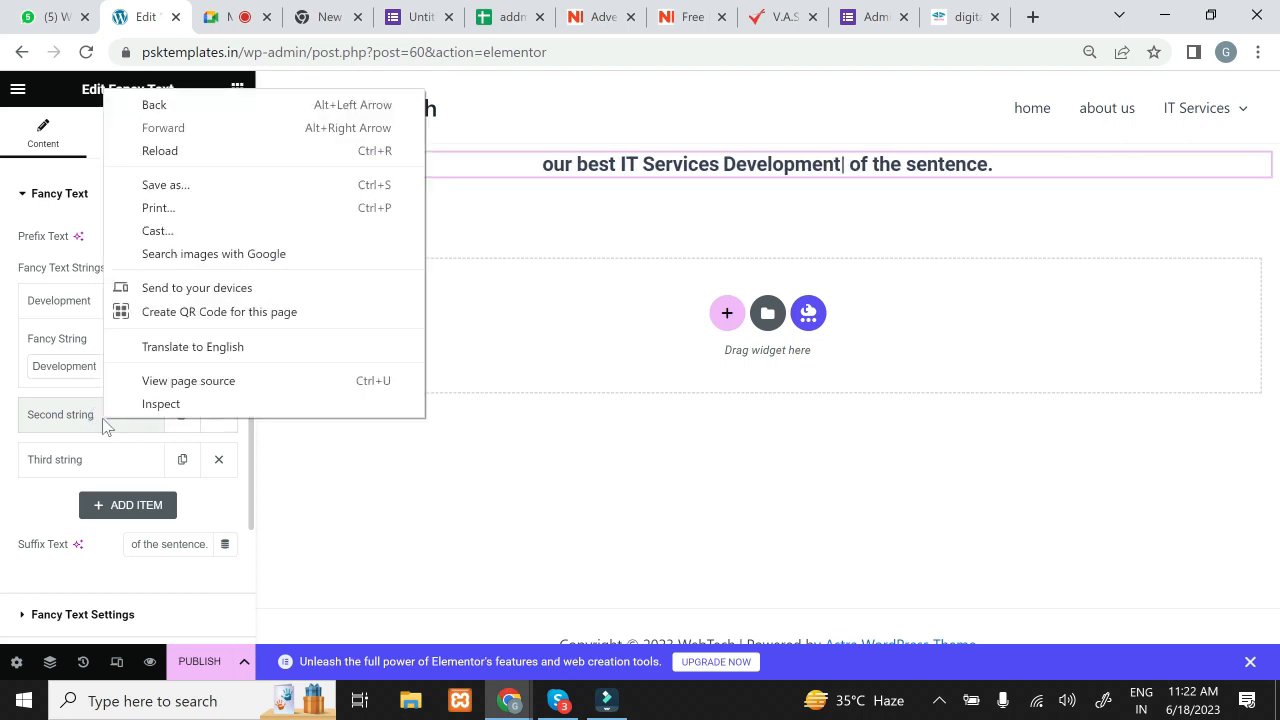
left_click(58, 425)
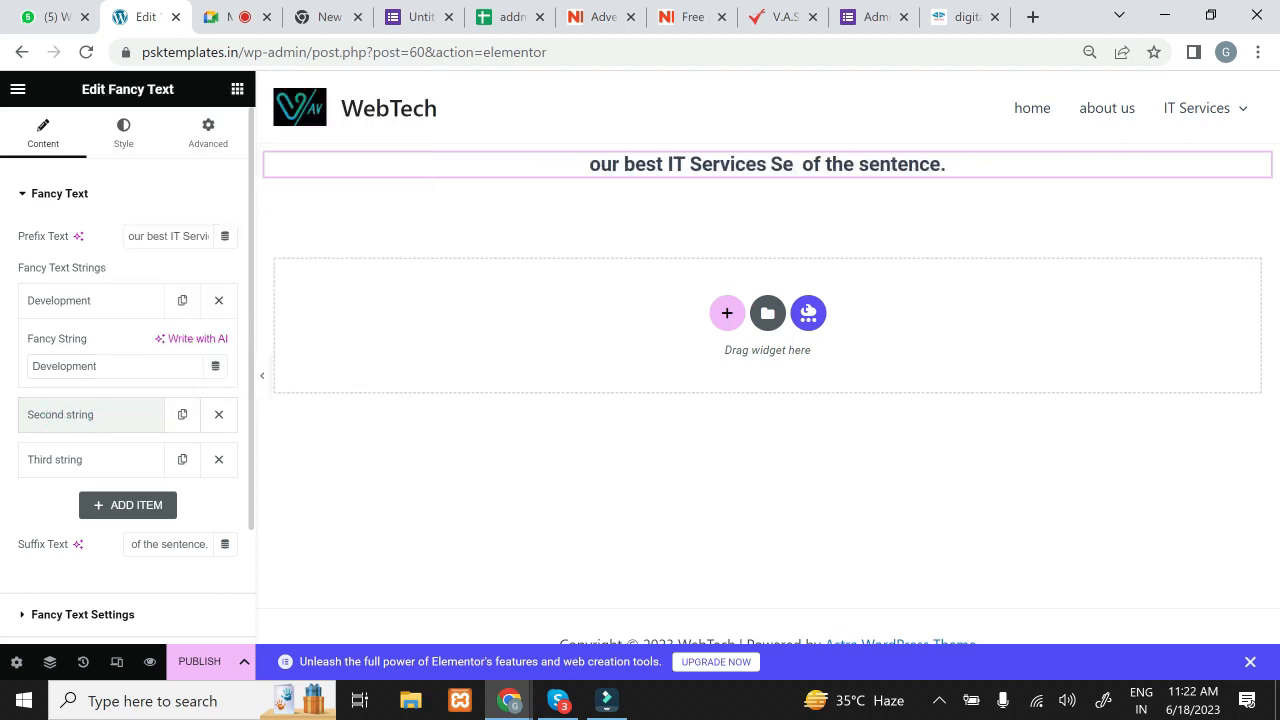
left_click(58, 424)
left_click_drag(100, 411, 31, 411)
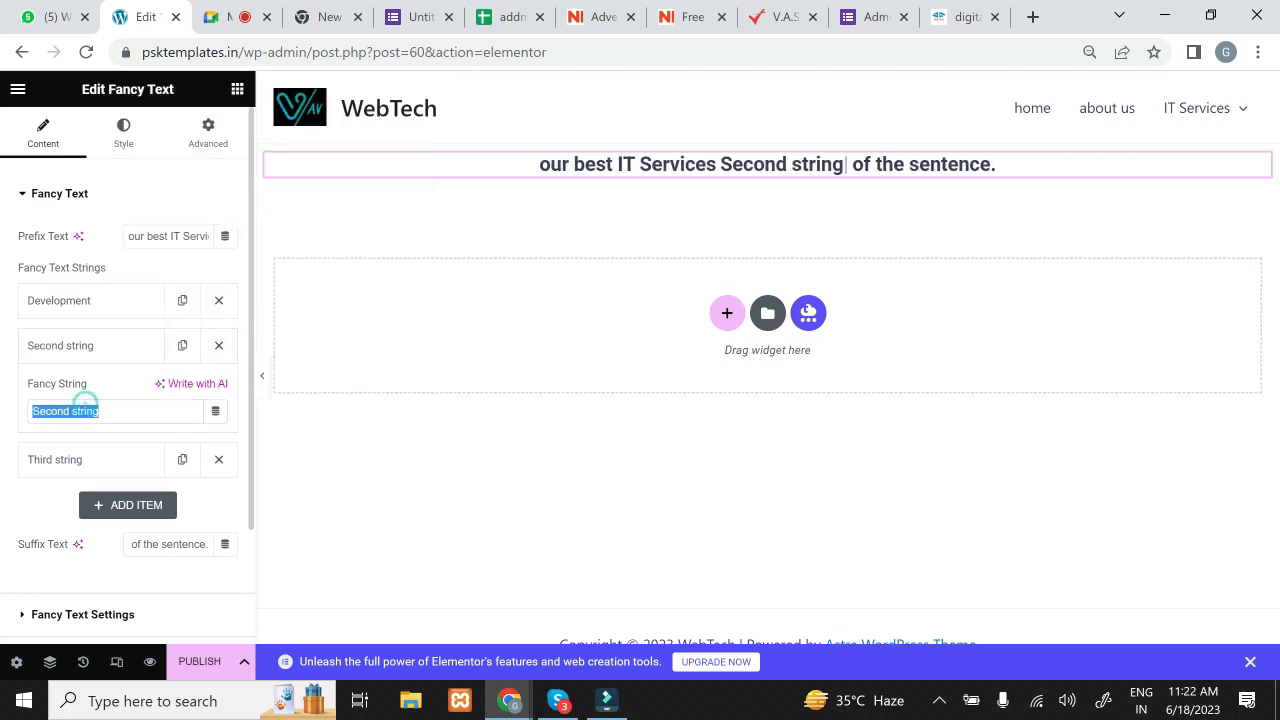
type("Digita")
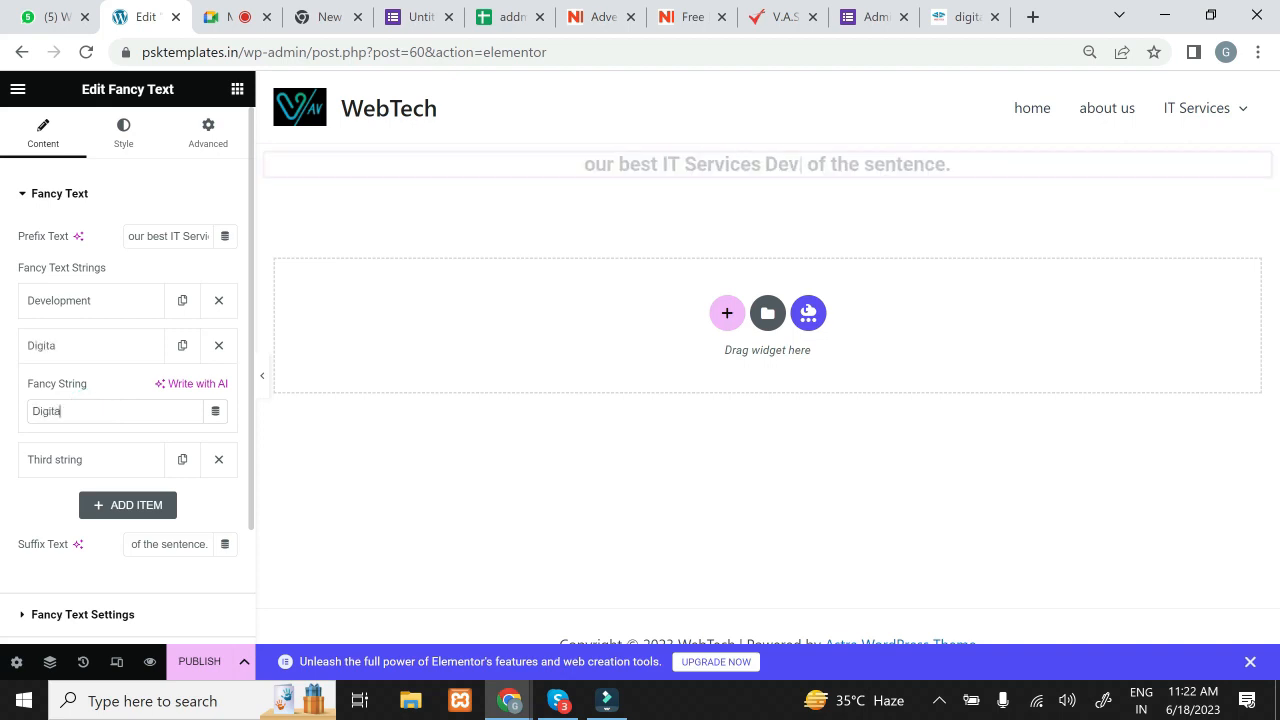
type("l marketing")
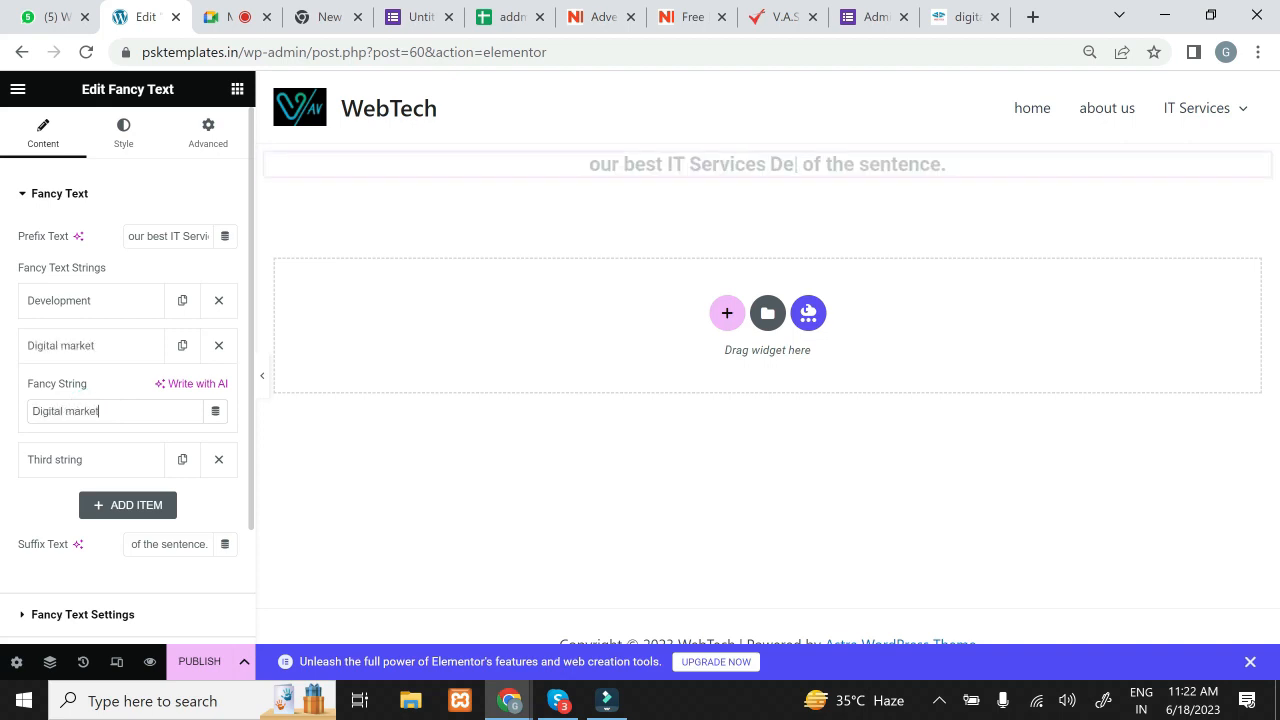
Step: Change the third fancy text string to "Wordpress Developer"
left_click(75, 459)
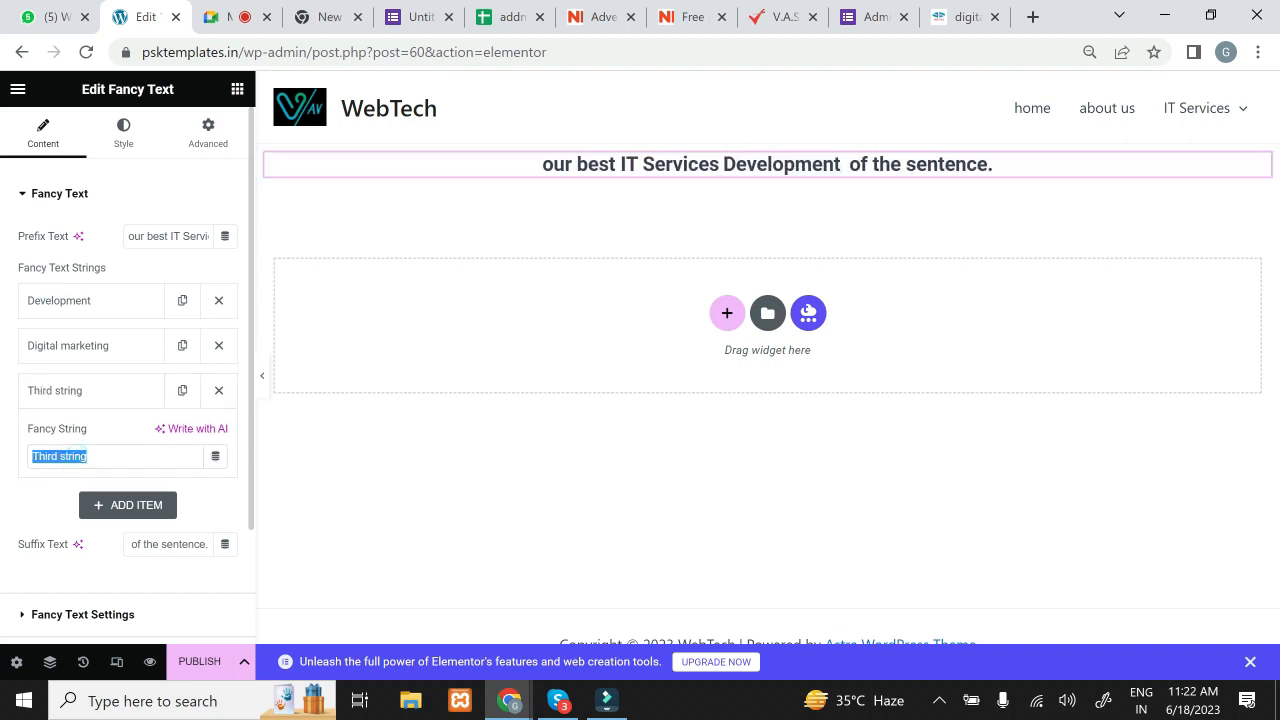
type("Wordpr")
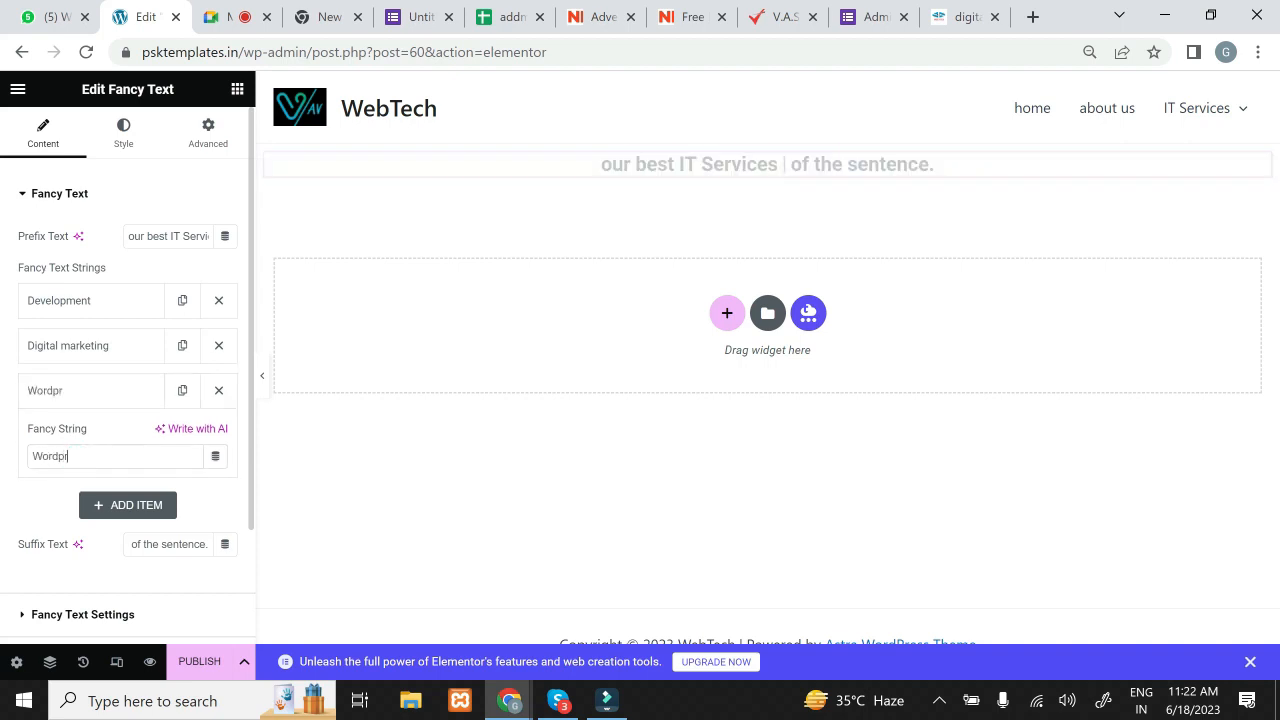
type("ess Developer")
left_click(149, 512)
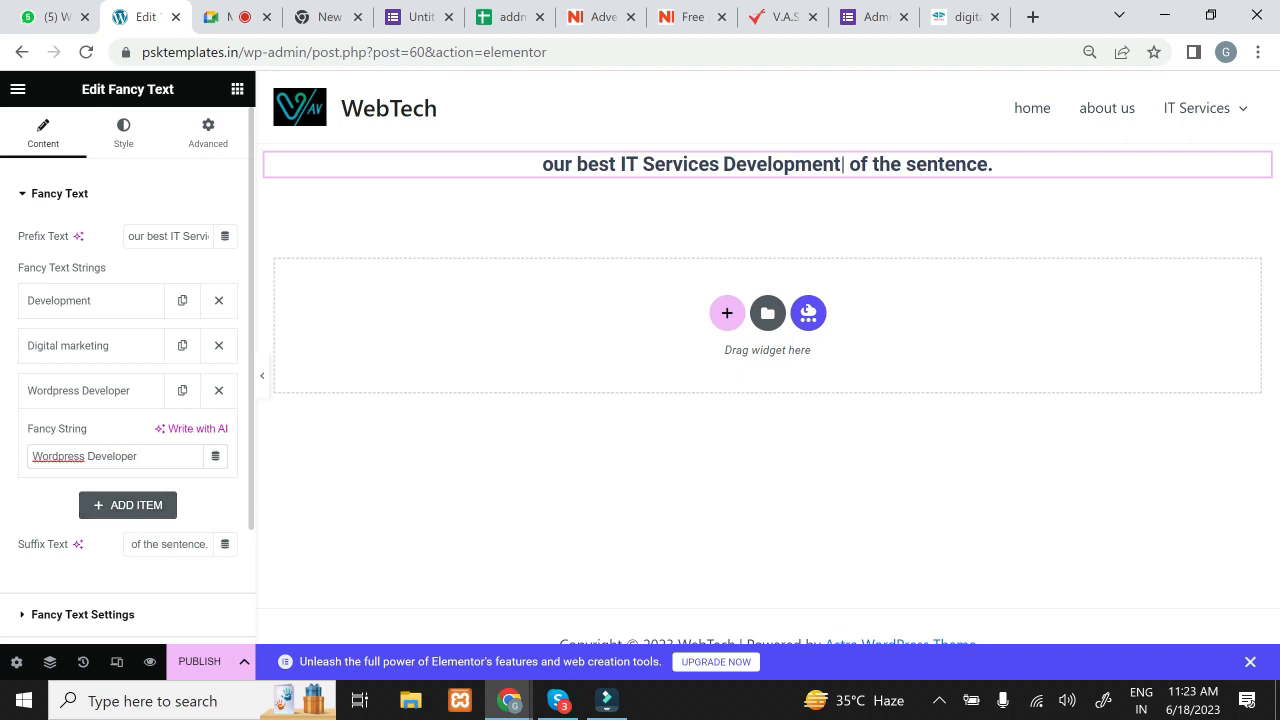
Step: Clear the suffix text of the Fancy Text widget
left_click(167, 545)
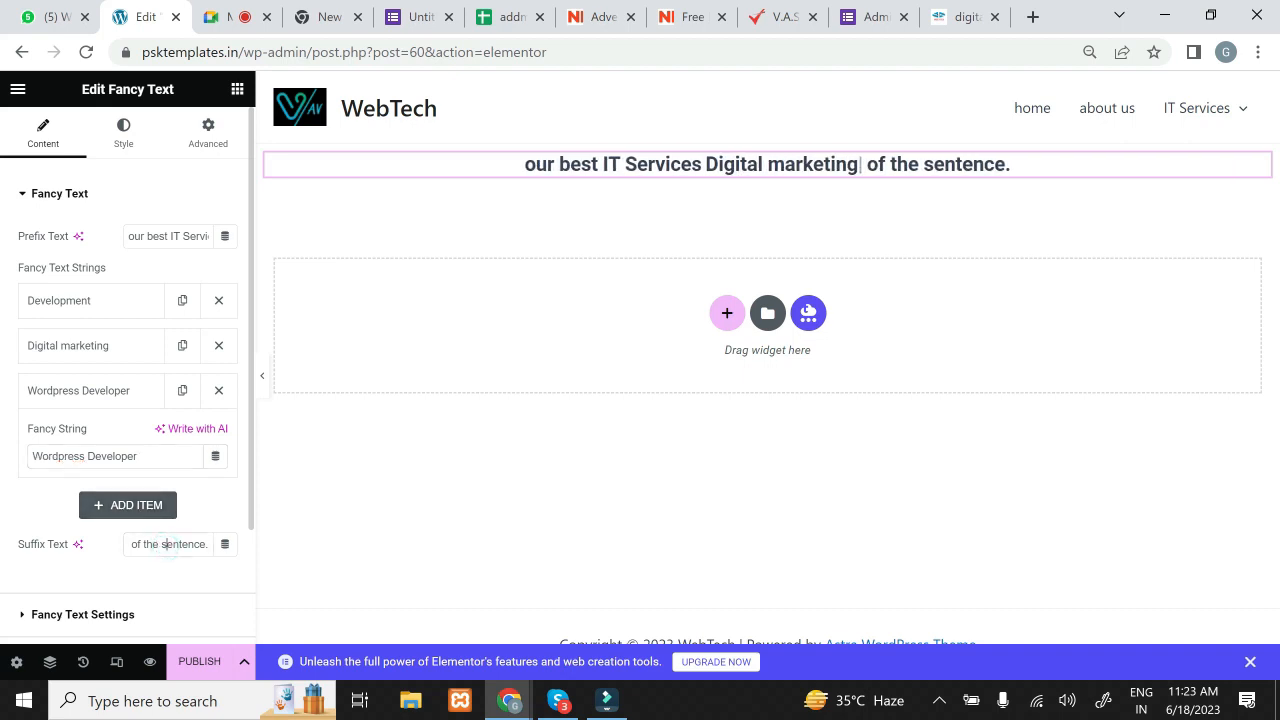
left_click_drag(207, 544, 128, 544)
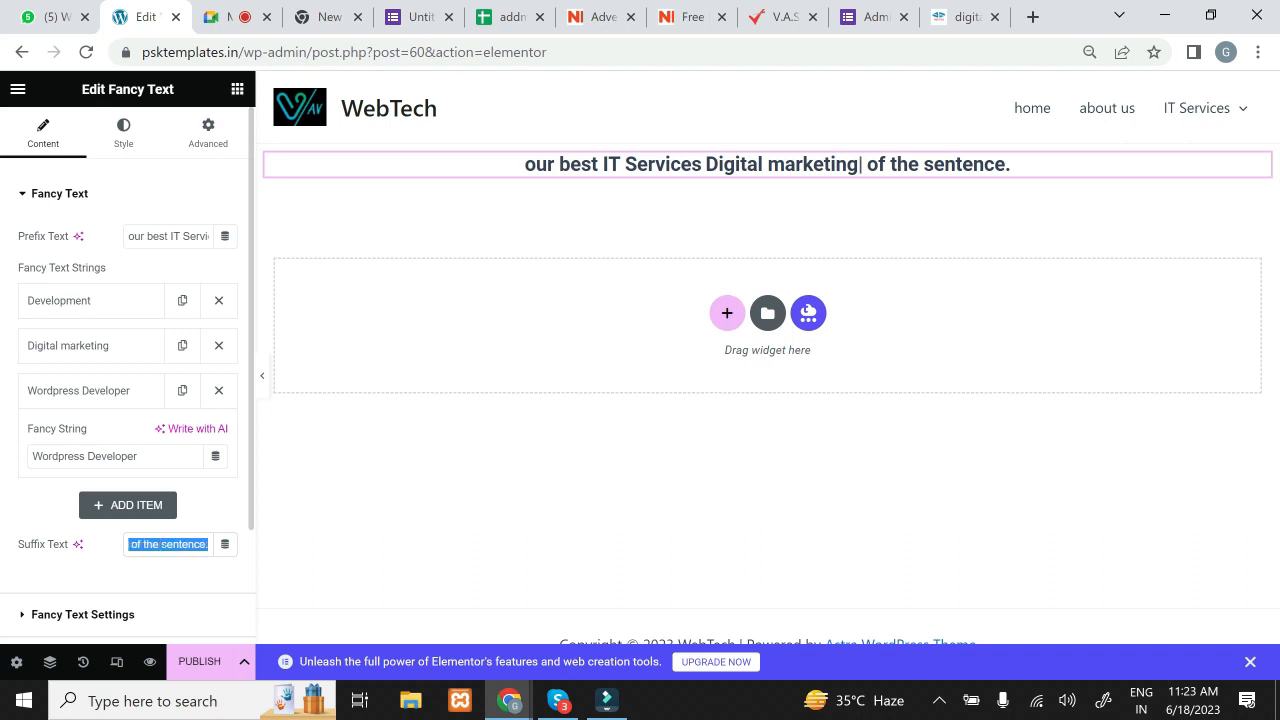
key("BackSpace")
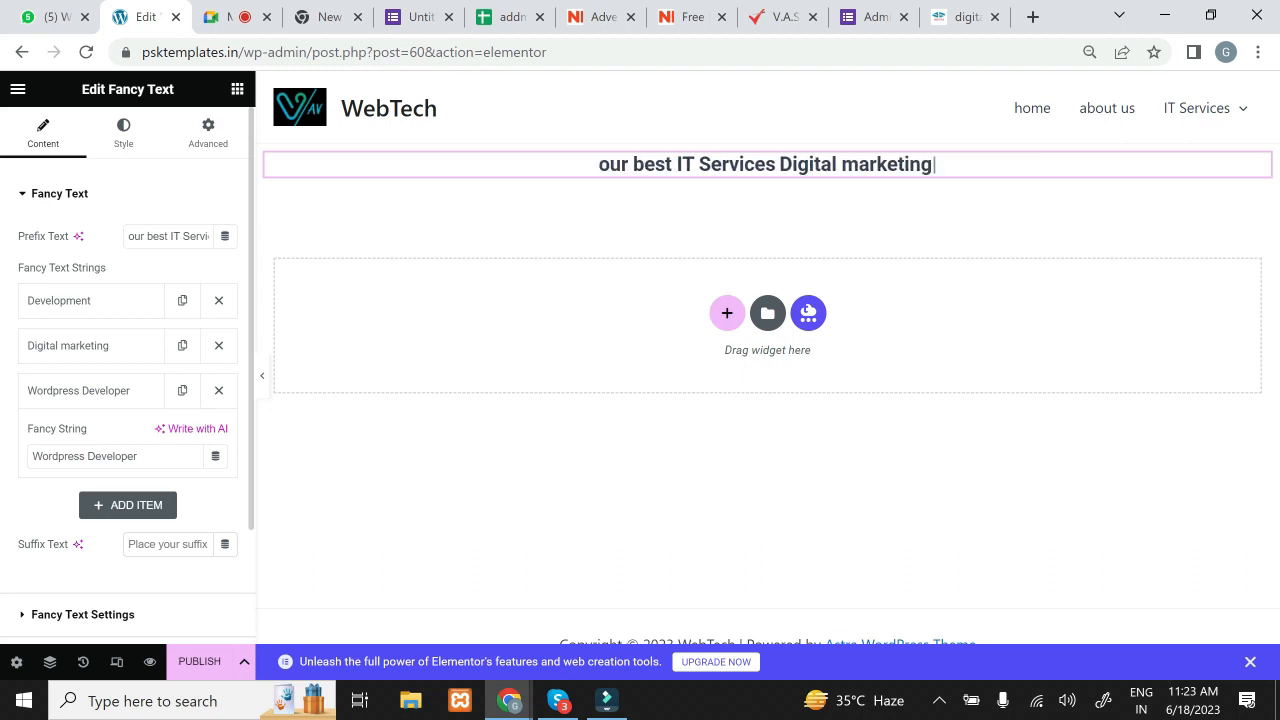
Step: Look through the style types offered in the Fancy Text Settings
left_click(20, 197)
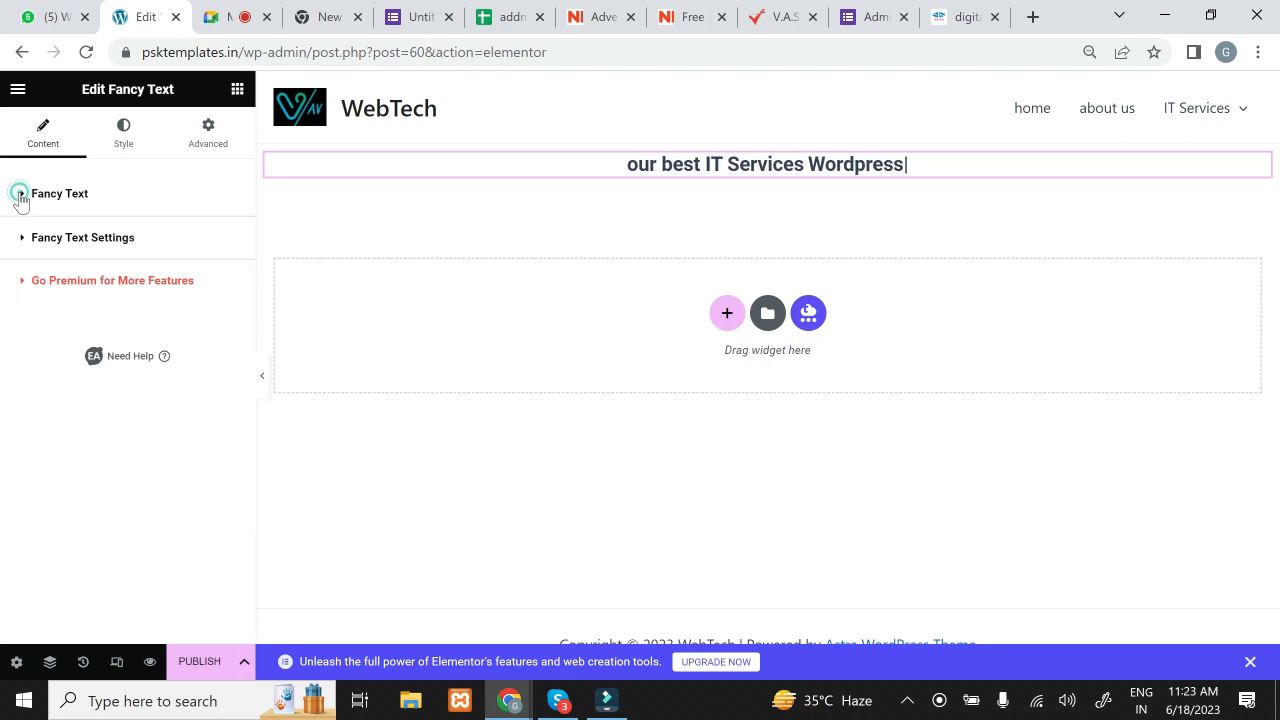
left_click(27, 246)
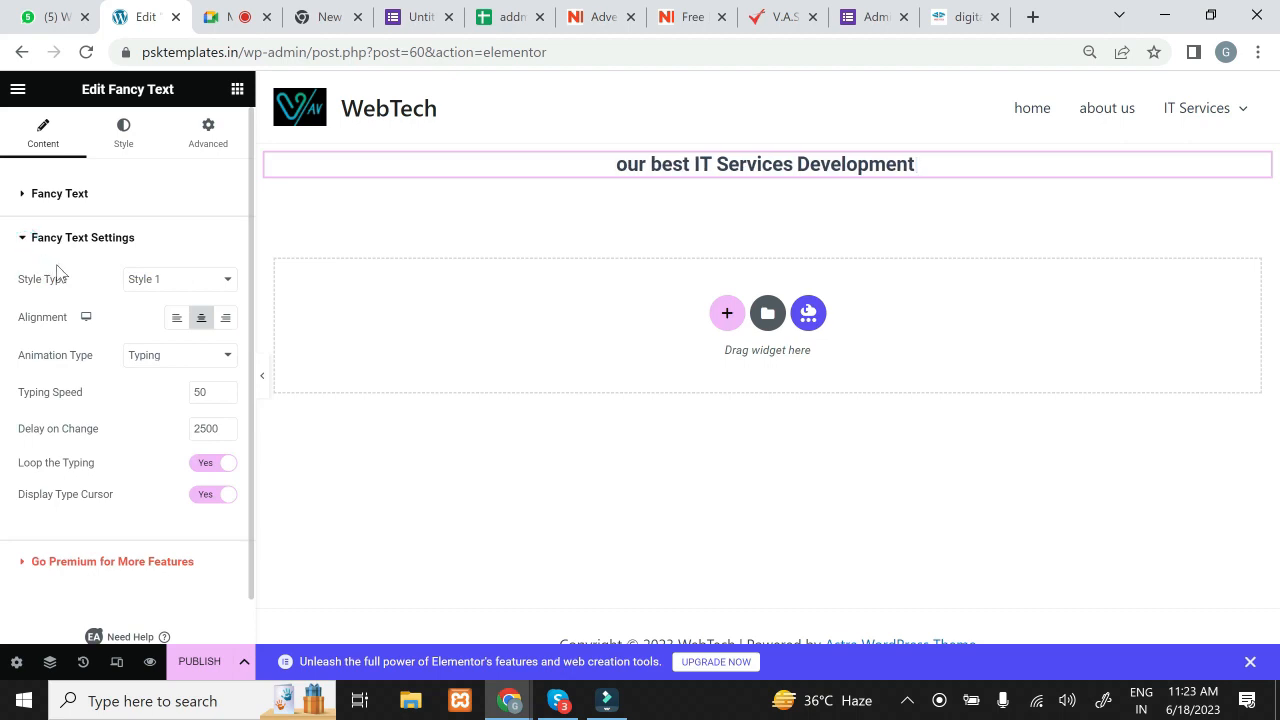
left_click(165, 282)
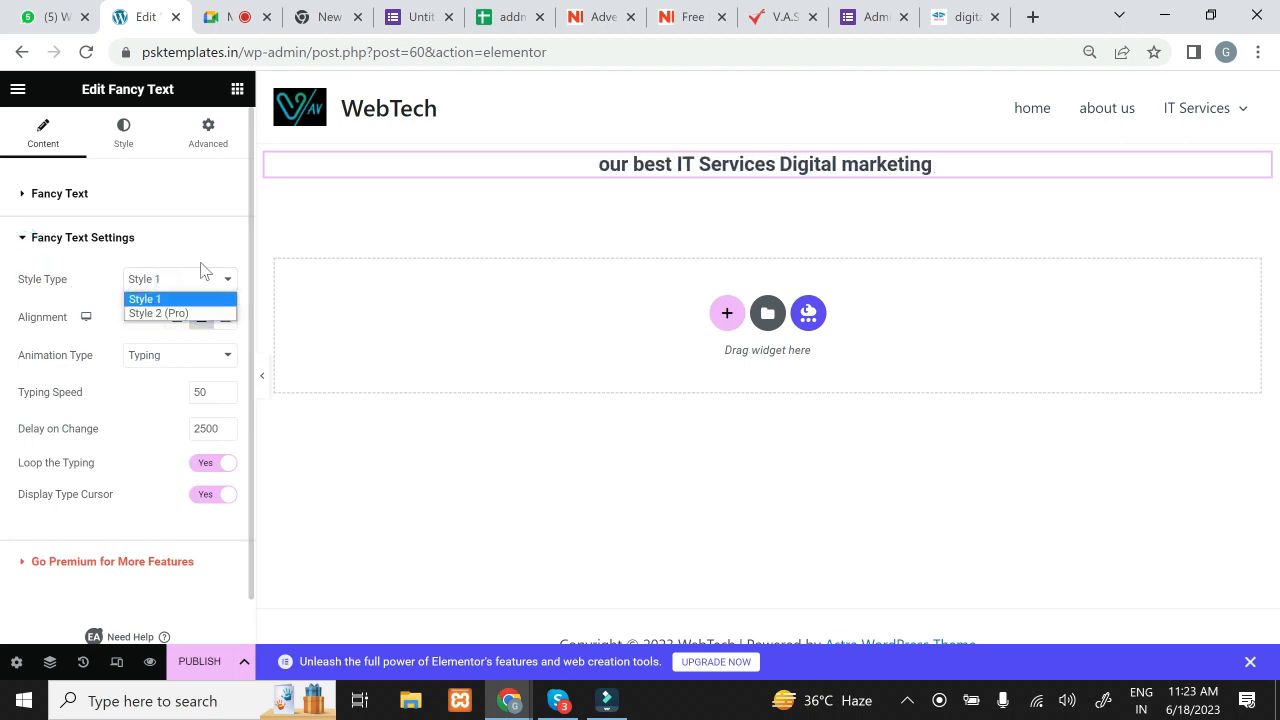
left_click(167, 250)
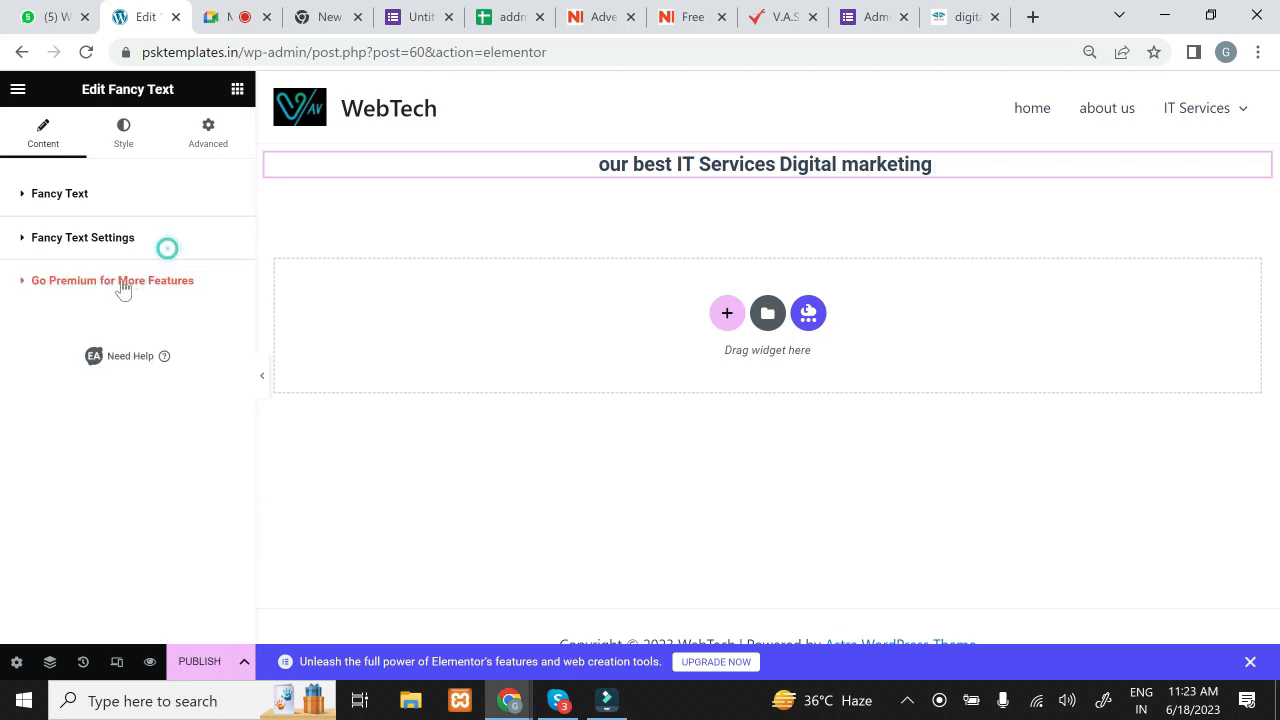
Step: Open the animation type choices in the Fancy Text Settings
left_click(88, 241)
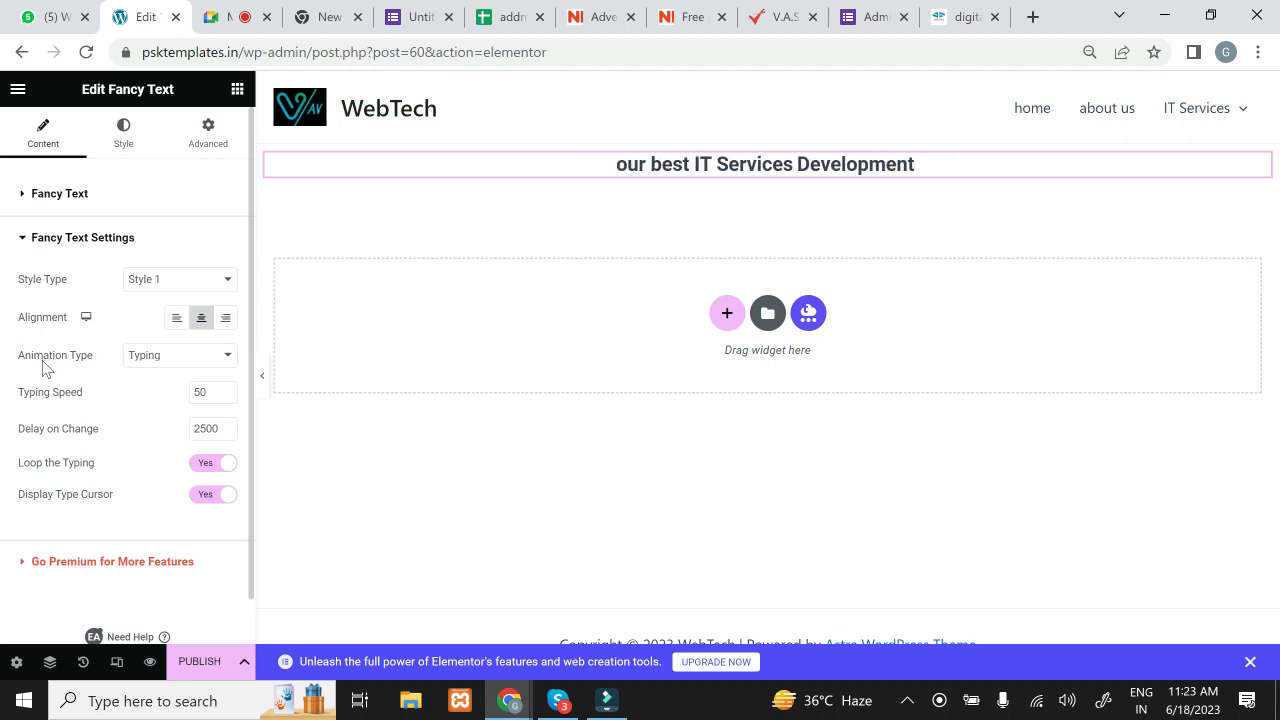
left_click(172, 358)
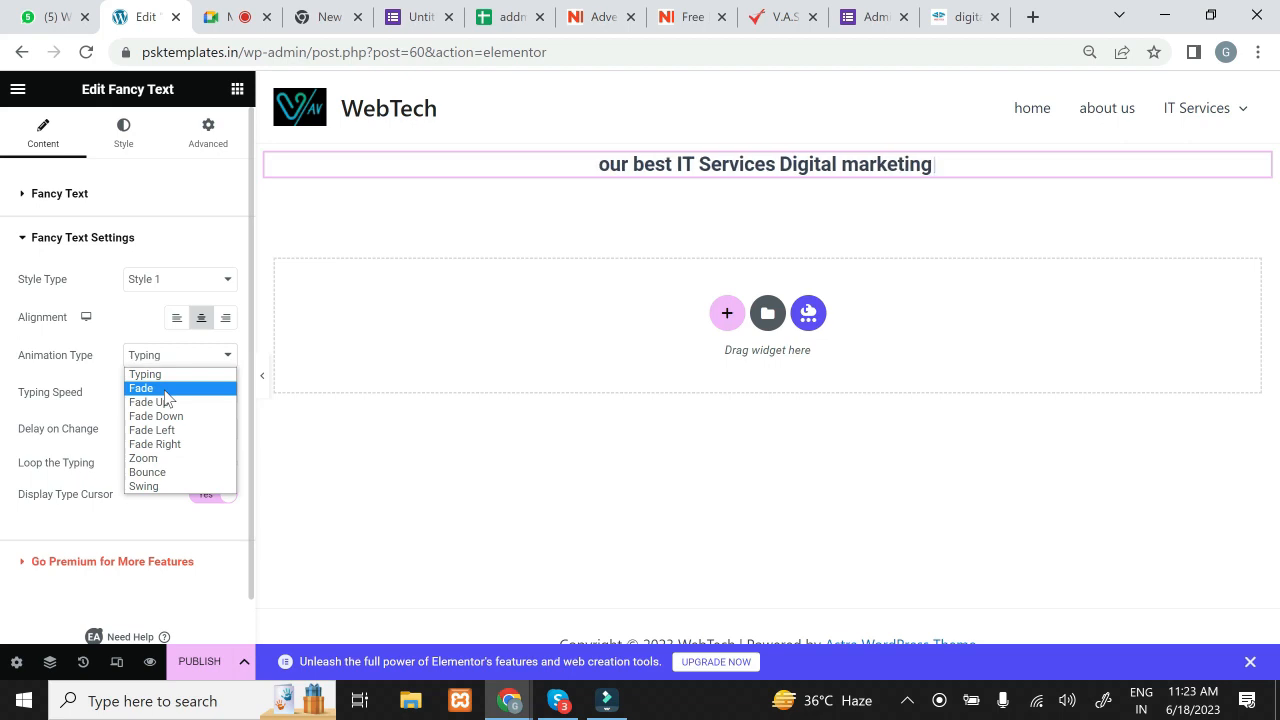
Step: Try the Fade, Fade Up, Zoom and Bounce animation types on the fancy text heading
left_click(166, 397)
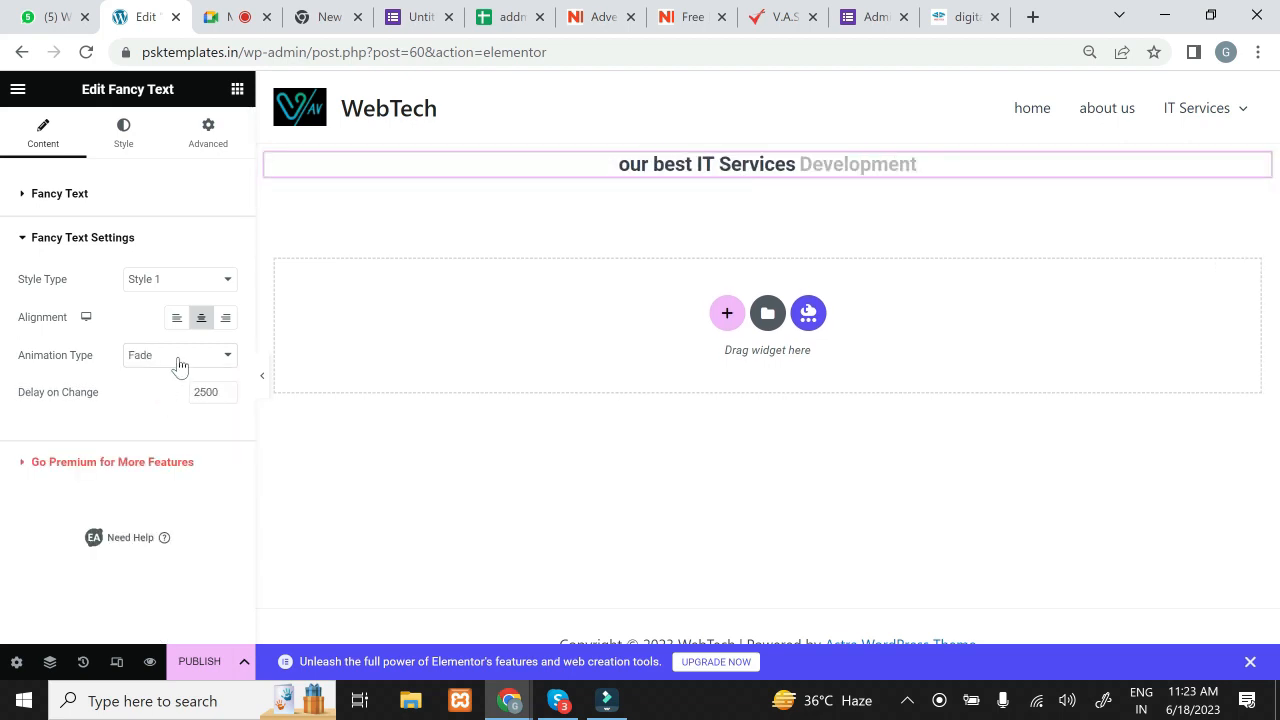
left_click(180, 362)
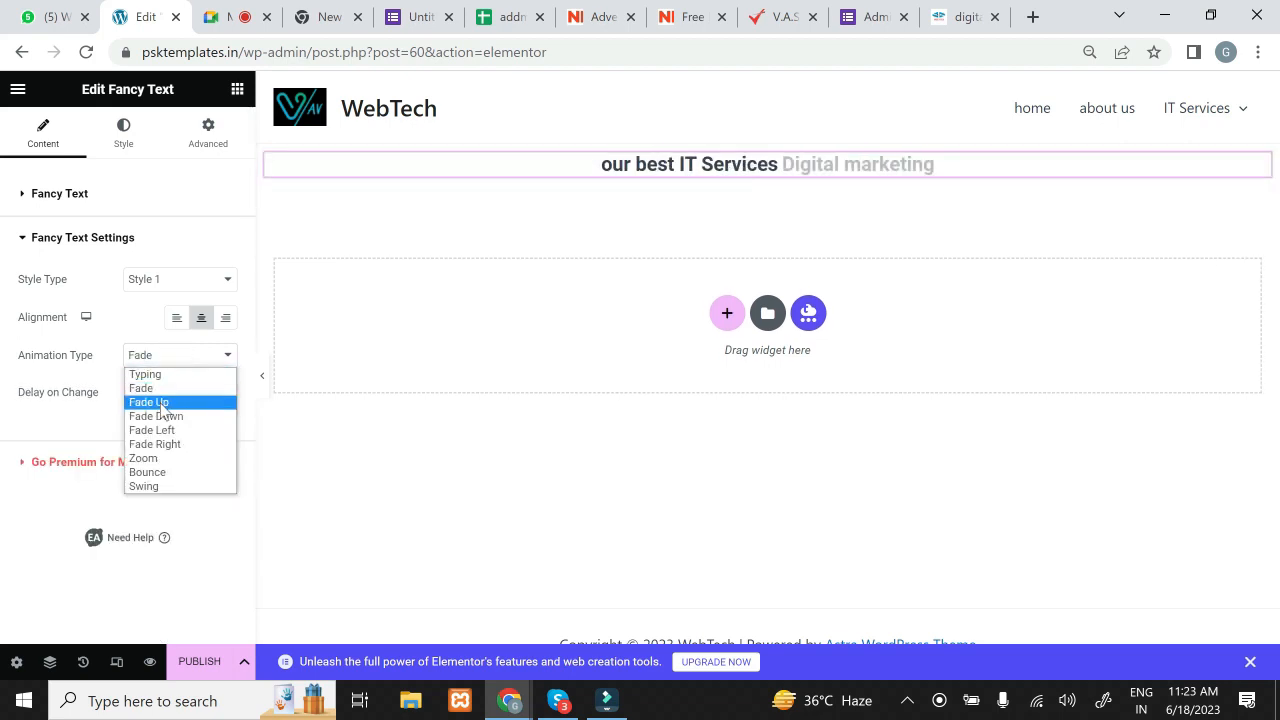
left_click(163, 405)
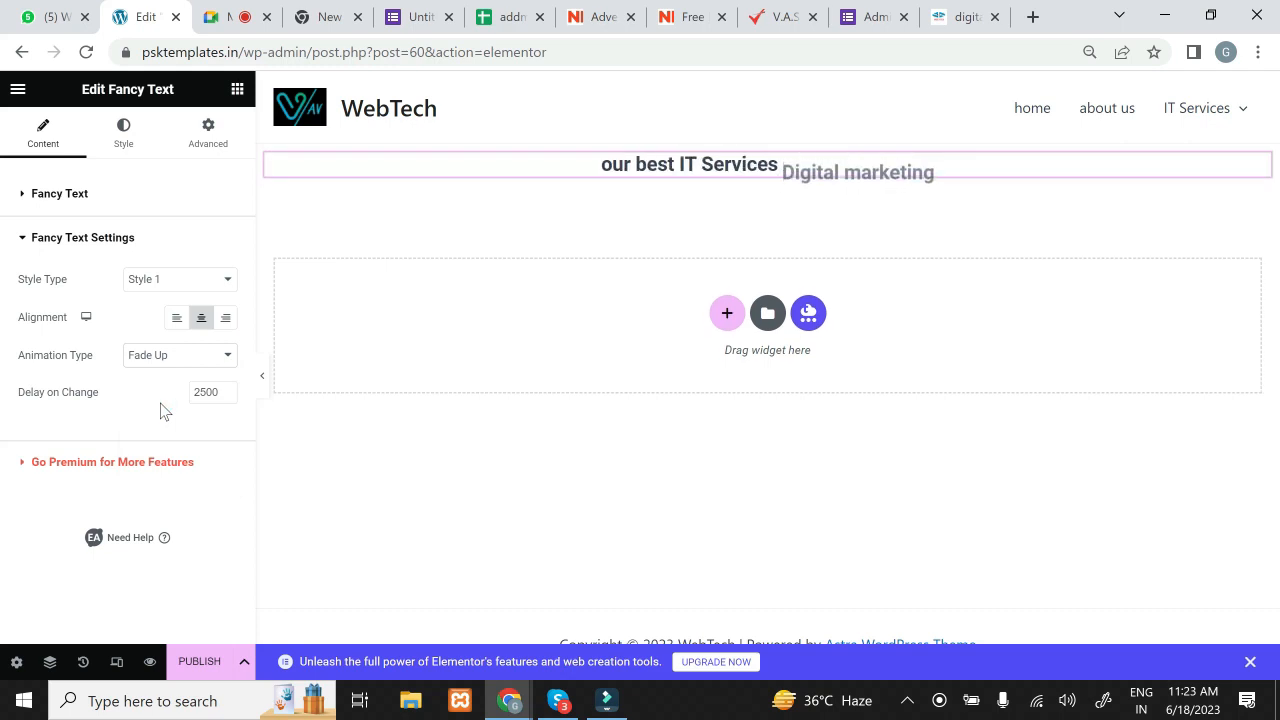
left_click(199, 347)
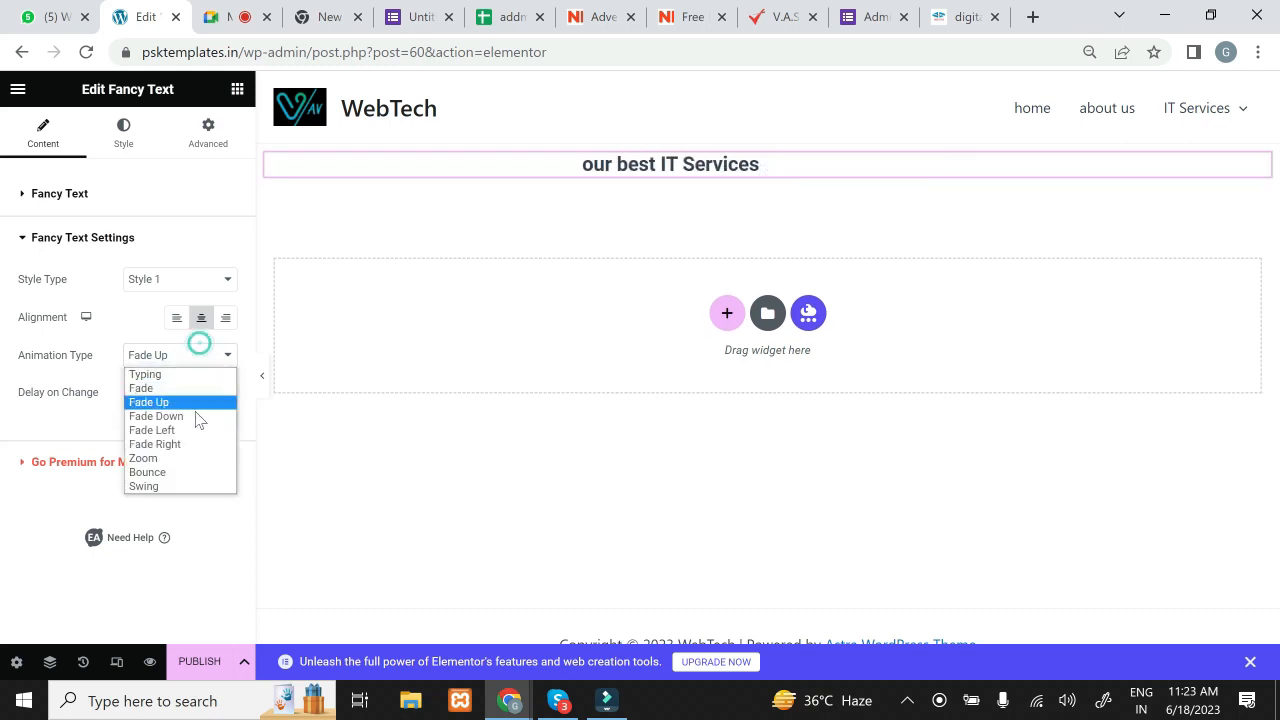
left_click(188, 458)
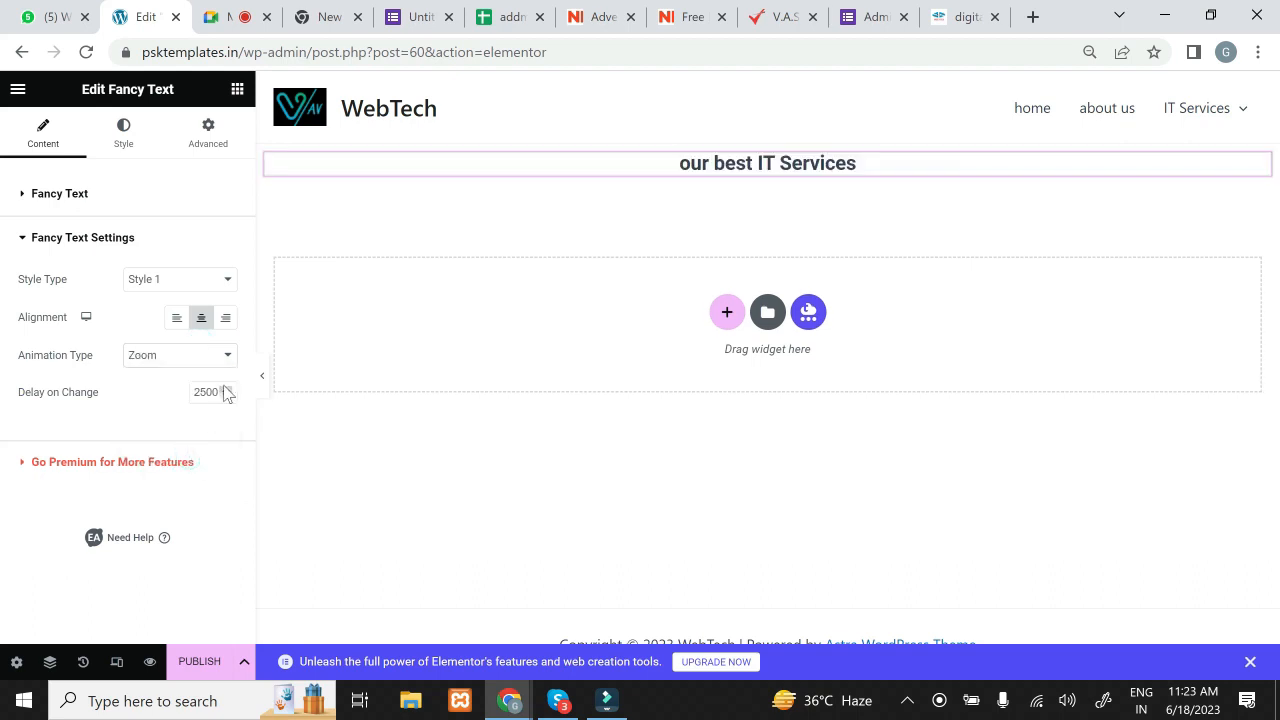
left_click(222, 363)
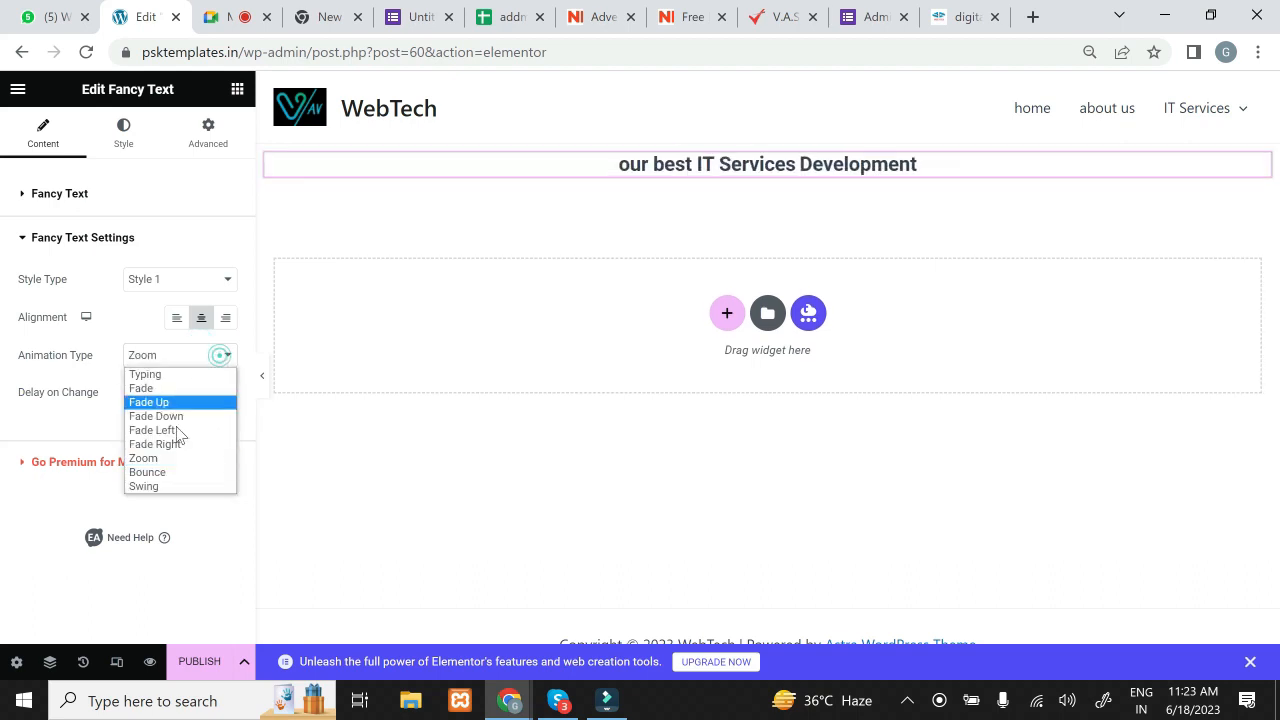
Step: Set the fancy text heading's animation type to Swing
left_click(197, 364)
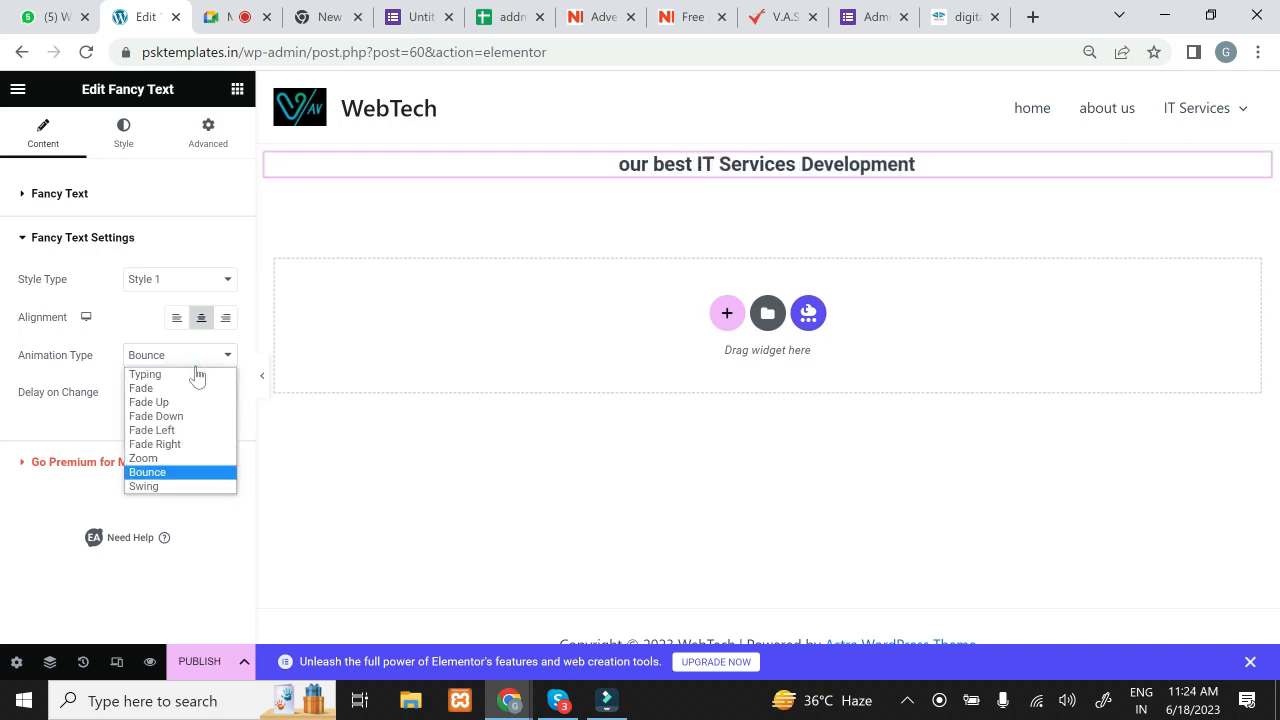
left_click(177, 486)
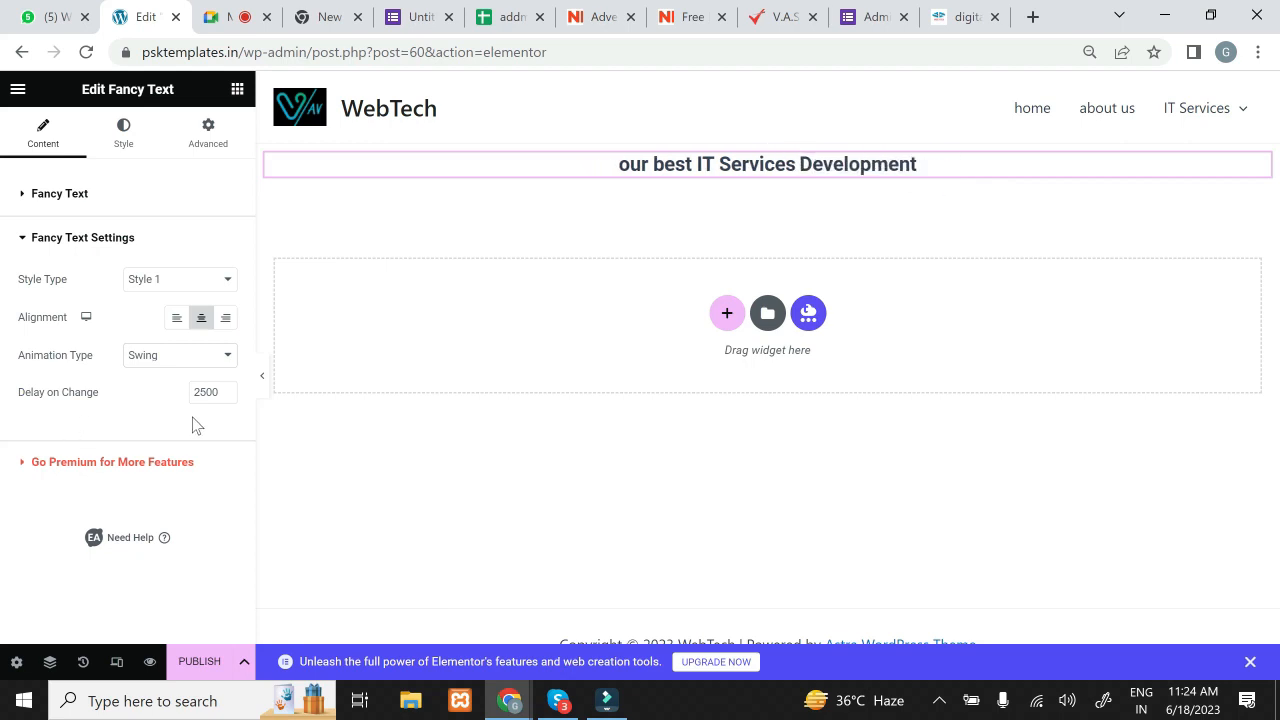
Step: Look over the fancy text widget's style and advanced settings
left_click(38, 247)
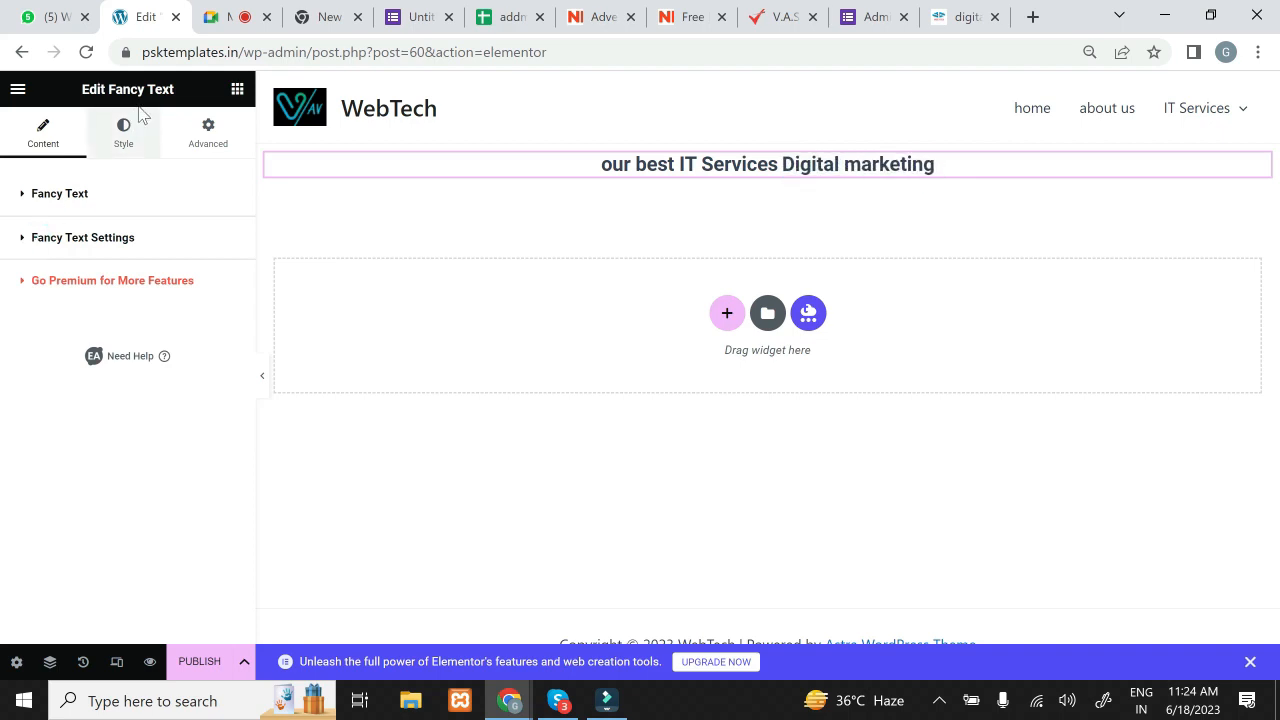
left_click(122, 143)
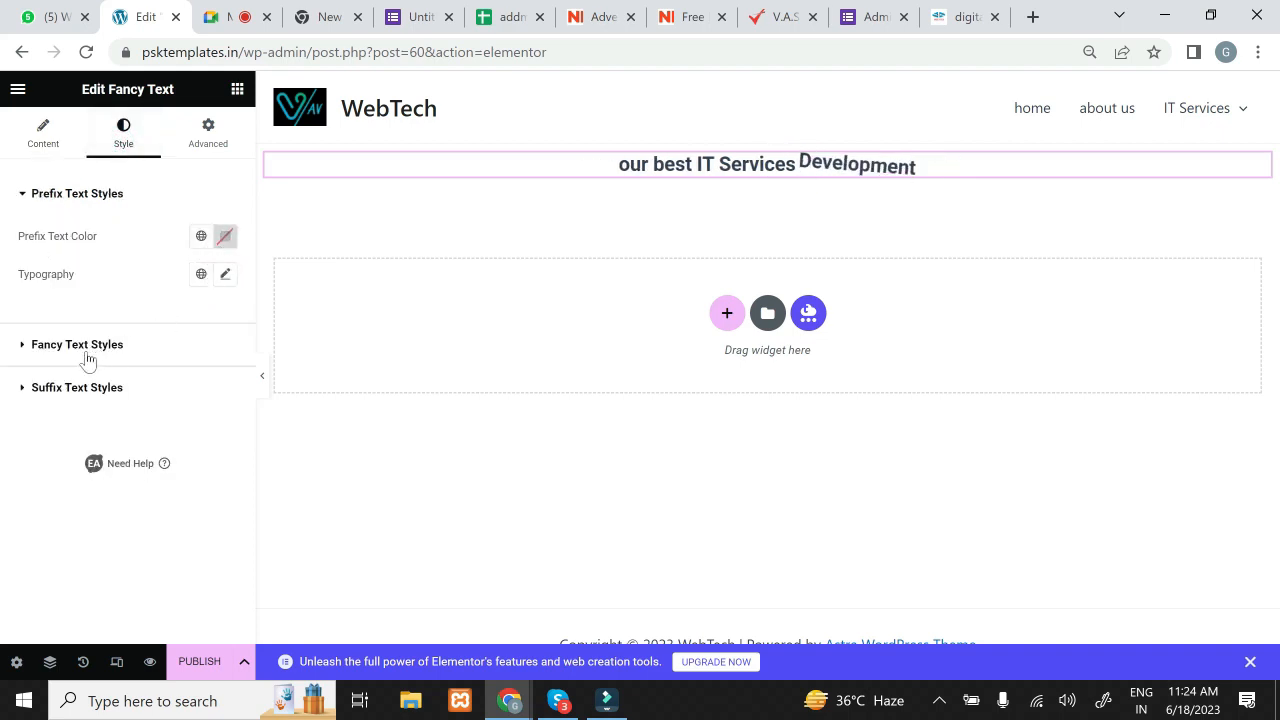
left_click(200, 148)
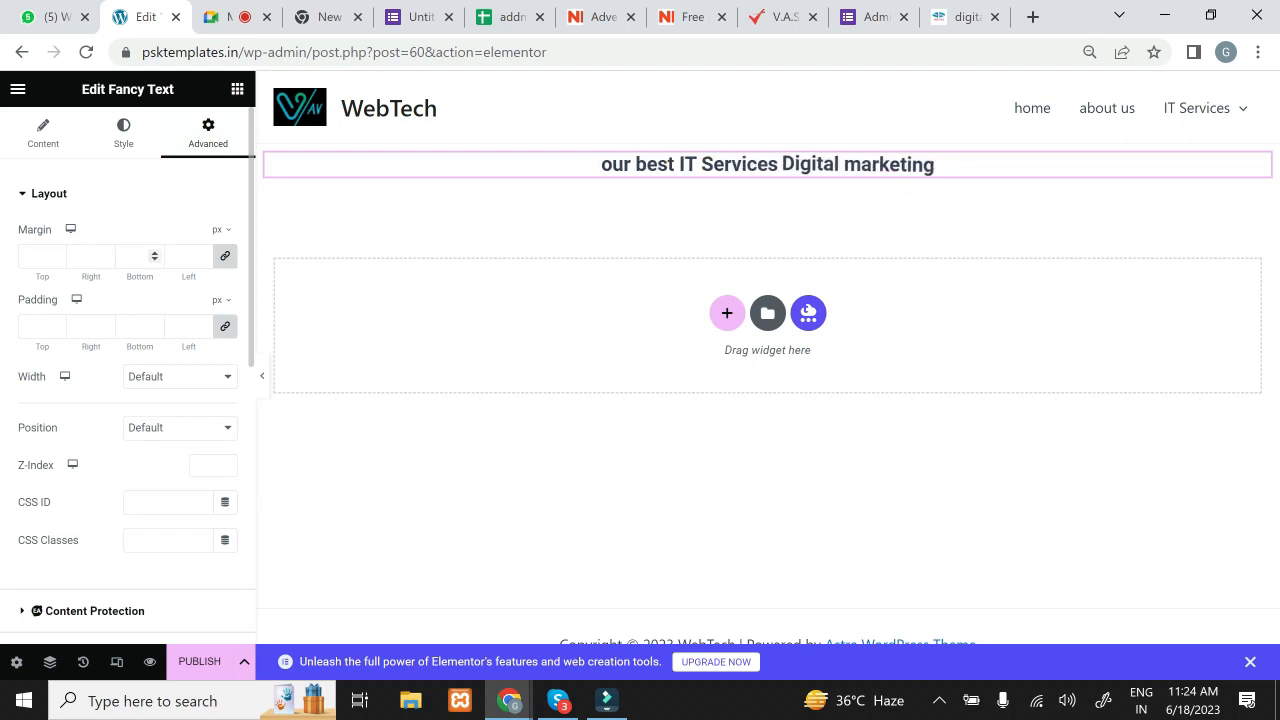
Step: Try the Contact Form 7 widget in a new single-column section below the heading, and delete that section
left_click(238, 90)
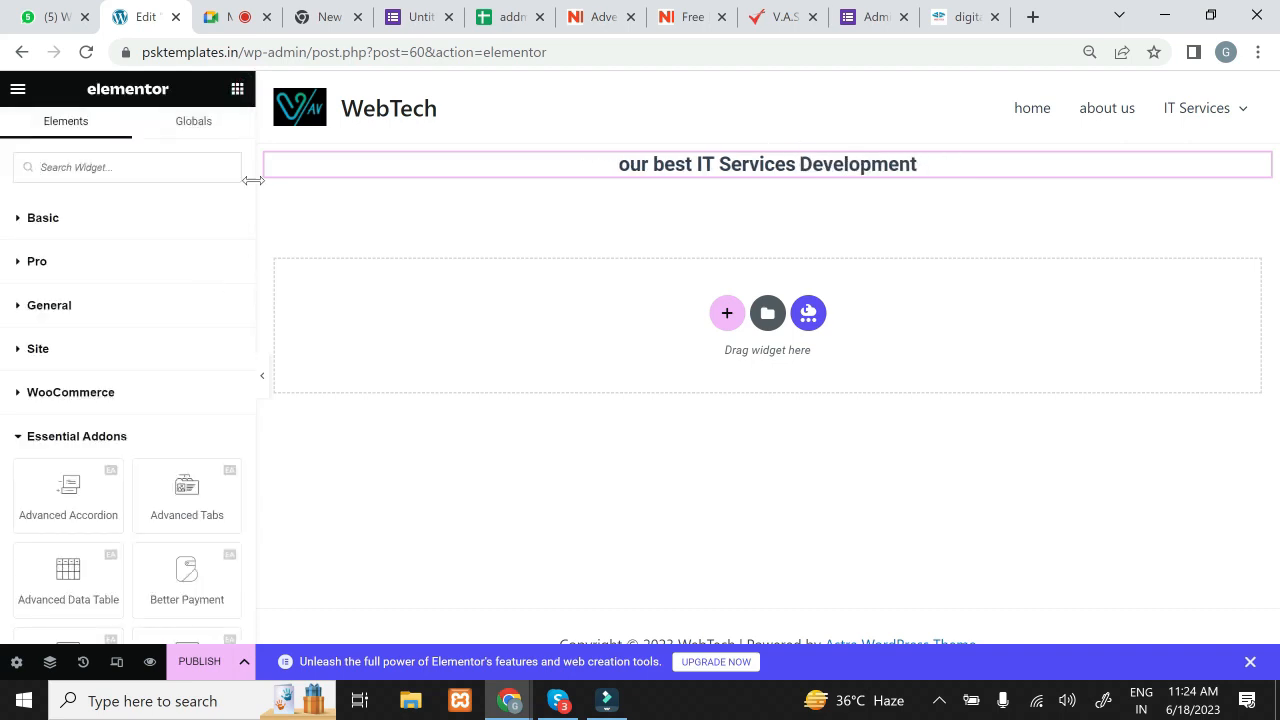
left_click_drag(253, 178, 253, 198)
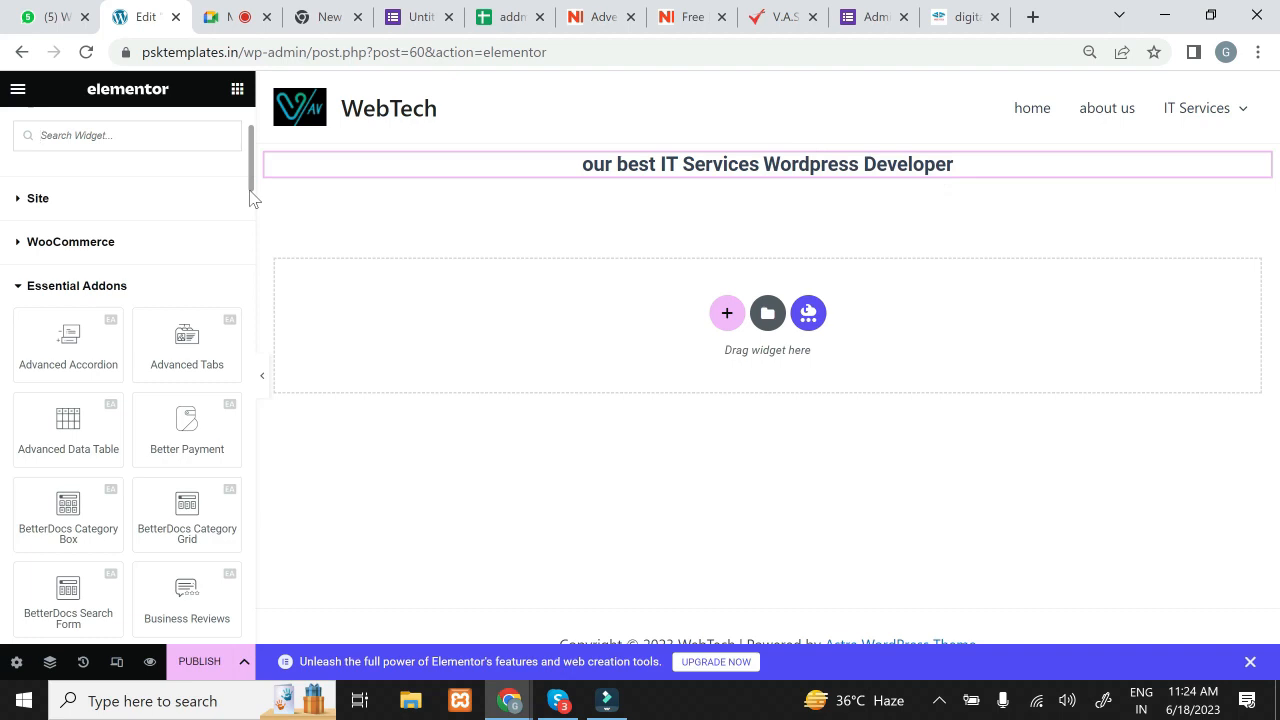
left_click_drag(251, 198, 244, 254)
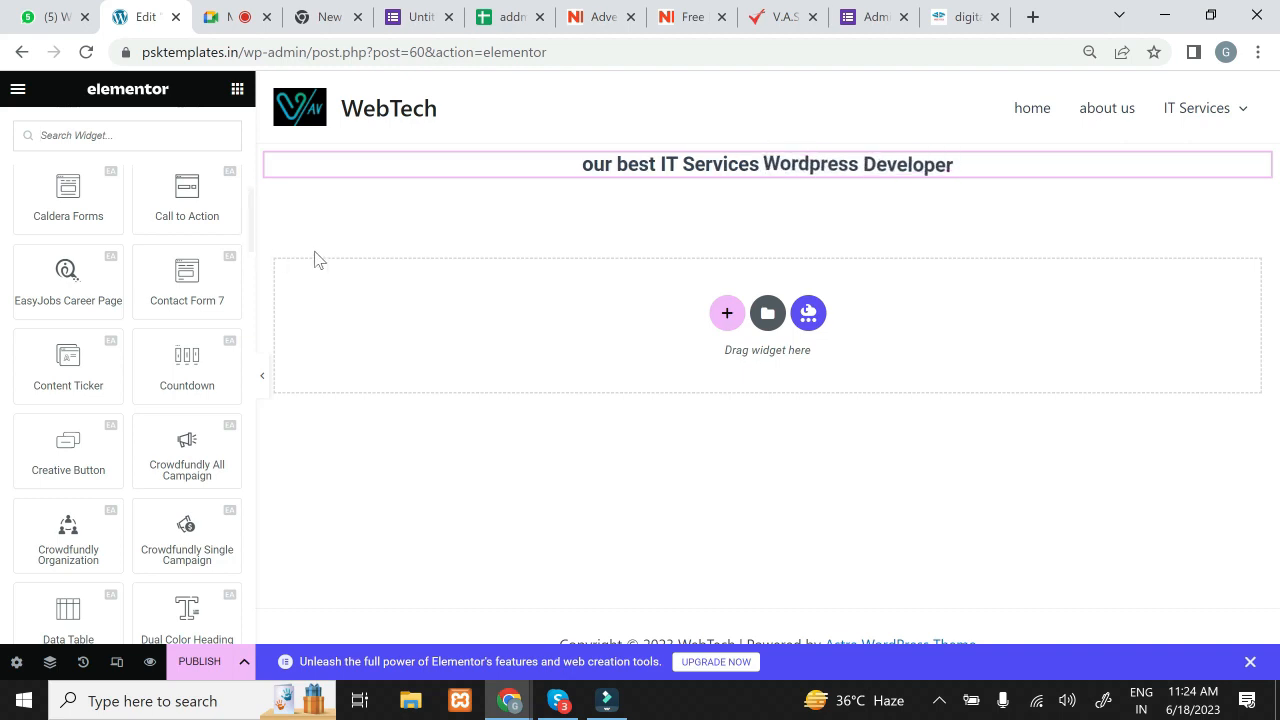
left_click(725, 313)
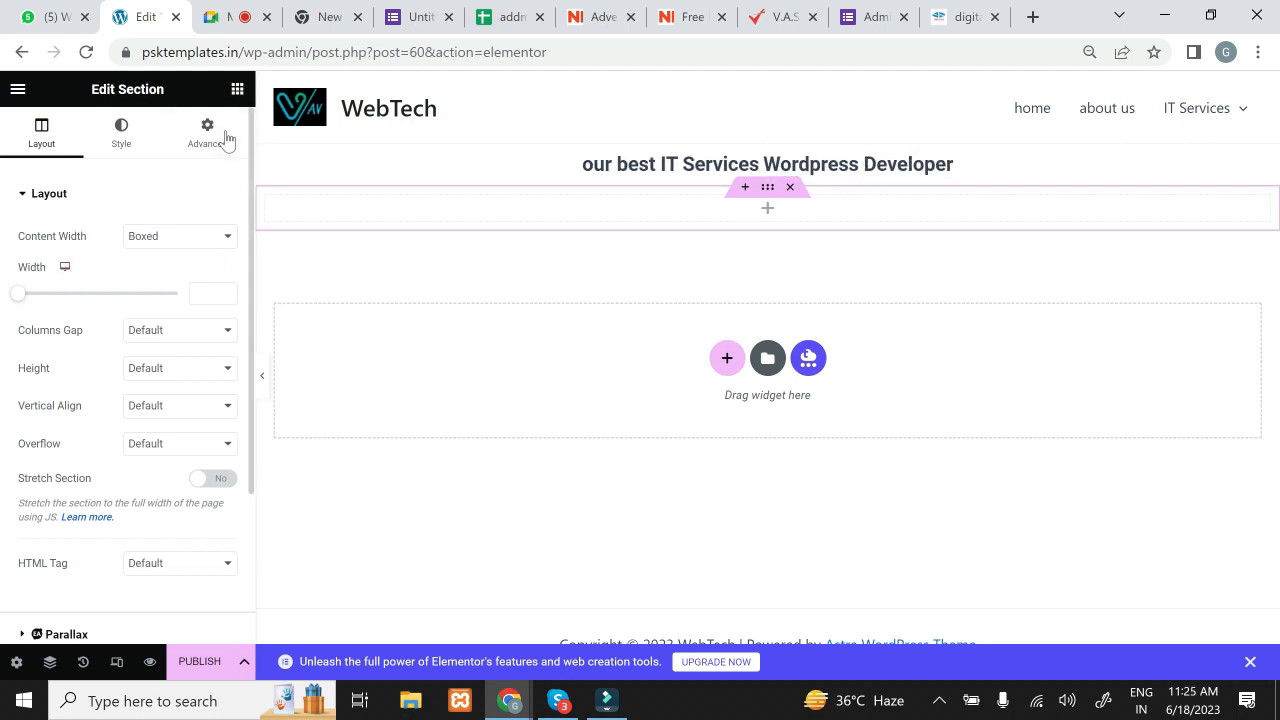
left_click(237, 89)
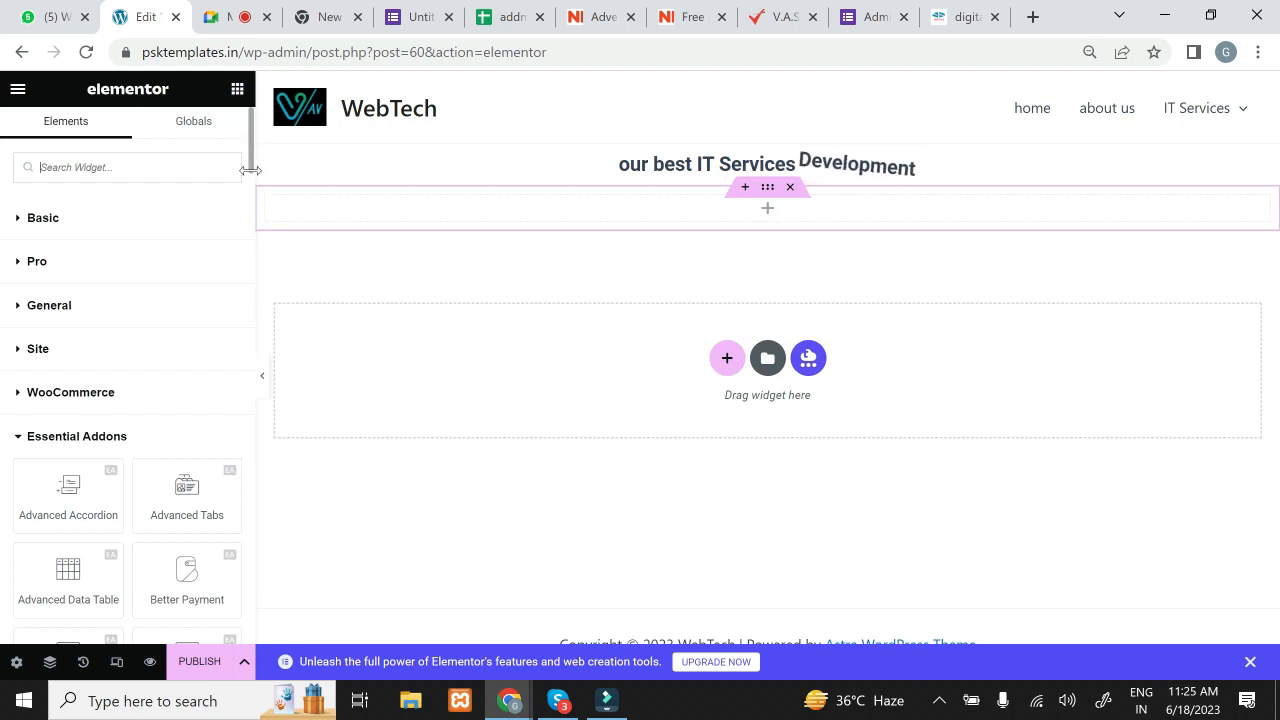
left_click_drag(250, 176, 246, 258)
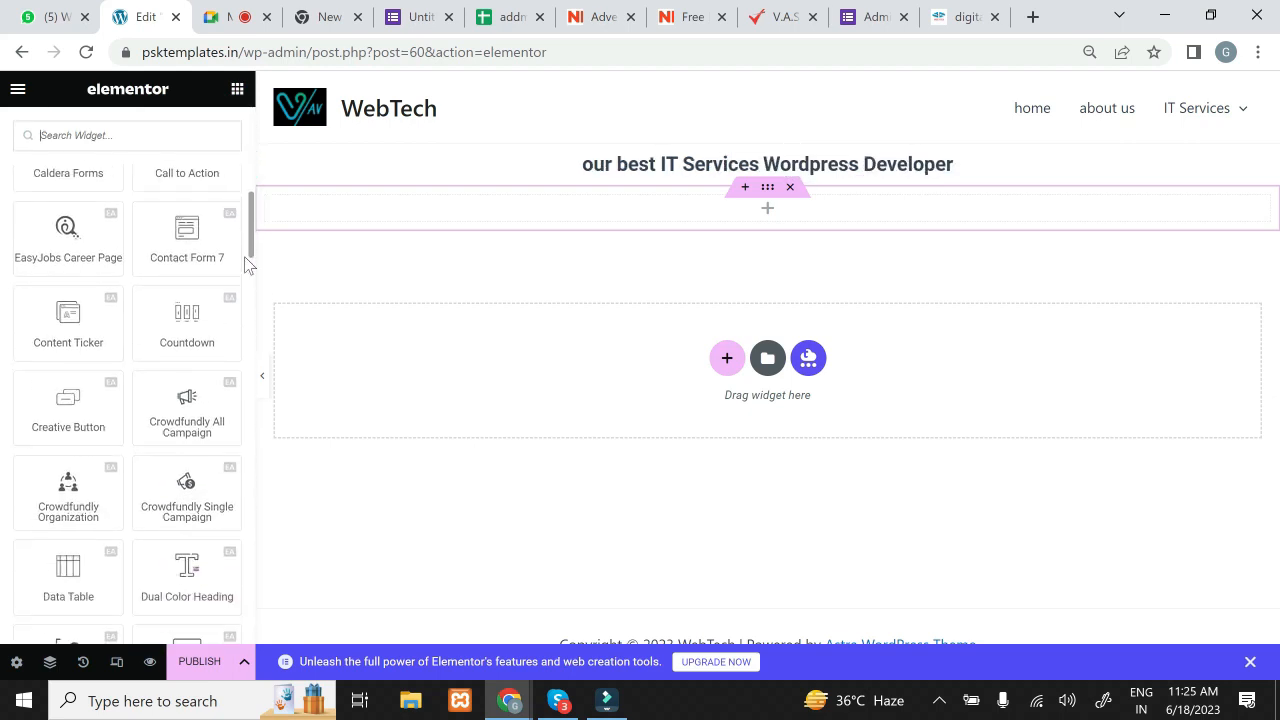
left_click_drag(202, 220, 481, 203)
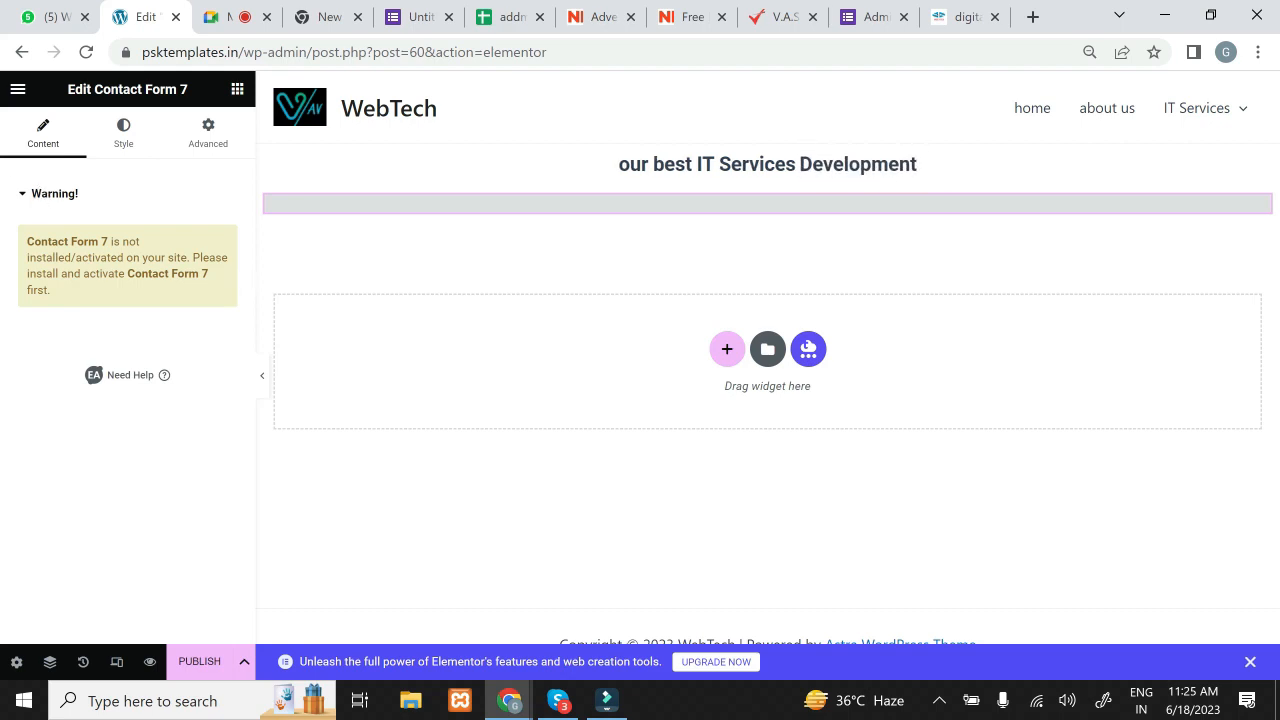
left_click(25, 195)
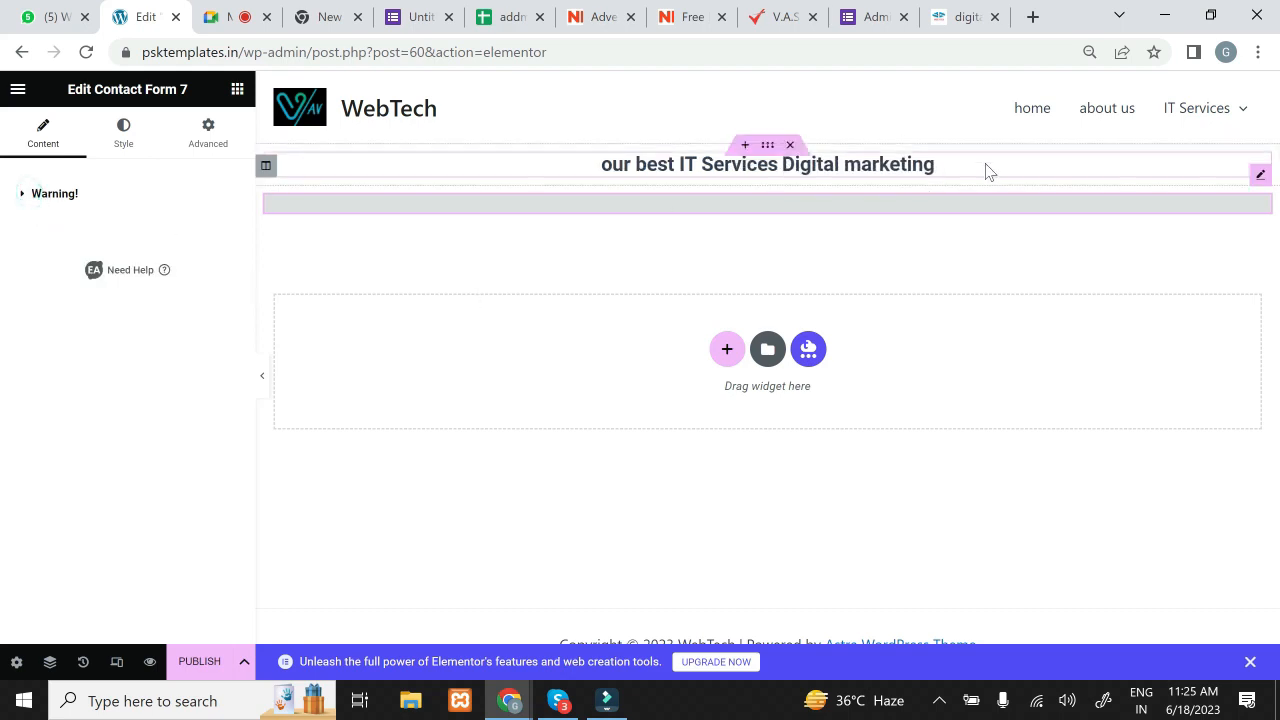
left_click(791, 186)
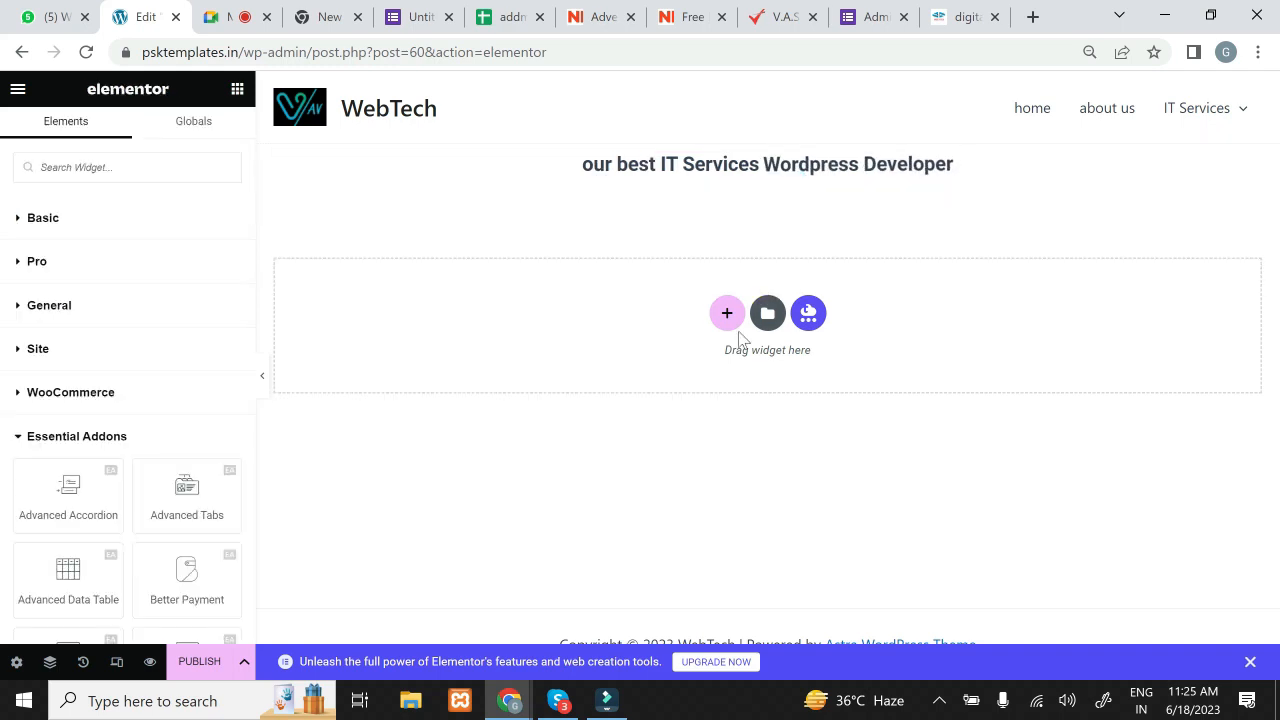
Step: Add a single-column section below the fancy text heading and place a Flip Box widget in it
left_click(730, 318)
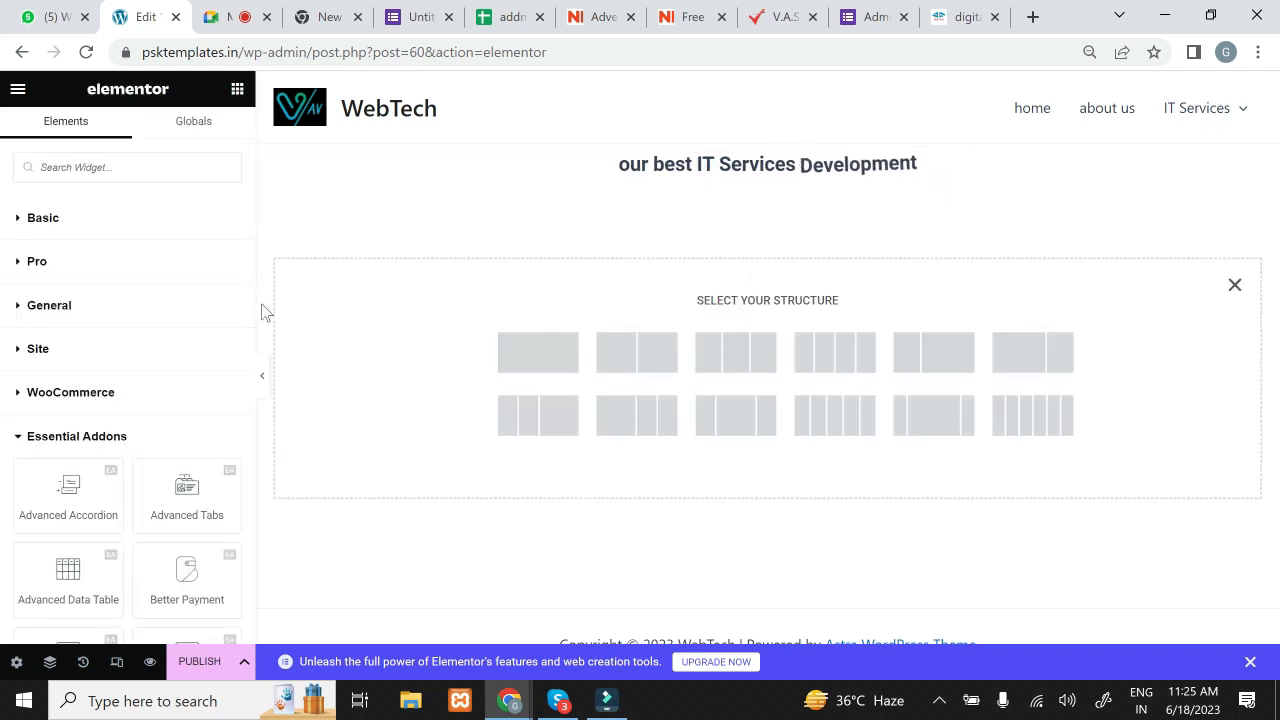
left_click(537, 352)
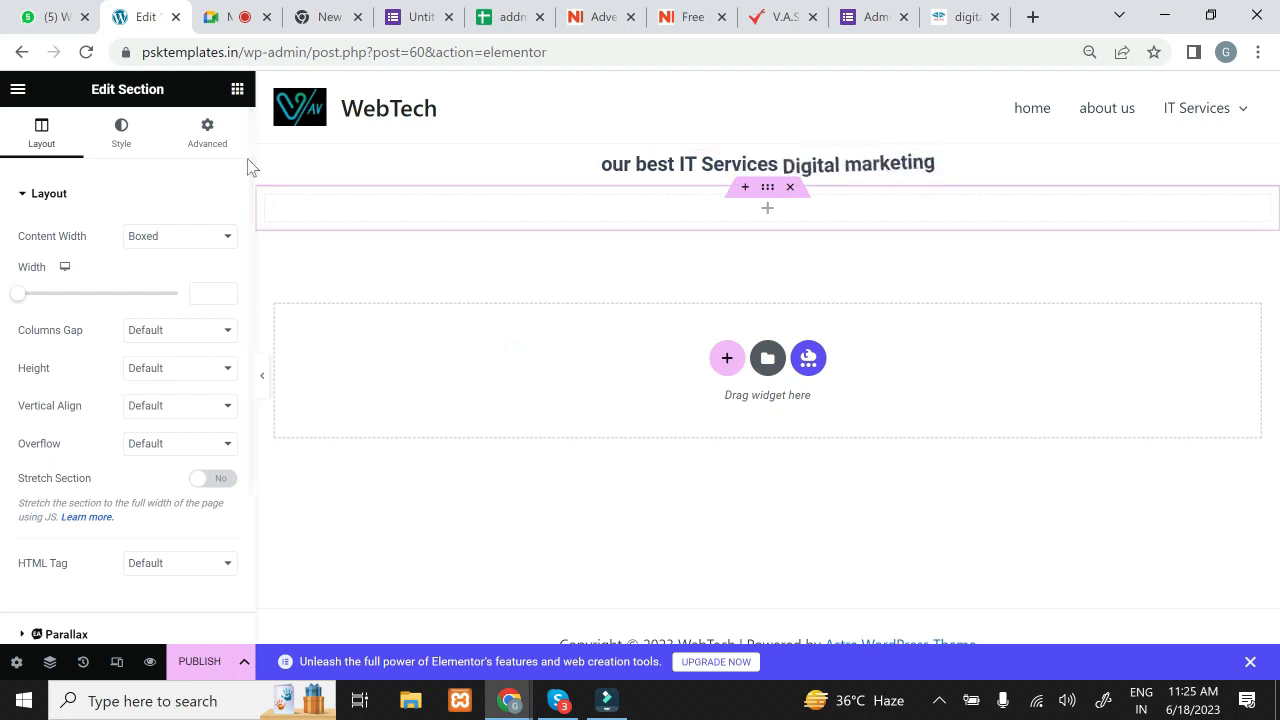
left_click(239, 88)
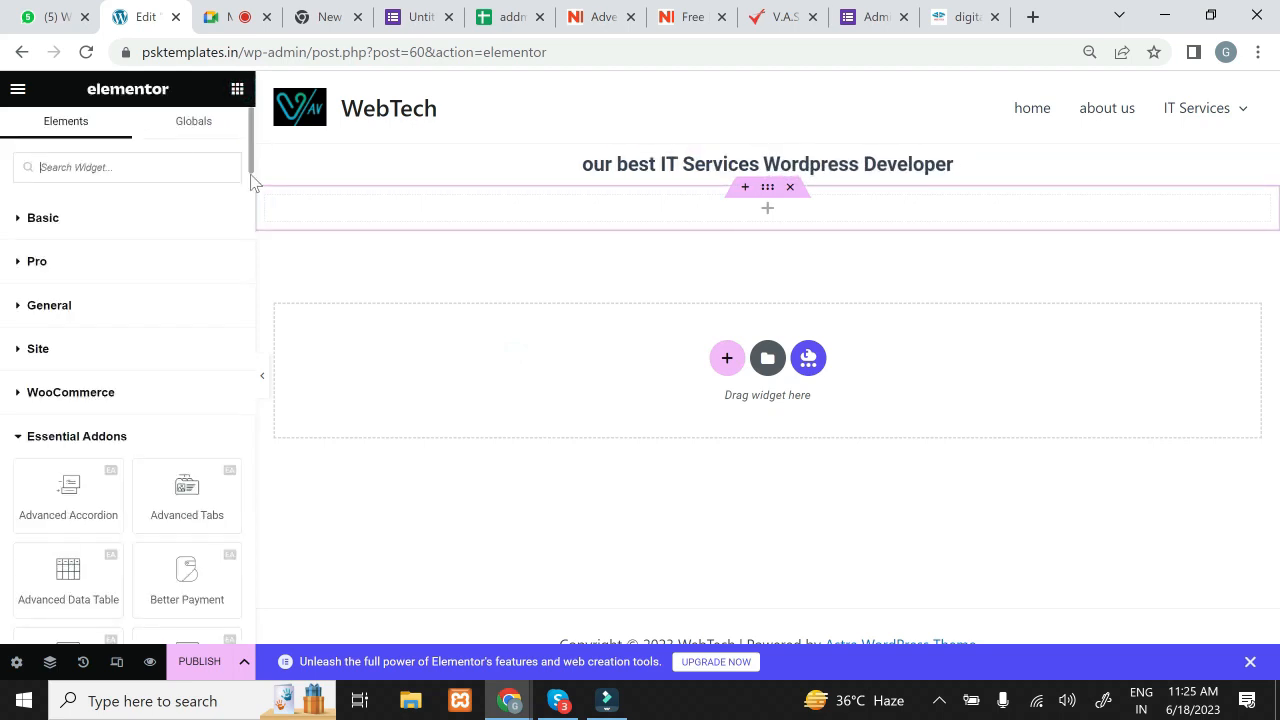
scroll(250, 174, "down", 8)
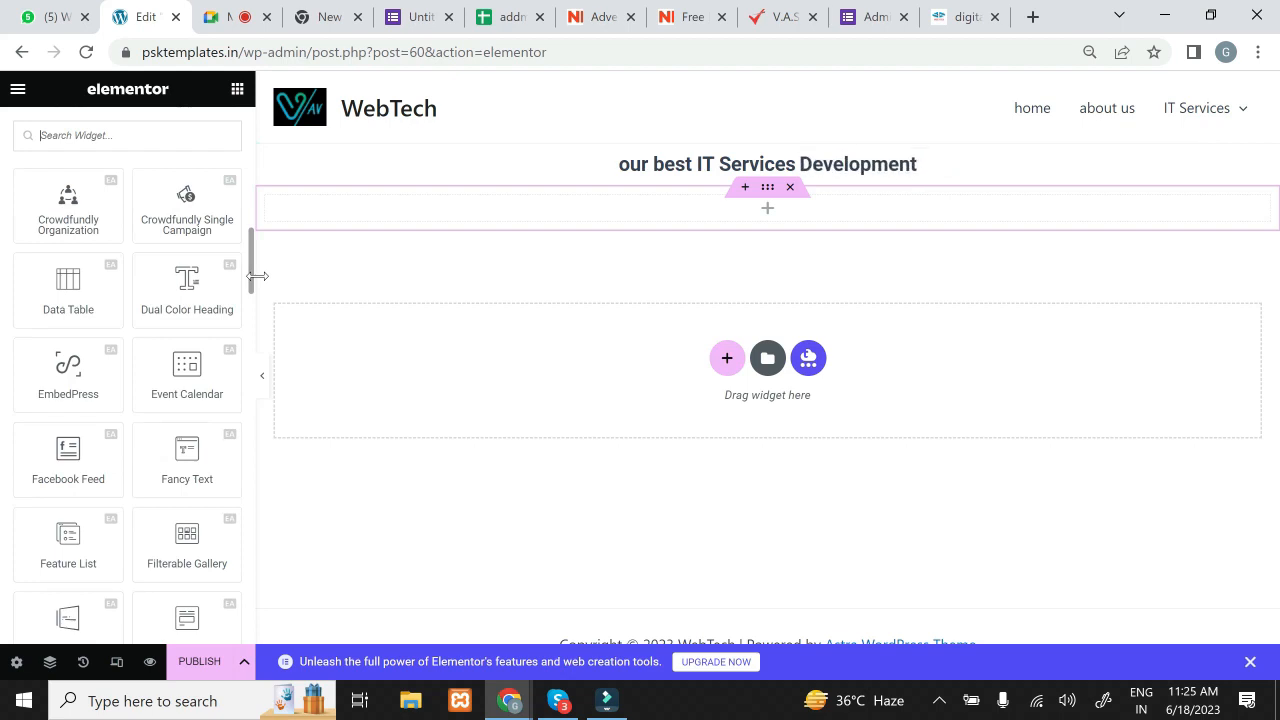
scroll(257, 280, "down", 1)
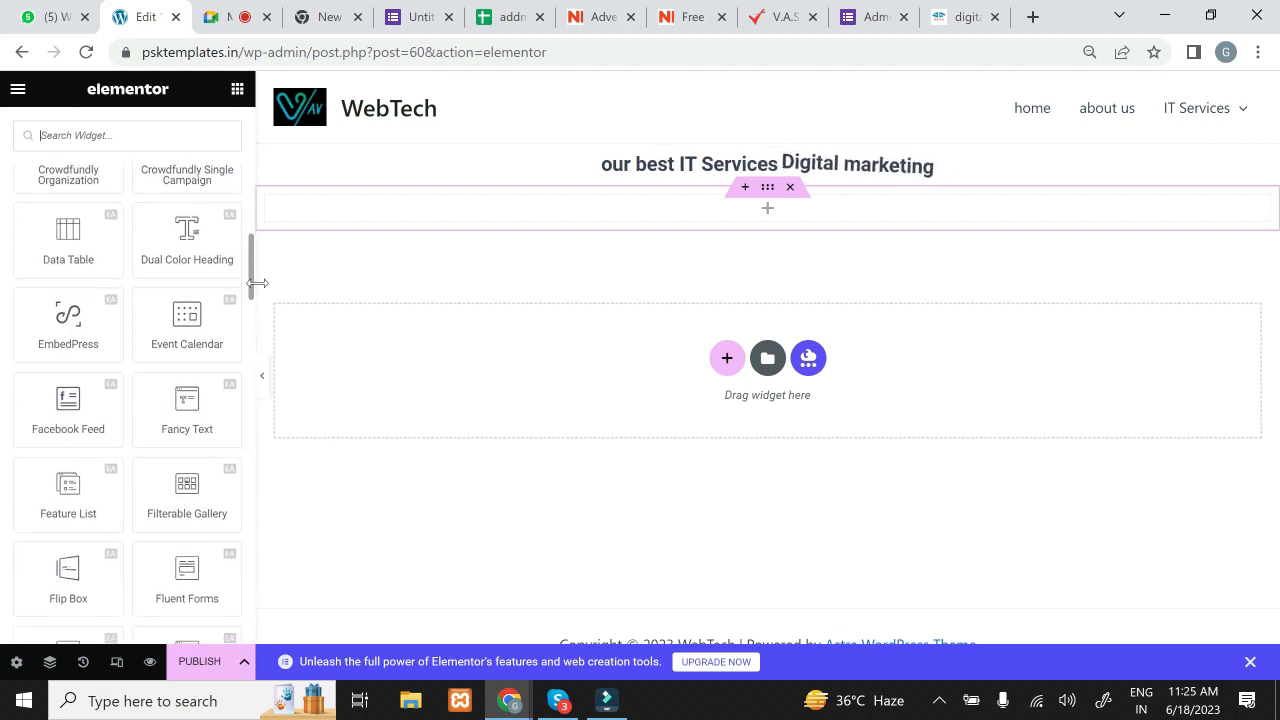
scroll(257, 285, "down", 3)
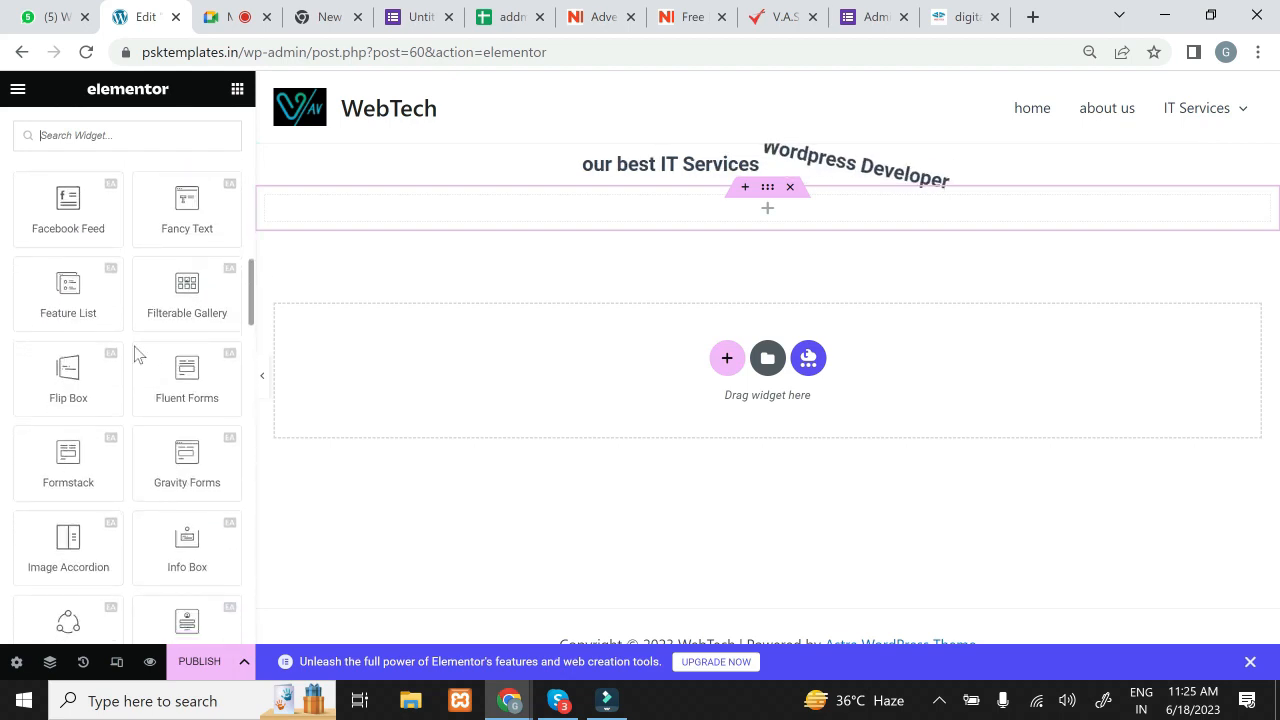
left_click_drag(88, 371, 466, 211)
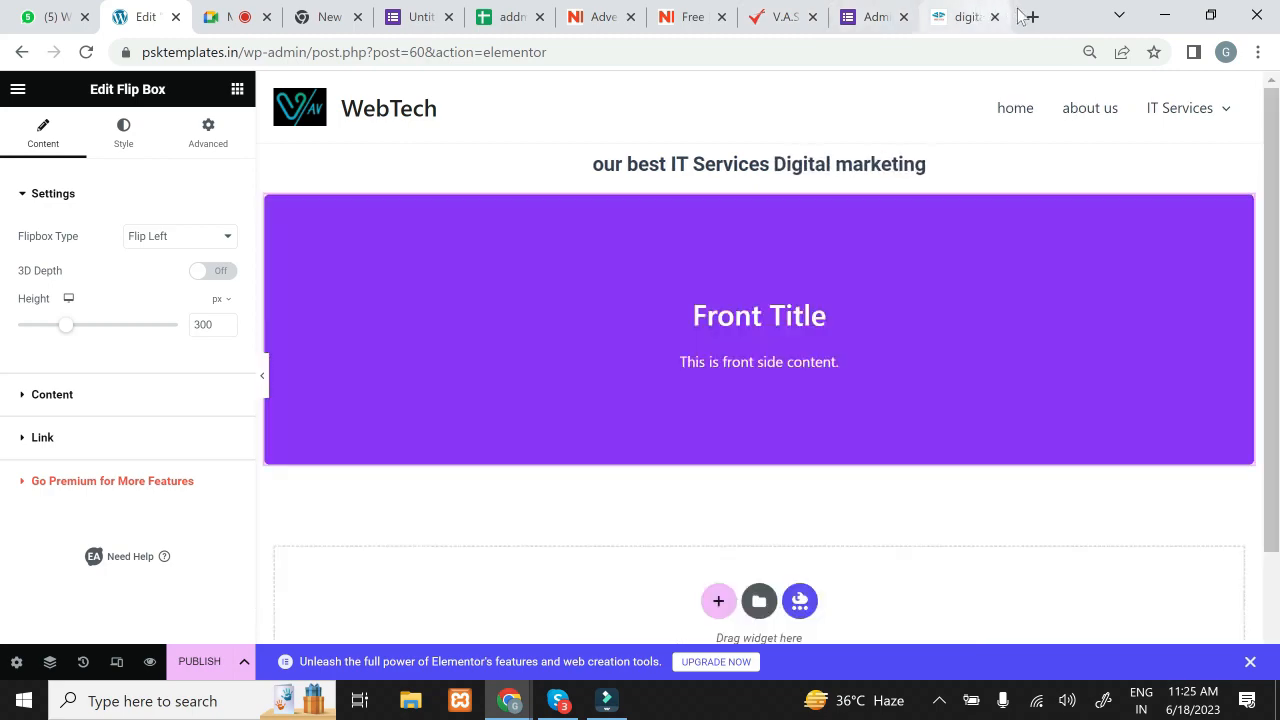
Step: Open kptechnology.co.in in a new browser tab and look through its homepage
left_click(1031, 17)
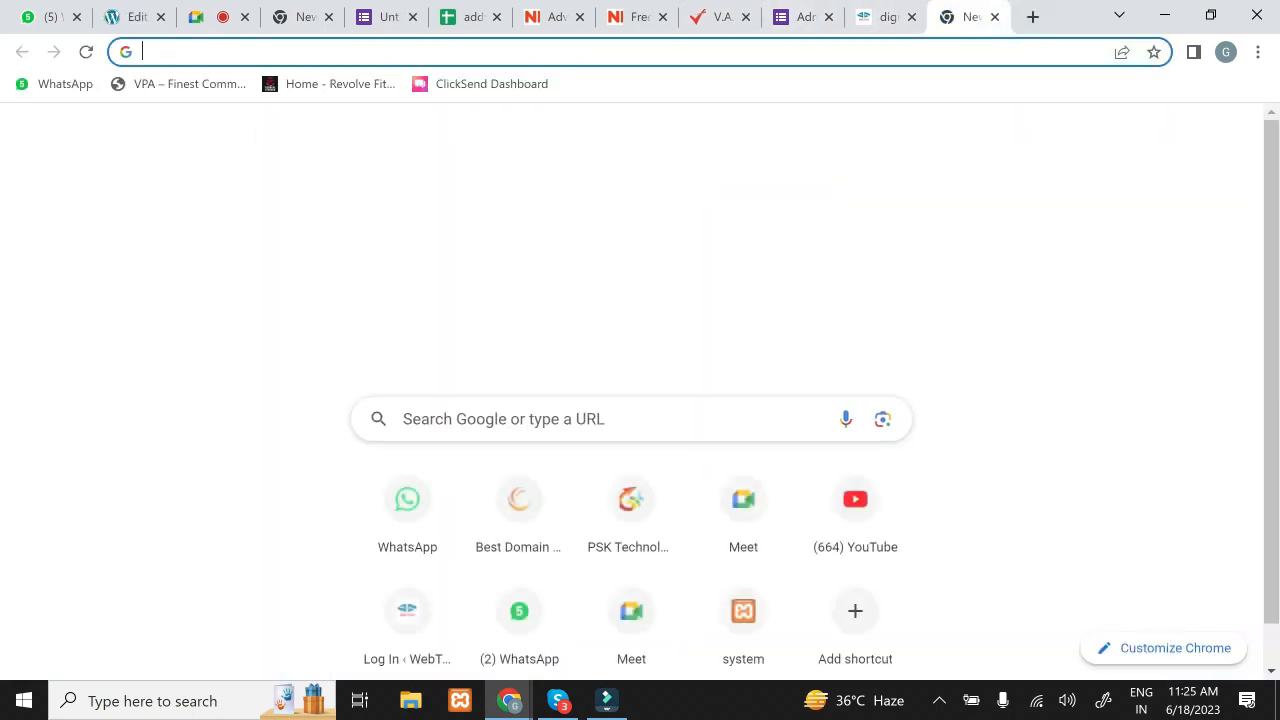
type("di")
key("BackSpace")
key("BackSpace")
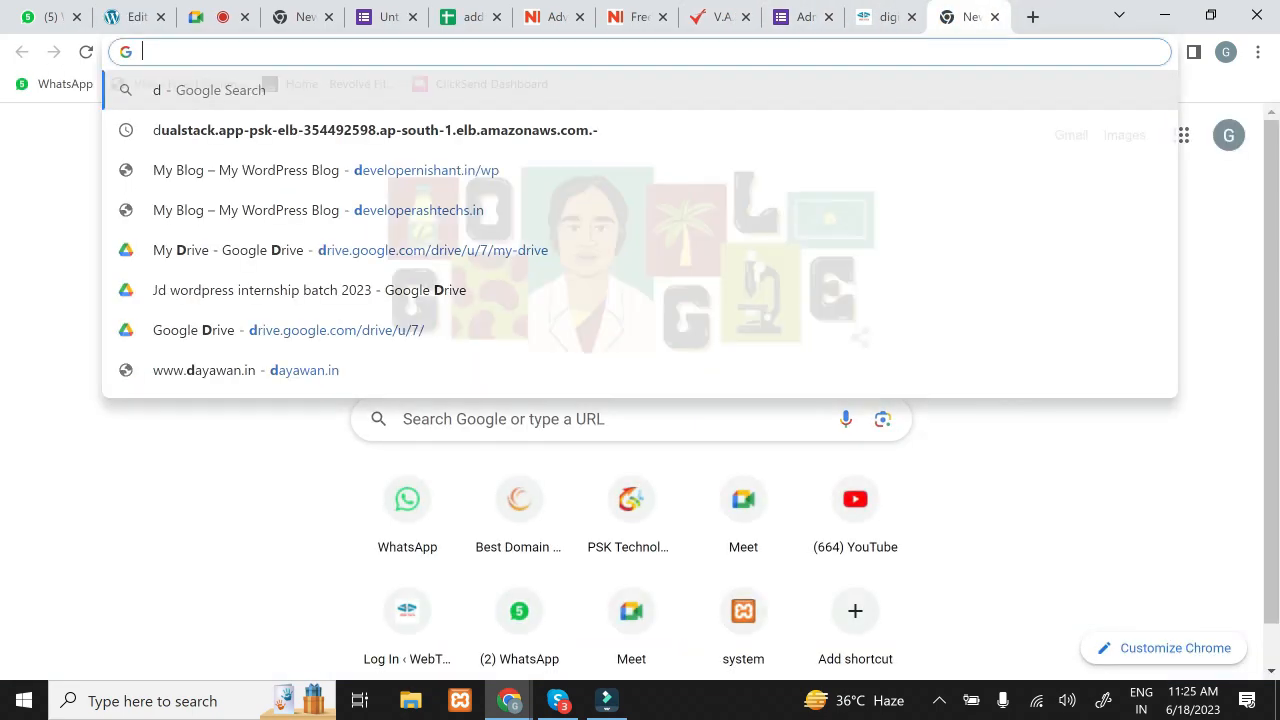
type("kptechnolo")
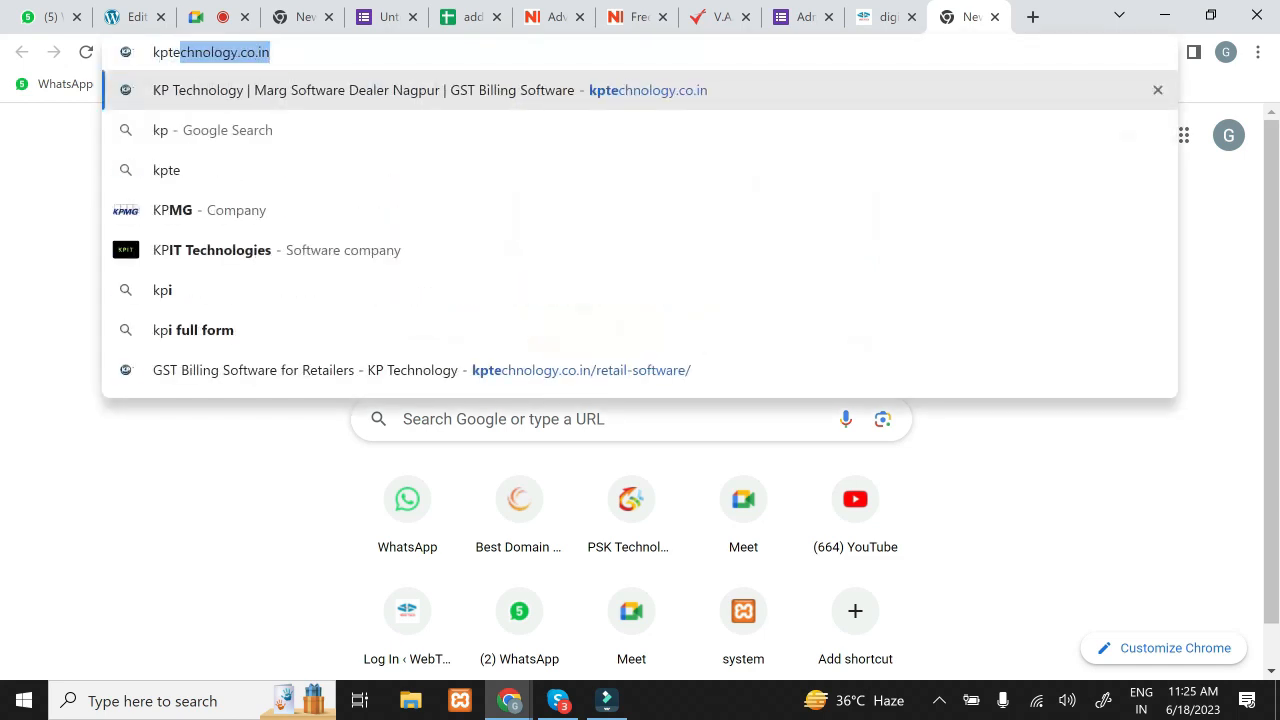
type("gies")
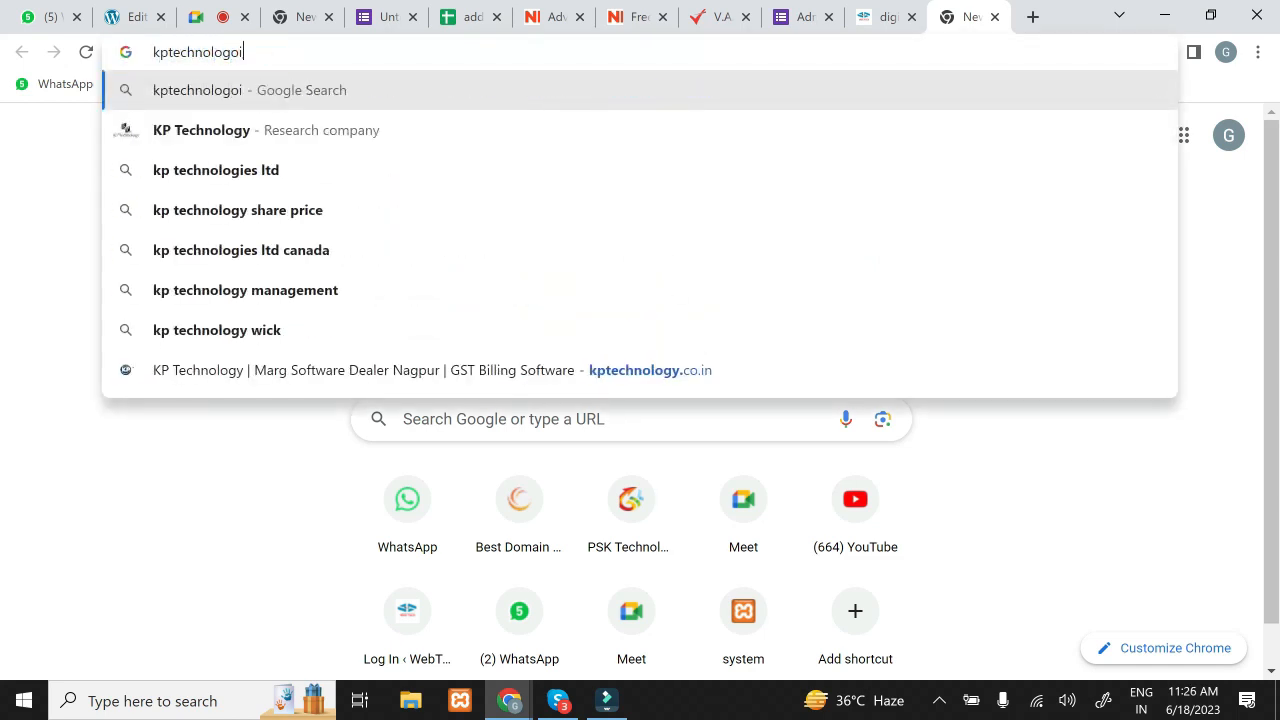
key("BackSpace")
key("BackSpace")
key("BackSpace")
type("o")
key("BackSpace")
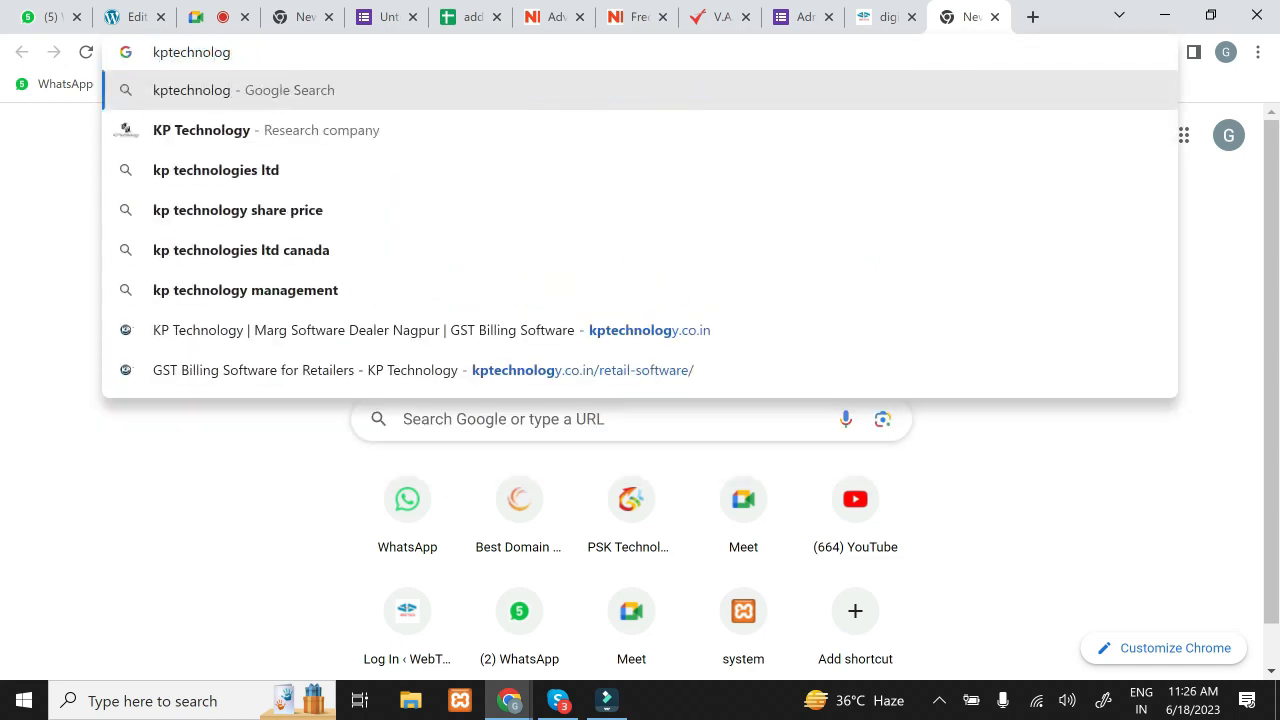
type("y.co.in")
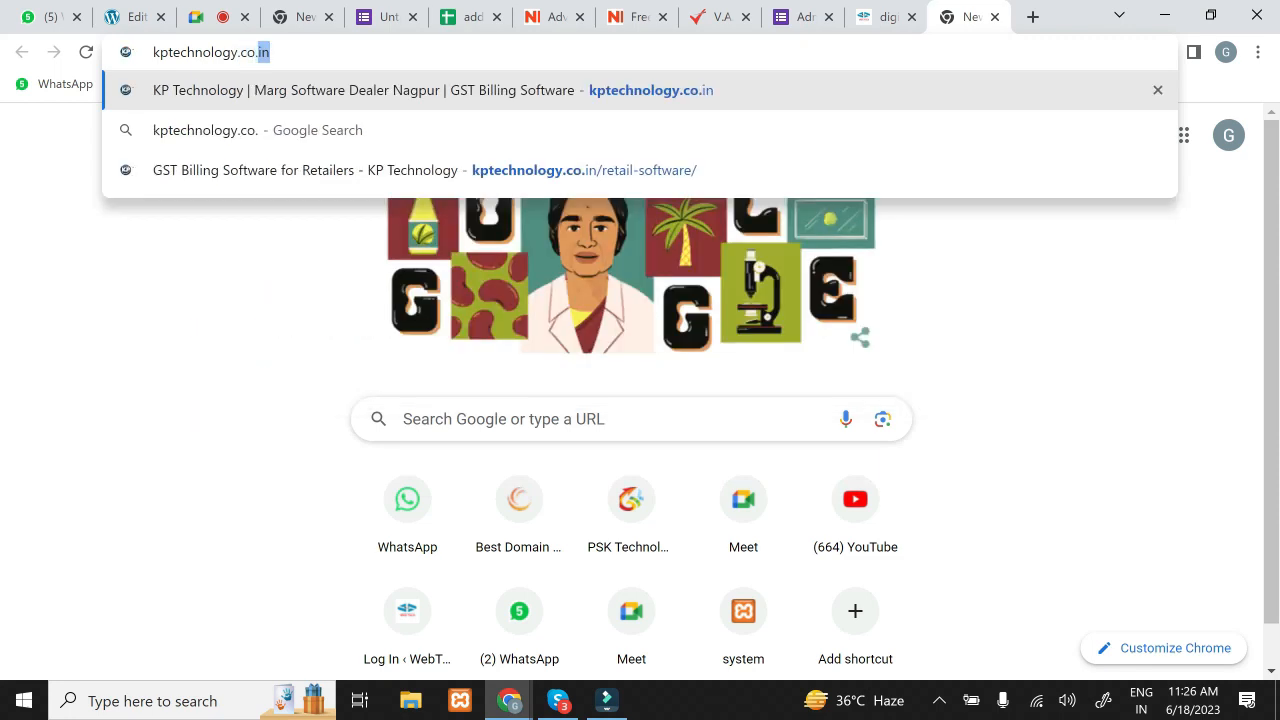
key("Return")
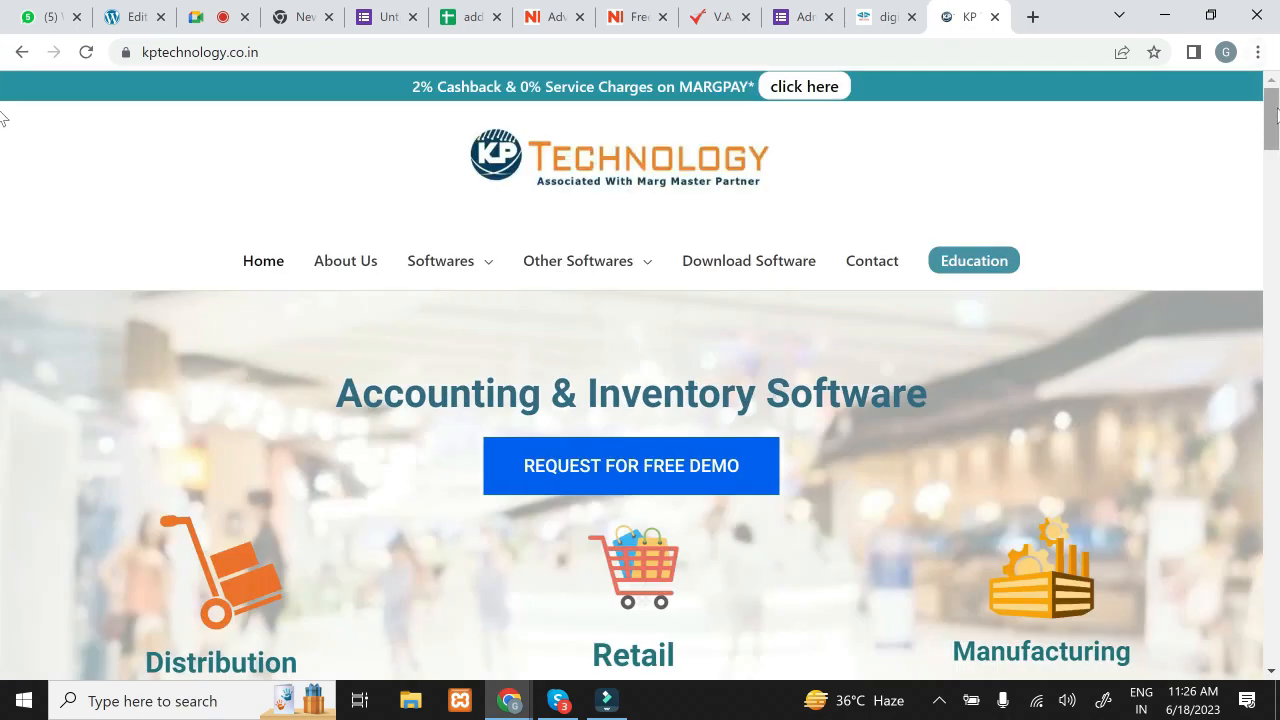
left_click_drag(1275, 115, 1274, 191)
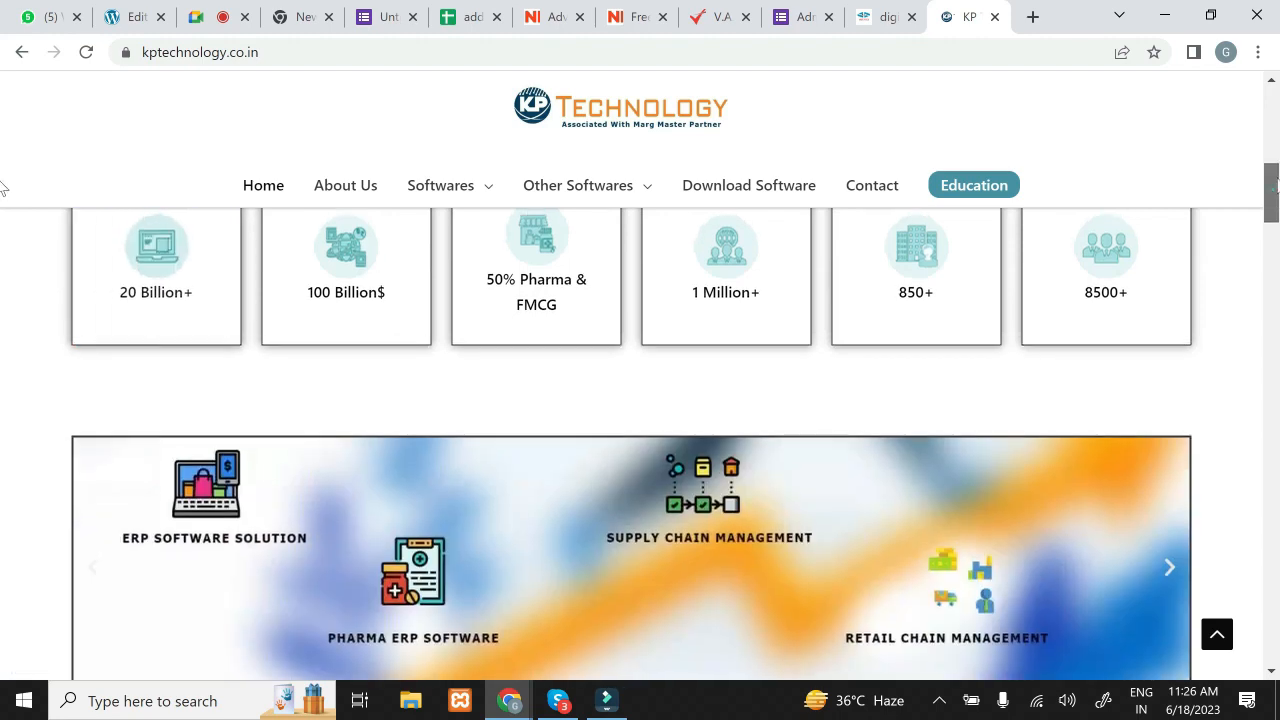
Step: Return to the Elementor page editor from the kptechnology.co.in homepage and look through the Essential Addons widgets
left_click_drag(1274, 190, 1274, 166)
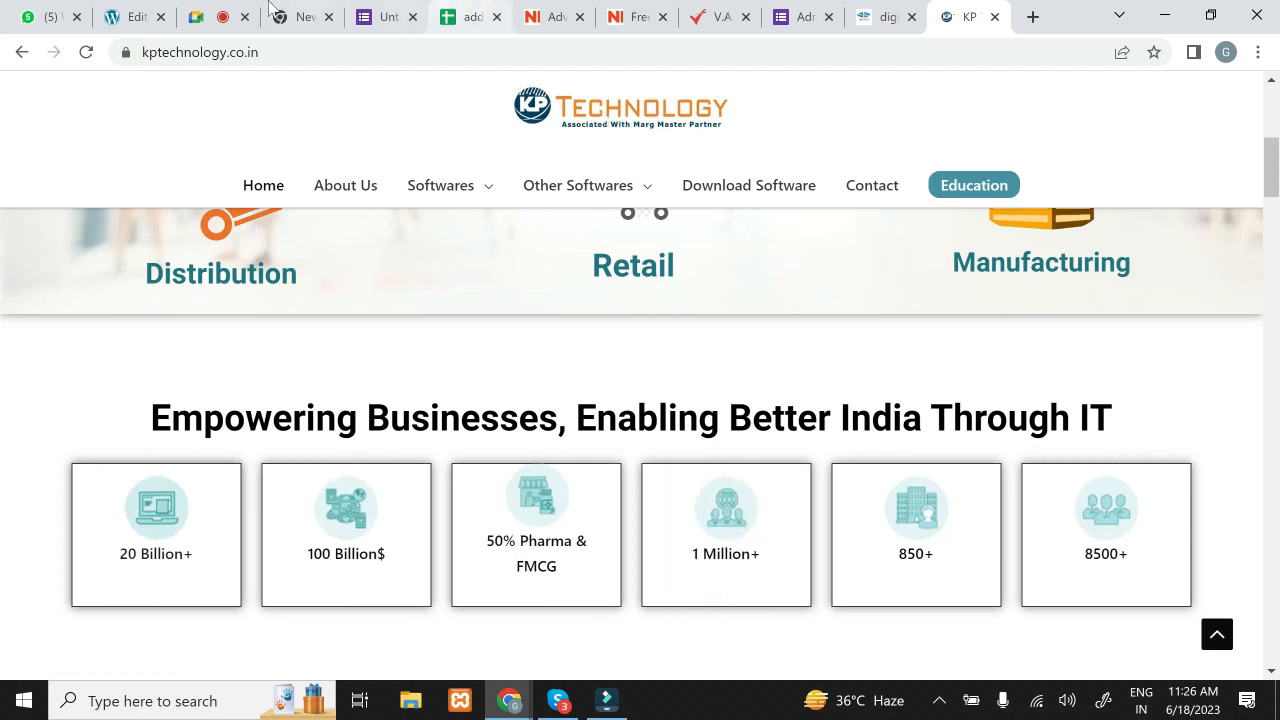
left_click(128, 17)
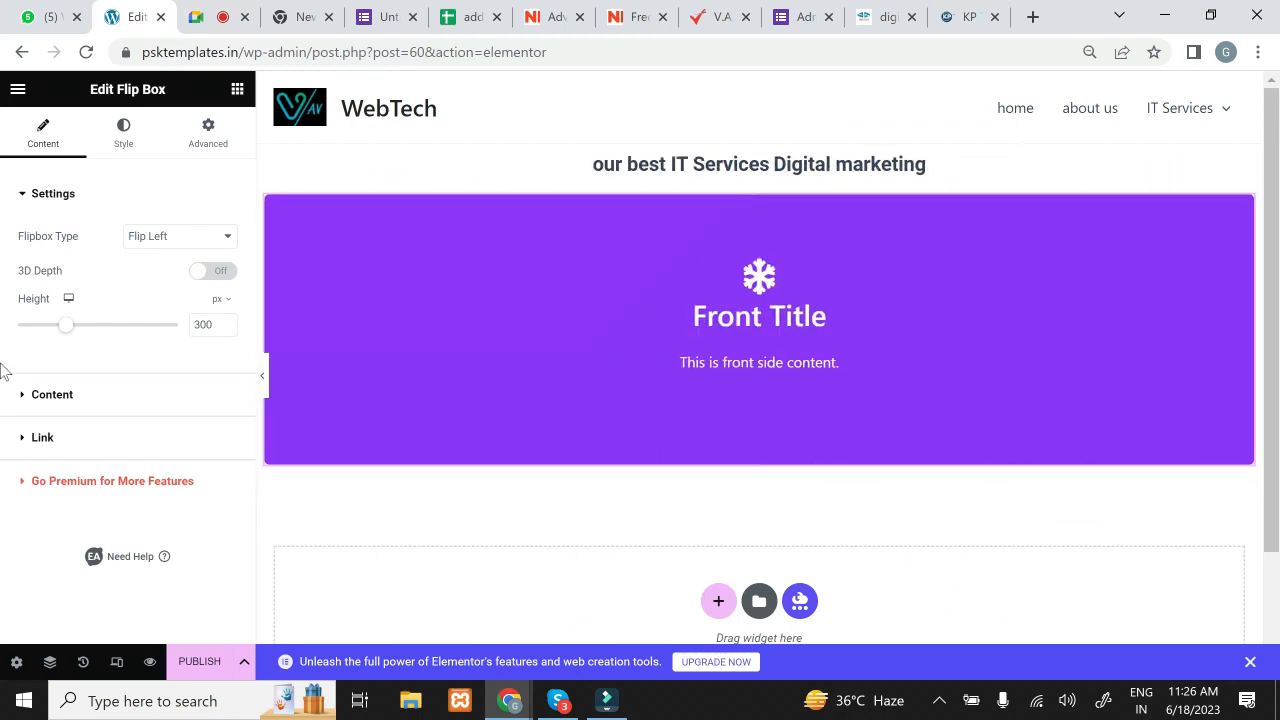
left_click(237, 89)
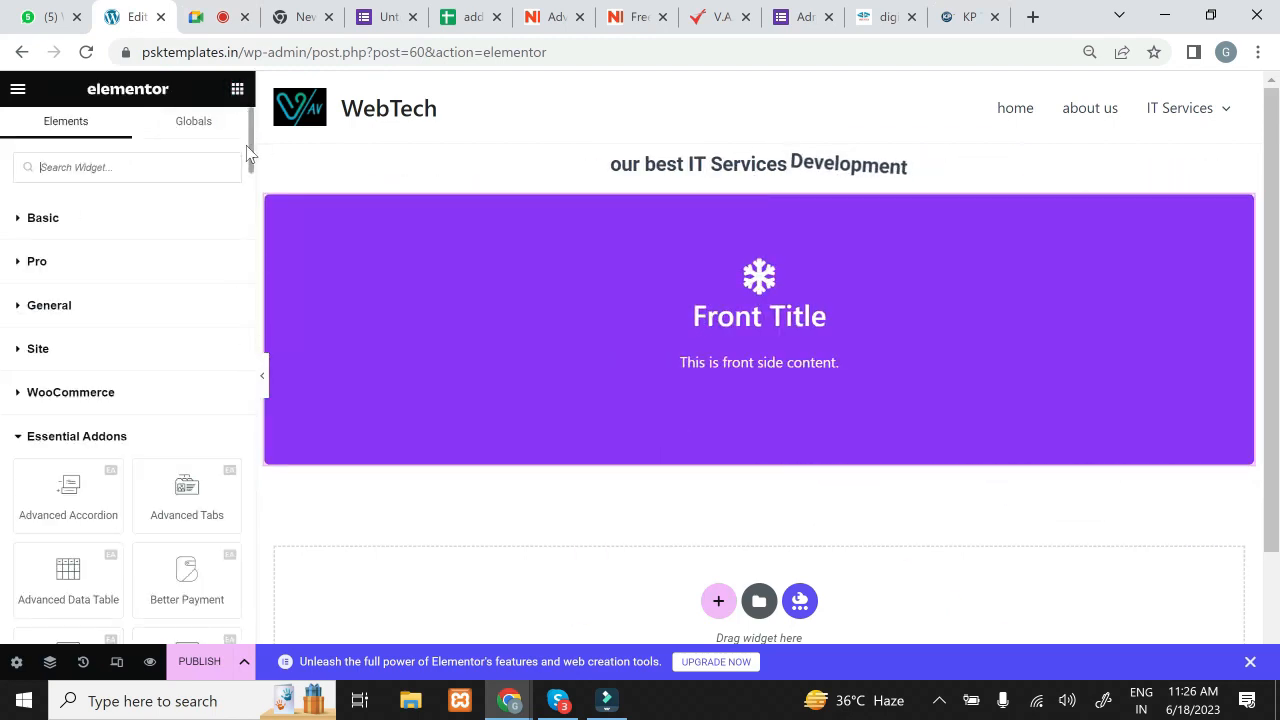
left_click_drag(249, 148, 258, 311)
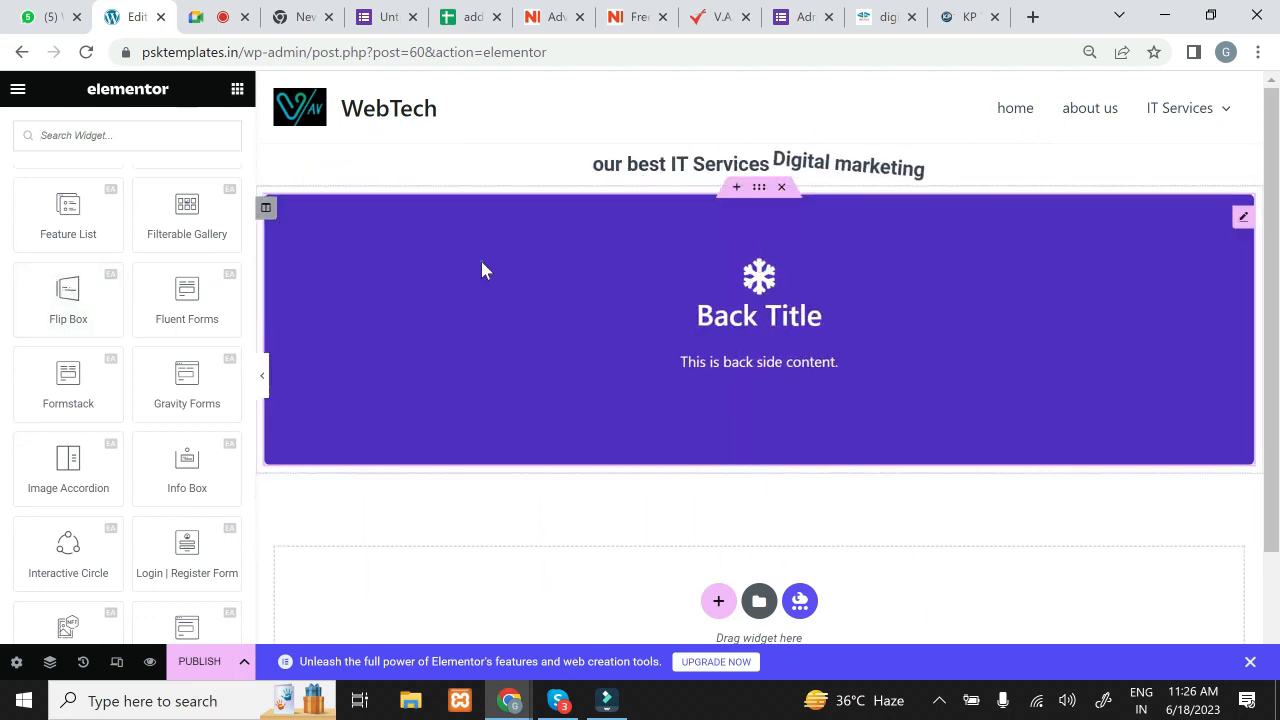
Step: Try the Flip Right effect on the flip box, and set its flipbox type to Flip Top
left_click(480, 258)
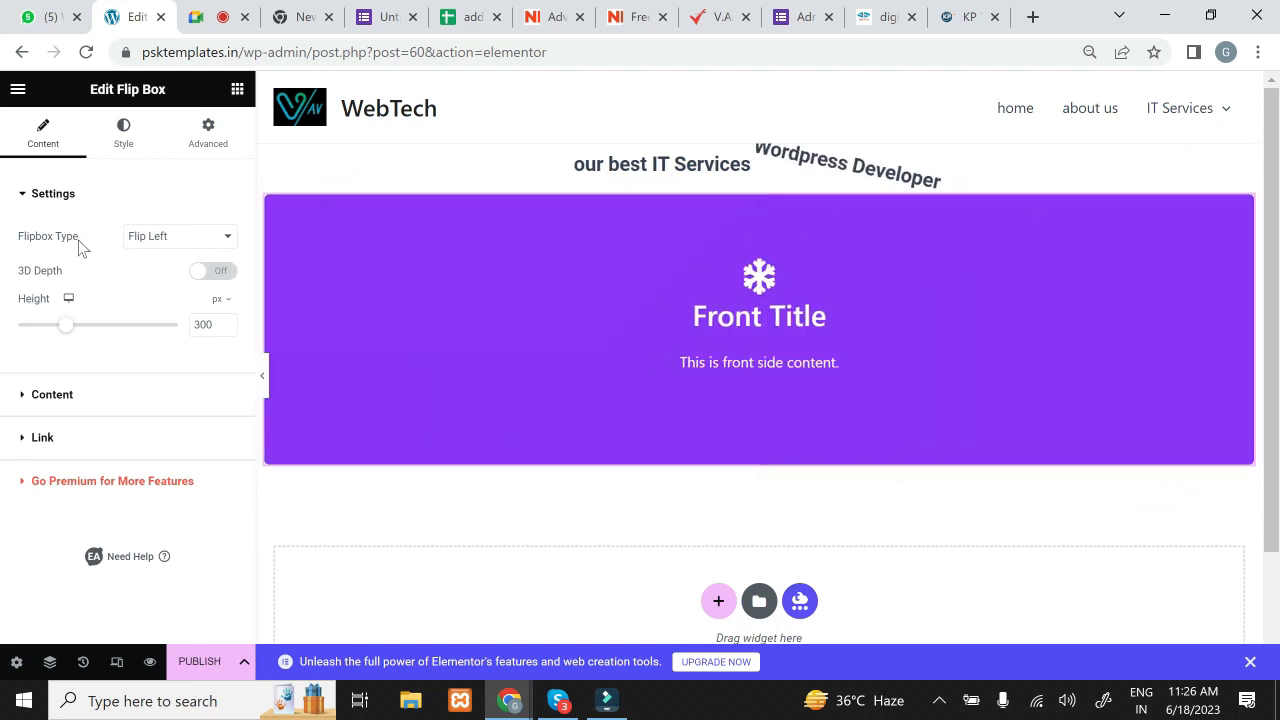
left_click(169, 244)
left_click(168, 265)
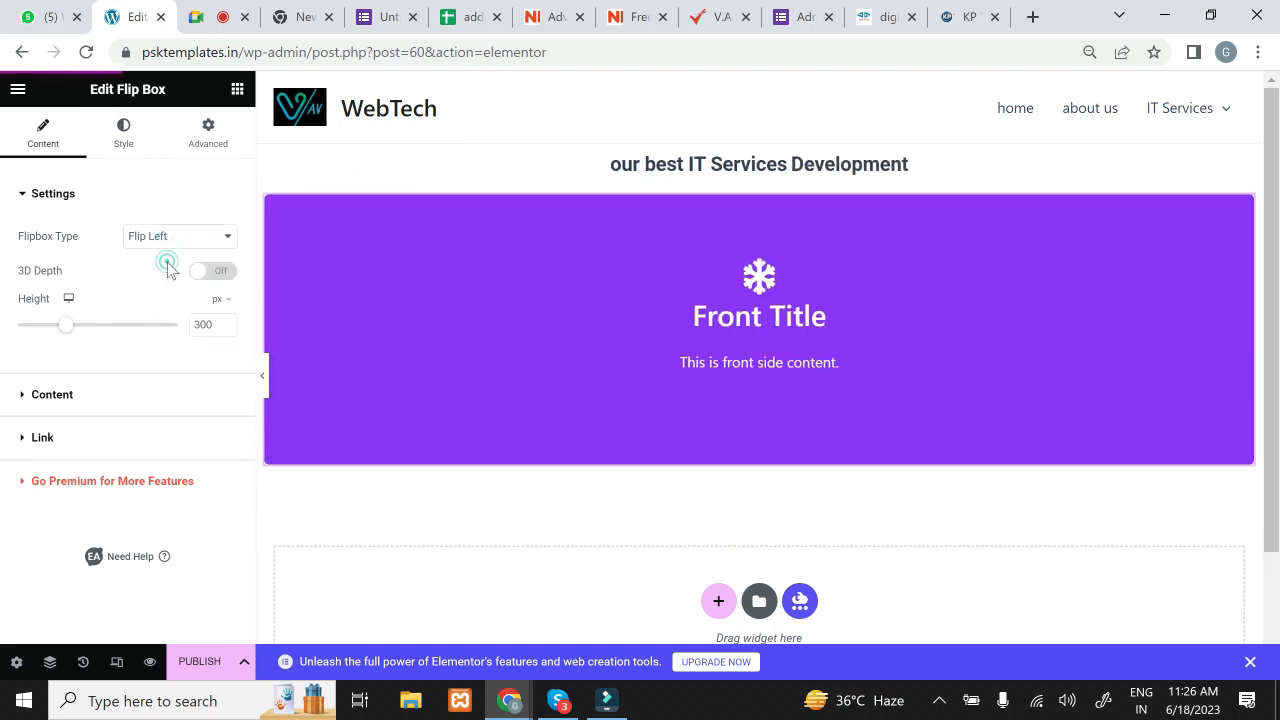
left_click(190, 234)
left_click(176, 267)
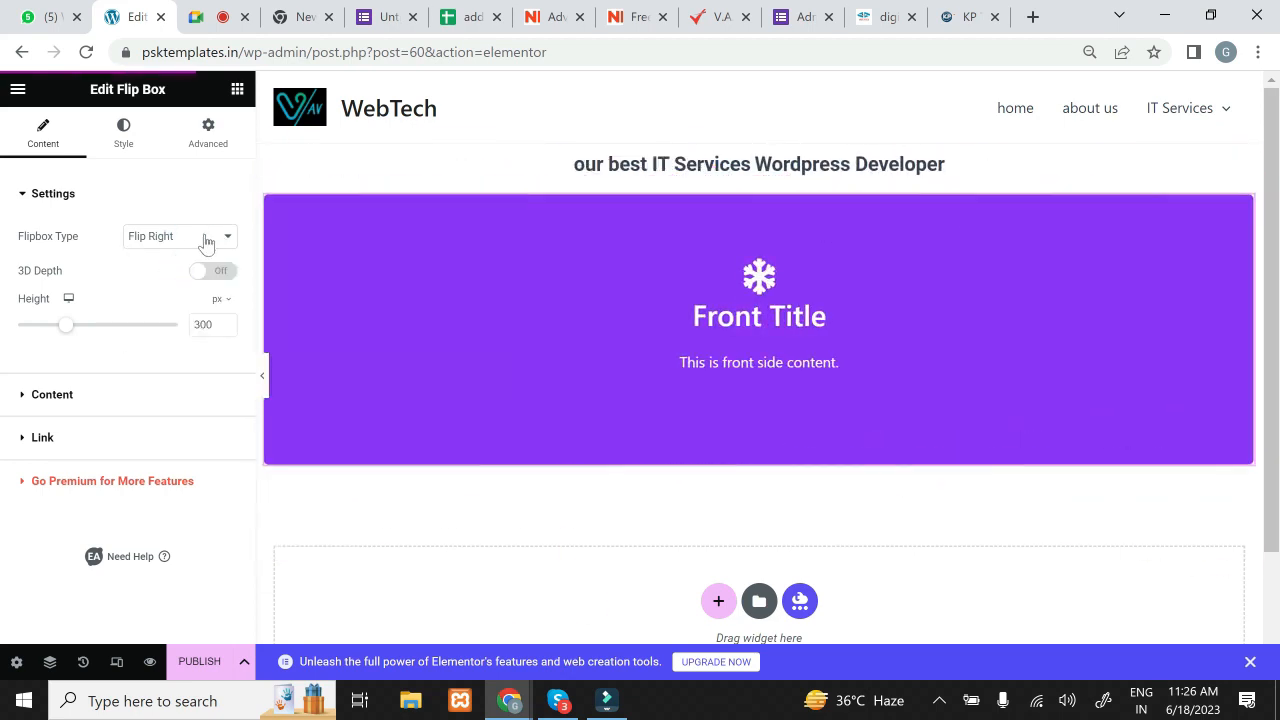
left_click(205, 241)
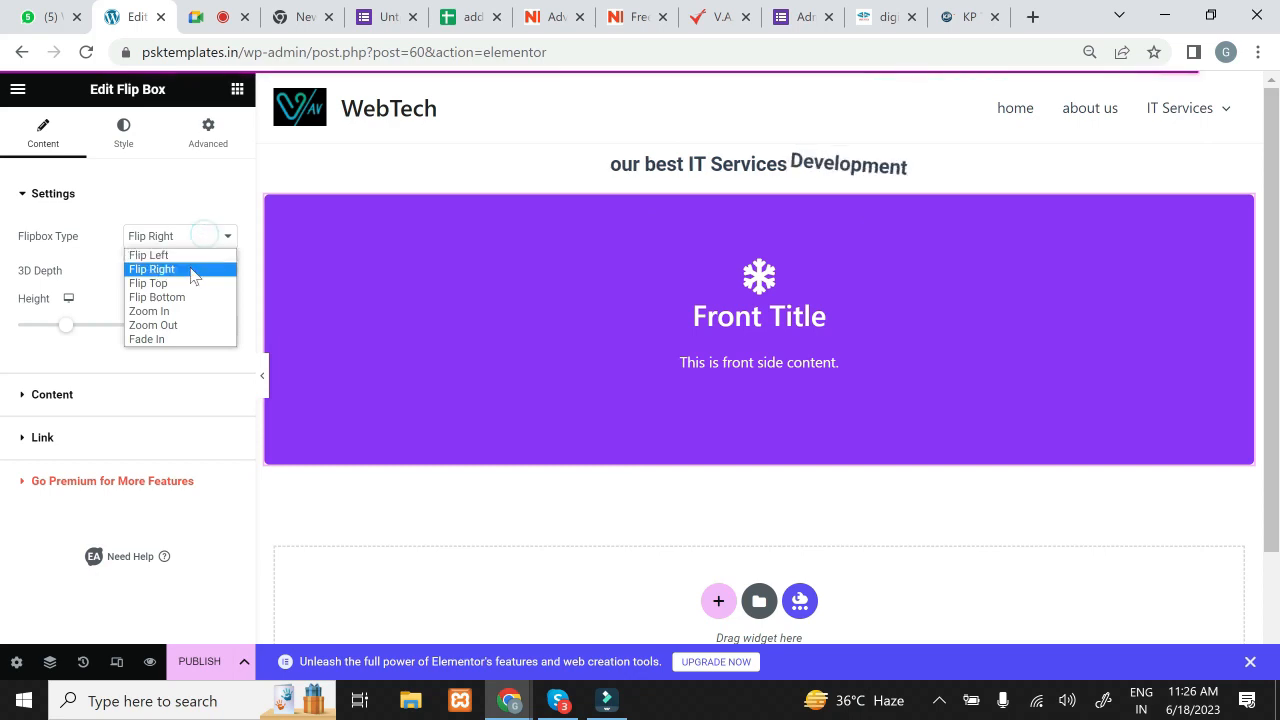
left_click(188, 281)
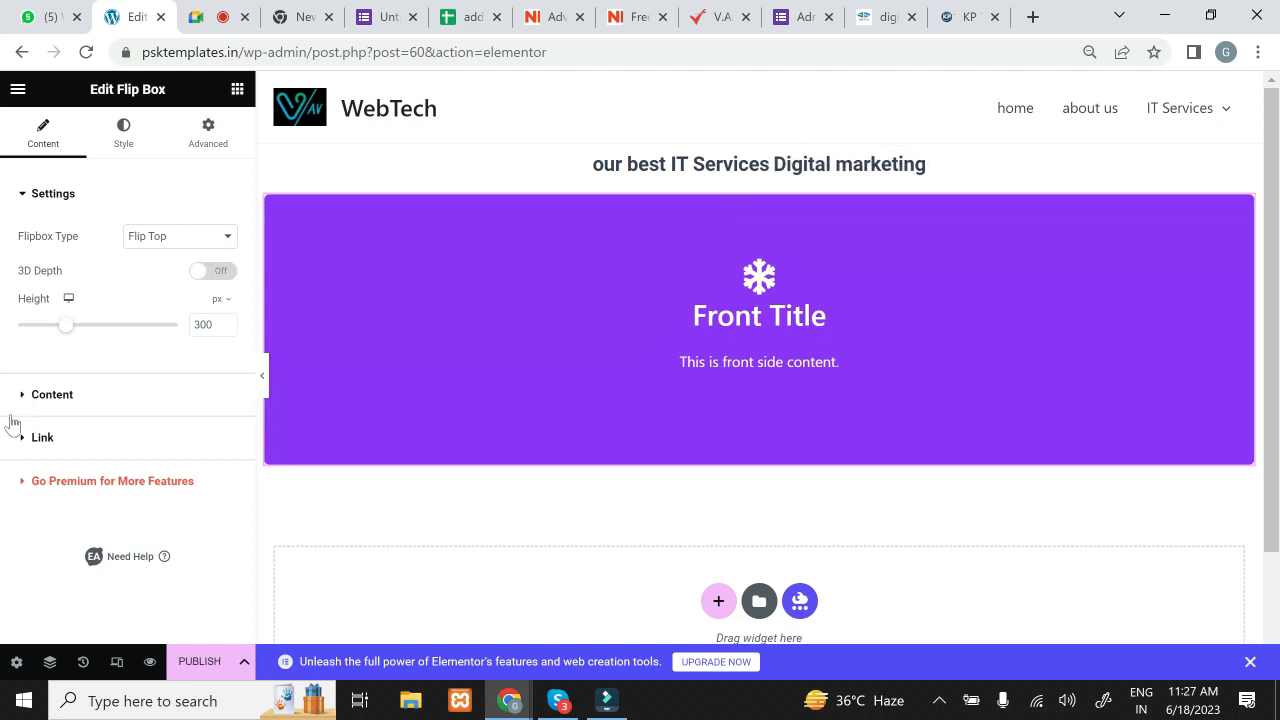
Step: Look over the flip box's front content and link settings
left_click(32, 194)
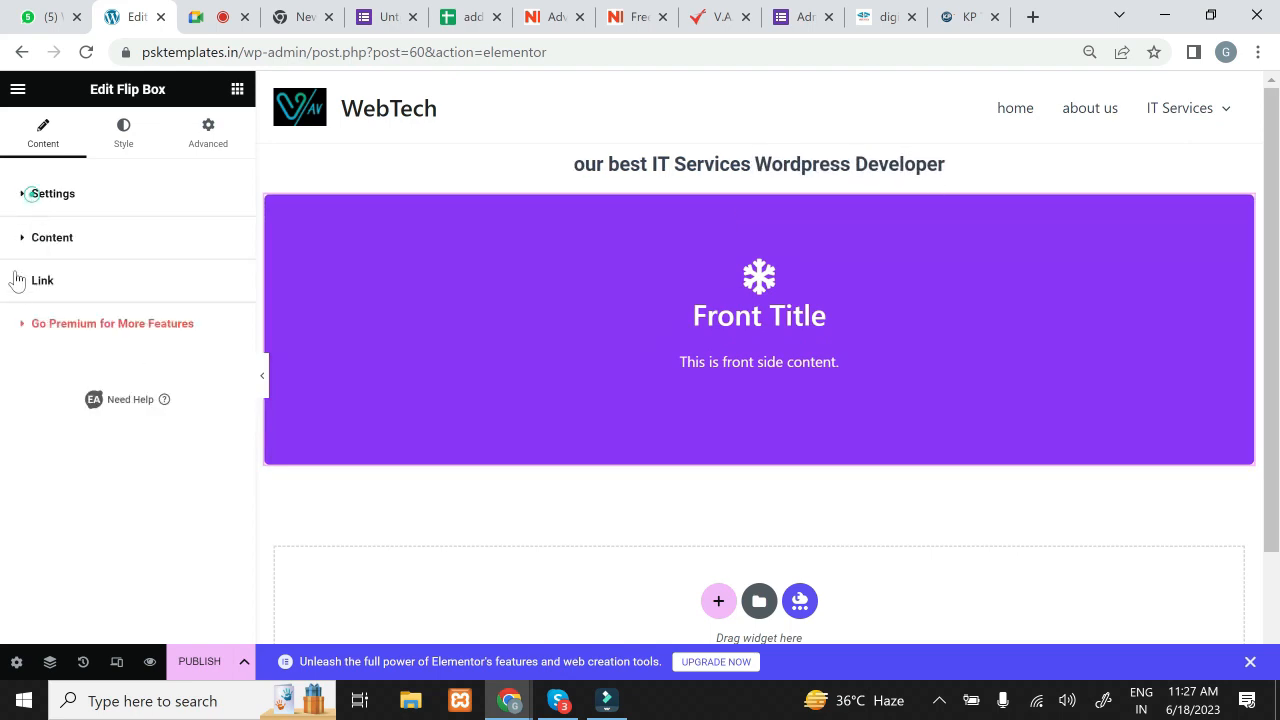
left_click(31, 242)
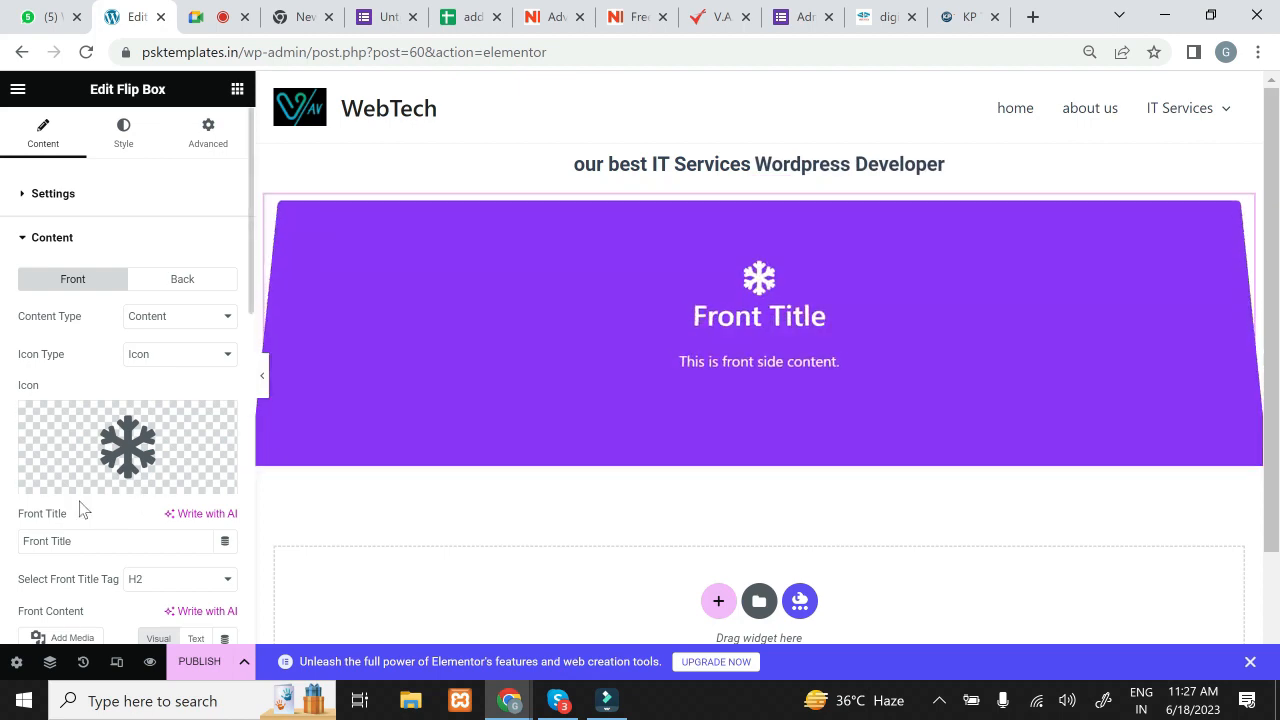
mouse_move(90, 478)
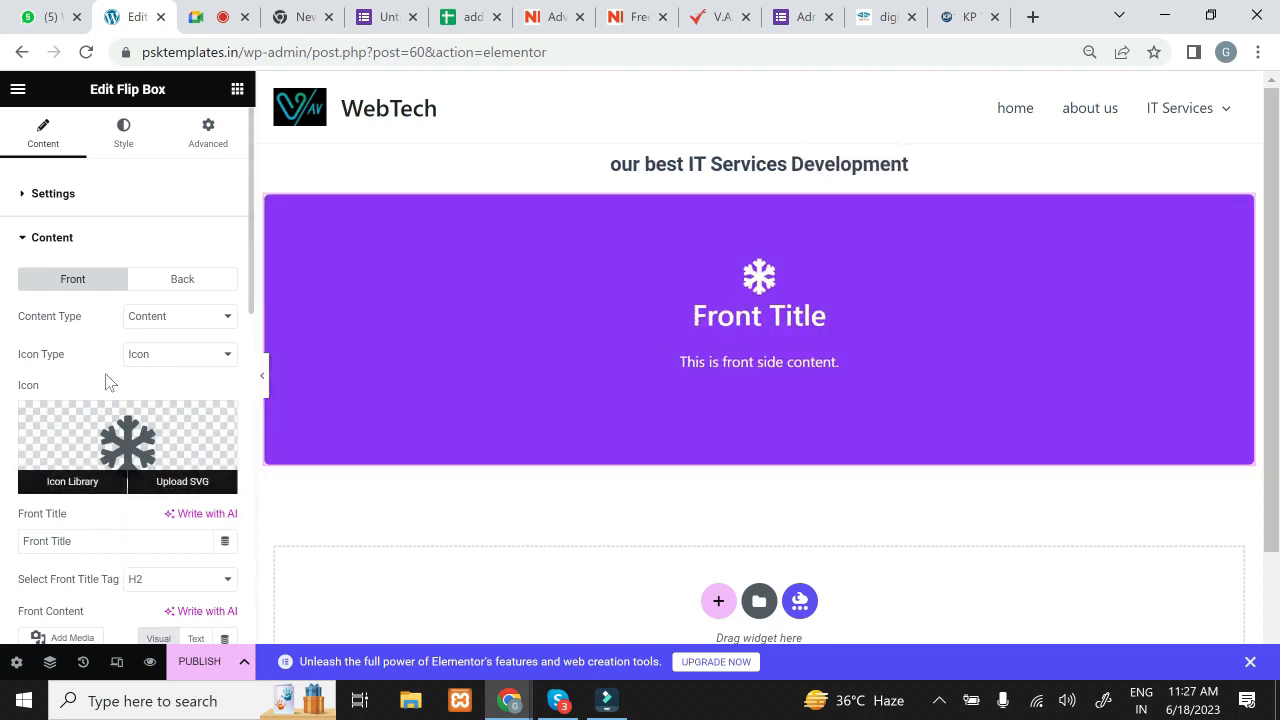
left_click(49, 243)
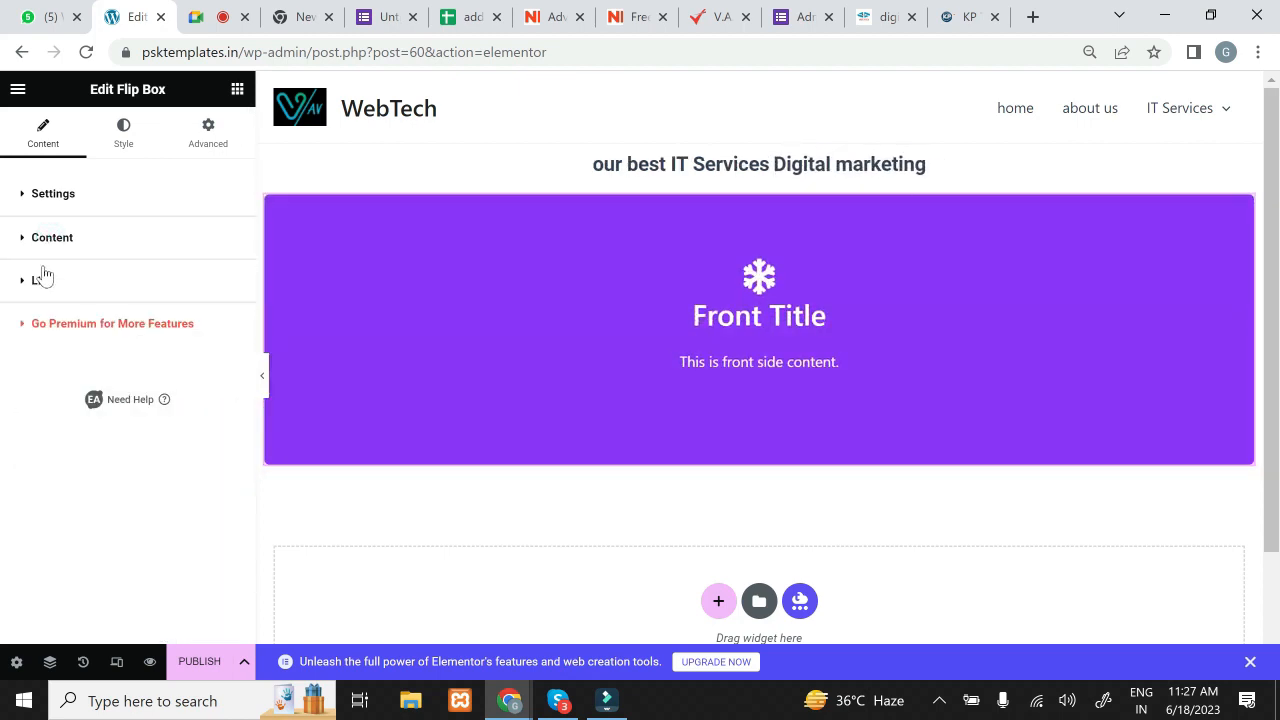
left_click(42, 279)
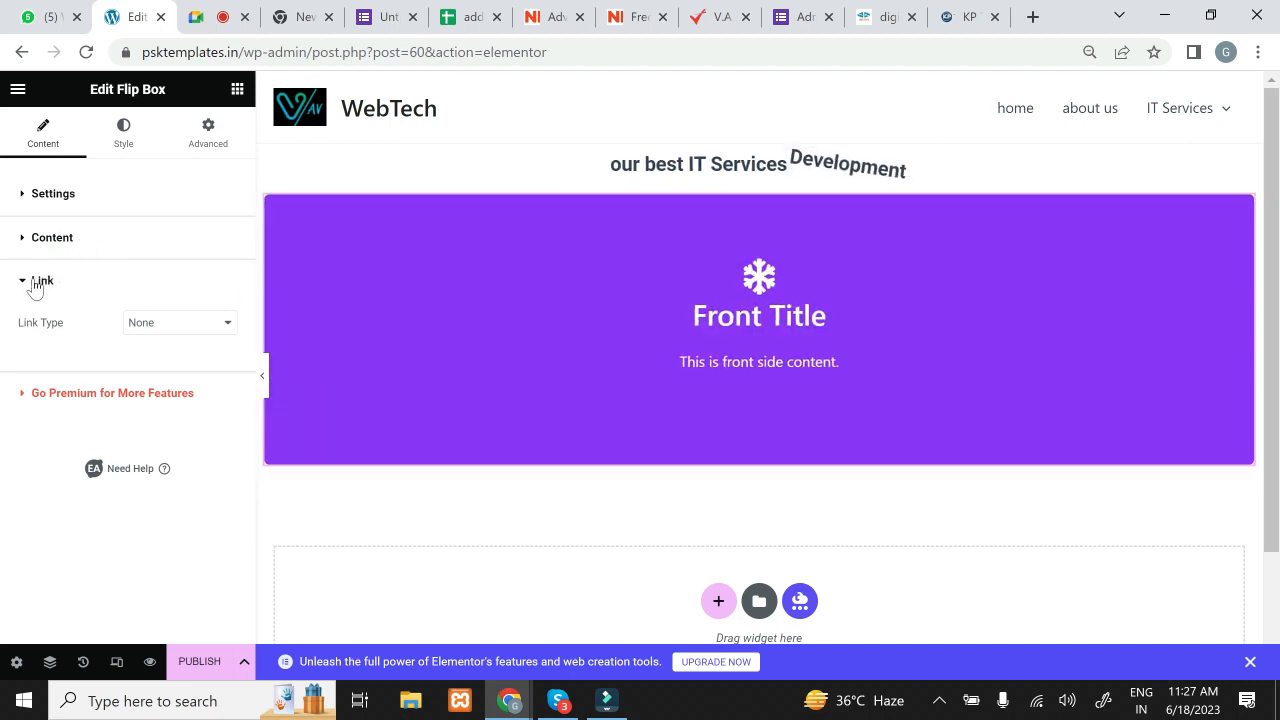
left_click(36, 282)
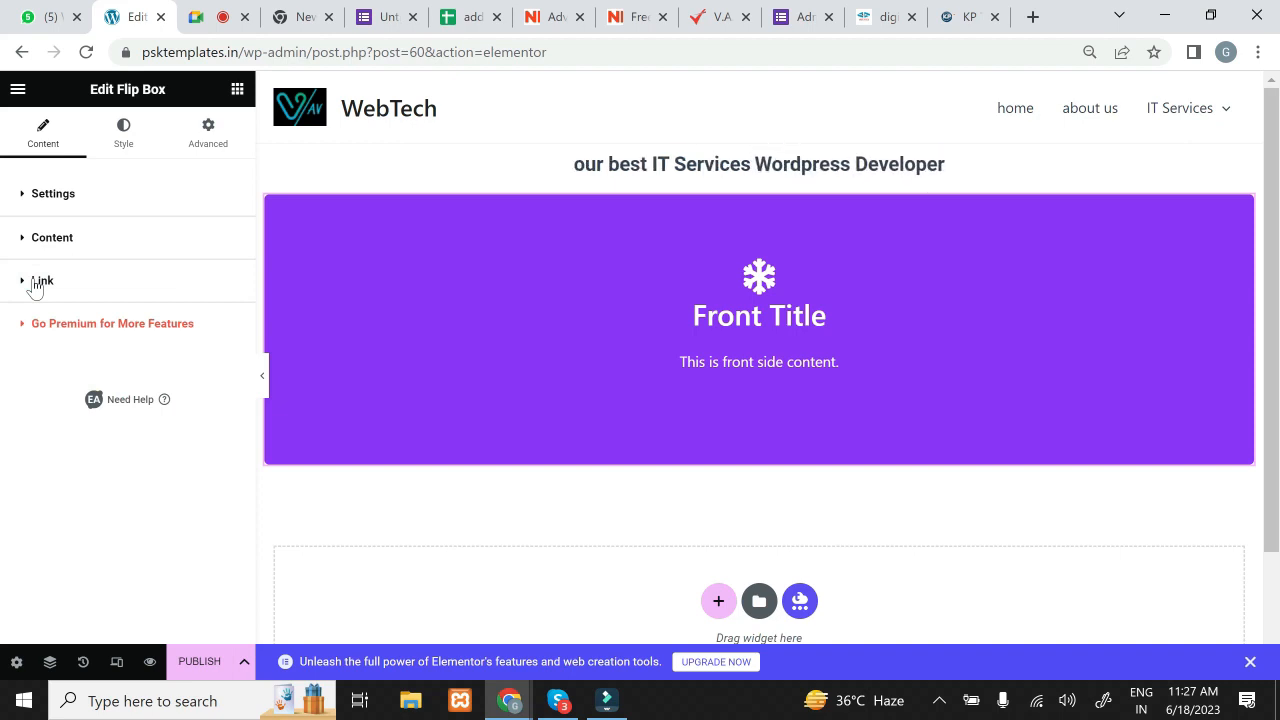
Step: Look through the whole list of Essential Addons widgets, including the locked premium ones, for another widget to add
left_click(238, 89)
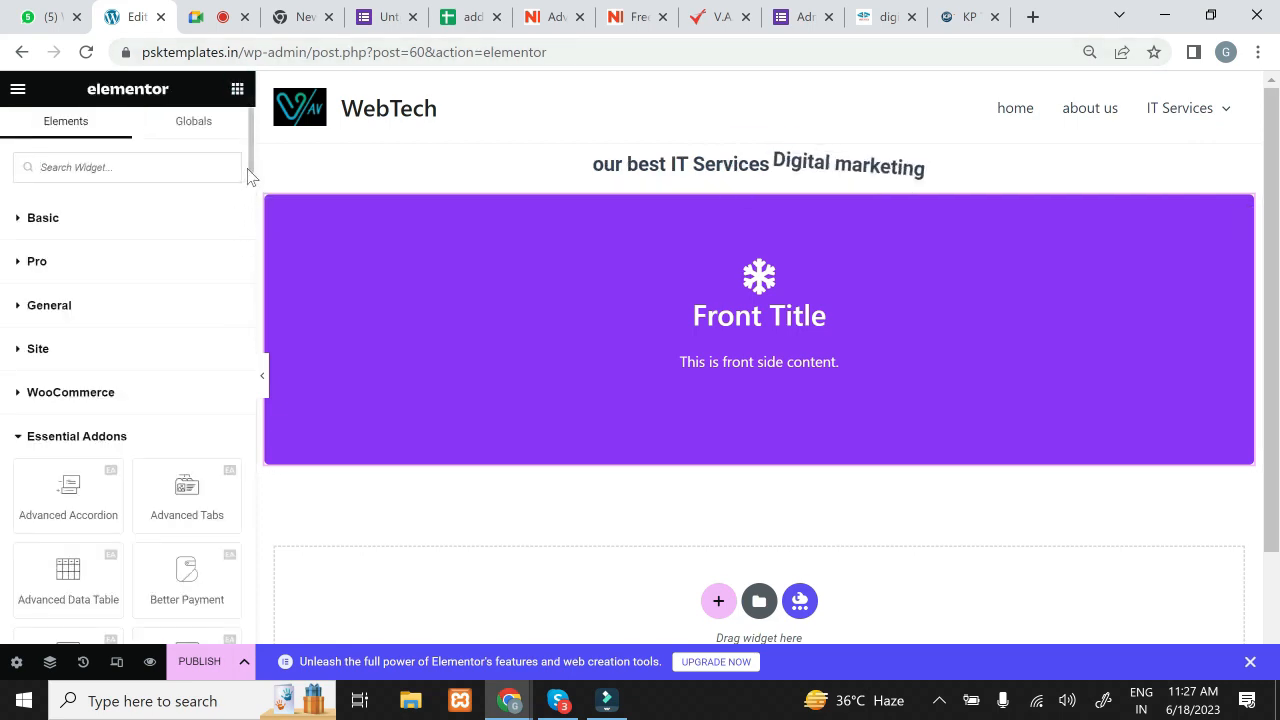
scroll(251, 250, "down", 10)
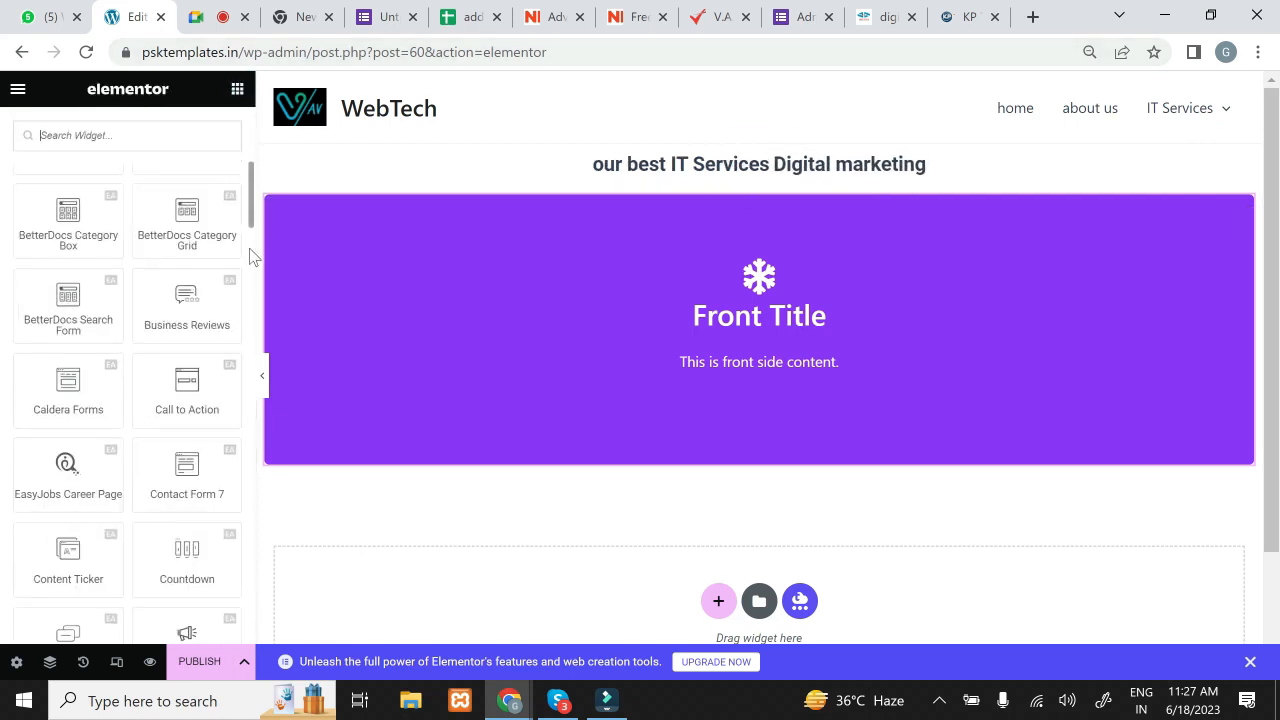
scroll(251, 325, "down", 3)
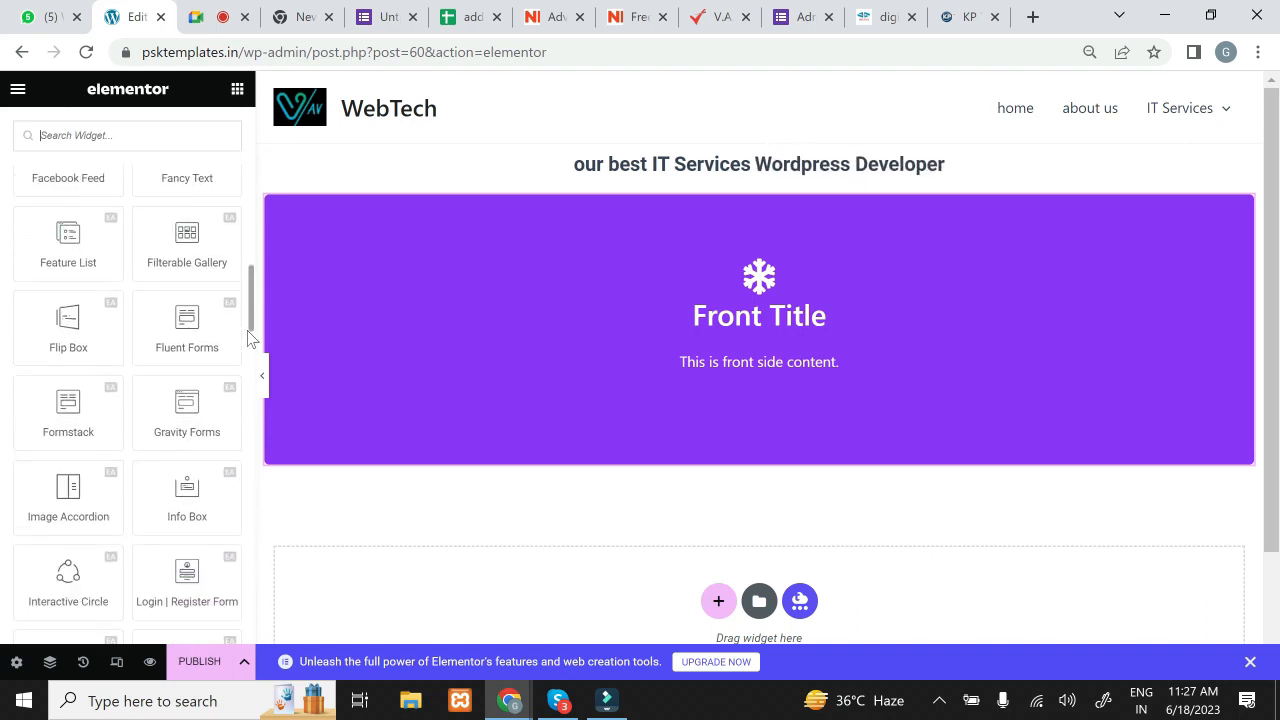
scroll(248, 341, "down", 4)
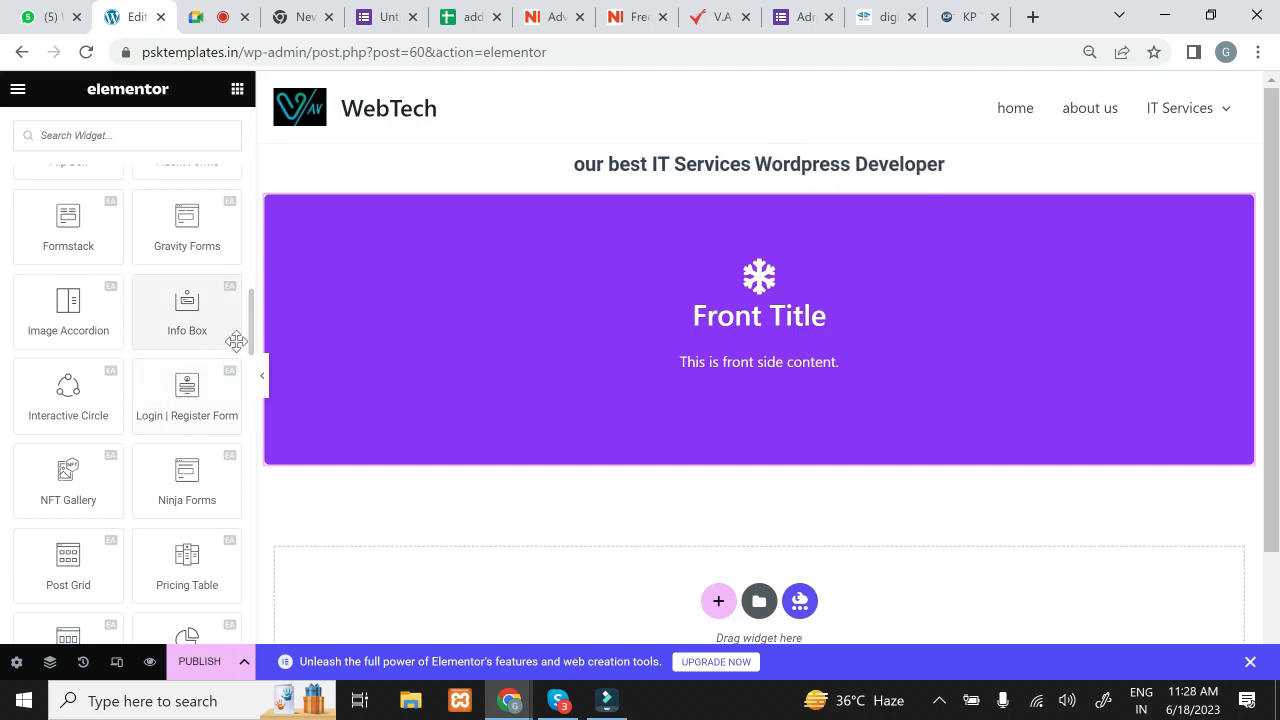
left_click_drag(250, 340, 250, 163)
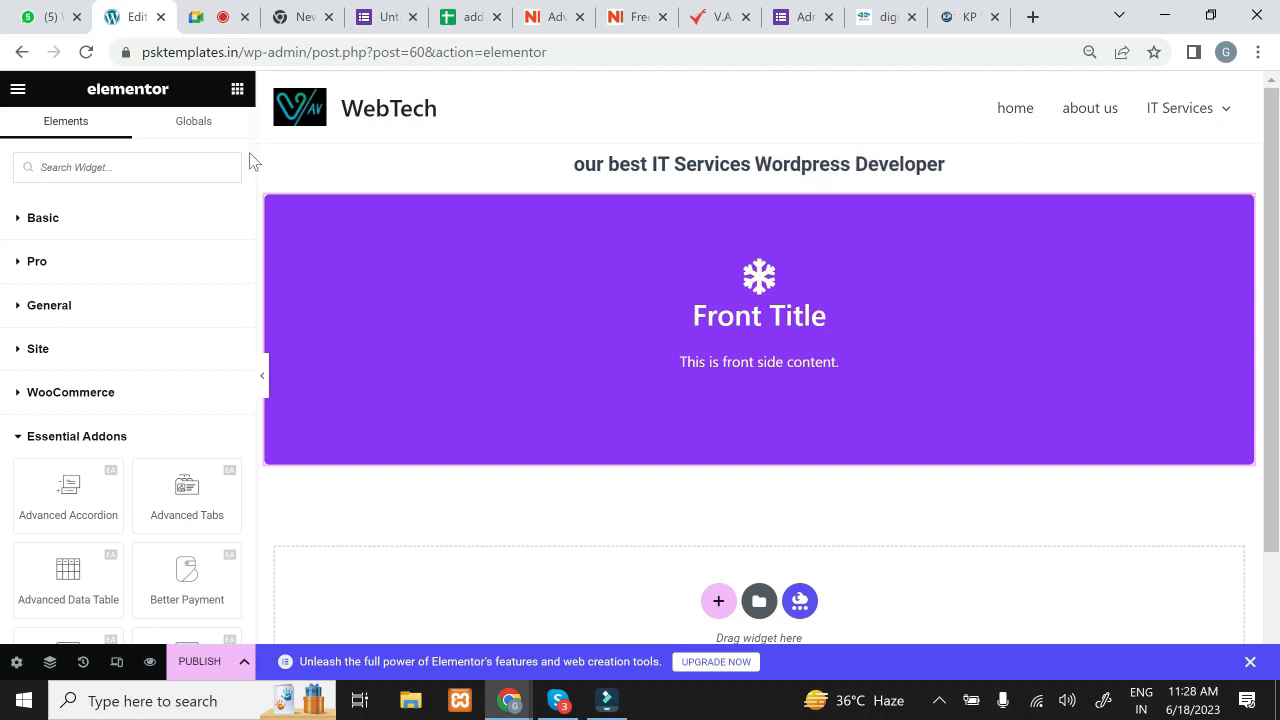
left_click_drag(251, 160, 246, 232)
scroll(240, 245, "down", 2)
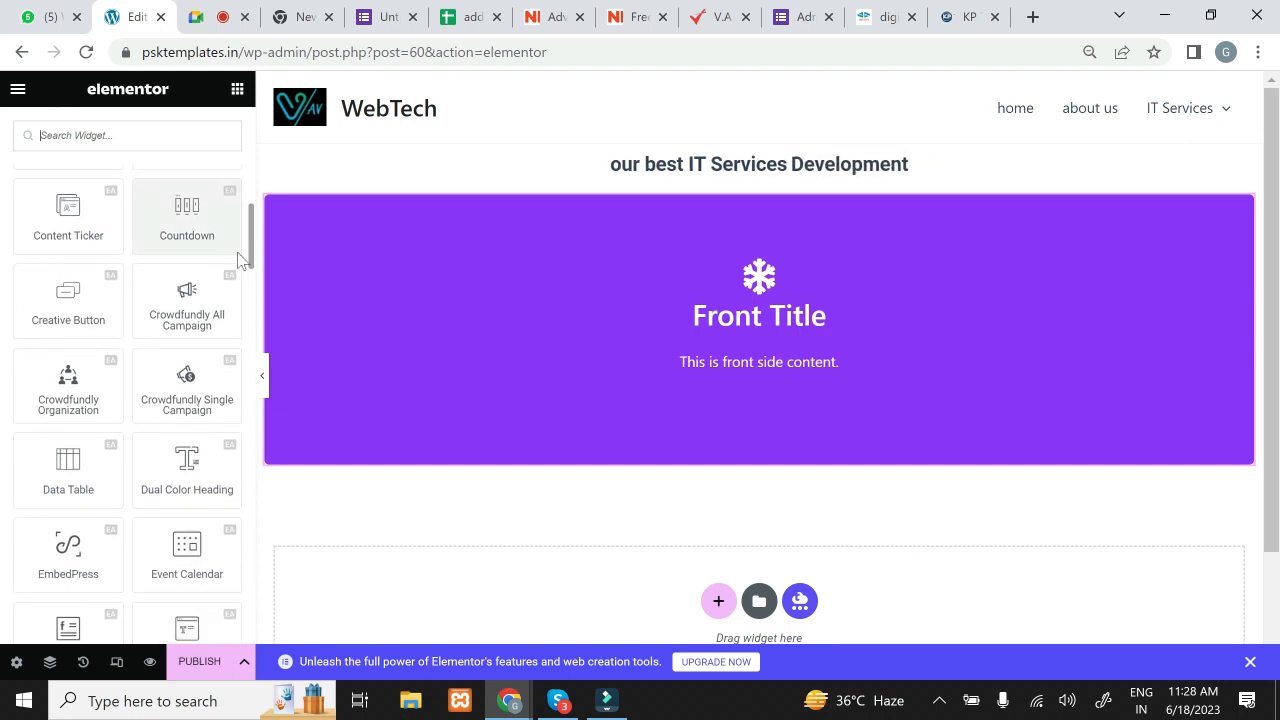
scroll(238, 249, "down", 2)
scroll(230, 285, "down", 4)
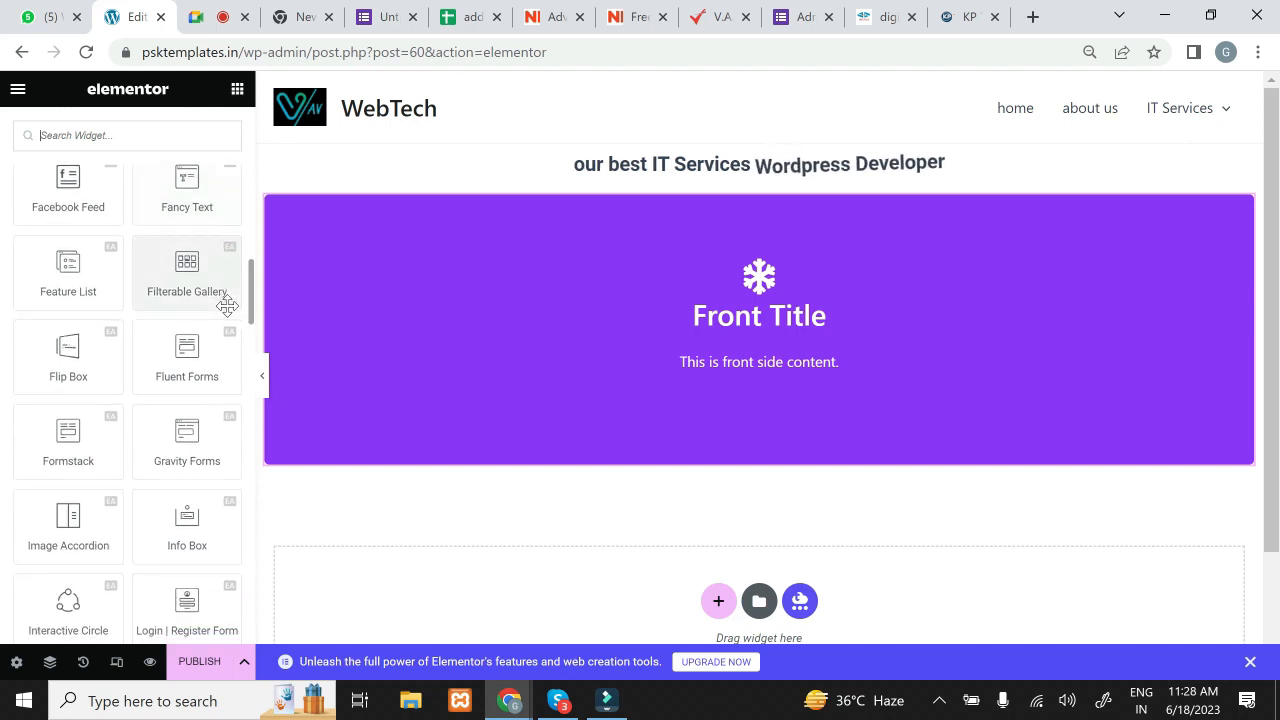
scroll(227, 310, "down", 2)
scroll(224, 330, "down", 4)
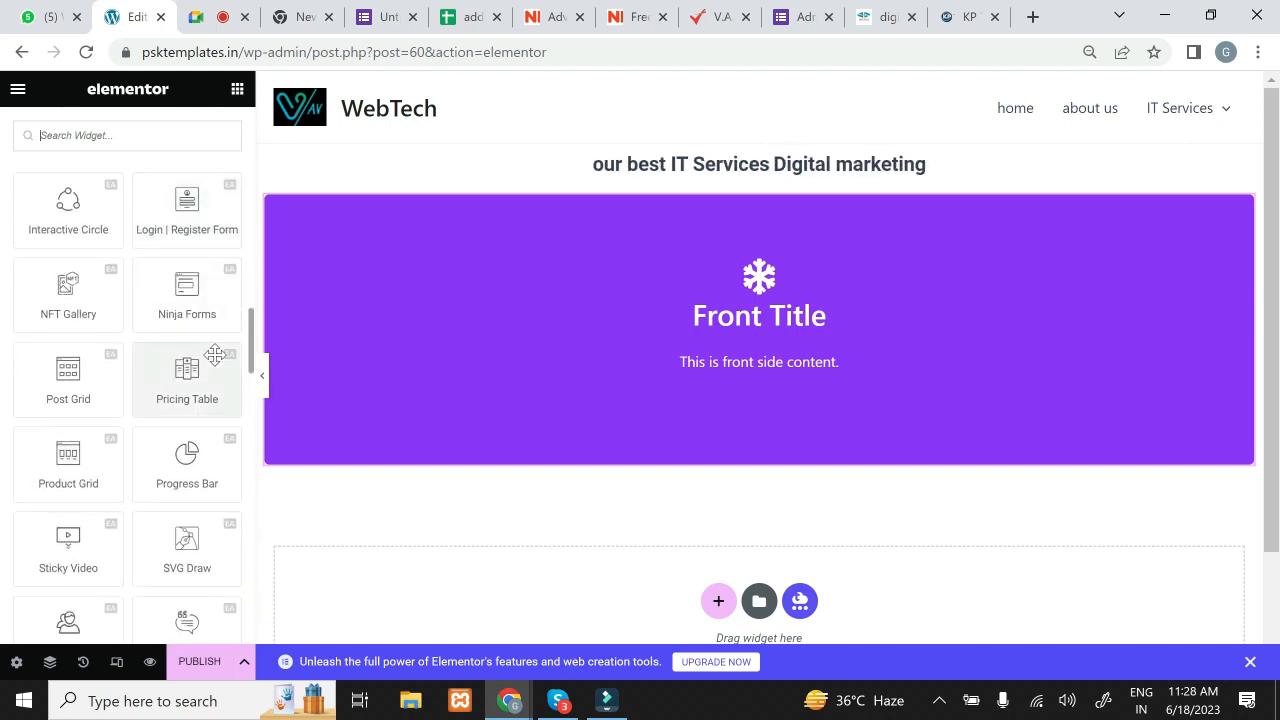
scroll(208, 375, "down", 4)
scroll(200, 398, "down", 6)
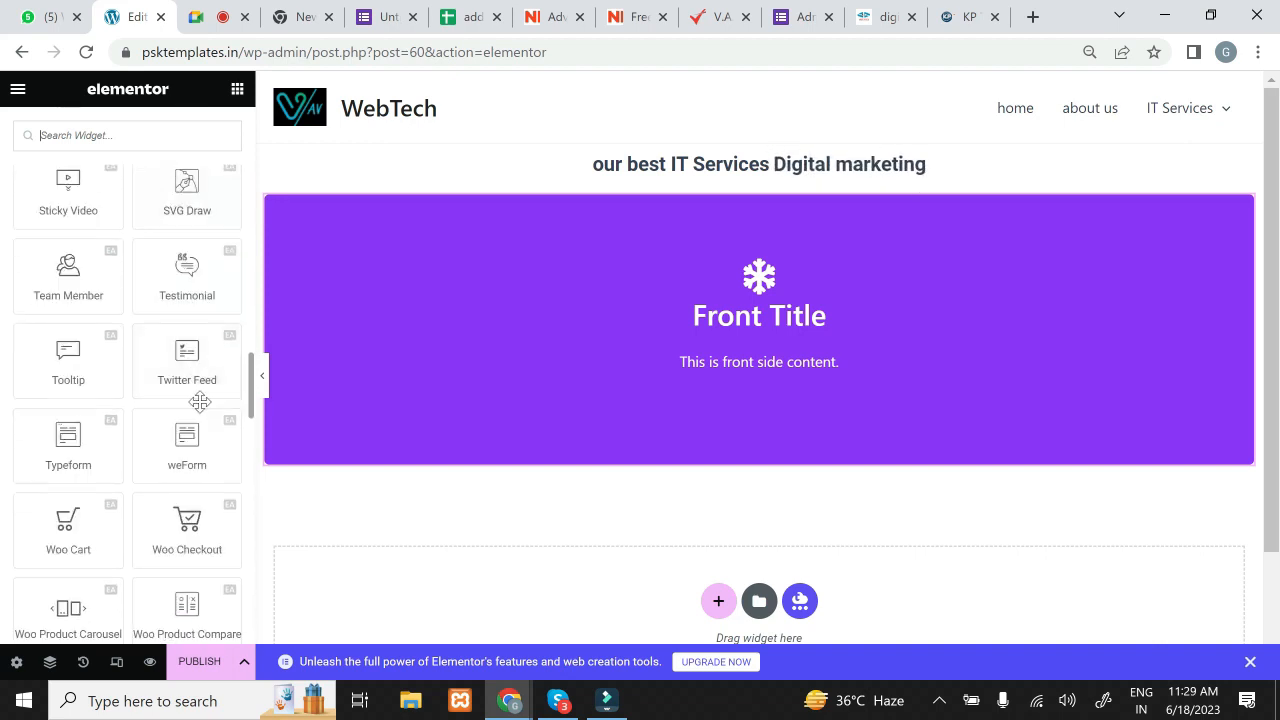
scroll(197, 455, "down", 5)
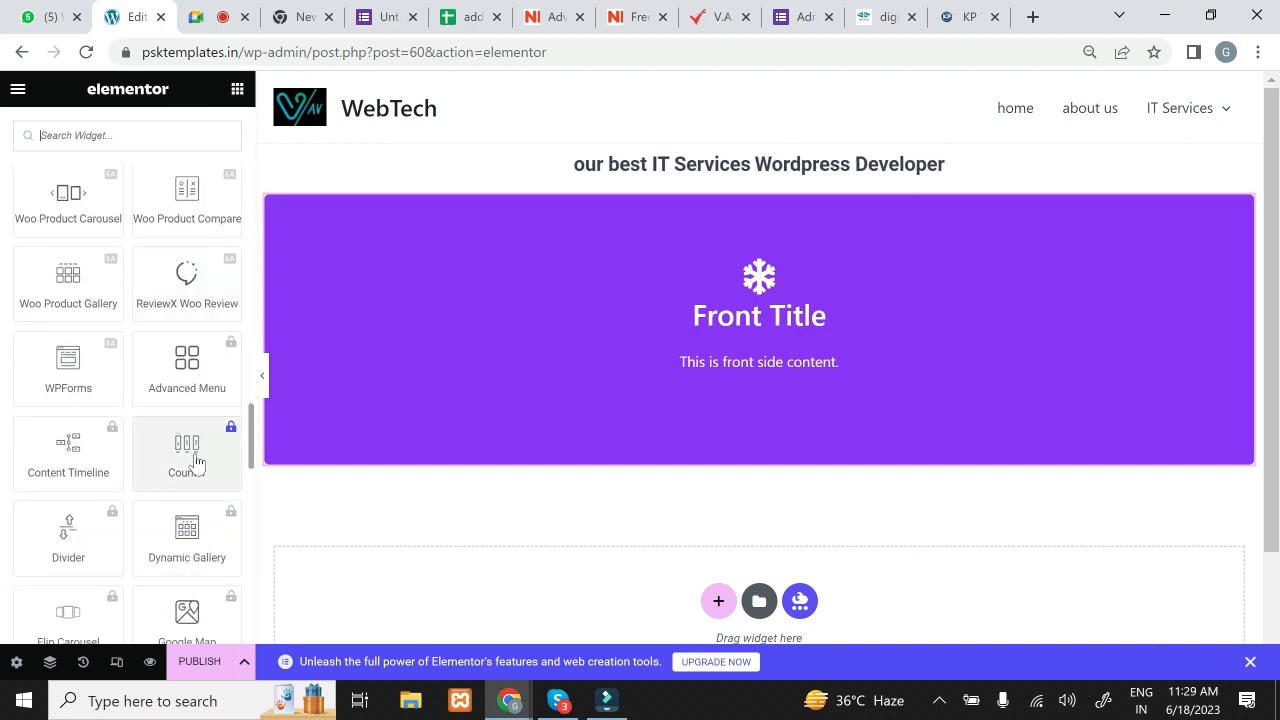
scroll(196, 495, "down", 2)
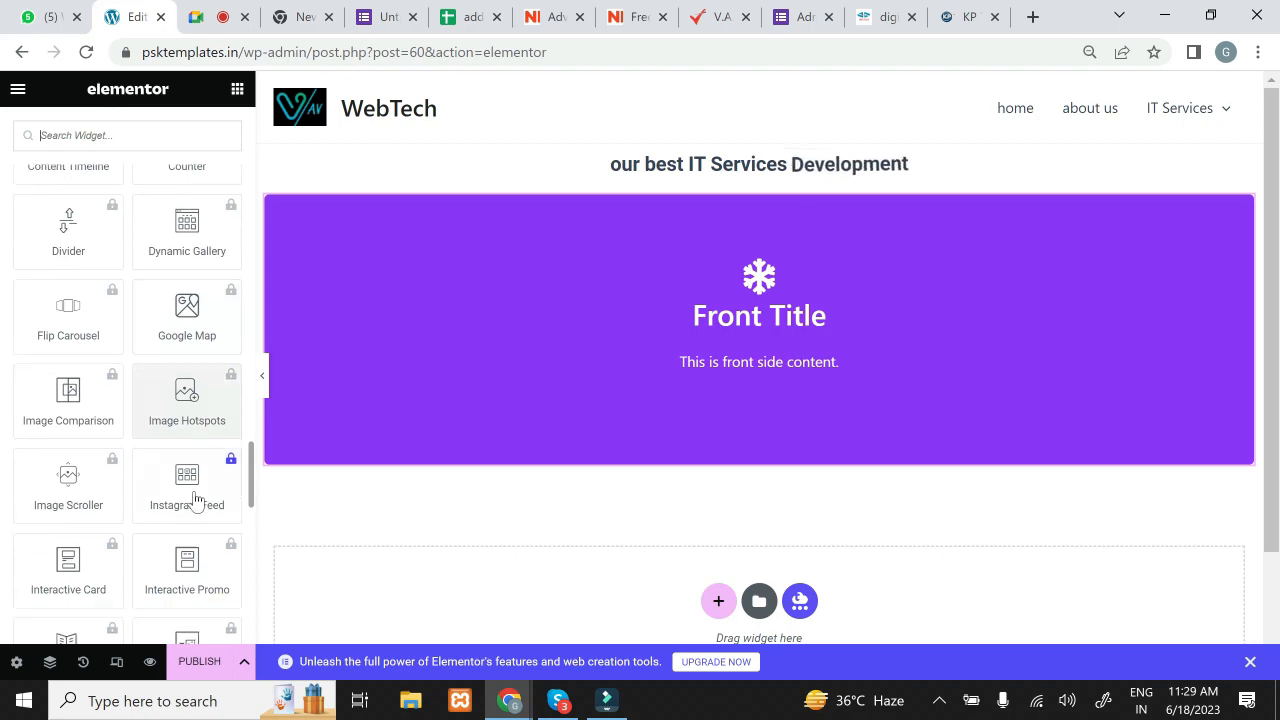
scroll(194, 500, "up", 17)
scroll(190, 340, "up", 13)
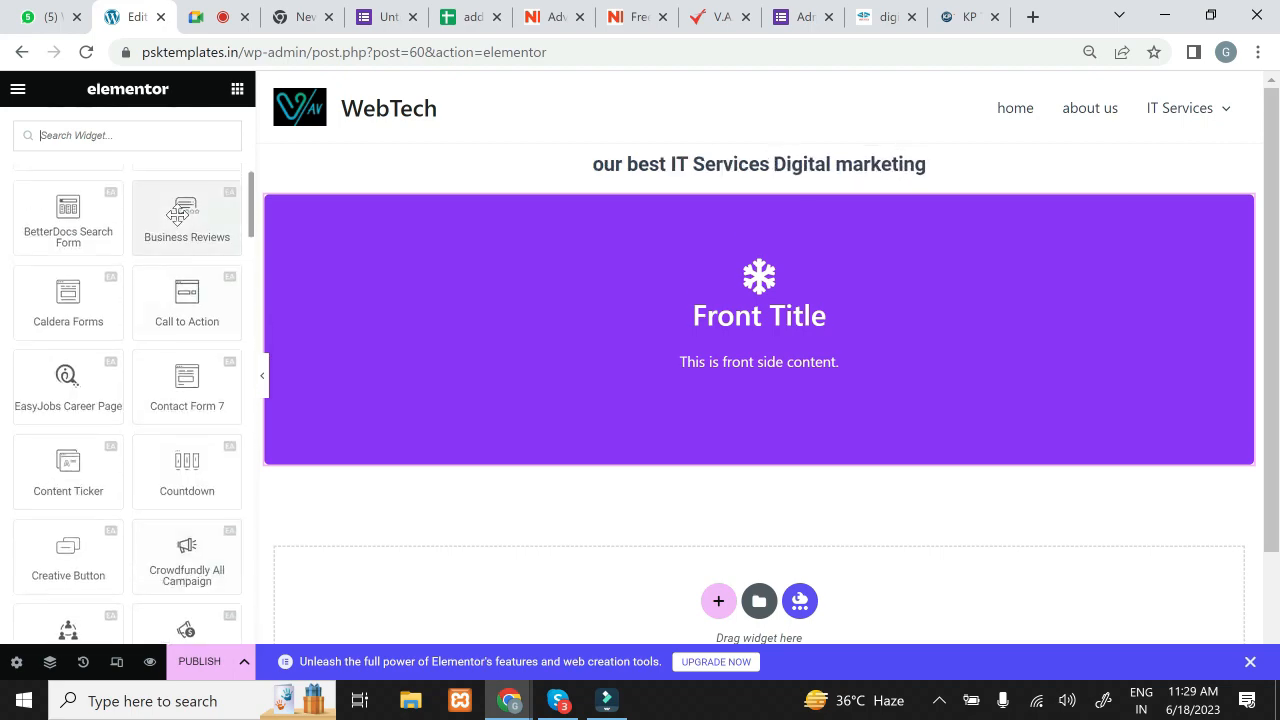
scroll(178, 205, "up", 4)
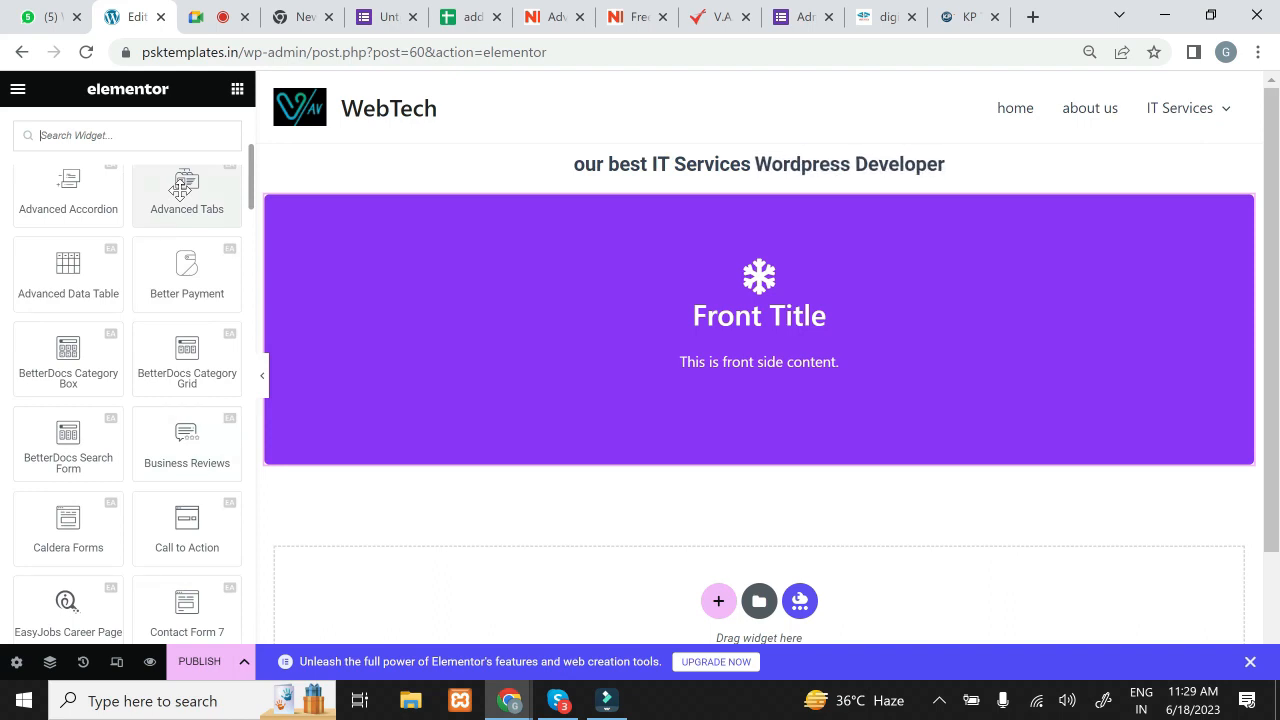
Step: Place an Advanced Tabs widget in a new single-column section below the flip box, and preview its second and third tabs
mouse_move(670, 437)
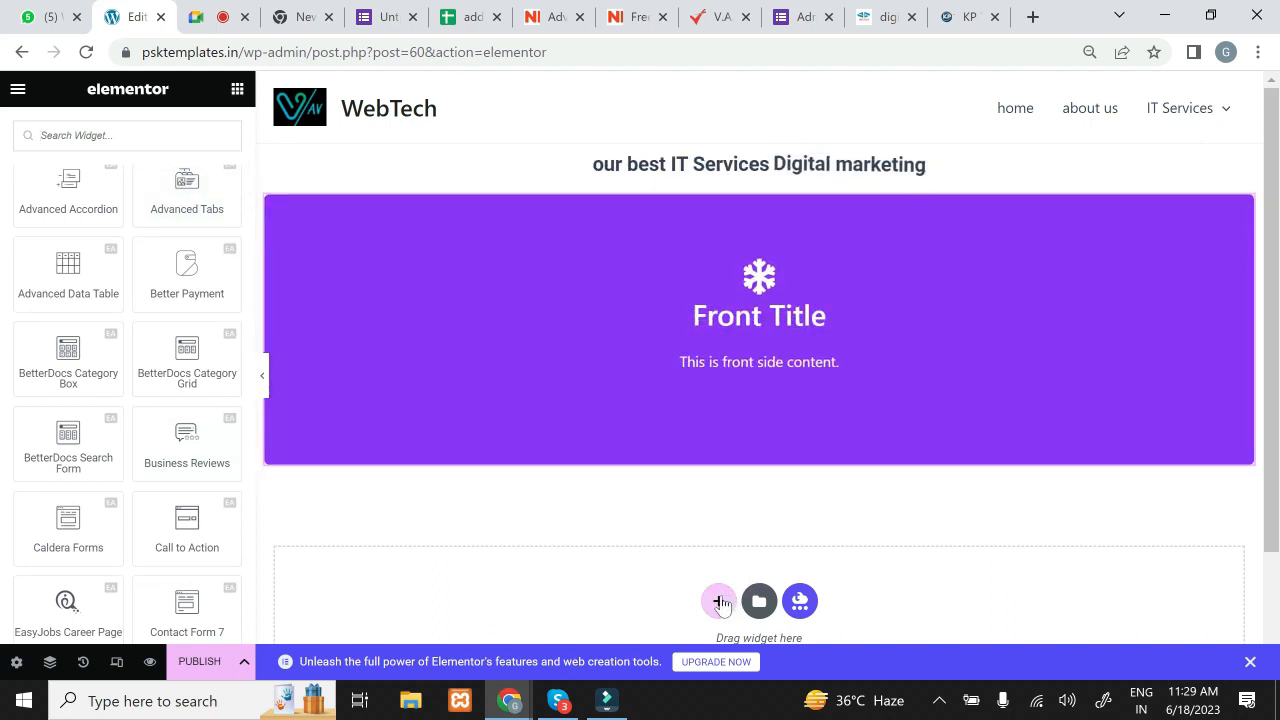
left_click(718, 601)
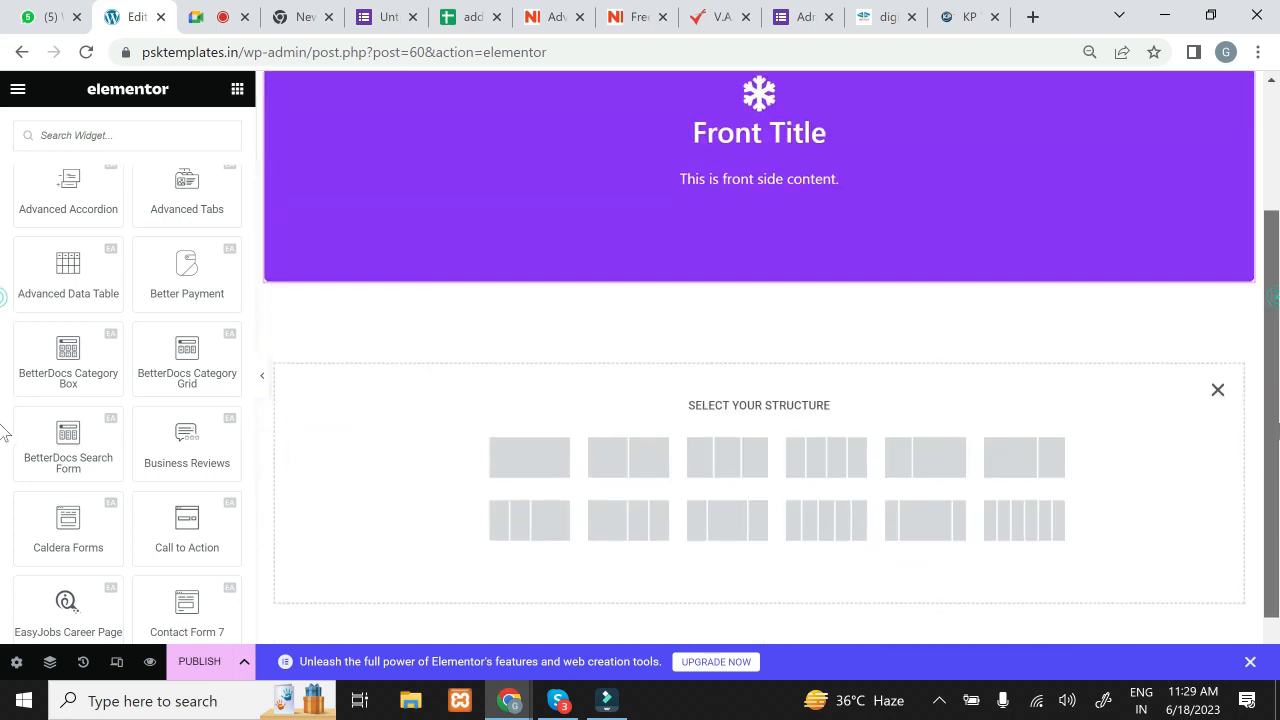
left_click(548, 396)
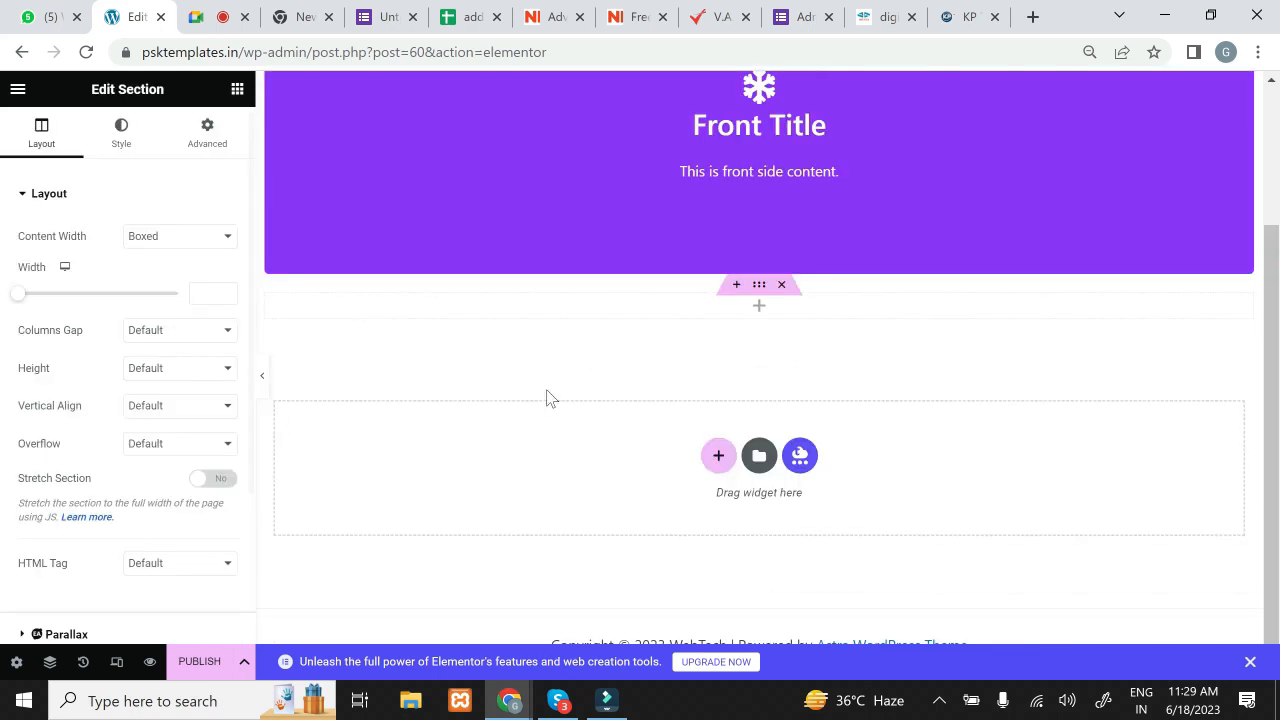
left_click(236, 92)
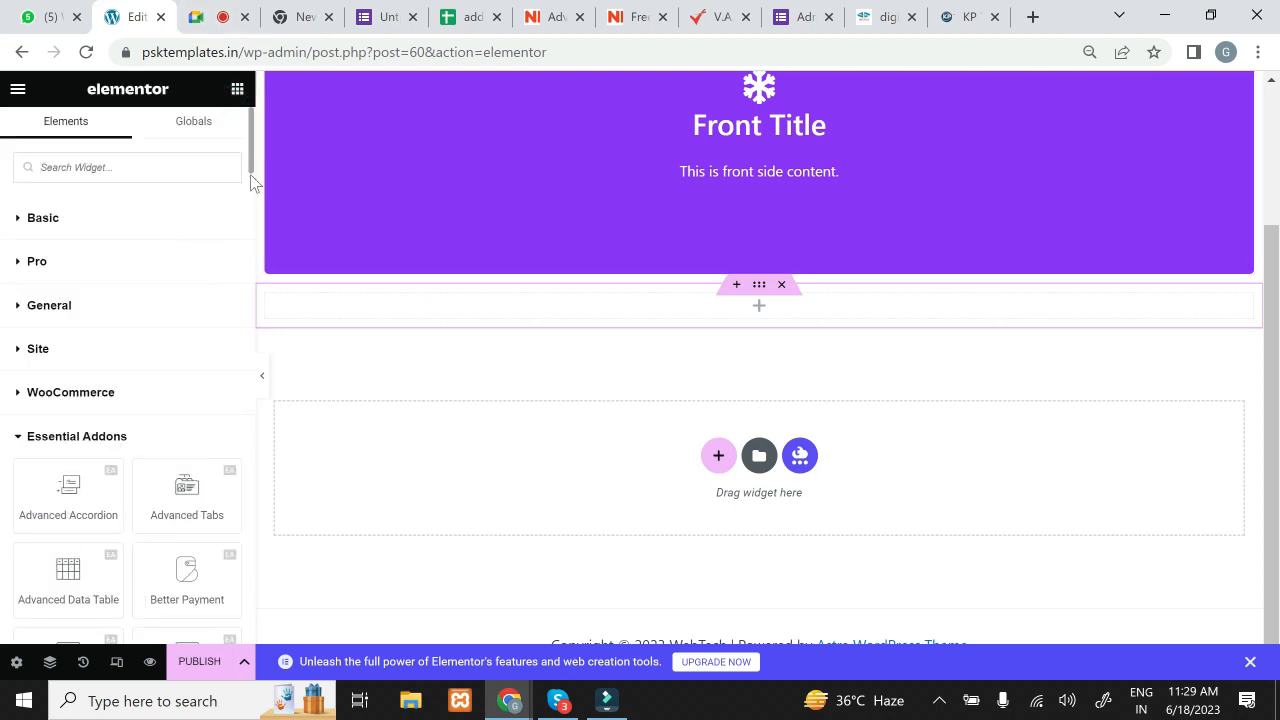
scroll(226, 207, "down", 5)
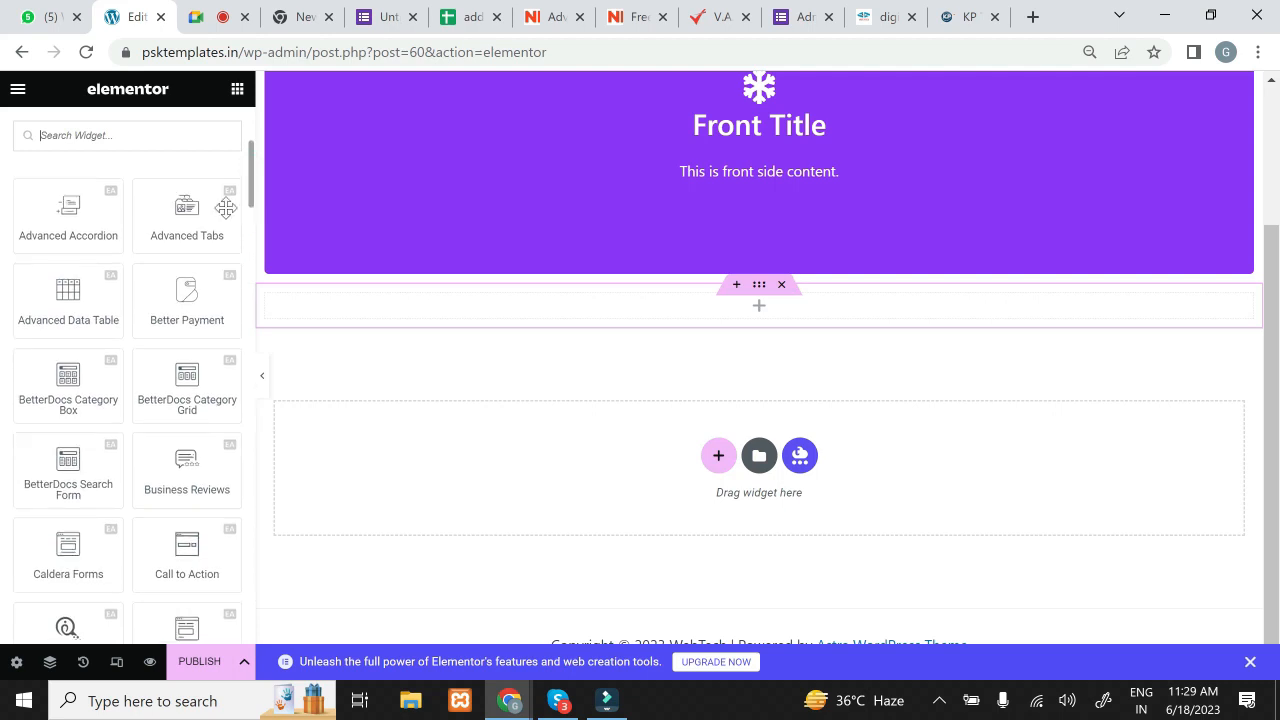
left_click_drag(187, 207, 504, 309)
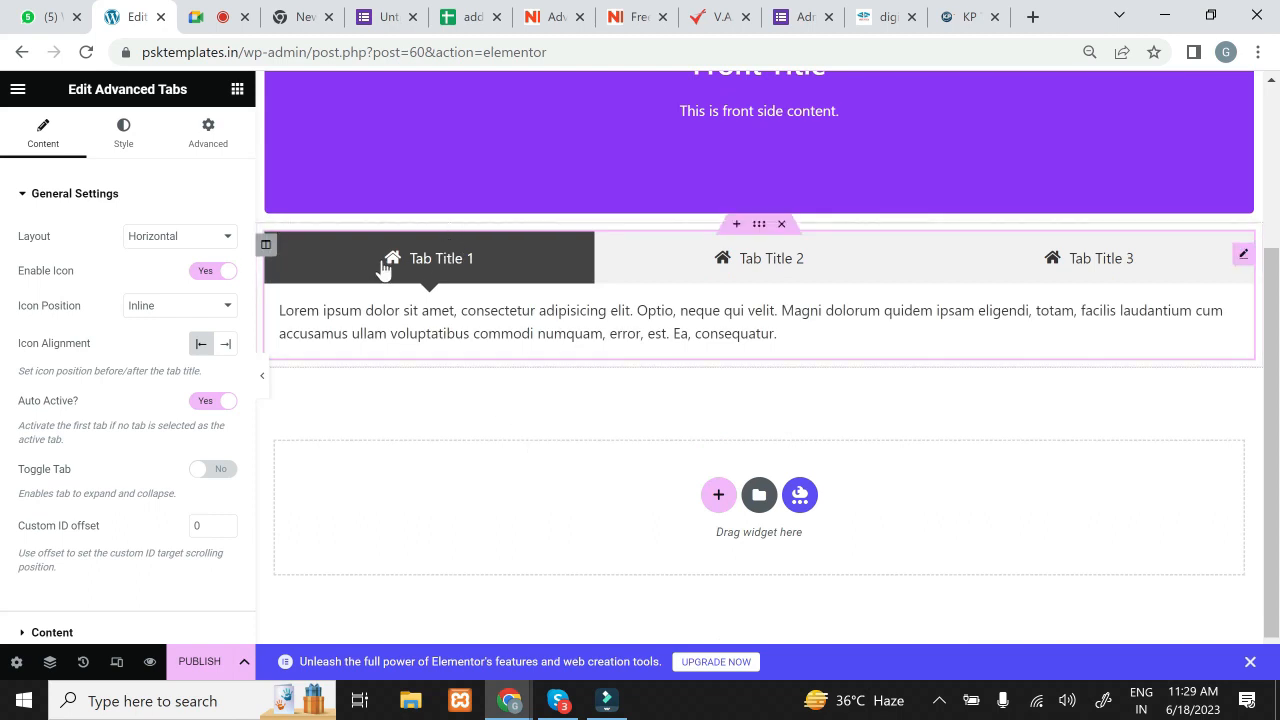
left_click(640, 270)
left_click(1042, 268)
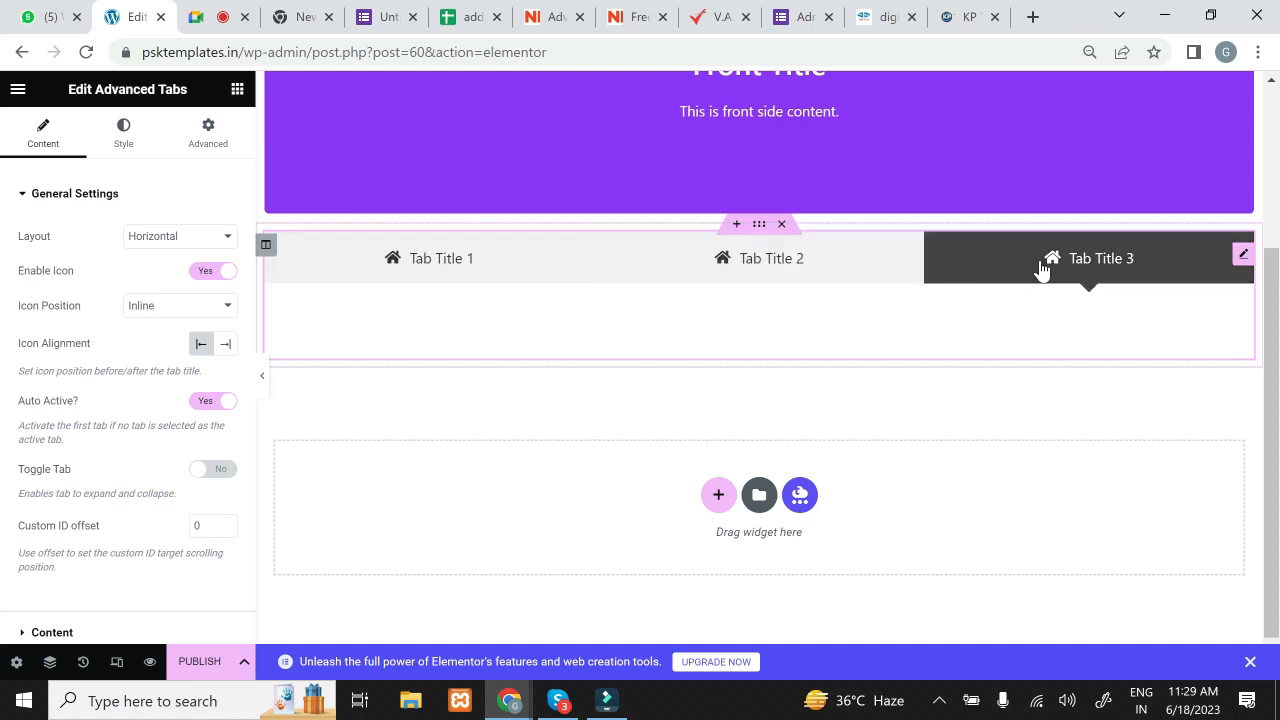
Step: Preview the second and first tabs of the Advanced Tabs widget, and look over the first tab's content settings
left_click(782, 268)
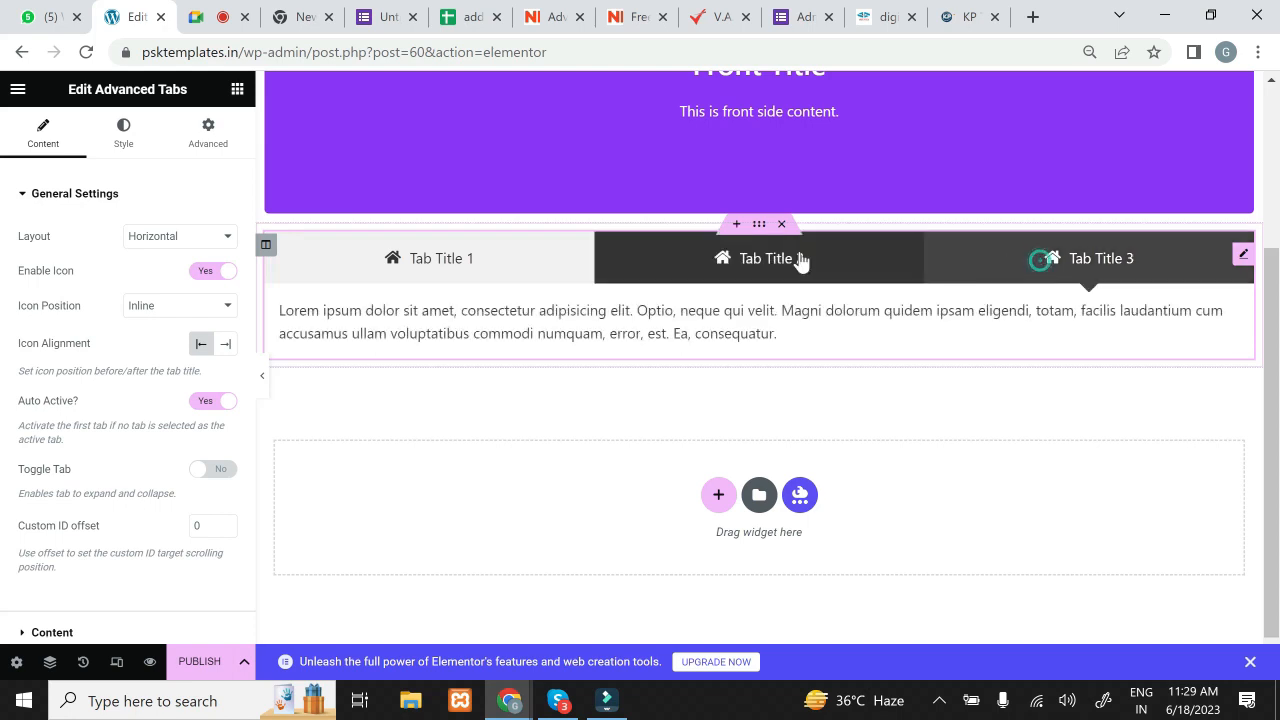
left_click(527, 262)
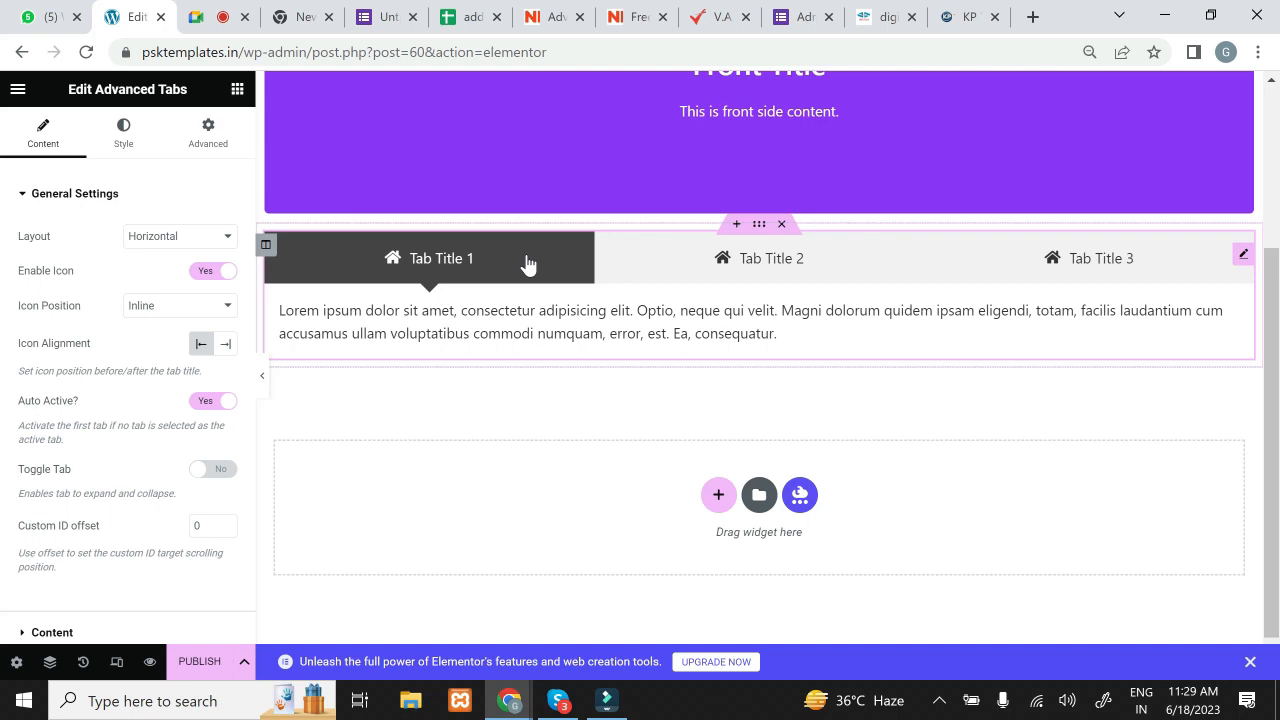
left_click(42, 194)
left_click(36, 240)
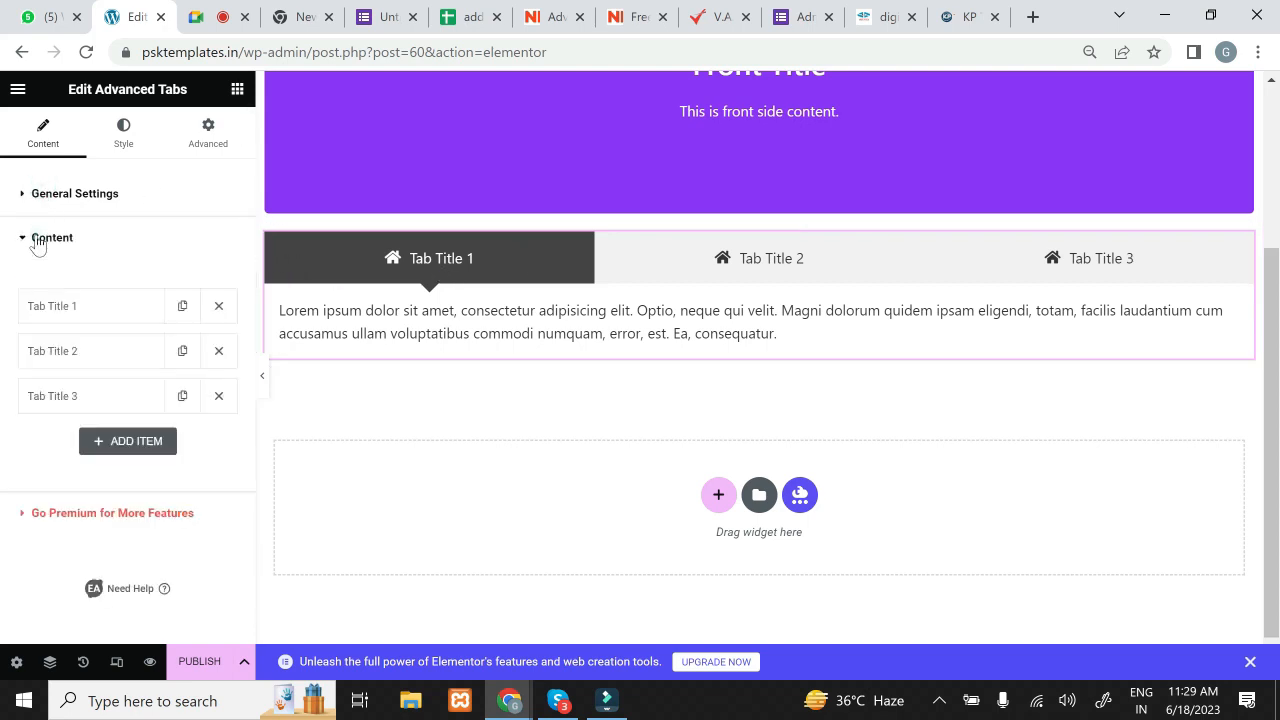
left_click(45, 308)
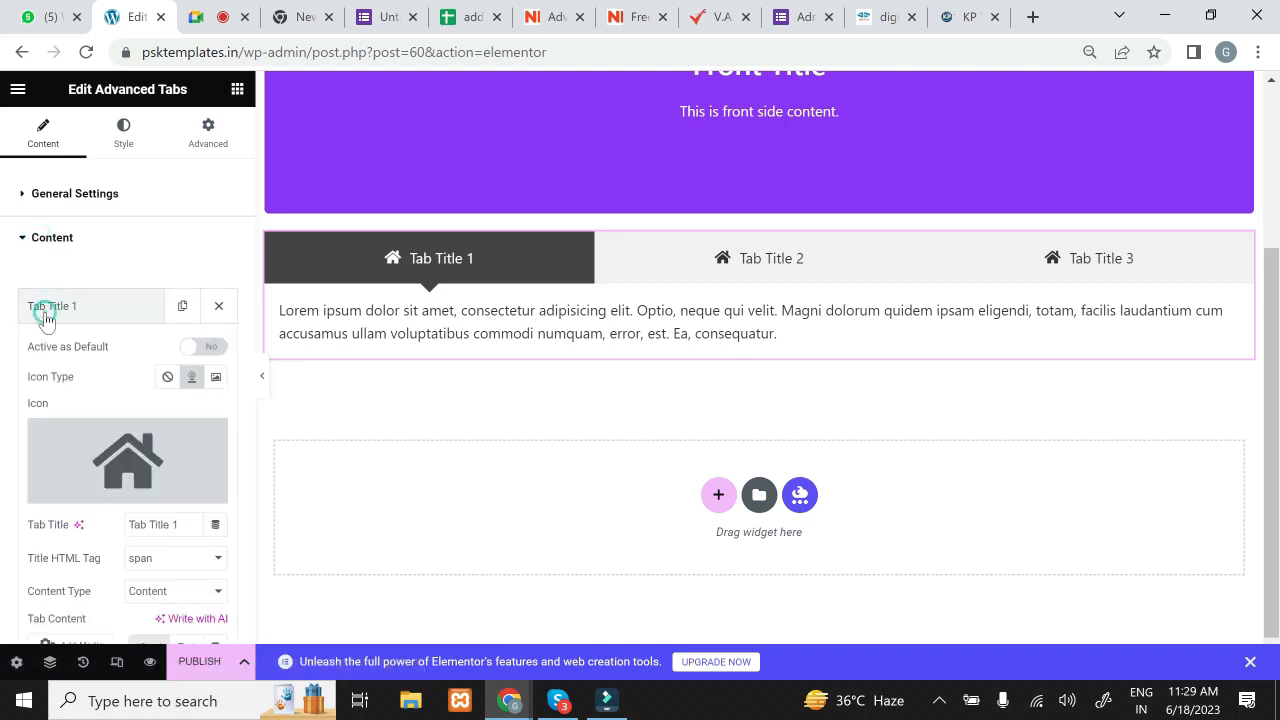
mouse_move(100, 445)
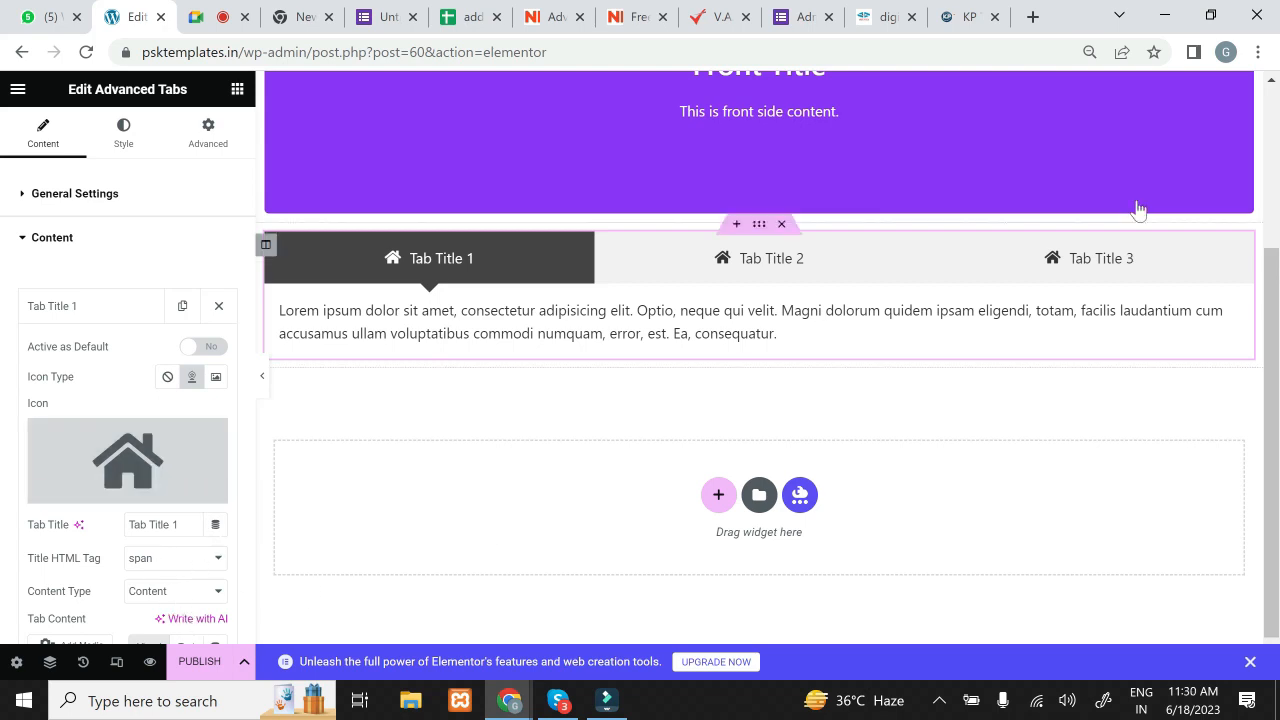
Step: Set the first tab's title to "web development" and check its available content types
left_click_drag(1271, 279, 1278, 339)
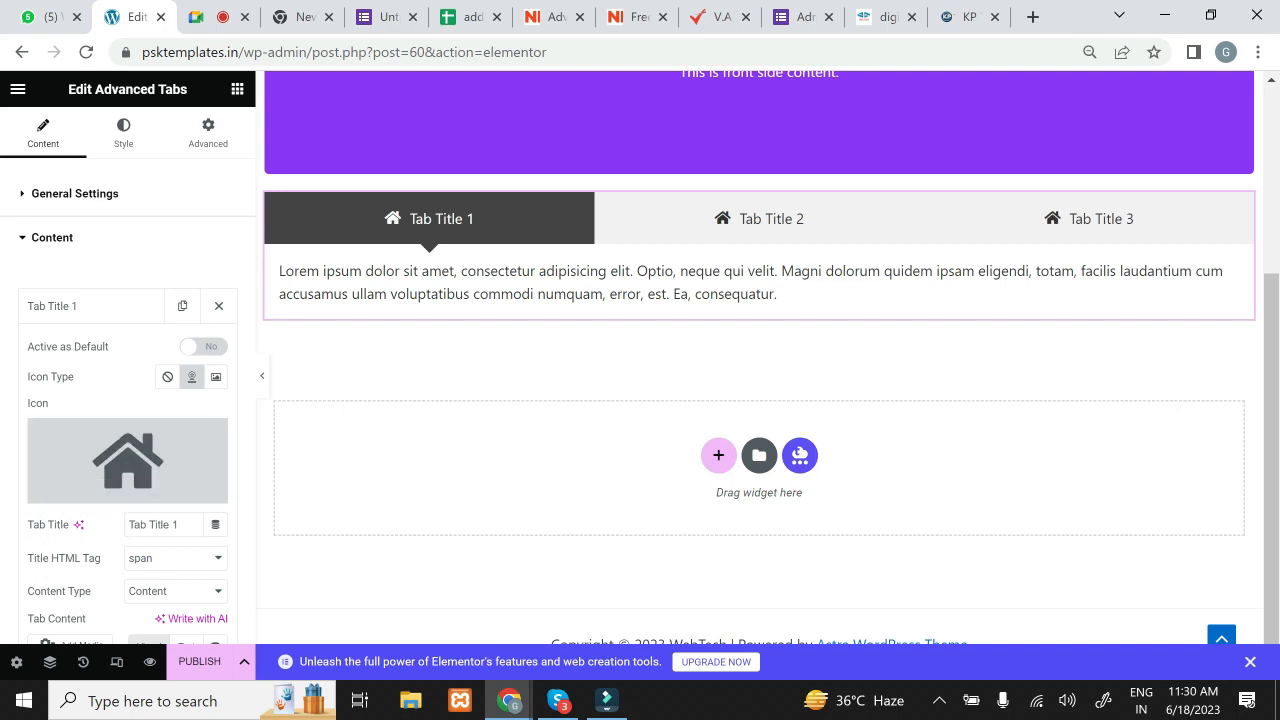
triple_click(160, 524)
type("we")
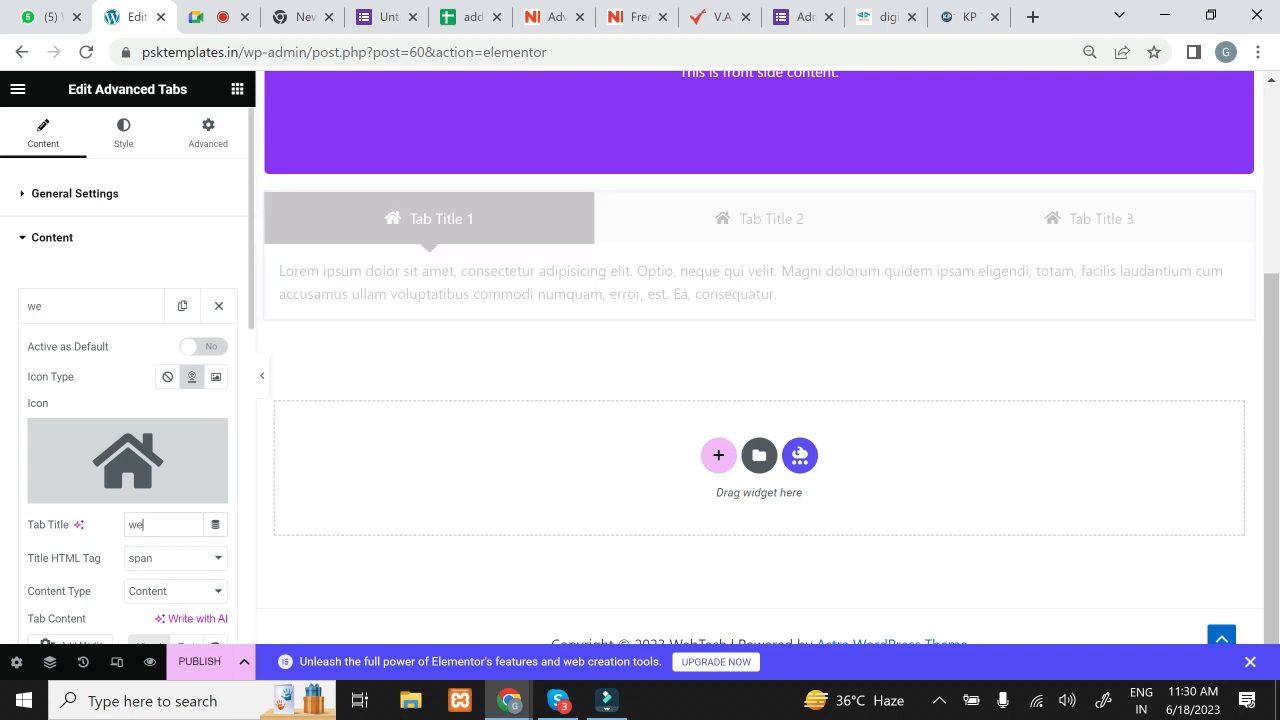
type("b development")
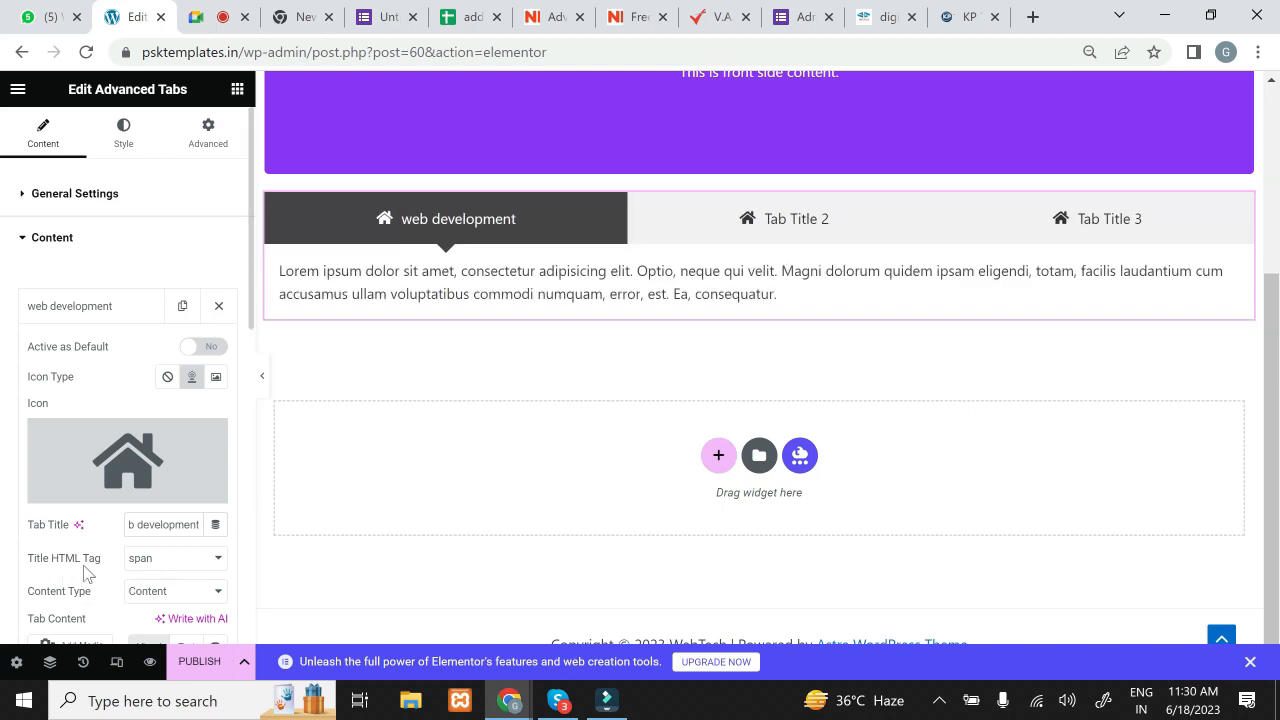
left_click(147, 594)
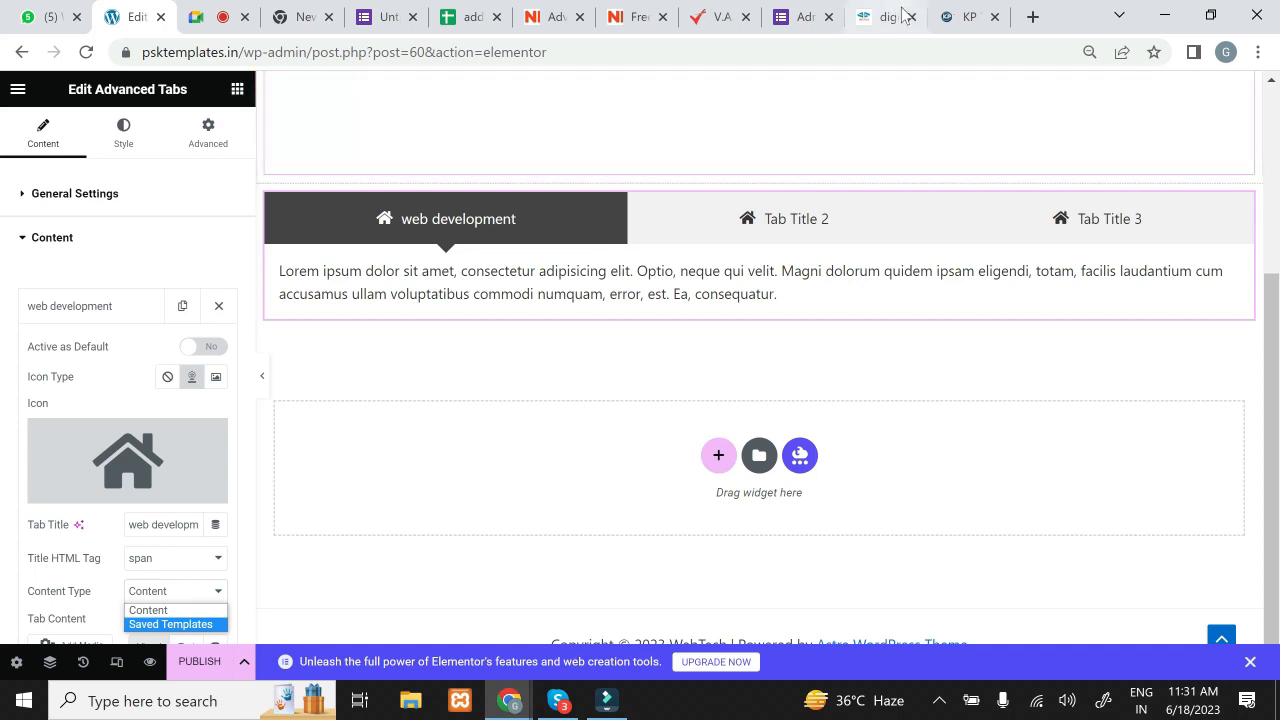
Step: Switch to the KP Technology website and open its Retail Software page at the row of product tabs
left_click(946, 30)
mouse_move(425, 187)
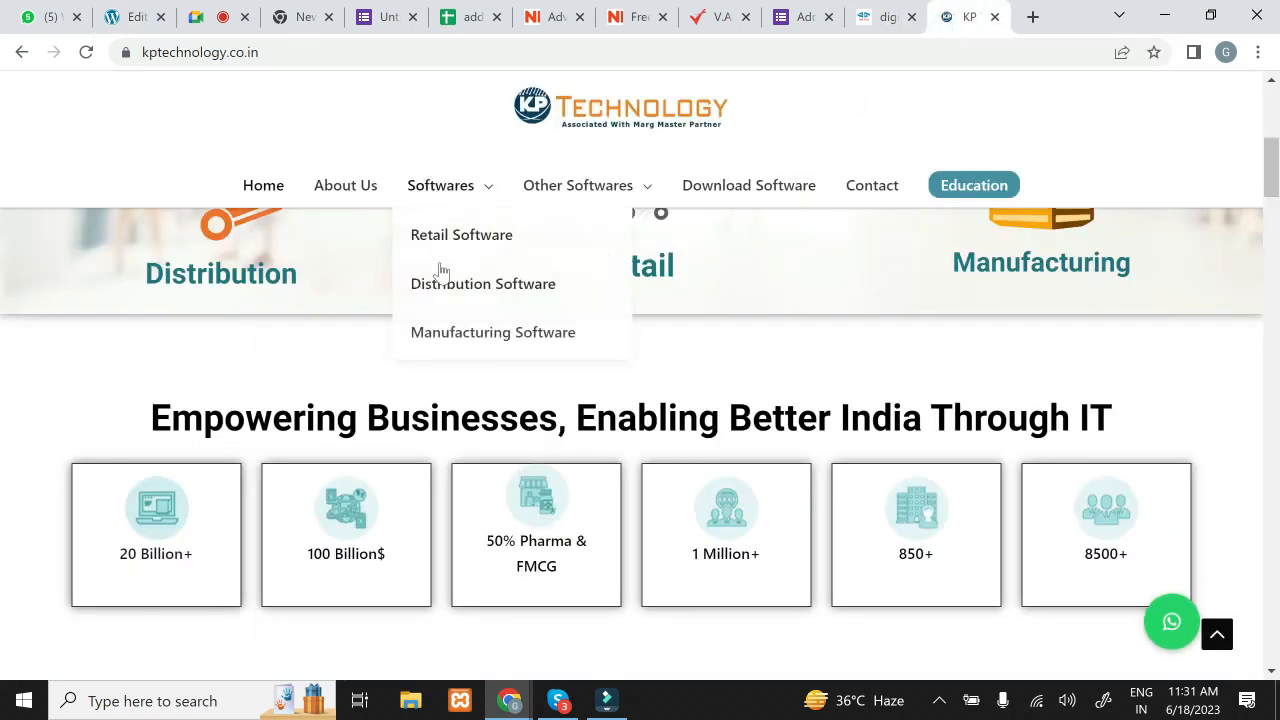
left_click(481, 238)
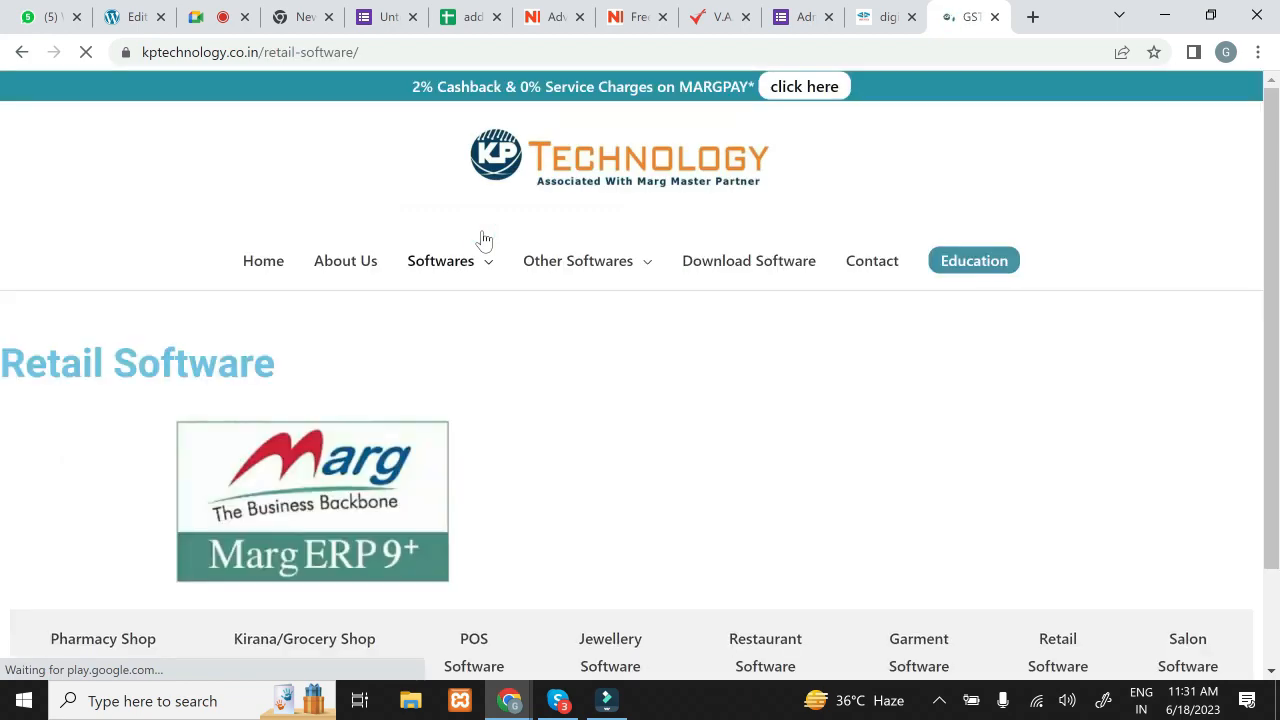
scroll(3, 308, "down", 2)
scroll(5, 308, "down", 1)
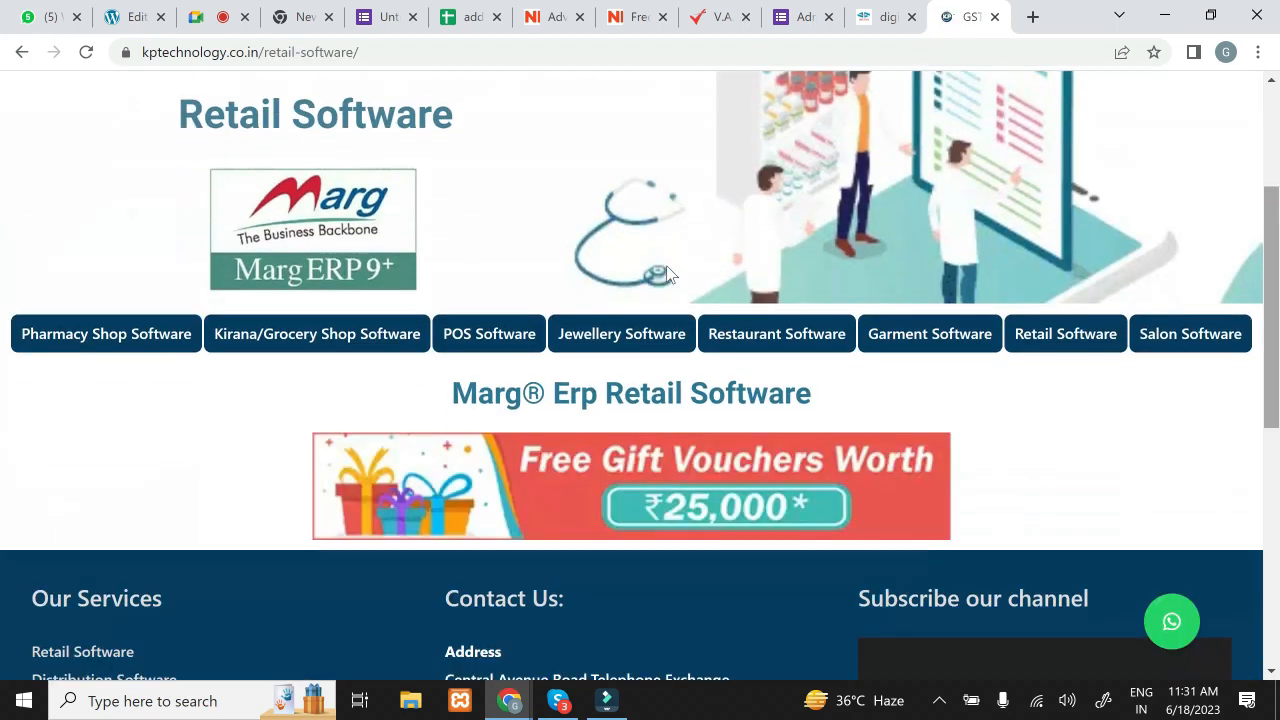
Step: View the Kirana/Grocery Shop, POS, Jewellery, Restaurant and Garment Software tabs, and look through the garment content
left_click(272, 340)
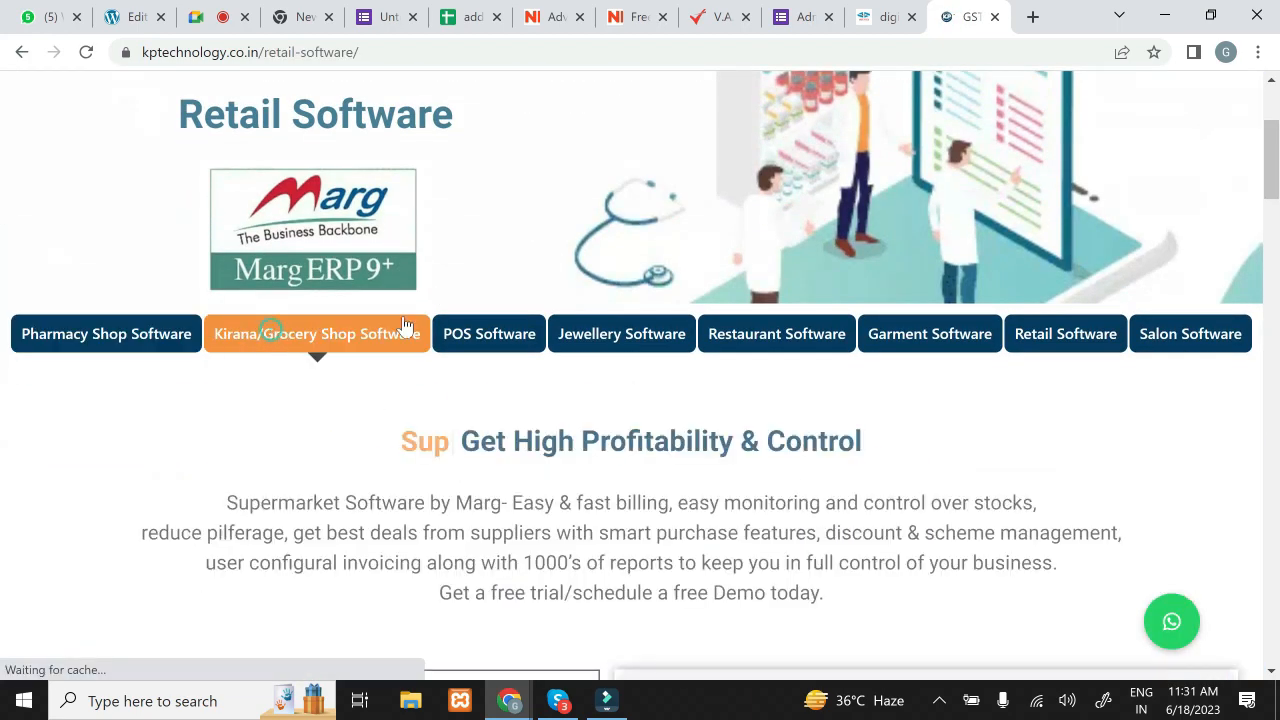
left_click(493, 345)
left_click(637, 345)
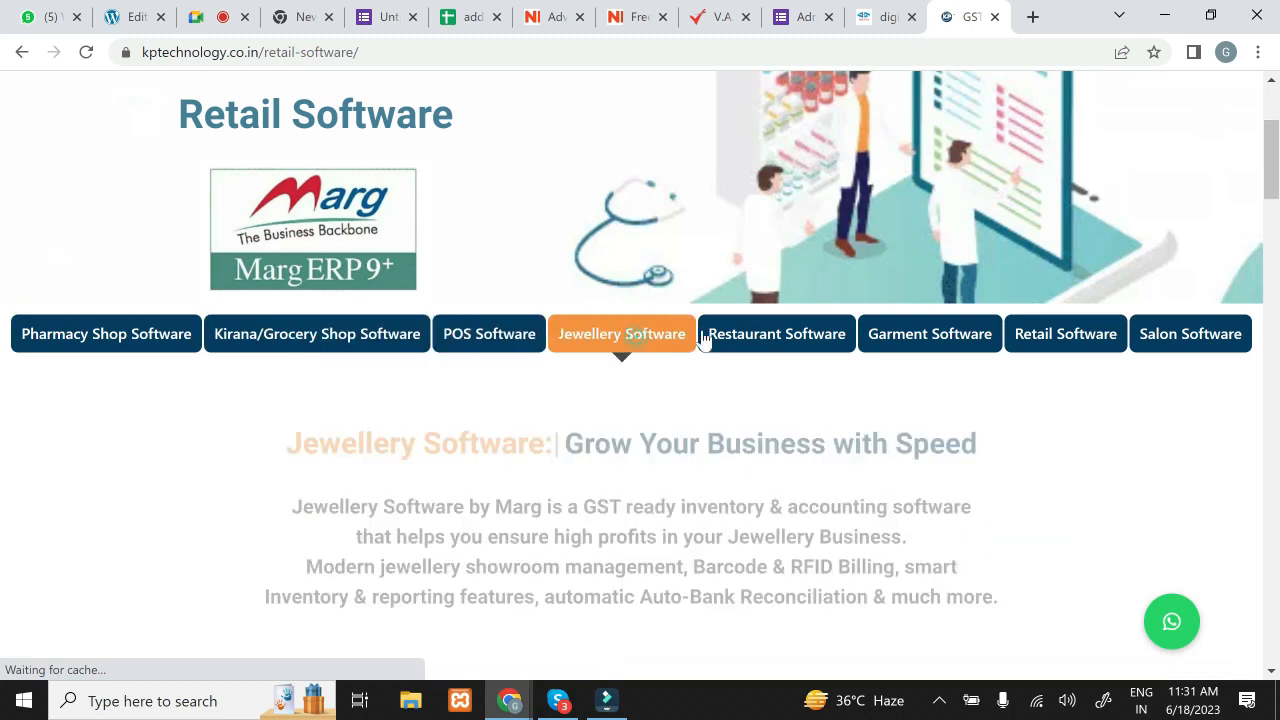
left_click(783, 334)
left_click(940, 324)
scroll(1000, 330, "down", 3)
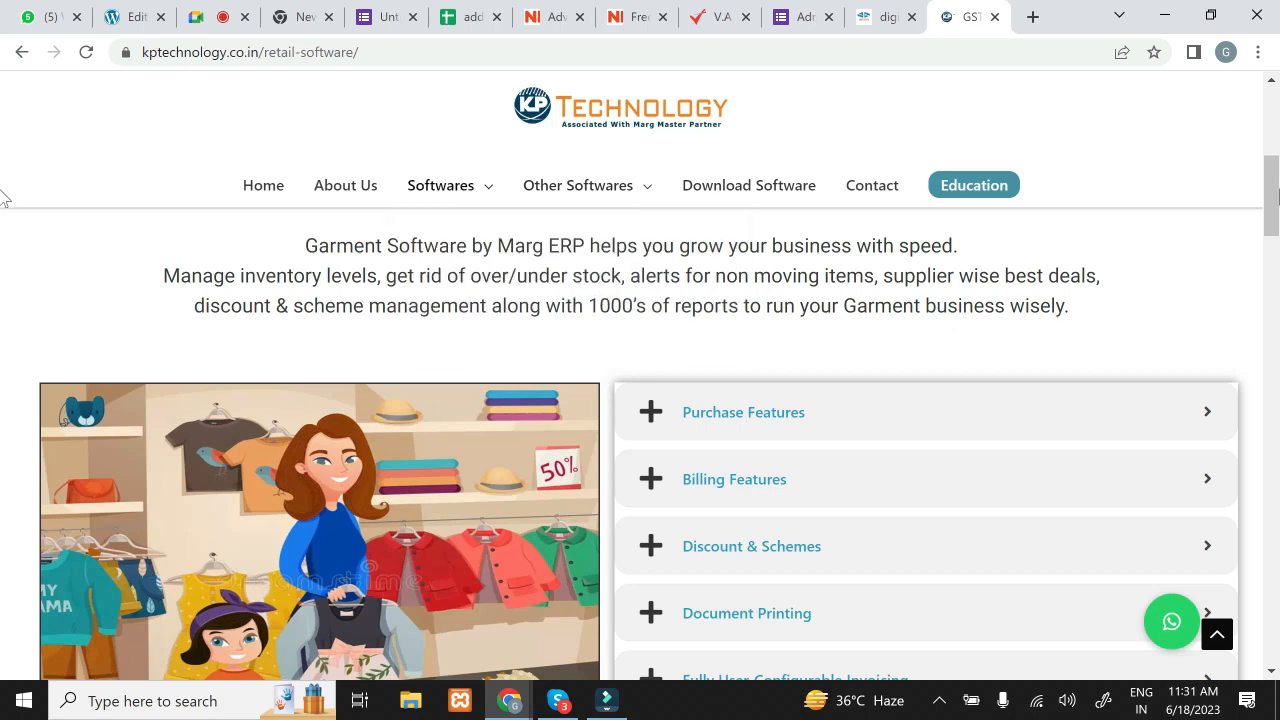
Step: View the Retail Software and Salon Software tabs on the KP Technology page and look through the salon content
left_click(443, 189)
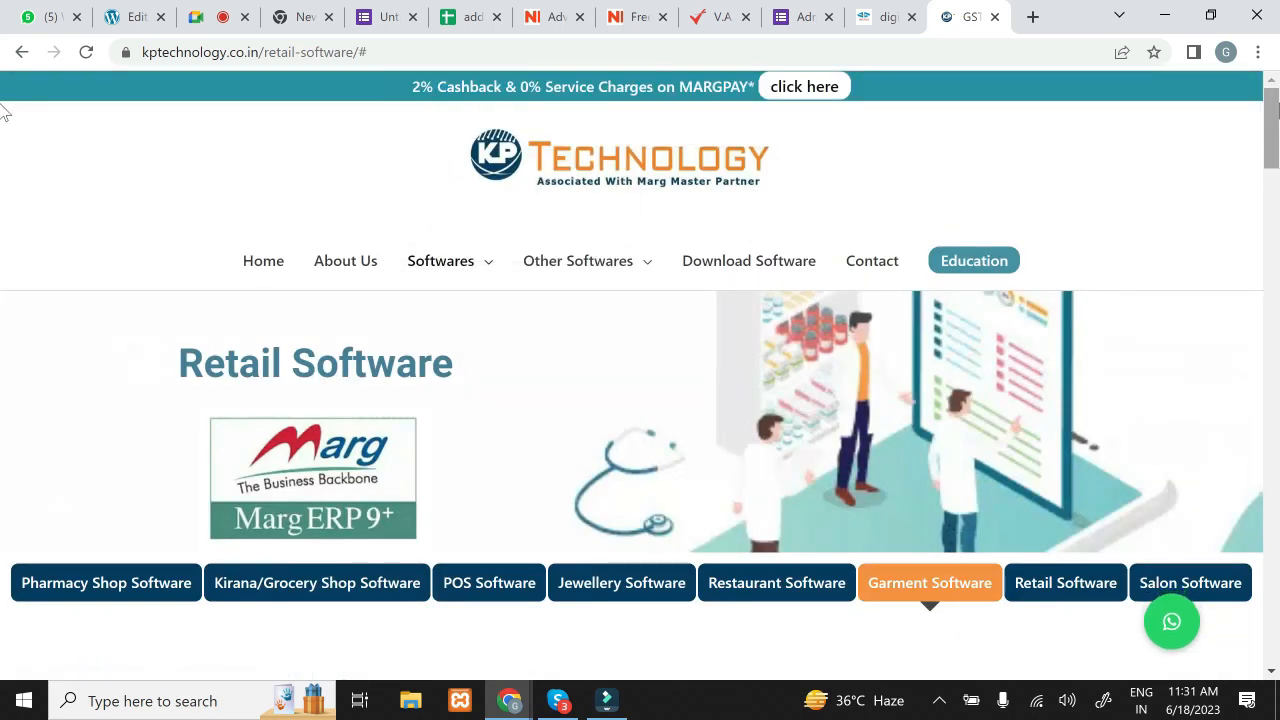
scroll(5, 290, "down", 4)
scroll(5, 205, "up", 3)
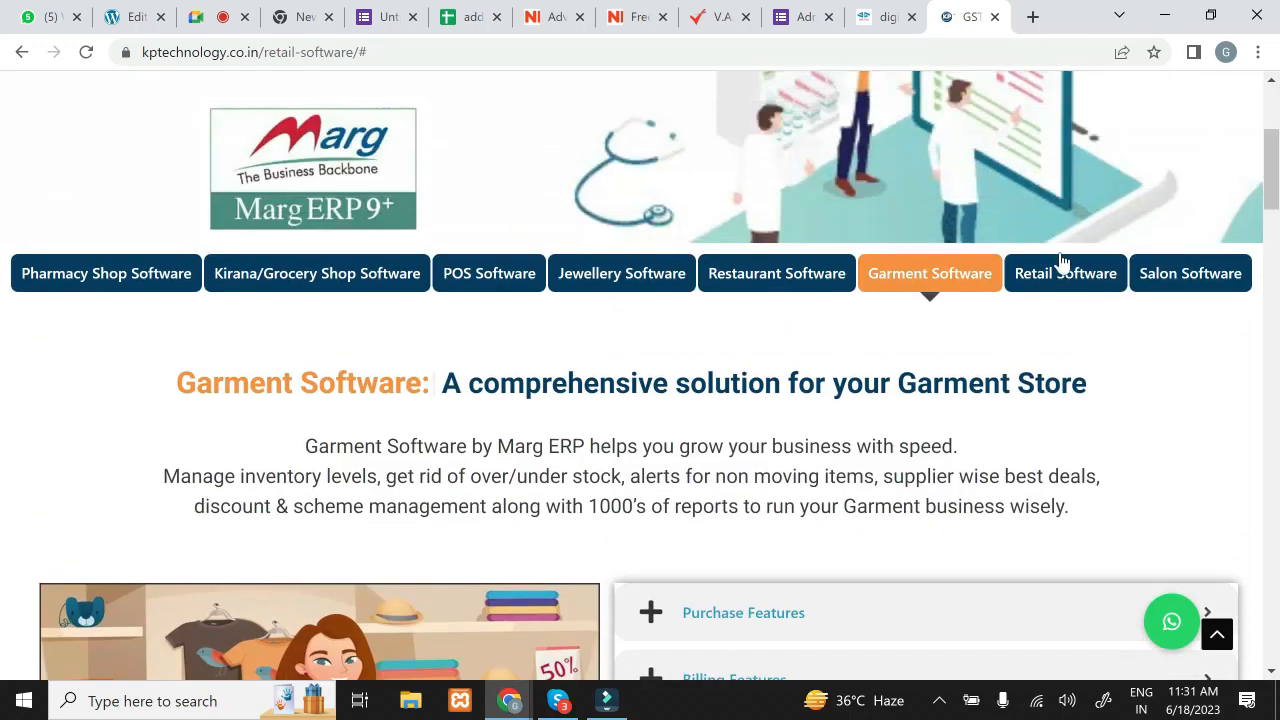
left_click(1055, 275)
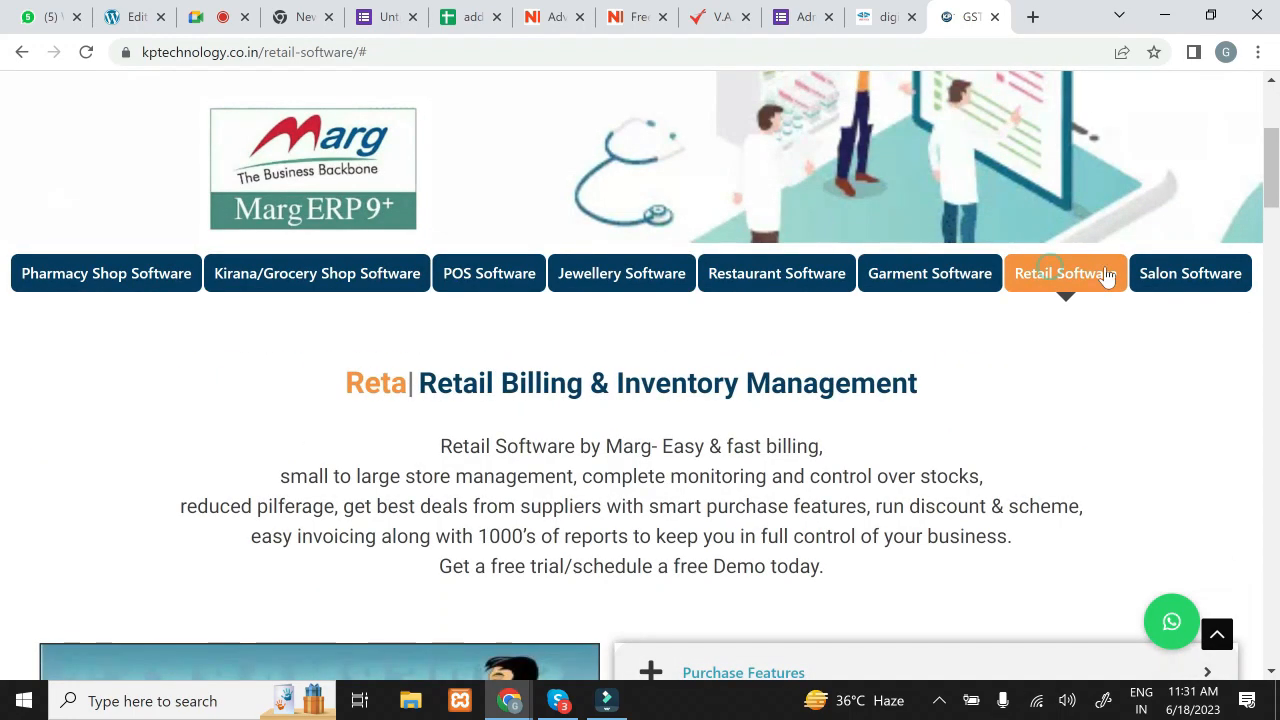
left_click(1157, 274)
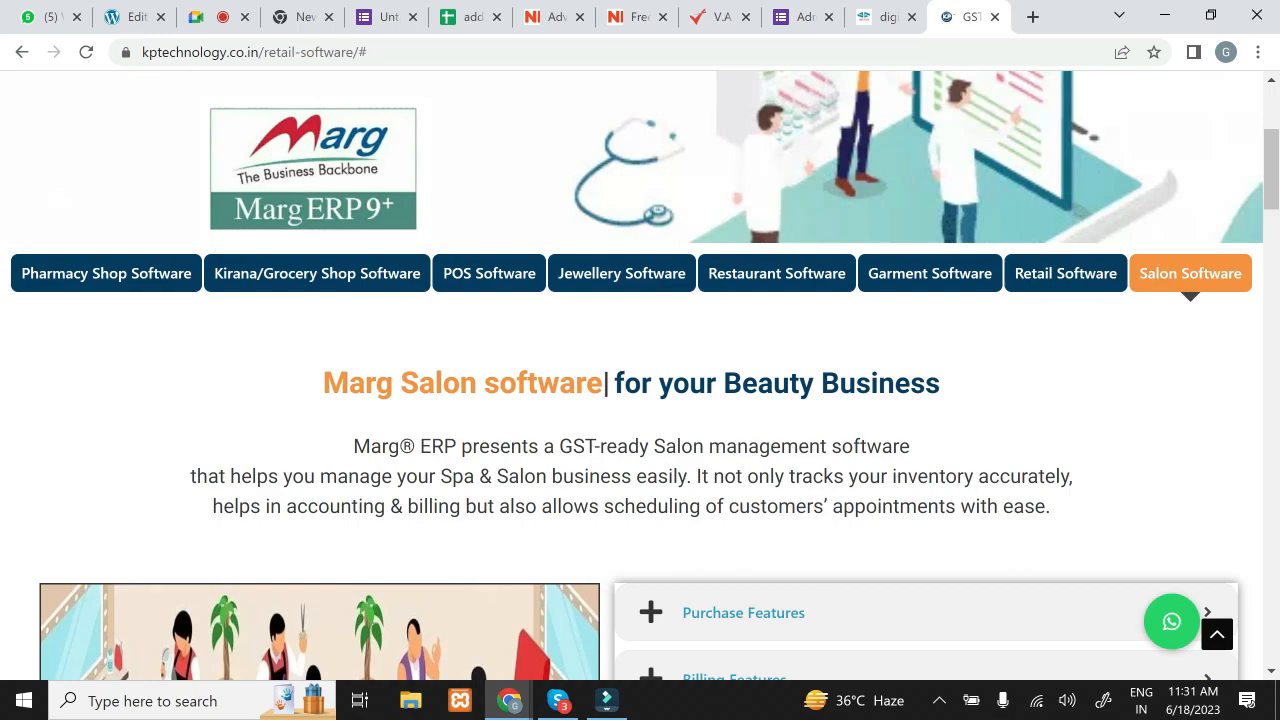
scroll(1160, 272, "down", 2)
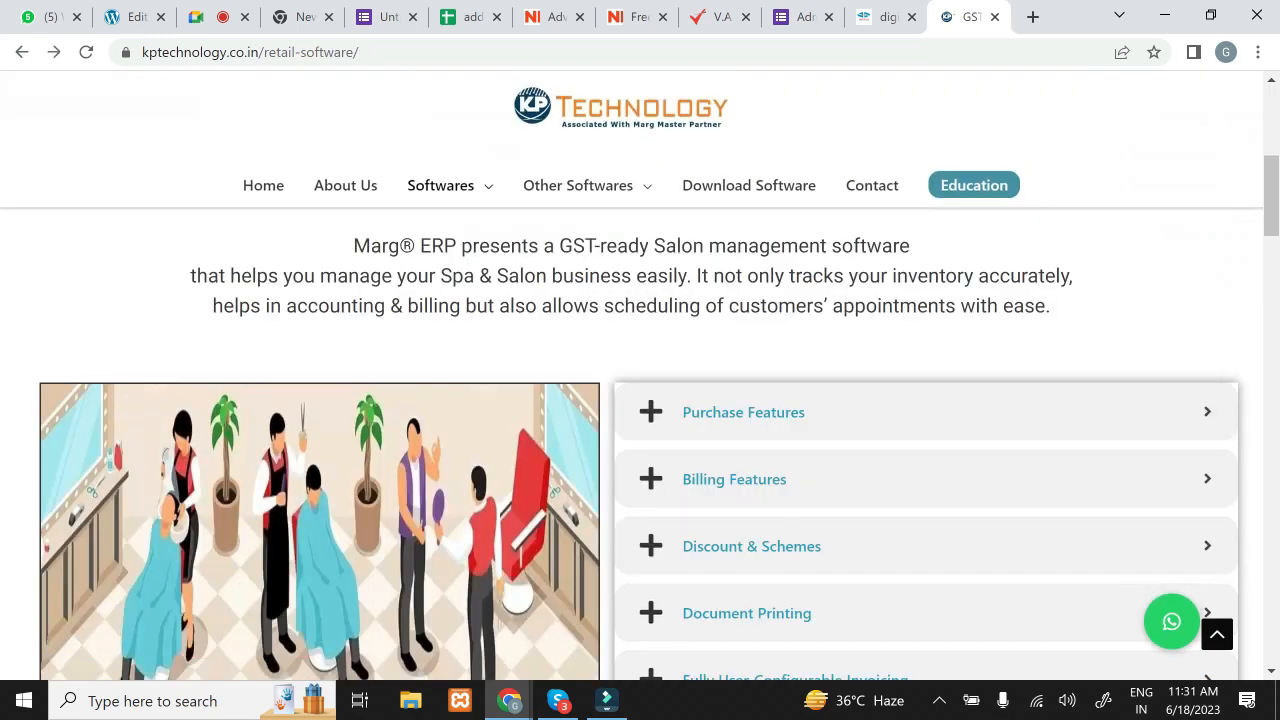
scroll(640, 400, "up", 4)
scroll(640, 400, "down", 3)
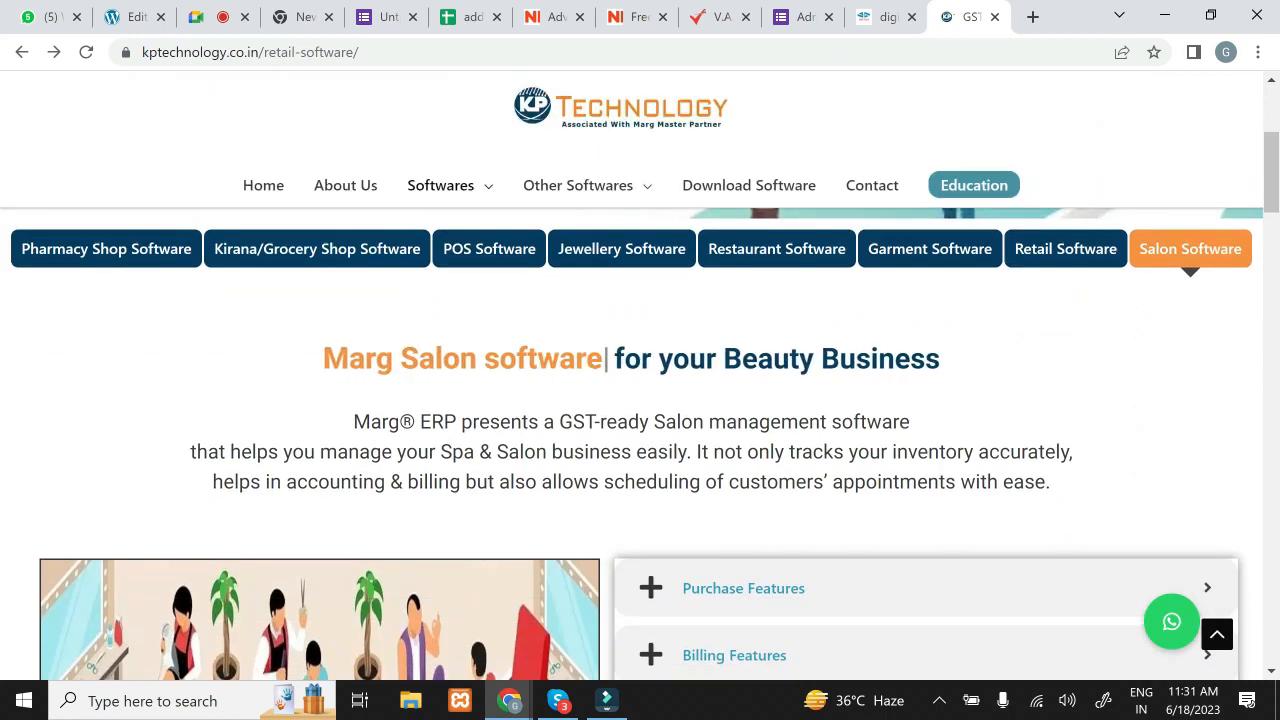
Step: Return to the Elementor editor, place a Fancy Text widget directly below the Advanced Tabs widget, and preview the second and third tabs
left_click(128, 17)
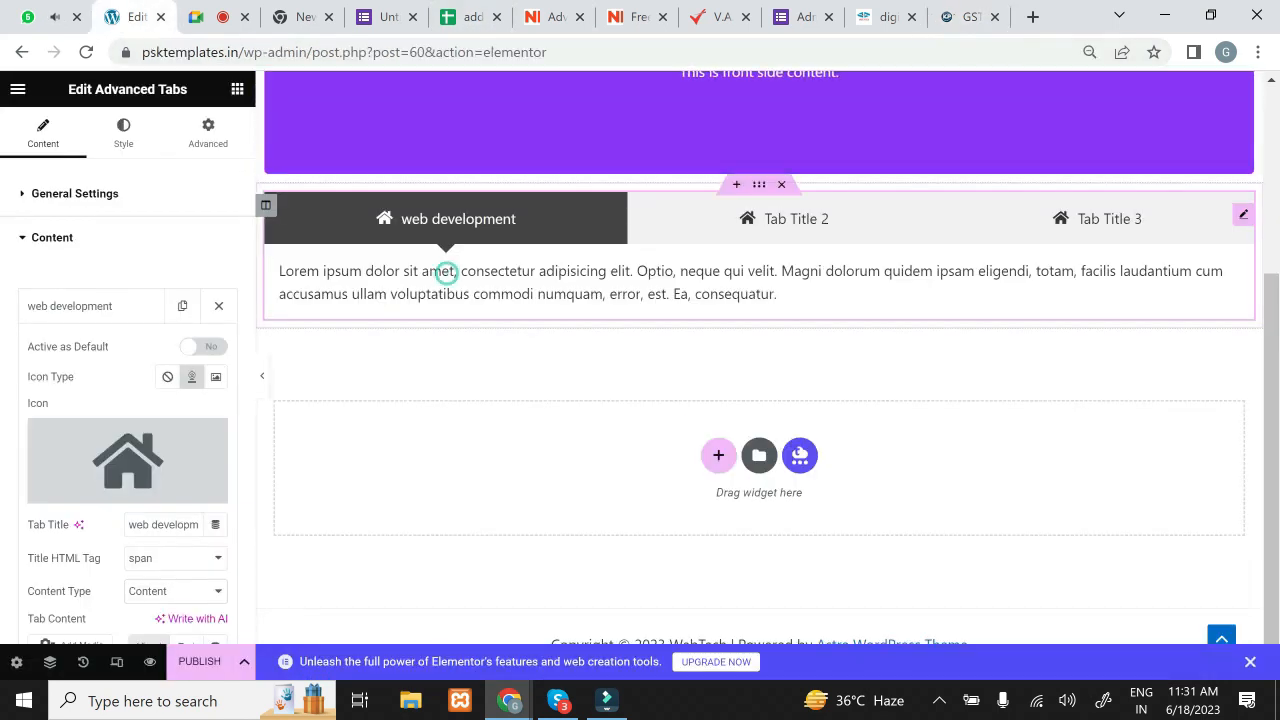
left_click(237, 93)
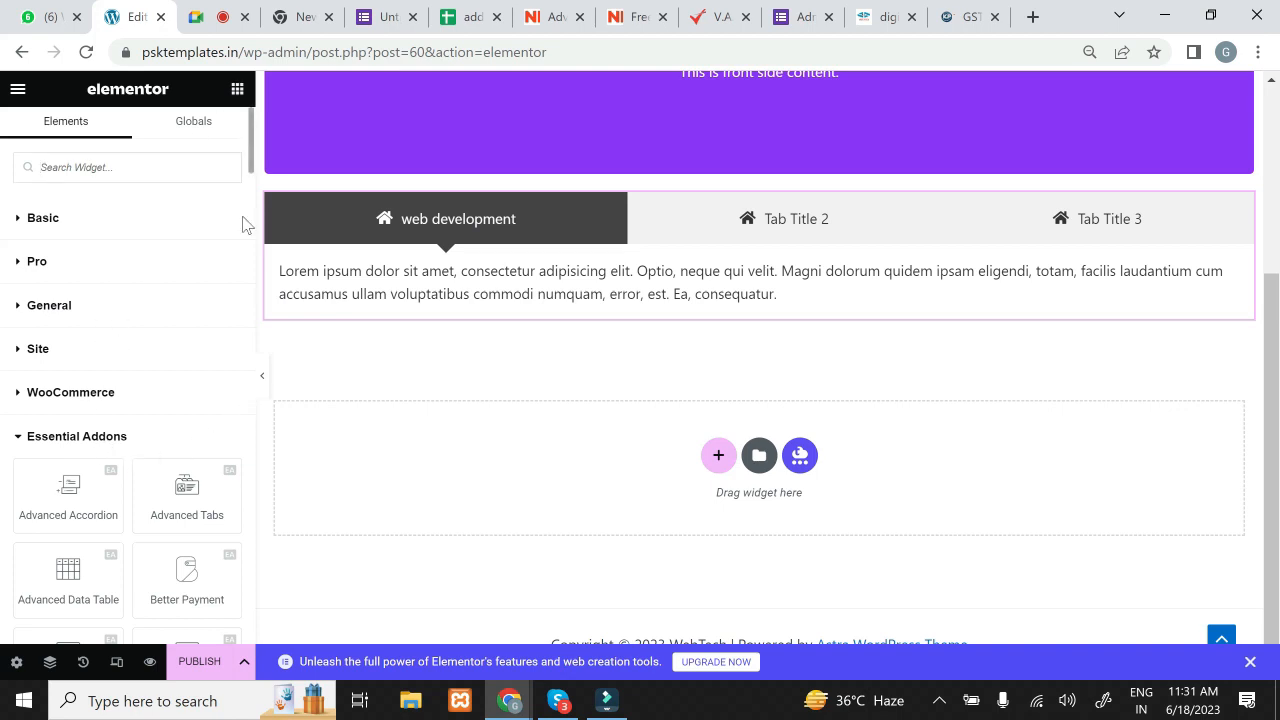
left_click_drag(253, 145, 250, 275)
left_click_drag(203, 326, 479, 307)
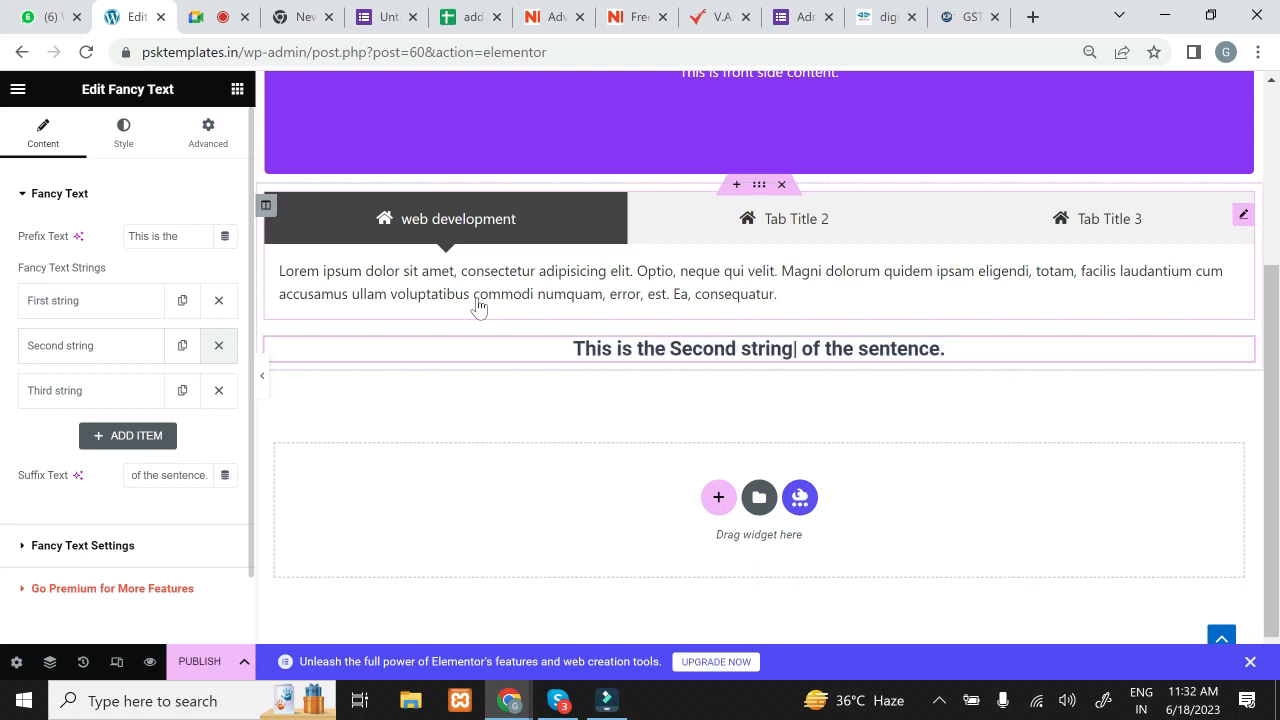
left_click(689, 222)
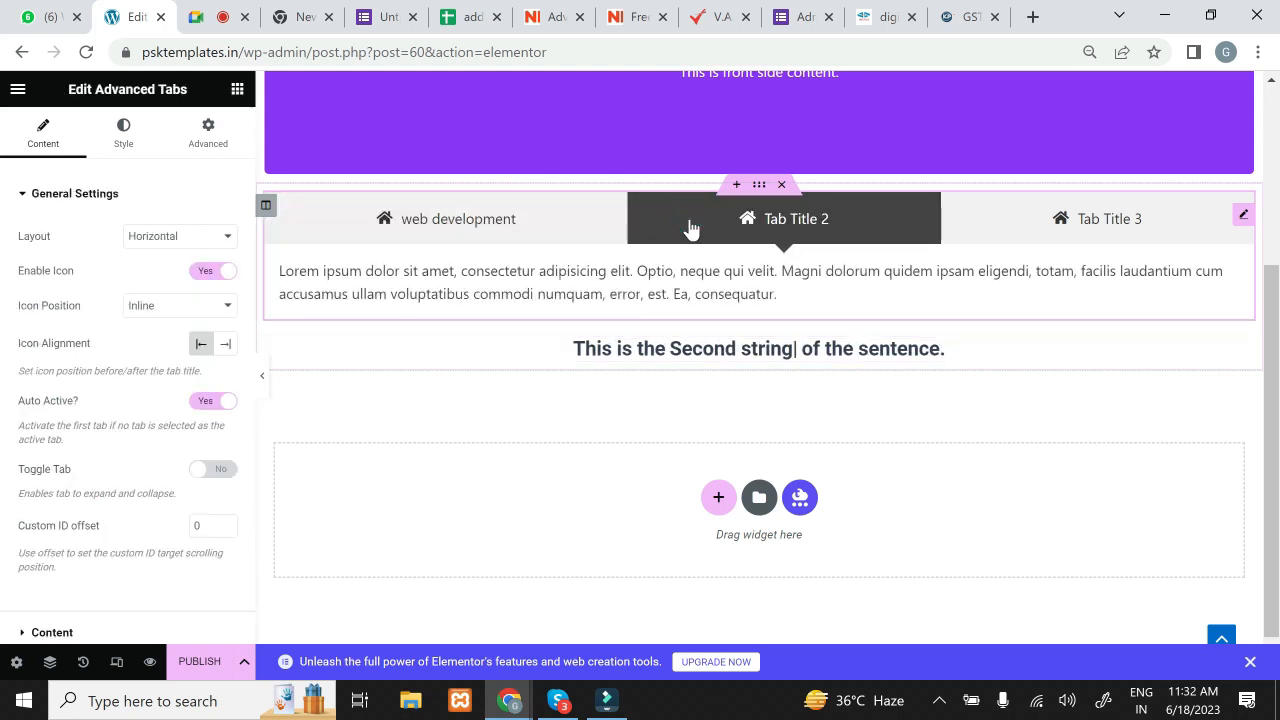
left_click(1031, 223)
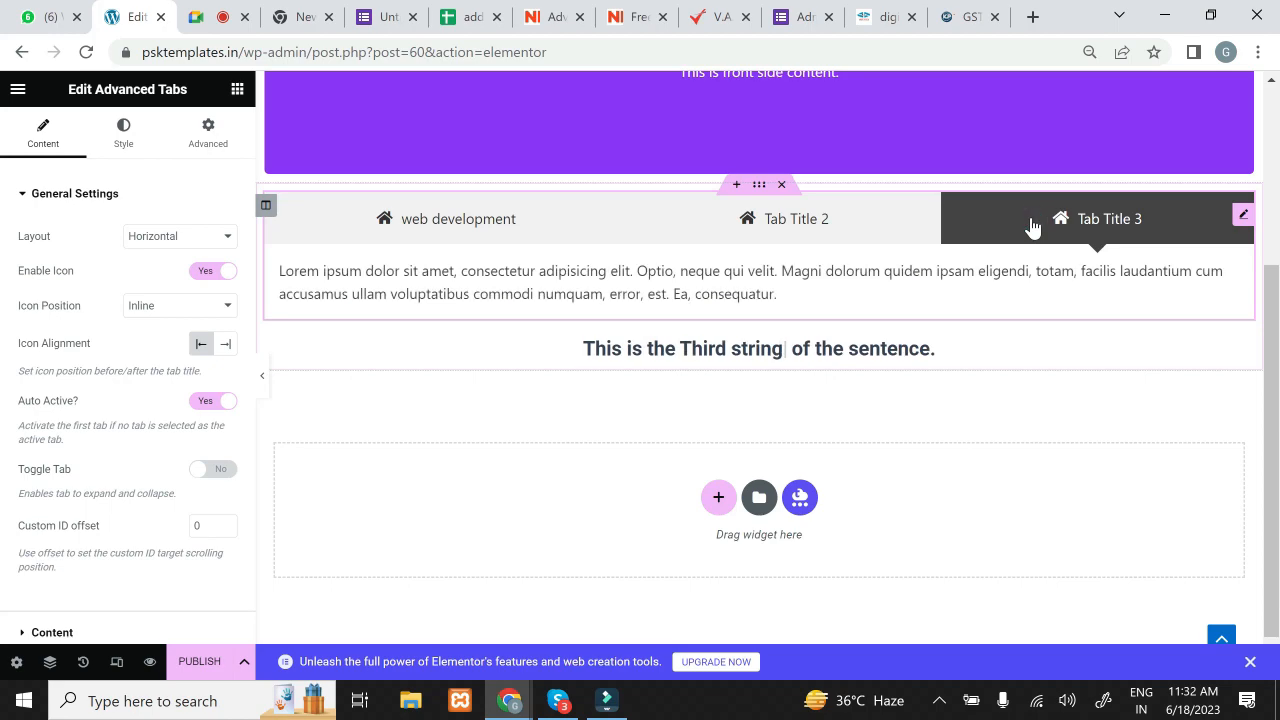
Step: Switch back to the KP Technology retail page and view its Pharmacy Shop, Kirana/Grocery Shop and POS Software tabs
left_click(950, 17)
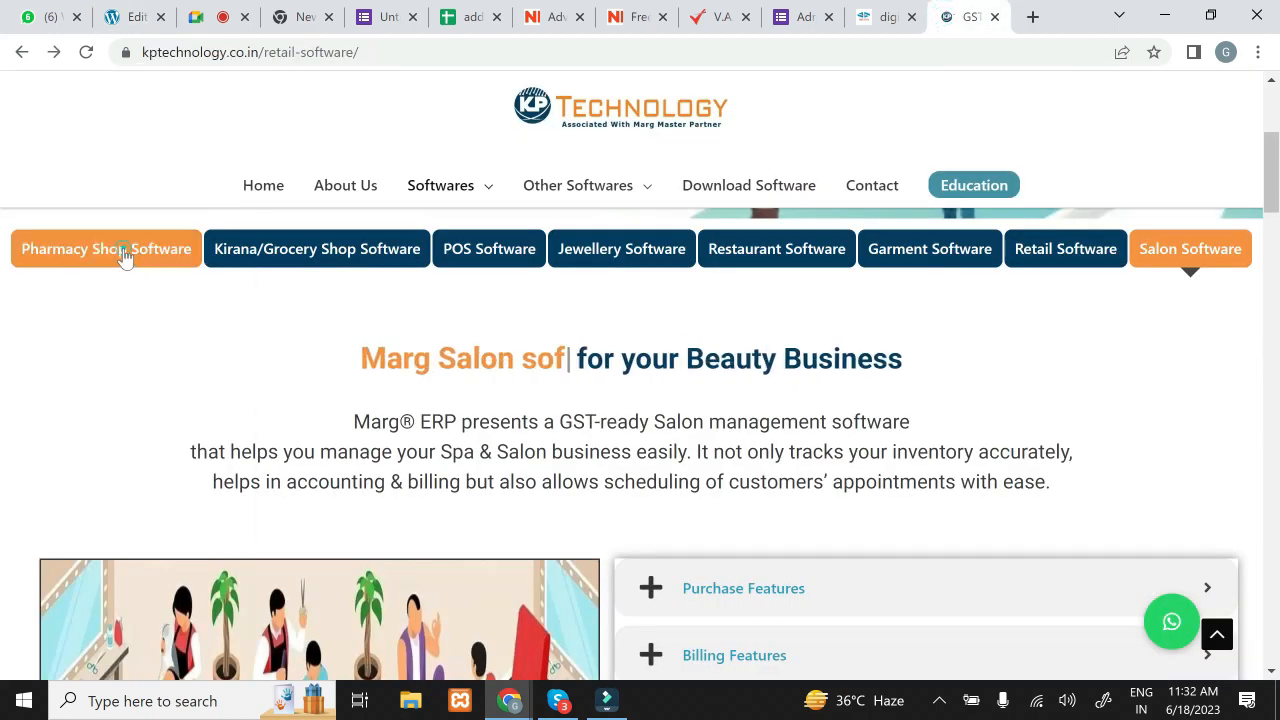
left_click(126, 251)
left_click(318, 274)
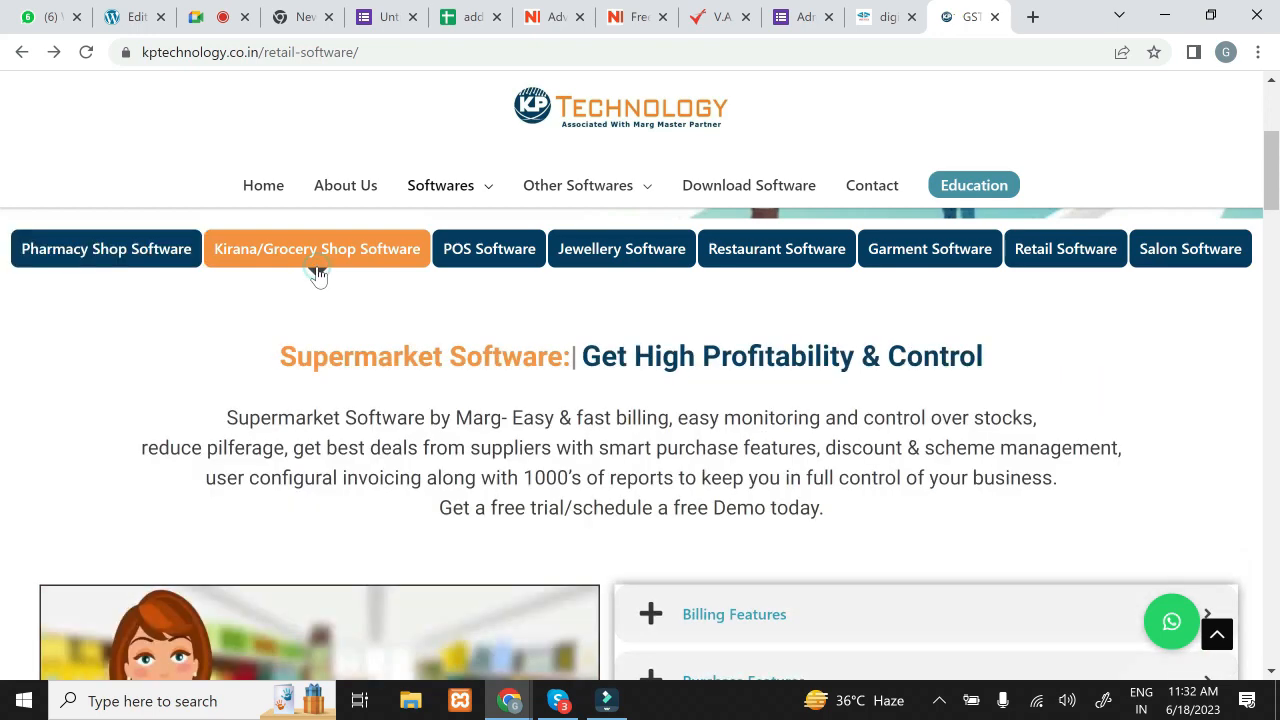
left_click(485, 257)
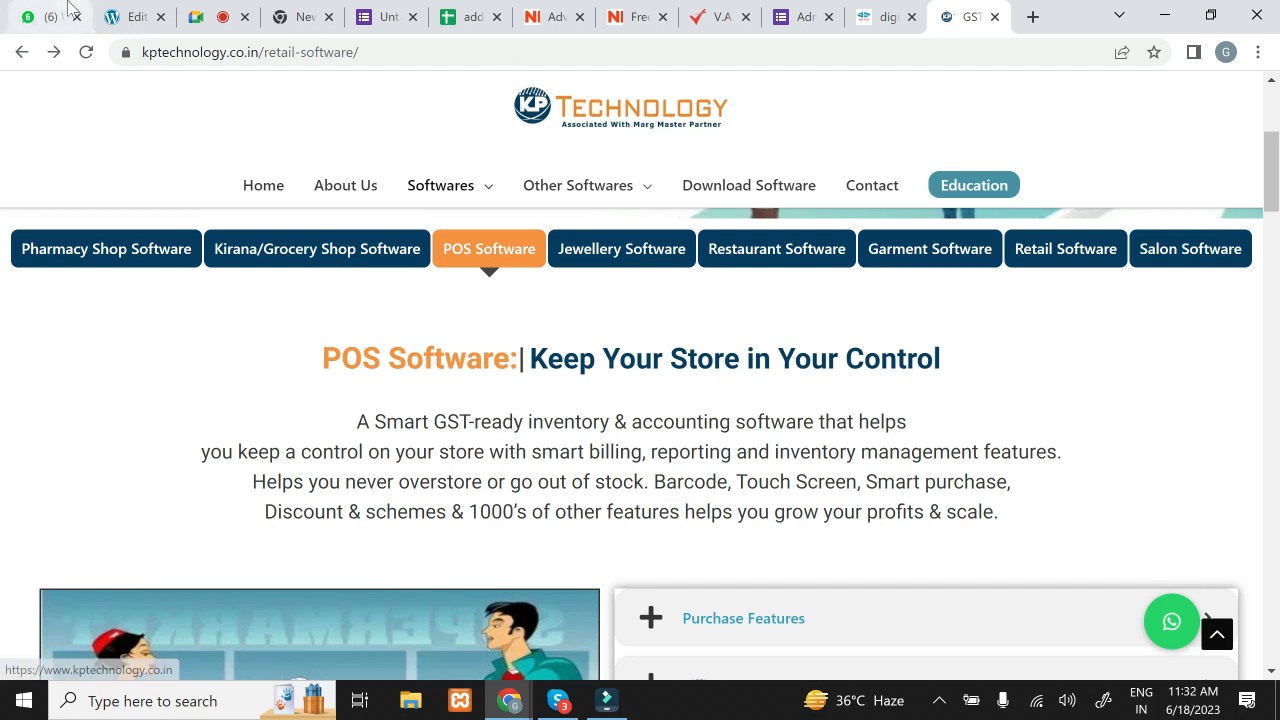
Step: Check the editor and the digital-marketing page, and on the KP Technology page expand the POS Software tab's Purchase Features accordion item
left_click(135, 17)
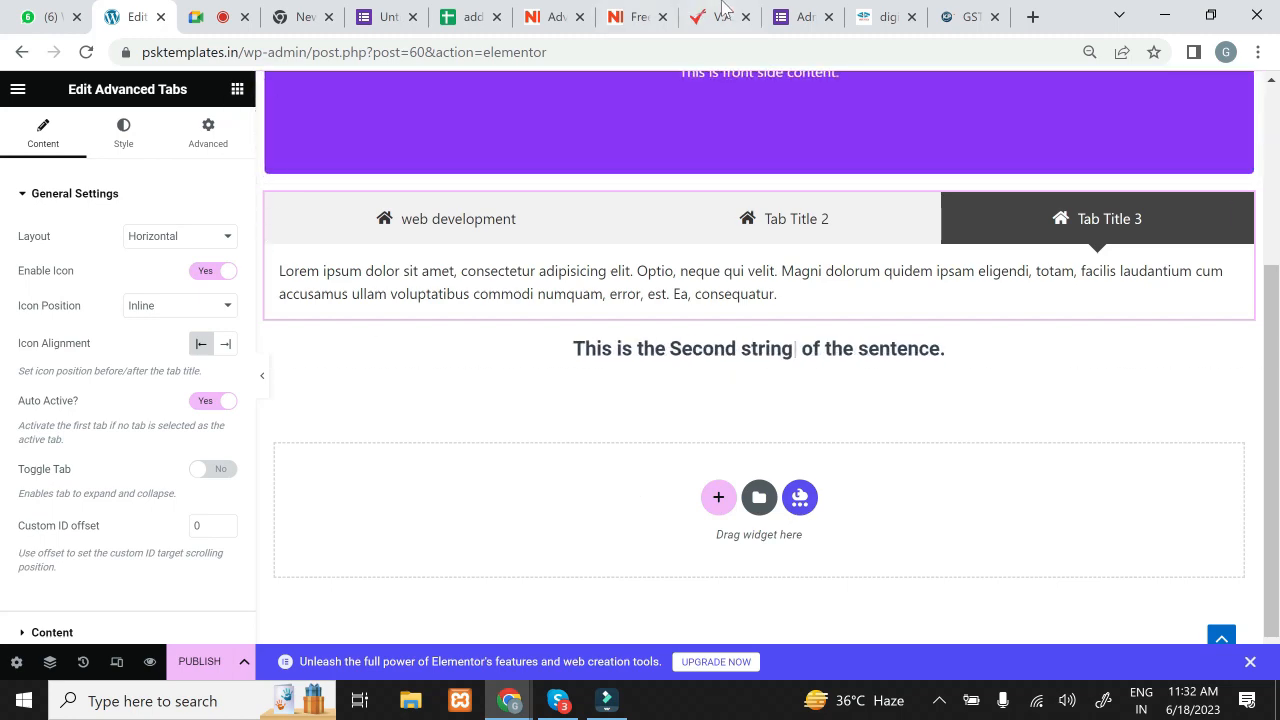
left_click(885, 17)
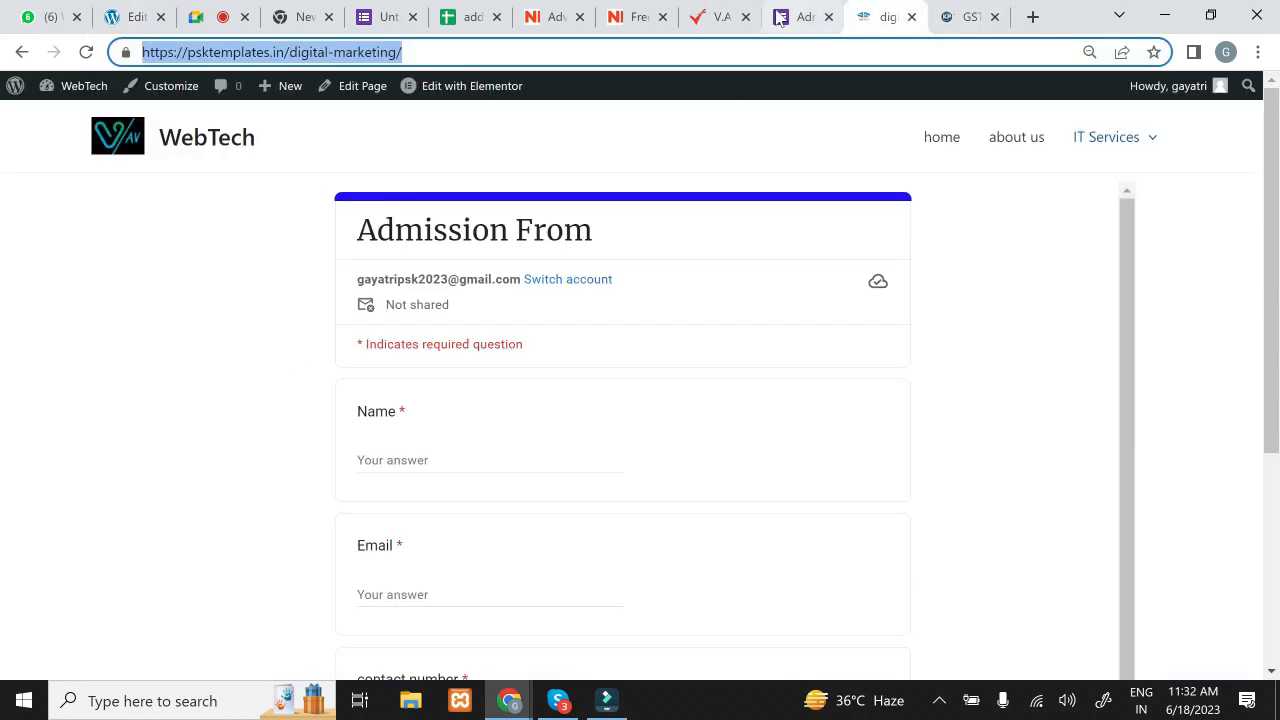
left_click(955, 17)
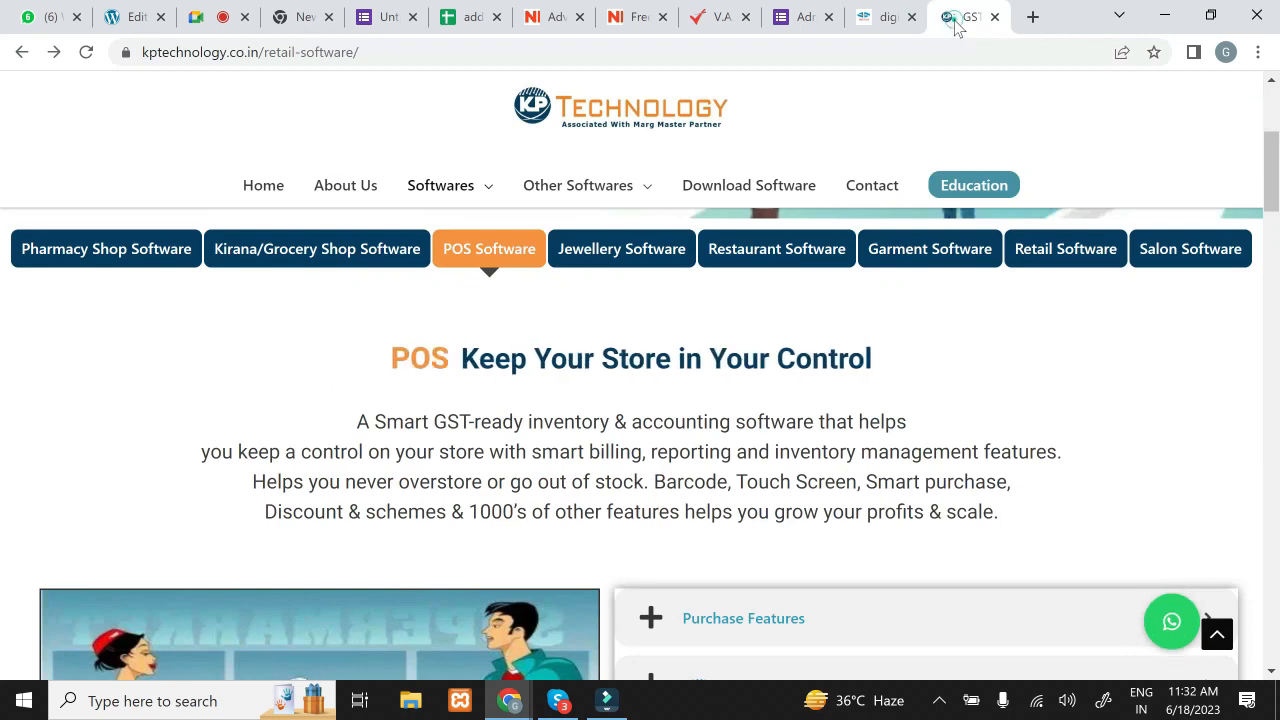
scroll(4, 230, "down", 4)
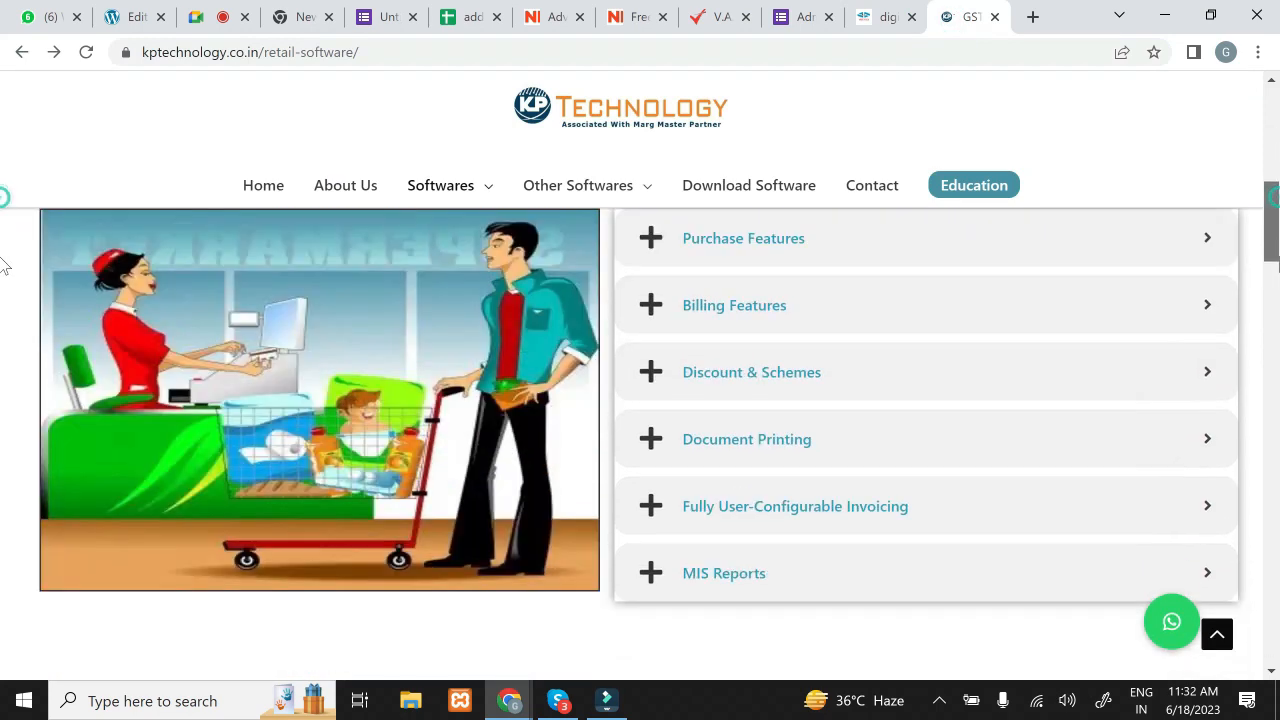
left_click_drag(1279, 248, 1278, 241)
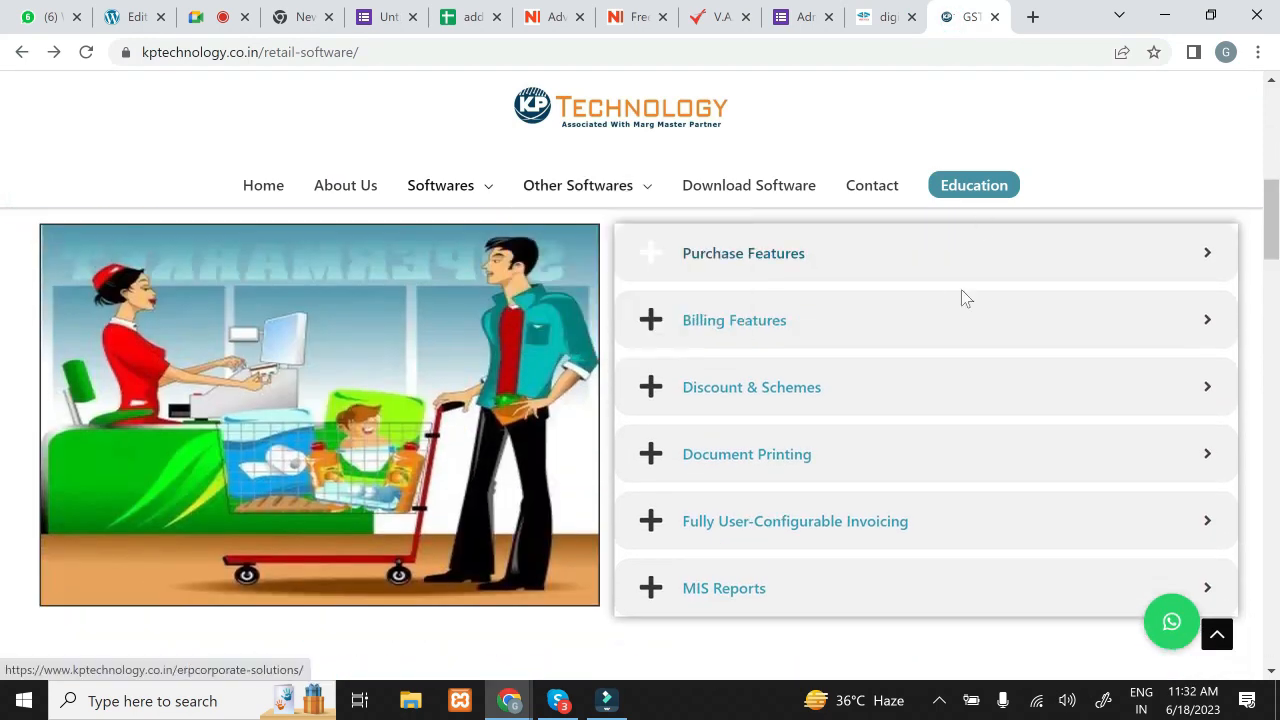
left_click(651, 257)
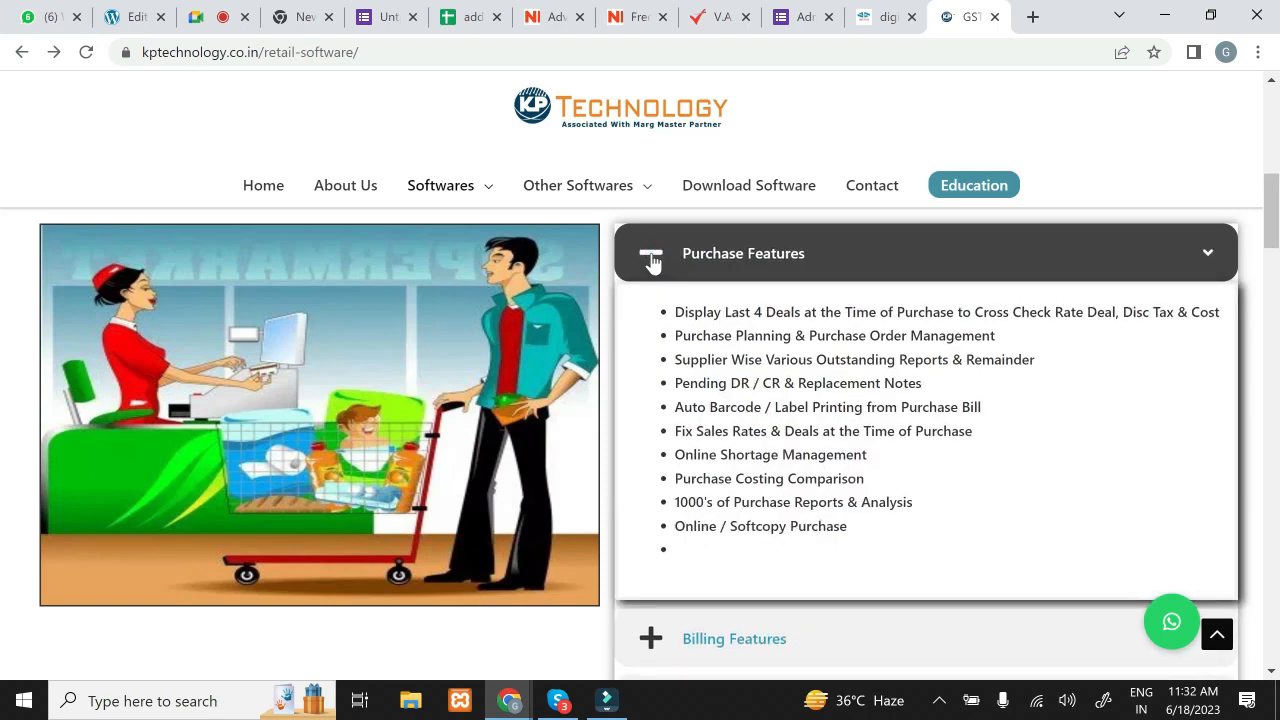
Step: Look through the Billing Features, Discount & Schemes and Document Printing accordion items on the KP Technology page, collapsing each one after viewing
left_click(651, 257)
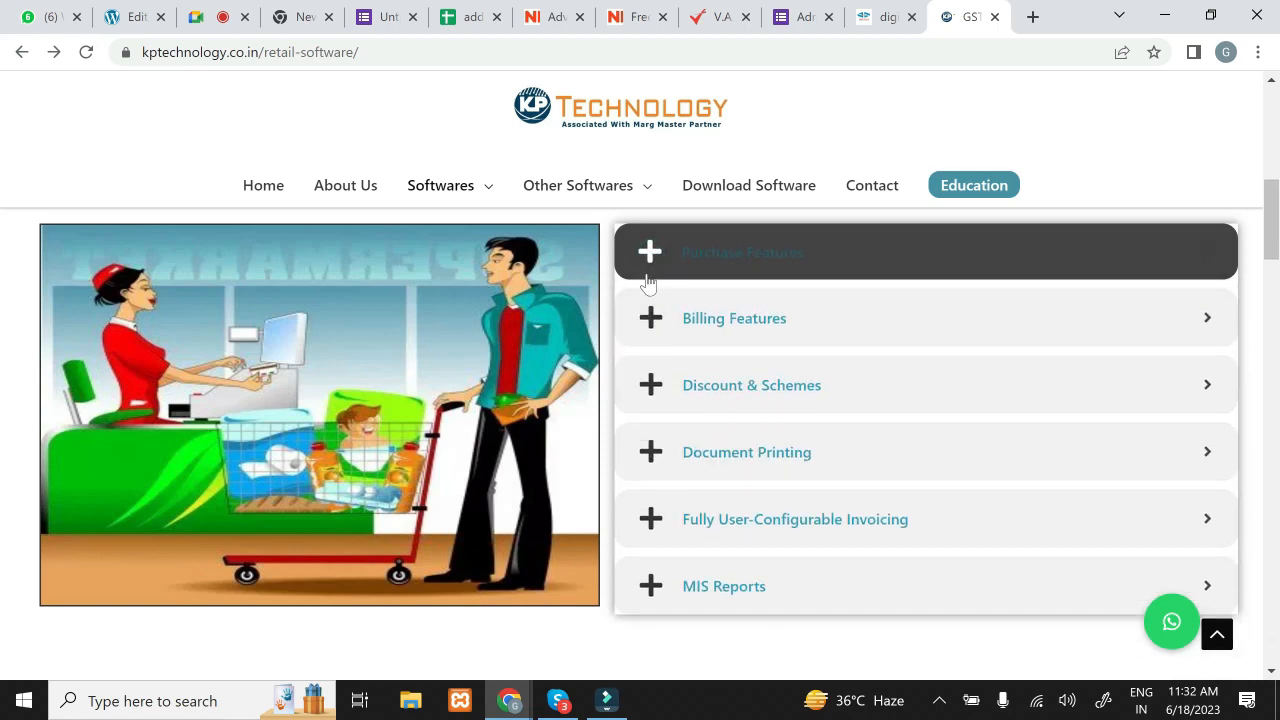
left_click(651, 322)
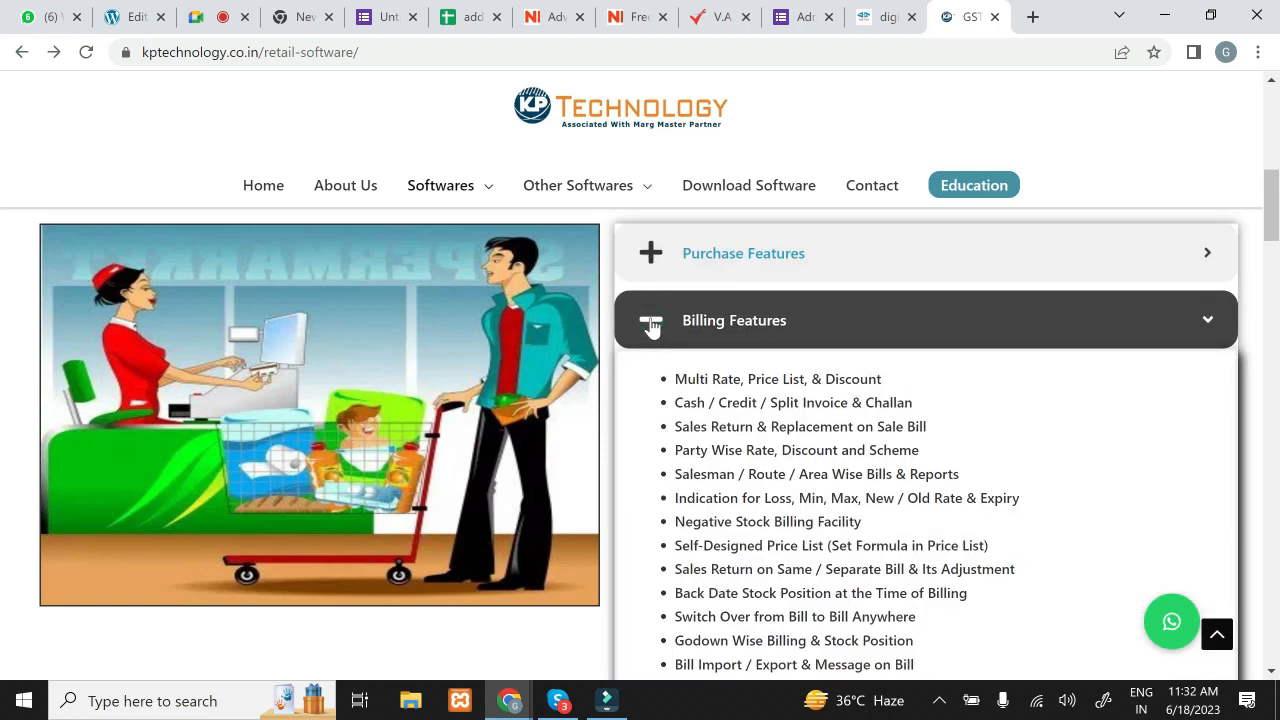
left_click(651, 325)
left_click(654, 386)
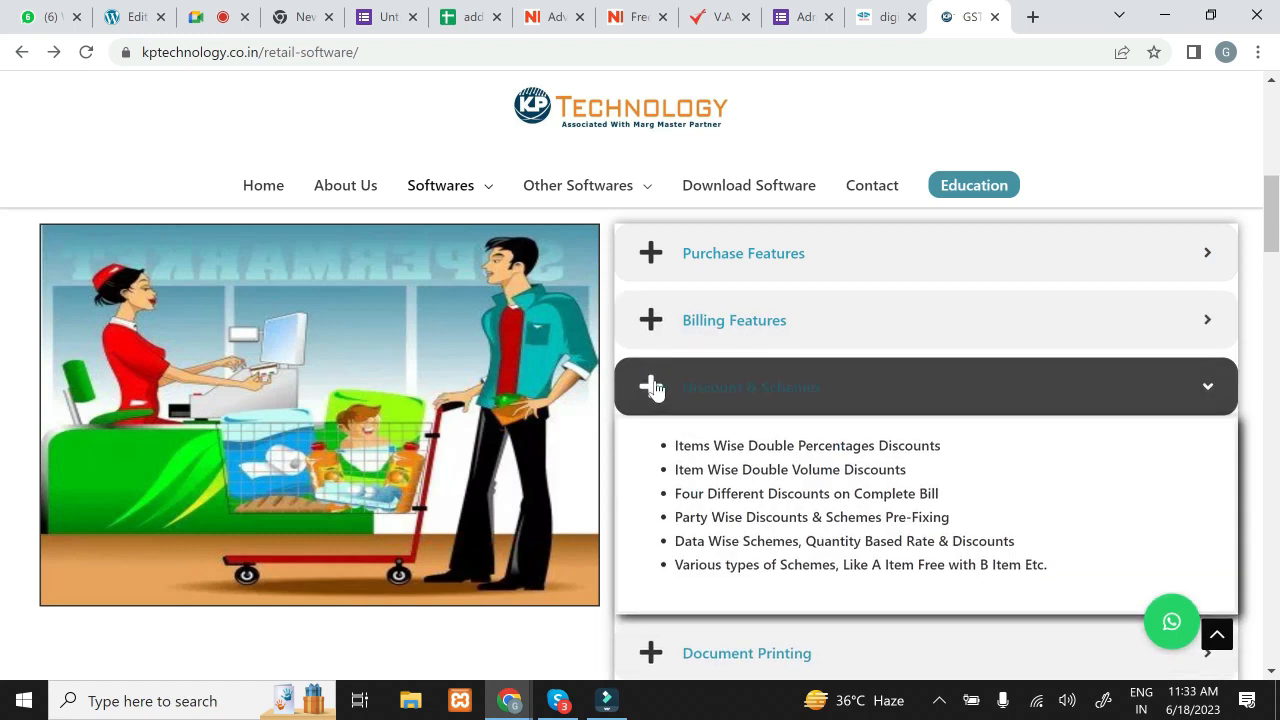
left_click(654, 388)
left_click(651, 454)
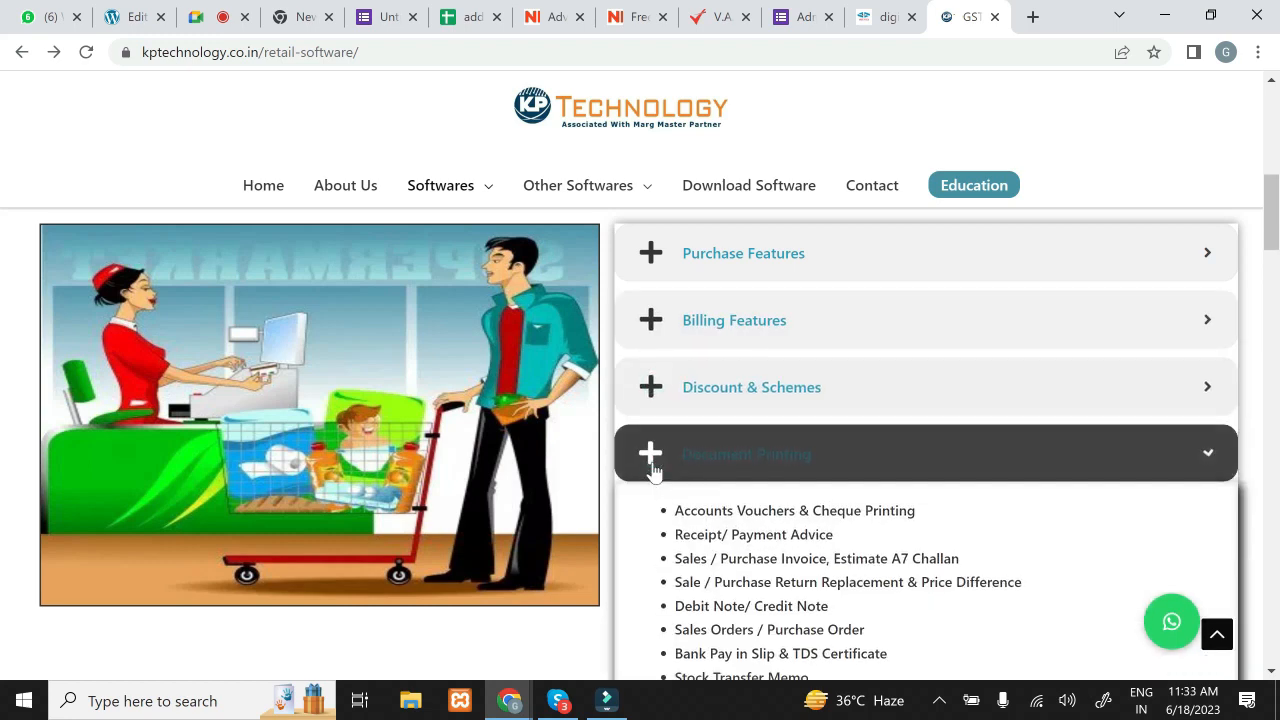
left_click(652, 466)
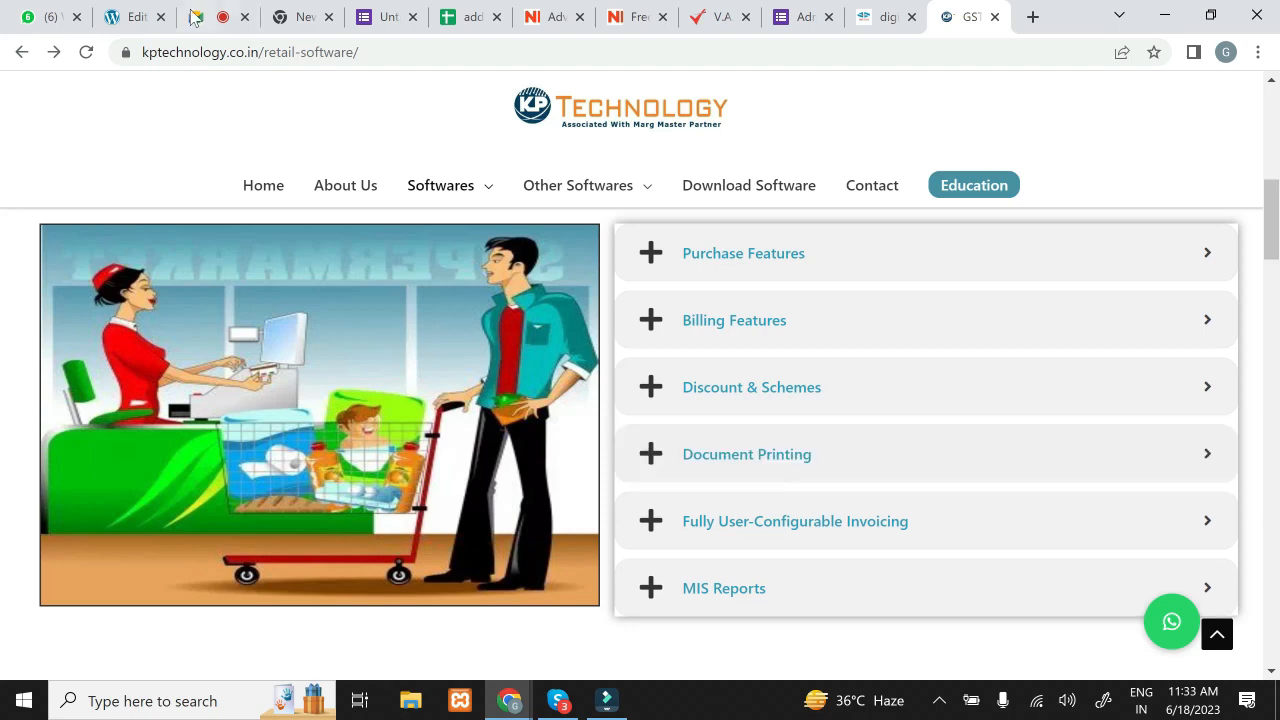
Step: Return to the Elementor editor, add a single-column section below the fancy text, and place an Advanced Accordion widget in it
left_click(127, 20)
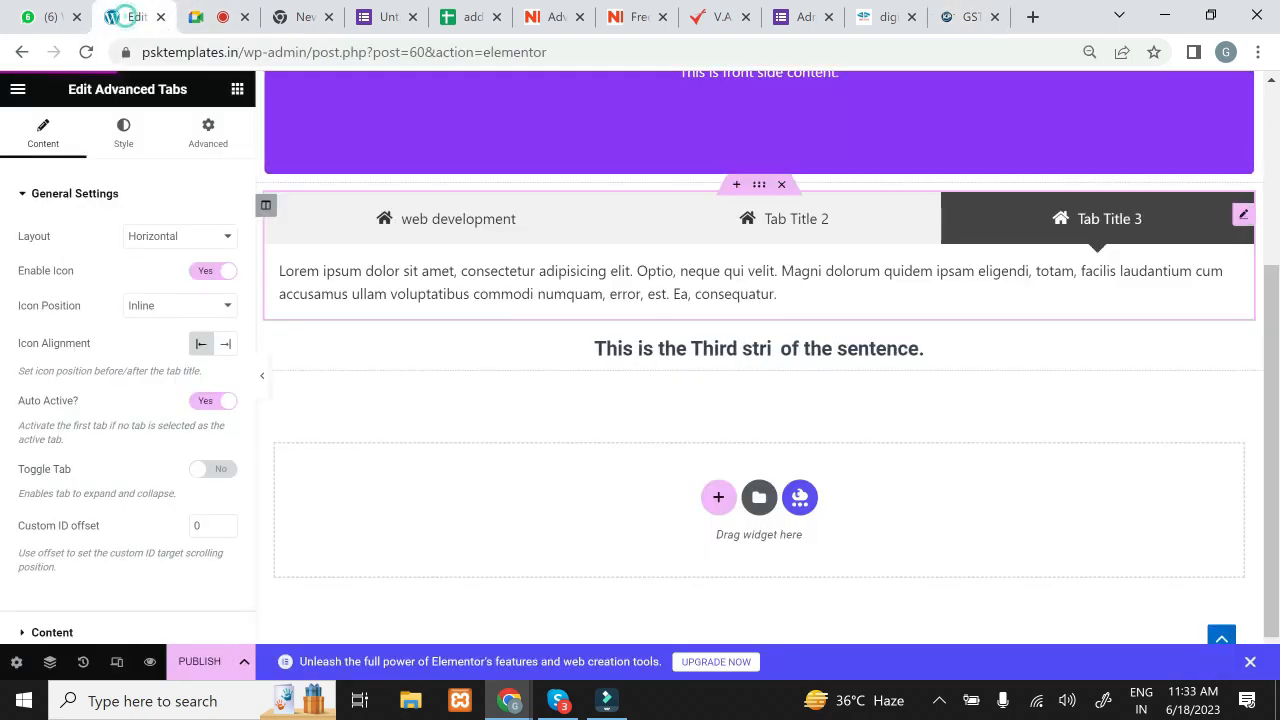
type("ng")
left_click(239, 90)
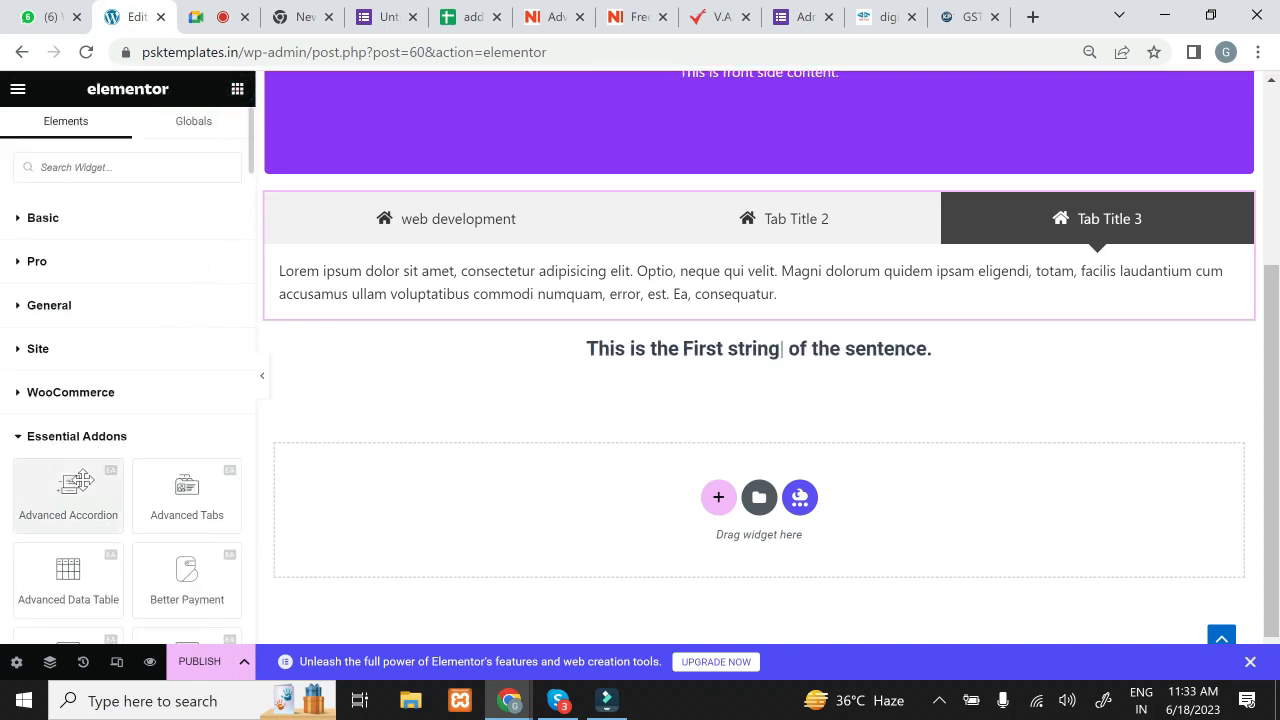
left_click_drag(80, 482, 589, 343)
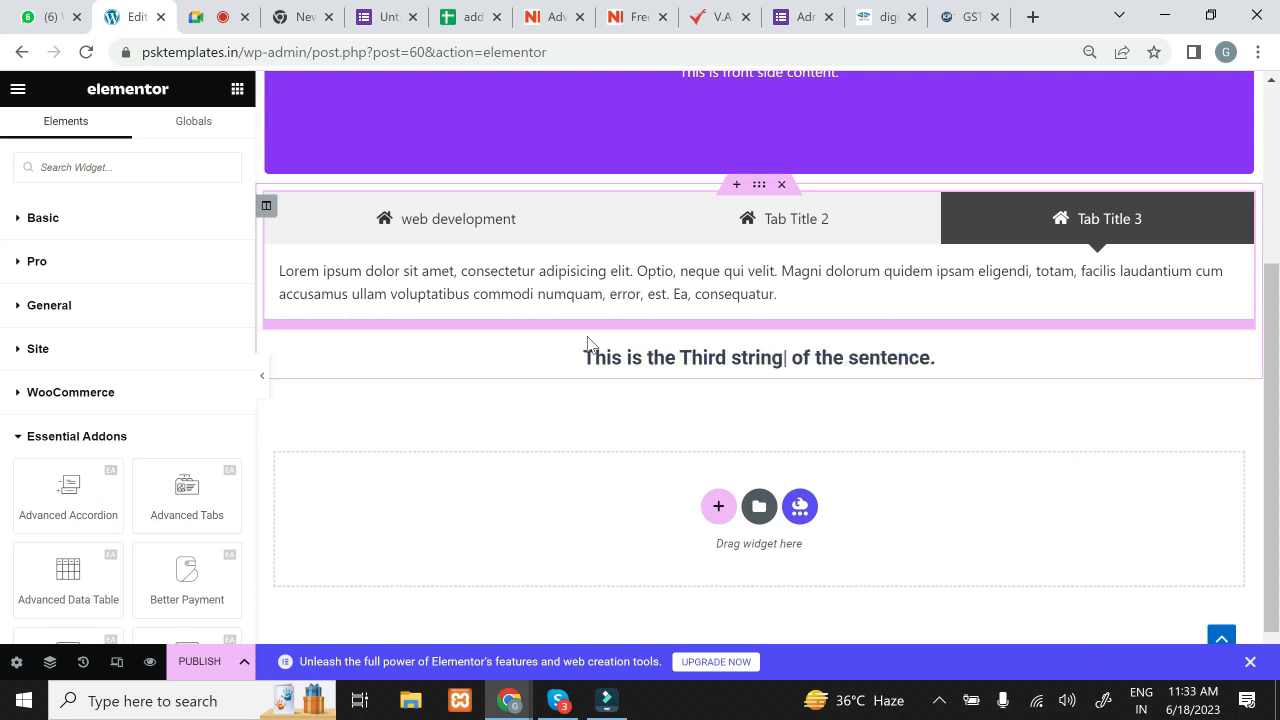
left_click_drag(1274, 299, 1268, 342)
left_click(718, 455)
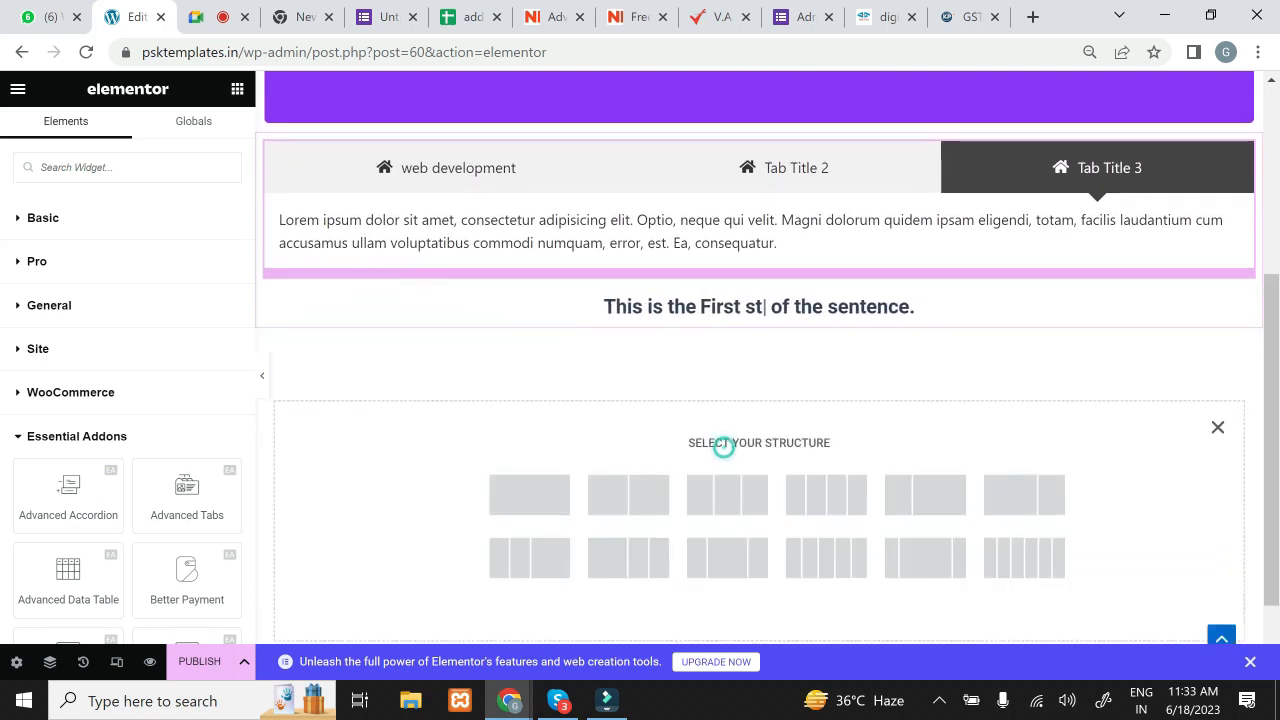
left_click(530, 498)
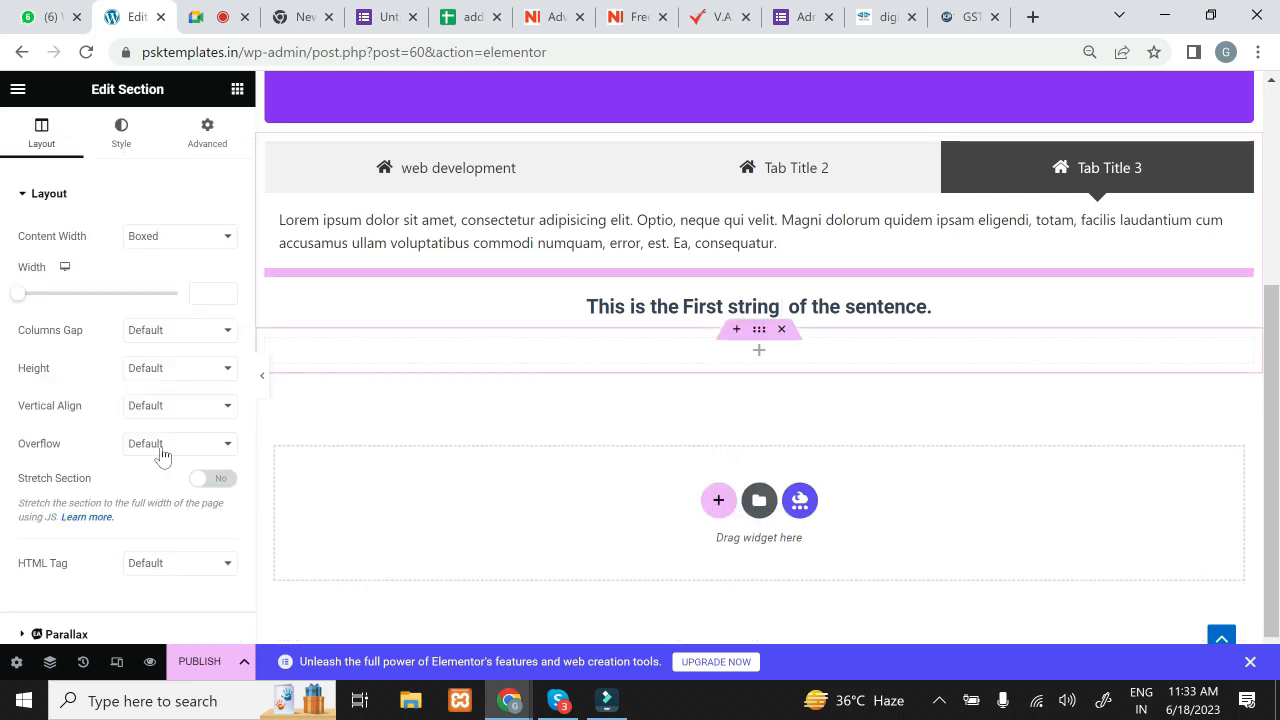
left_click(237, 89)
left_click_drag(71, 487, 593, 333)
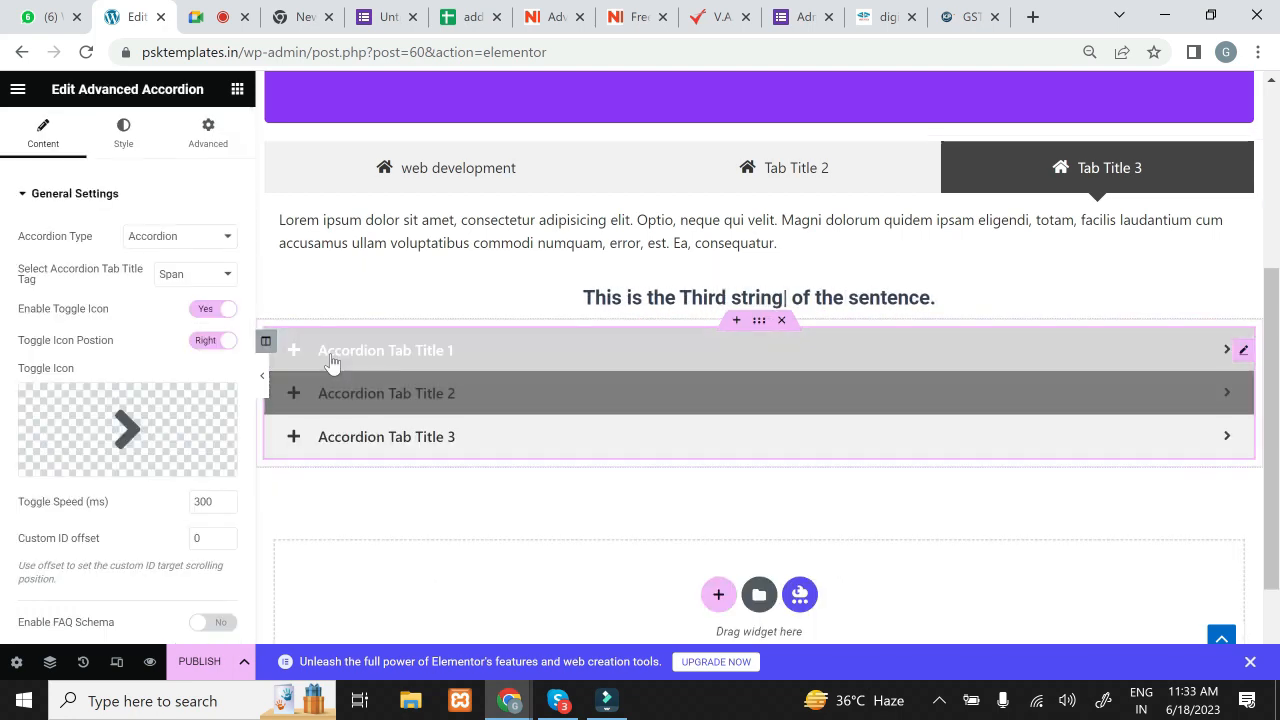
Step: Preview the Advanced Accordion widget on the page by expanding and collapsing its three items
left_click(327, 356)
left_click(325, 468)
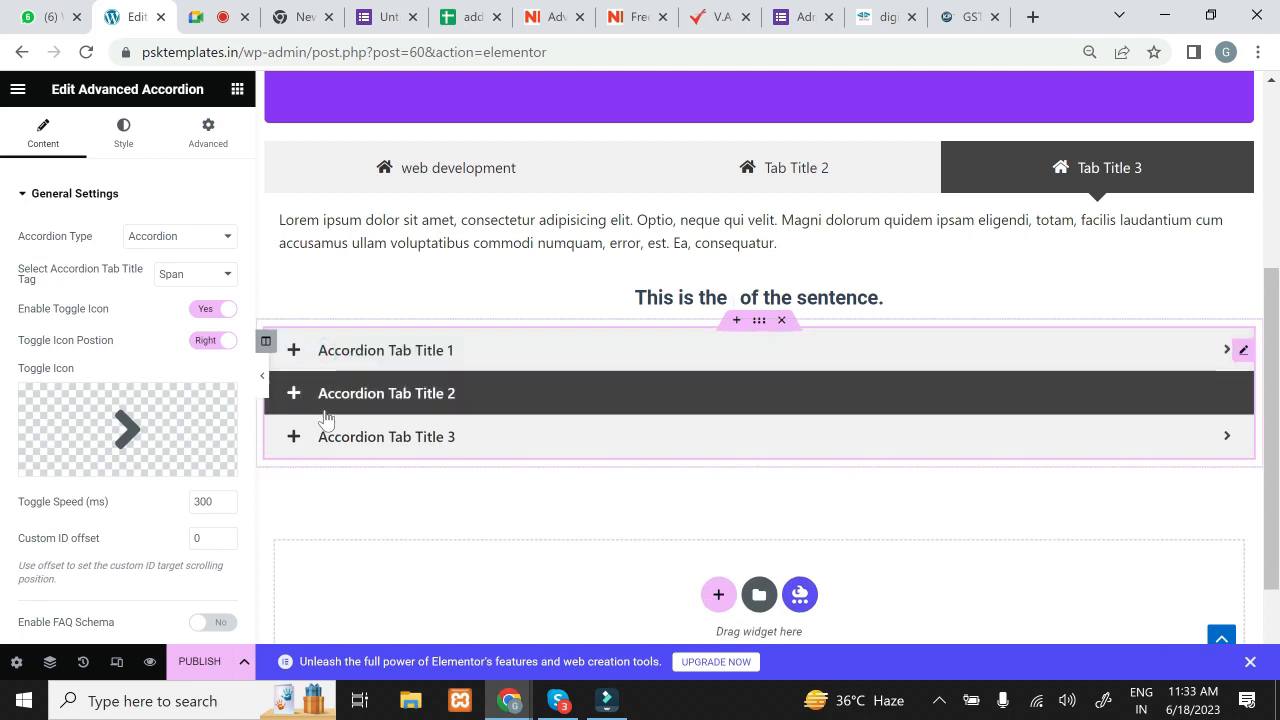
left_click(325, 416)
left_click(323, 437)
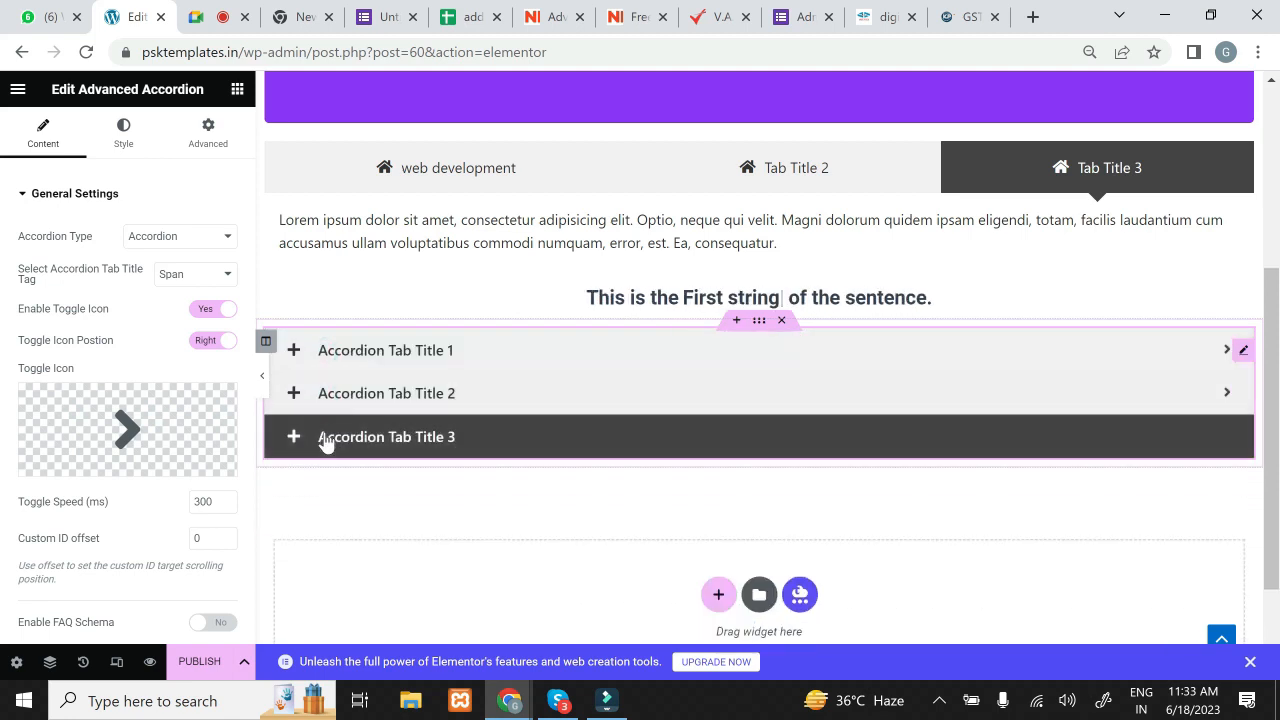
left_click(337, 405)
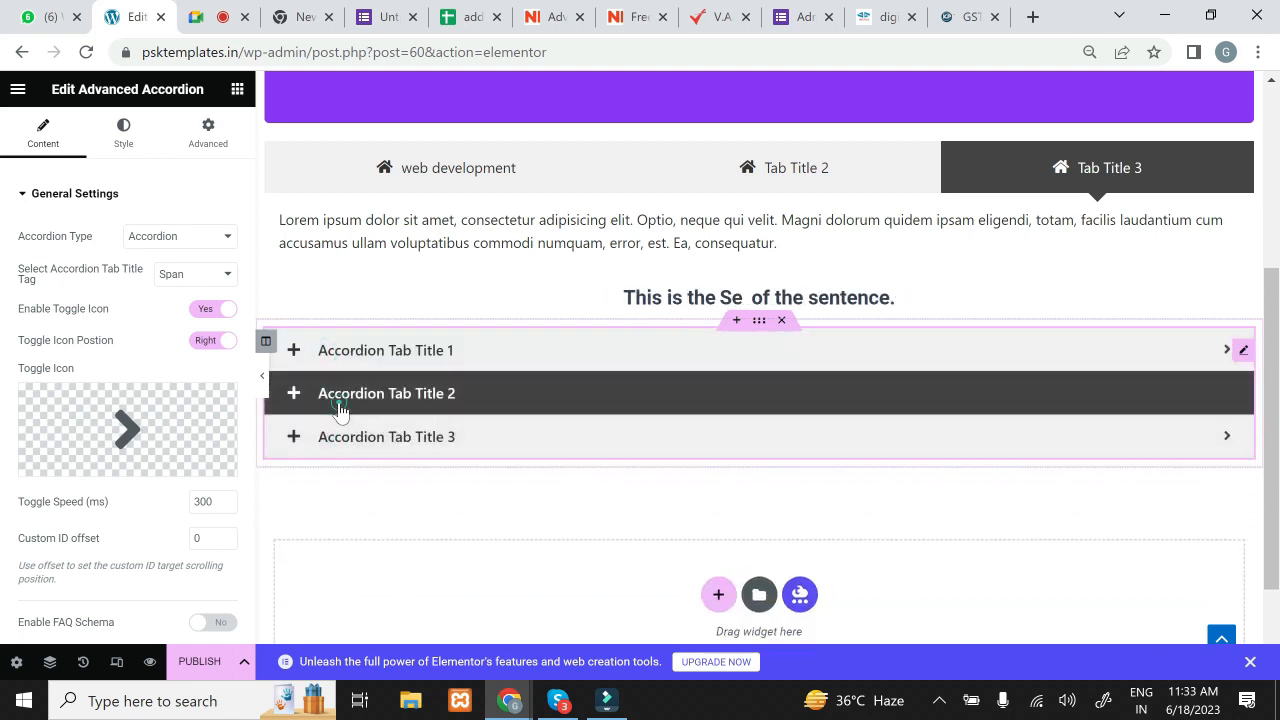
left_click(345, 380)
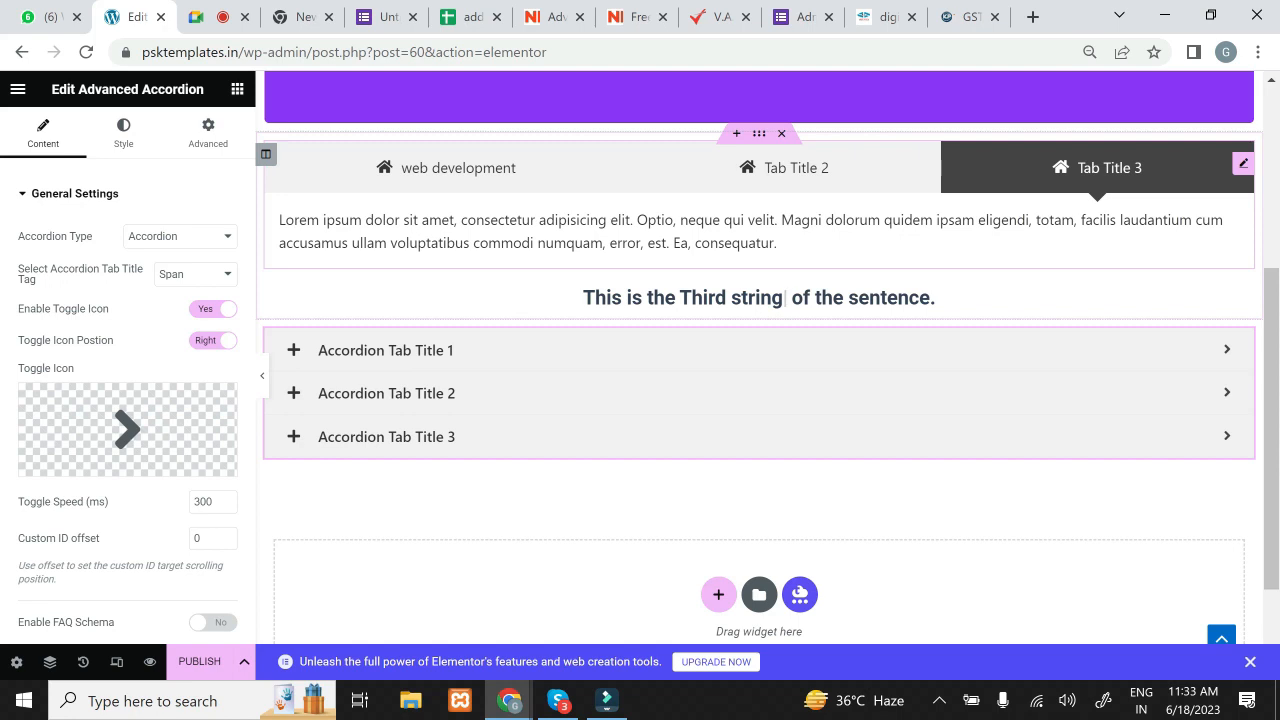
type("tring")
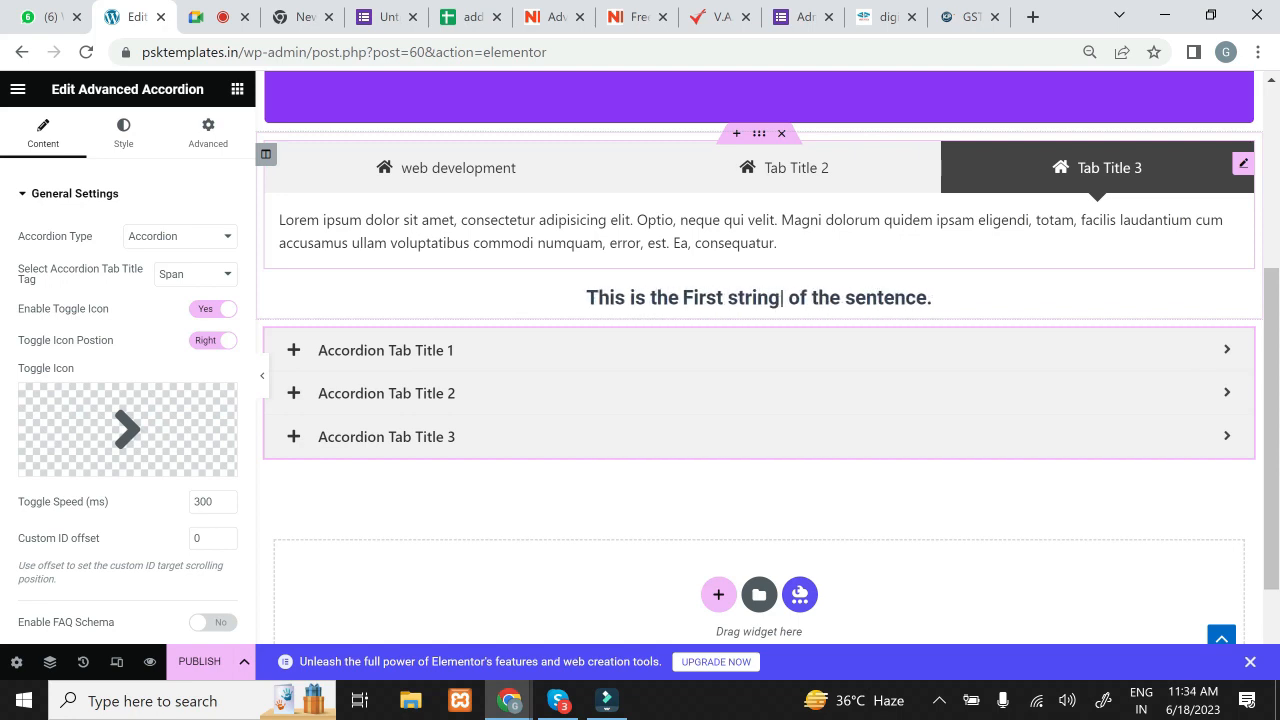
key("ctrl+BackSpace")
key("ctrl+BackSpace")
type("Second string")
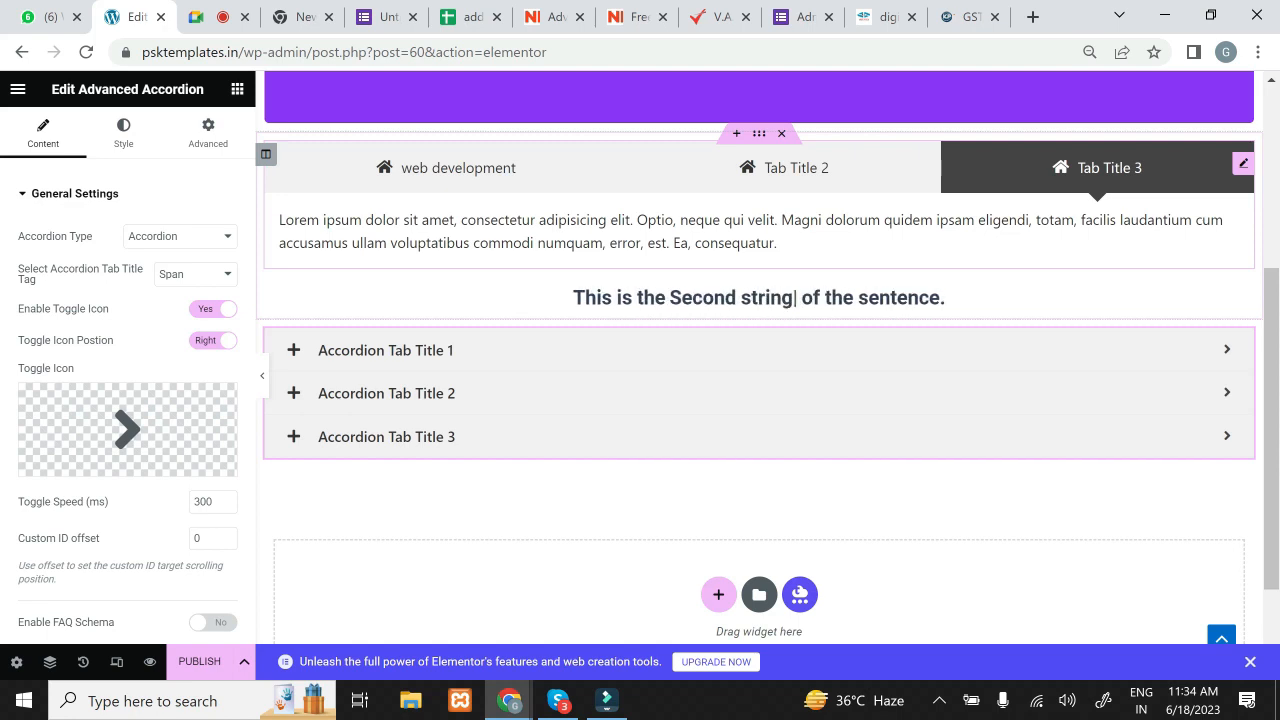
key("BackSpace")
key("BackSpace")
key("BackSpace")
key("BackSpace")
key("BackSpace")
key("BackSpace")
key("BackSpace")
key("BackSpace")
key("BackSpace")
key("BackSpace")
key("BackSpace")
key("BackSpace")
key("BackSpace")
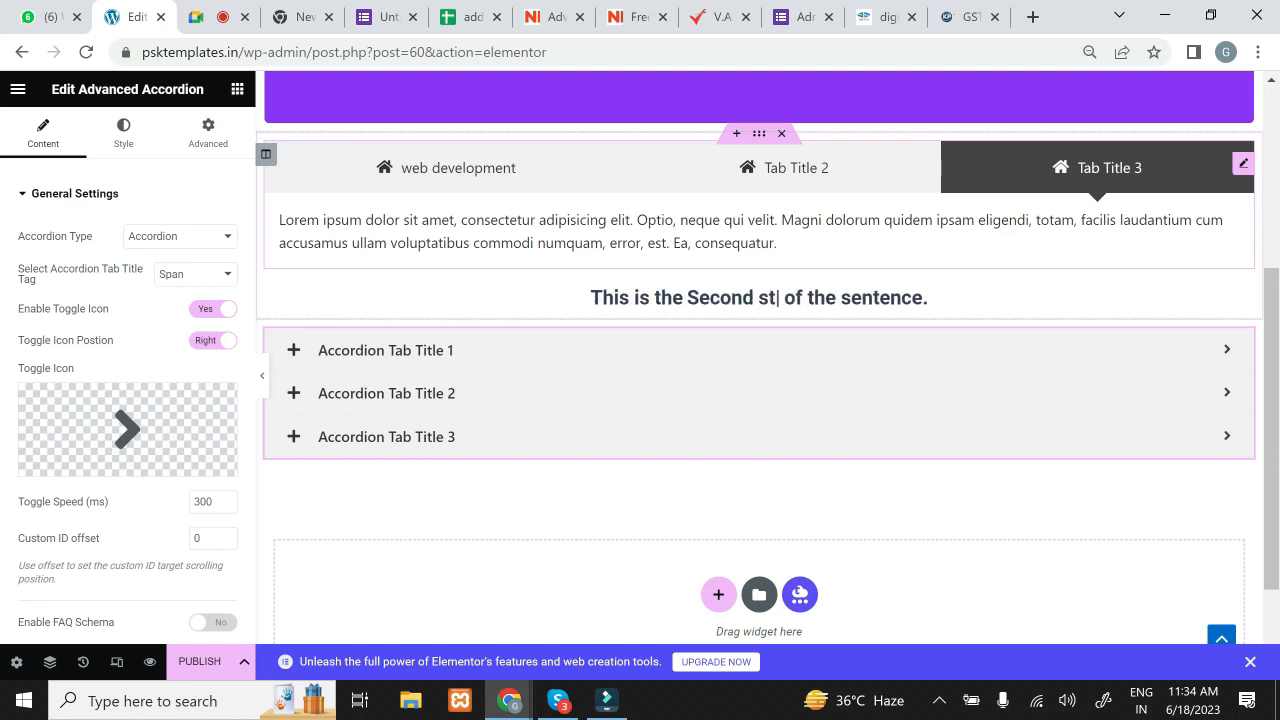
type("Third string")
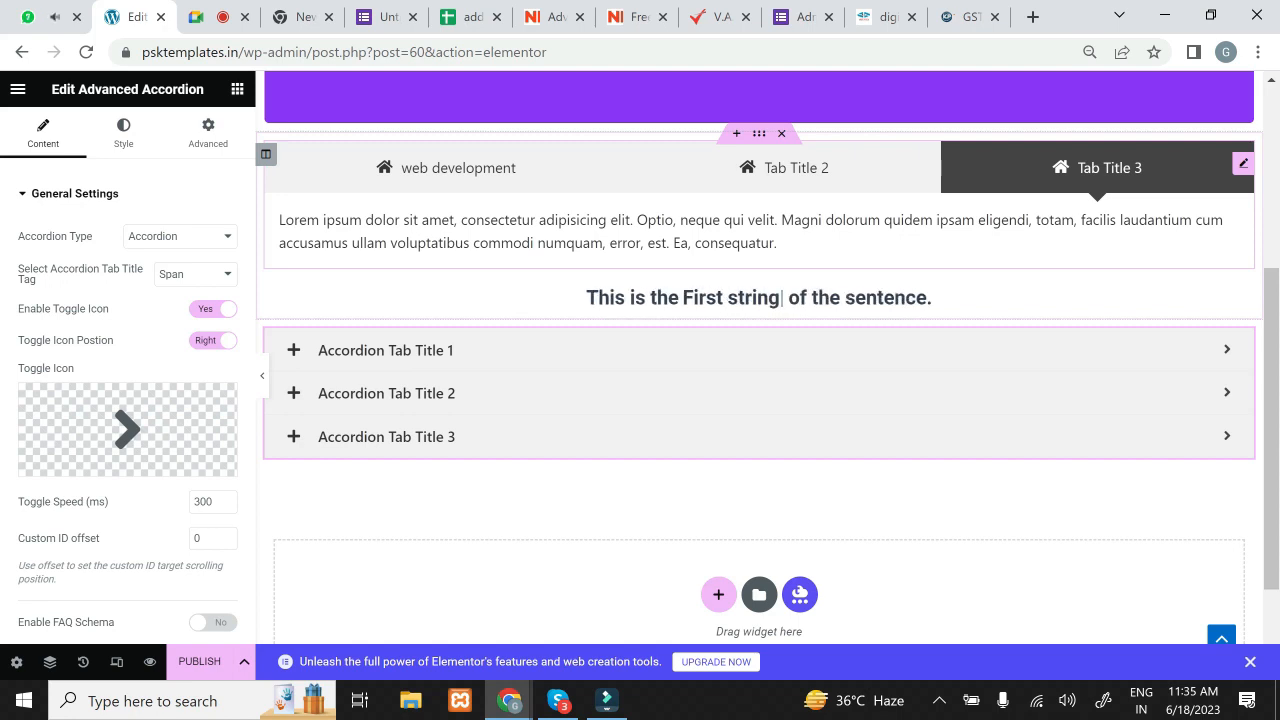
Step: Exit the Elementor editor, leaving without saving the latest changes, and go back to the WordPress Pages list
left_click(20, 90)
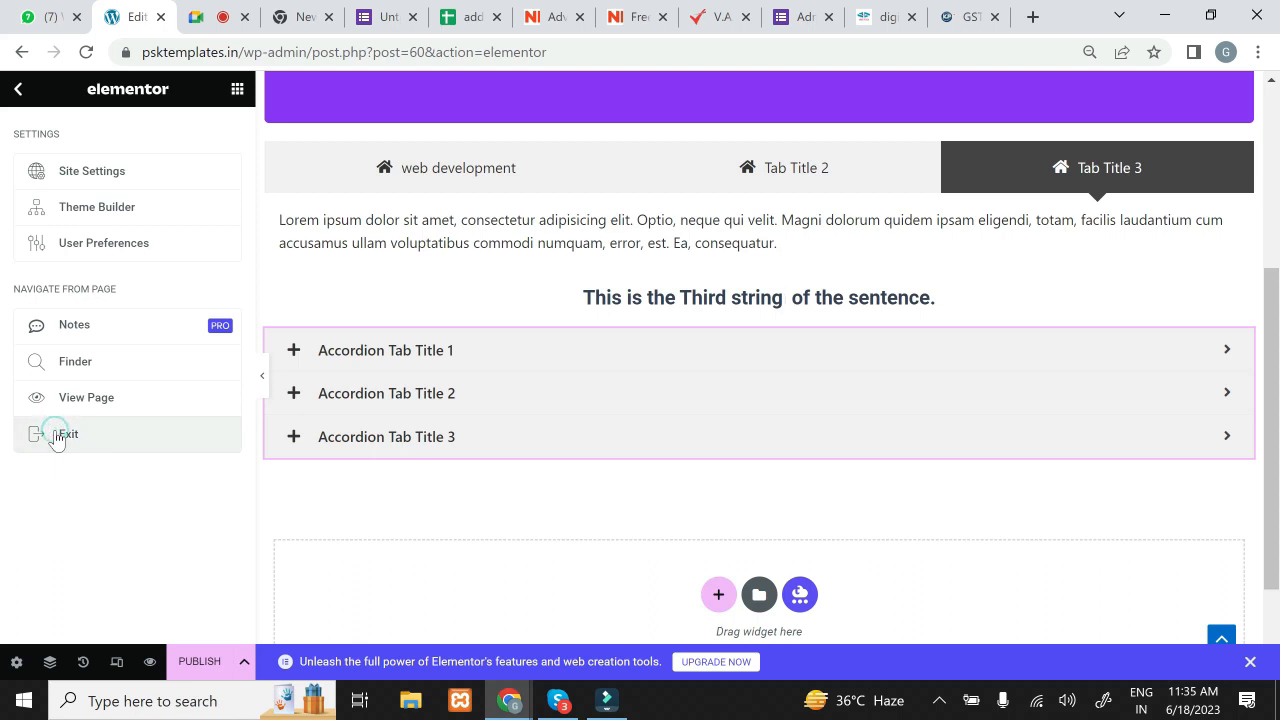
left_click(68, 436)
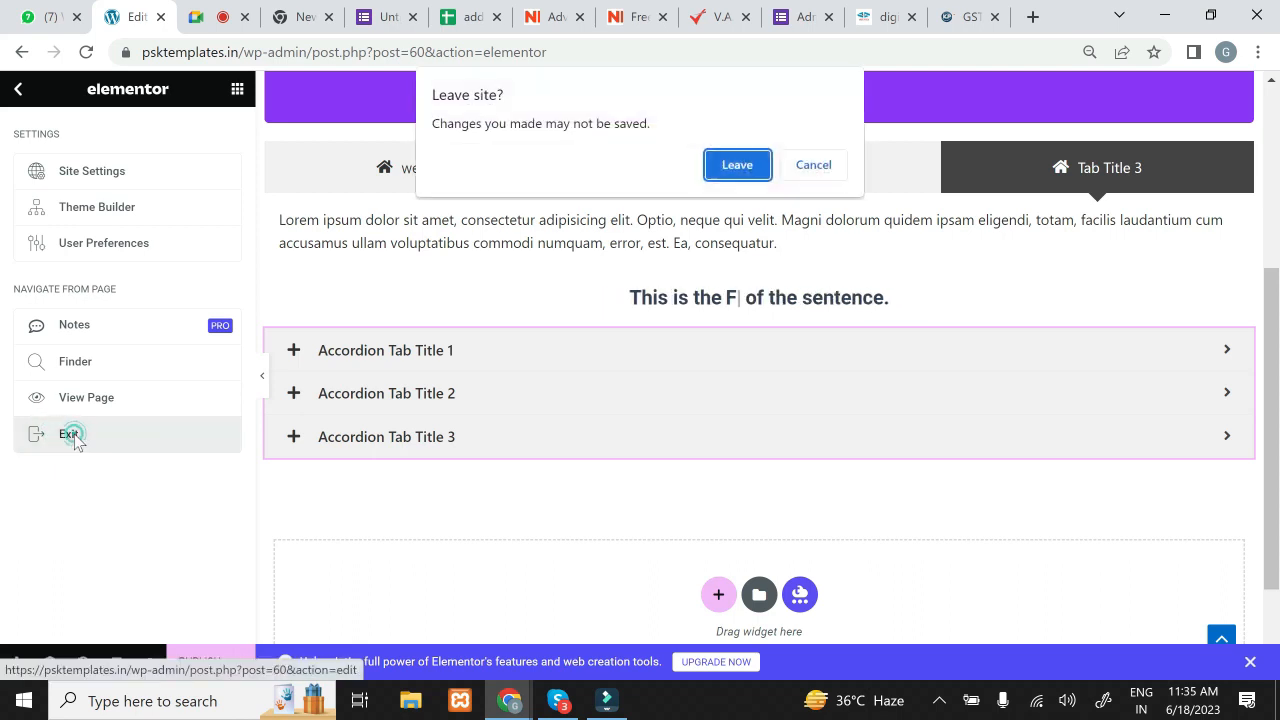
left_click(726, 162)
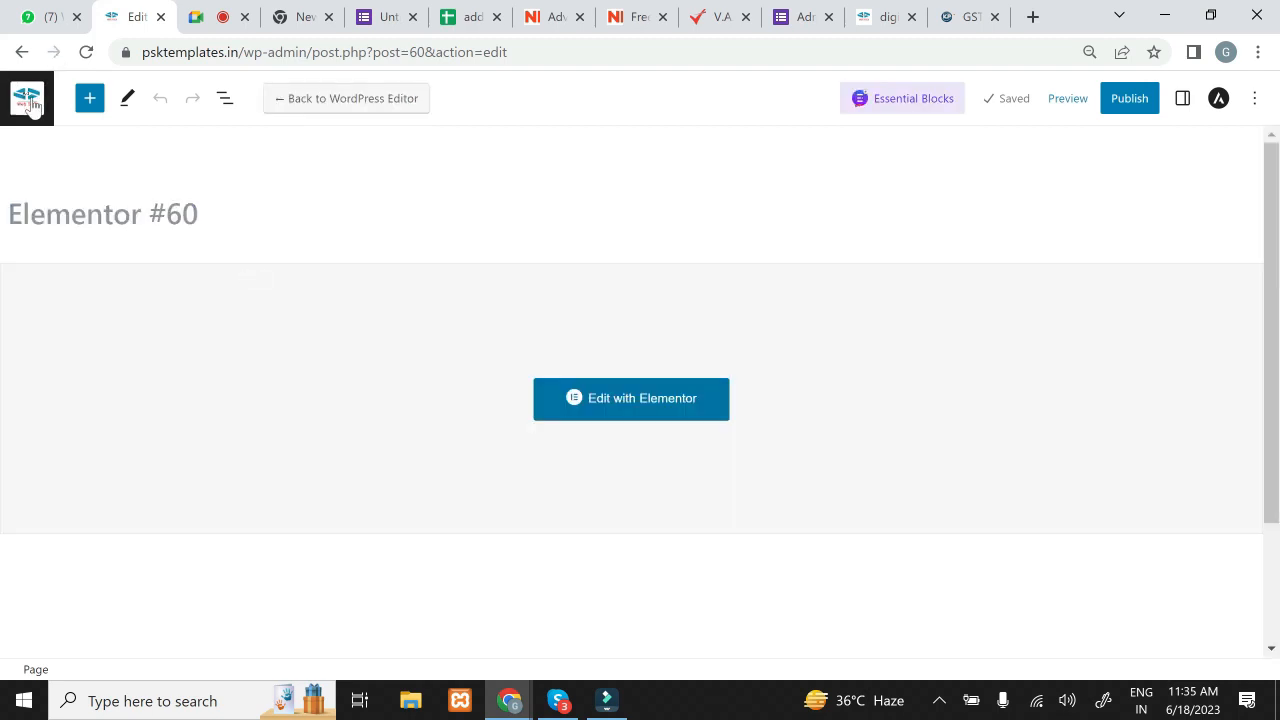
left_click(30, 104)
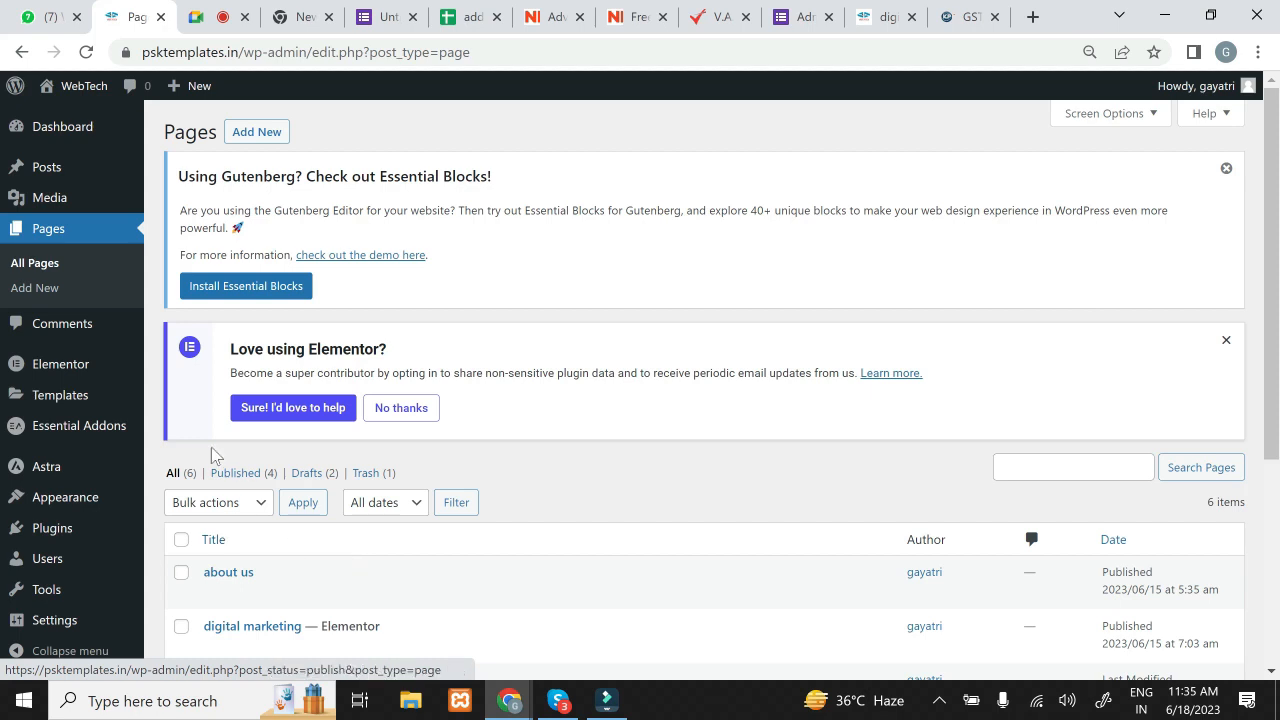
Step: Open the Saved Templates list and start a new template with Page as its type
mouse_move(40, 404)
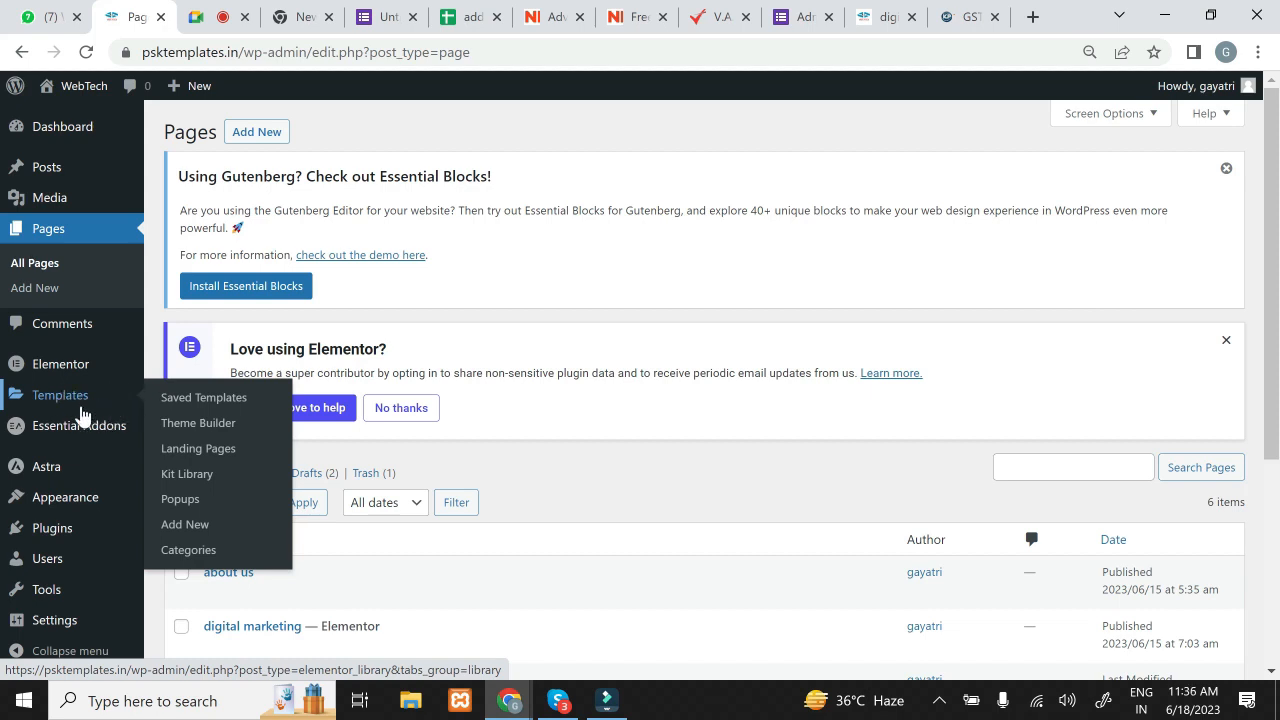
left_click(91, 408)
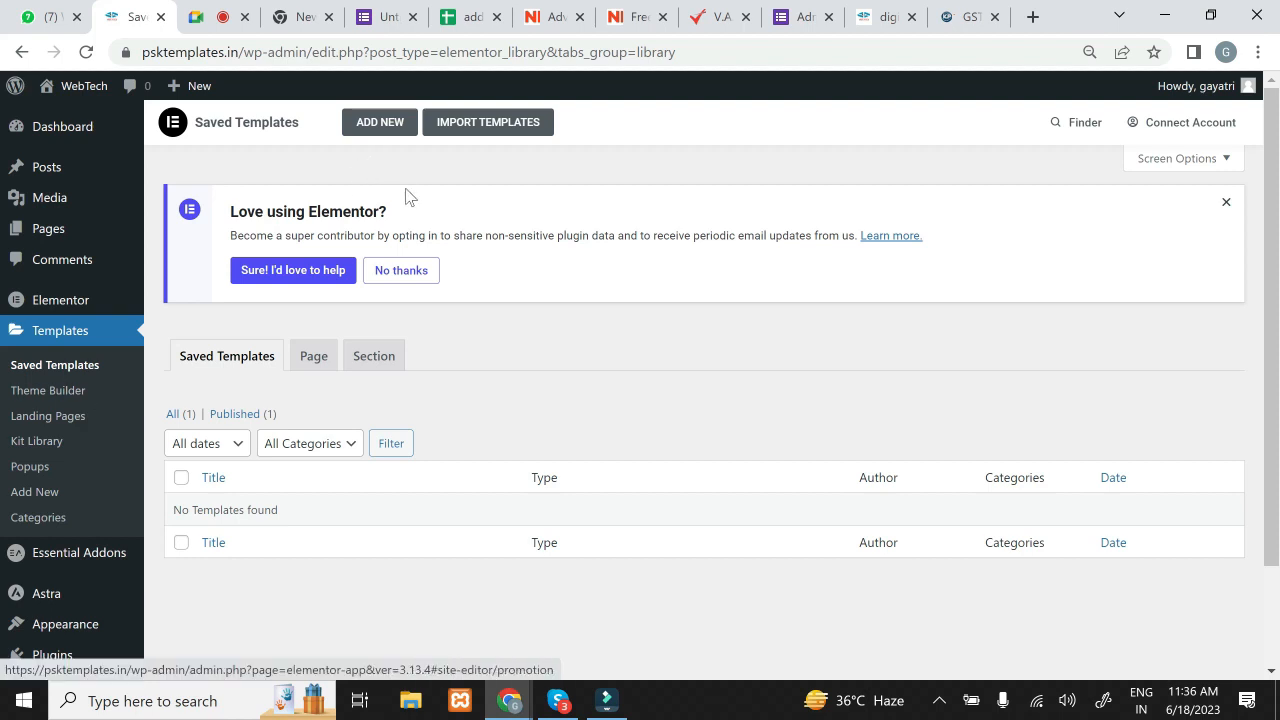
left_click(384, 131)
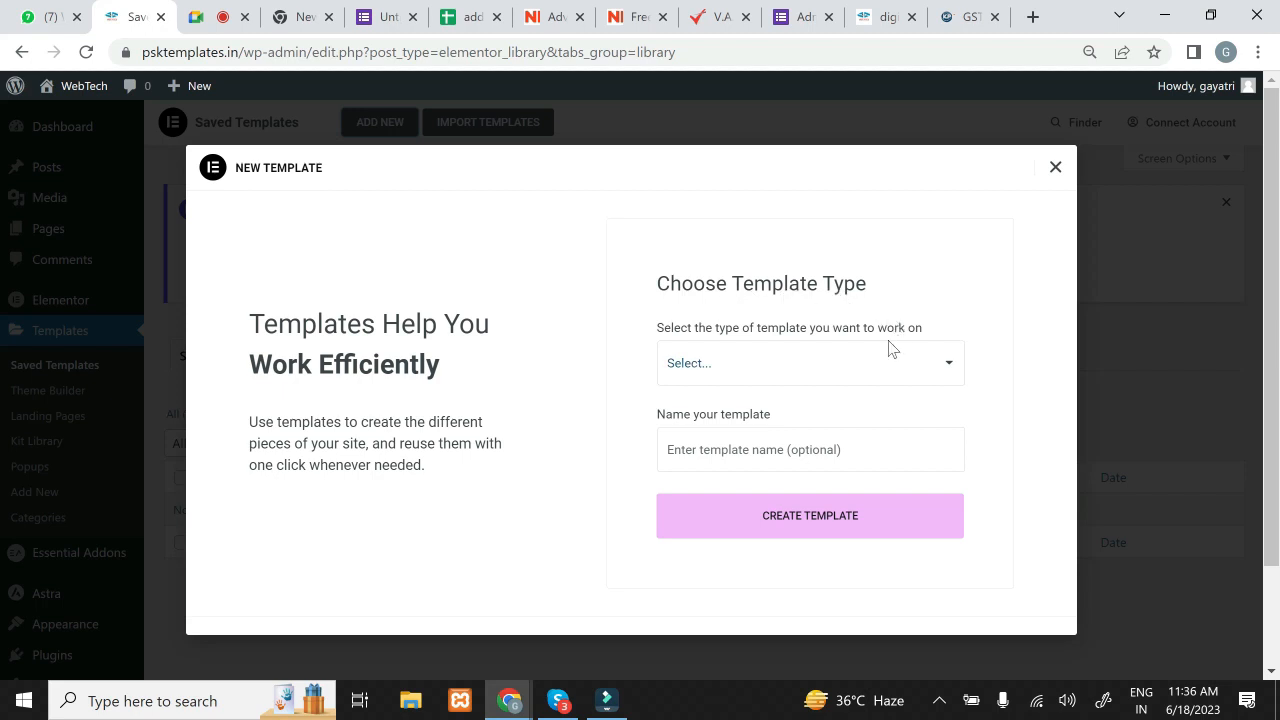
left_click(849, 364)
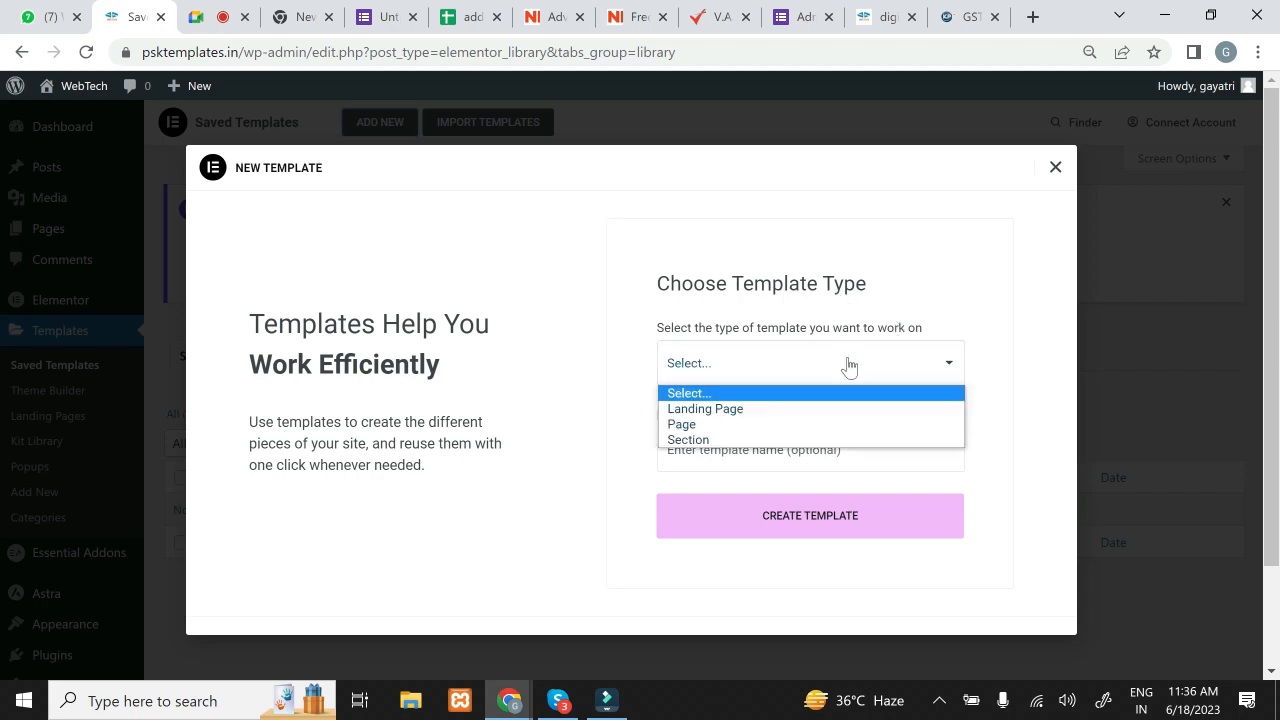
left_click(836, 431)
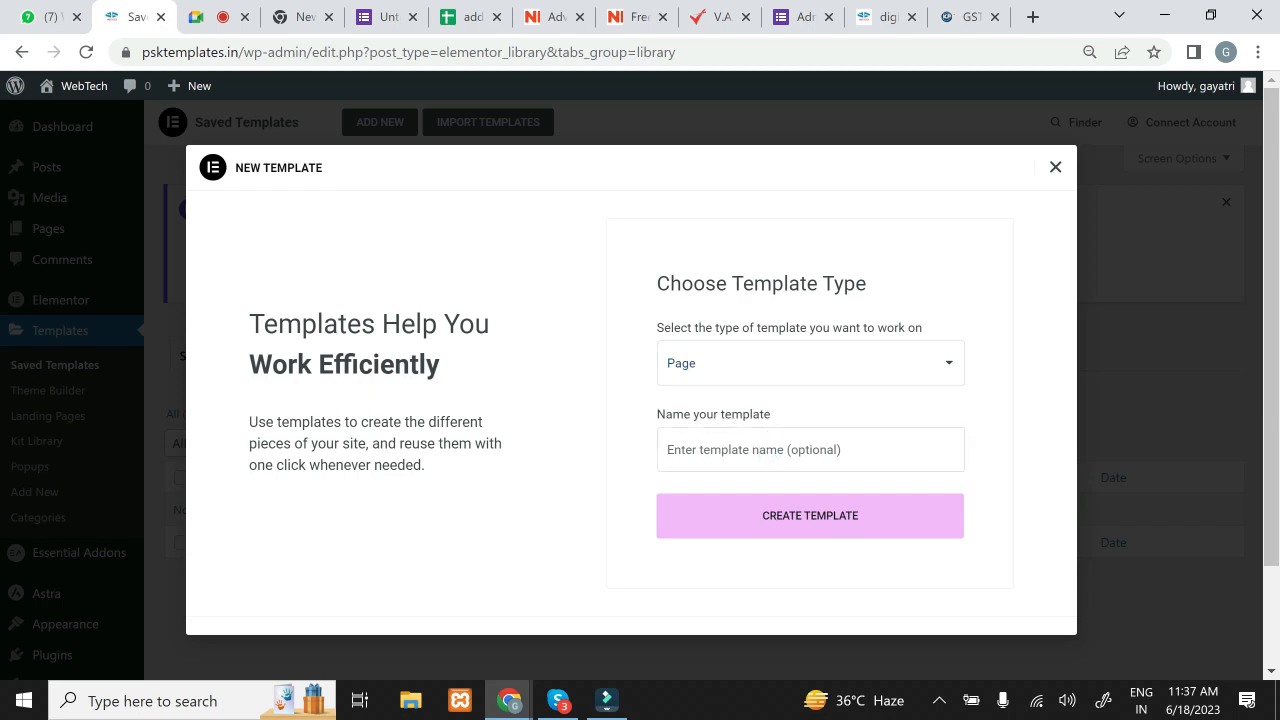
type("w")
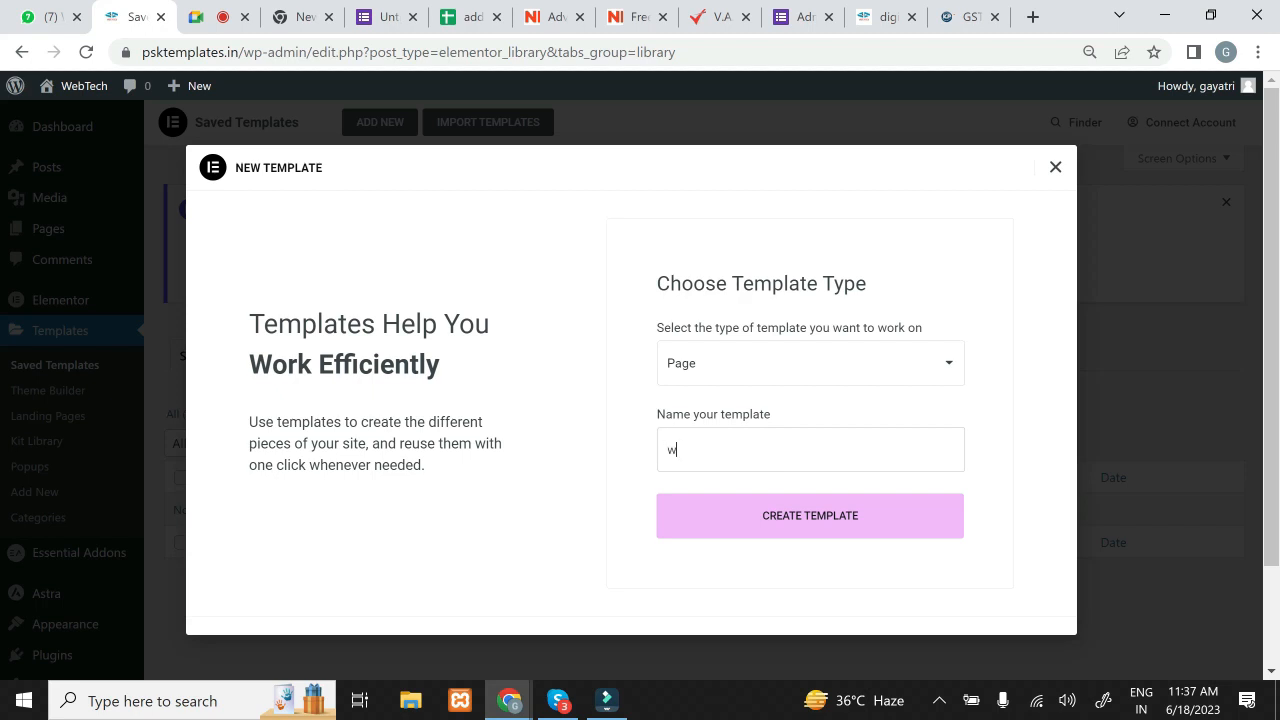
type("eb deveoplemnet")
right_click(763, 449)
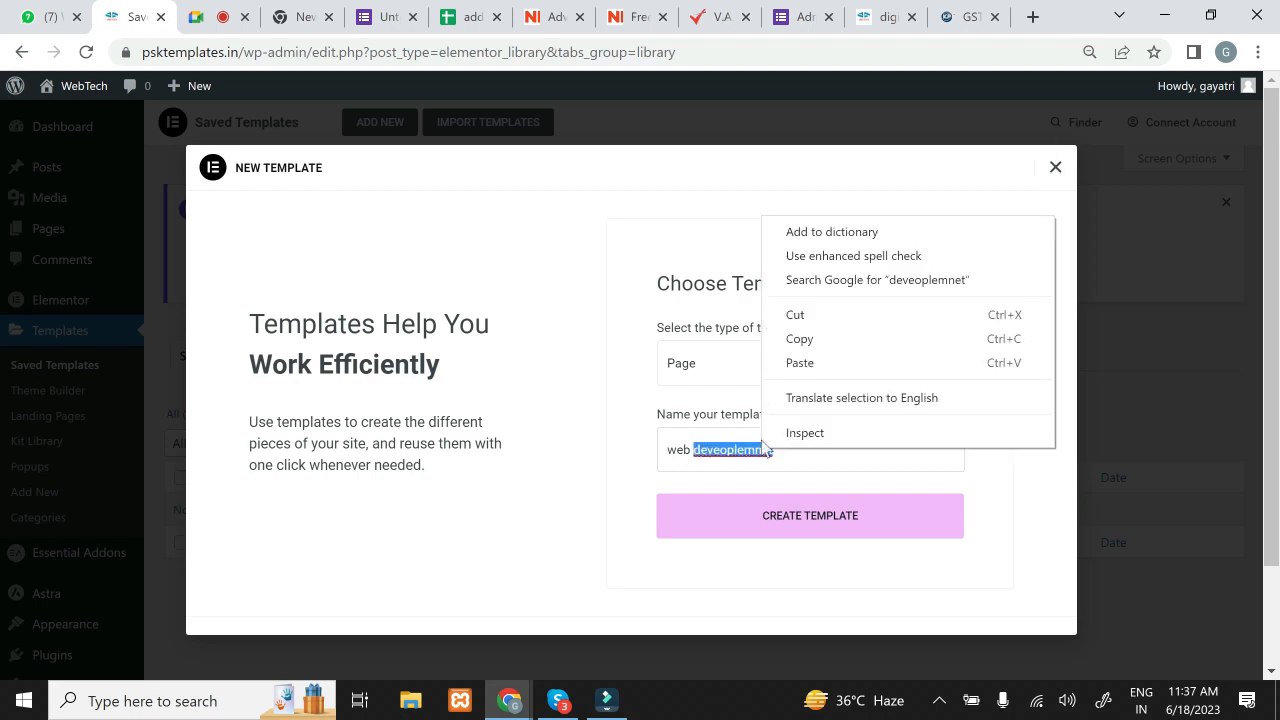
left_click(722, 443)
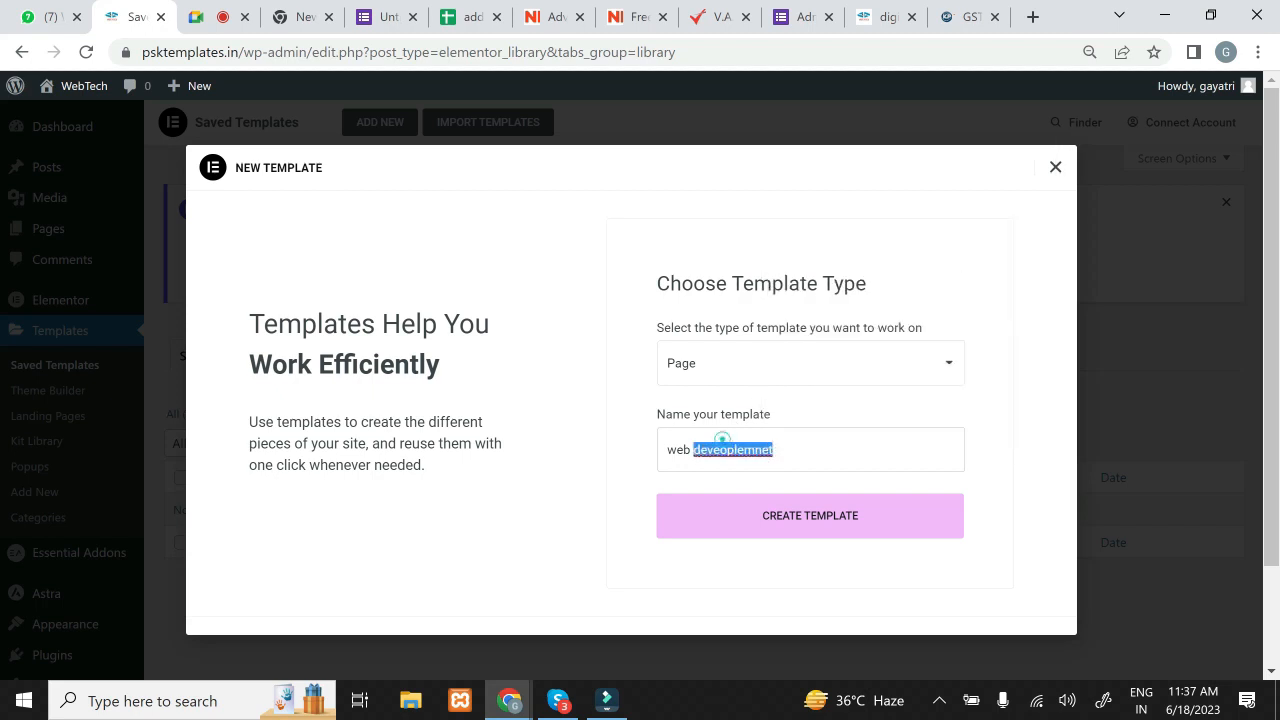
double_click(782, 443)
key("BackSpace")
key("BackSpace")
key("BackSpace")
key("BackSpace")
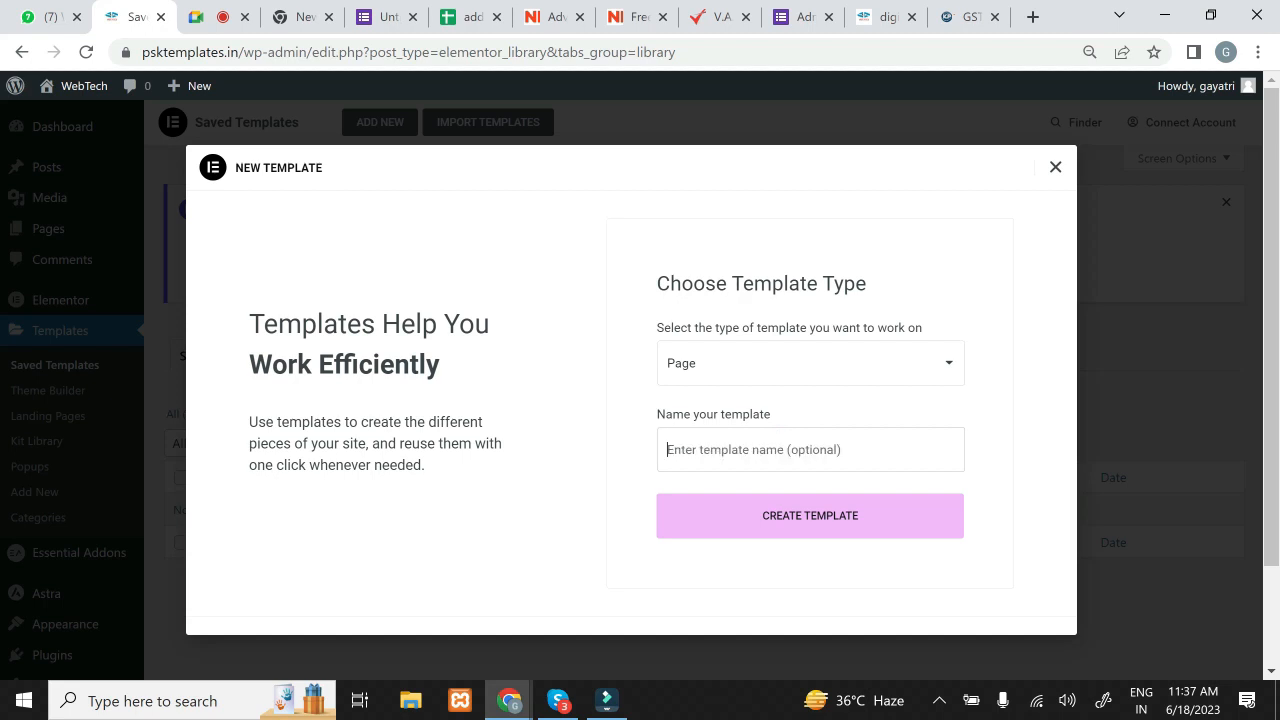
Step: Name the new page template "web Development" and create it
type("web")
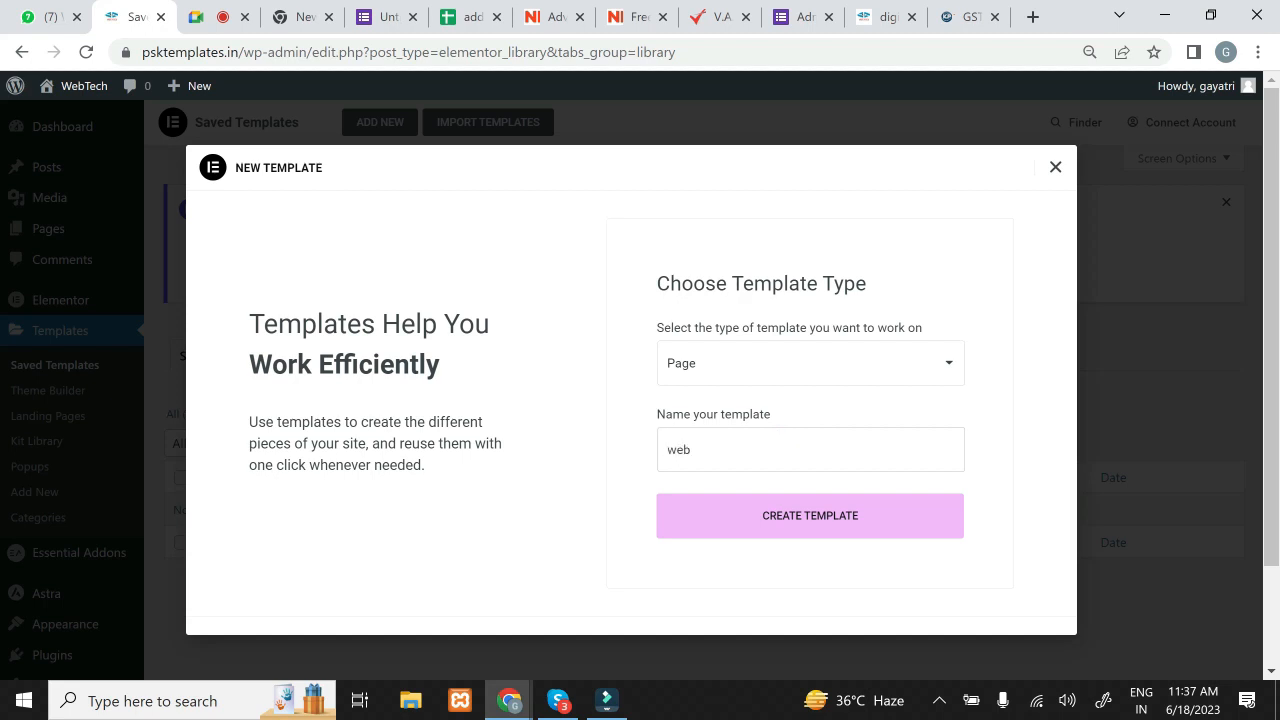
type(" Developmn")
type("t")
key("BackSpace")
key("BackSpace")
type("ent")
left_click(801, 530)
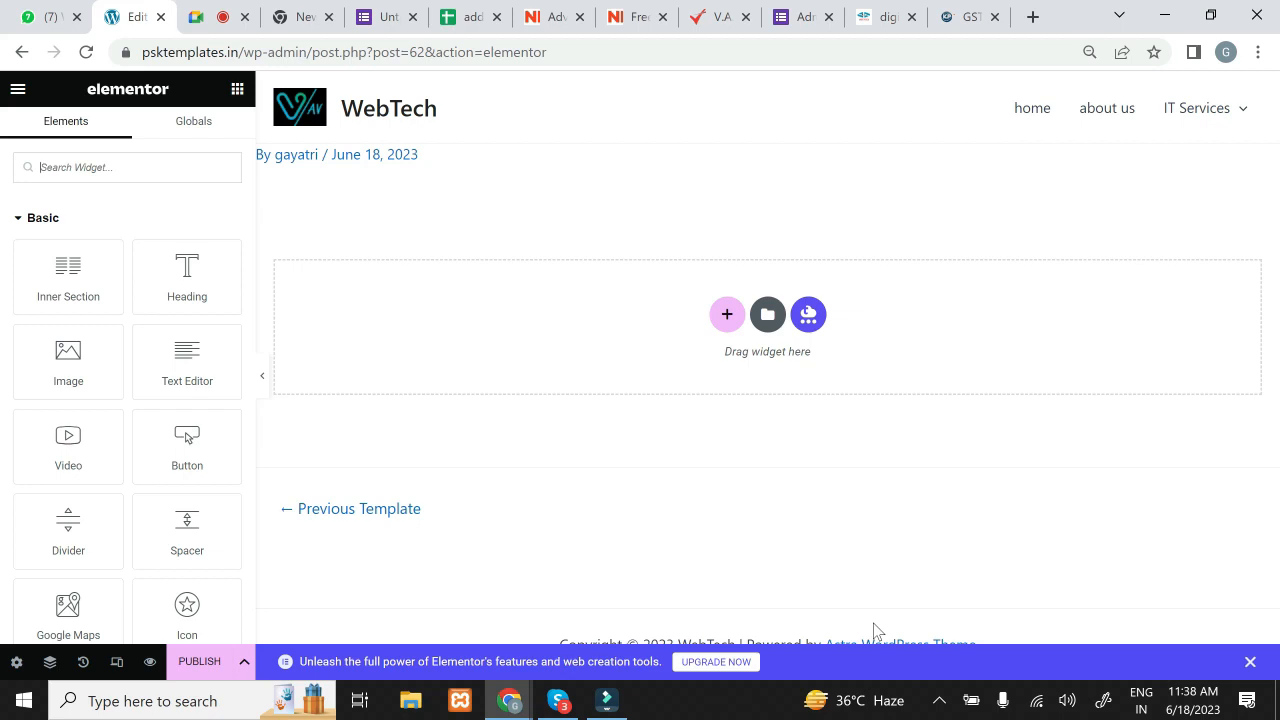
Step: Add a two-column section to the template, placing an Image widget in the first column and a Text Editor widget in the second
left_click(729, 316)
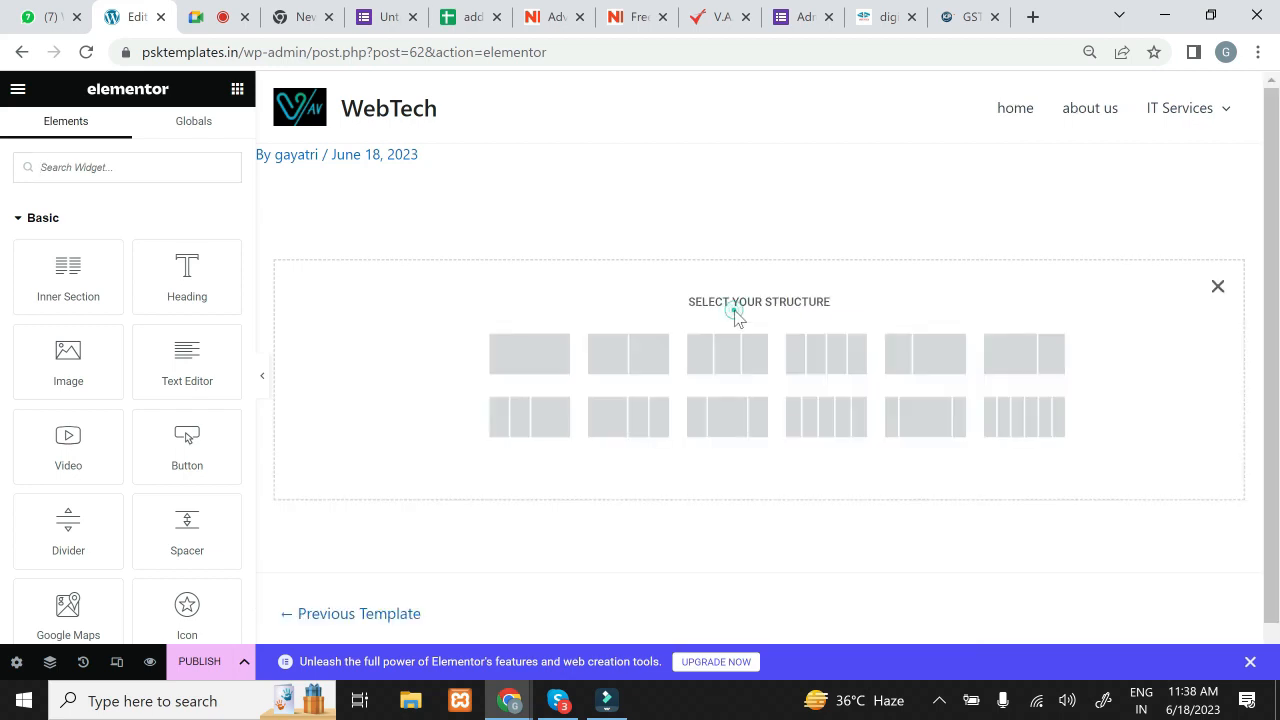
left_click(620, 352)
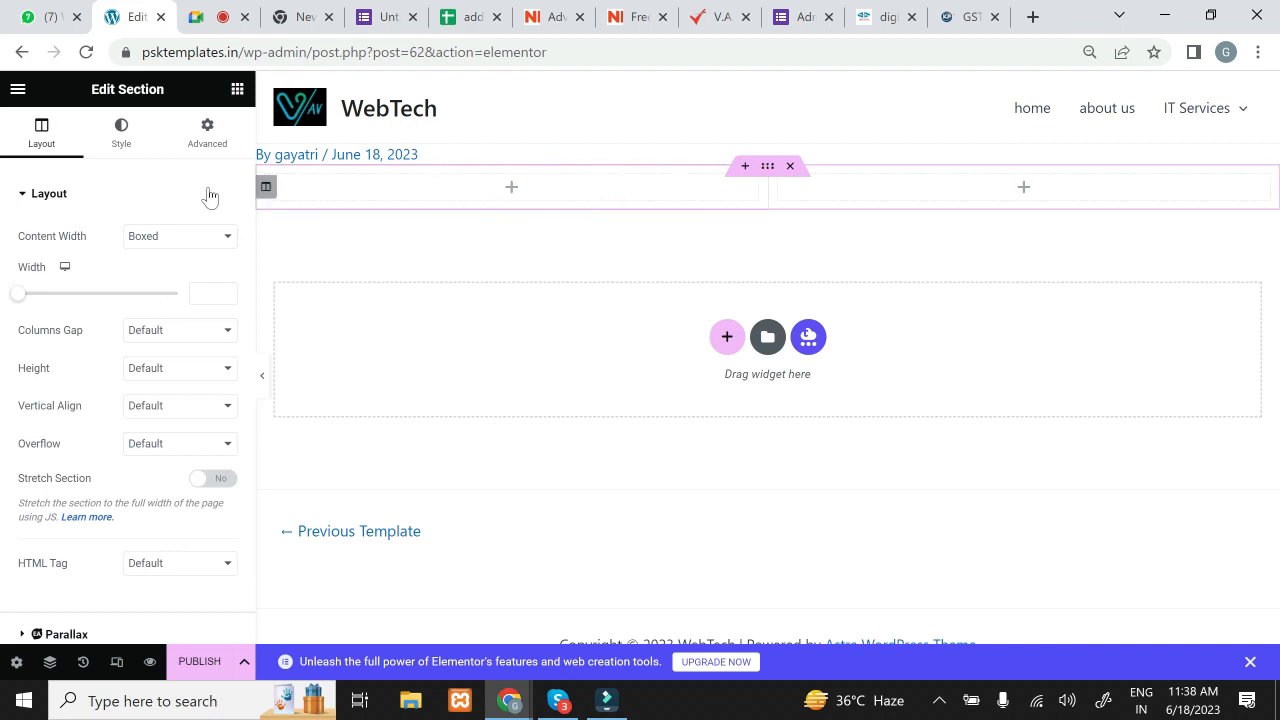
left_click(237, 90)
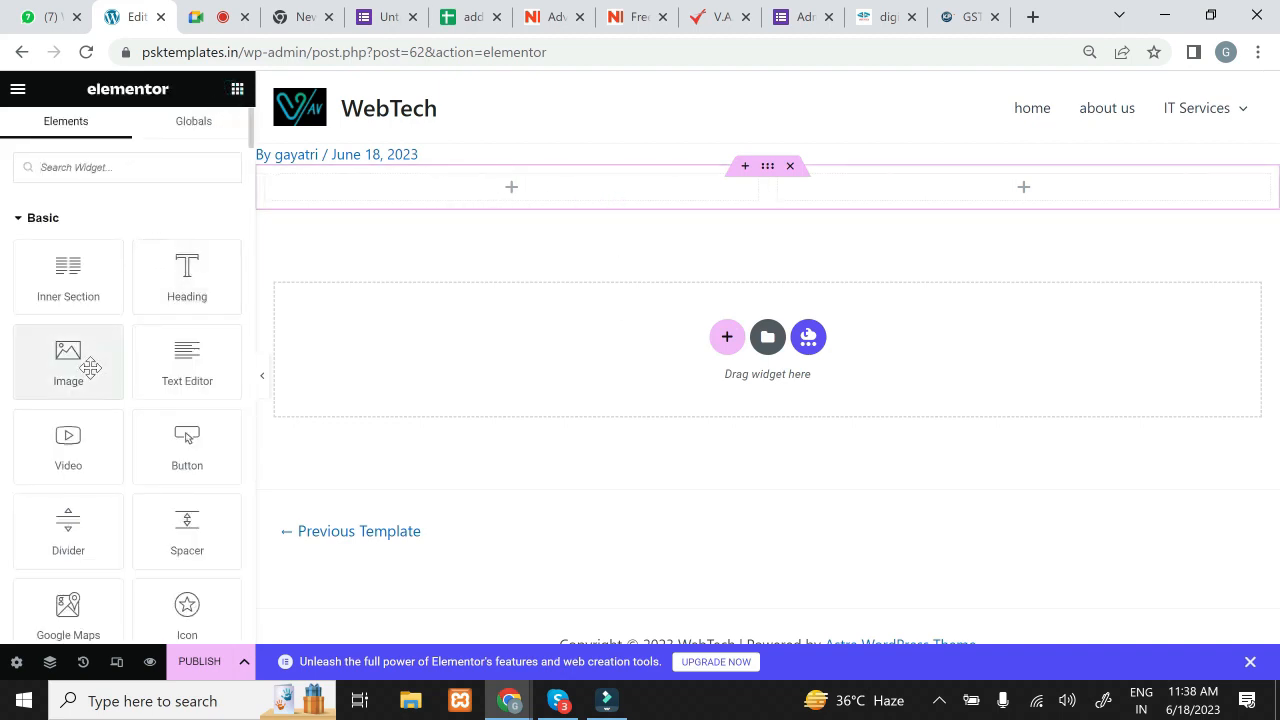
left_click_drag(70, 372, 435, 212)
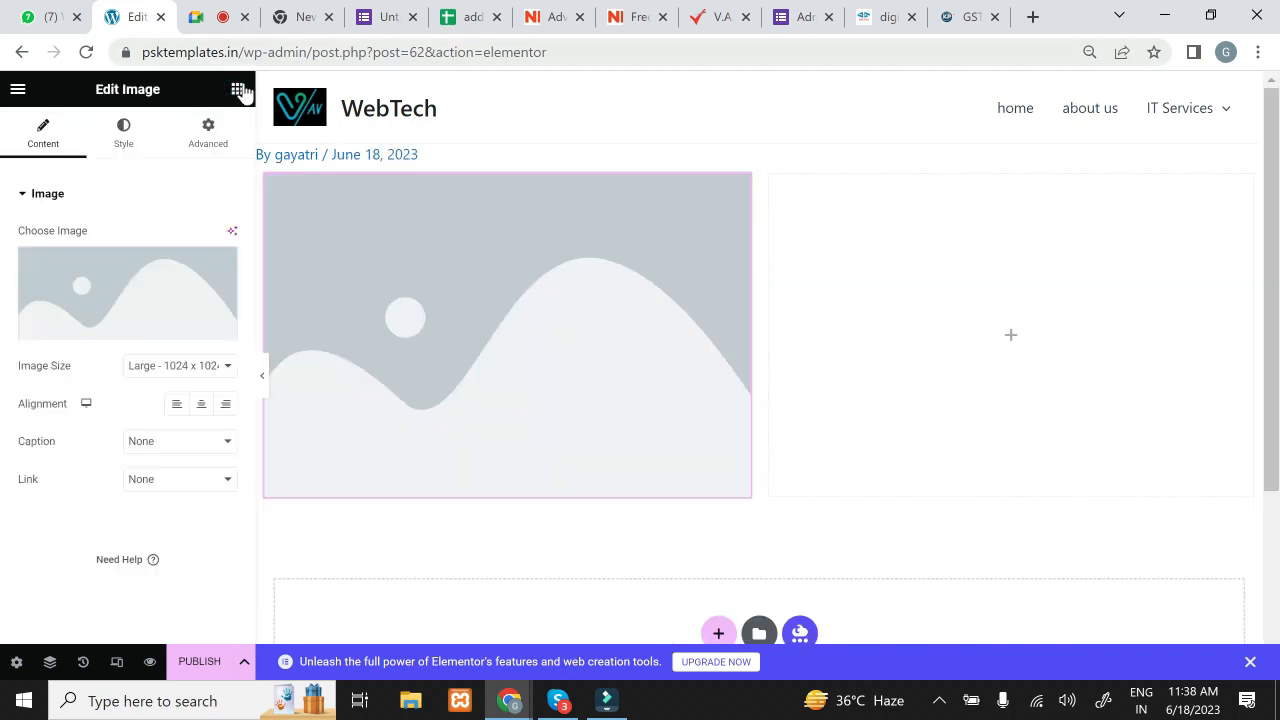
left_click(237, 90)
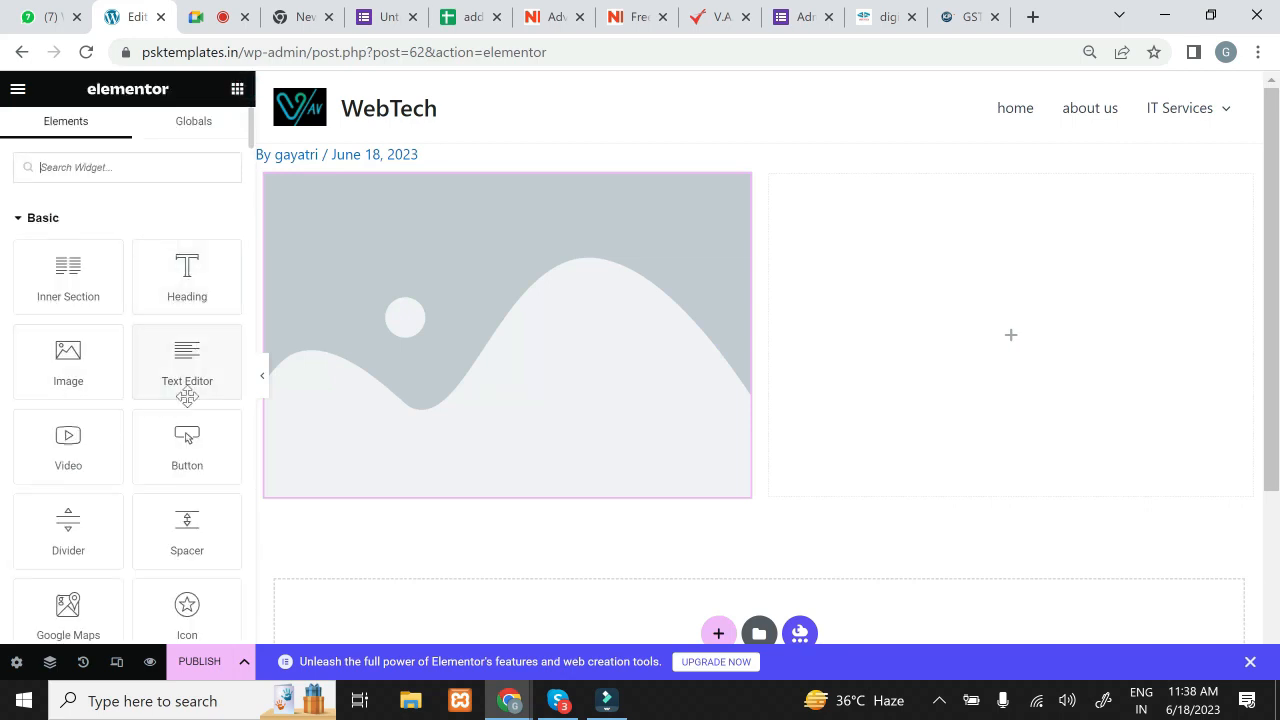
left_click_drag(200, 380, 1014, 356)
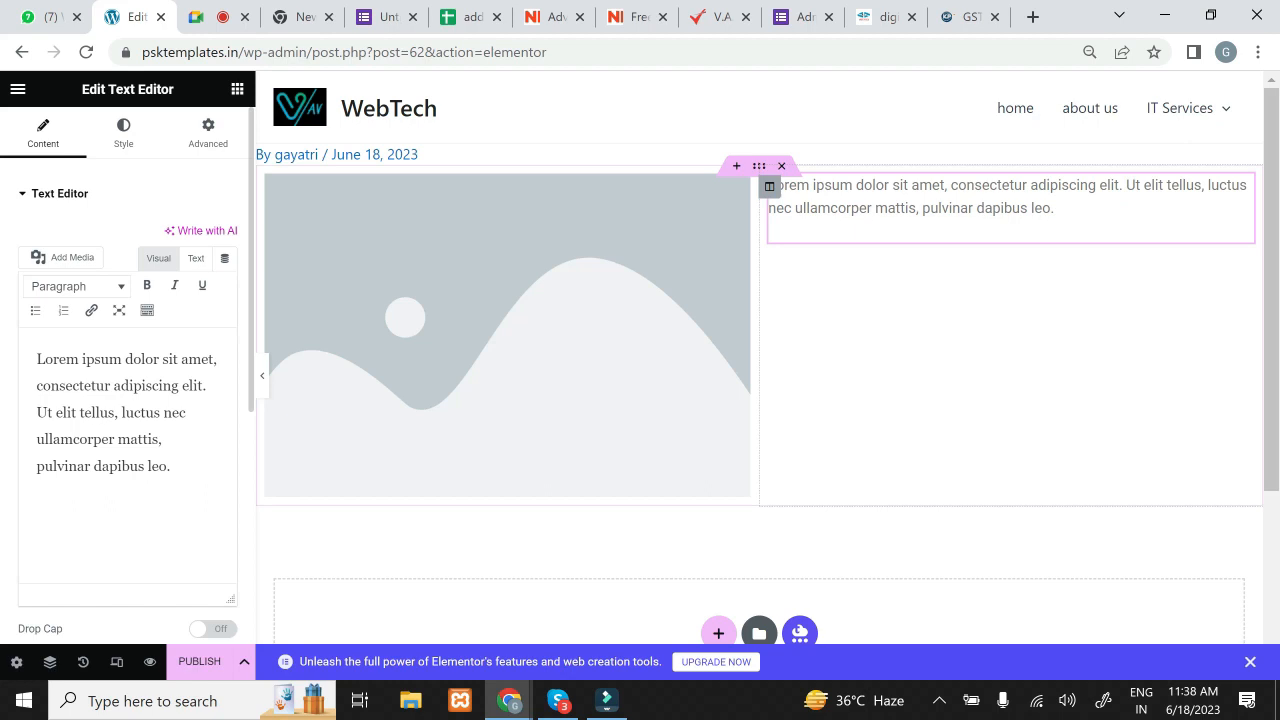
Step: Add a single-column section below the image and text section and insert the Essential Addons Advanced Accordion widget into it
left_click(237, 90)
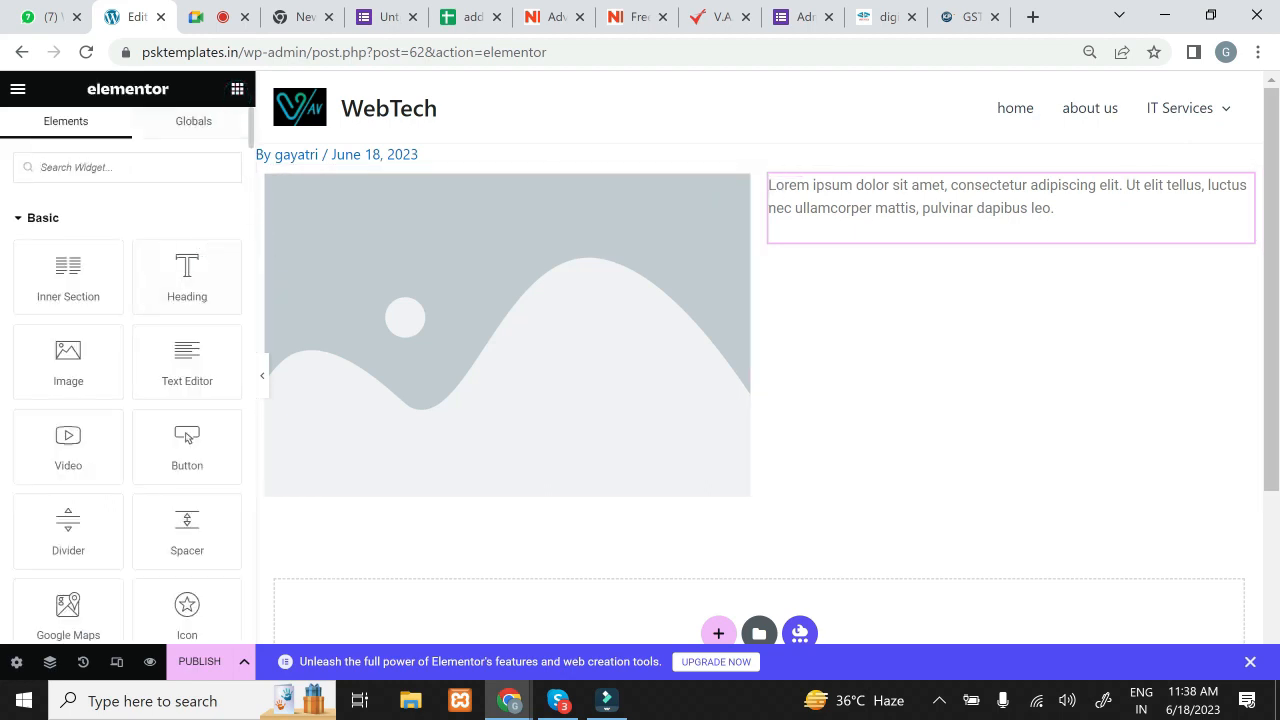
left_click(37, 224)
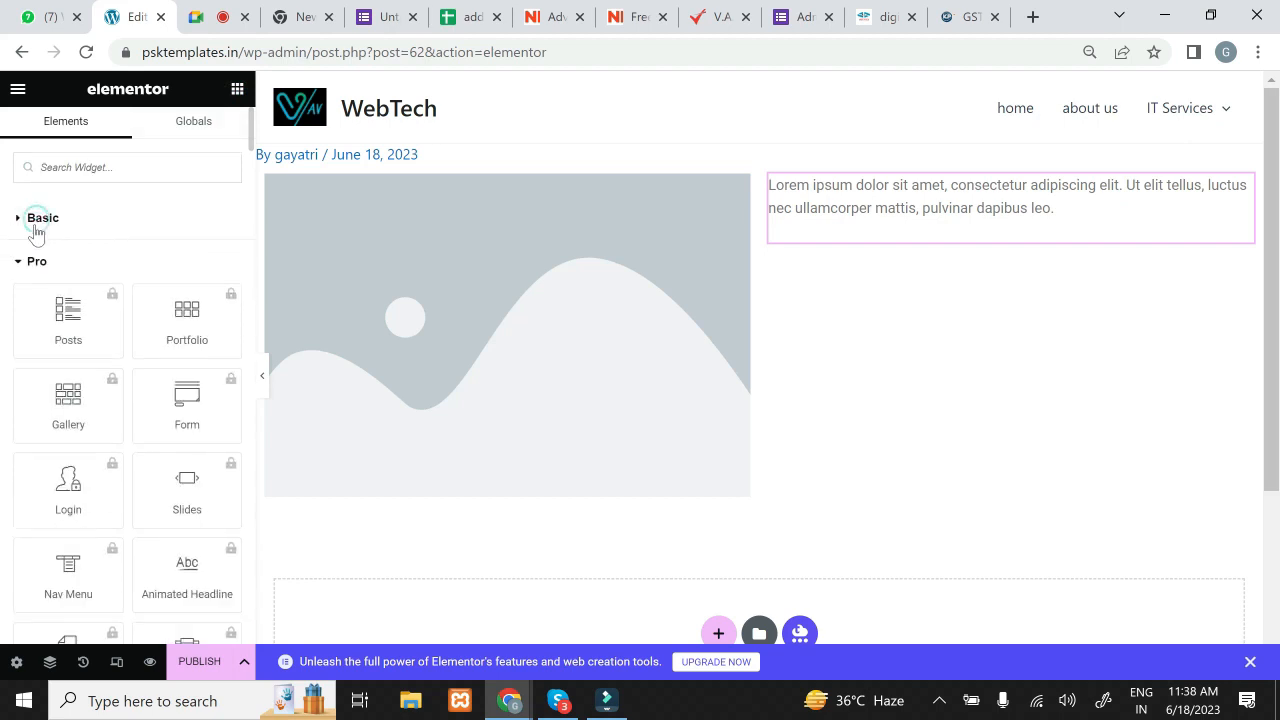
left_click(33, 263)
left_click(38, 306)
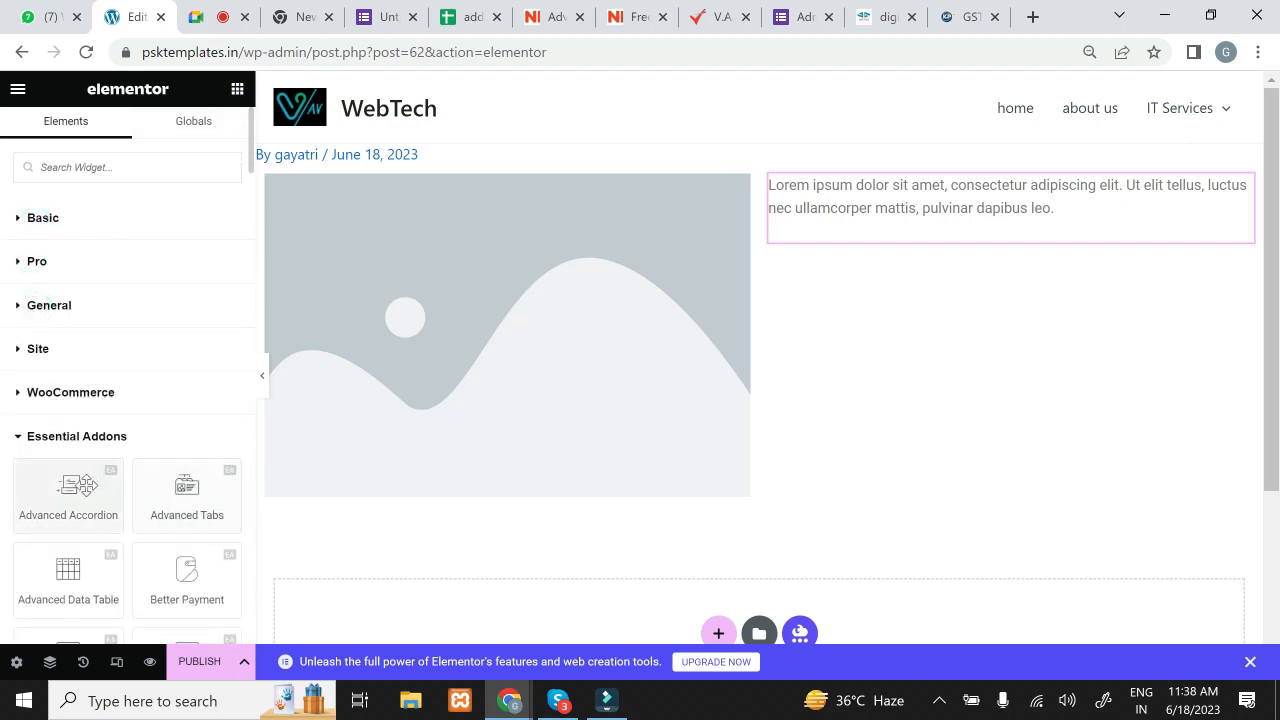
left_click(718, 633)
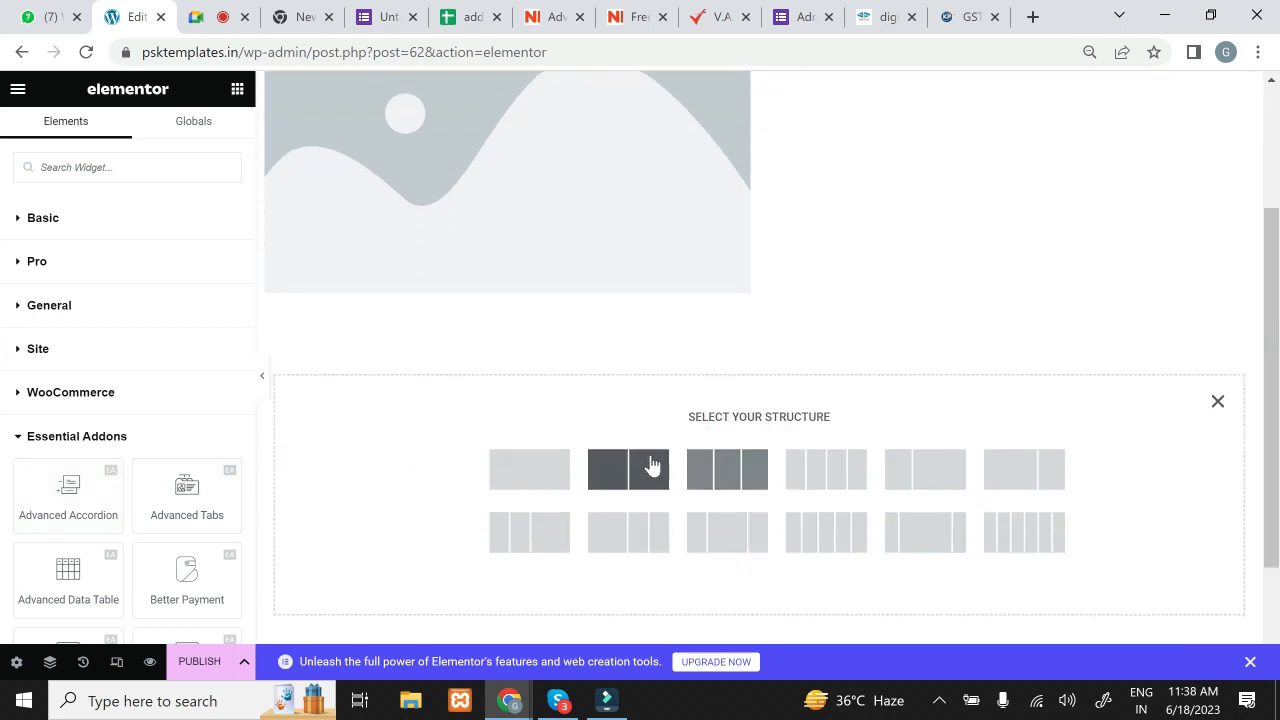
left_click(539, 462)
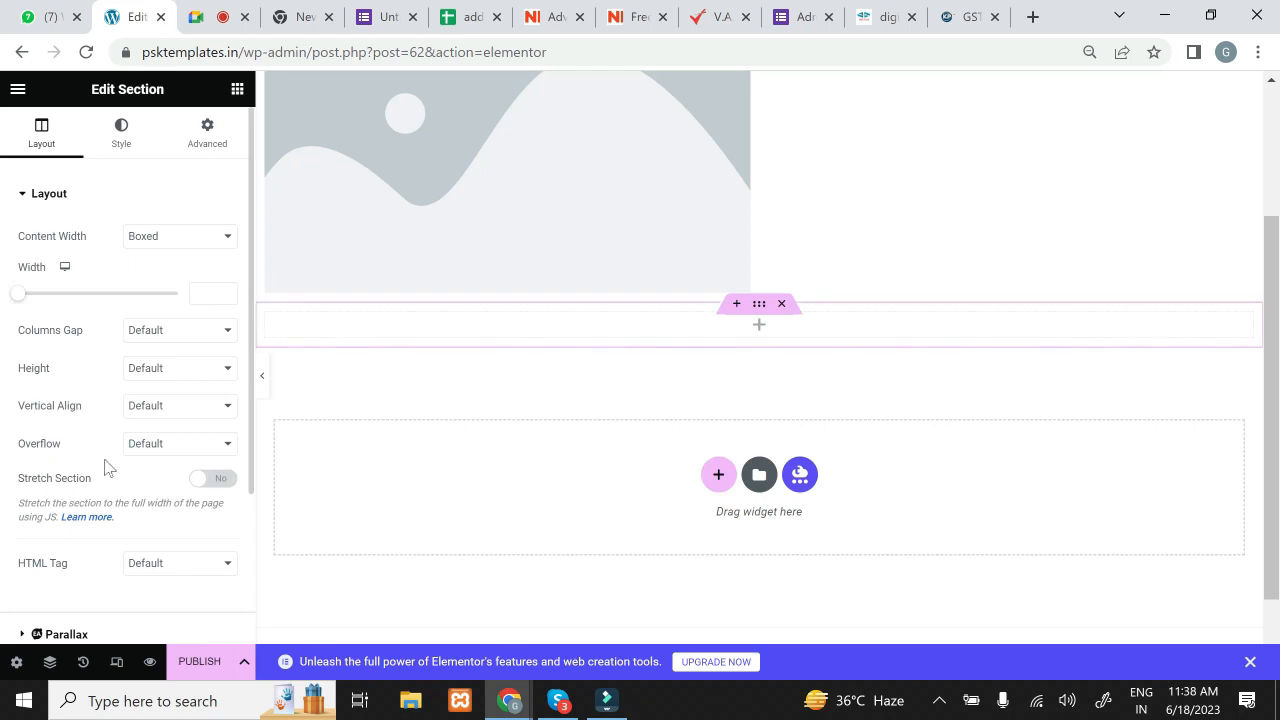
left_click(237, 89)
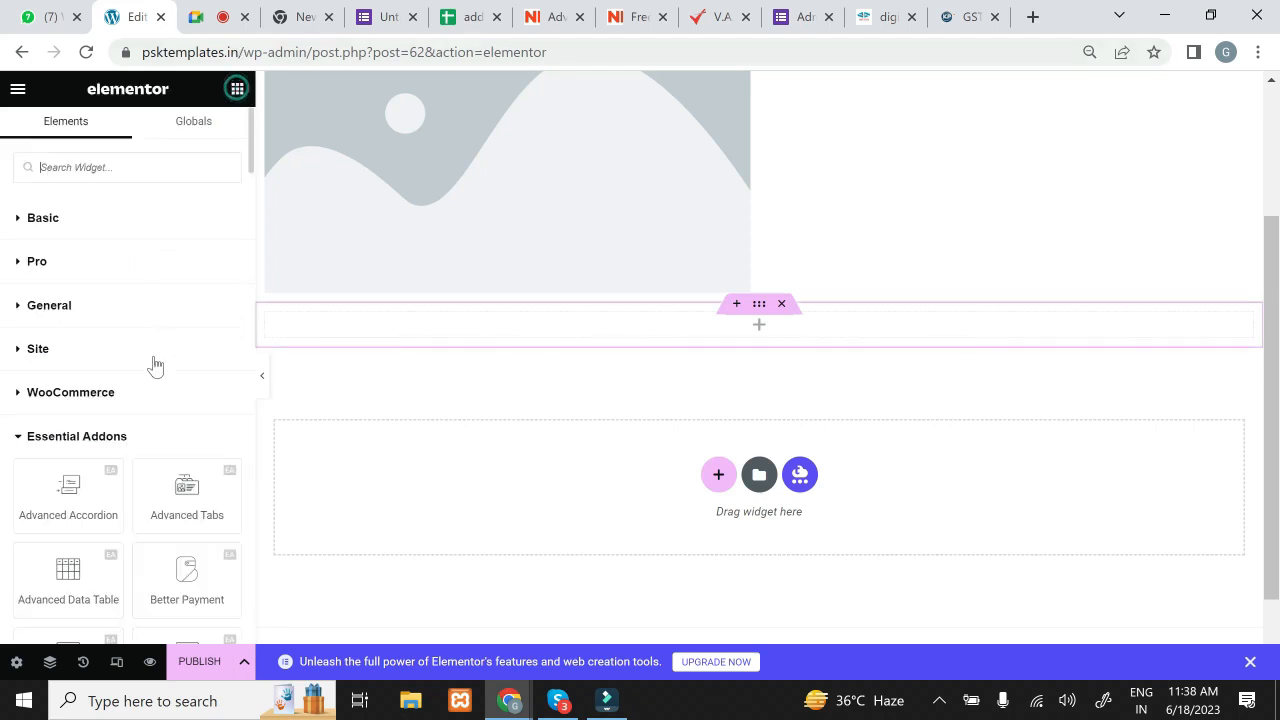
left_click_drag(77, 503, 716, 335)
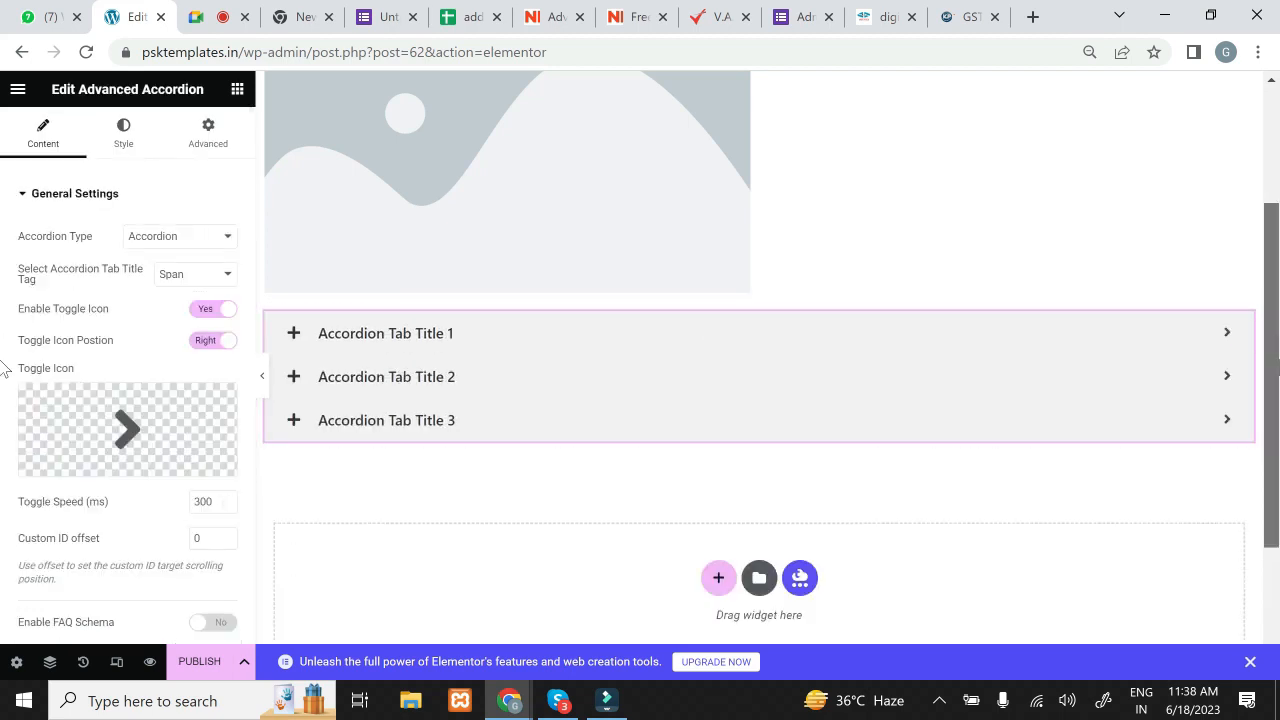
Step: Add another single-column section below the accordion and insert the Essential Addons Flip Box widget into it
left_click(708, 384)
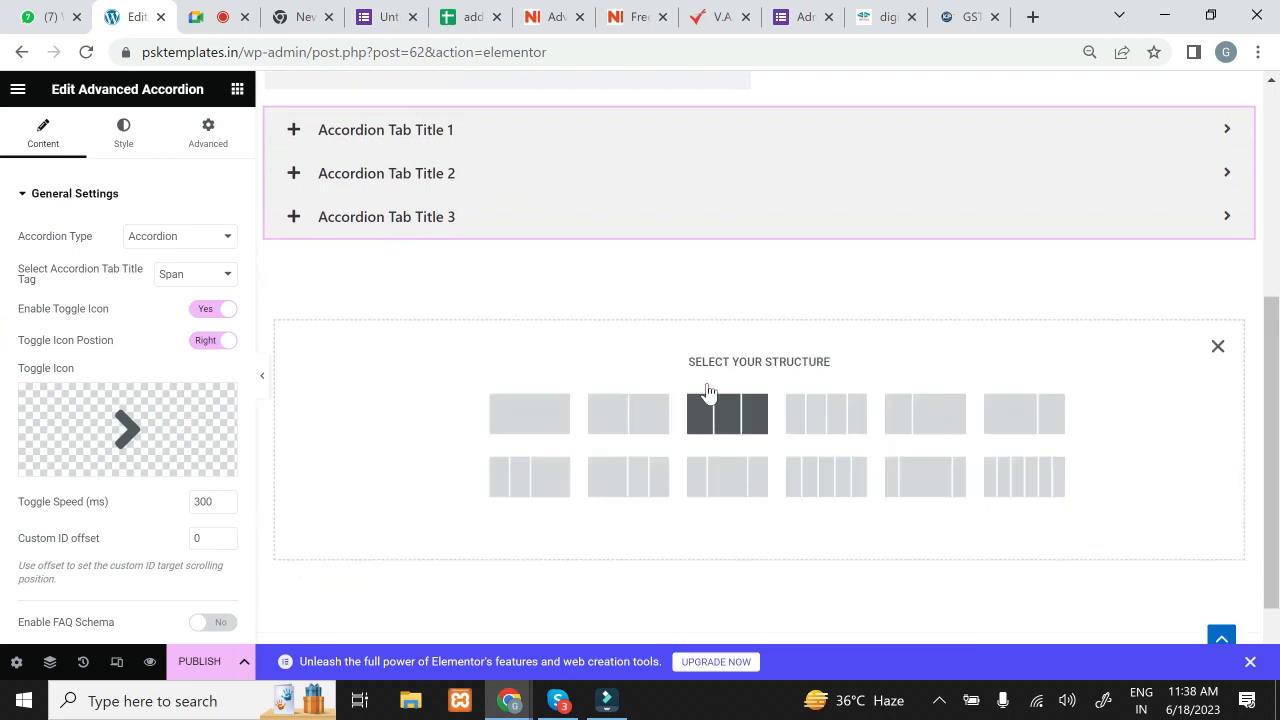
left_click(532, 428)
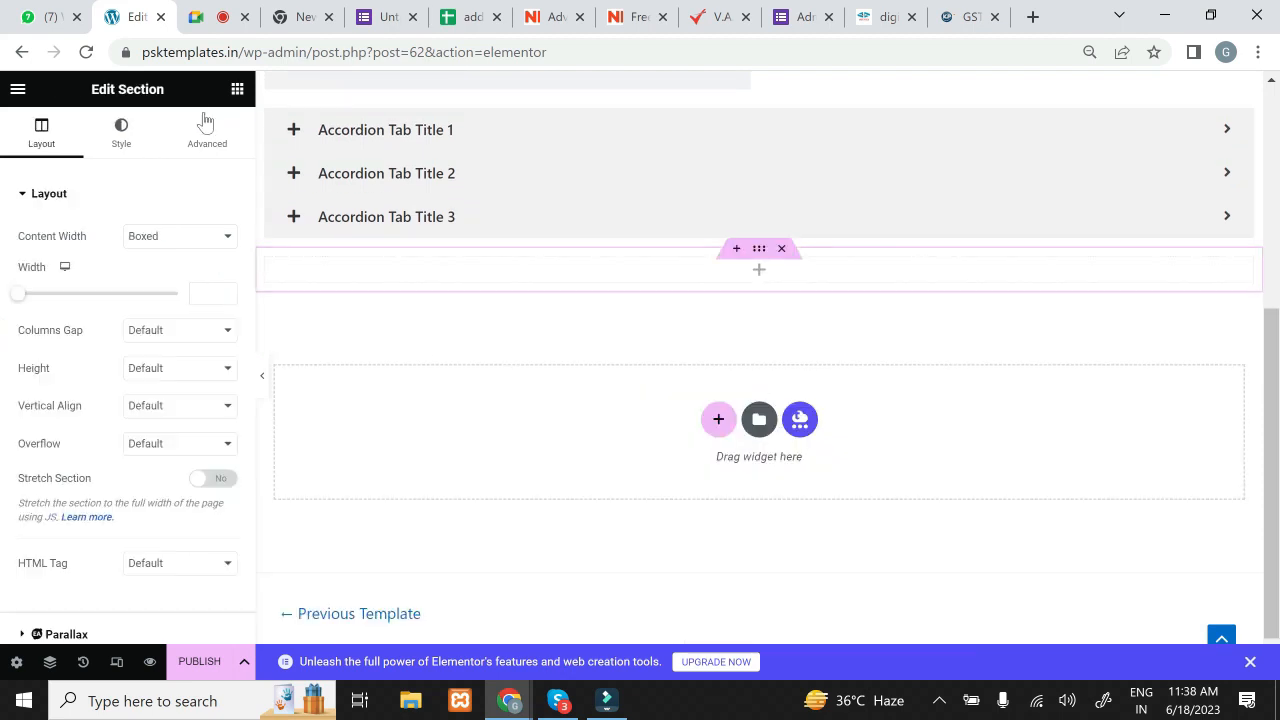
left_click(237, 89)
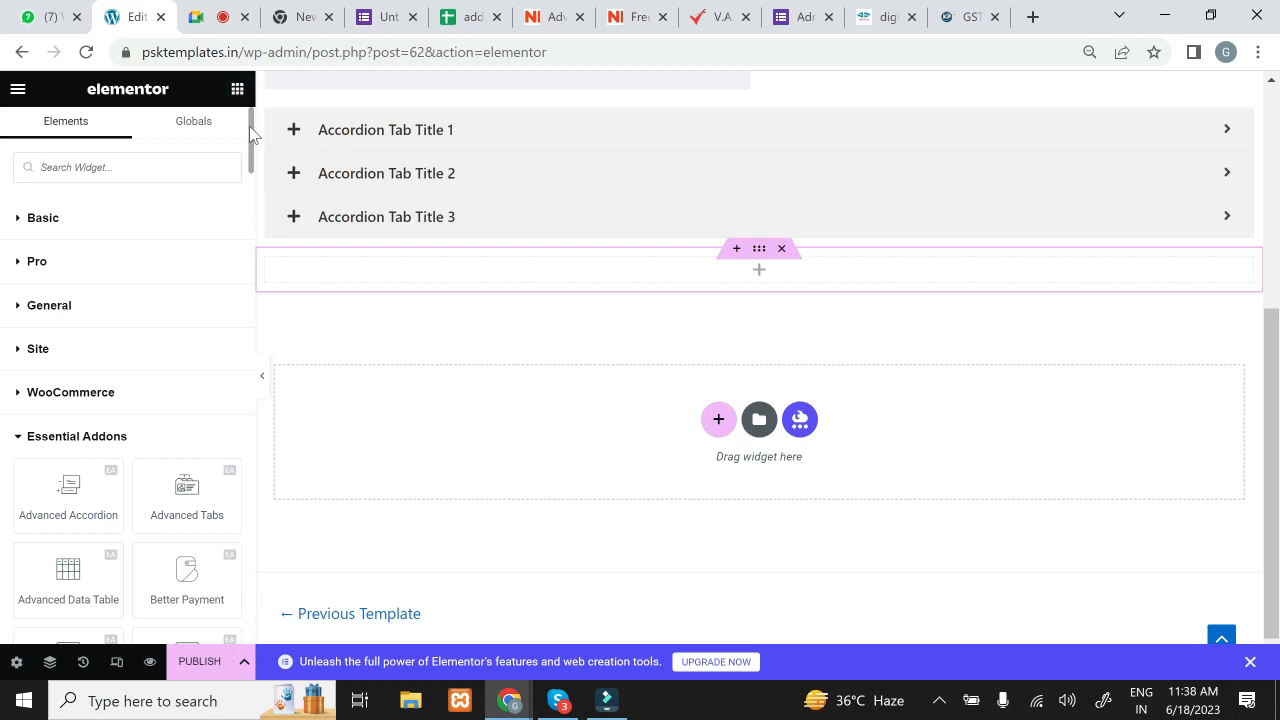
left_click_drag(249, 128, 278, 408)
scroll(232, 320, "up", 8)
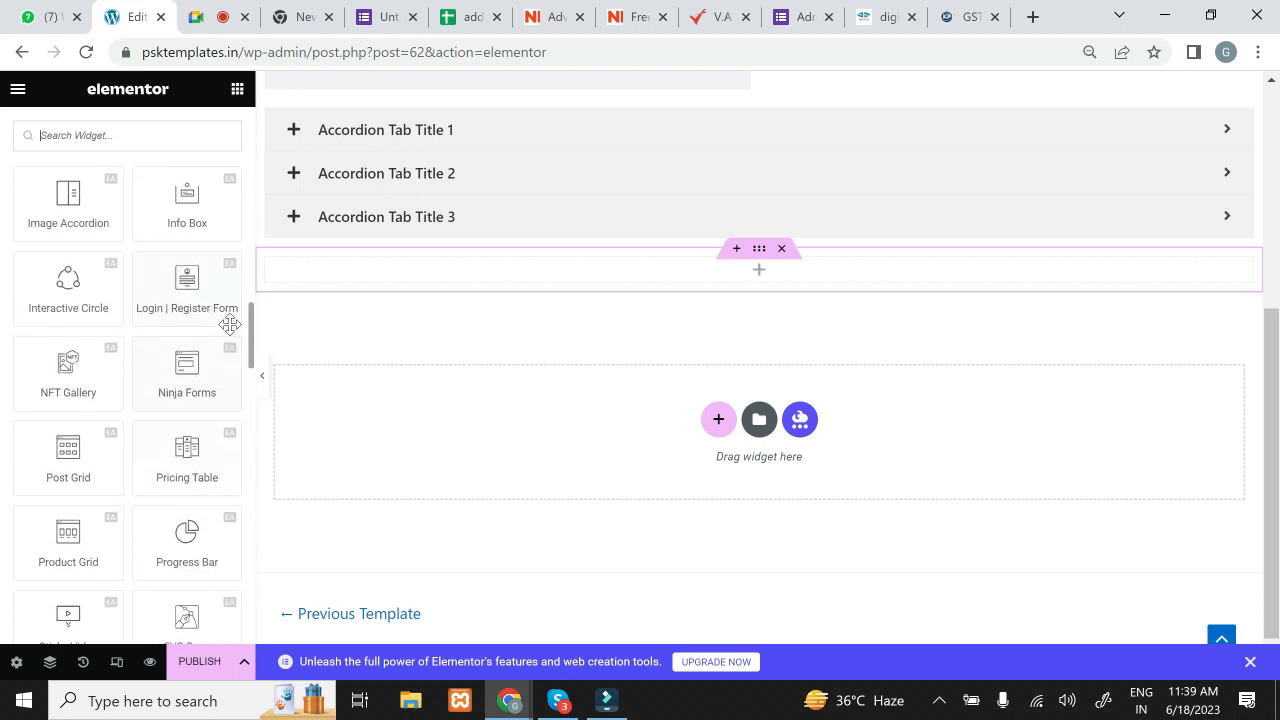
scroll(230, 305, "up", 3)
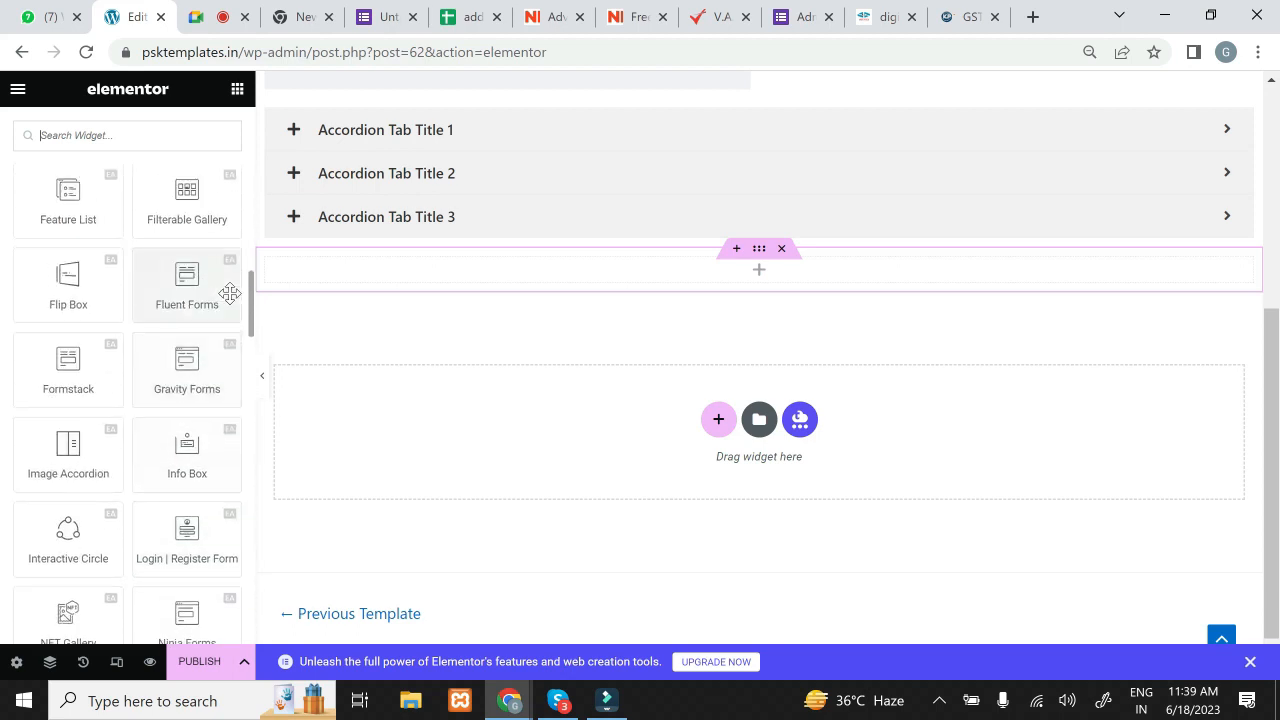
left_click_drag(68, 280, 520, 298)
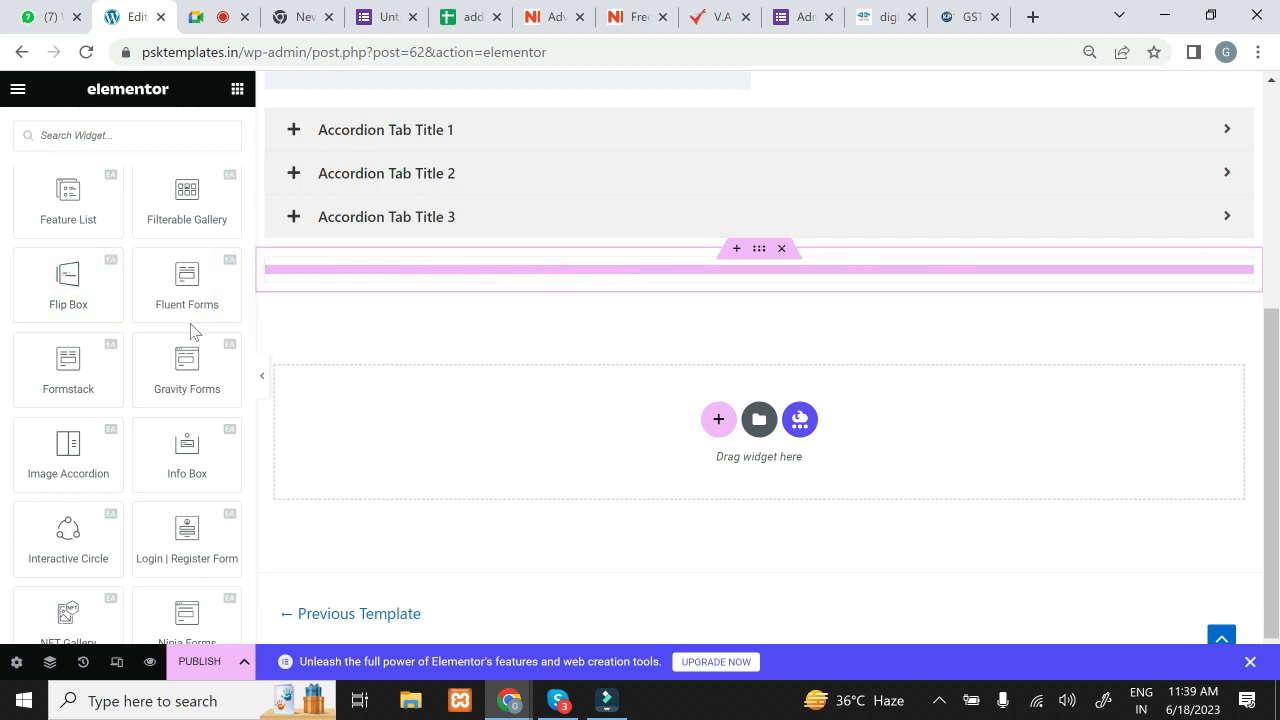
left_click_drag(78, 278, 469, 266)
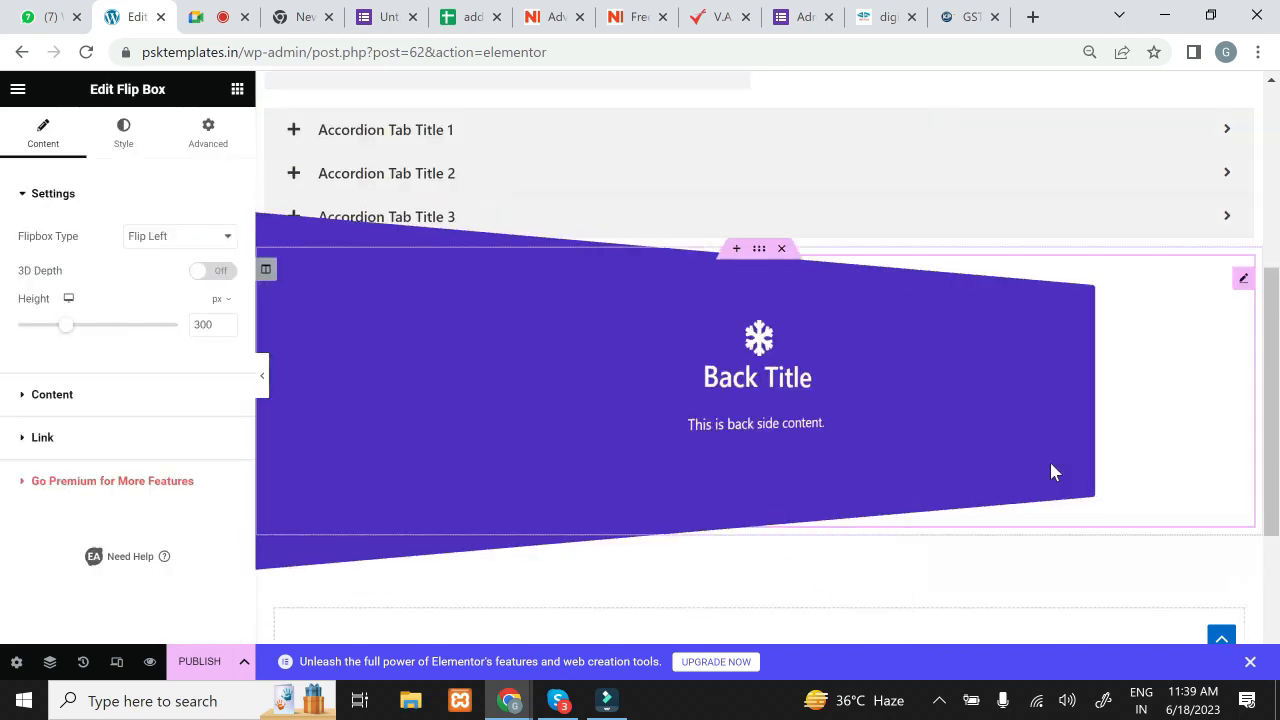
Step: Review the template's content from the beginning and publish the template
scroll(1268, 277, "up", 3)
scroll(1266, 270, "up", 1)
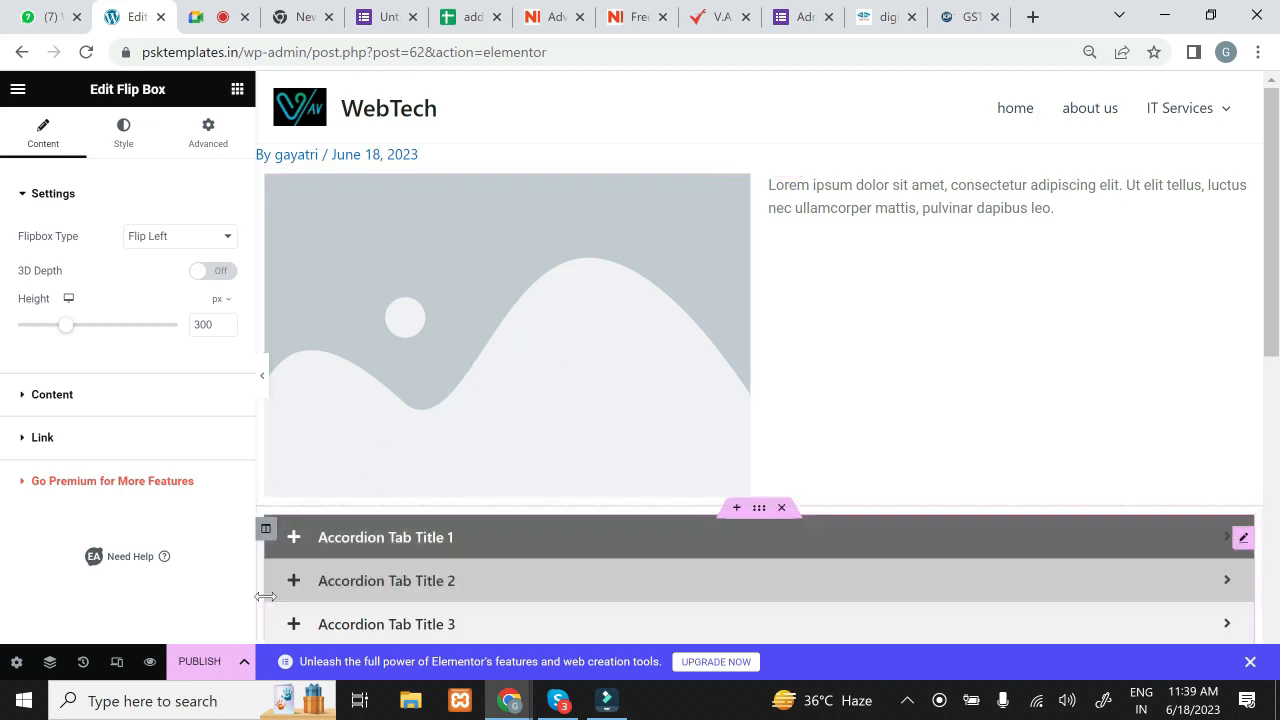
left_click(204, 662)
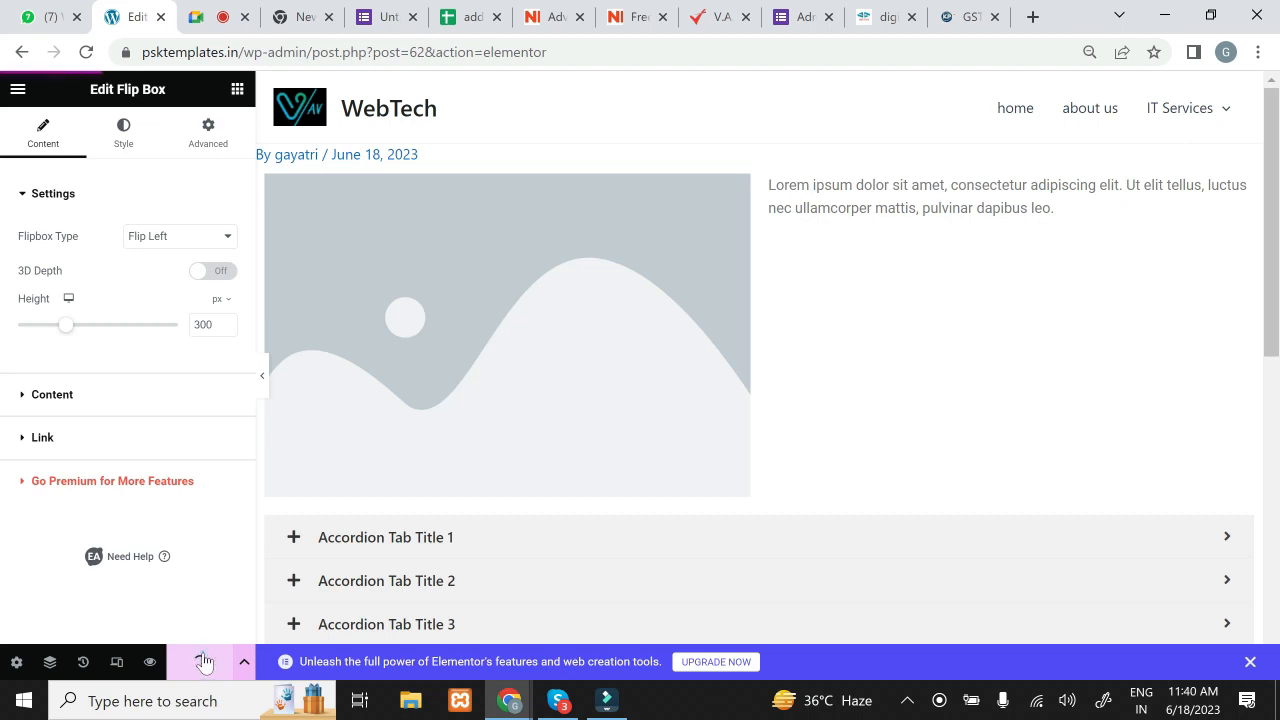
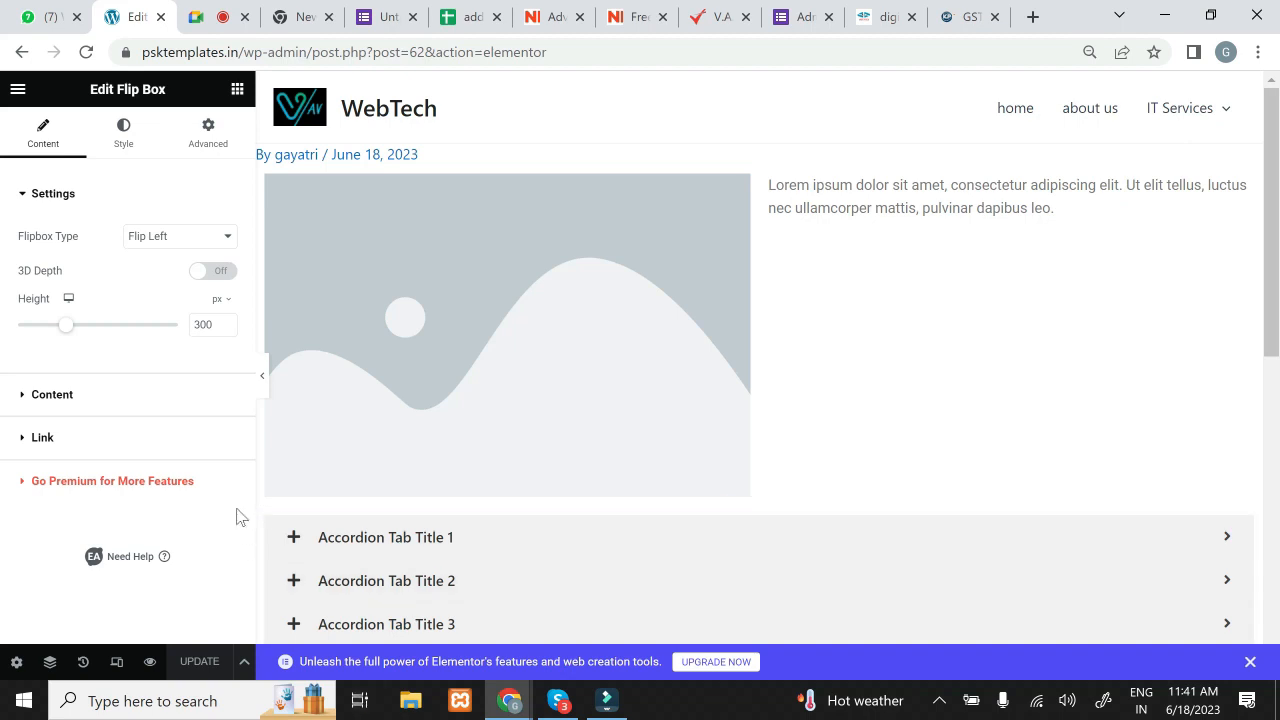
Step: Exit the Elementor editor and open the list of all WordPress pages
left_click(18, 89)
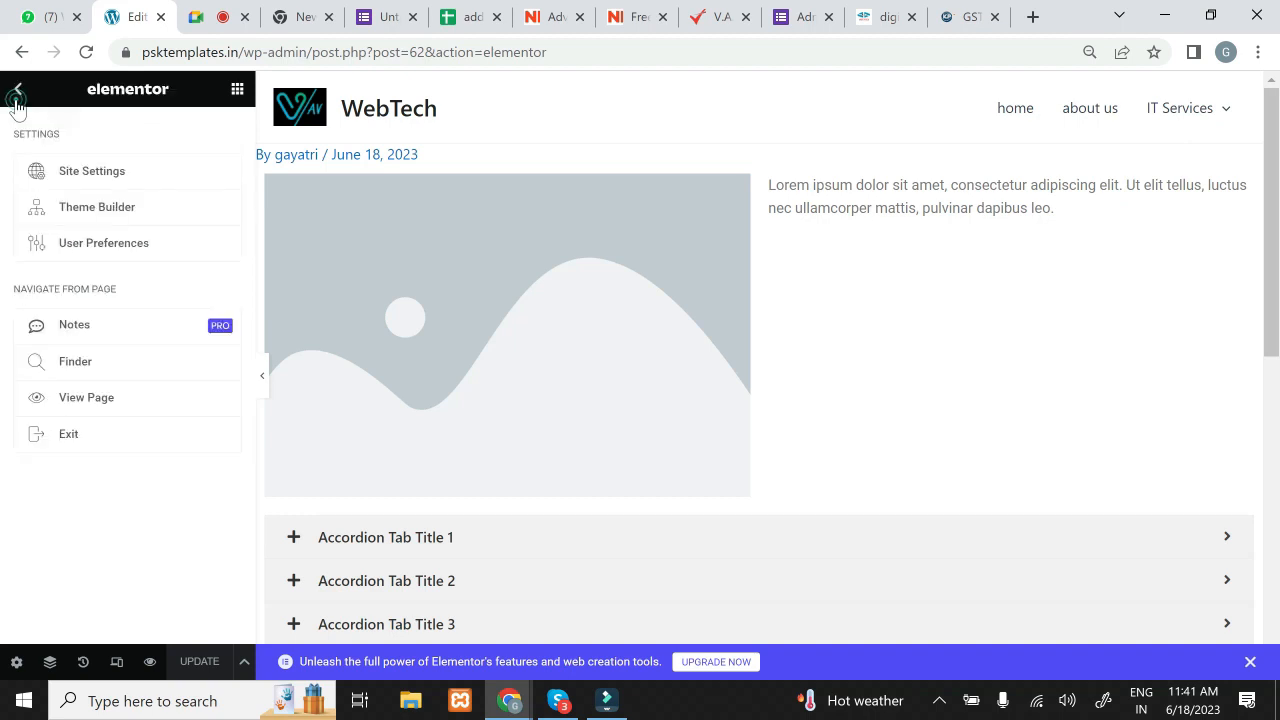
left_click(95, 434)
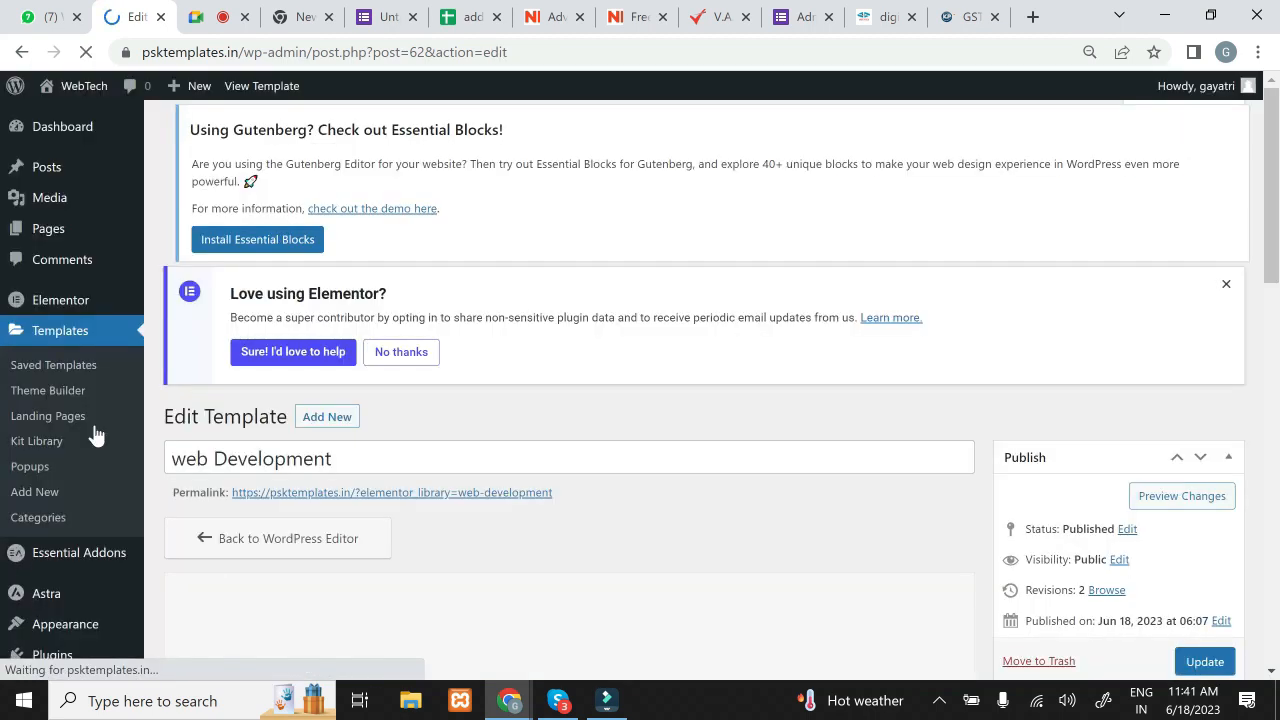
mouse_move(57, 228)
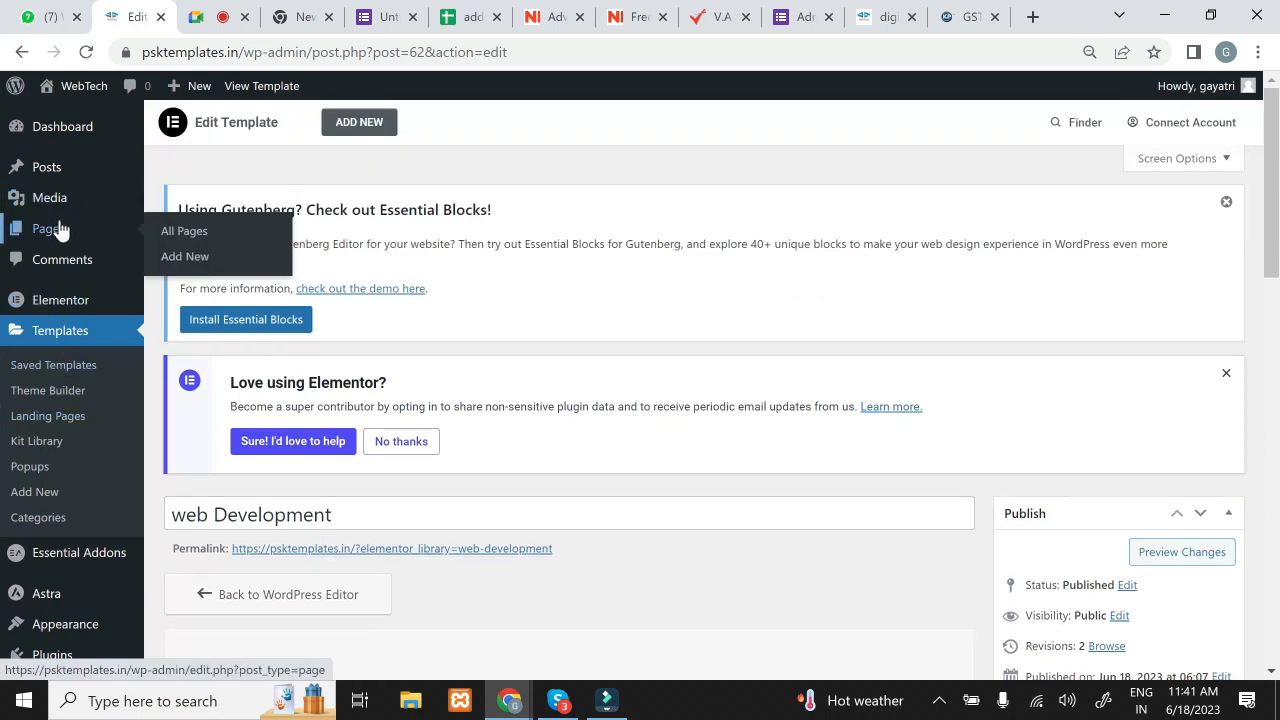
left_click(179, 238)
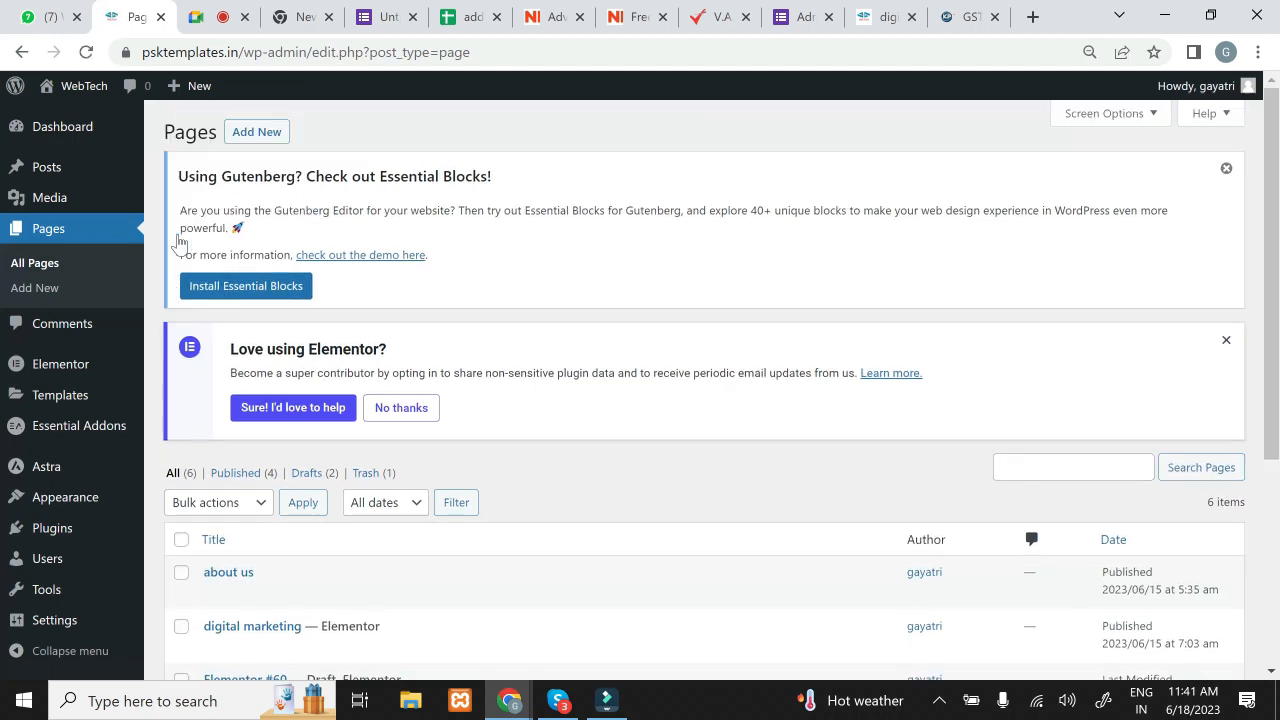
Step: Open the "digital marketing" page for editing with Elementor from the Pages list
left_click_drag(1274, 294, 1249, 394)
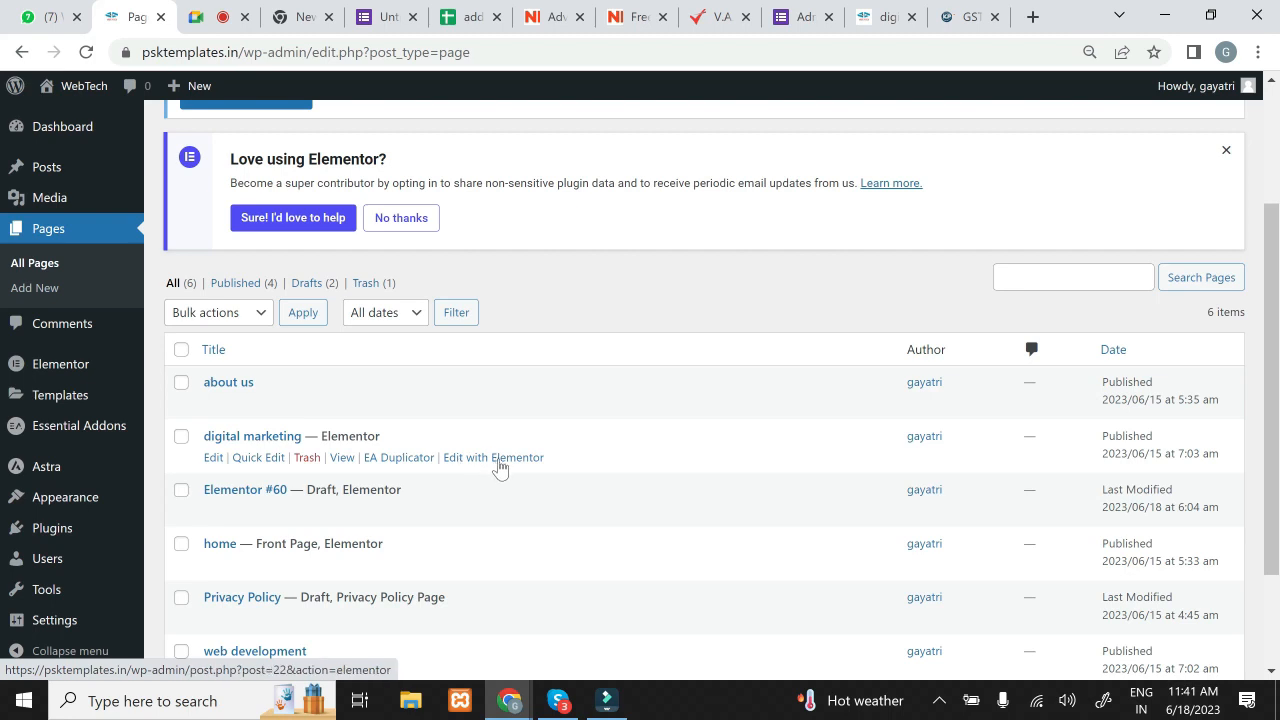
mouse_move(606, 700)
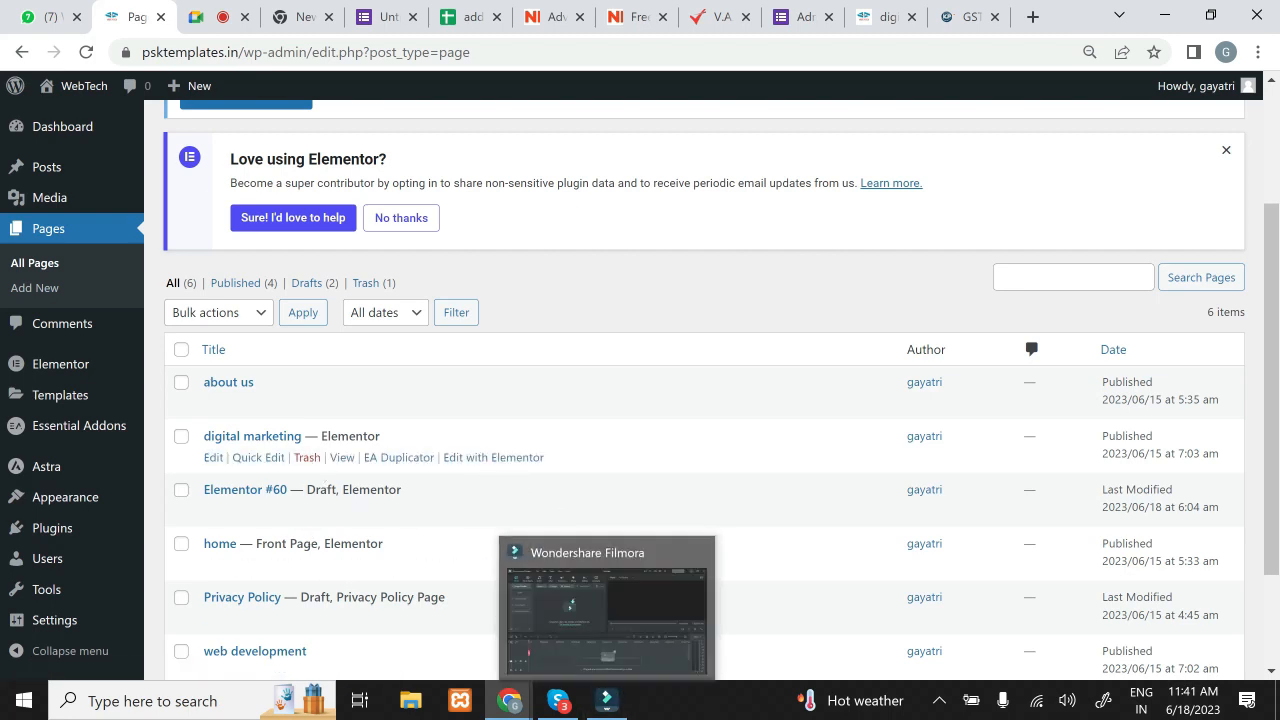
left_click(485, 463)
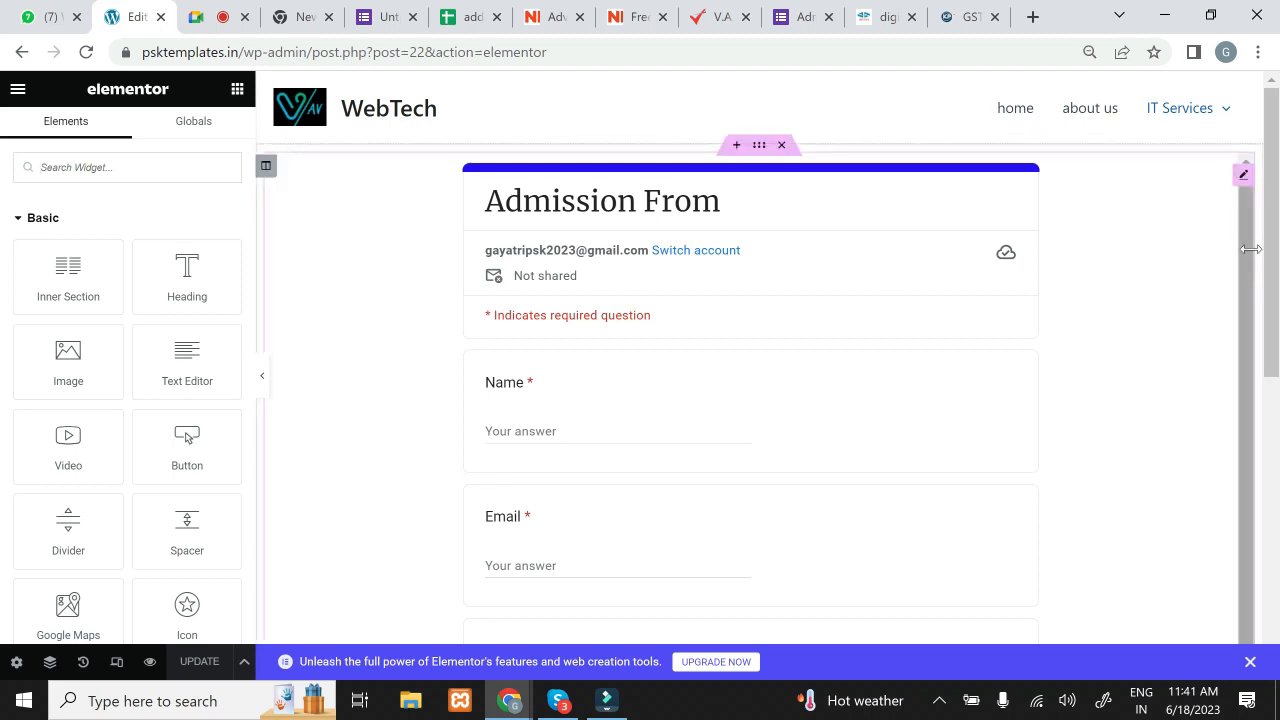
Step: Add a single-column section below the embedded admission form on the page and bring up the list of available widgets
left_click_drag(1274, 262, 1276, 598)
scroll(1257, 228, "up", 10)
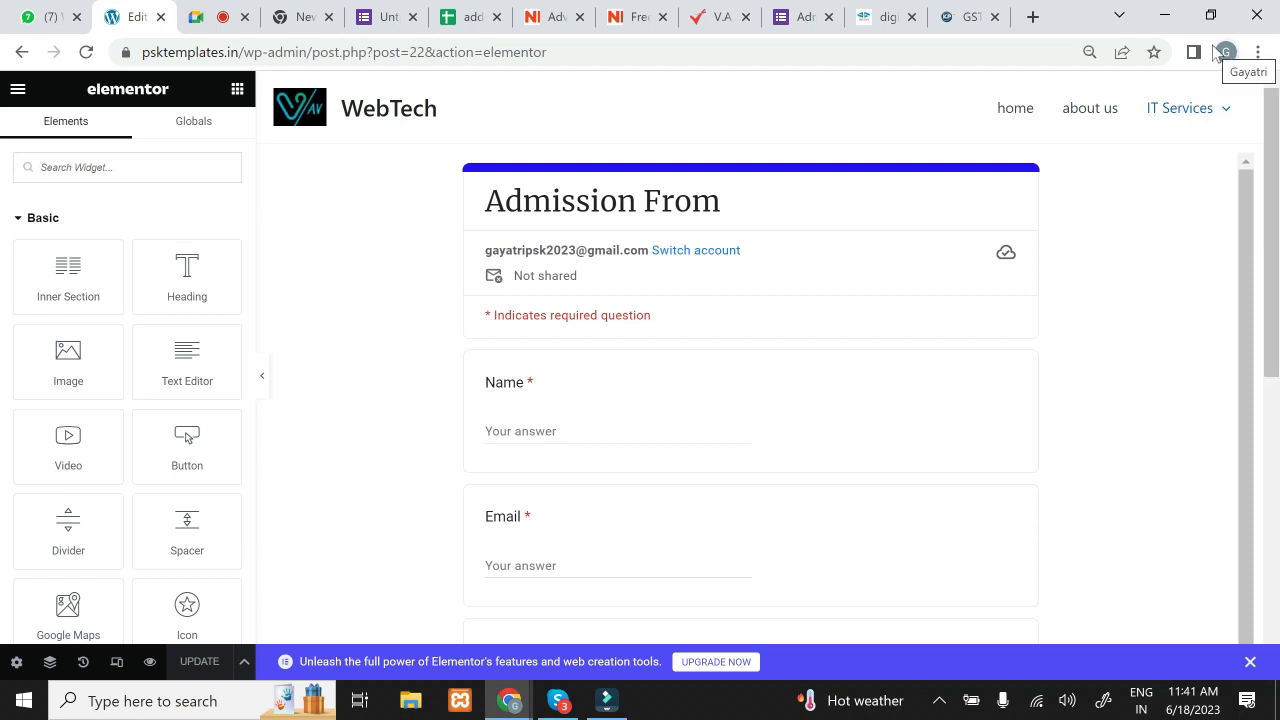
left_click_drag(1274, 241, 1279, 437)
left_click(717, 490)
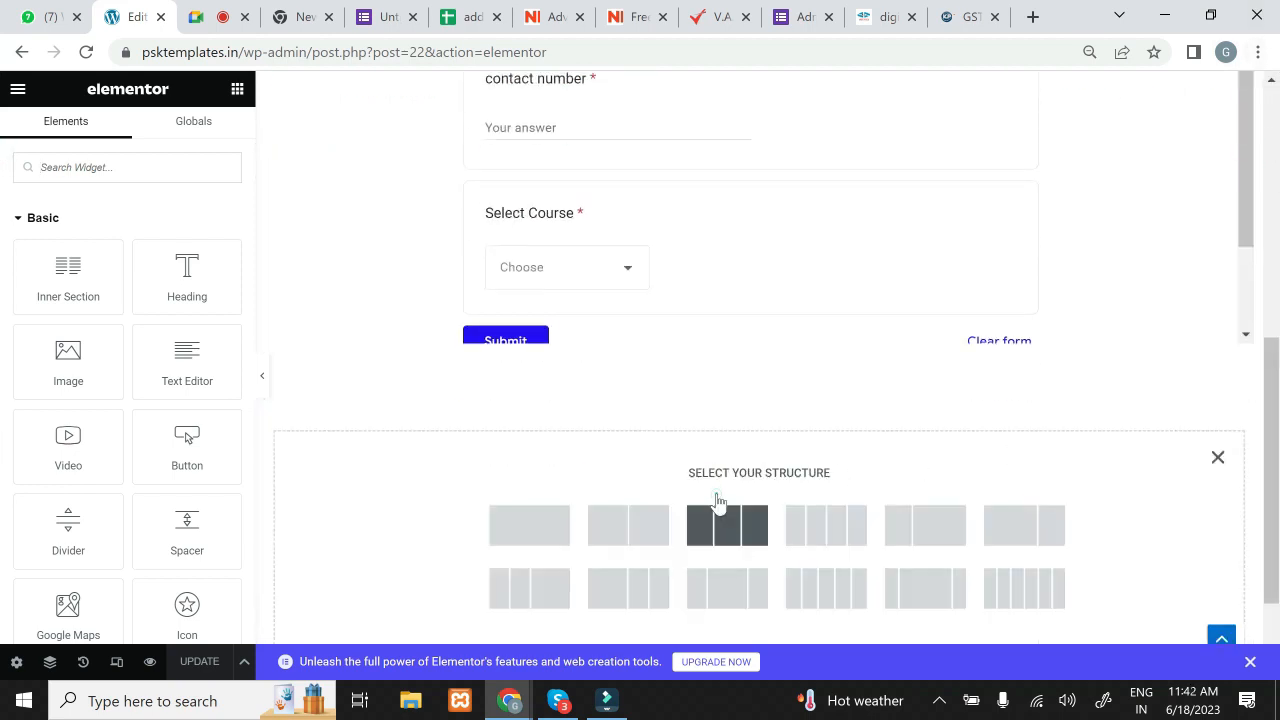
left_click(543, 533)
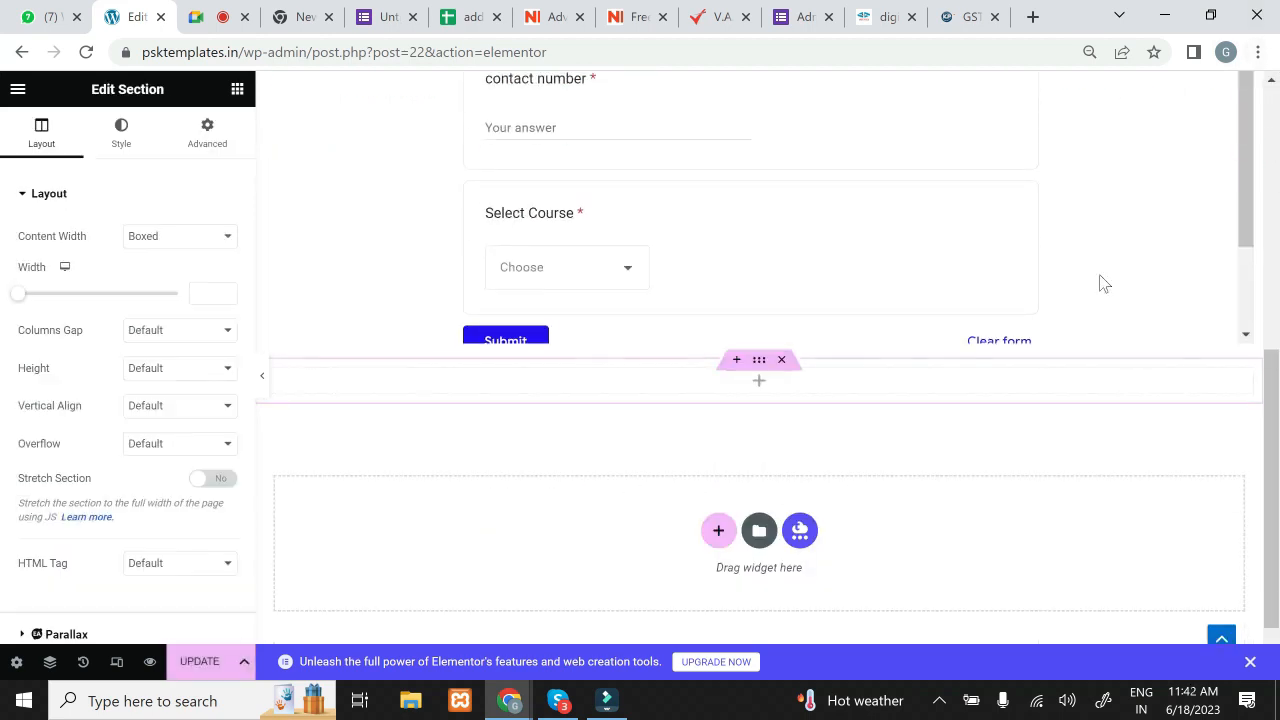
left_click_drag(1274, 386, 1255, 453)
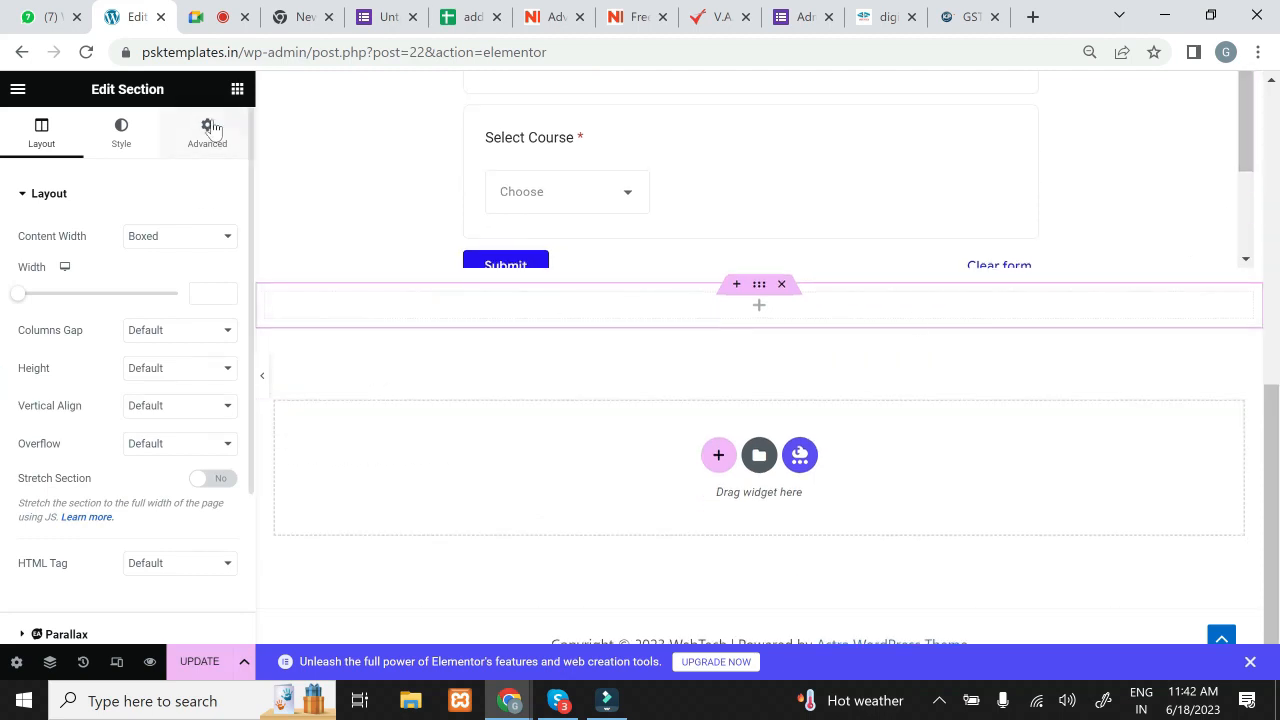
left_click(238, 91)
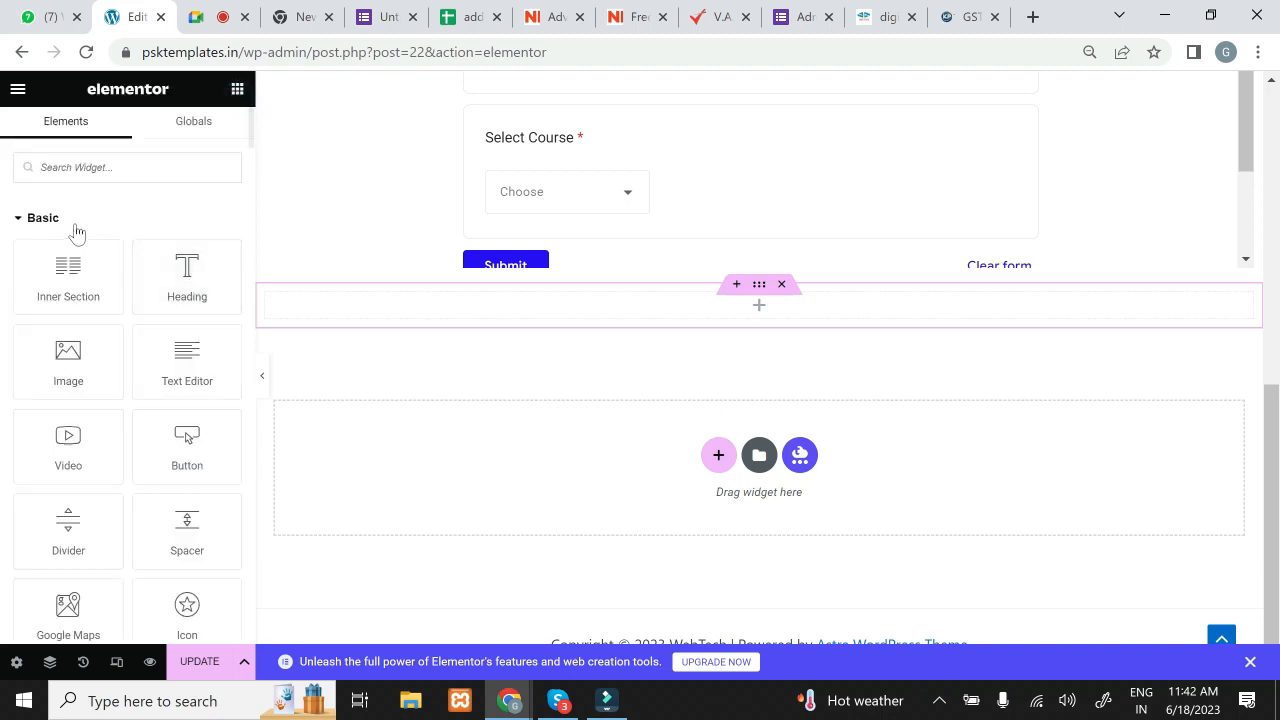
Step: Place the Essential Addons Advanced Tabs widget in the new single-column section below the admission form
left_click(40, 219)
left_click(33, 261)
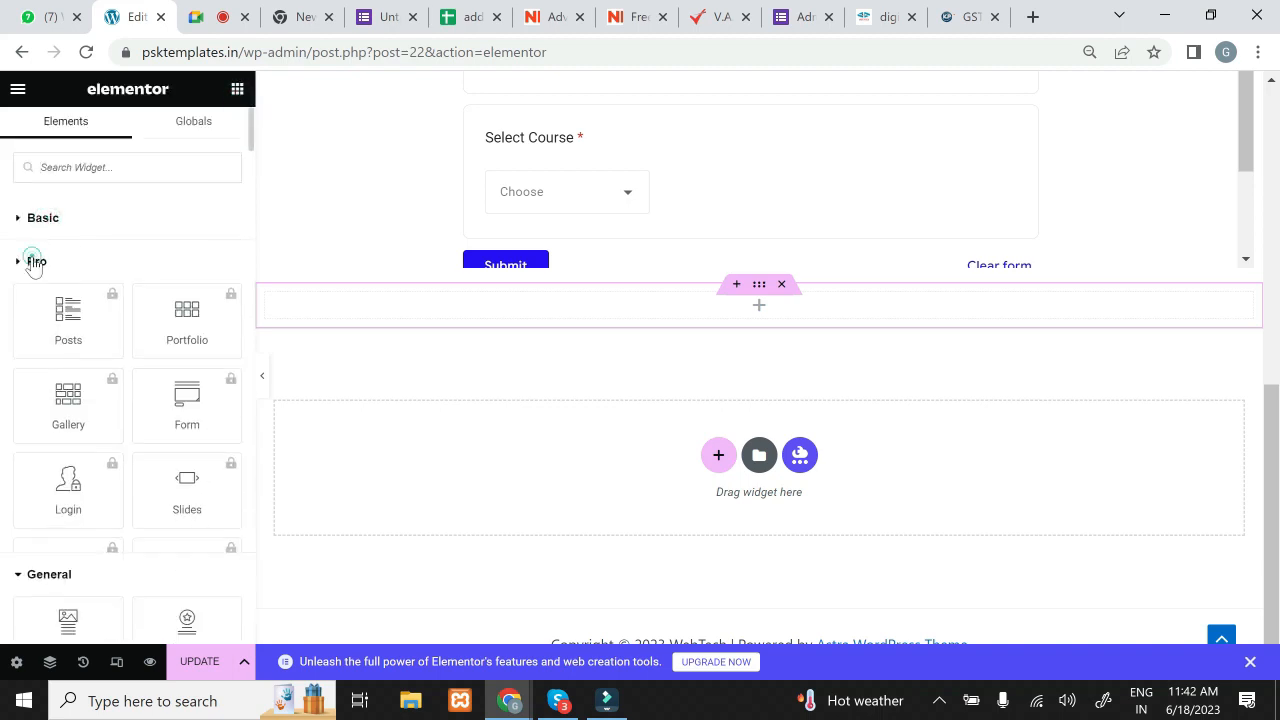
left_click(40, 309)
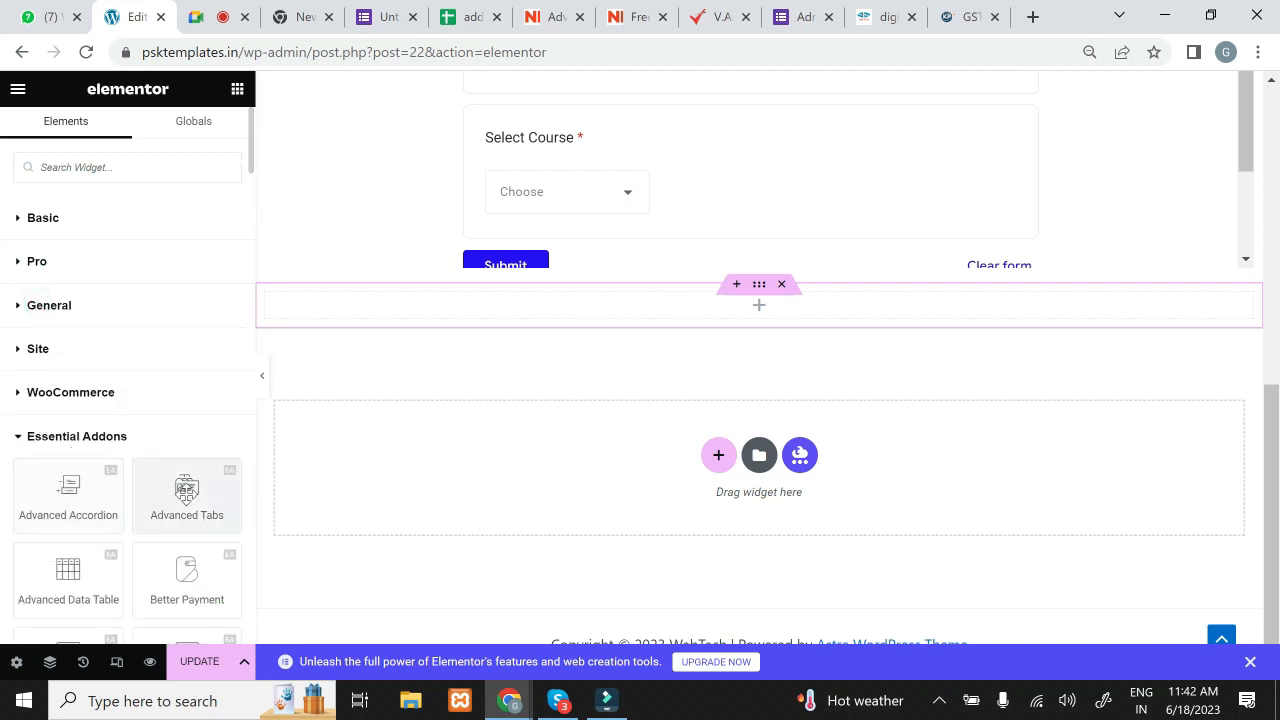
left_click_drag(187, 490, 457, 305)
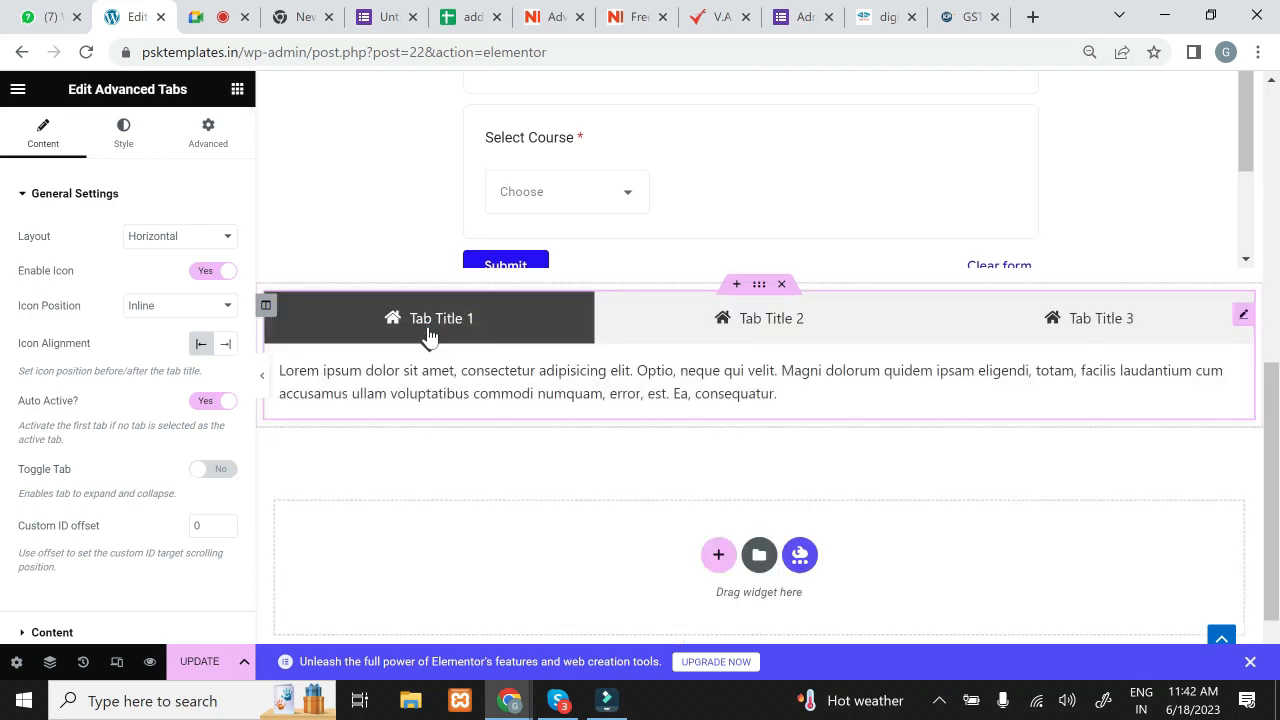
Step: Rename the first tab of the Advanced Tabs widget as "Web Development"
left_click(55, 195)
left_click(72, 237)
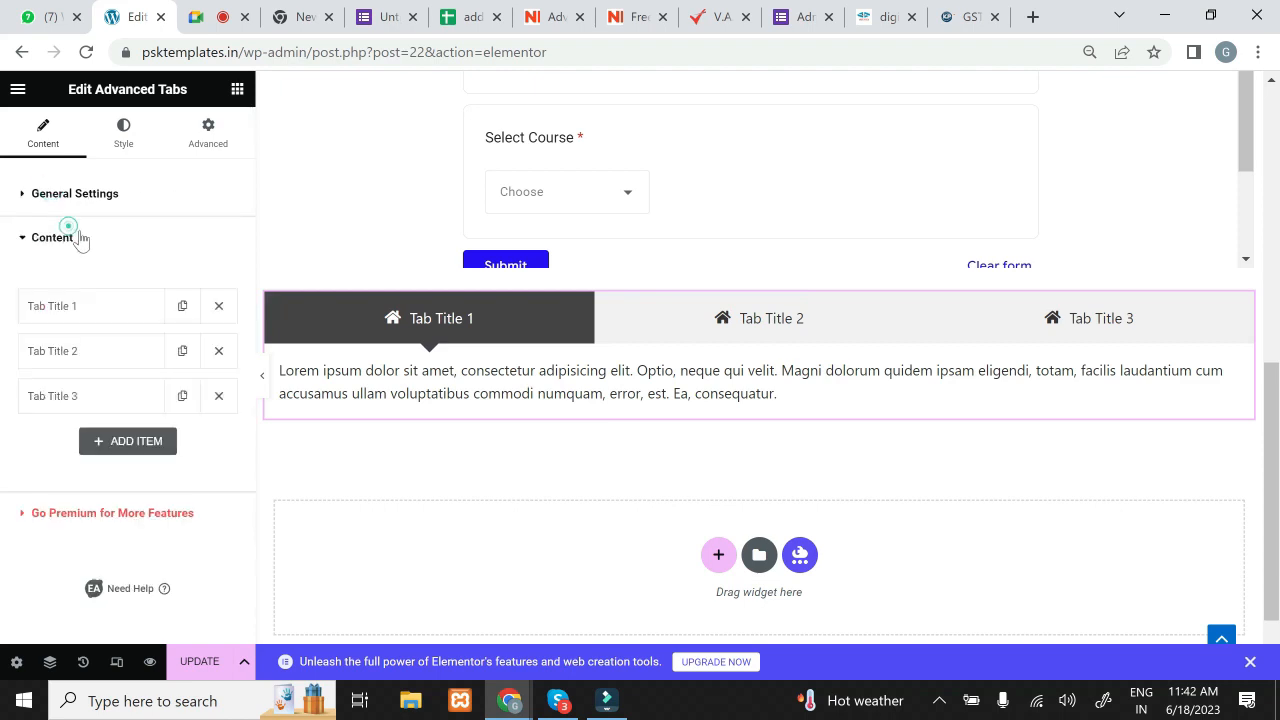
left_click(136, 314)
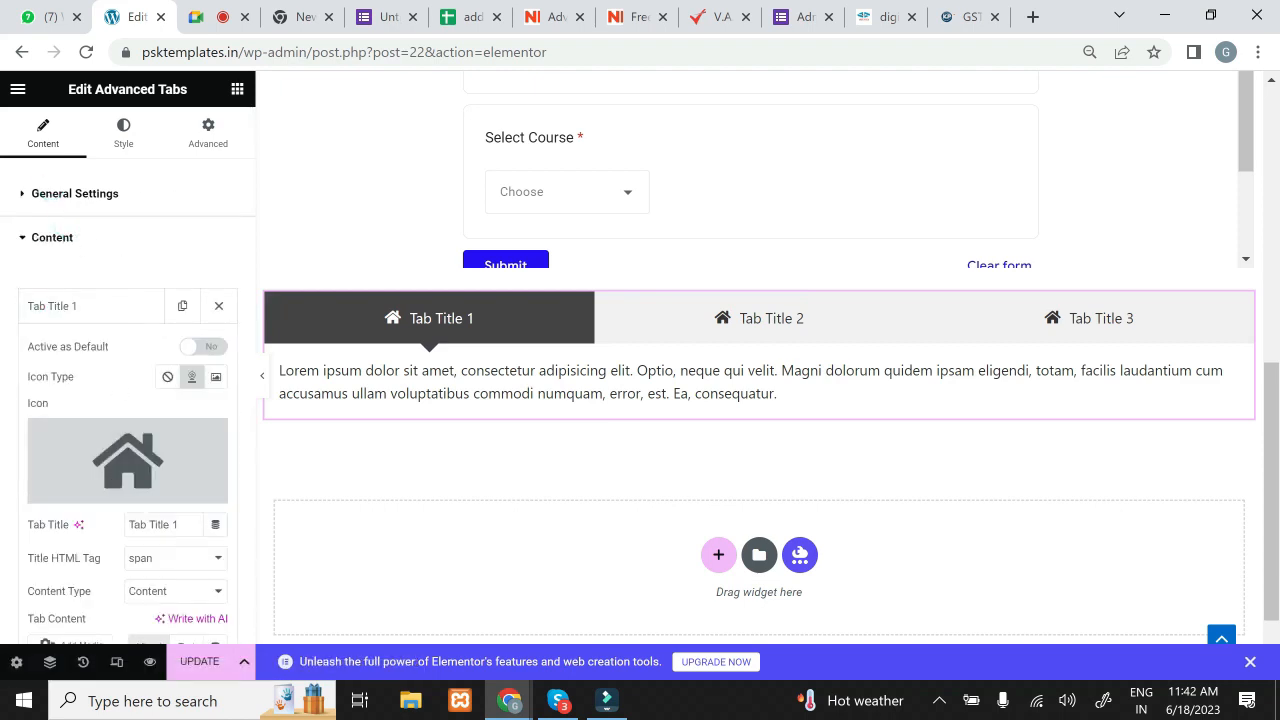
left_click_drag(179, 524, 127, 524)
type("Web De")
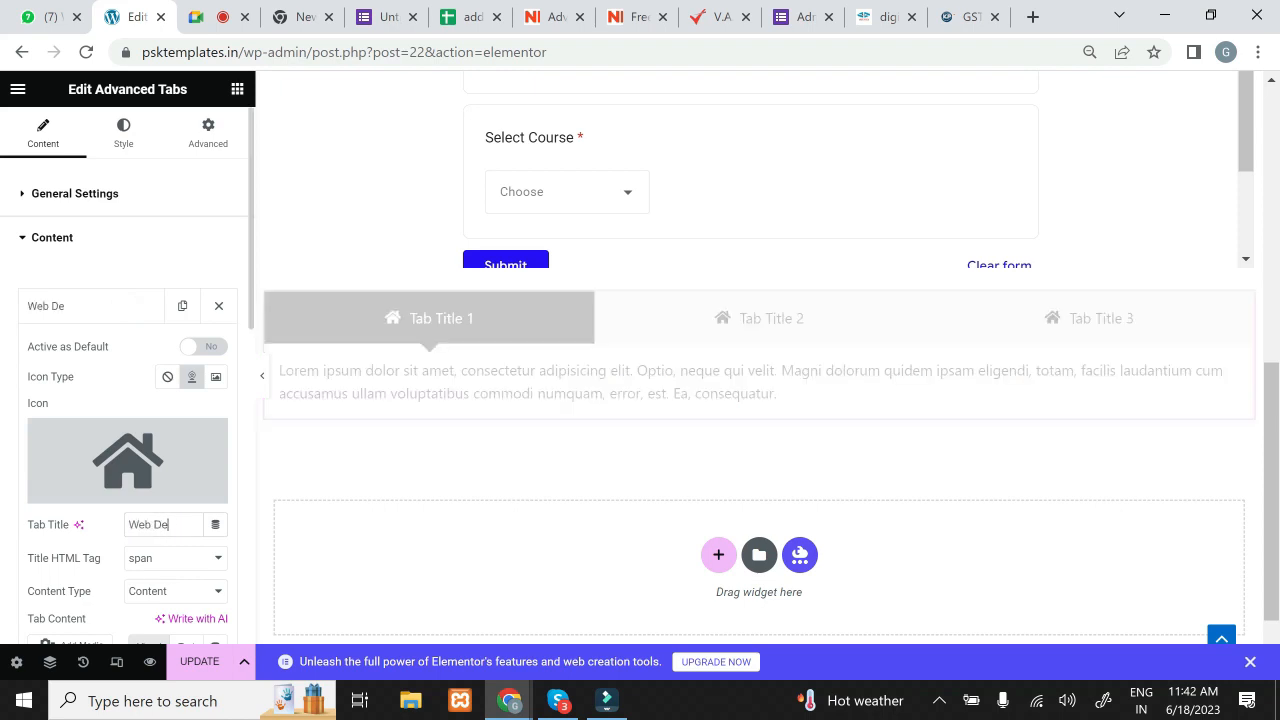
type("velopment")
Step: Search the icon library for a "web" or "develop" icon for the Web Development tab, and clear the search
left_click(162, 465)
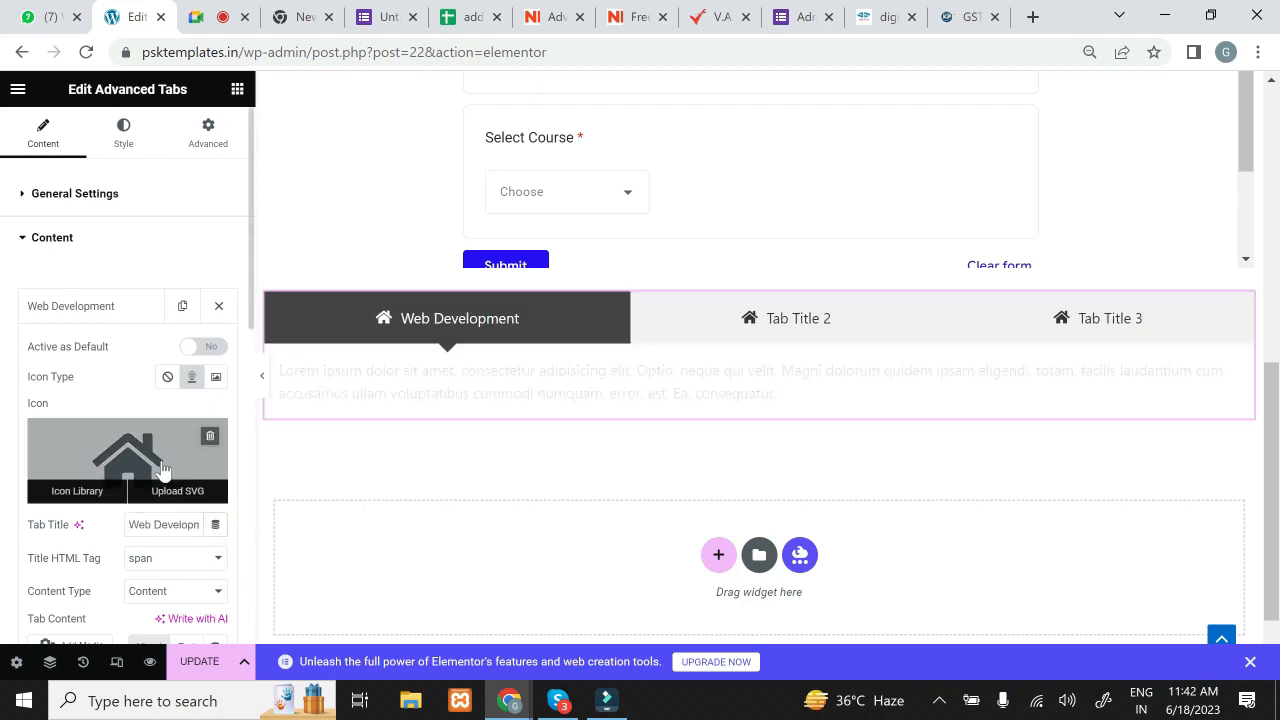
left_click(163, 468)
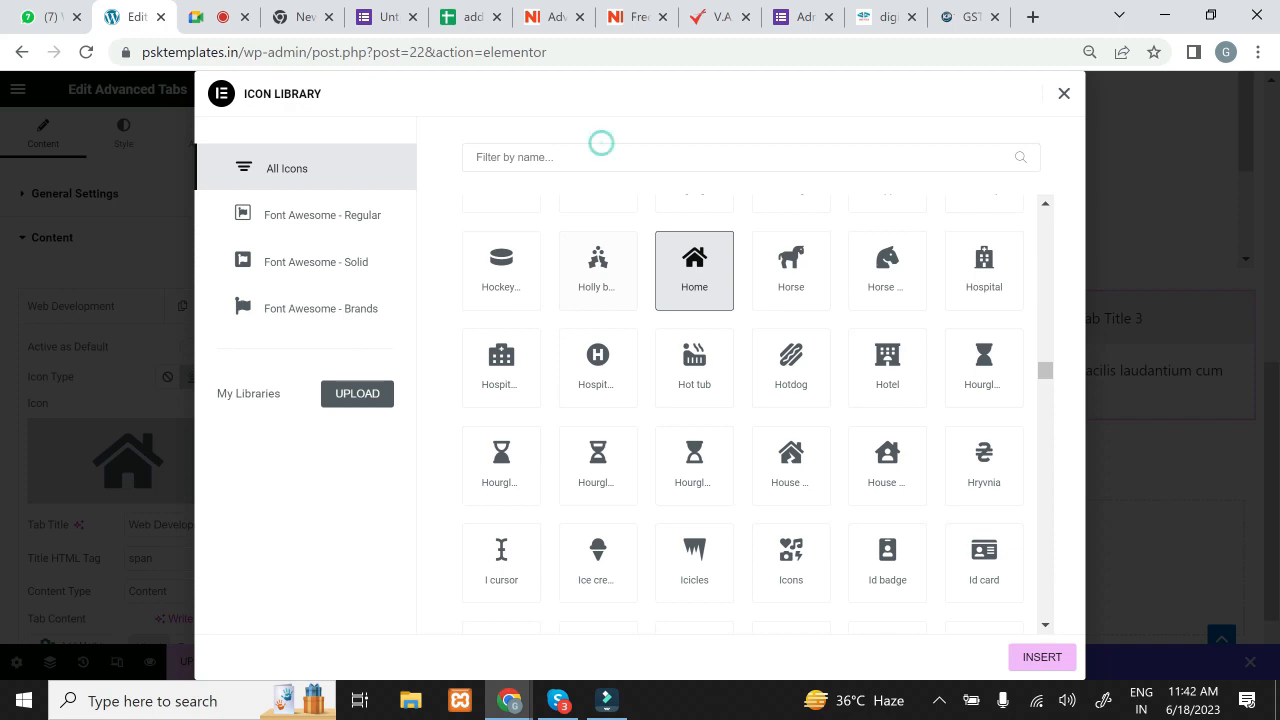
type("web")
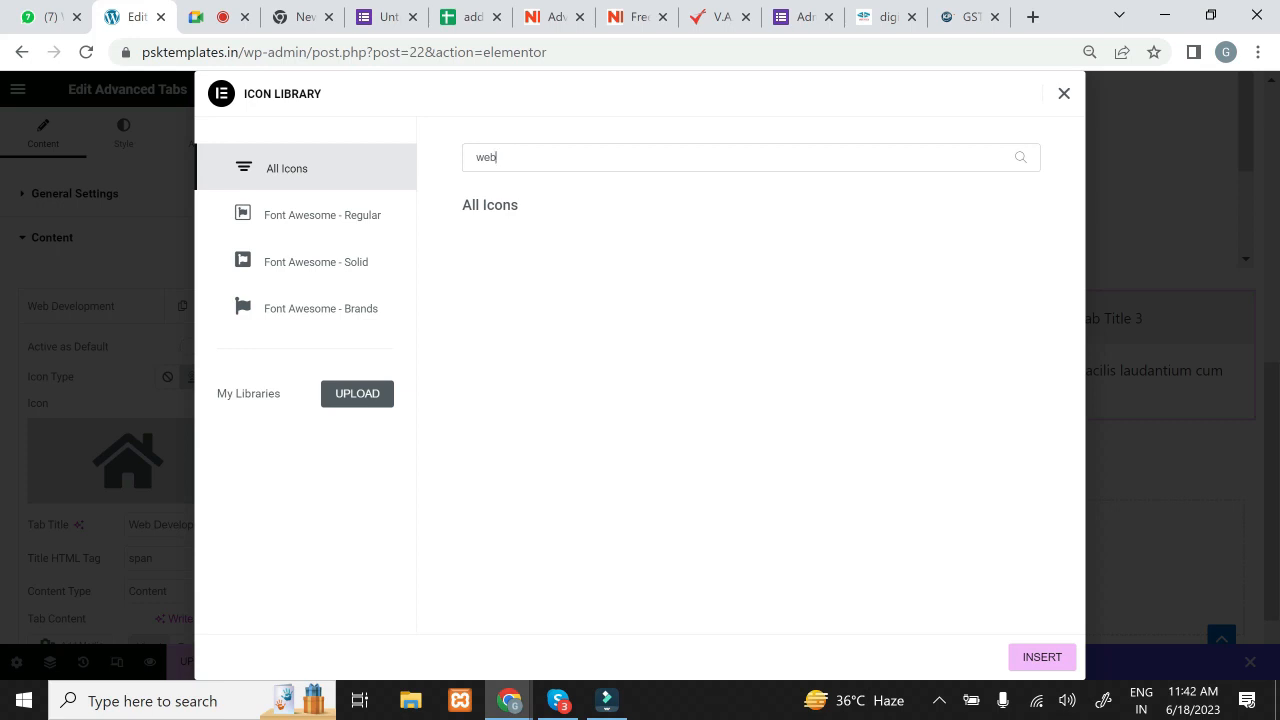
key("BackSpace")
key("BackSpace")
key("BackSpace")
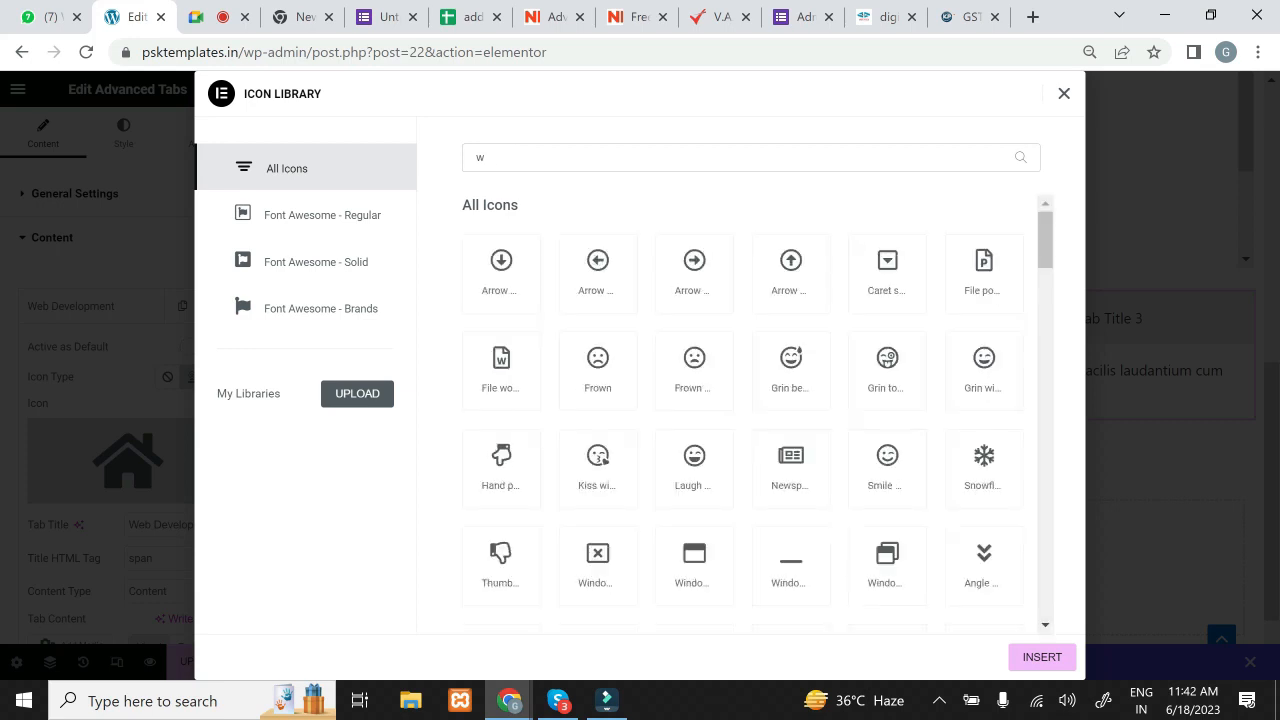
type("develop")
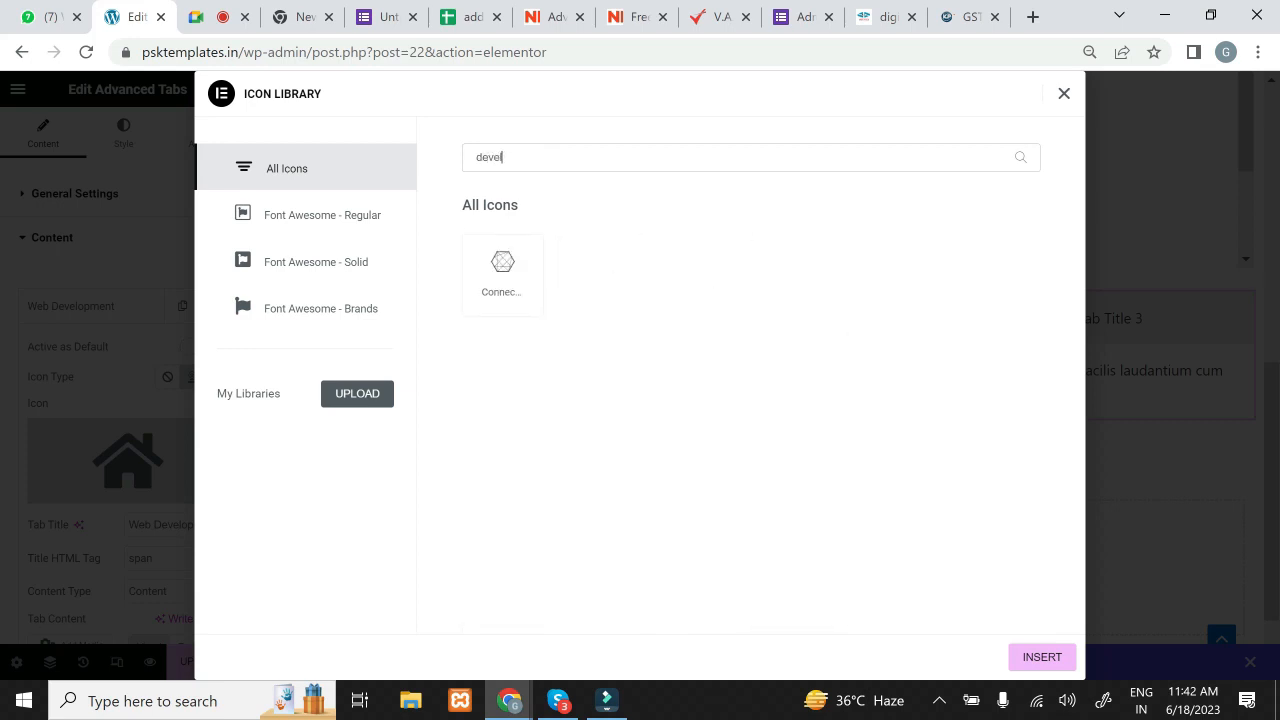
key("BackSpace")
key("BackSpace")
key("BackSpace")
key("BackSpace")
key("BackSpace")
key("BackSpace")
key("BackSpace")
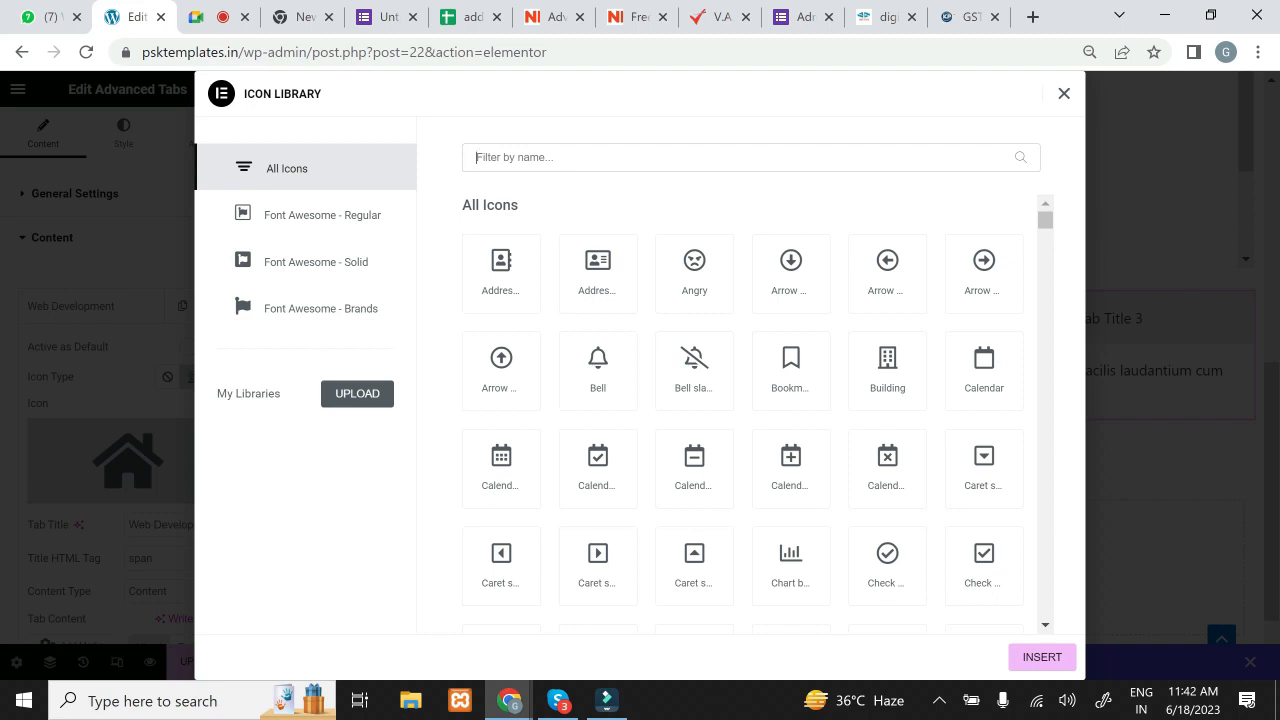
Step: Replace the Web Development tab's home icon with the ticked checkbox icon
left_click(972, 550)
left_click(1032, 658)
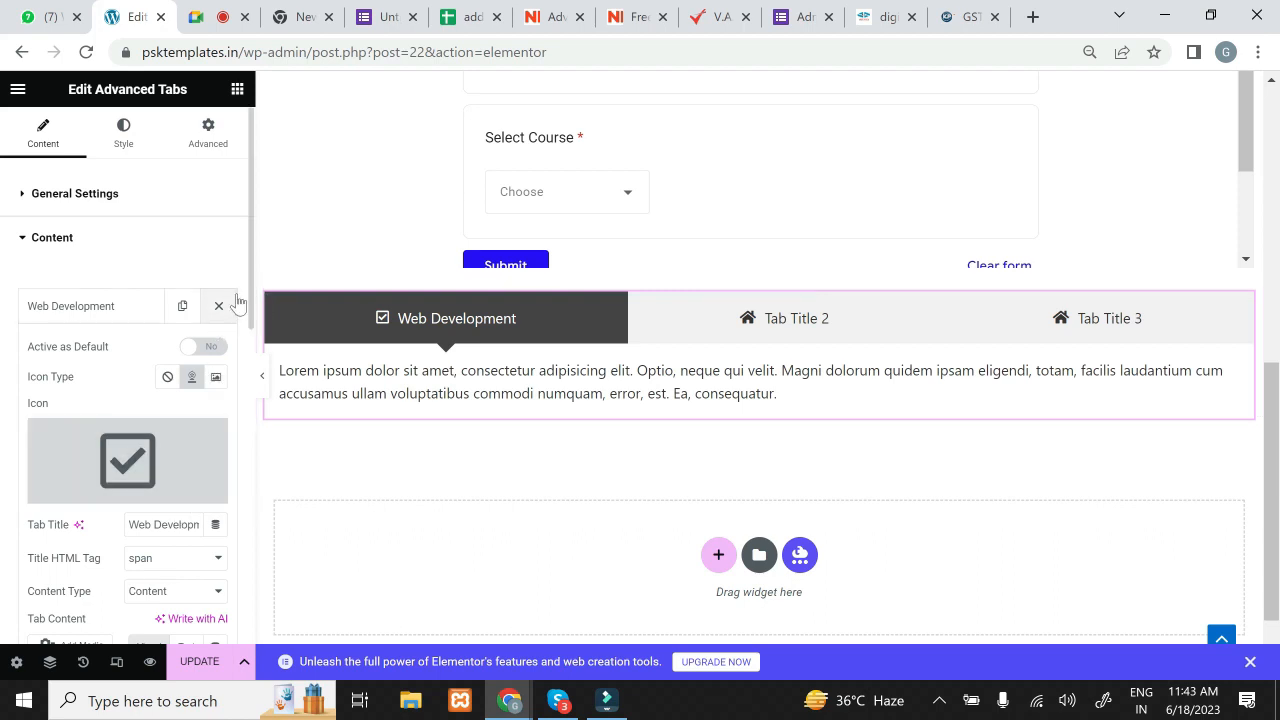
Step: Set the content type of the Web Development tab to Saved Templates
left_click_drag(252, 313, 250, 435)
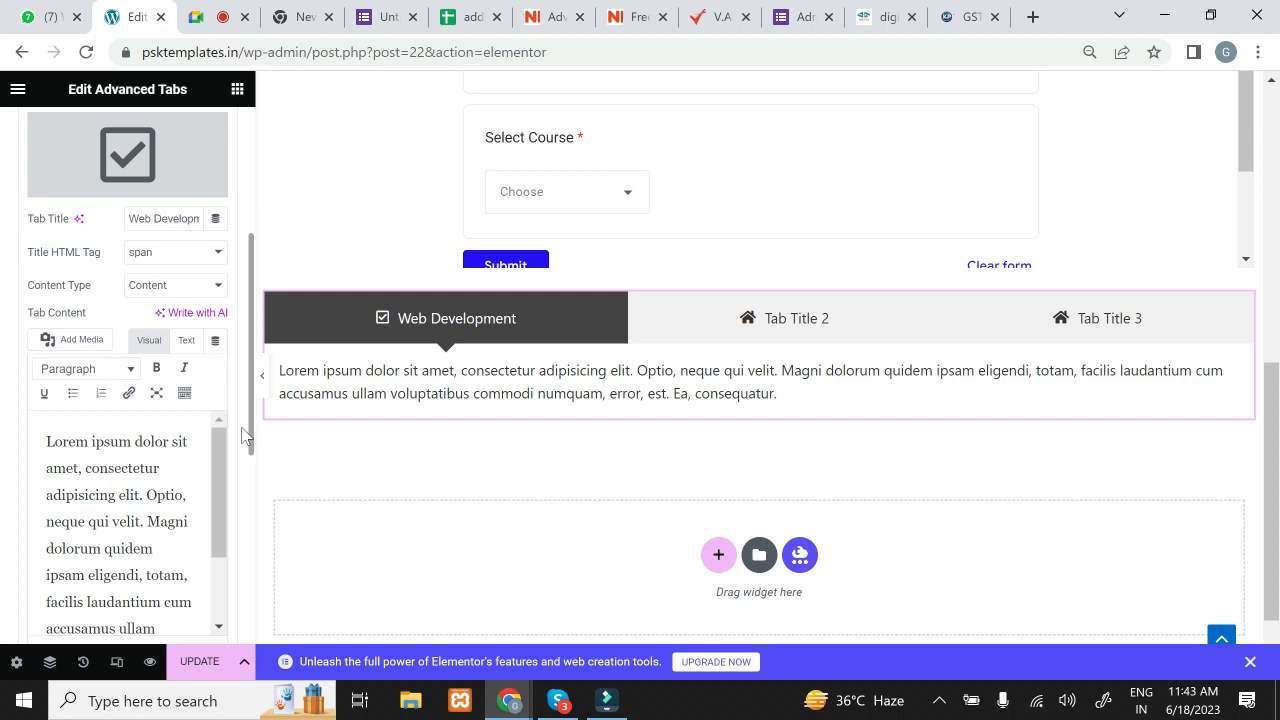
left_click(172, 289)
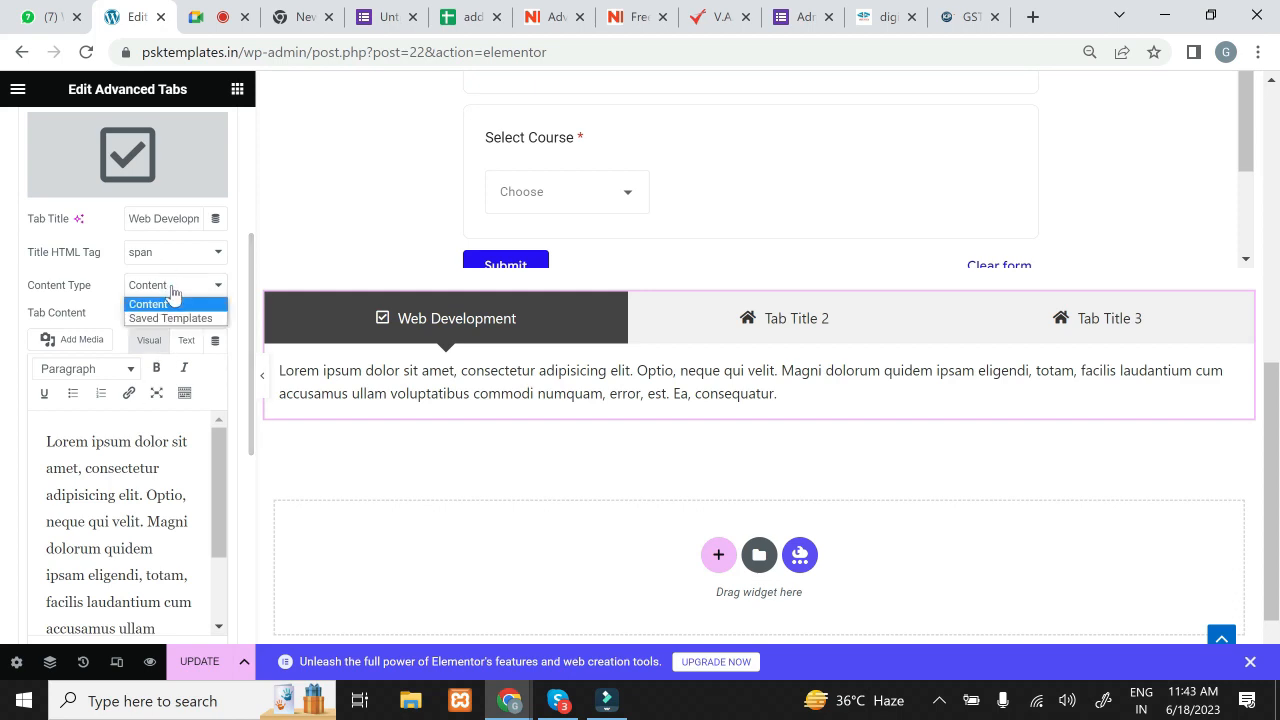
left_click(165, 318)
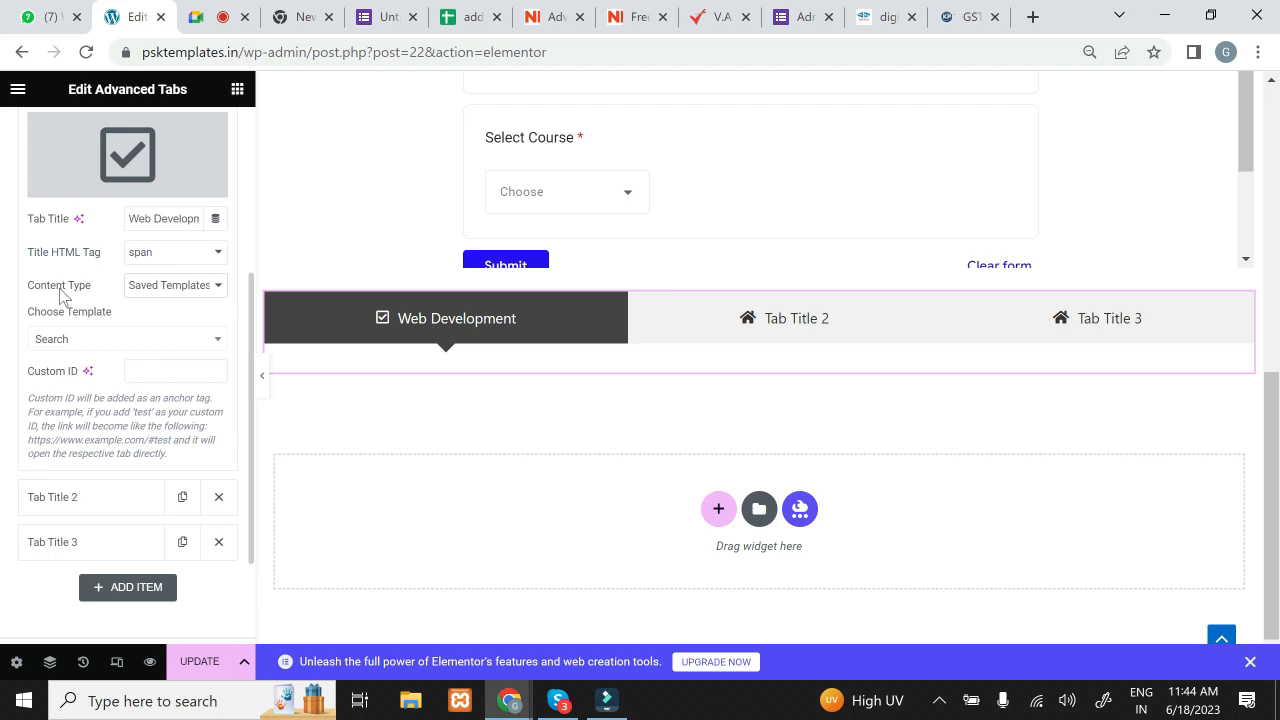
left_click(143, 290)
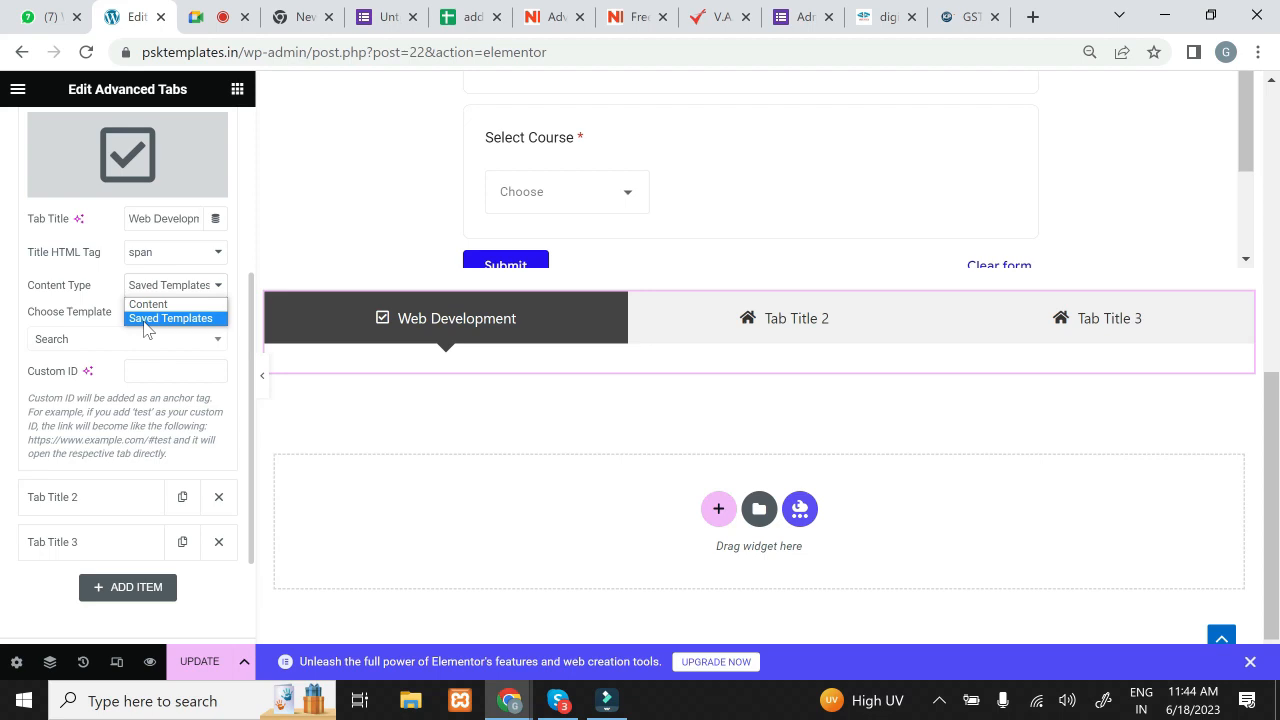
left_click(145, 322)
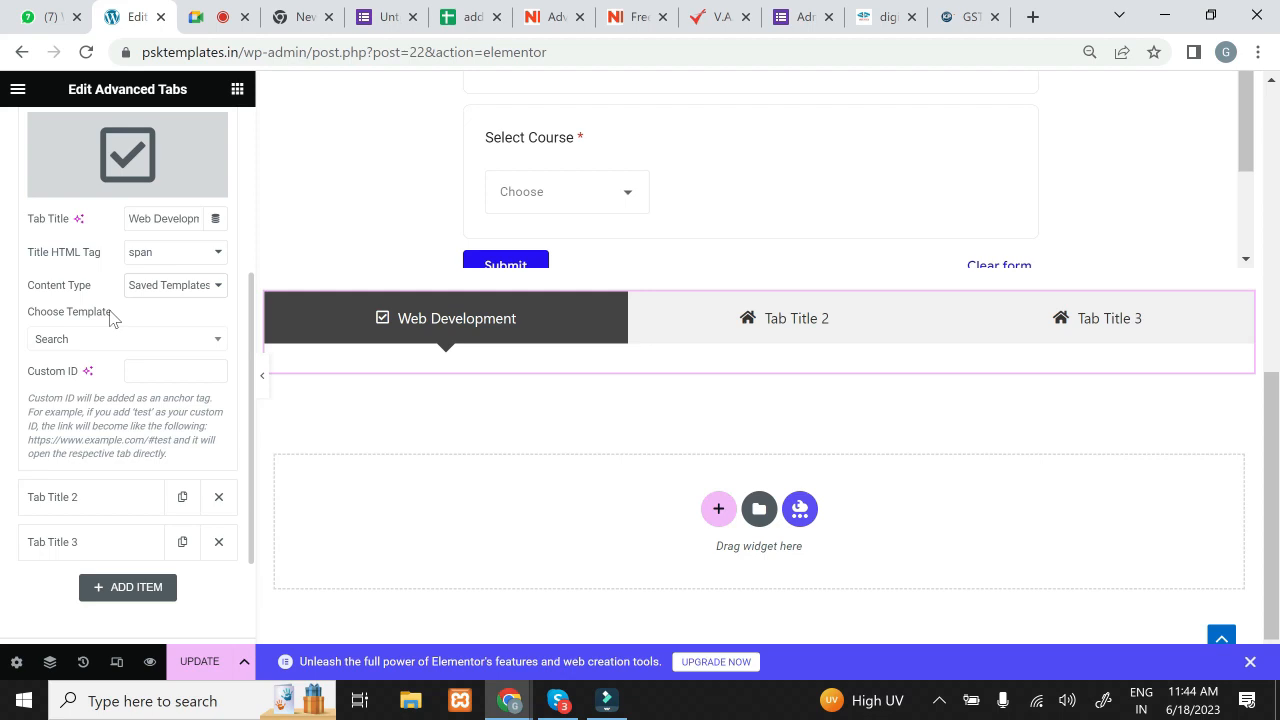
Step: Find the saved templates matching "web" and assign the "web Development" template to the Web Development tab
left_click(112, 347)
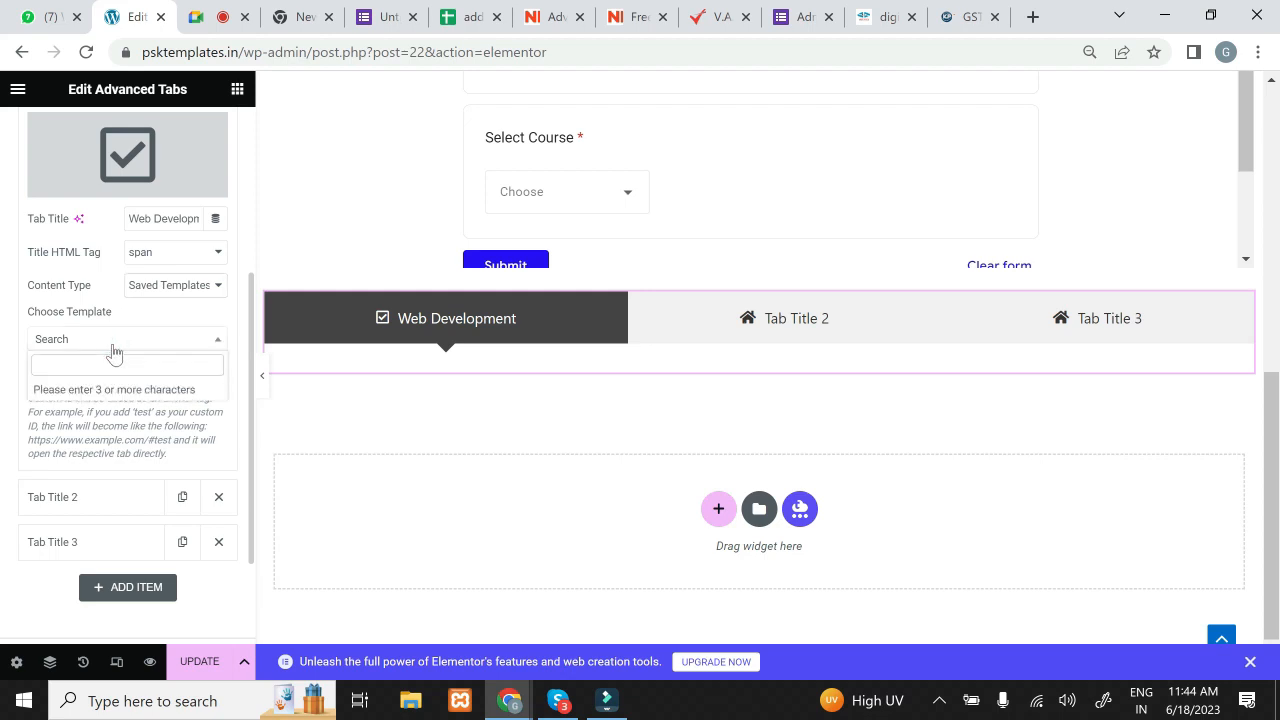
left_click(204, 312)
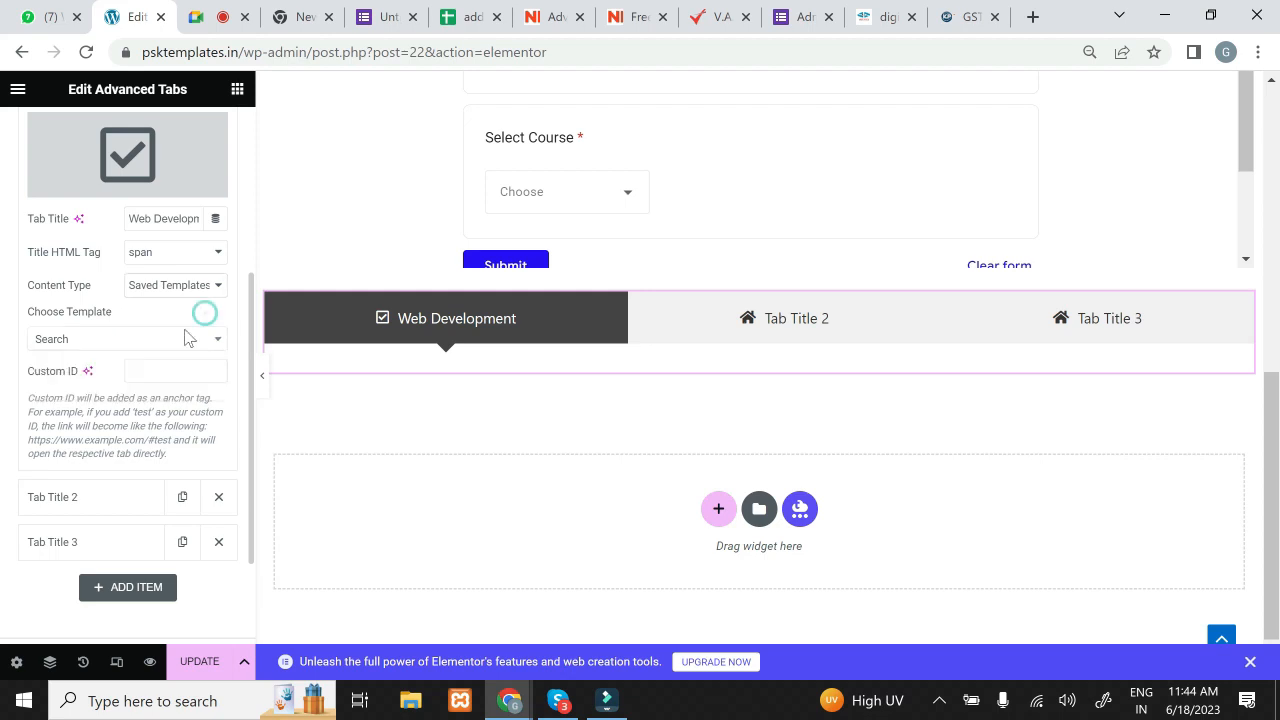
left_click(172, 340)
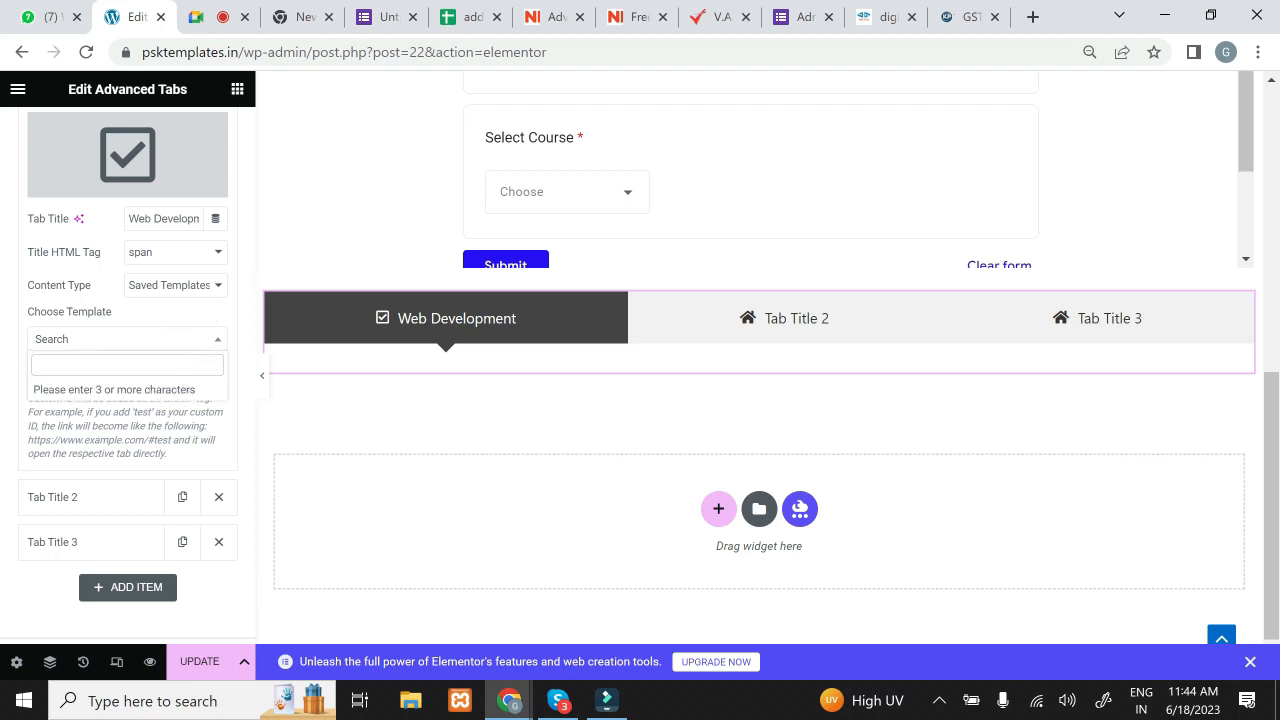
left_click(168, 363)
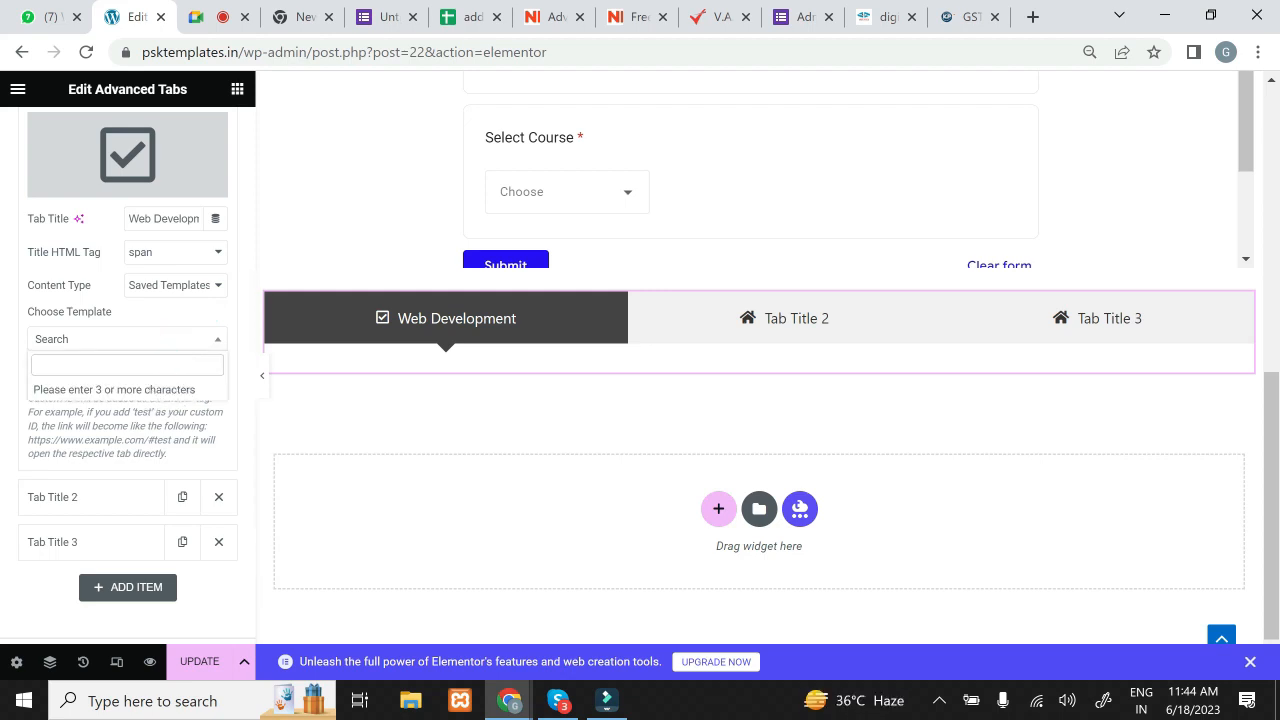
type("WEB")
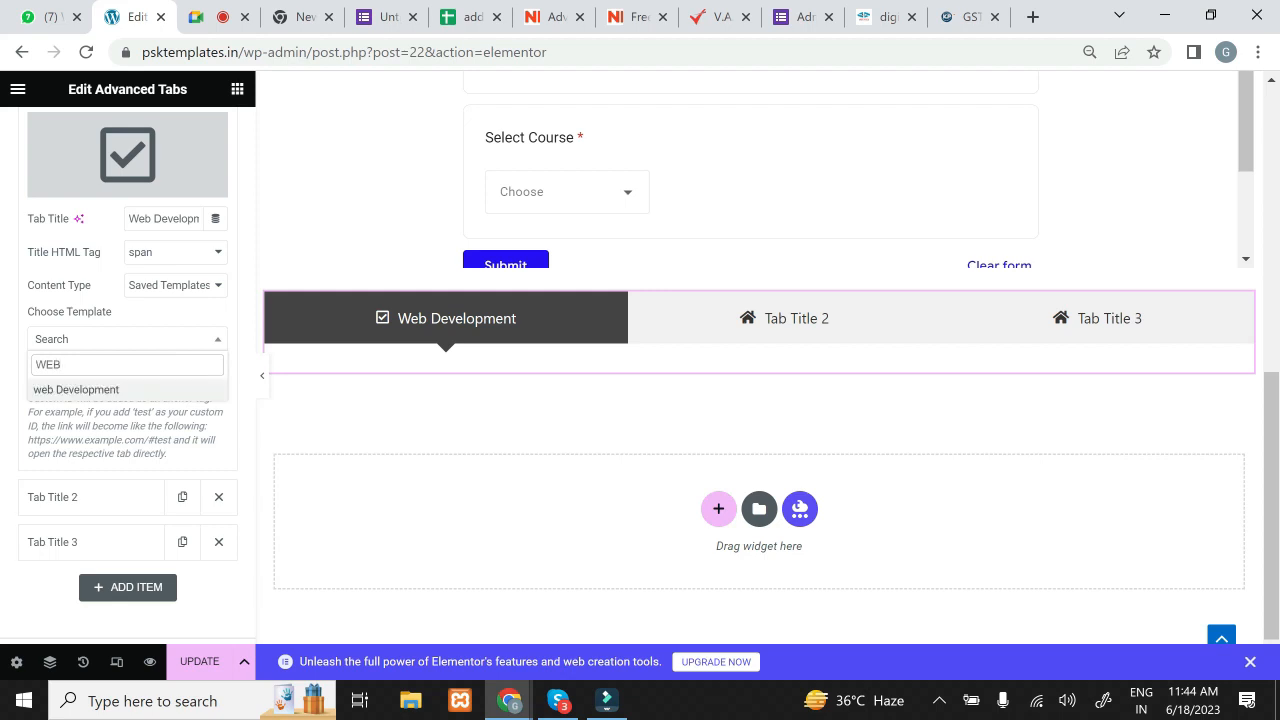
key("BackSpace")
key("BackSpace")
key("BackSpace")
type("we")
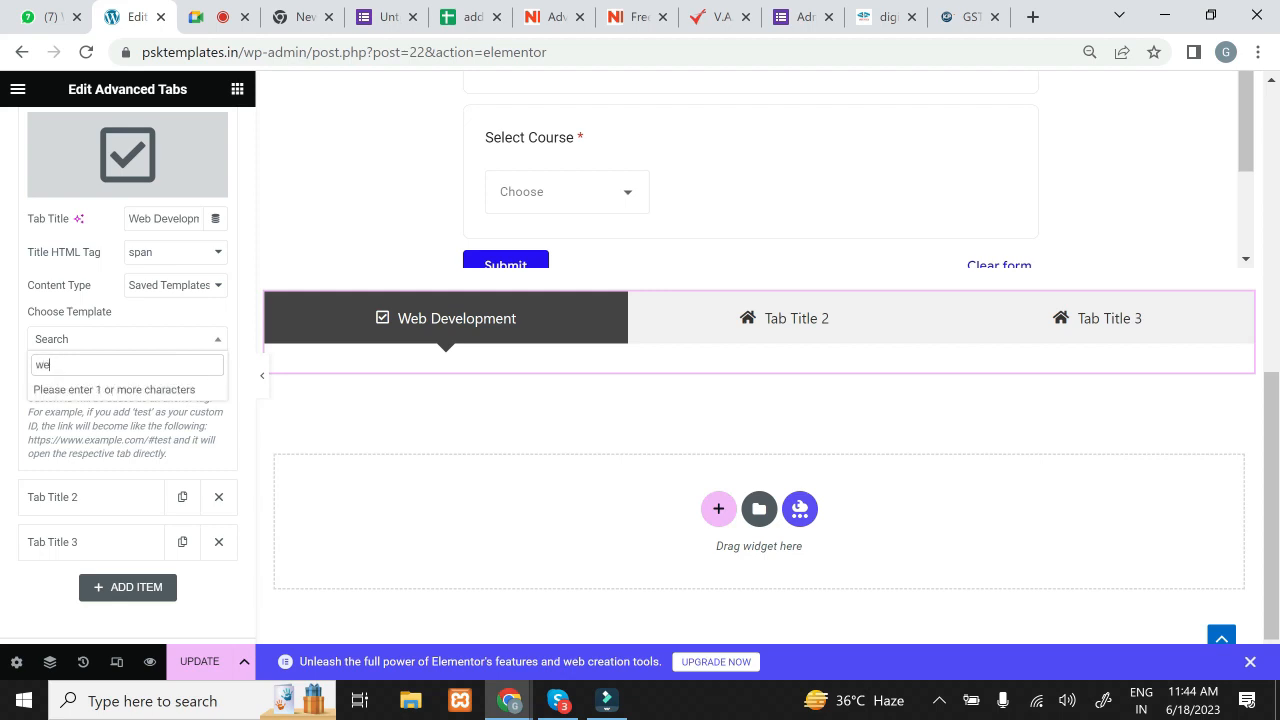
type("b")
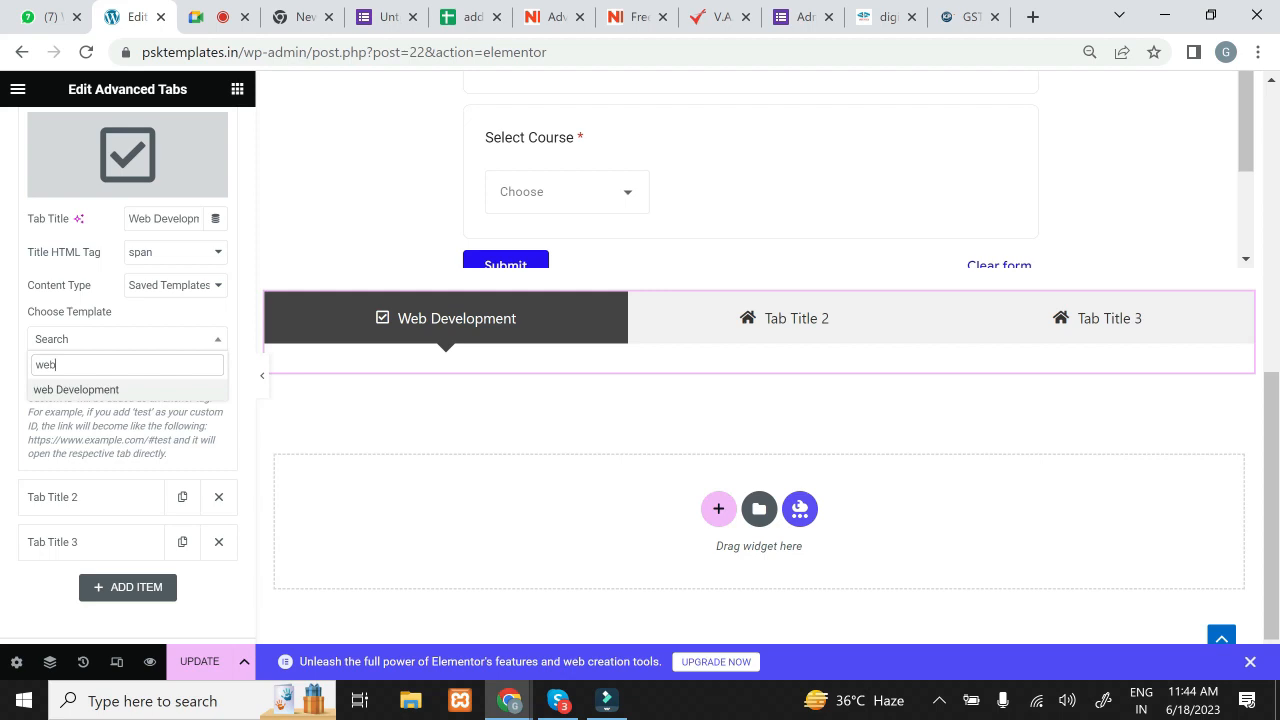
left_click(155, 392)
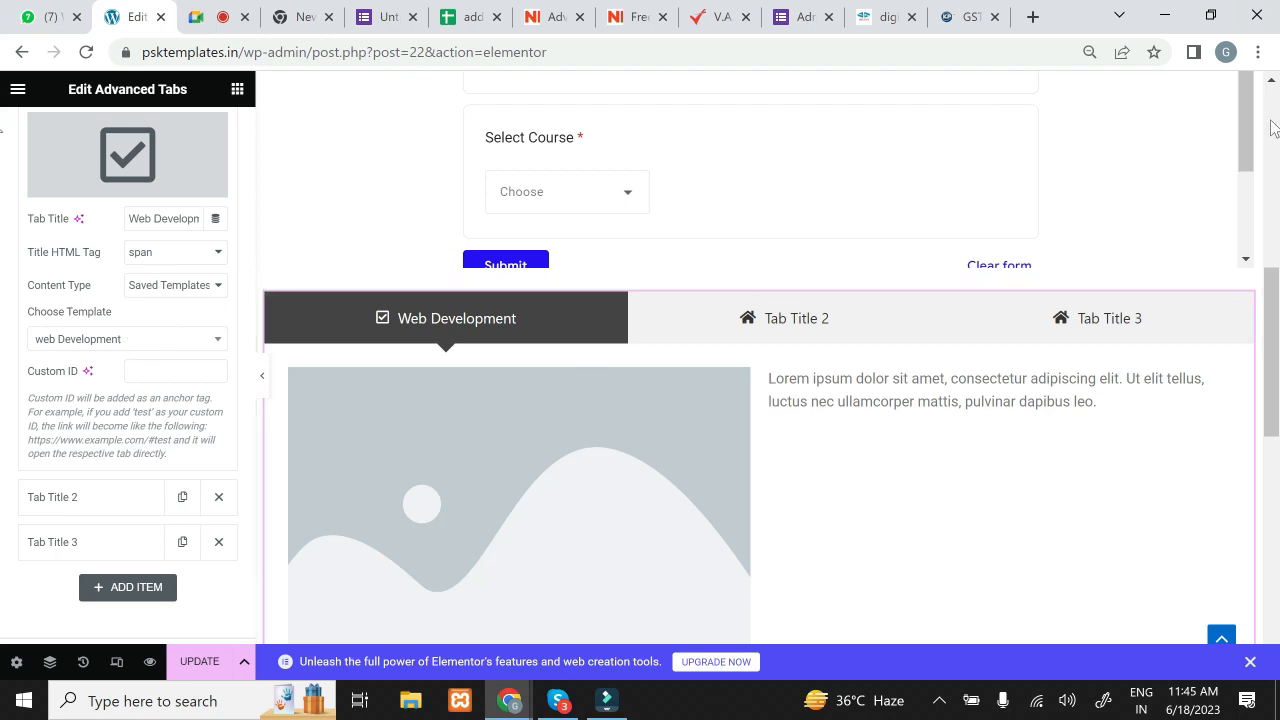
mouse_move(1273, 278)
left_mouse_down()
mouse_move(1272, 542)
mouse_move(1279, 254)
left_mouse_up()
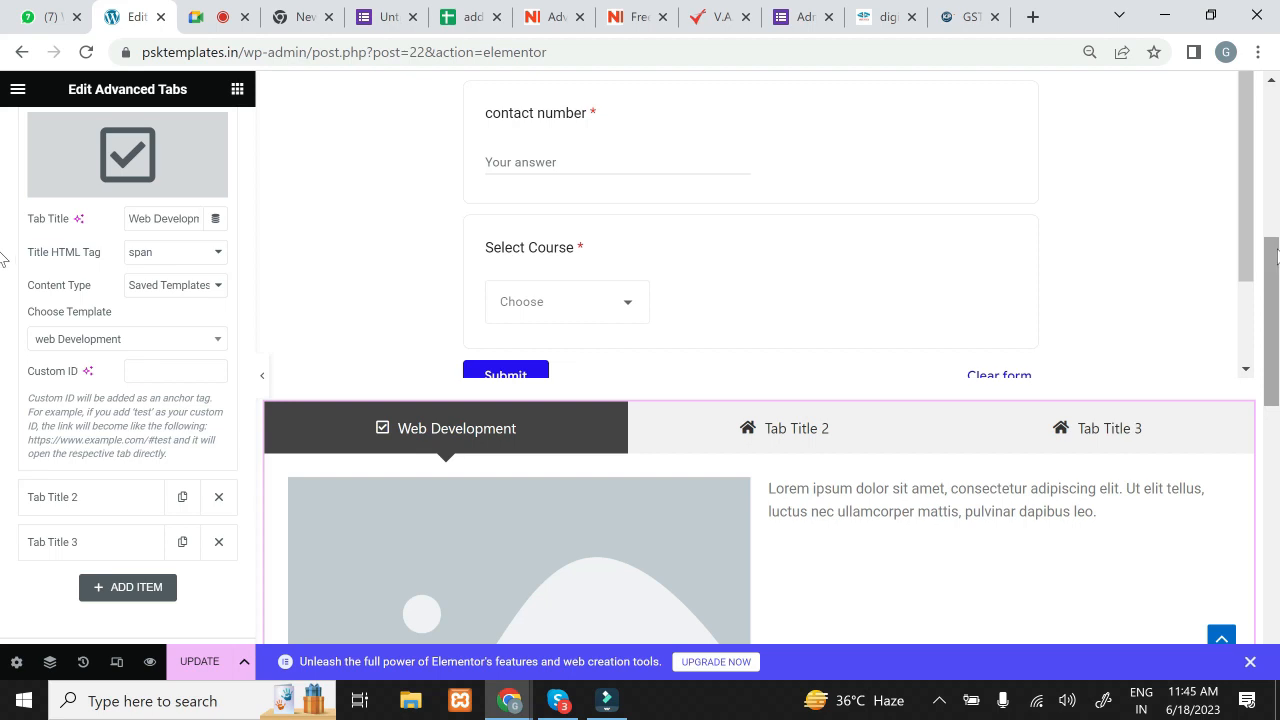
left_click(202, 666)
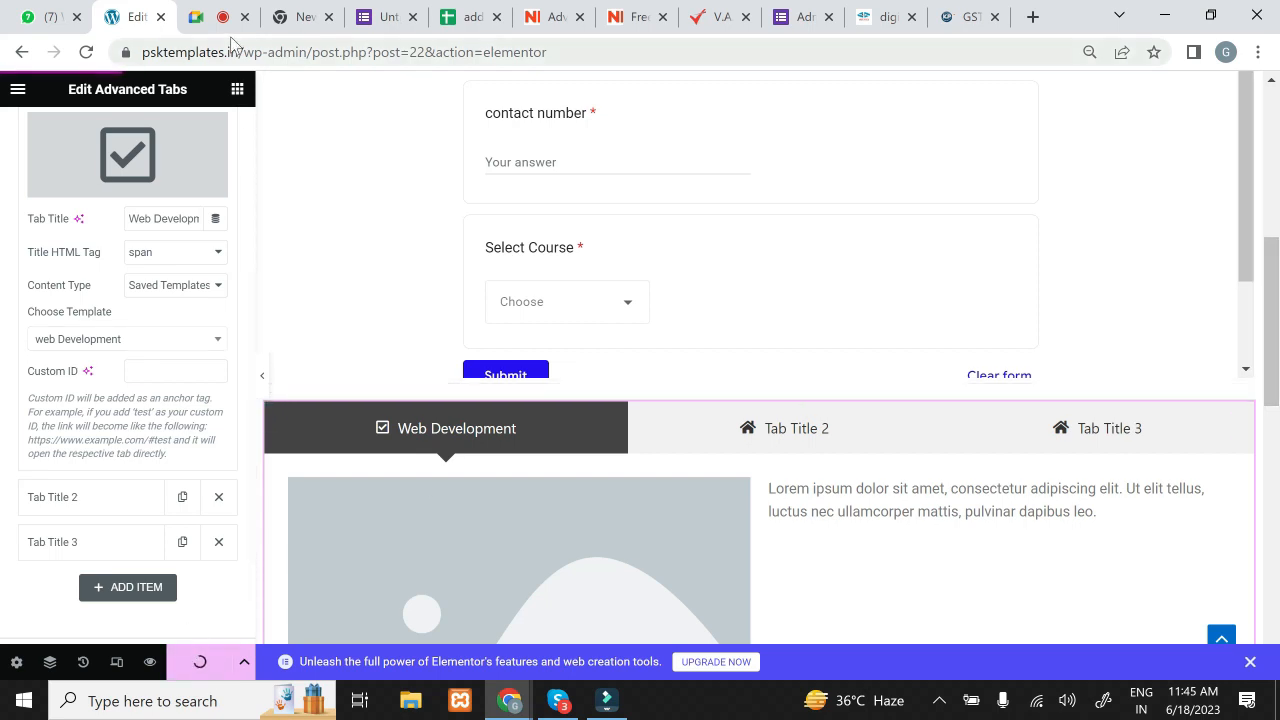
left_click_drag(221, 52, 114, 57)
key("ctrl+c")
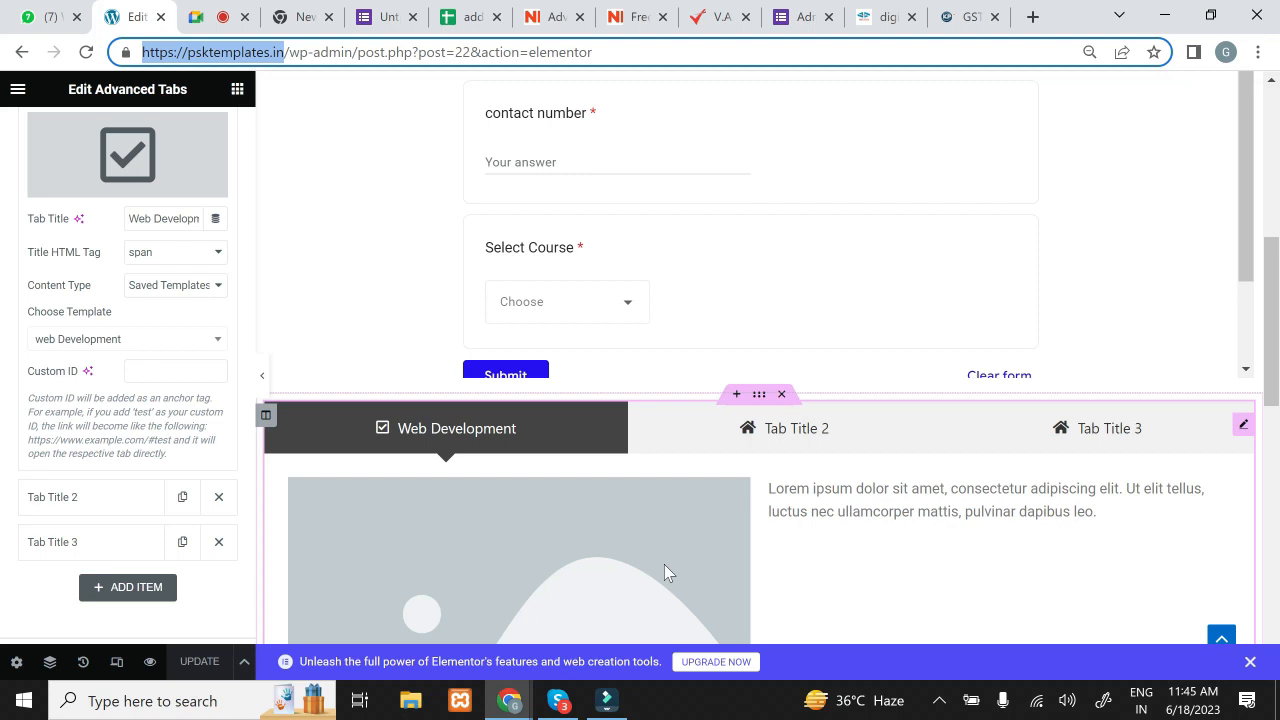
left_click(1033, 17)
left_click(1003, 42)
key("ctrl+v")
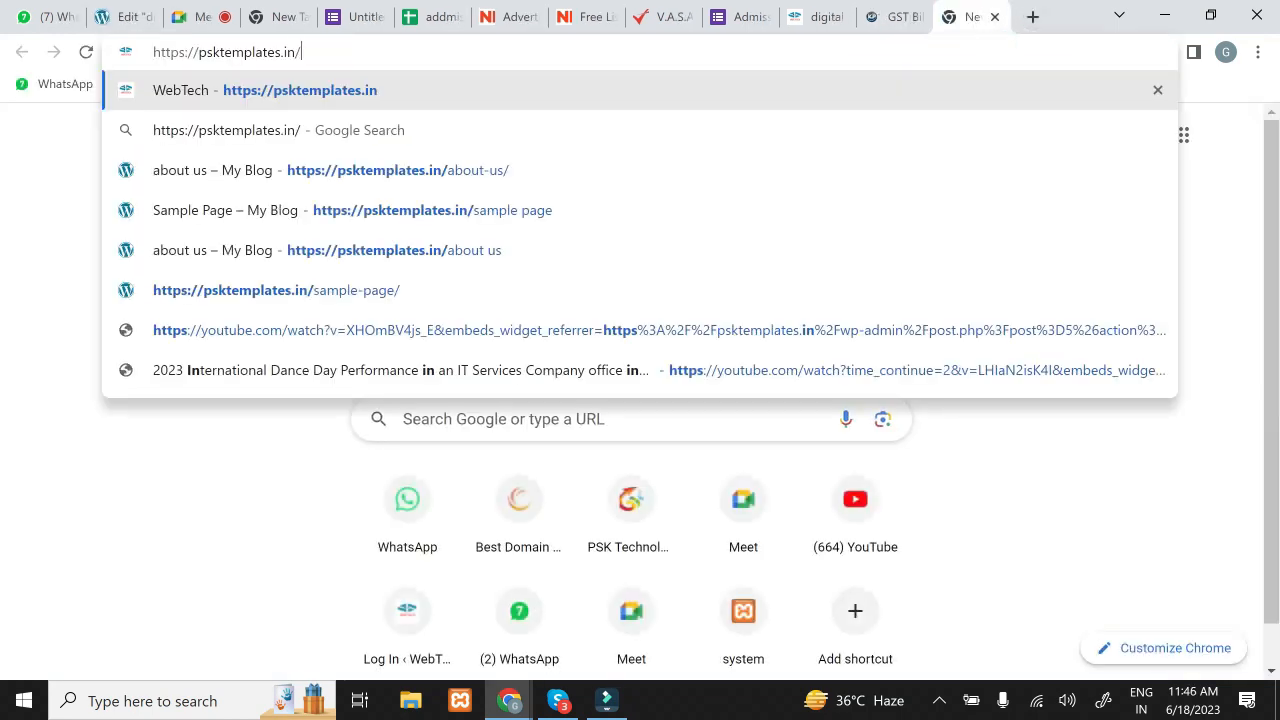
key("Return")
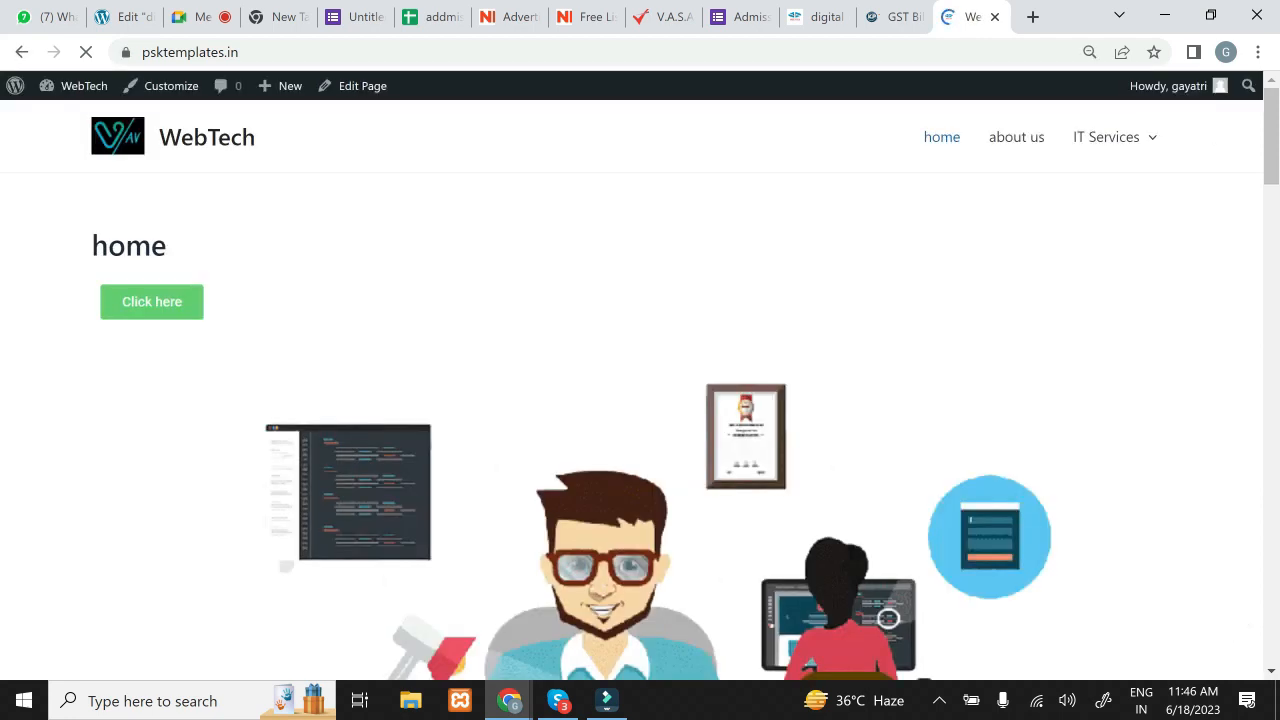
Step: Open the live digital marketing page and check the content of Tab Title 2 below the admission form
mouse_move(1100, 172)
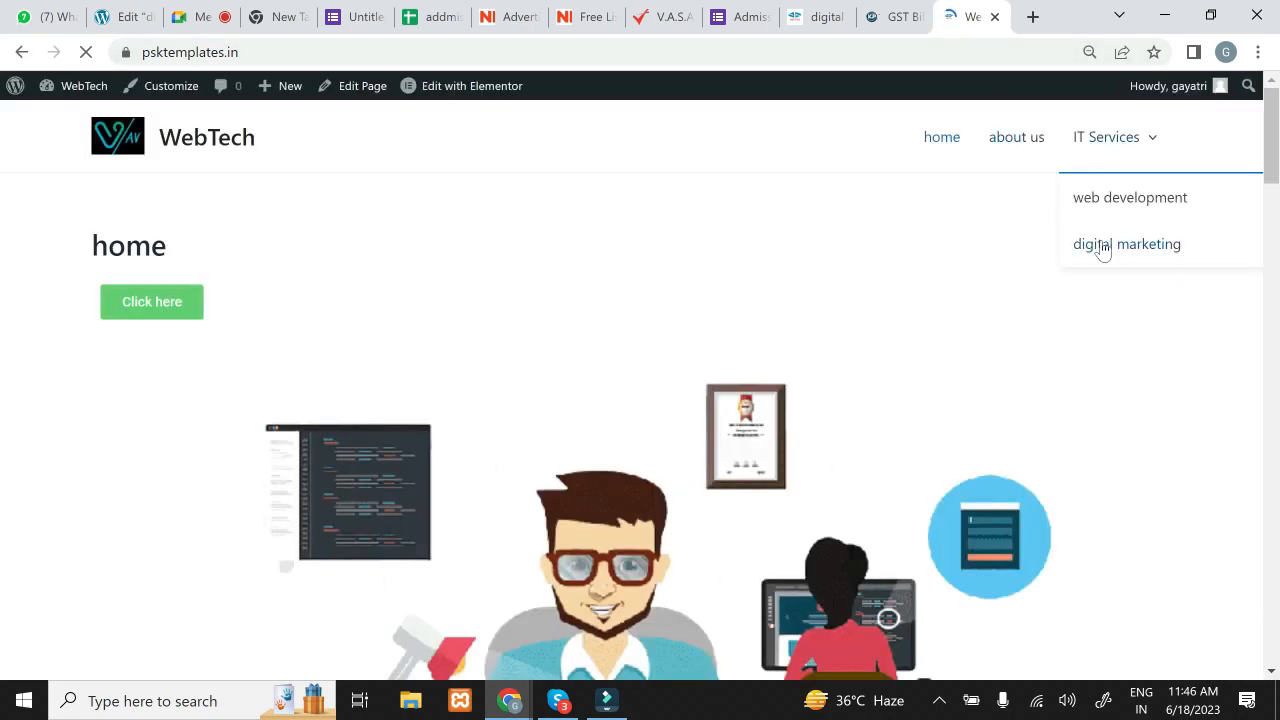
left_click(1100, 245)
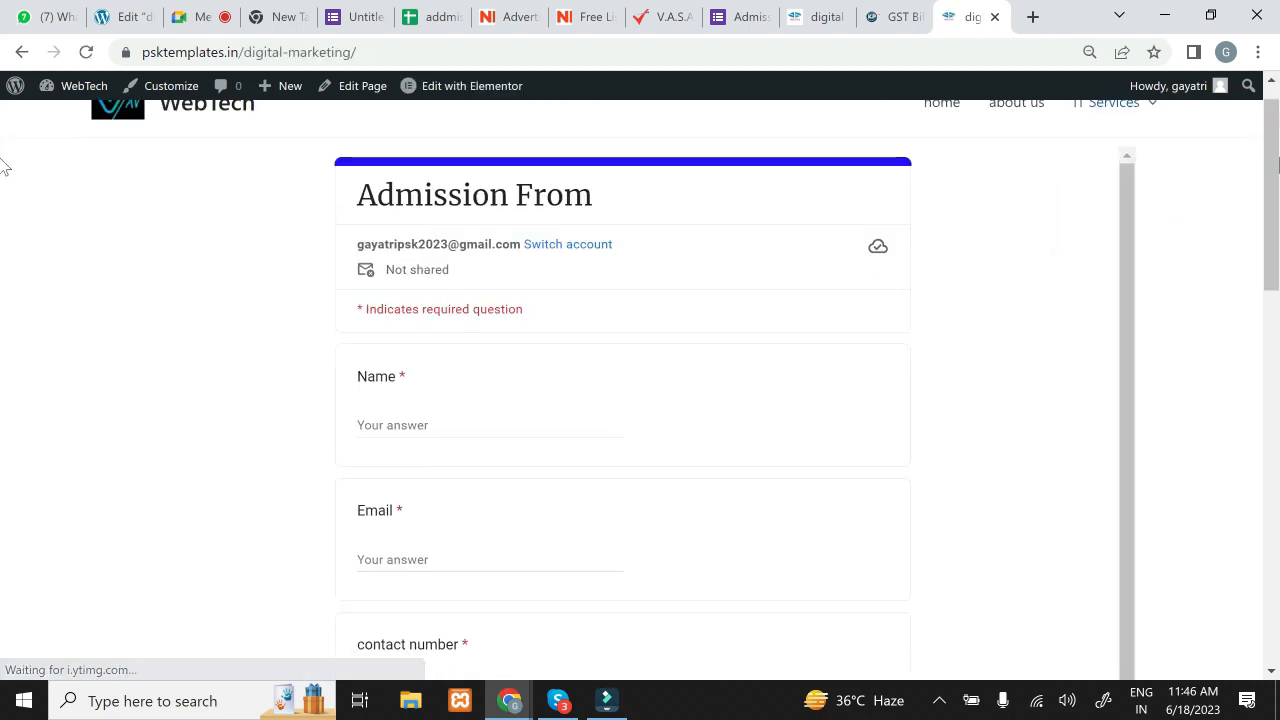
scroll(4, 165, "down", 6)
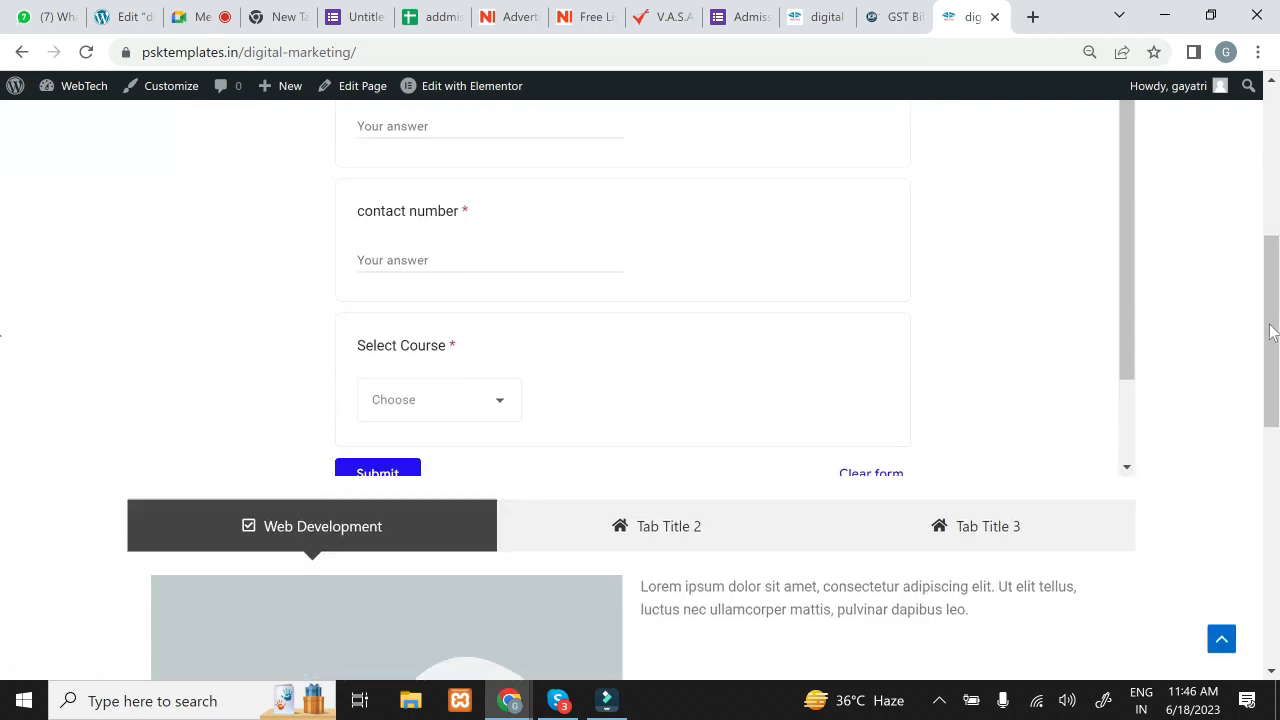
left_click_drag(1271, 365, 920, 329)
left_click(645, 314)
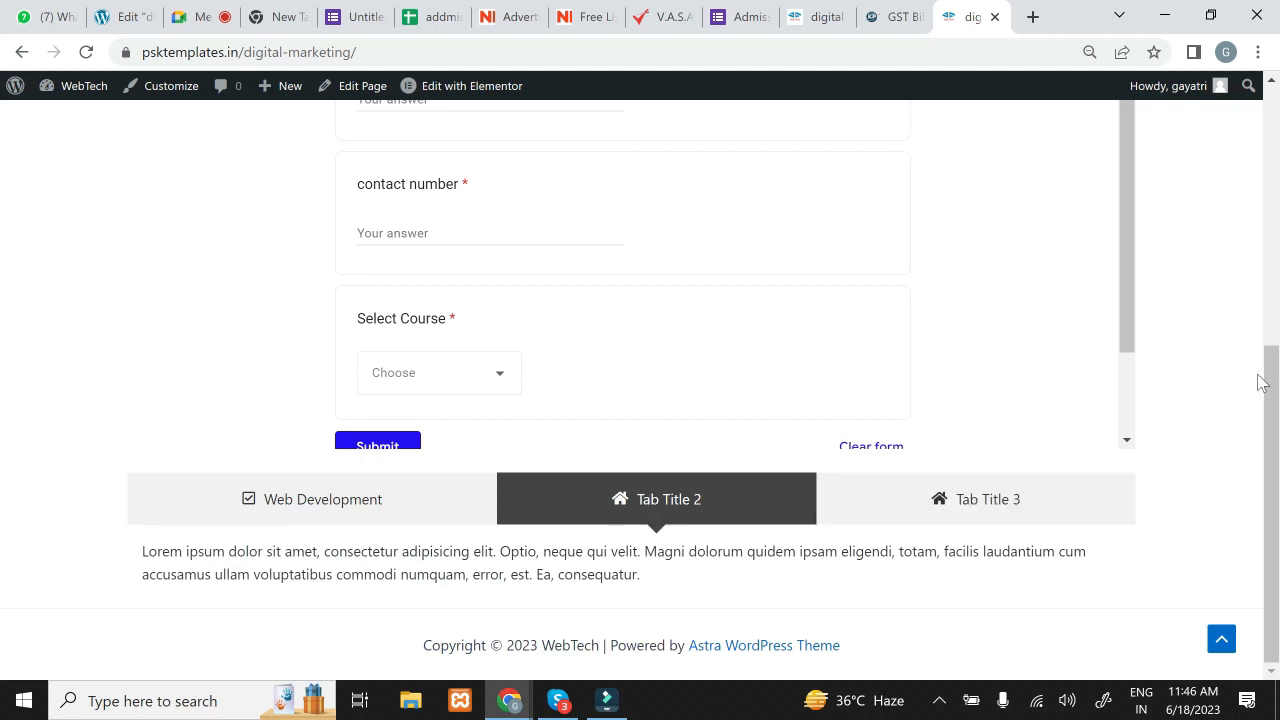
Step: Check the content of Tab Title 3 and the full Web Development template, from its image to the flip box, on the live page
left_click(1000, 518)
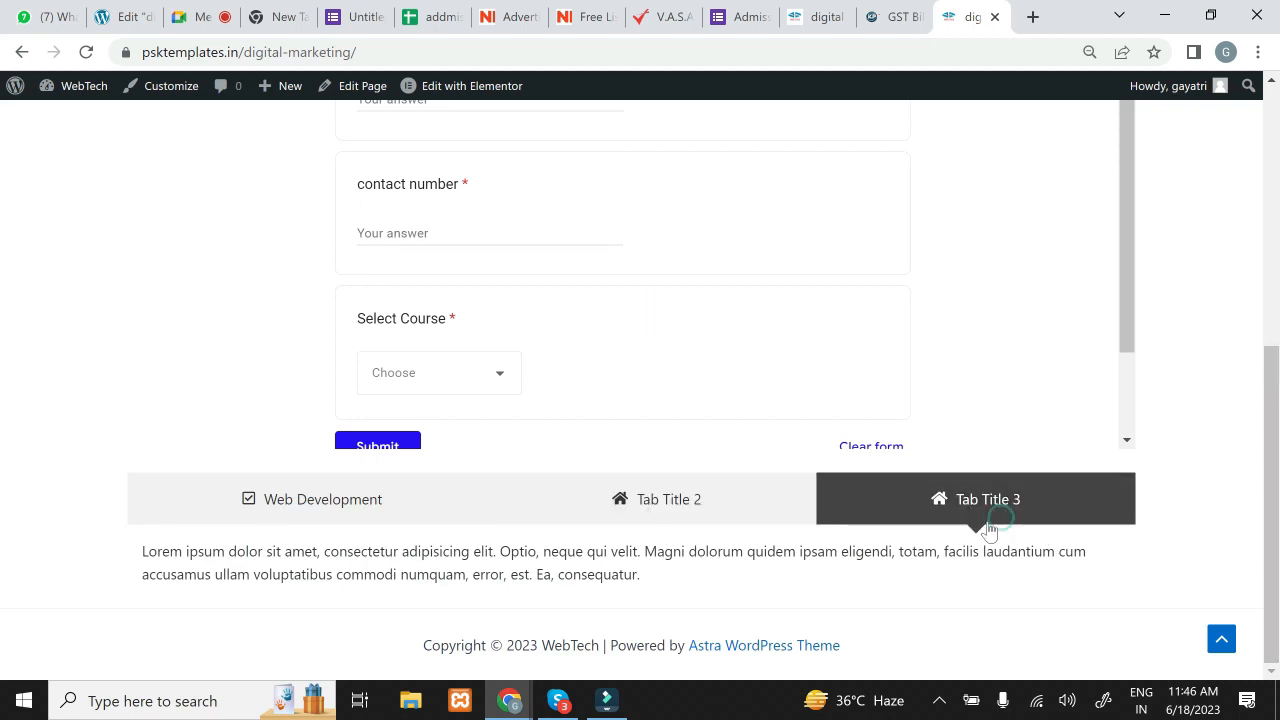
left_click(357, 499)
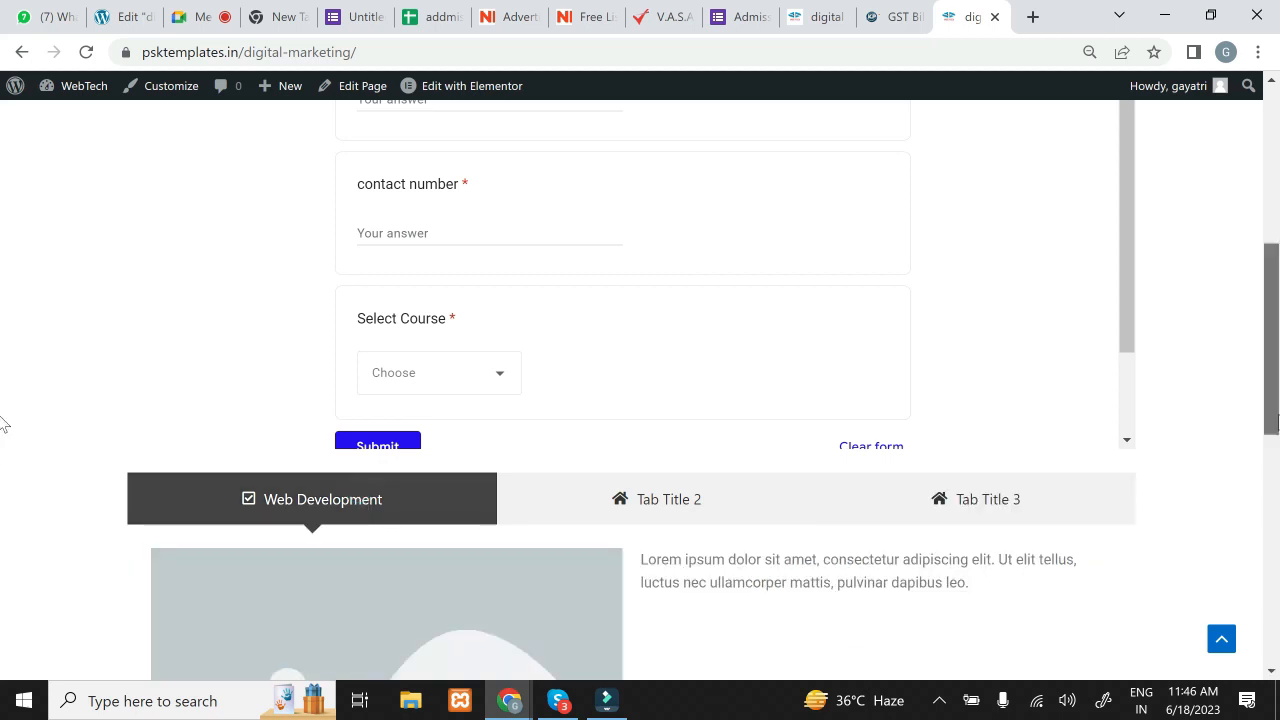
scroll(3, 557, "down", 4)
scroll(3, 600, "down", 4)
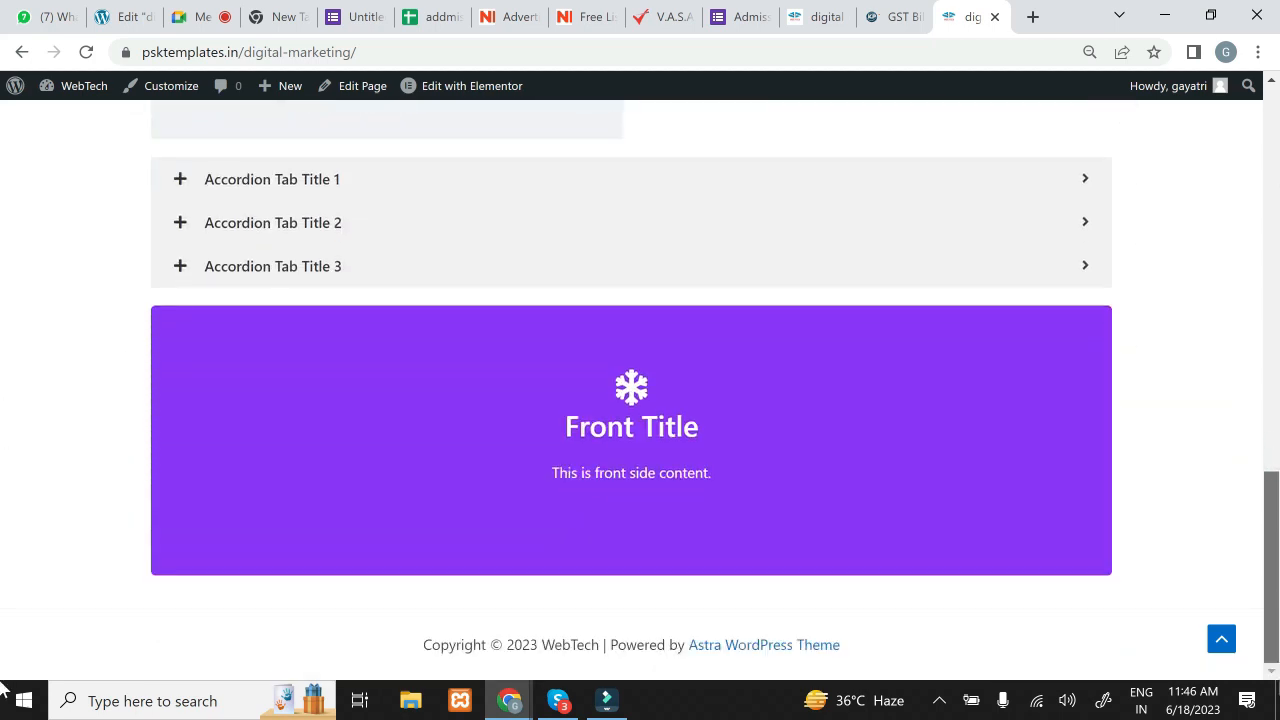
scroll(3, 425, "up", 6)
scroll(3, 425, "up", 2)
scroll(3, 500, "down", 8)
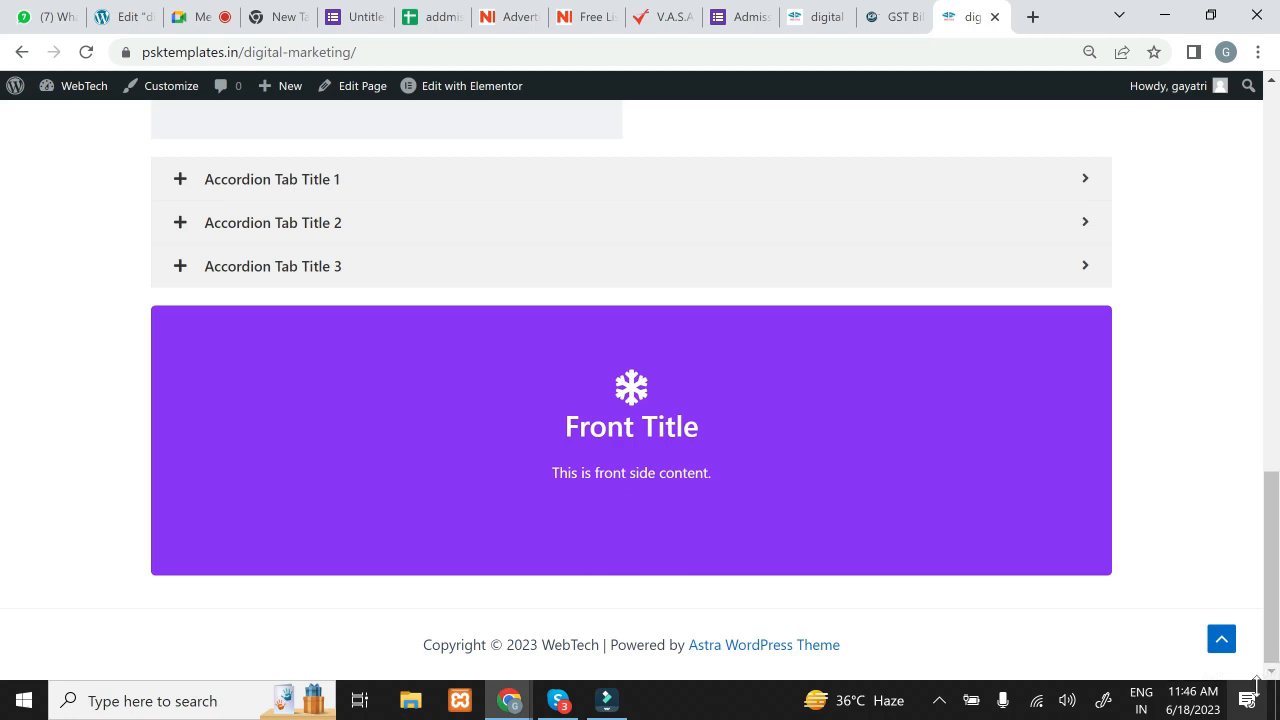
Step: Open the Retail Software page on the kptechnology.co.in site and examine its header and row of software tabs
left_click(893, 16)
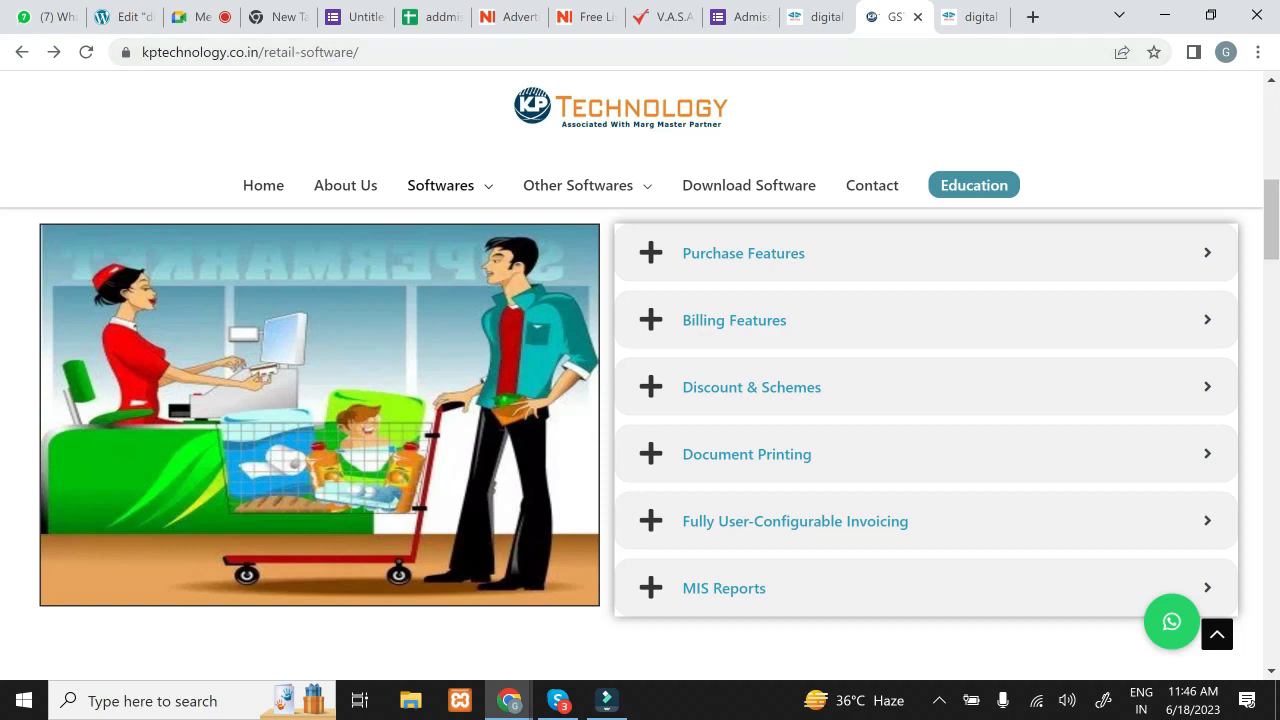
left_click_drag(266, 52, 120, 77)
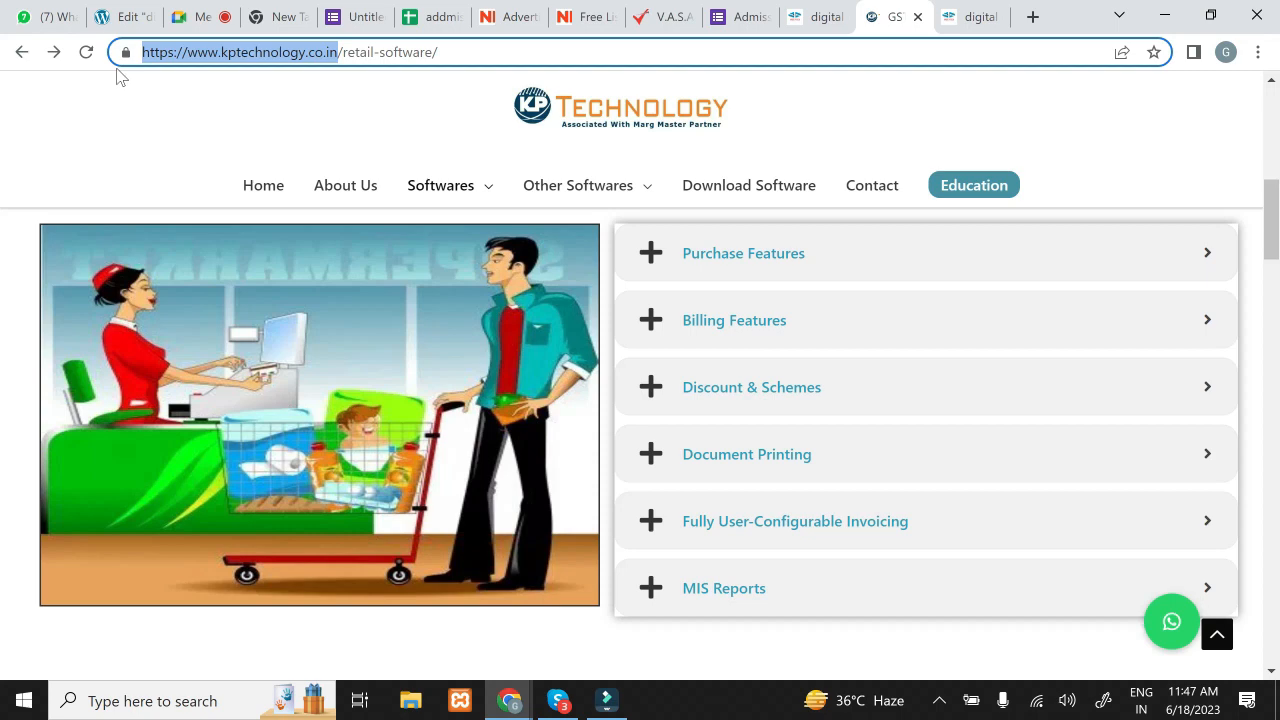
mouse_move(485, 194)
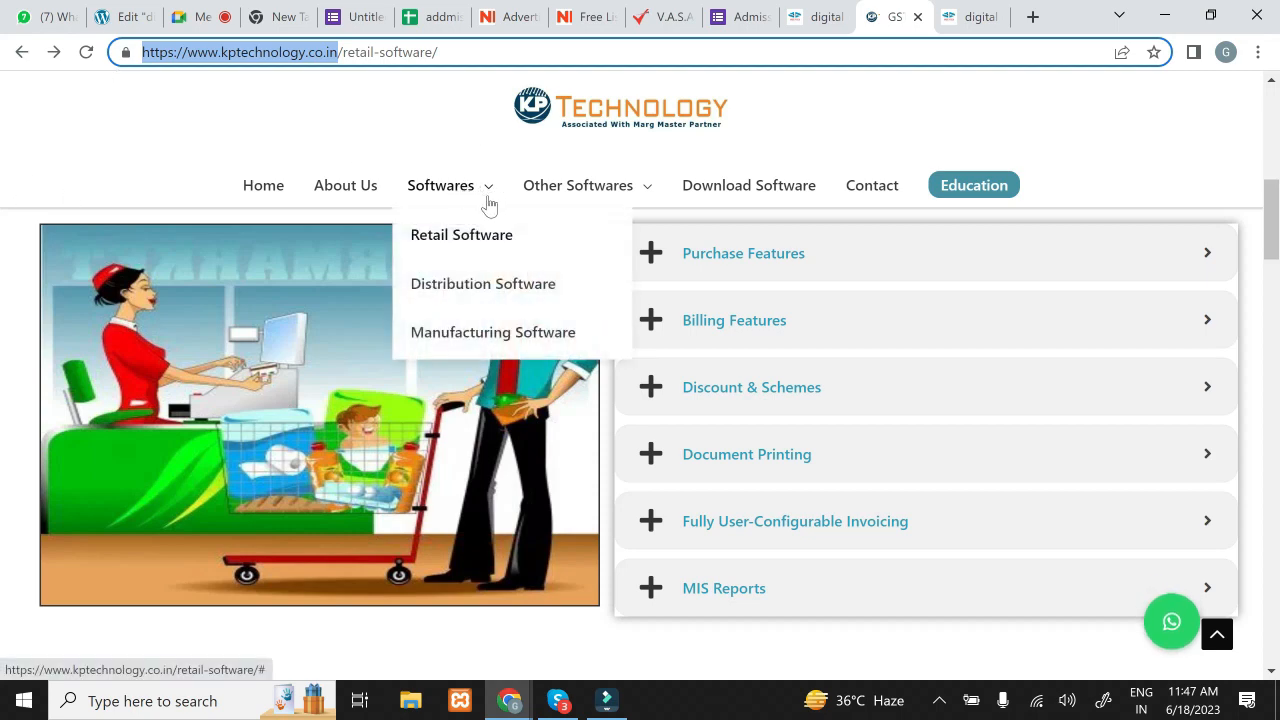
left_click(480, 243)
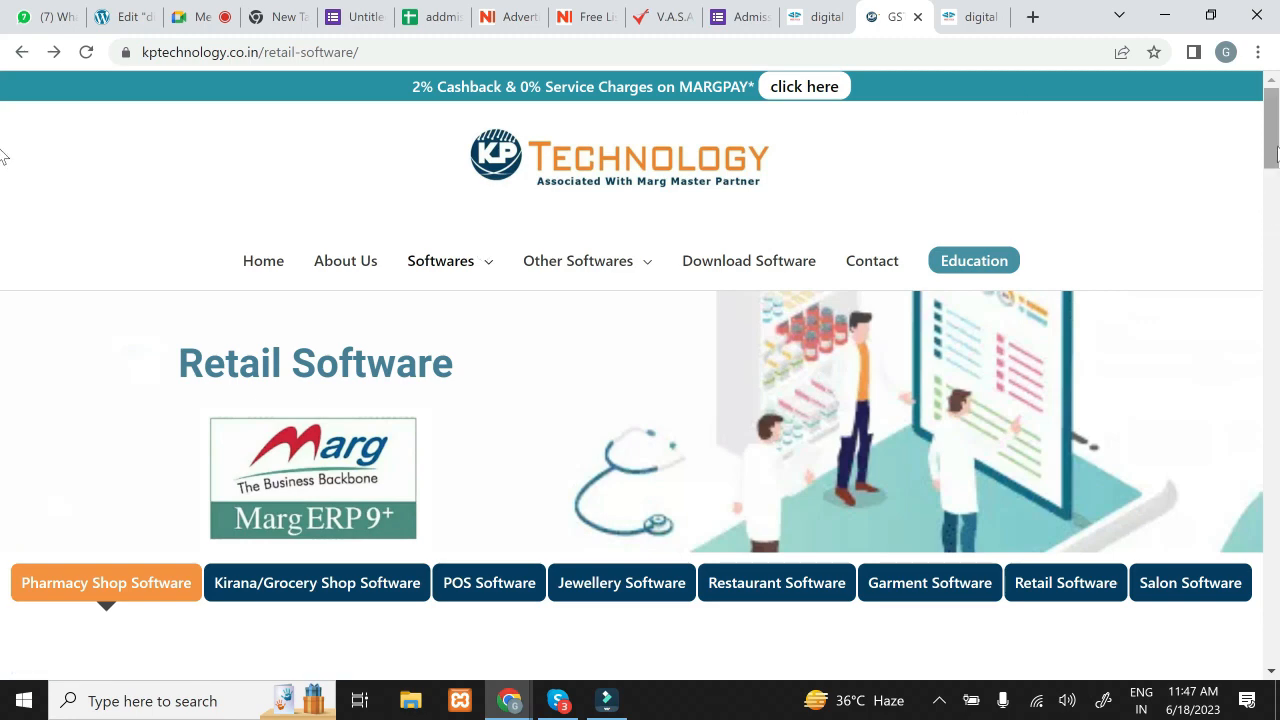
left_click_drag(1274, 150, 3, 178)
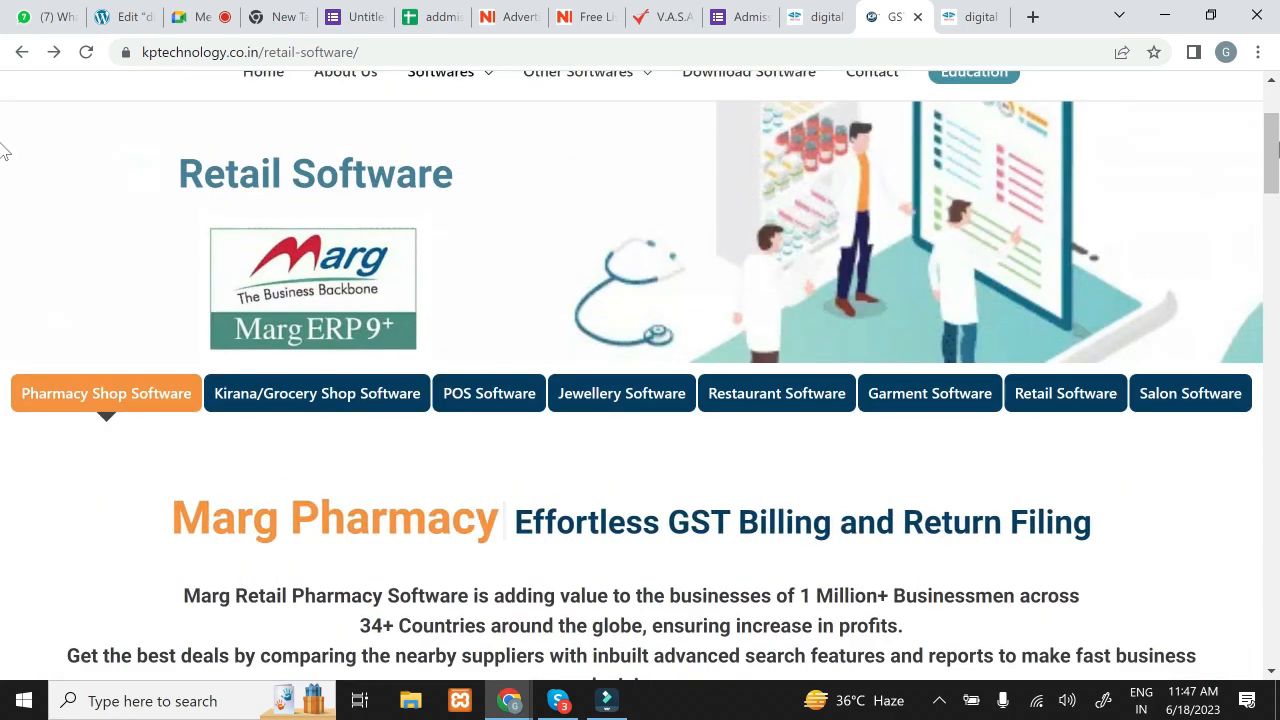
left_click_drag(1276, 136, 1276, 109)
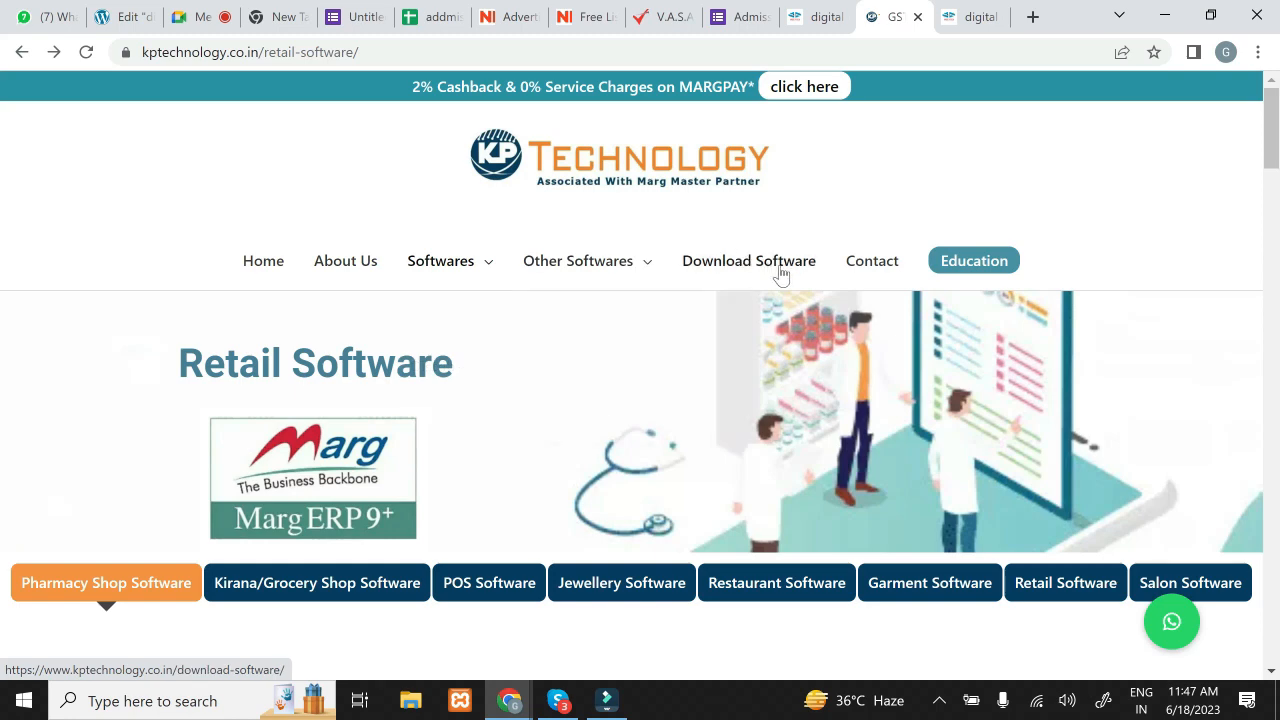
Step: Return to the live digital marketing page and view its header and navigation above the admission form
left_click(986, 22)
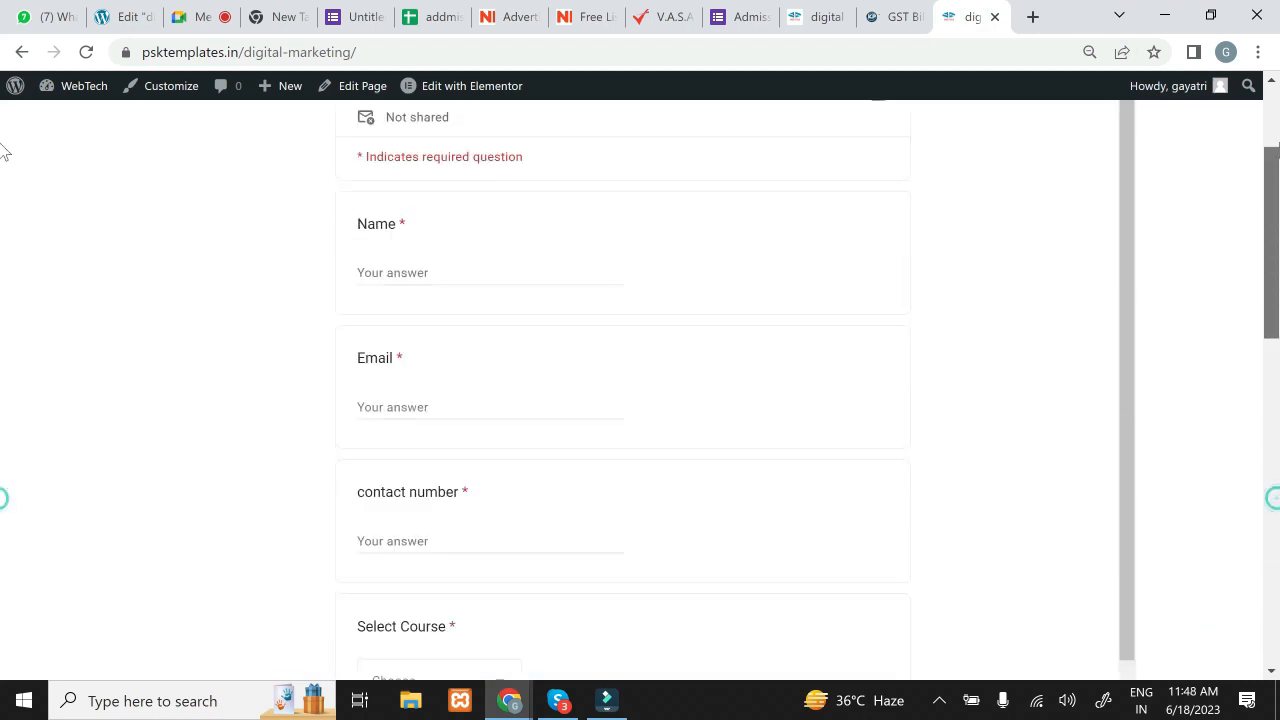
left_click_drag(1278, 144, 1278, 18)
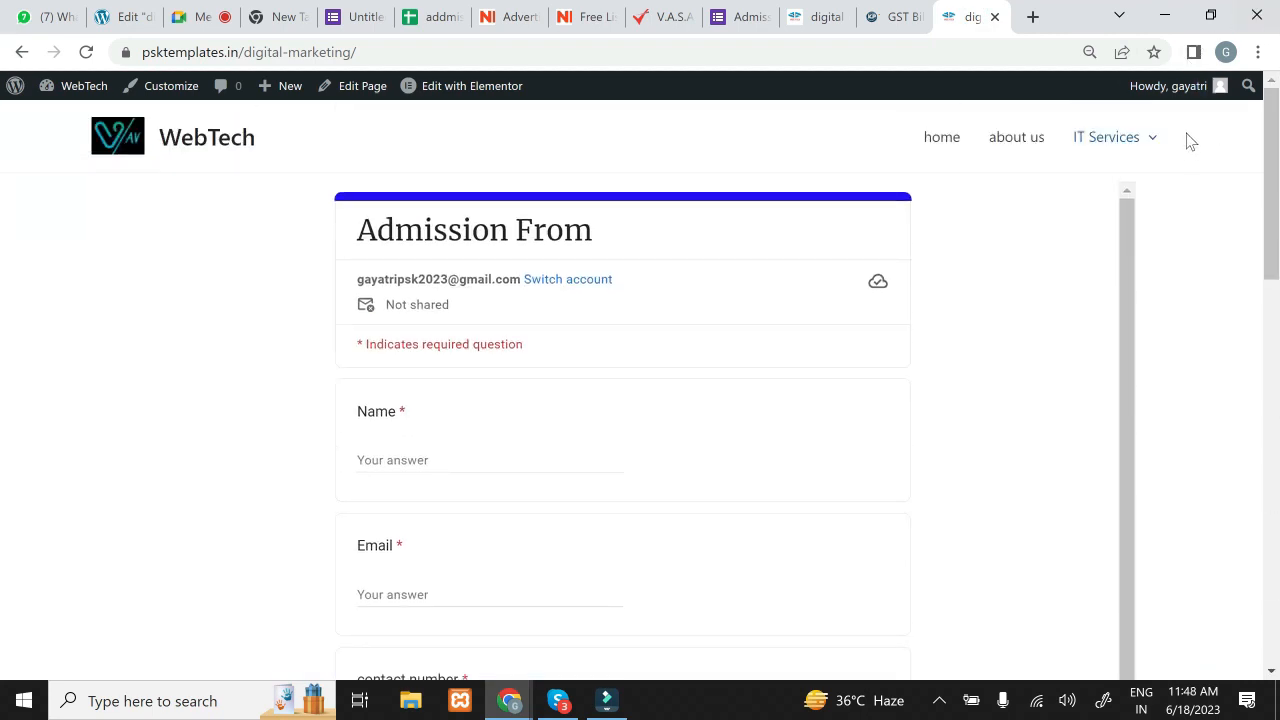
mouse_move(1222, 92)
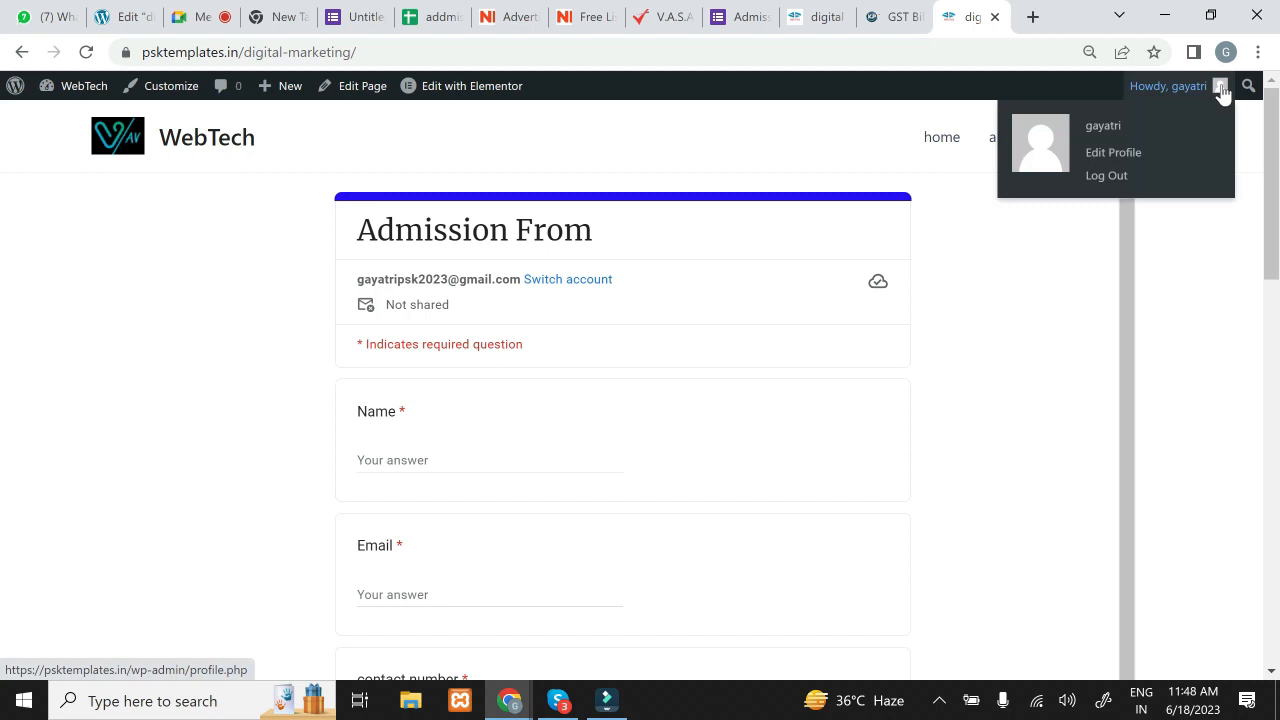
Step: On the KP Technology retail page, view the content of each software tab from Kirana/Grocery Shop Software through Salon Software
left_click(880, 20)
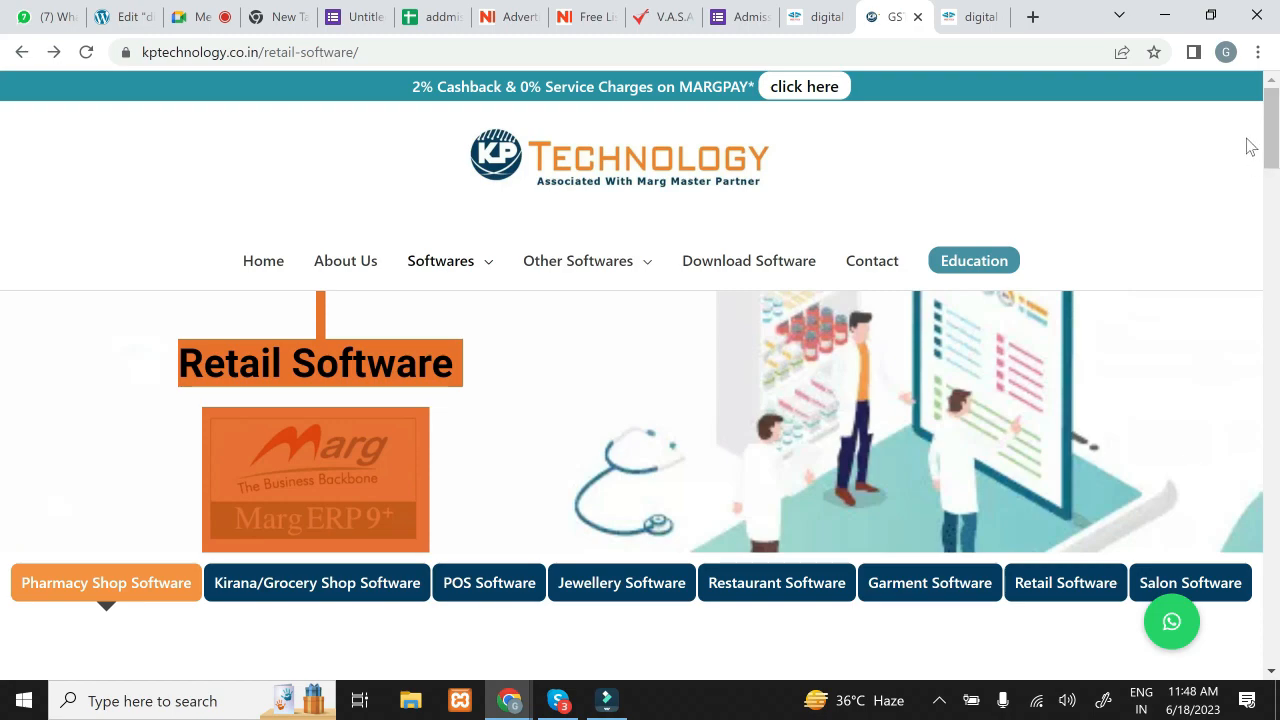
left_click_drag(1273, 95, 1278, 181)
scroll(4, 170, "up", 3)
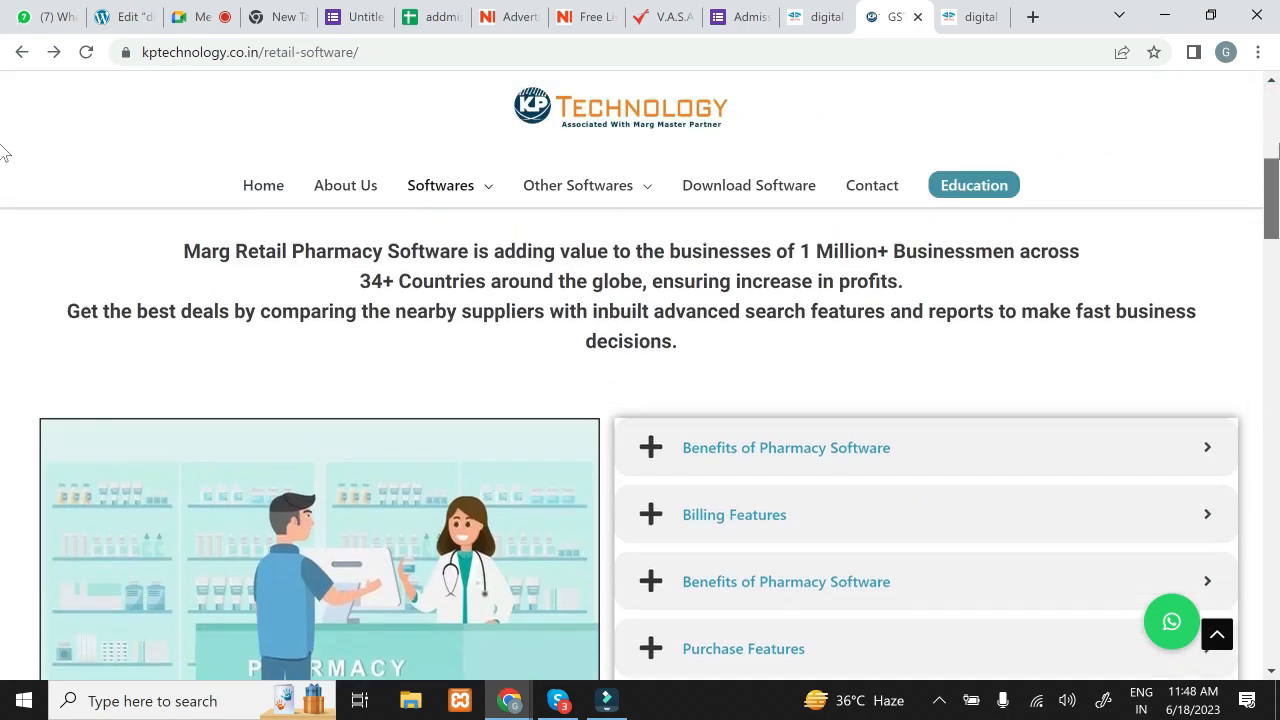
left_click(340, 245)
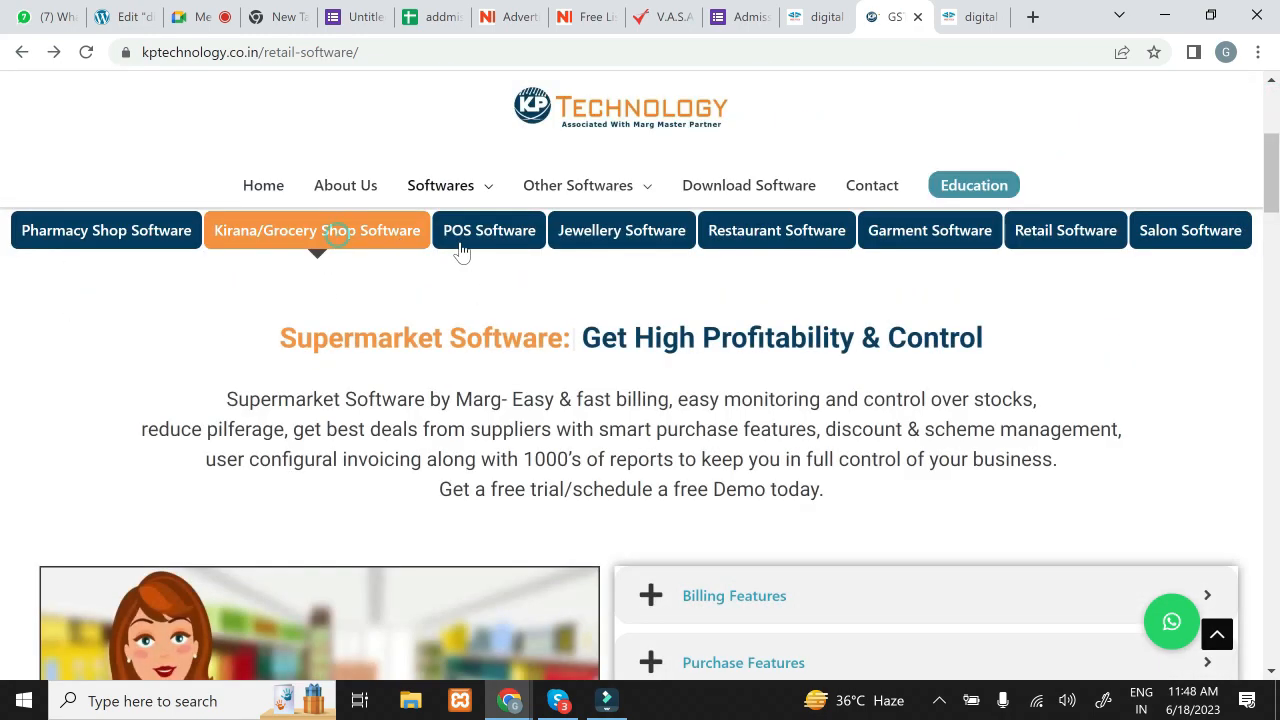
left_click(494, 250)
left_click(615, 228)
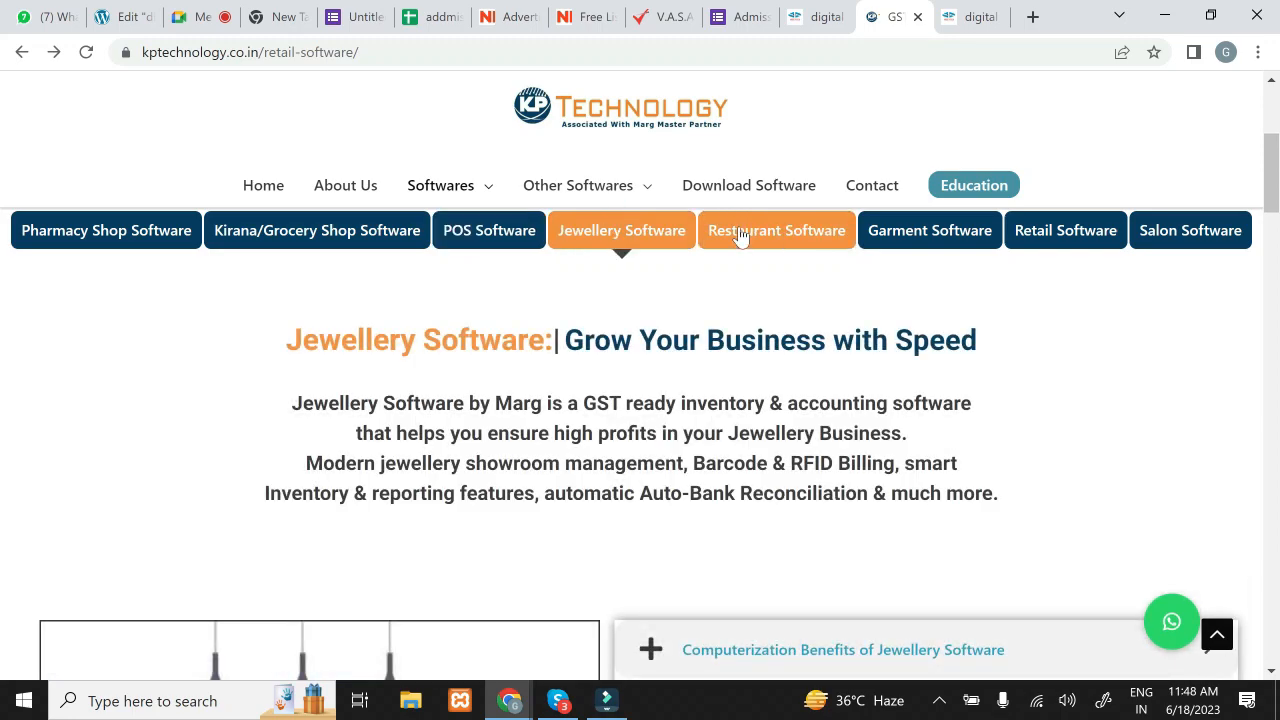
left_click(745, 237)
left_click(920, 250)
left_click(1052, 240)
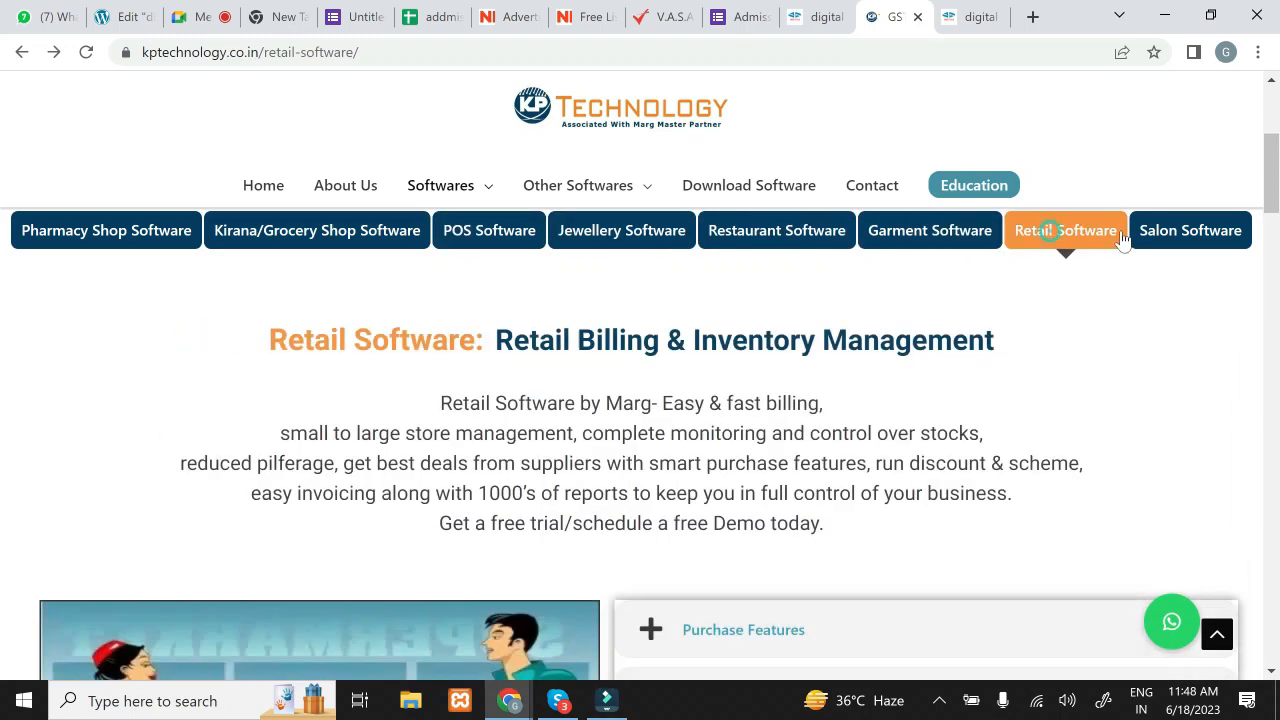
left_click(1172, 243)
Step: Examine the Salon Software content, including the Billing Features accordion item, and the rest of the page down to the footer
scroll(1275, 178, "down", 6)
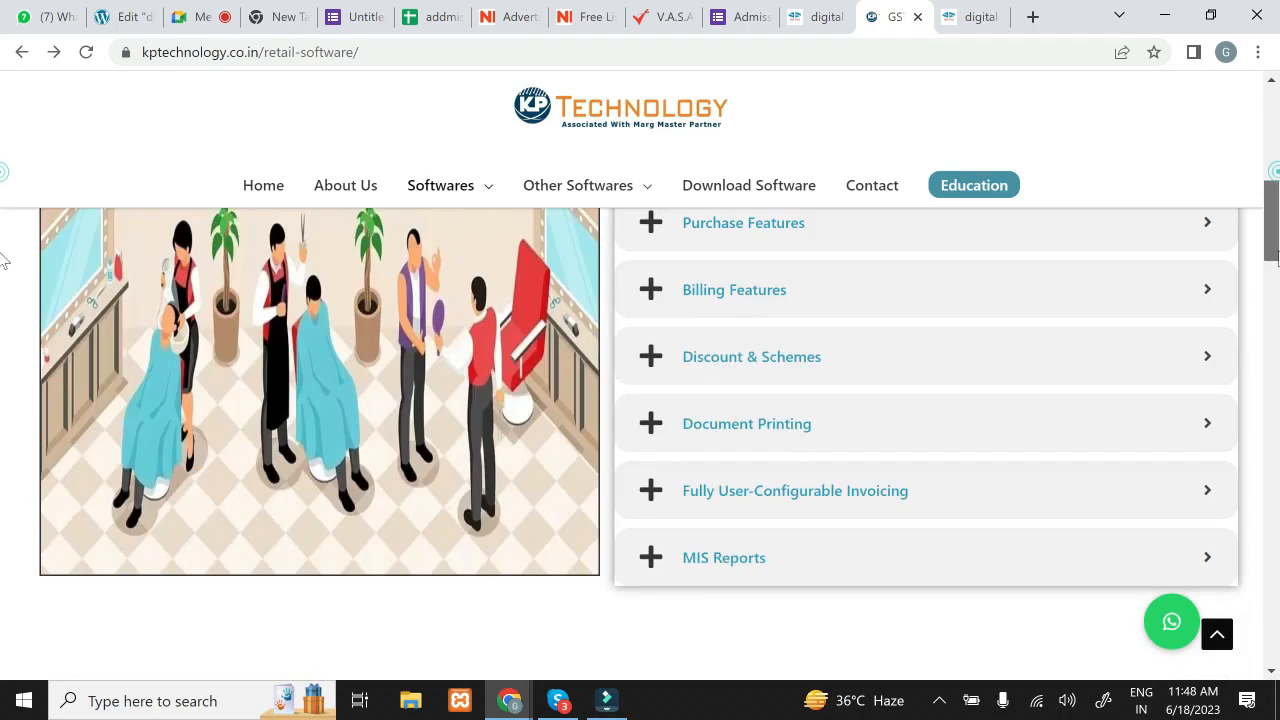
left_click(858, 318)
left_click(858, 318)
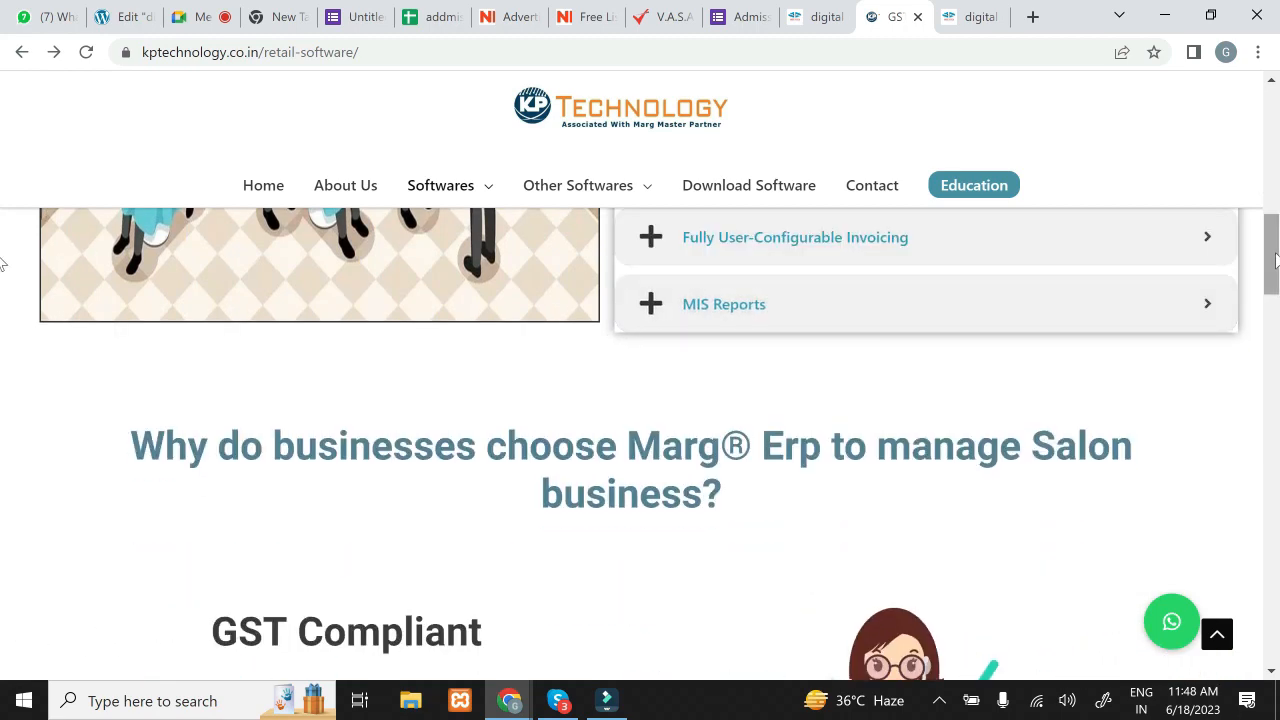
left_click_drag(1275, 232, 1178, 538)
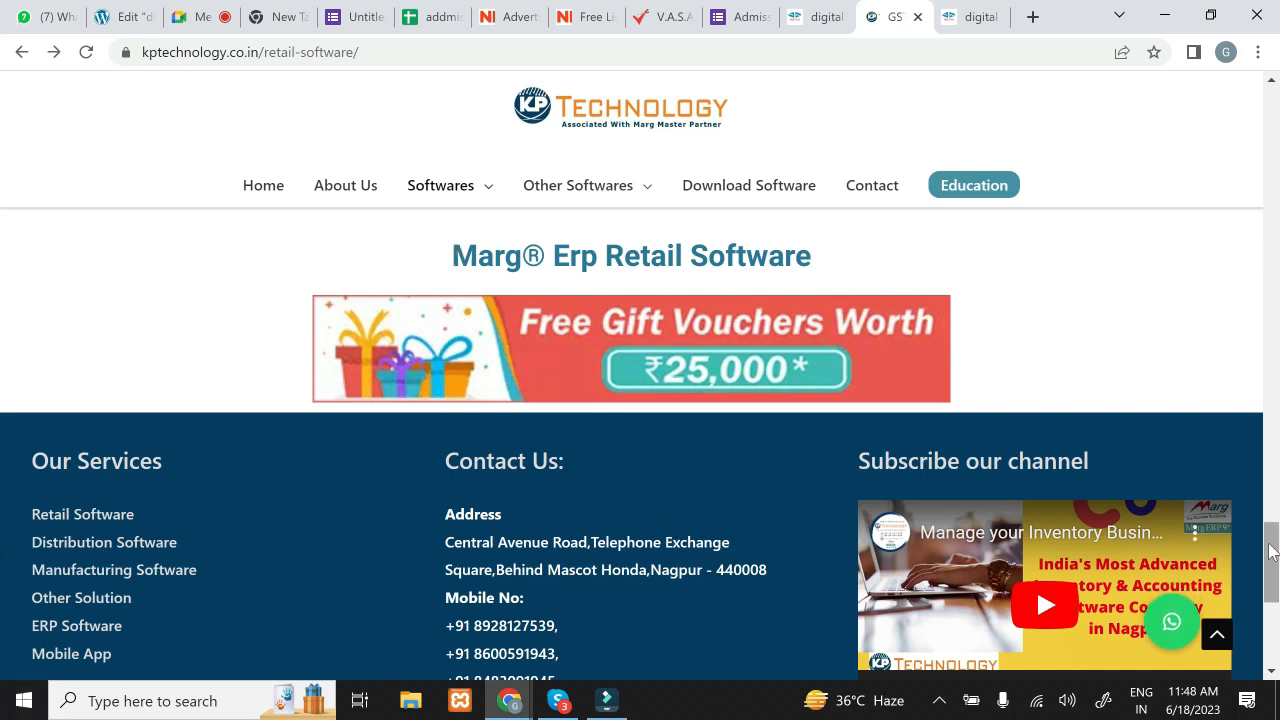
left_click_drag(1275, 545, 1278, 158)
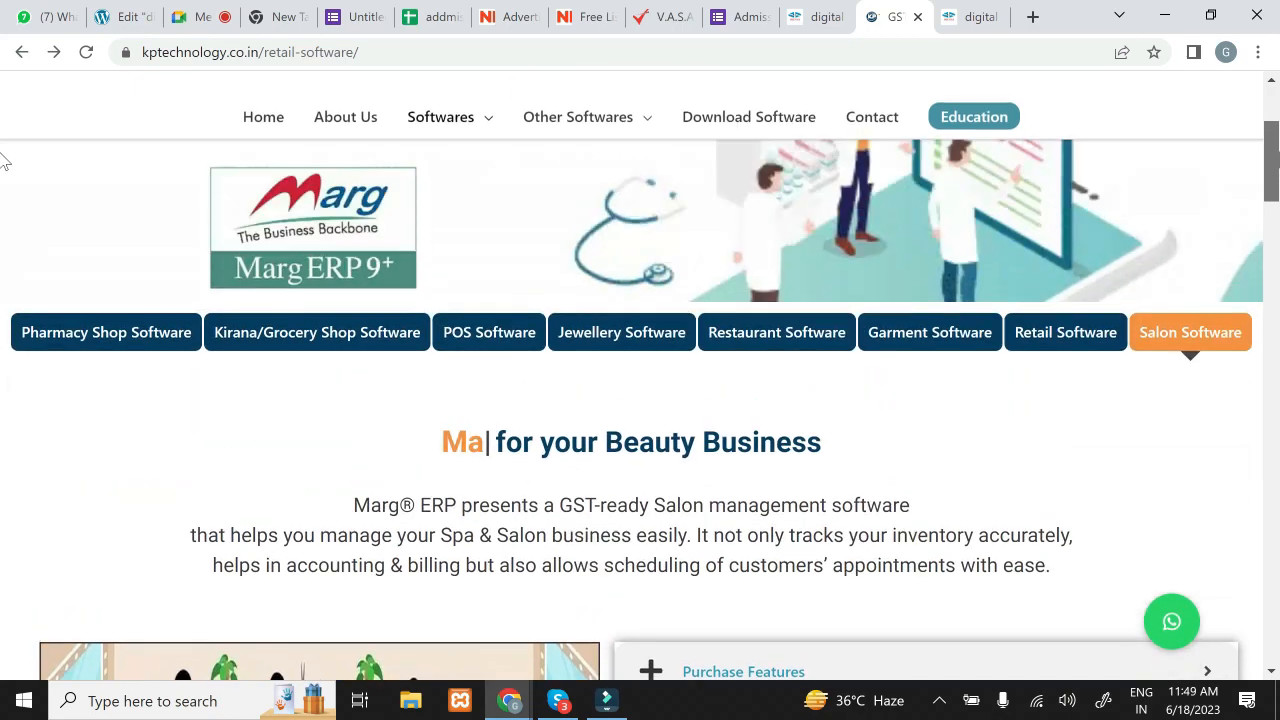
Step: Go through all eight software tabs again, from Pharmacy Shop Software to Salon Software, comparing the content each one shows
left_click(175, 336)
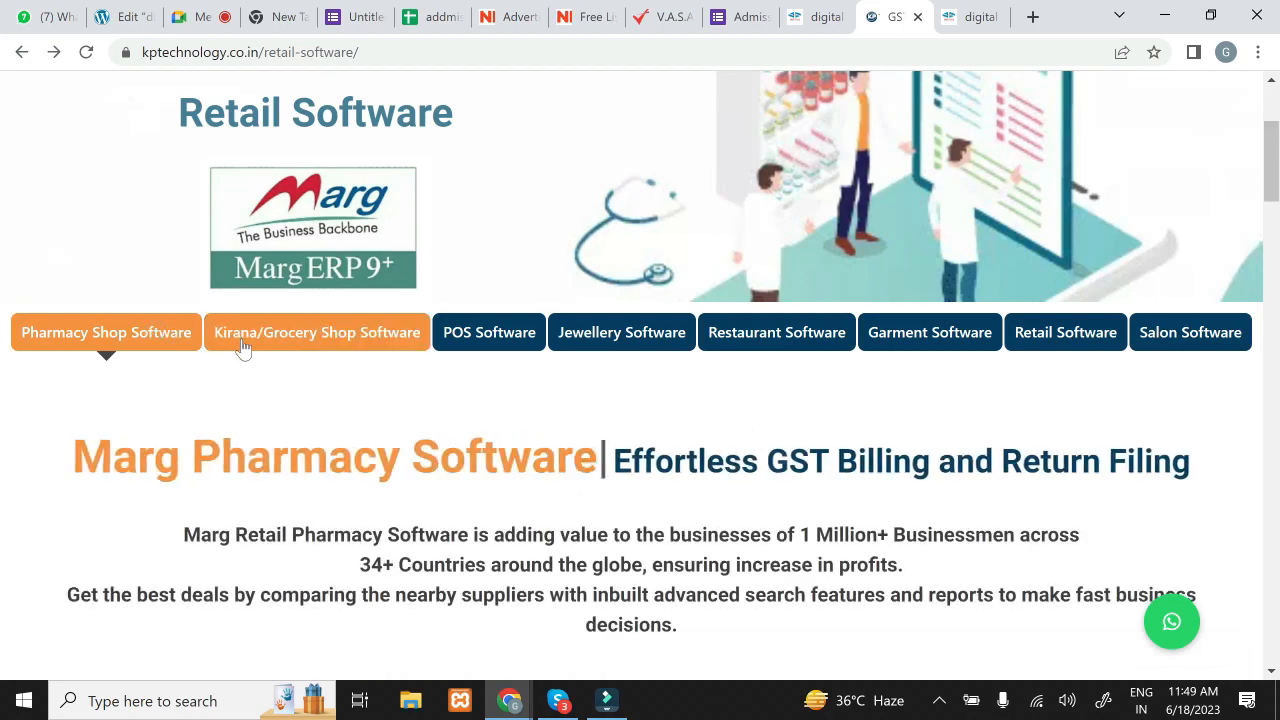
left_click(243, 349)
left_click(462, 352)
left_click(621, 345)
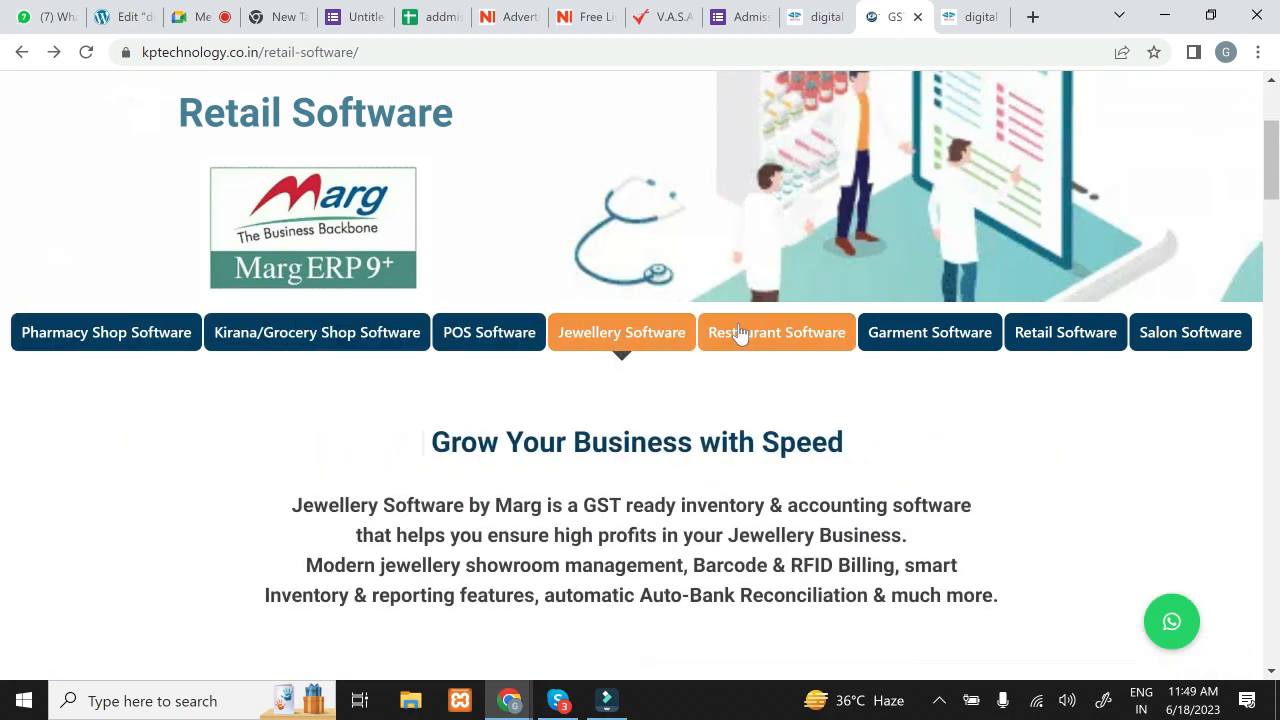
left_click(737, 333)
left_click(931, 340)
left_click(1105, 336)
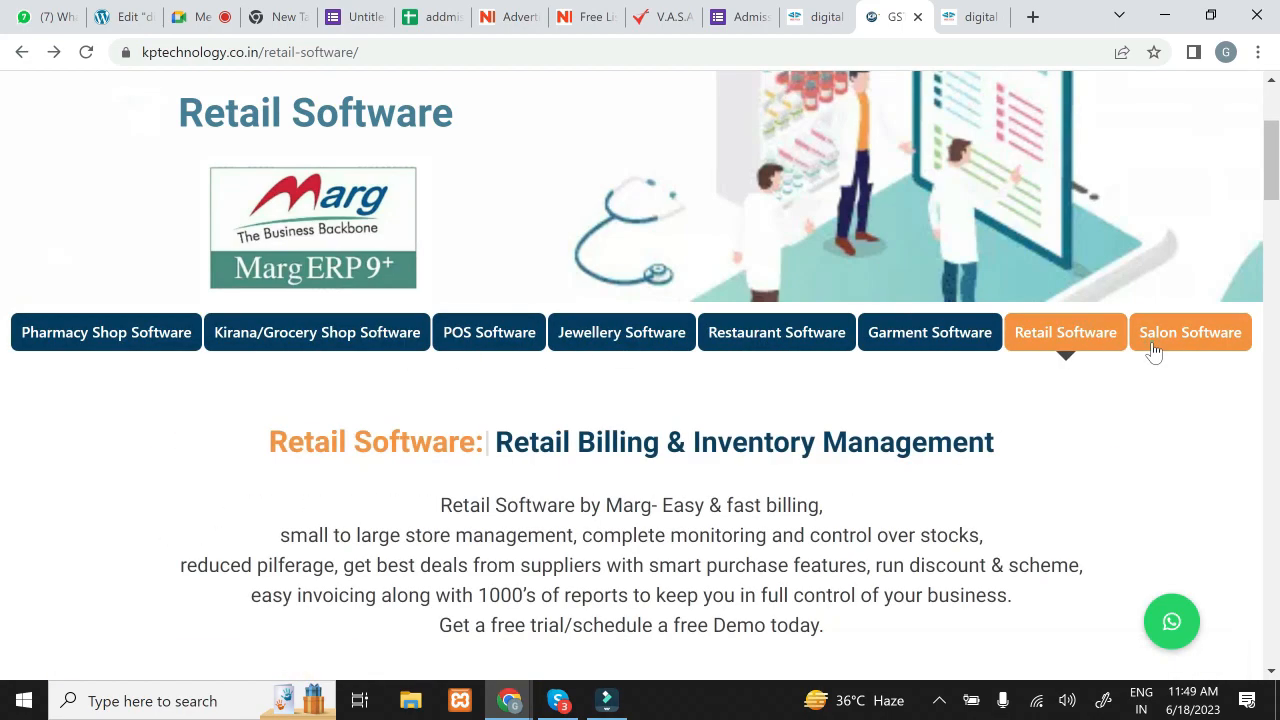
left_click(1151, 350)
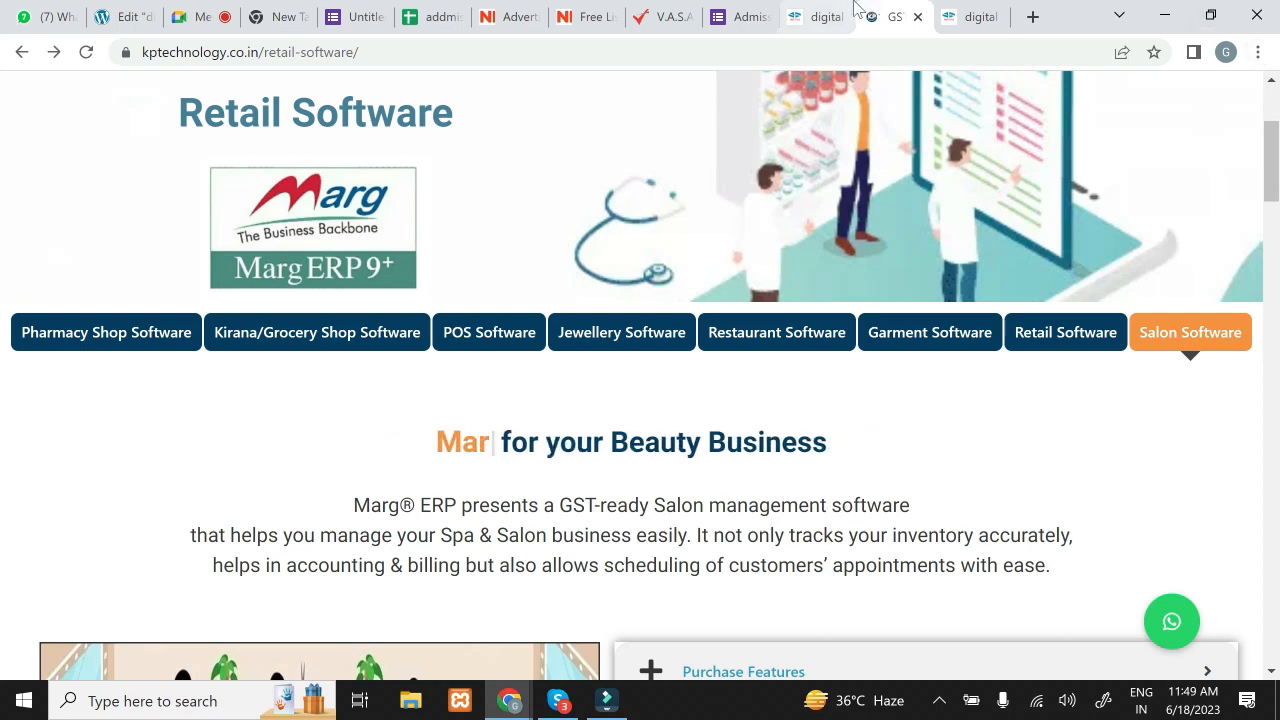
Step: Return to the live psktemplates.in site and open its about us page
left_click(966, 18)
mouse_move(1210, 158)
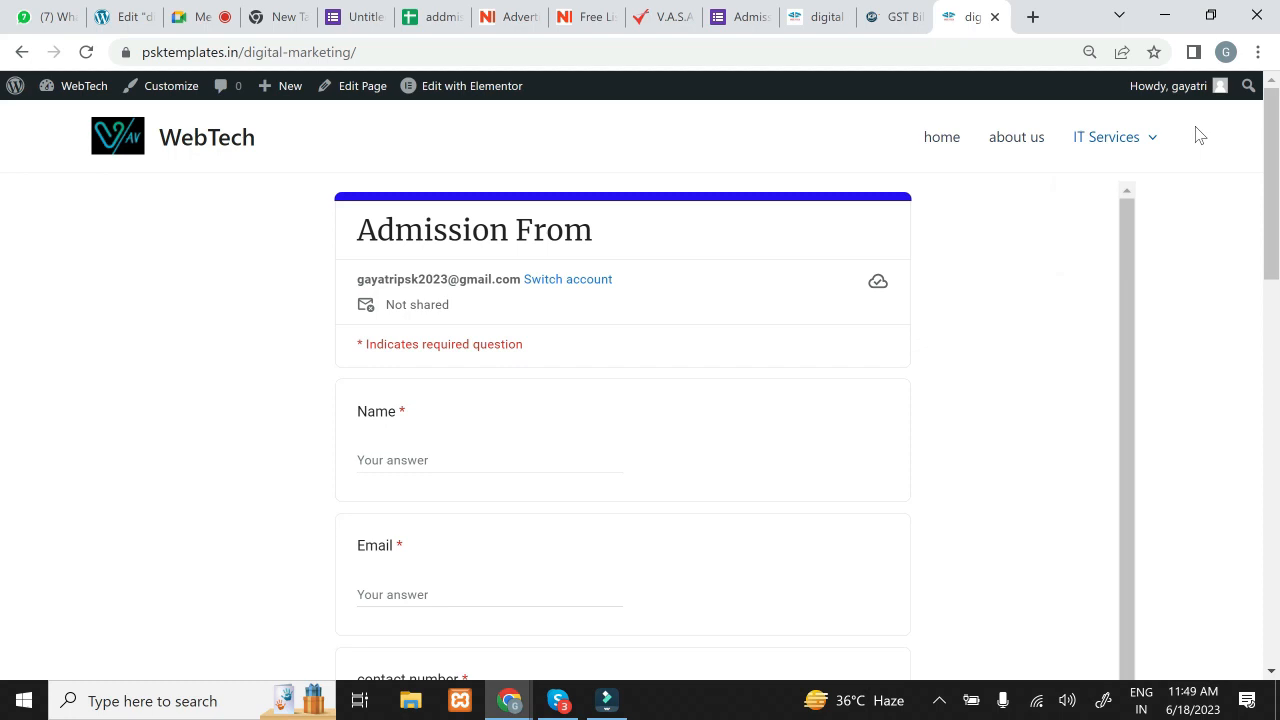
left_click(1010, 145)
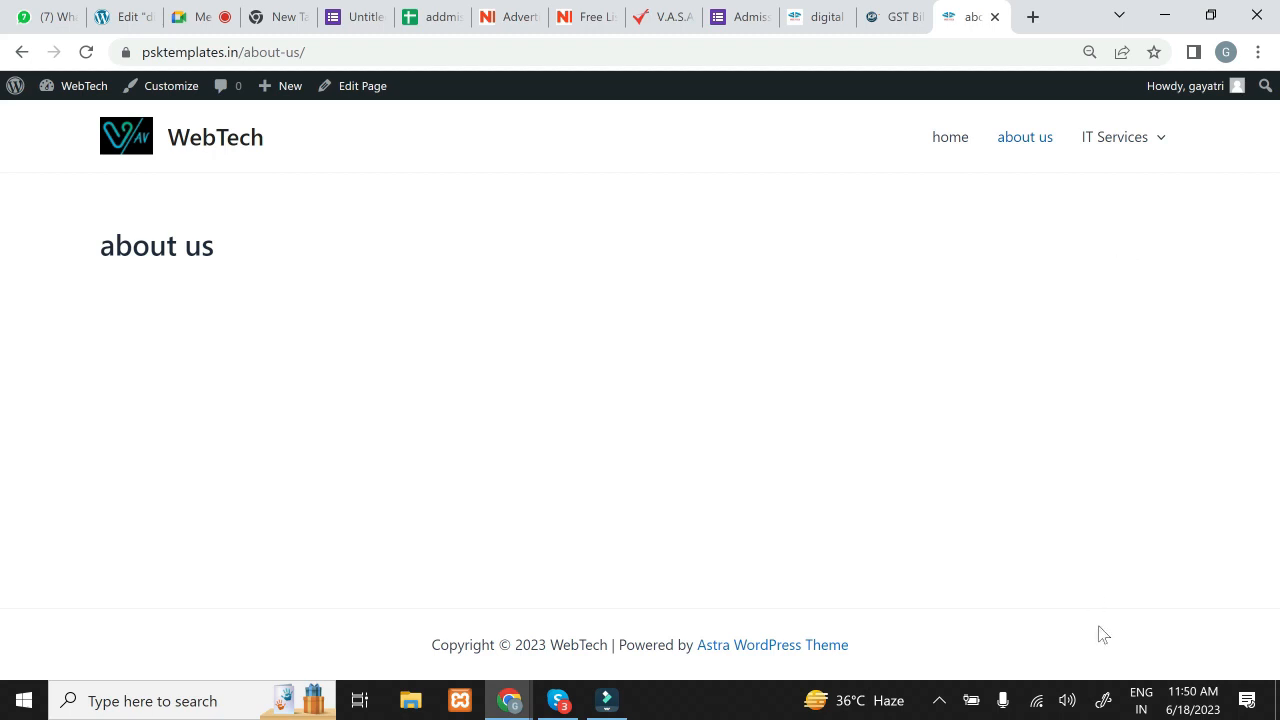
left_click(940, 699)
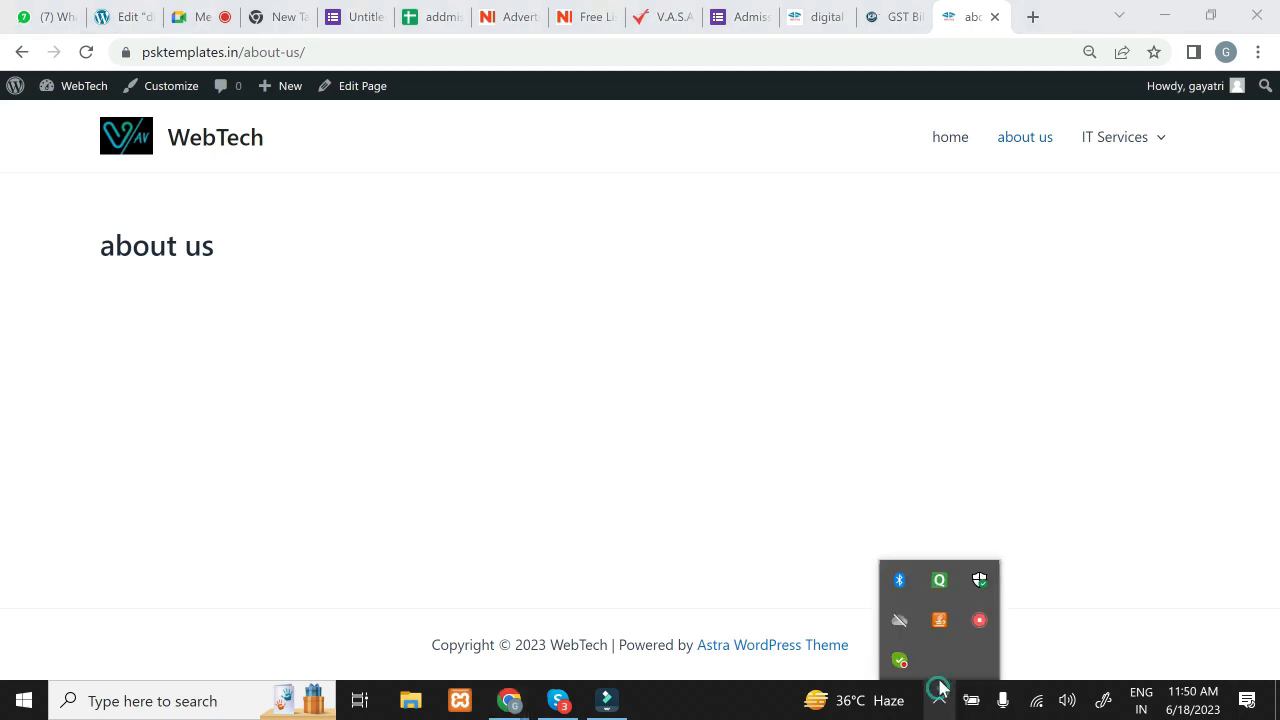
right_click(980, 622)
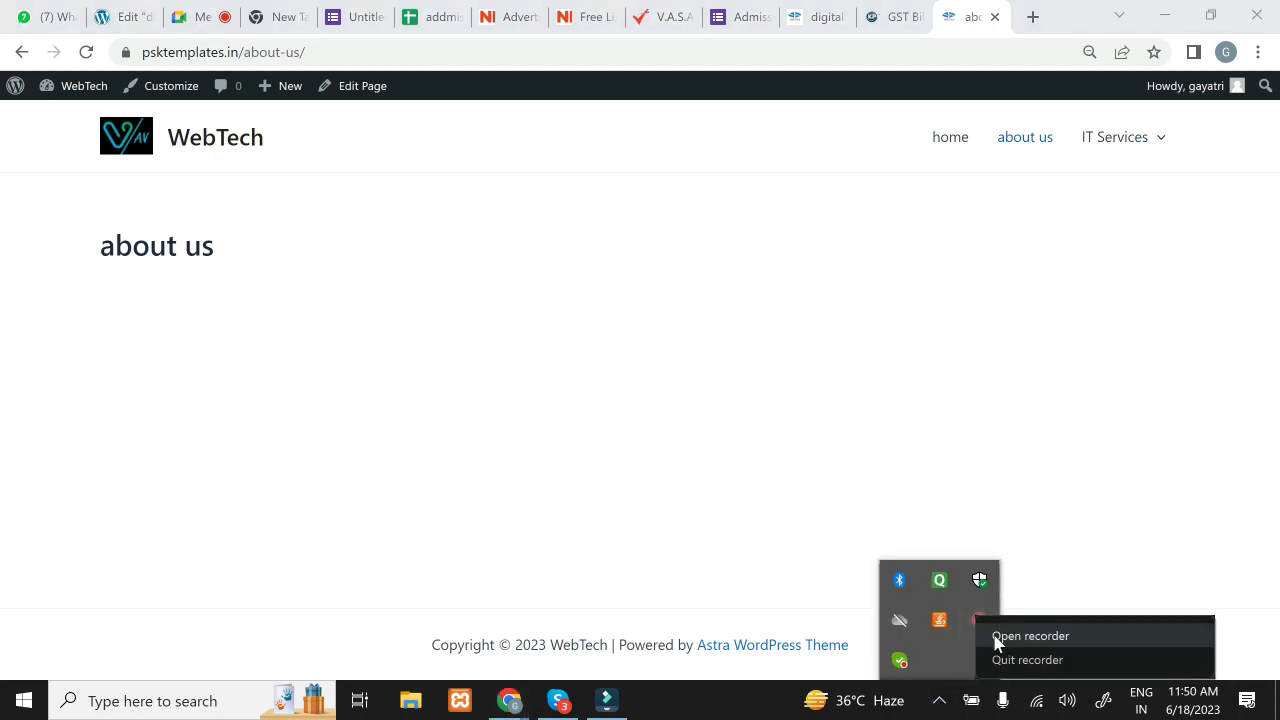